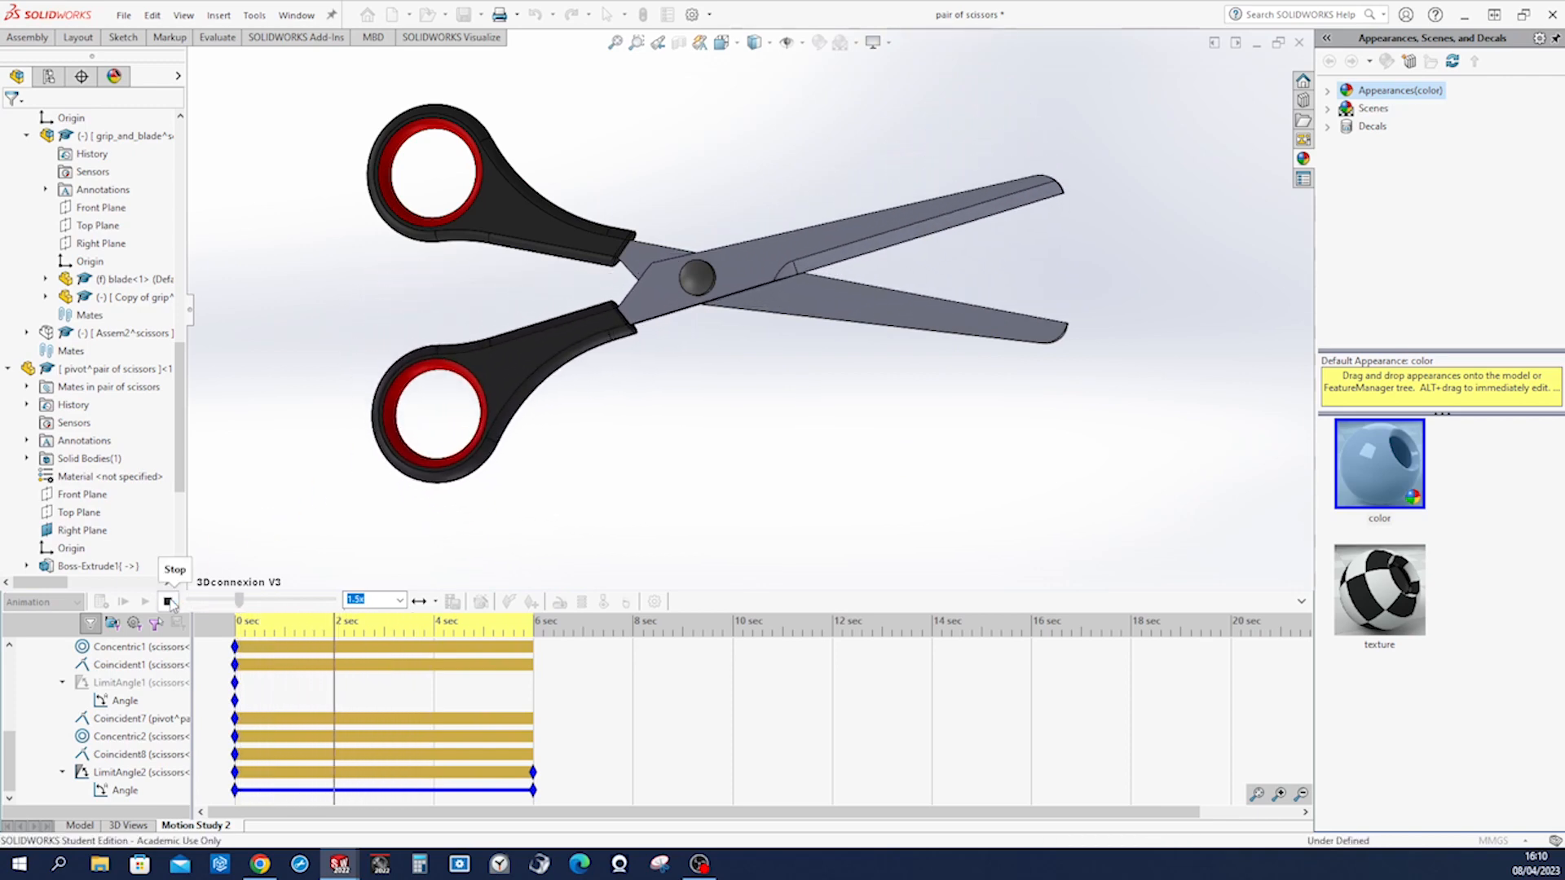
Stop the playback of the scissors motion study.
left_click(169, 601)
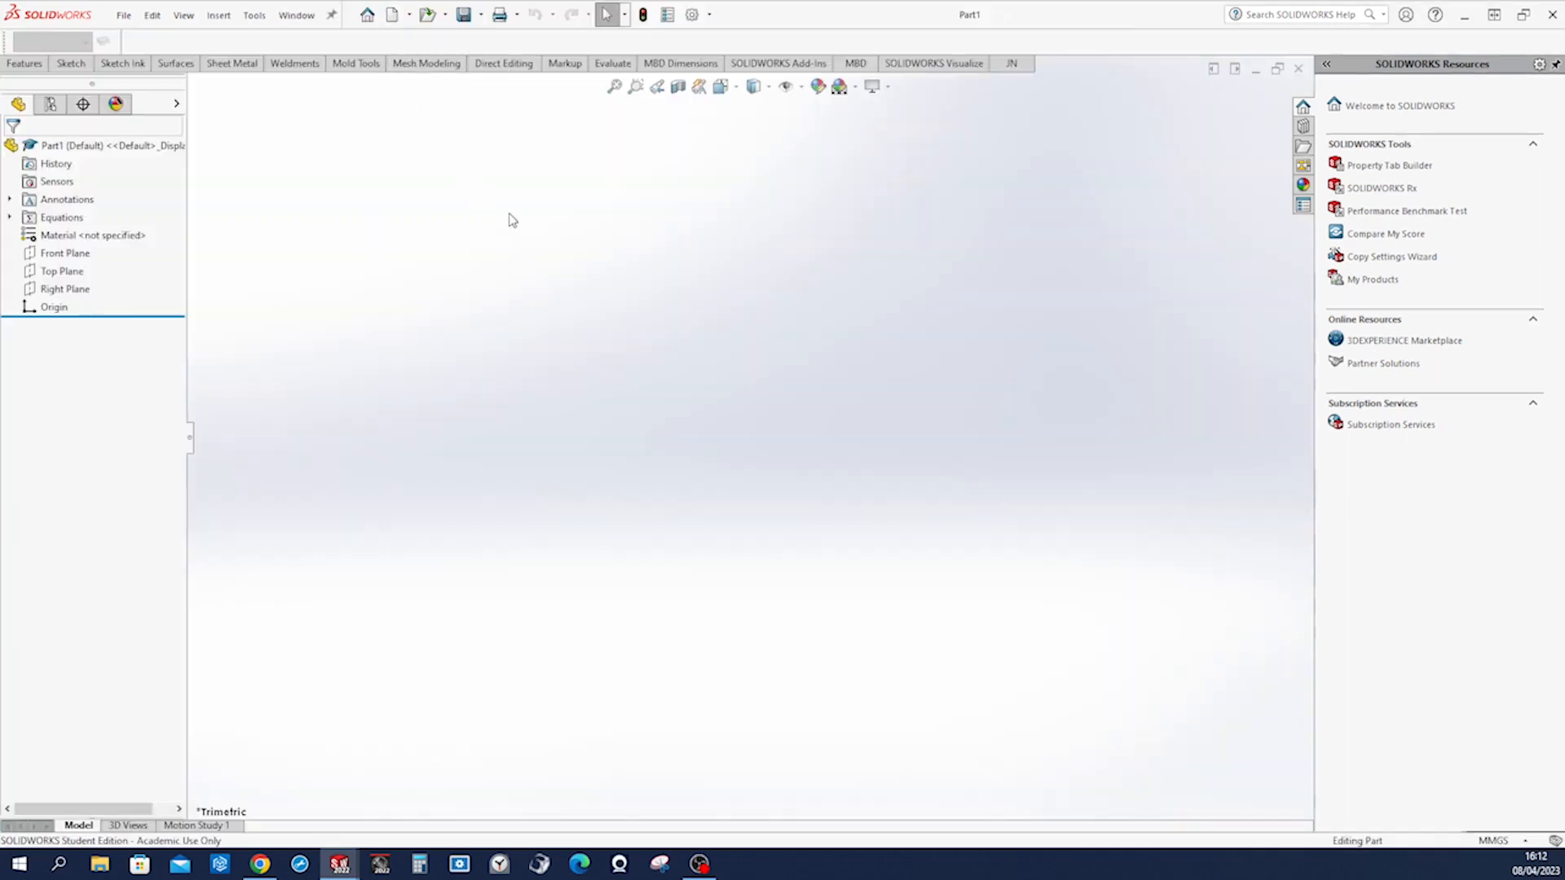
Save the new part as "blade" in the Desktop folder utube > scissors > scissors2.
key("ctrl+s")
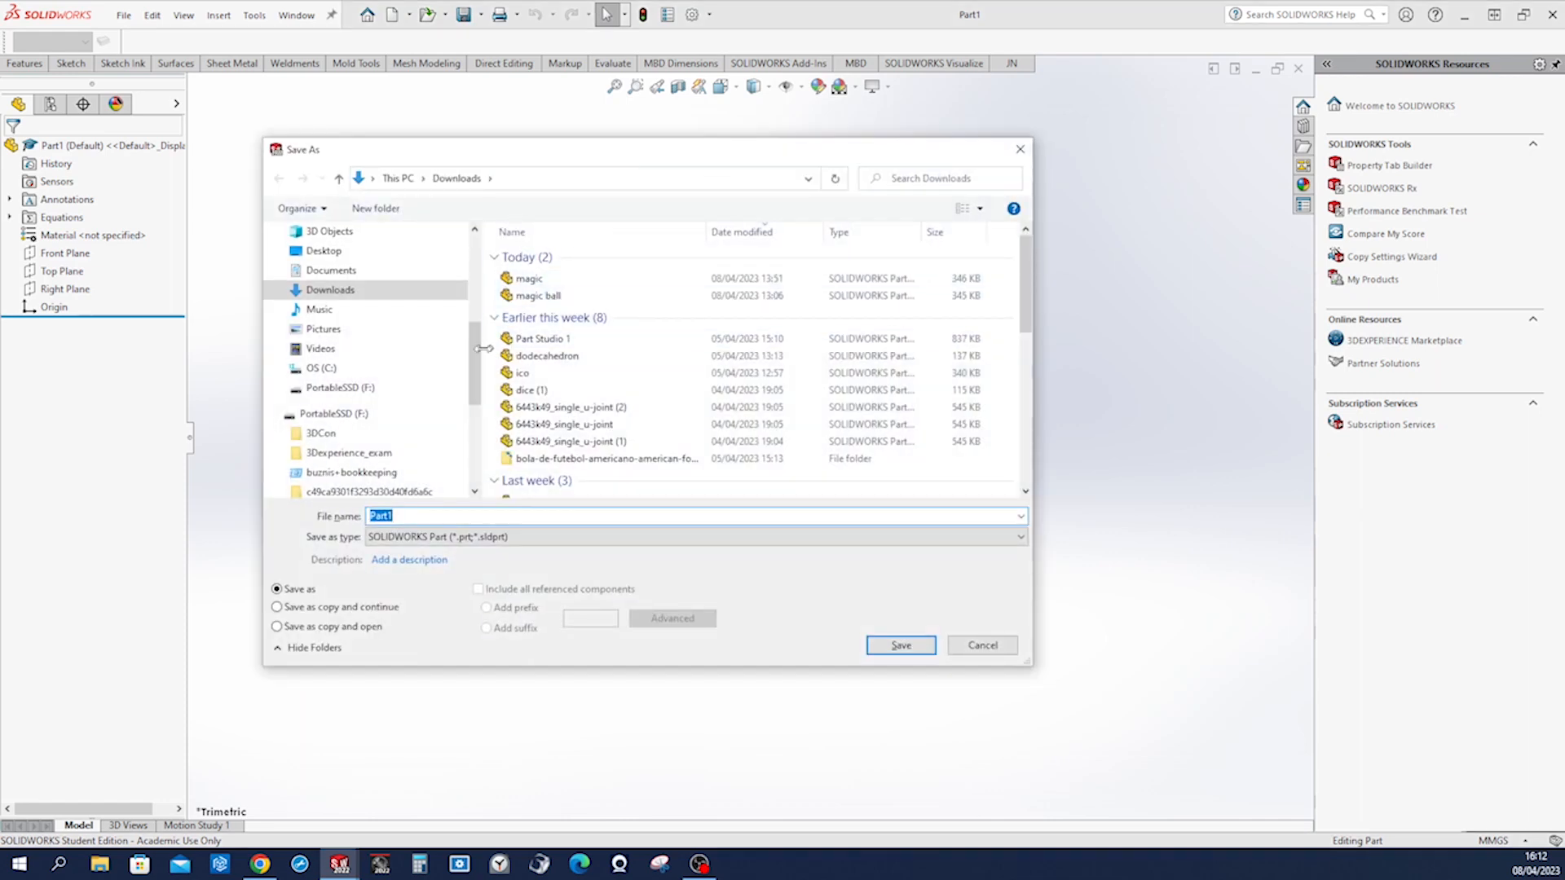
left_click_drag(475, 361, 475, 275)
left_click(440, 263)
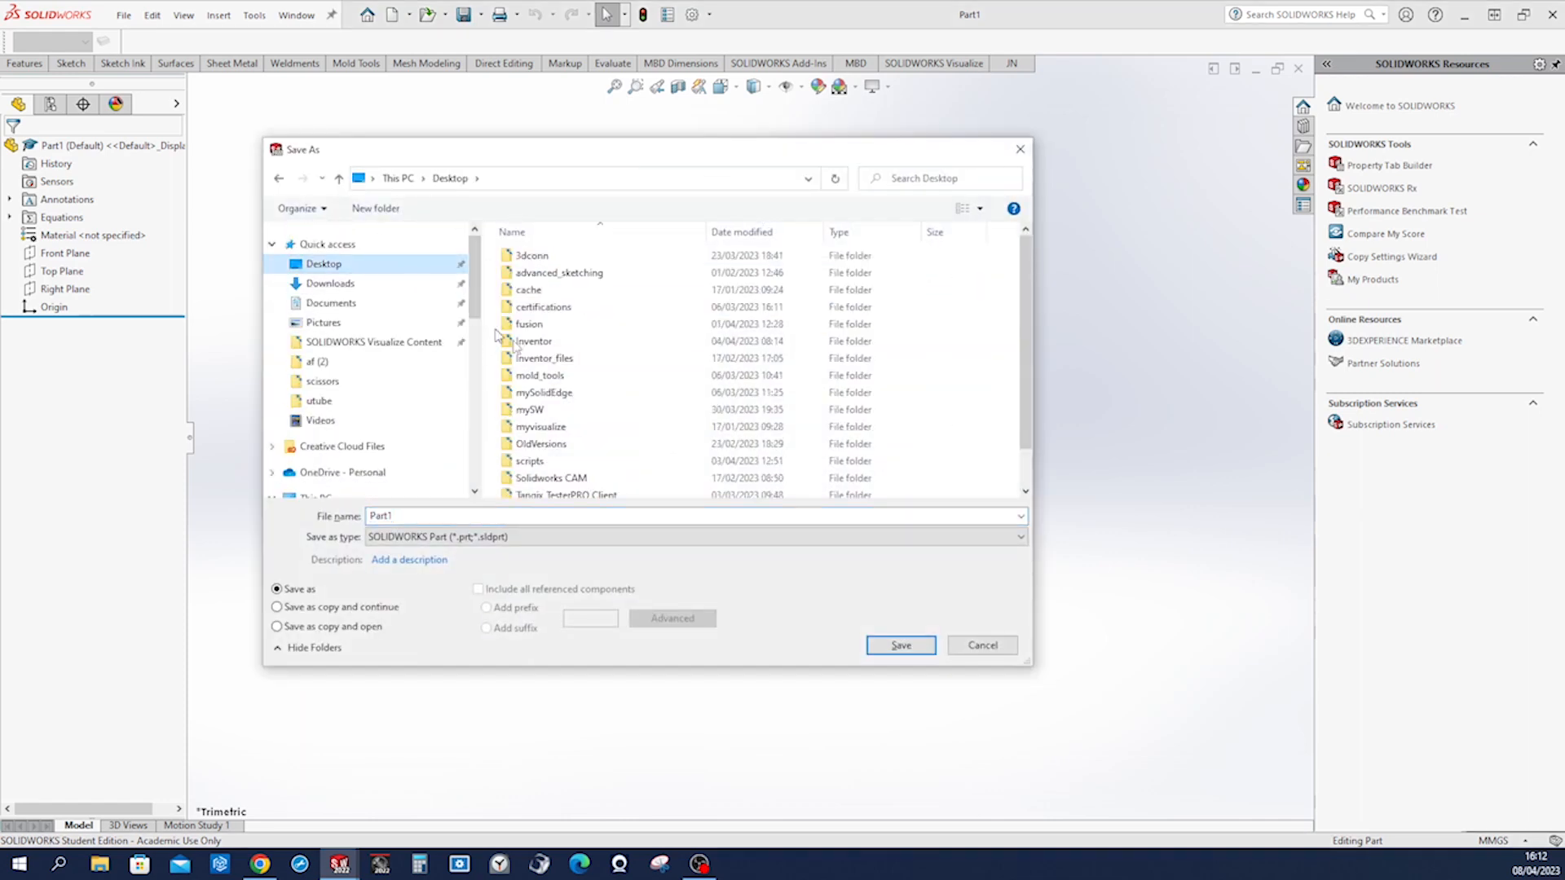
scroll(566, 451, "down", 1)
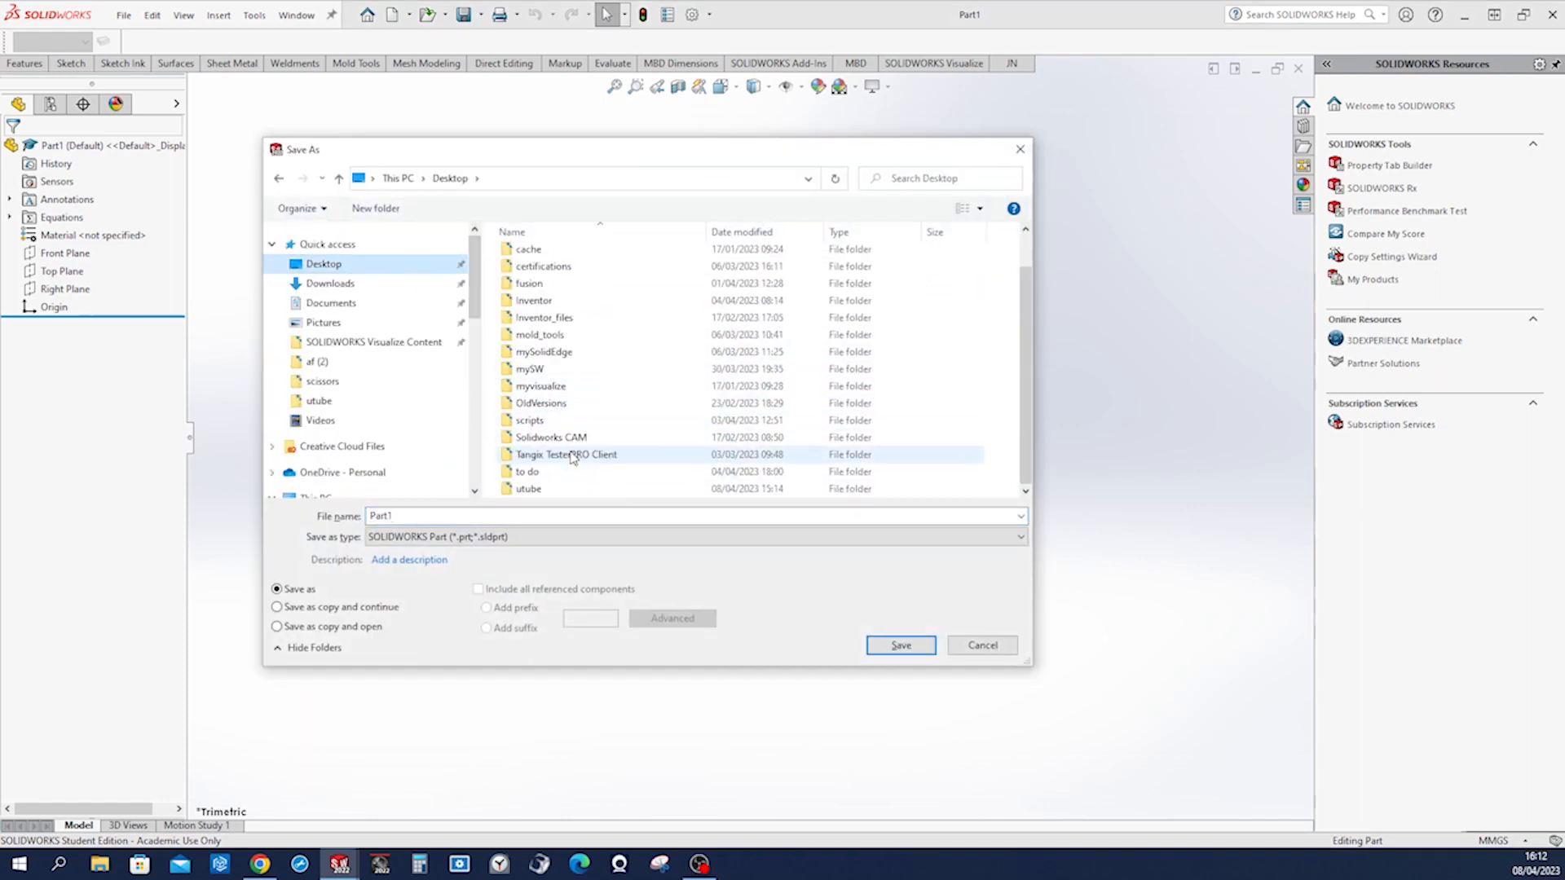
double_click(528, 488)
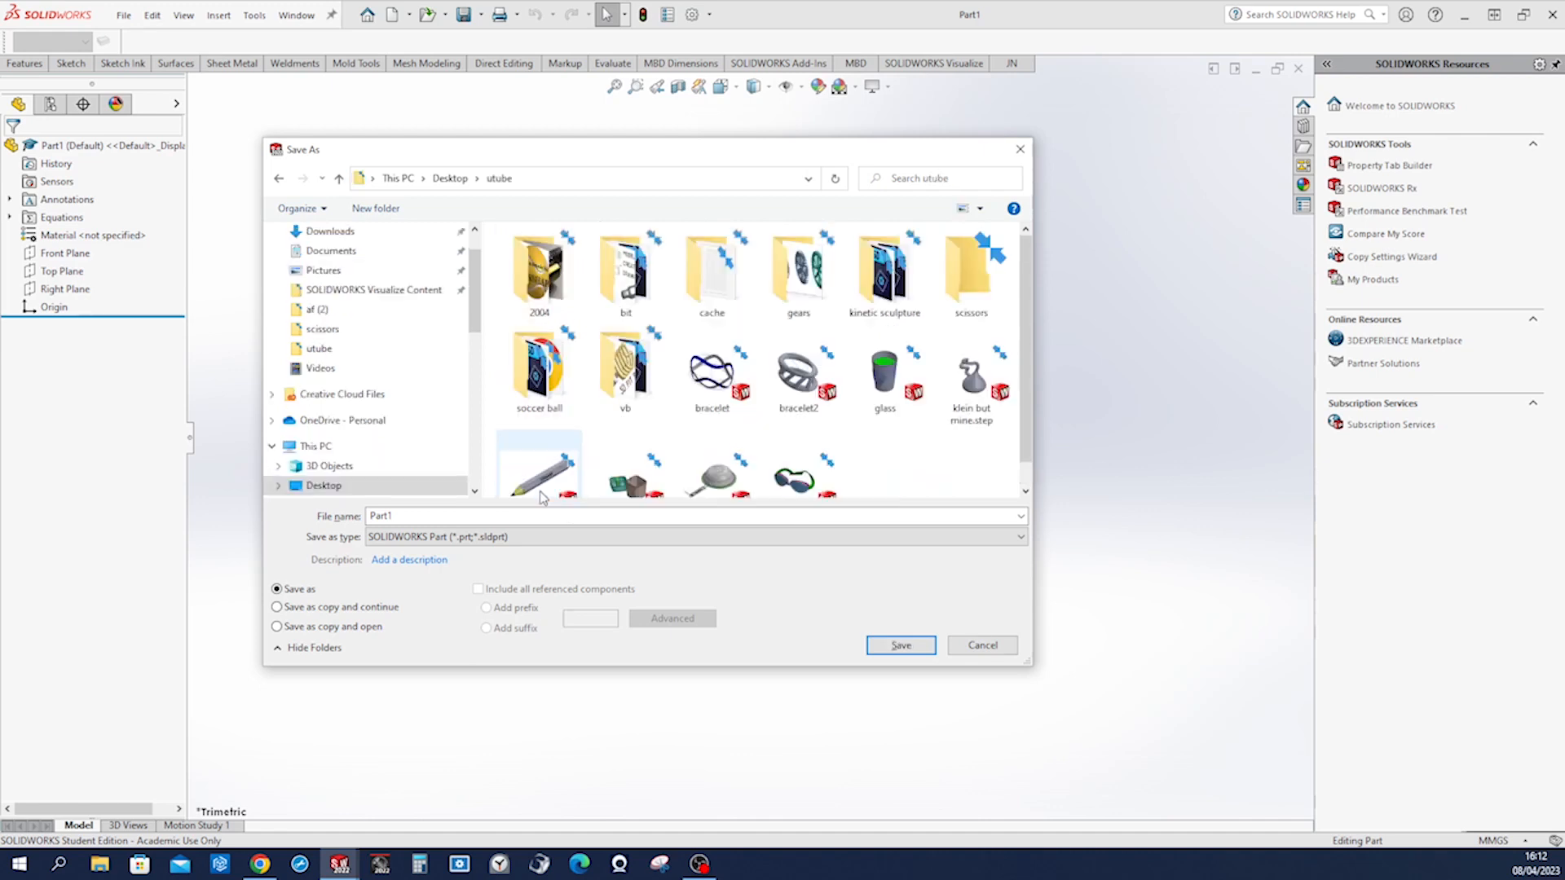
double_click(968, 300)
double_click(522, 255)
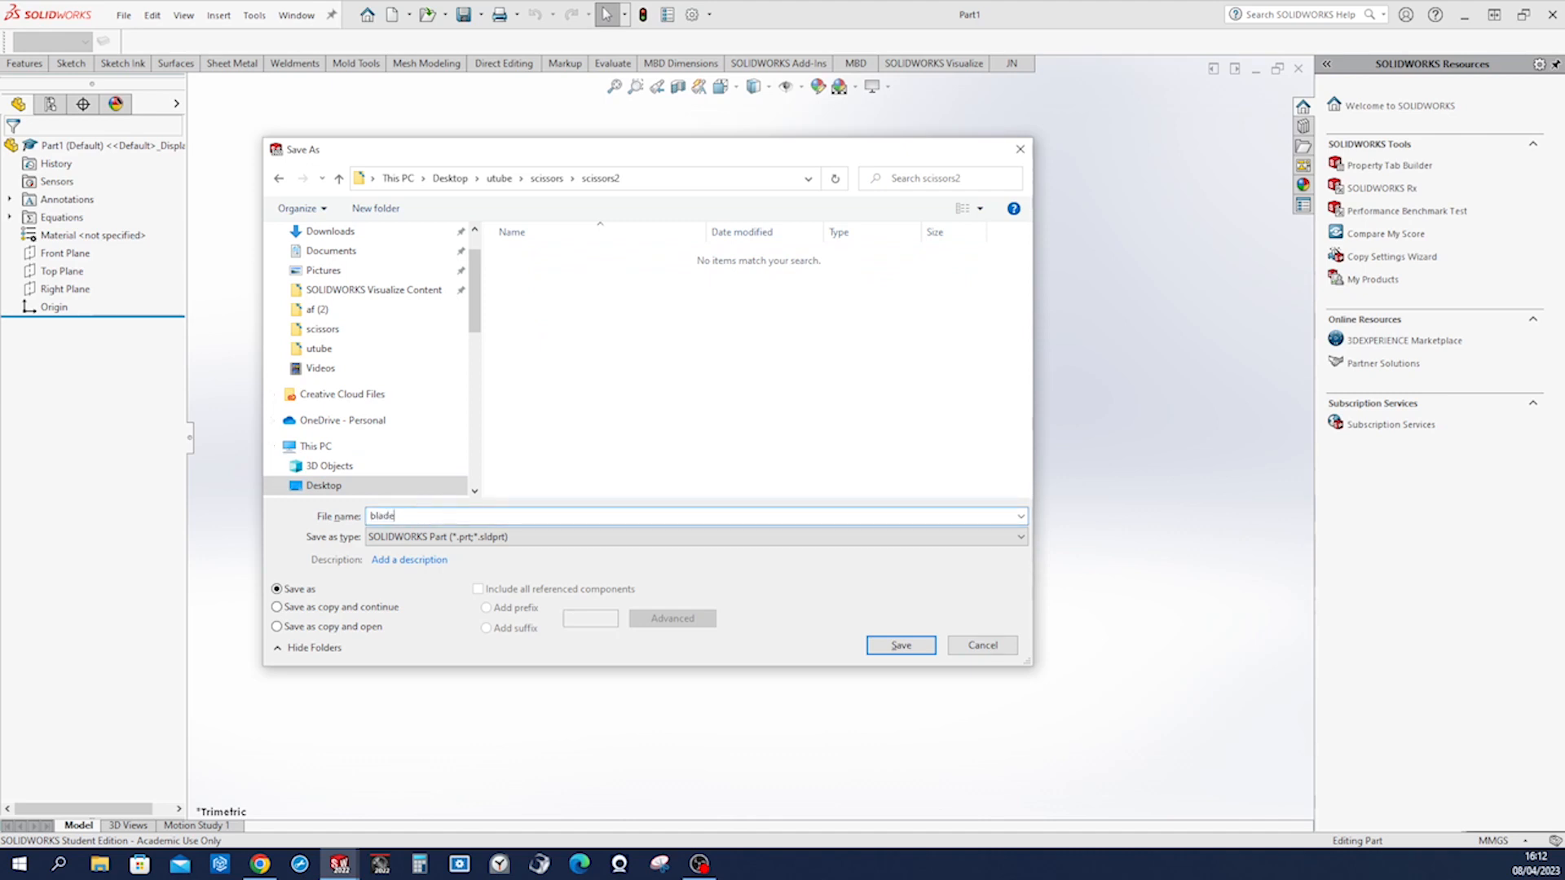
left_click(900, 645)
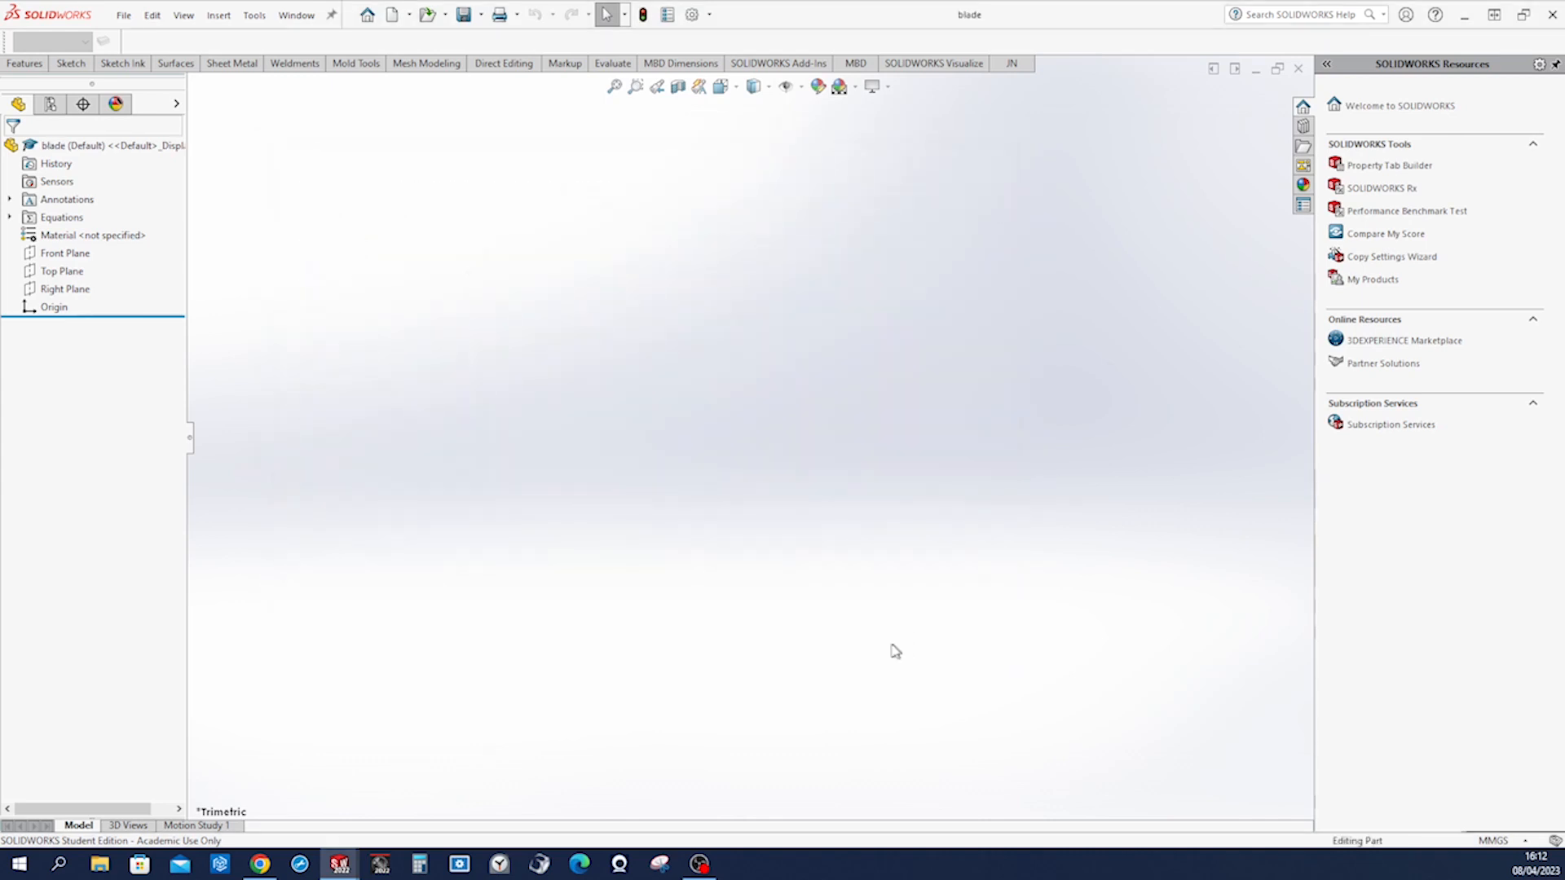
Start a sketch on the Top Plane and draw a circle of about 4.8 mm radius centred on the origin.
key("s")
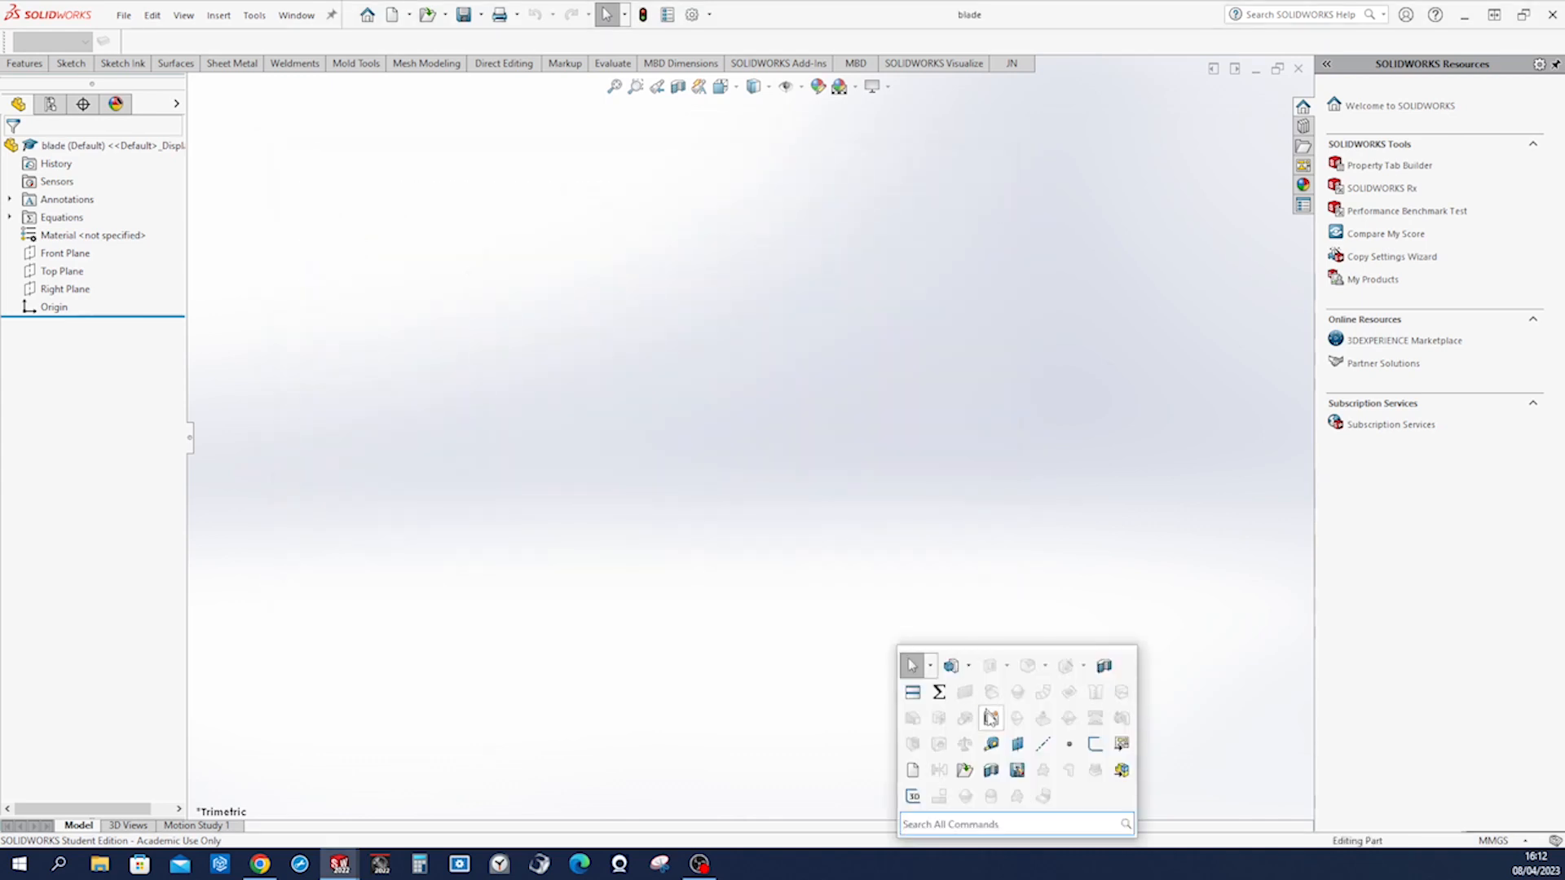
left_click(1094, 743)
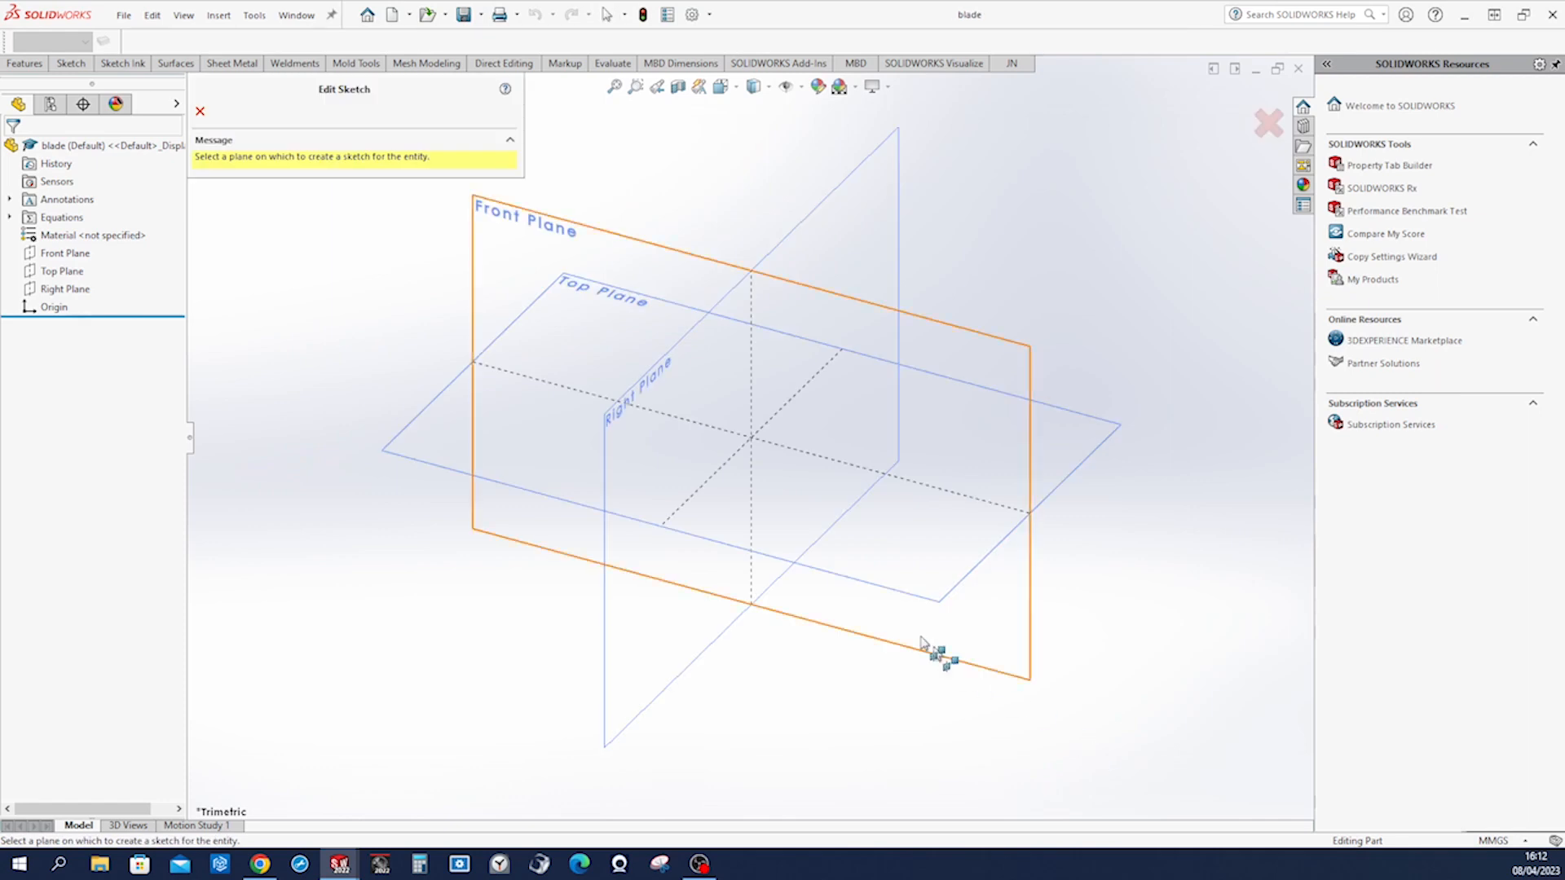
left_click(433, 444)
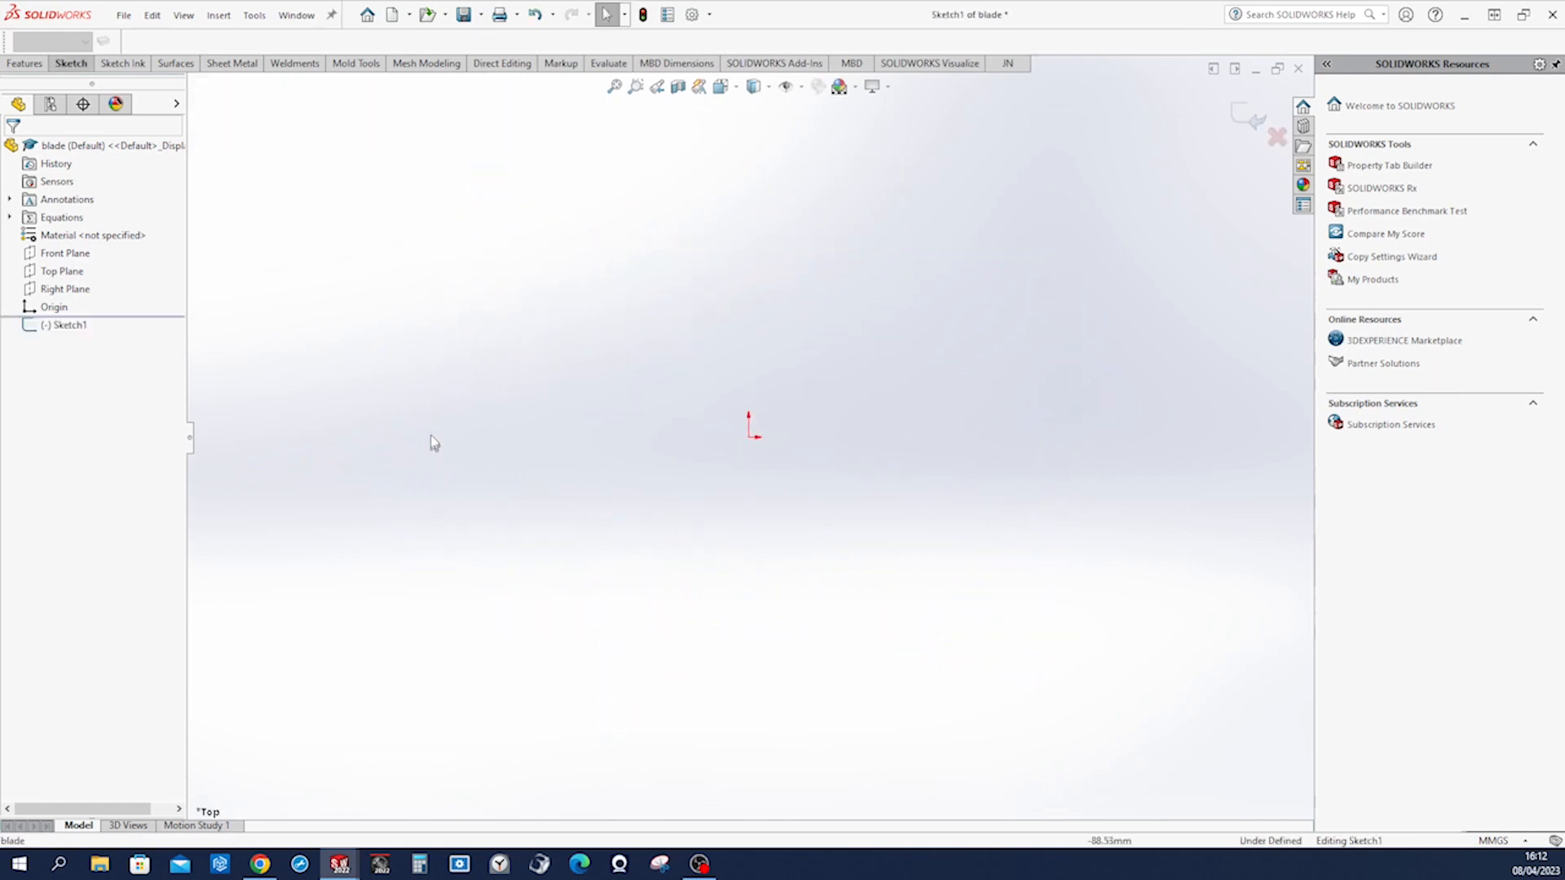
right_click_drag(432, 435, 506, 435)
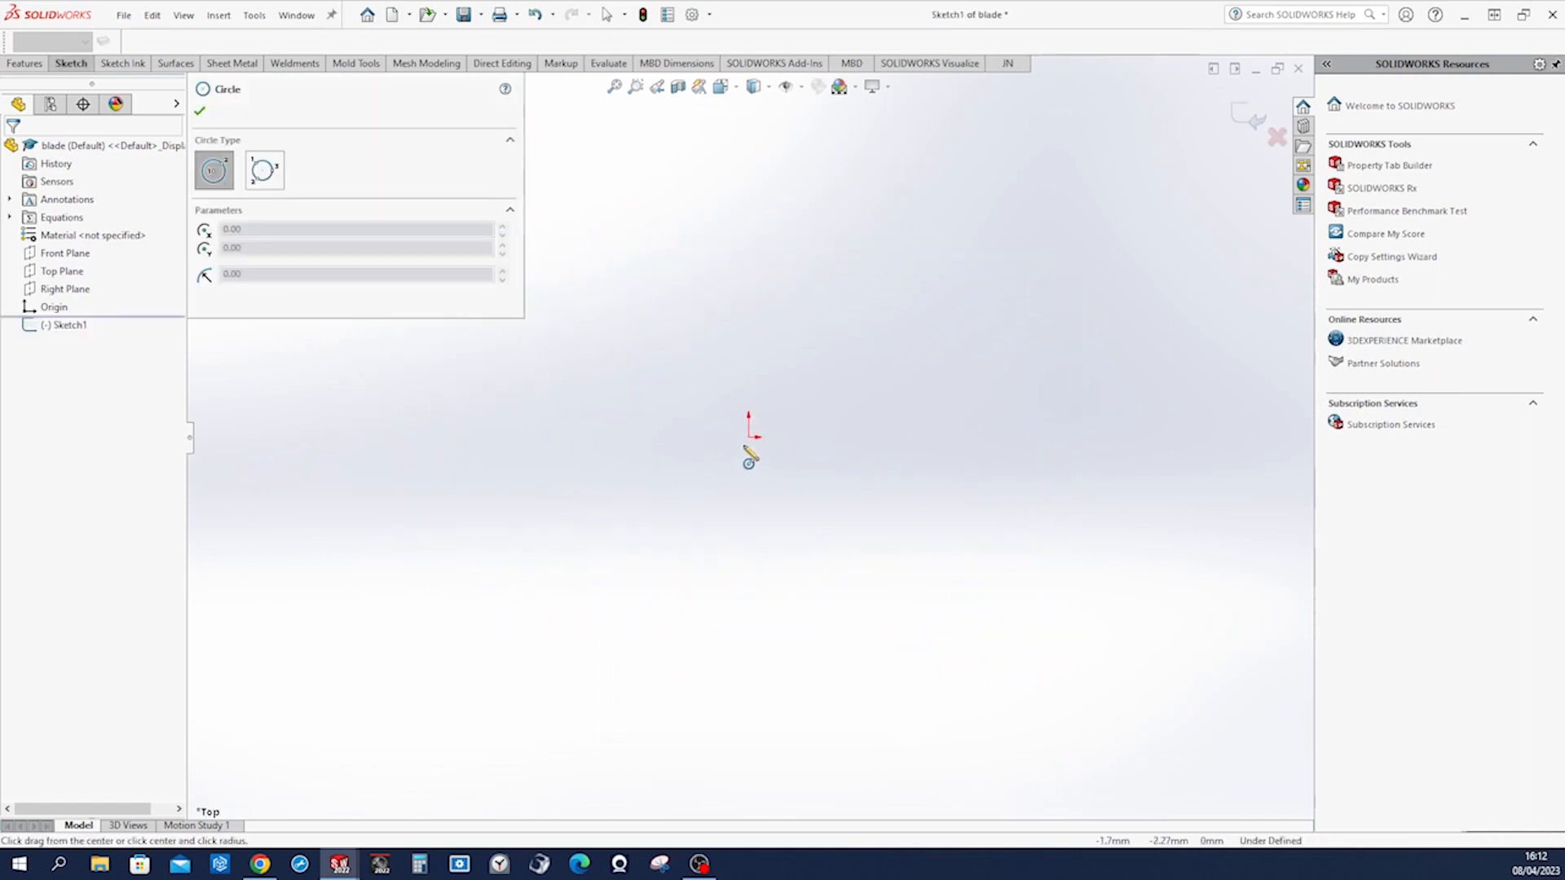
left_click_drag(748, 437, 763, 449)
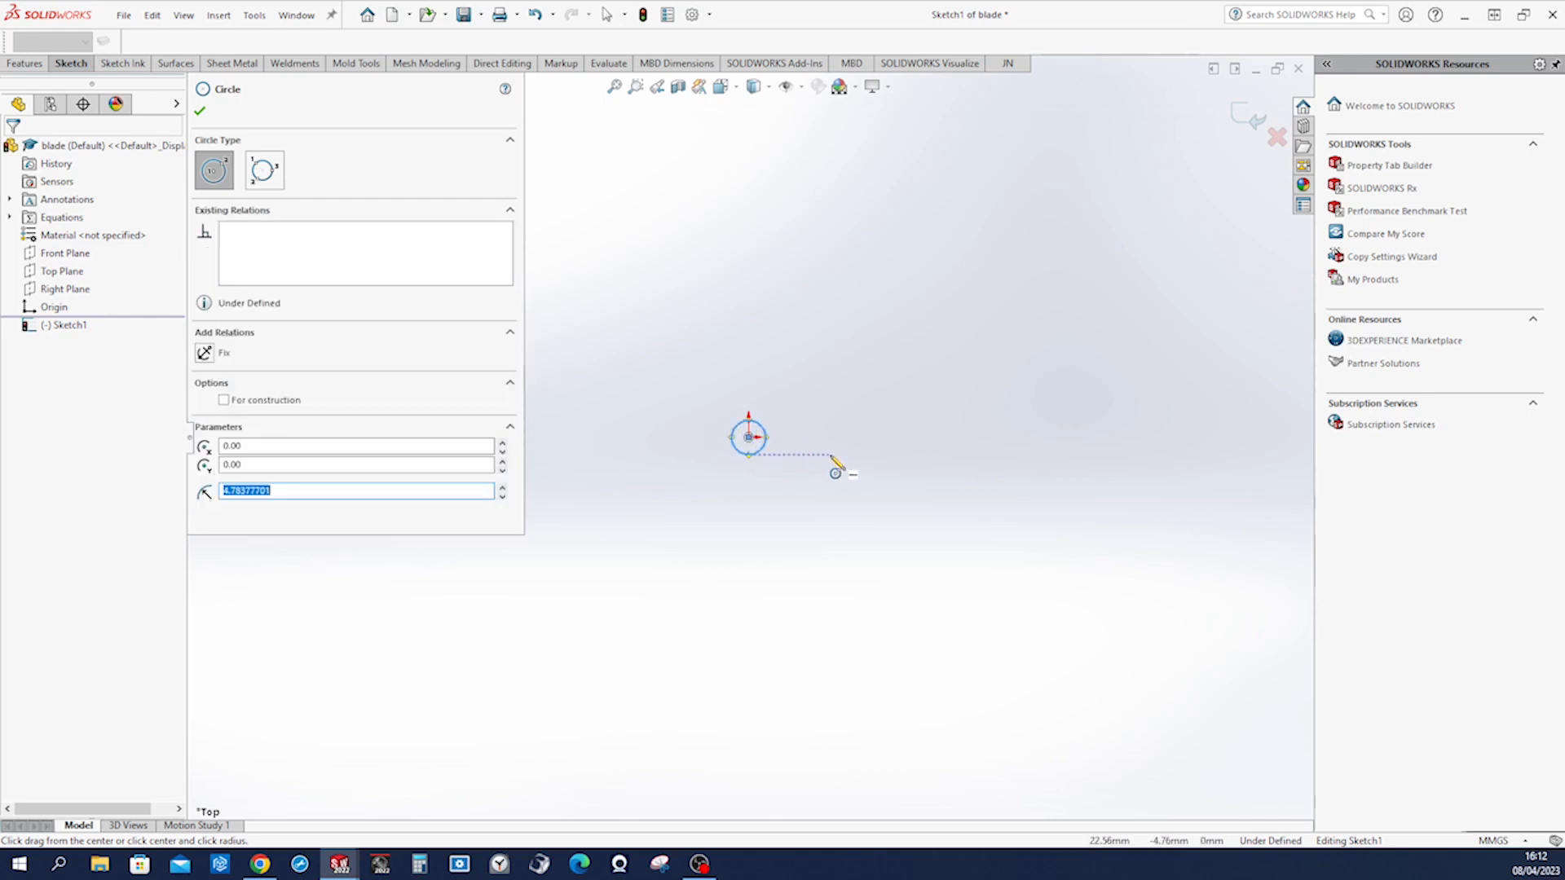
key("Escape")
Sketch a horizontal baseline about 184 mm long below the circle, ending in a short vertical line about 5.7 mm high at its left end.
right_click_drag(1099, 418, 1012, 456)
left_click(1119, 502)
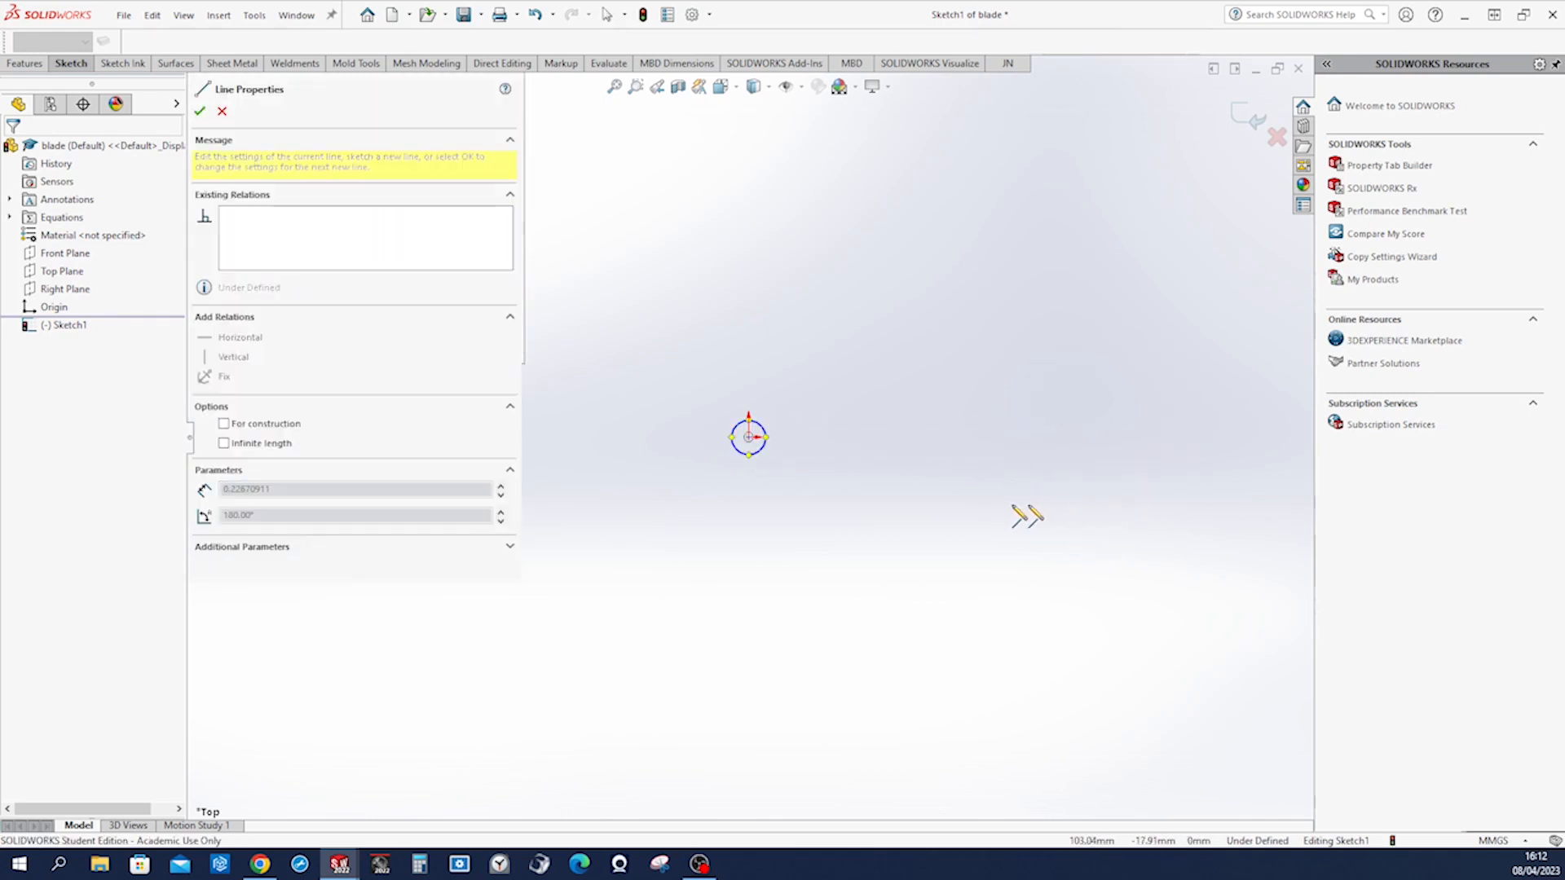
key("ctrl+Right")
key("ctrl+Right")
key("ctrl+Right")
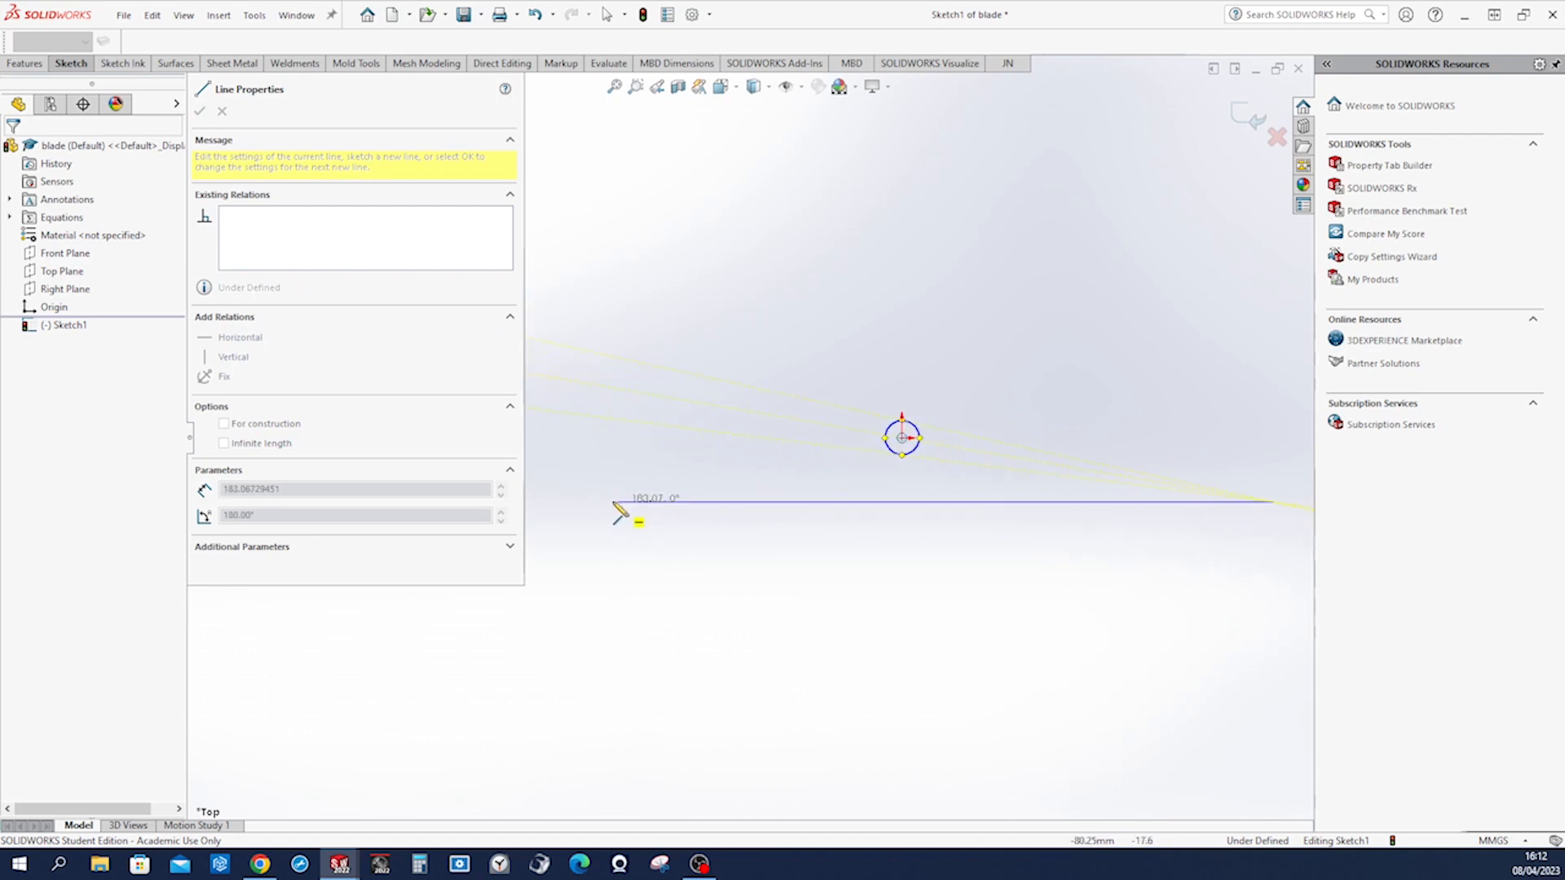
left_click(612, 502)
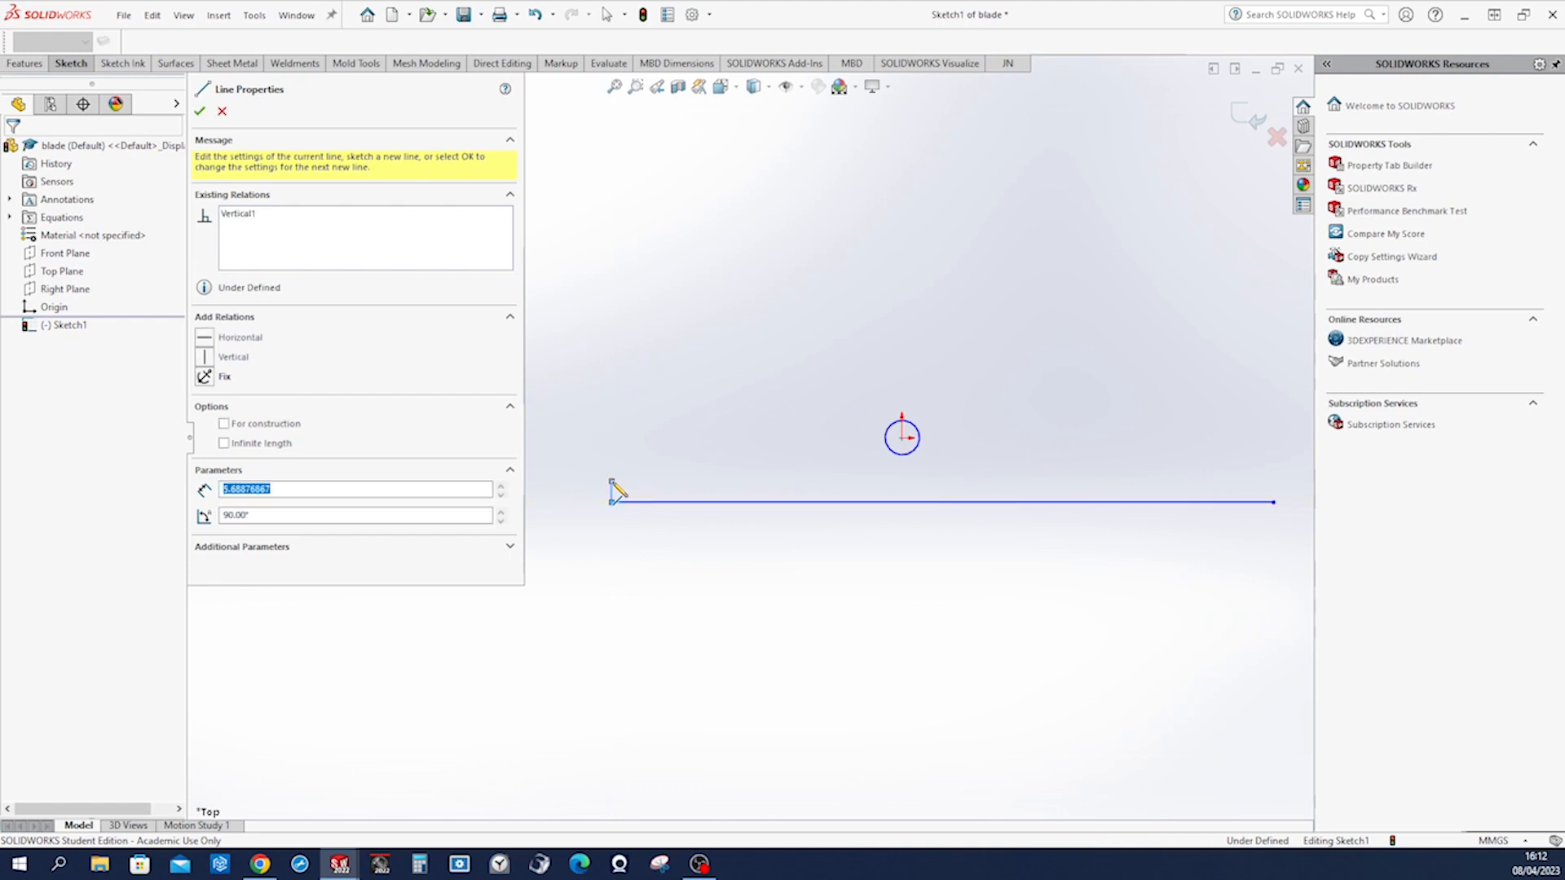
Continue the blade outline with a short horizontal line, a line rising to a peak, a long downward slope and a tangent arc near the tip.
left_click(713, 481)
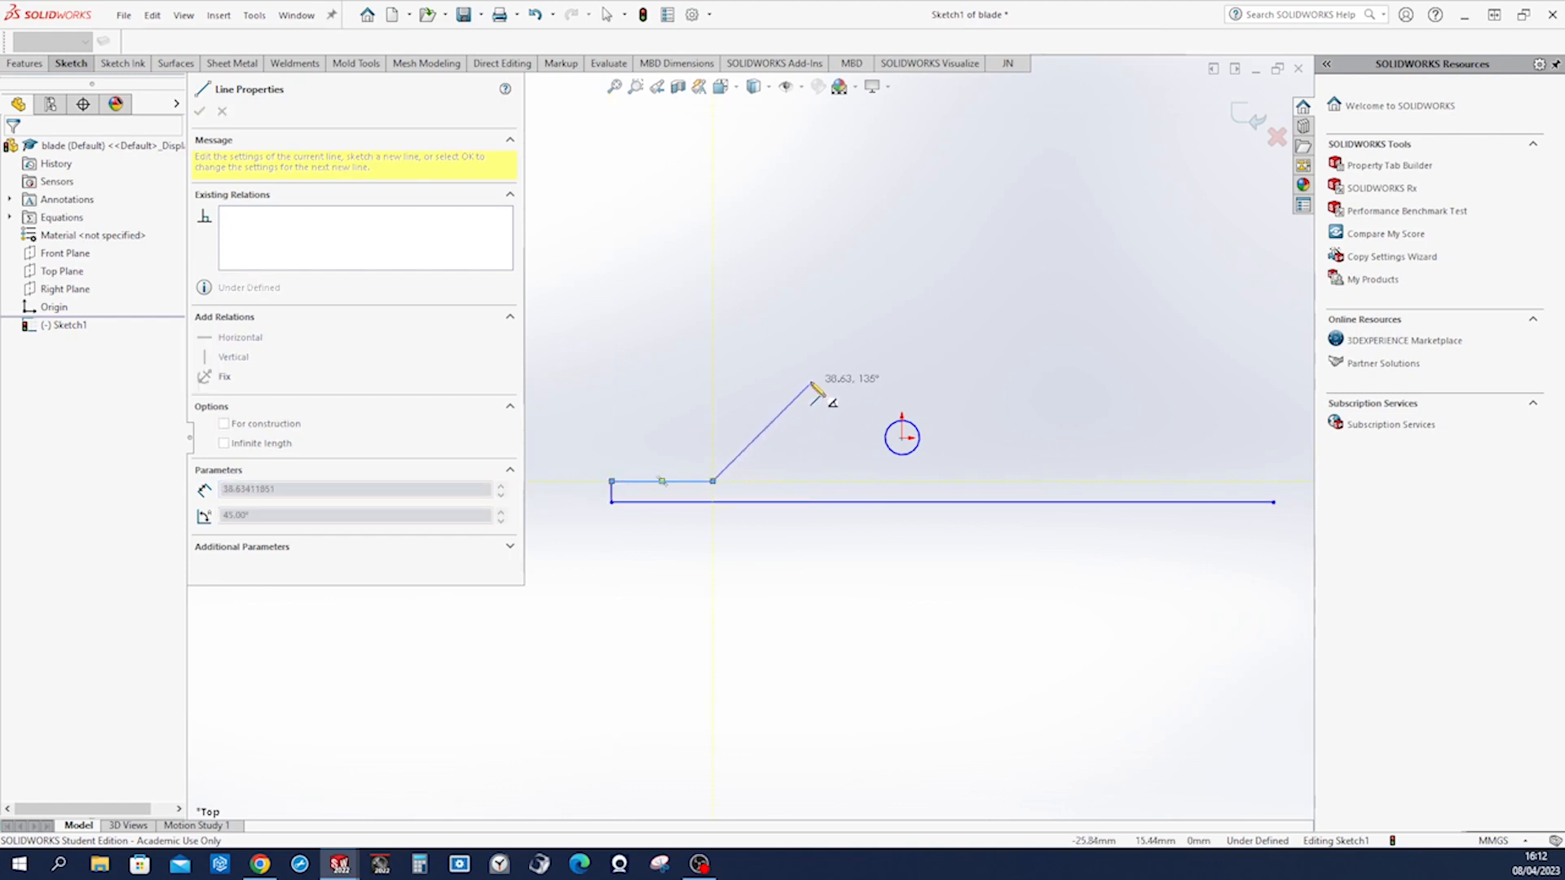
left_click(843, 358)
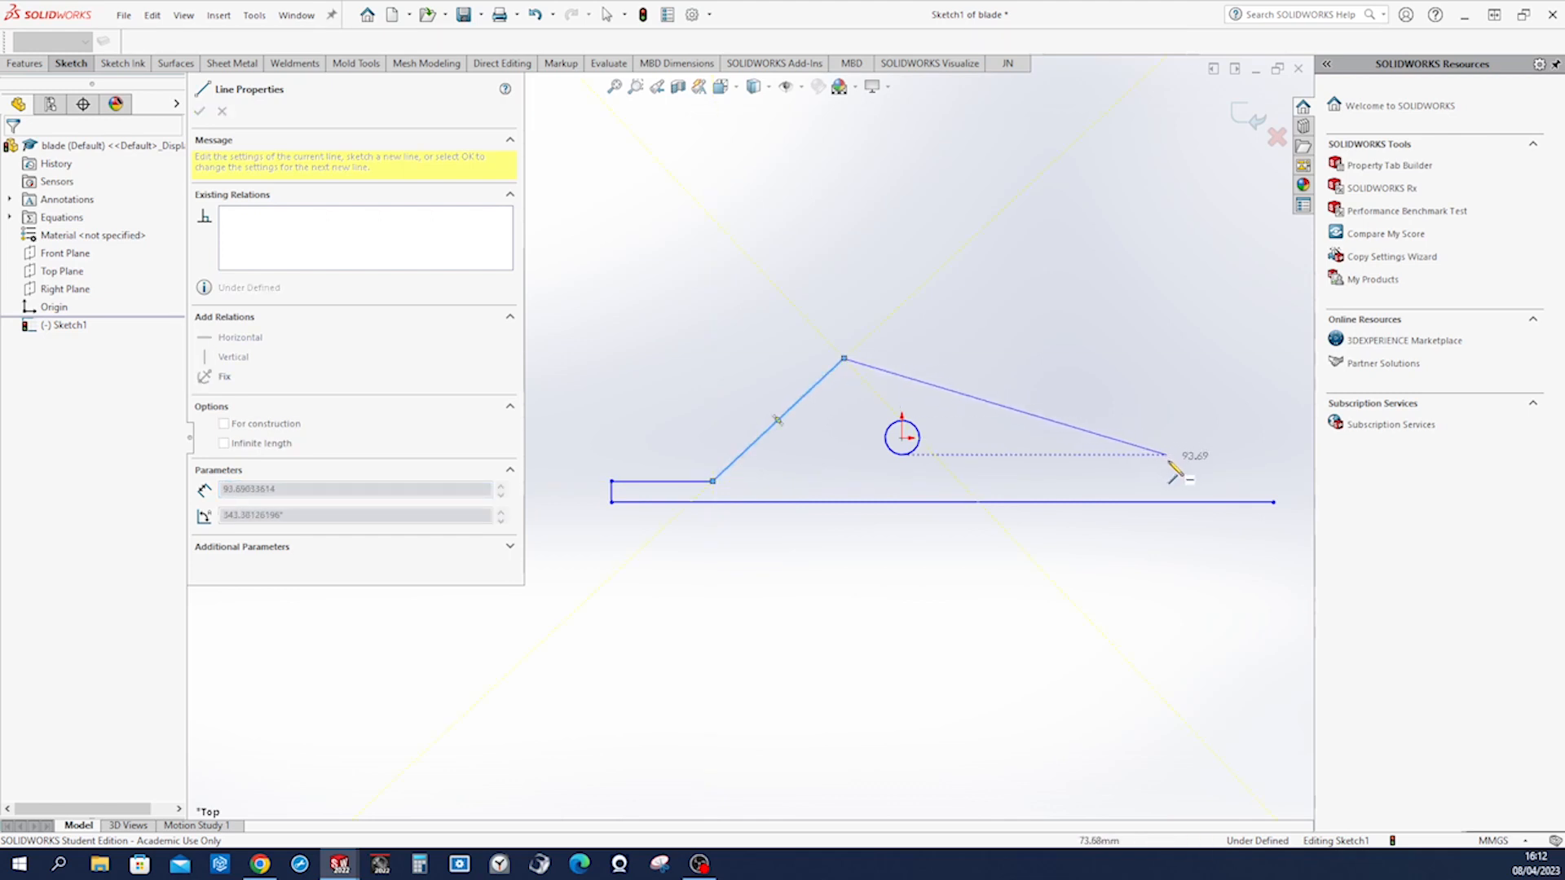
left_click(1170, 463)
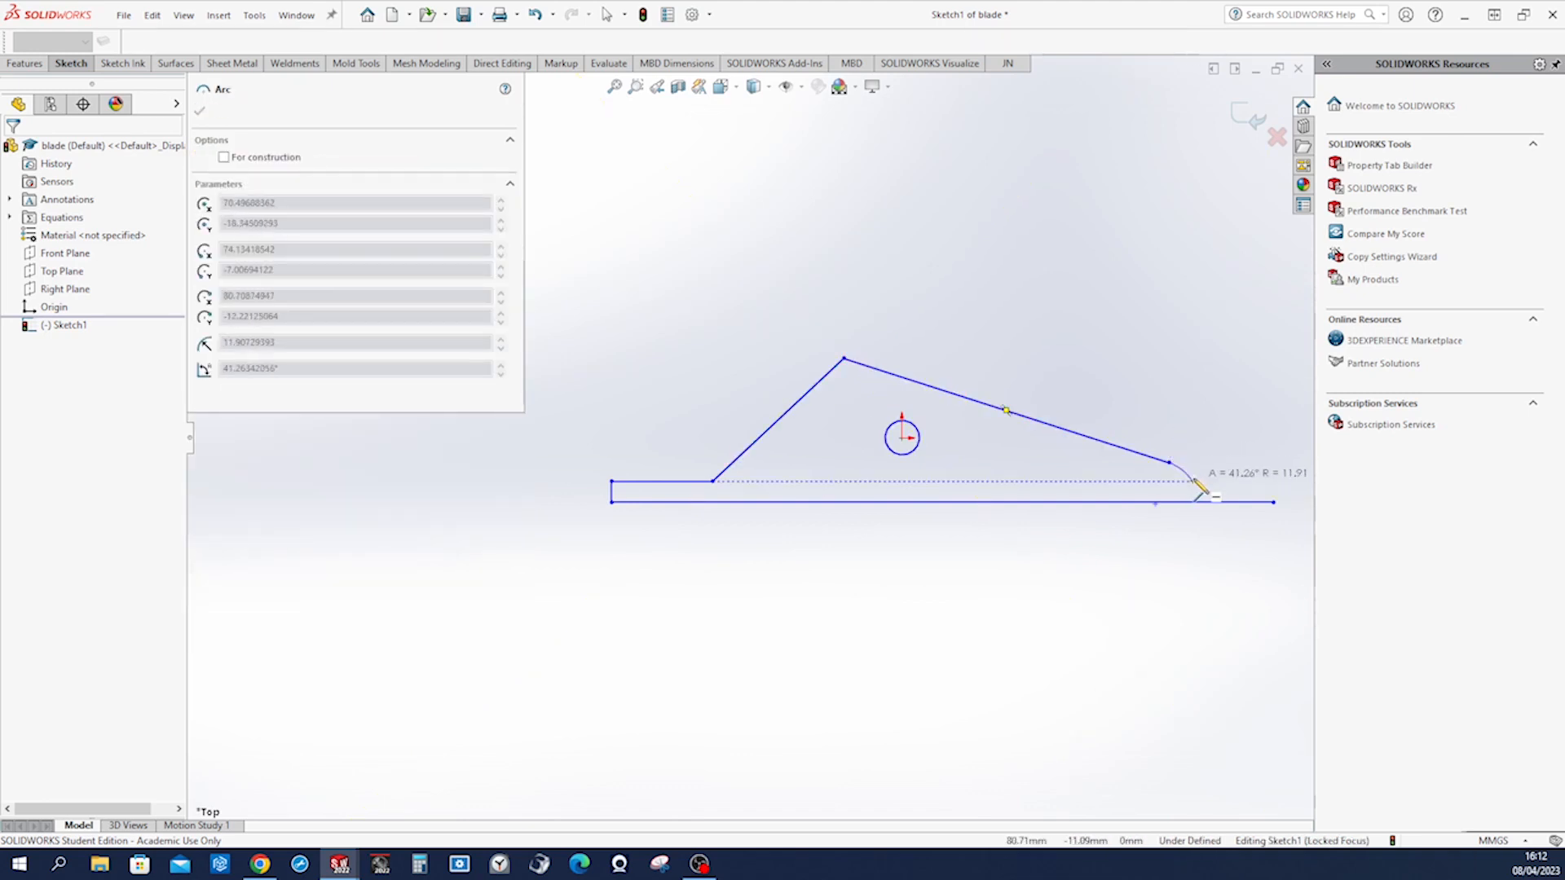
left_click(1200, 488)
key("Escape")
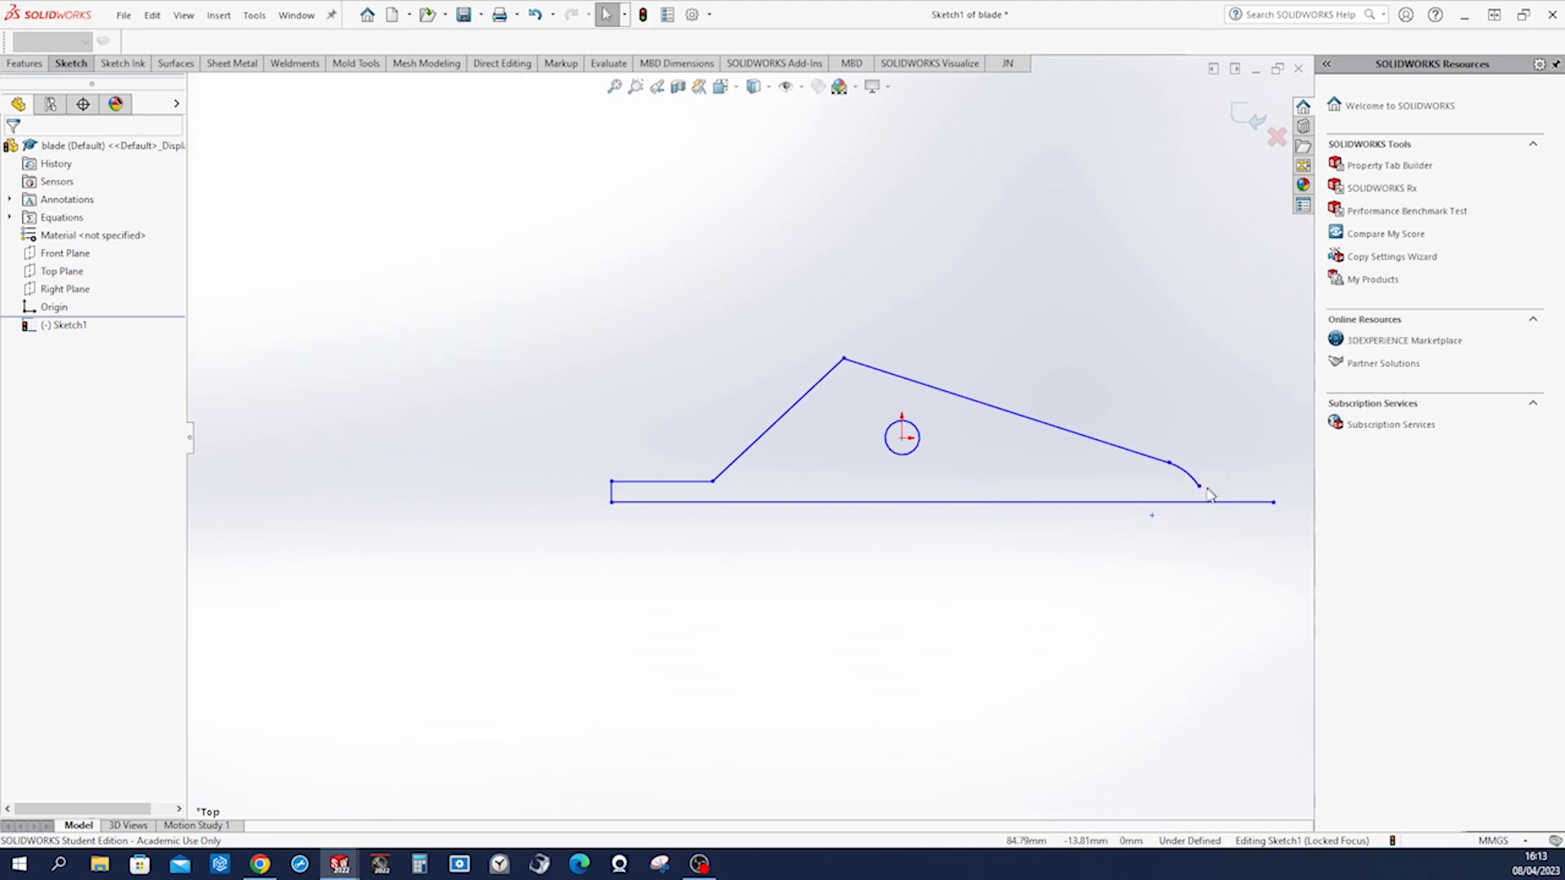
Make the free end of the tip arc coincident with the right endpoint of the baseline.
left_click(1200, 488)
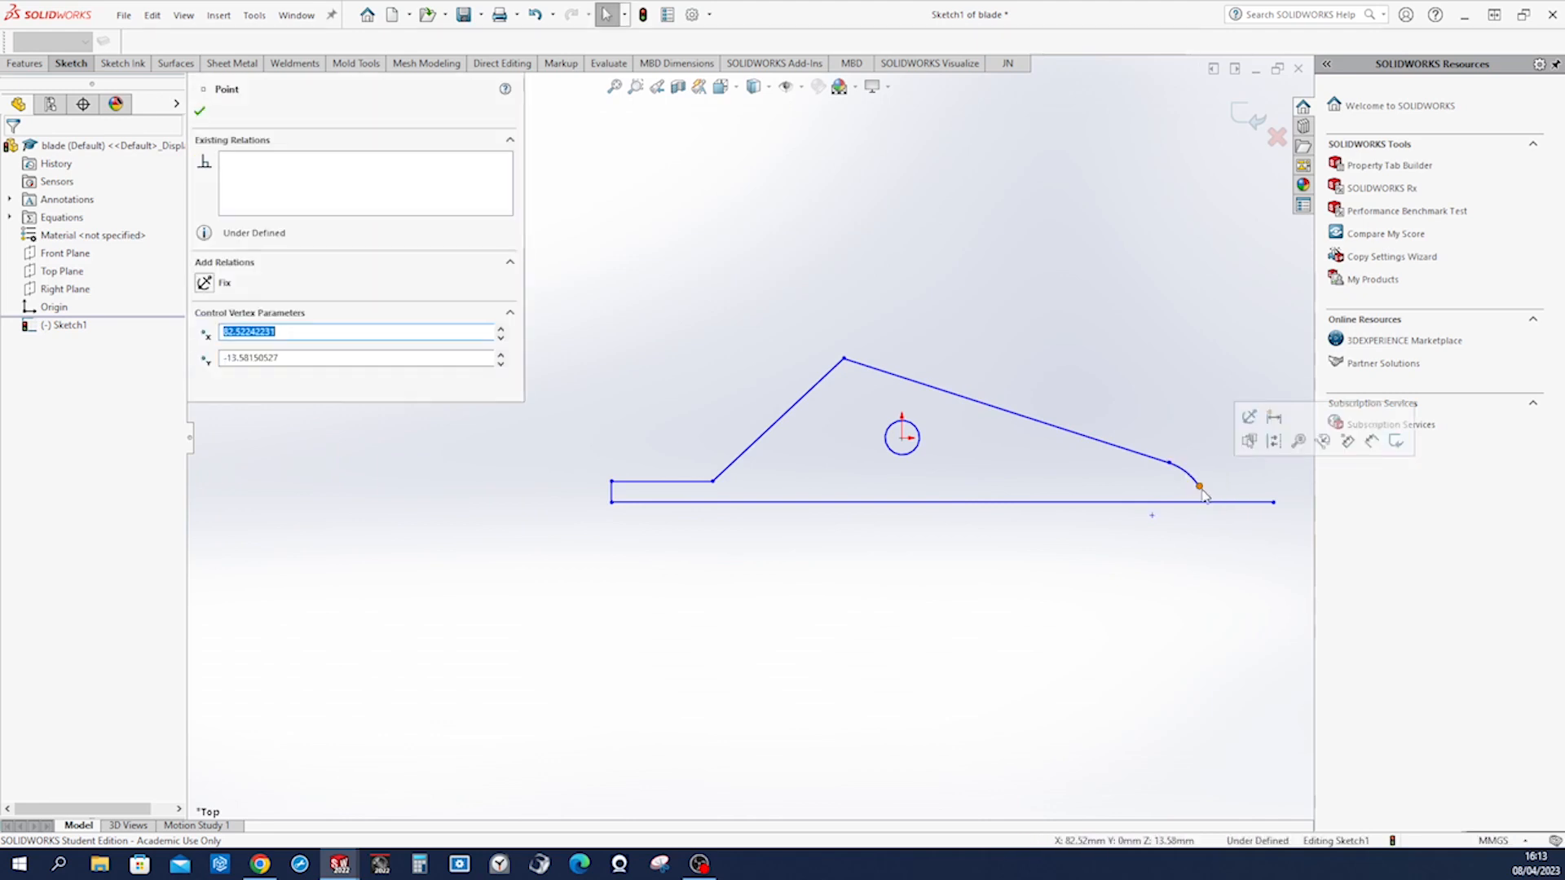
left_click(1274, 504, "ctrl")
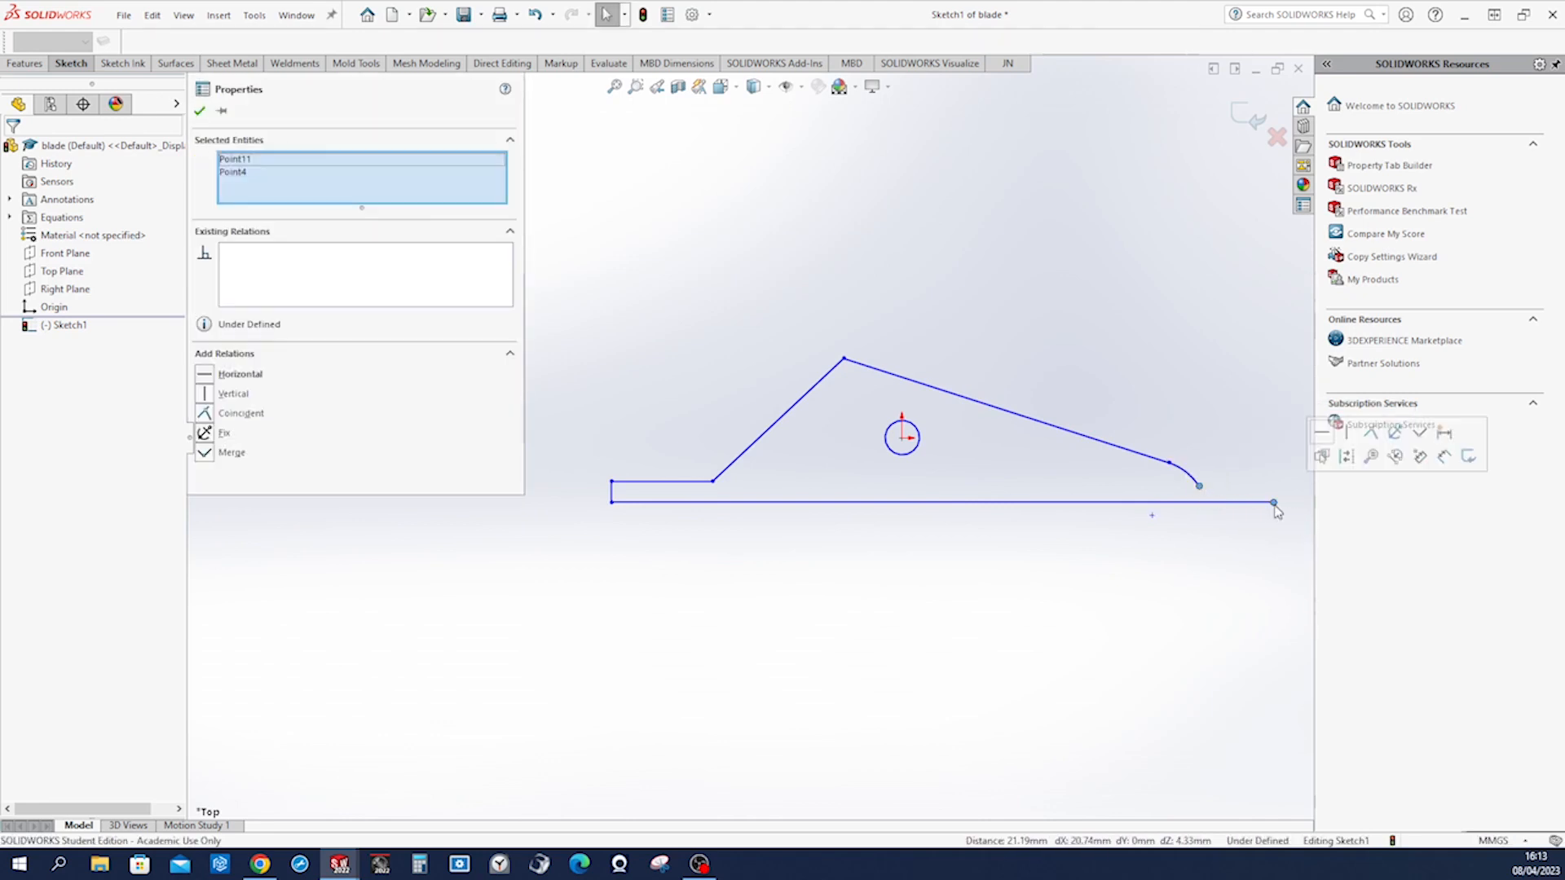
left_click(1372, 434)
Dimension the length of the baseline as 118 mm.
right_click_drag(1128, 377, 1088, 393)
left_click(1044, 502)
left_click(1048, 535)
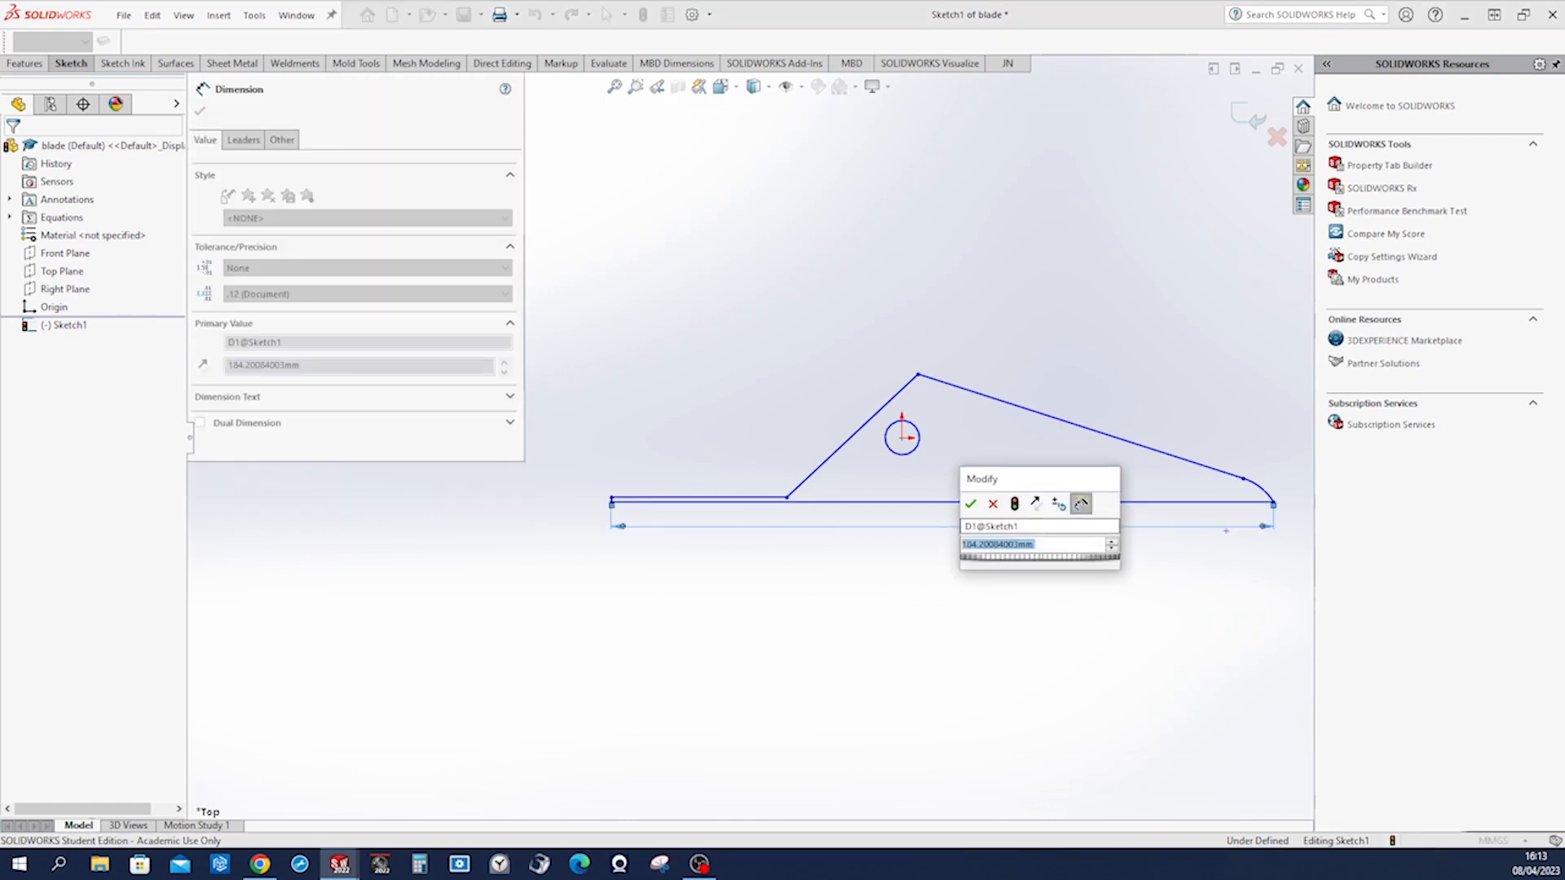
type("118")
key("Return")
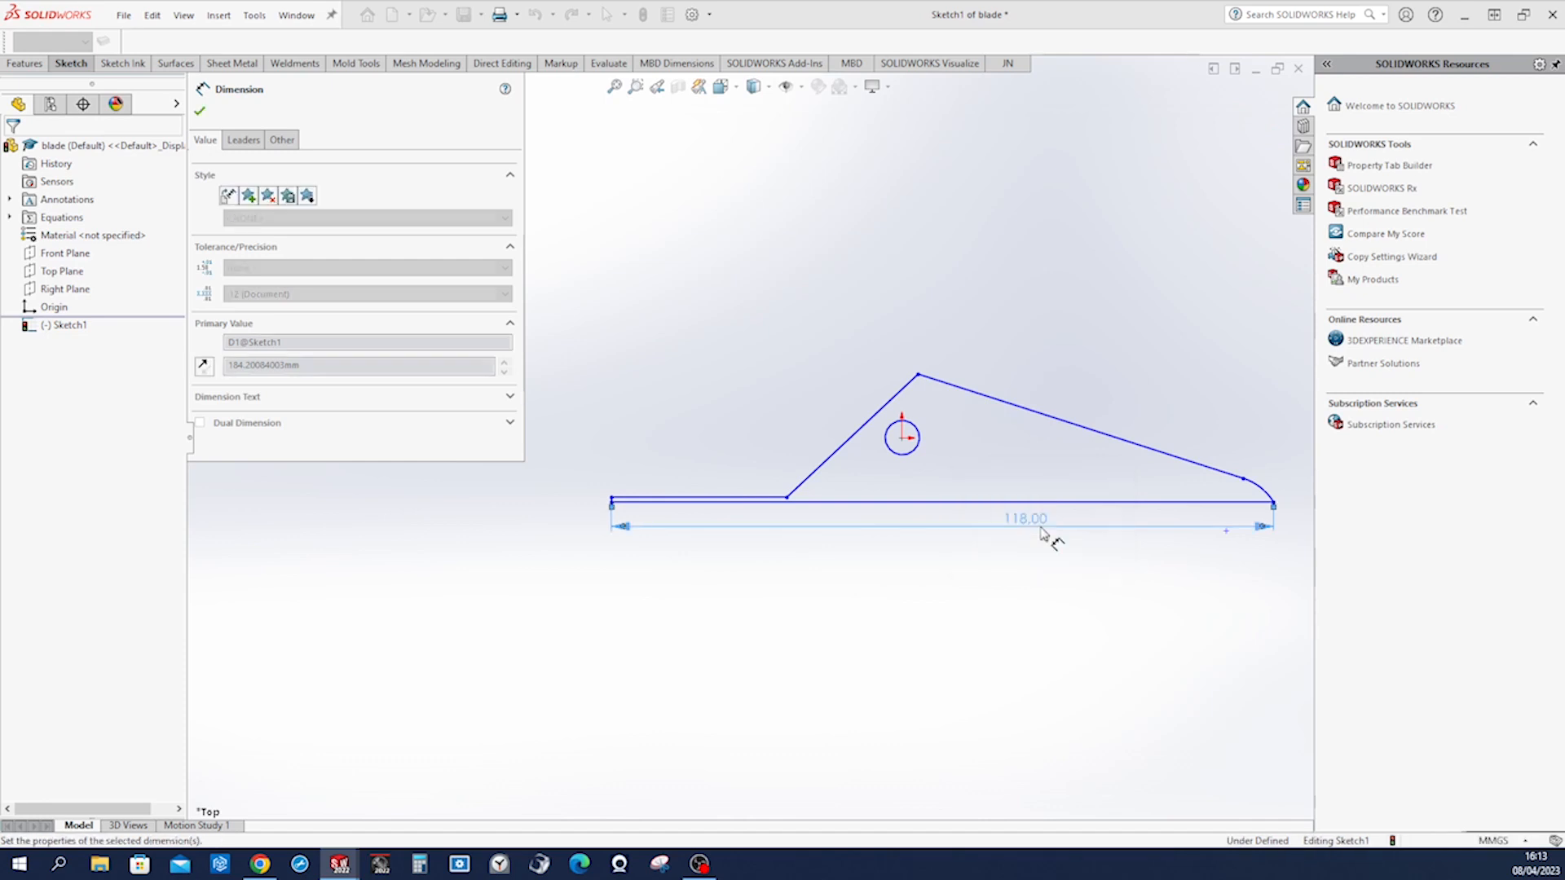
Dimension the short vertical edge at the left end of the profile as 4 mm.
scroll(929, 630, "down", 5)
scroll(678, 548, "down", 4)
left_click(642, 530)
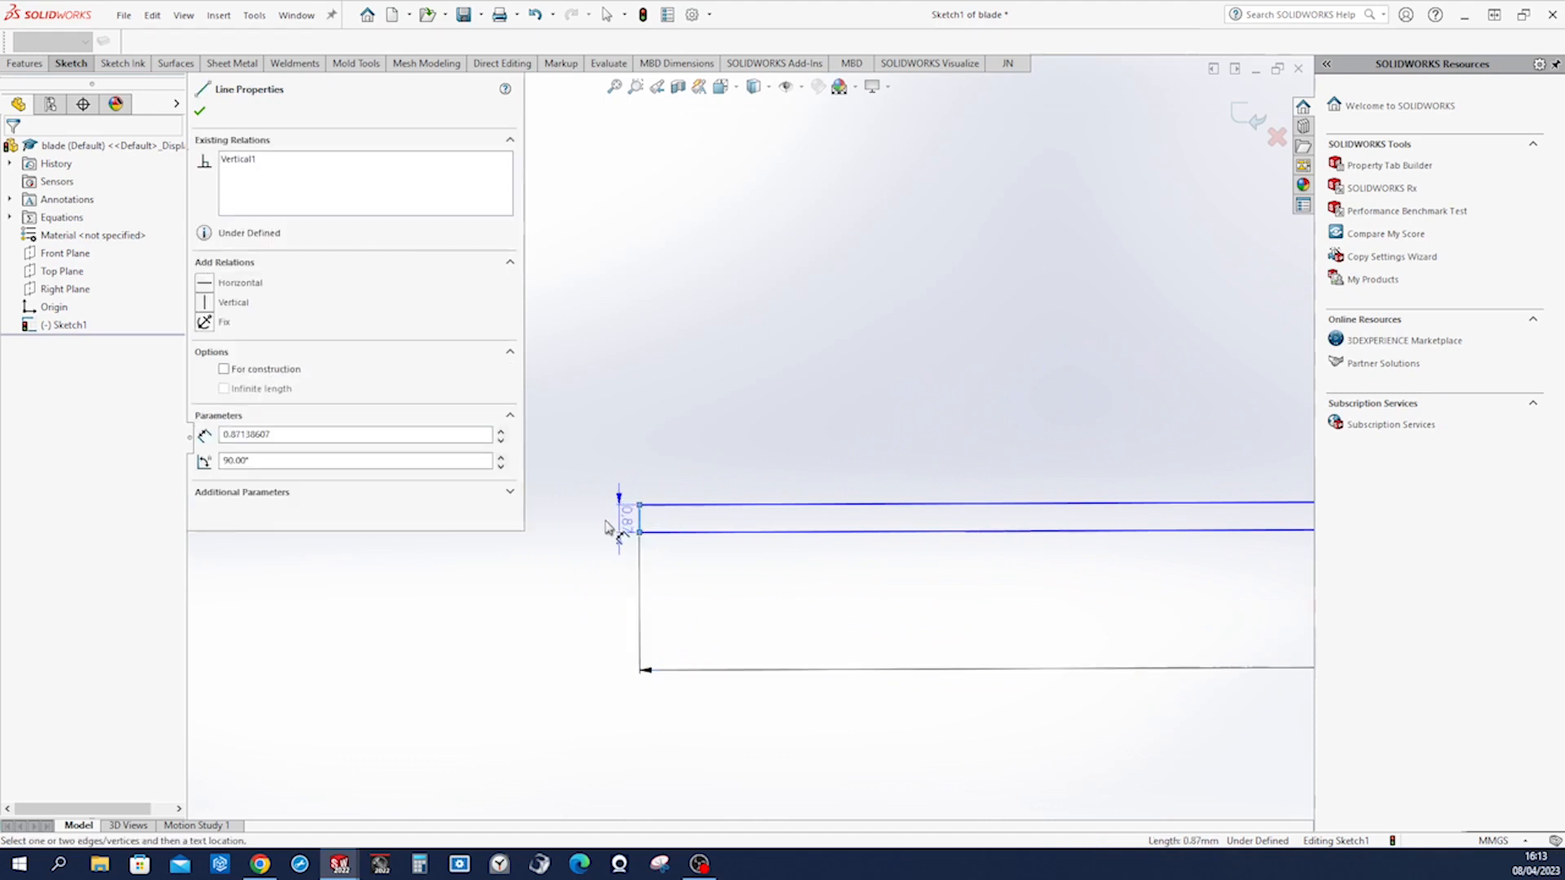
left_click(694, 625)
type("4")
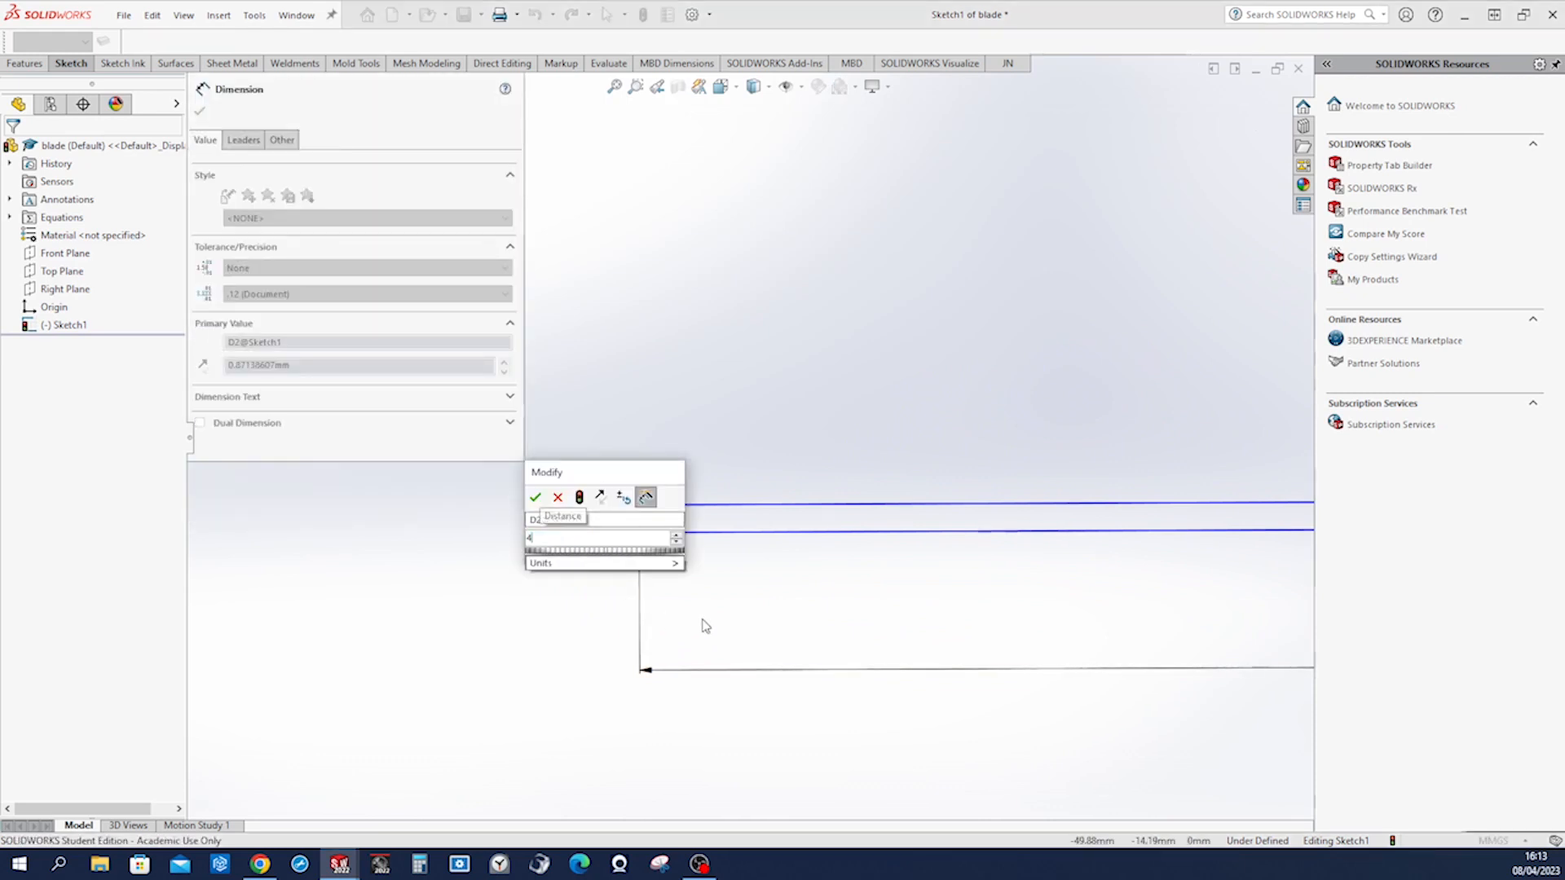
key("Return")
Dimension the short upper horizontal edge at the left end of the profile as 22 mm.
scroll(705, 626, "up", 4)
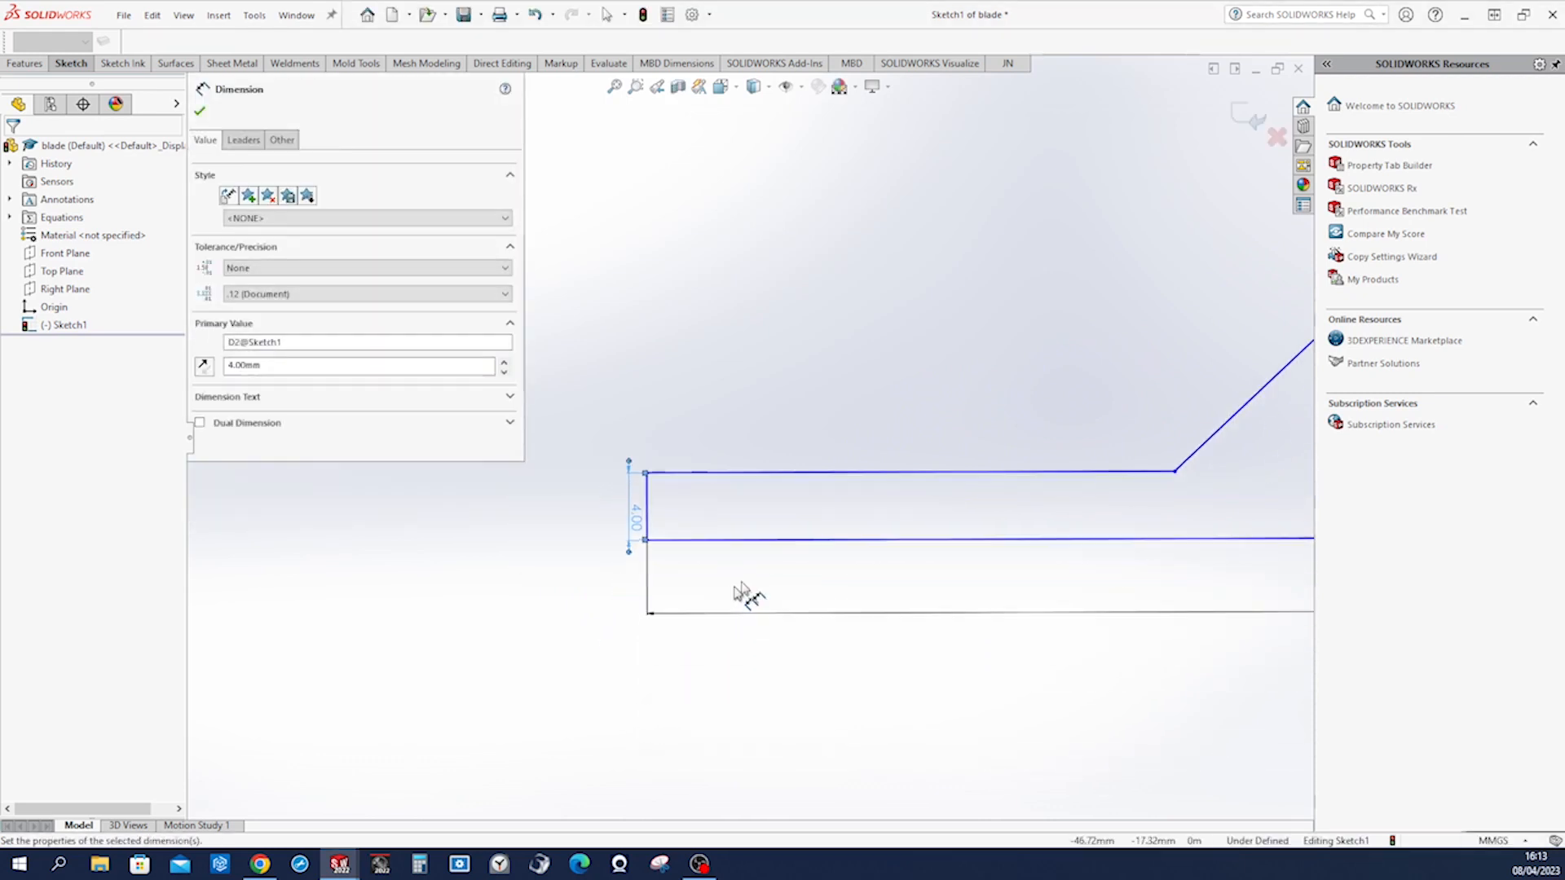
left_click(744, 469)
left_click(744, 455)
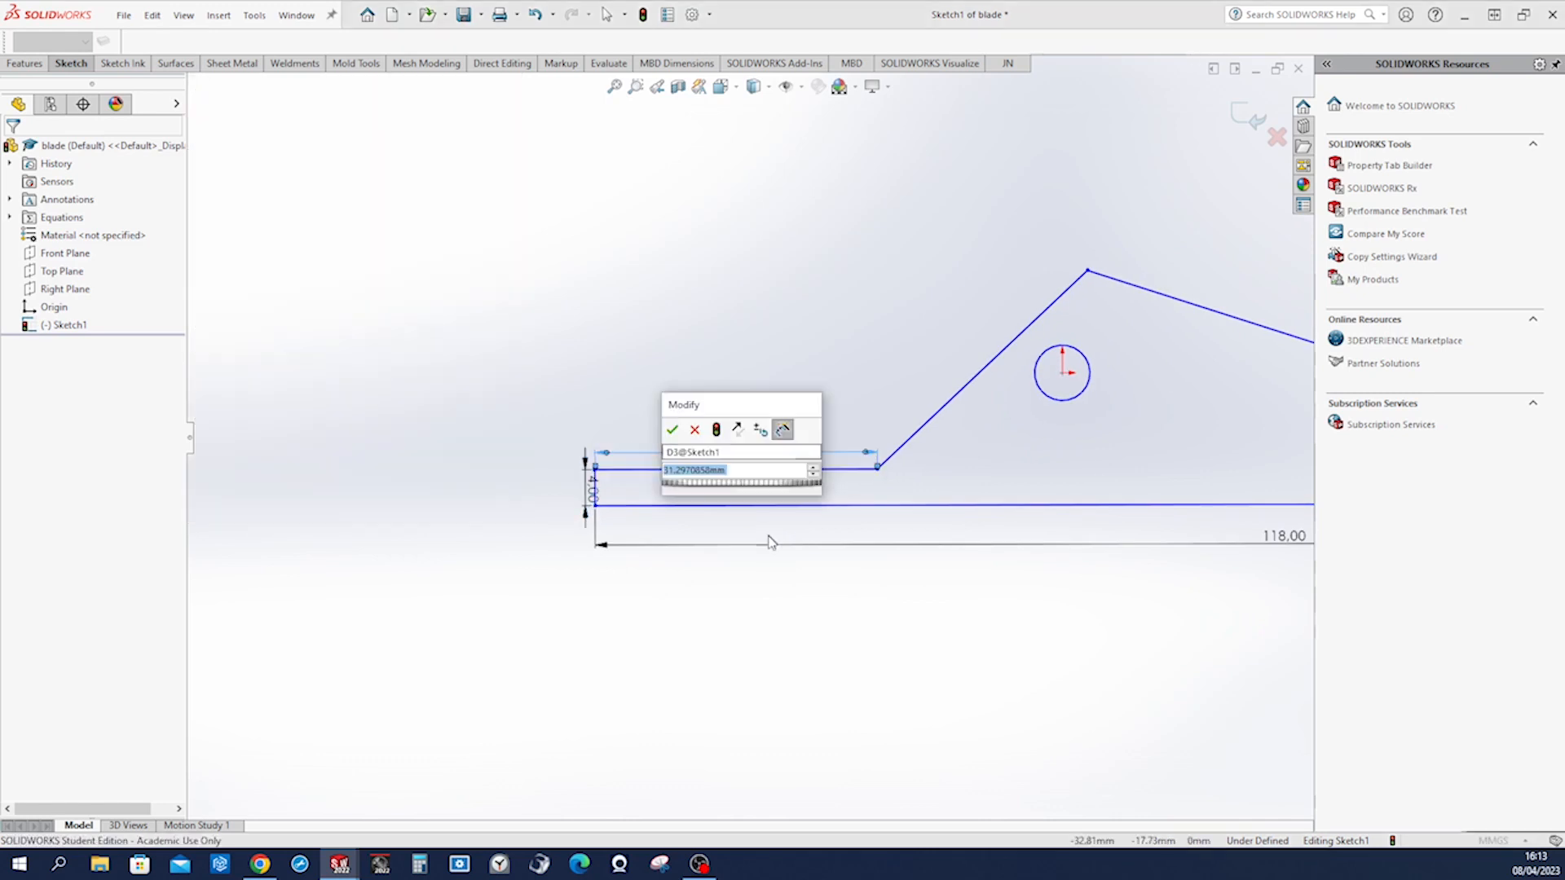
type("22")
key("Return")
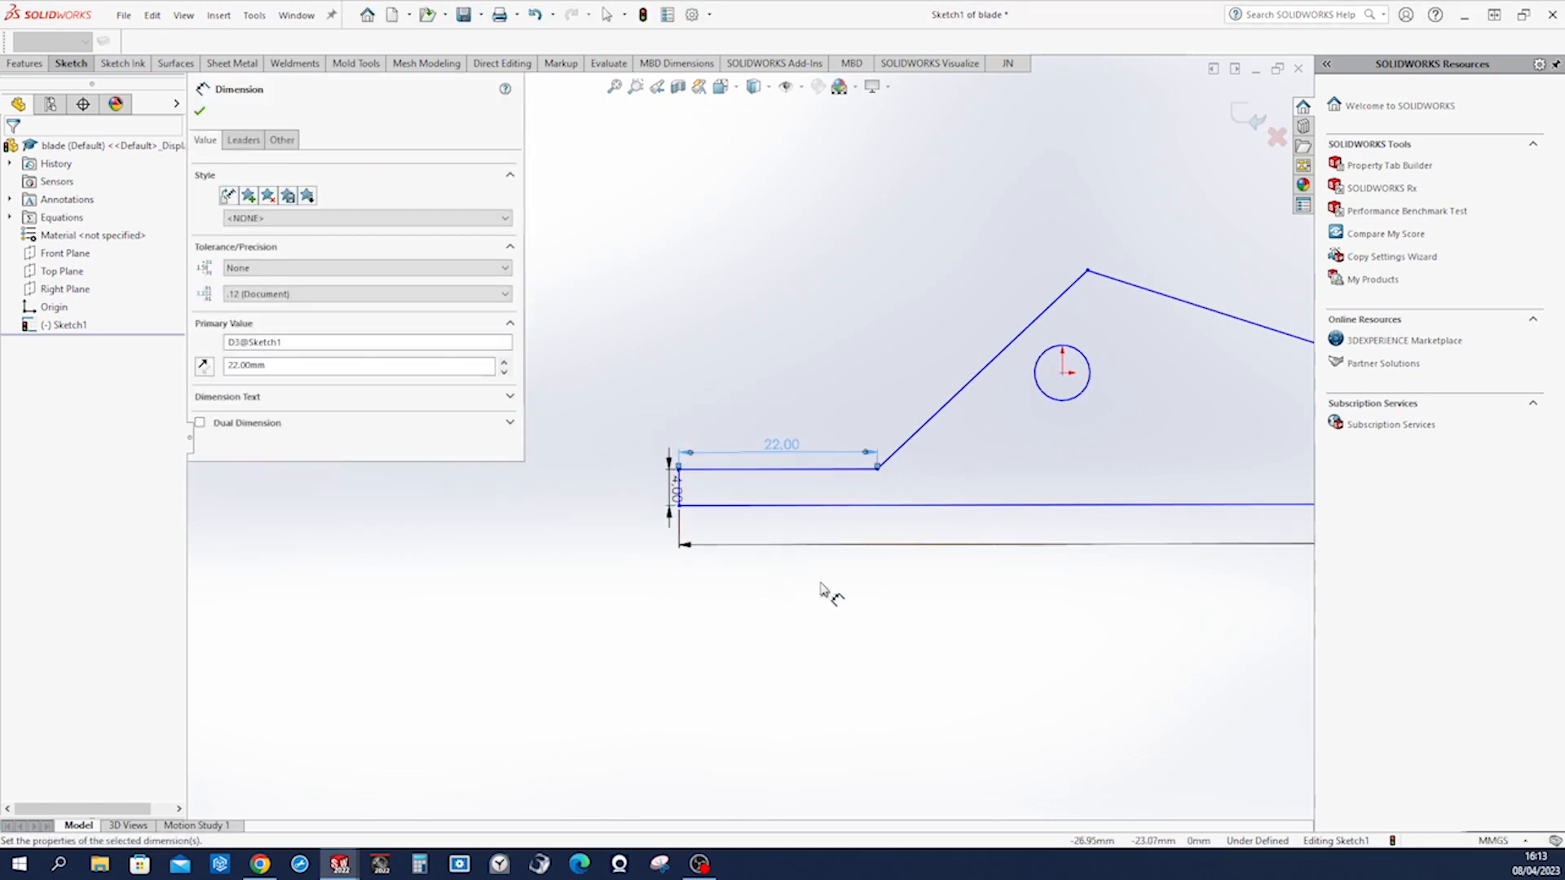
Set the angle between the short upper horizontal edge and the rising line to 144 degrees.
left_click(901, 447)
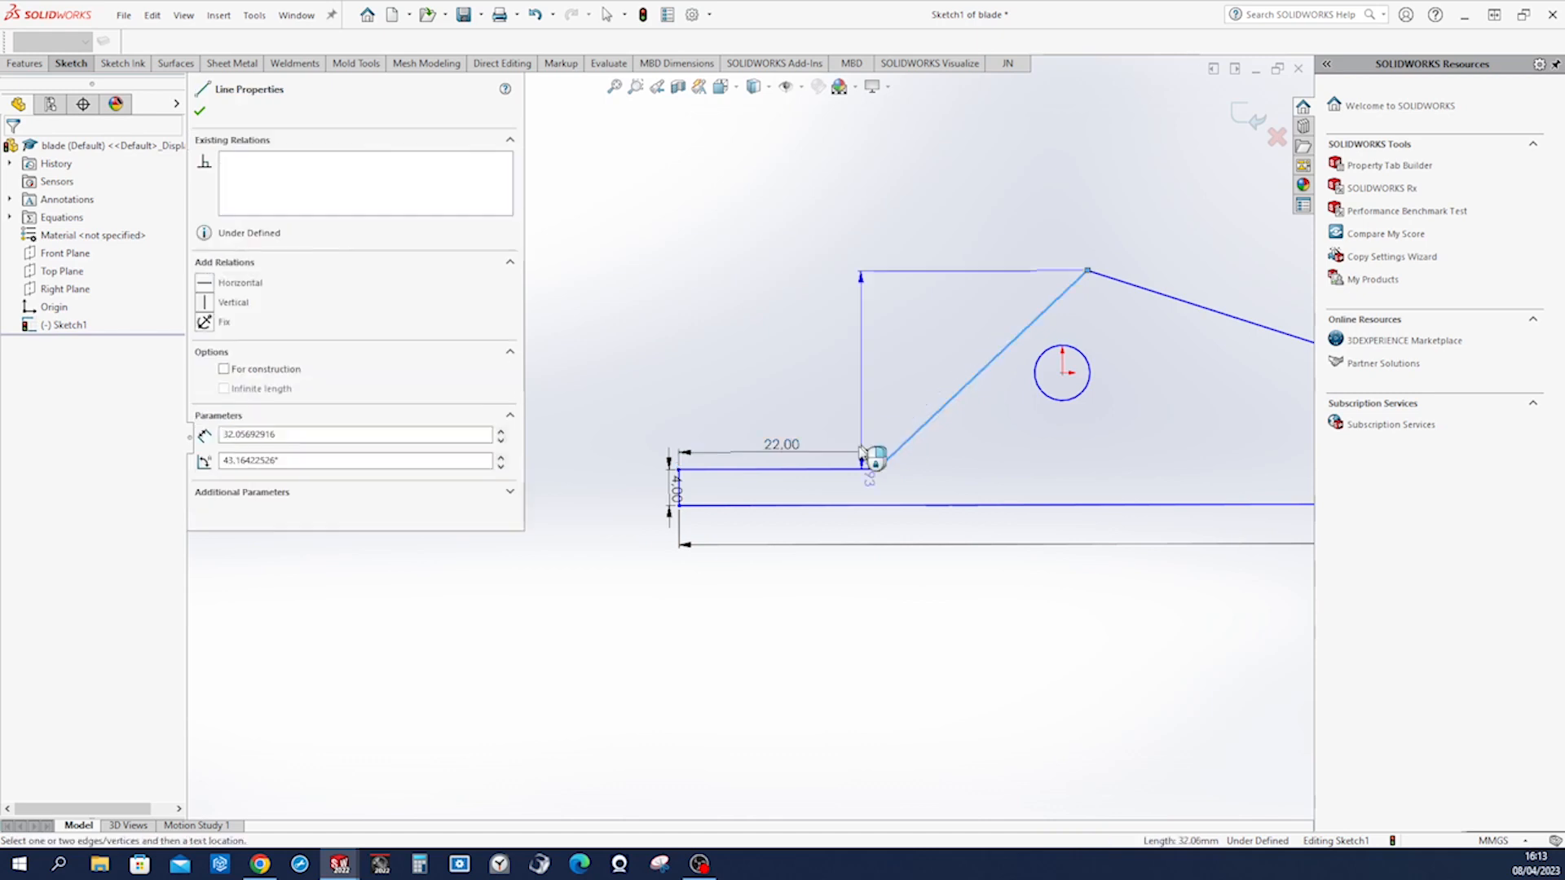
left_click(848, 470)
left_click(856, 448)
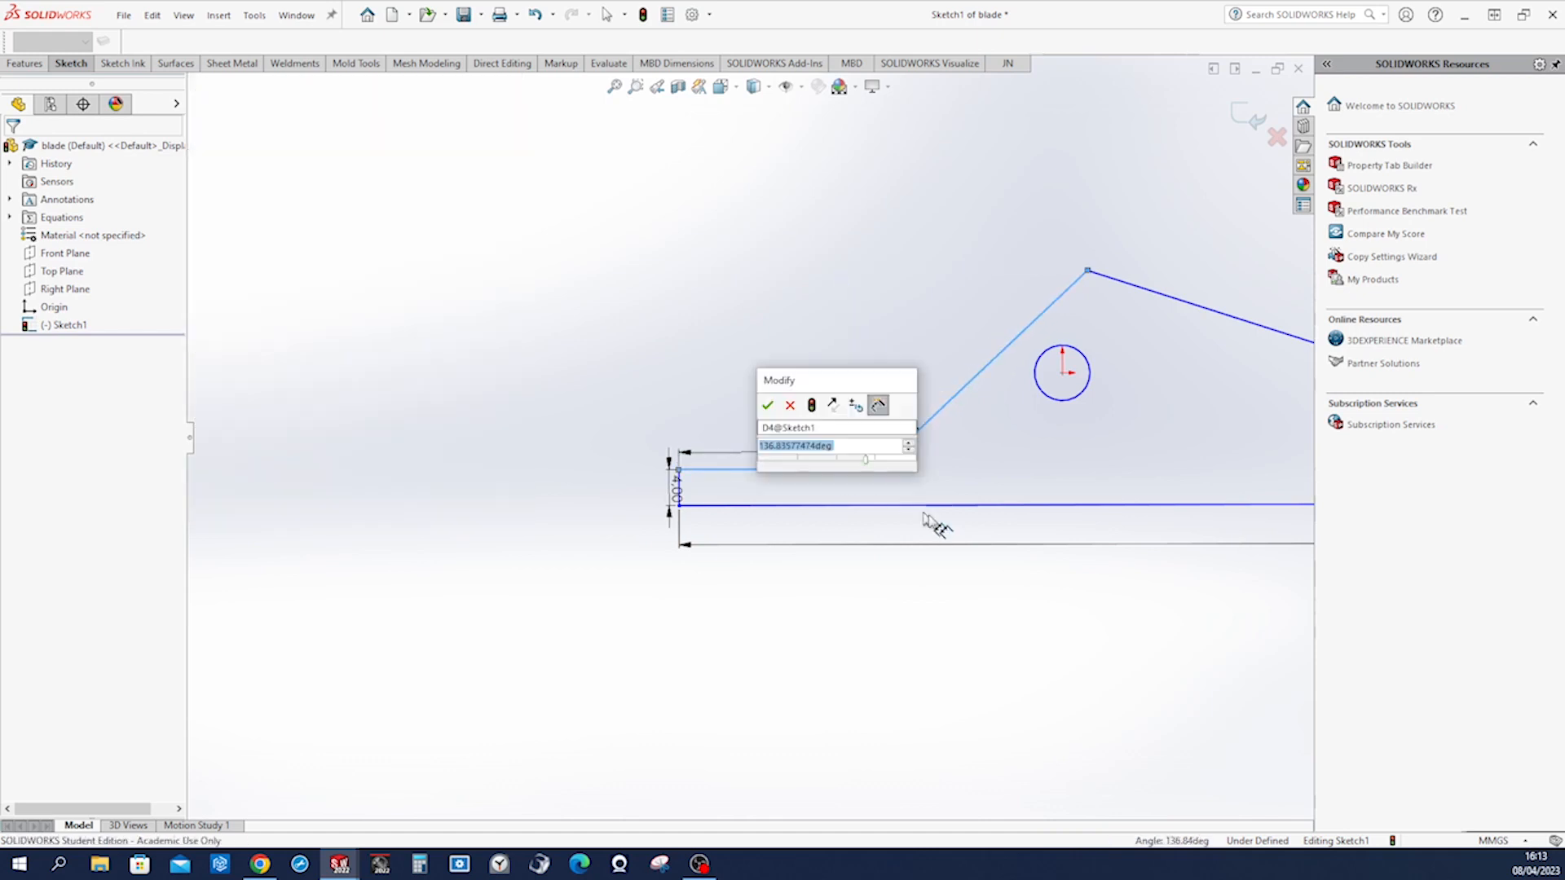
type("144")
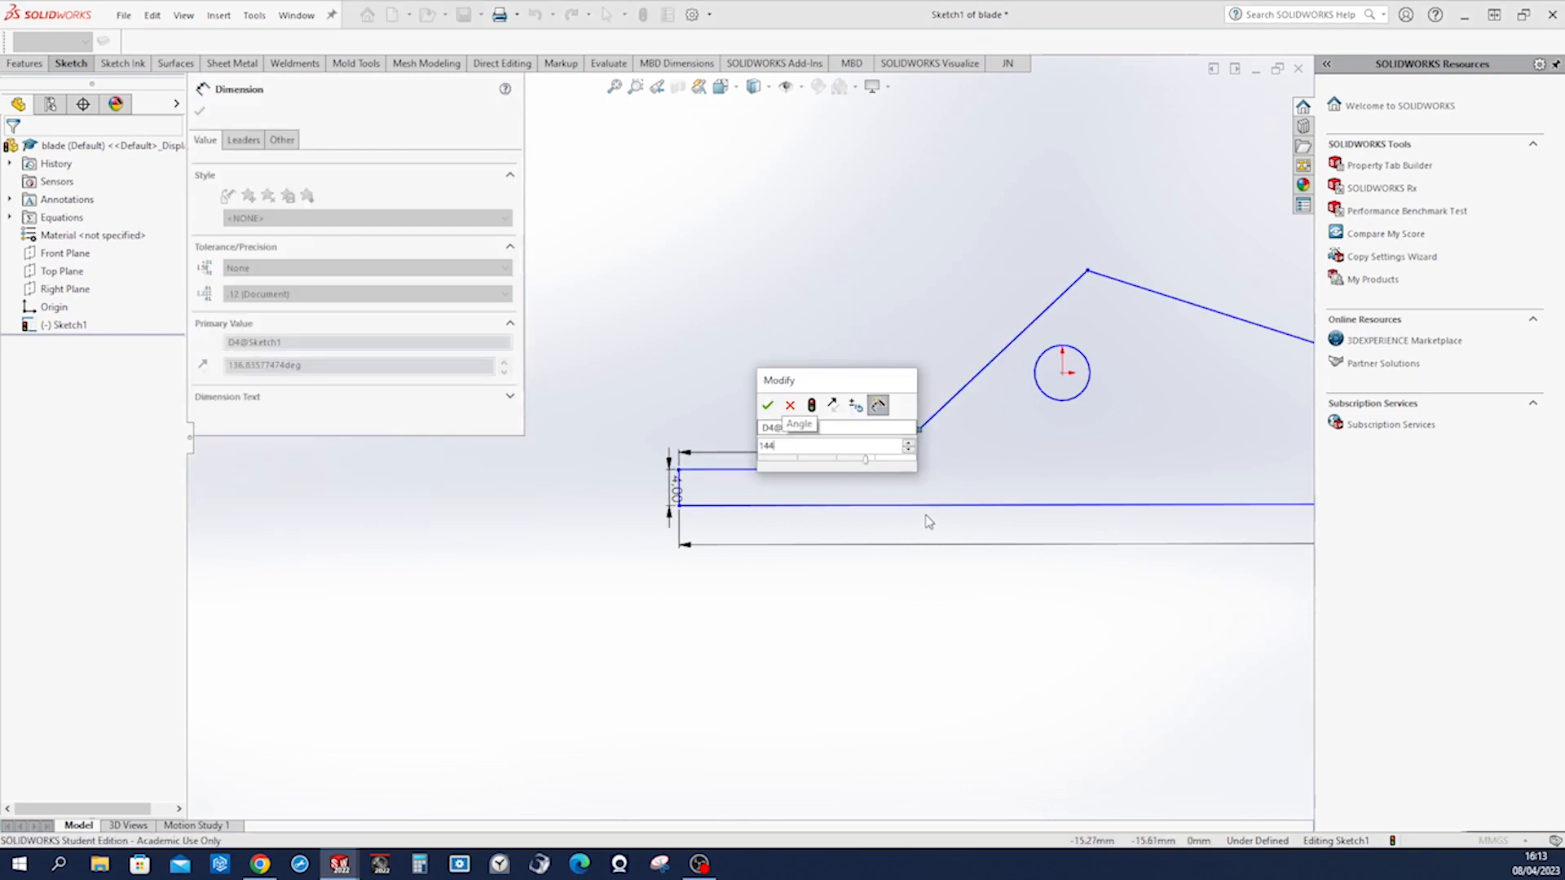
key("Return")
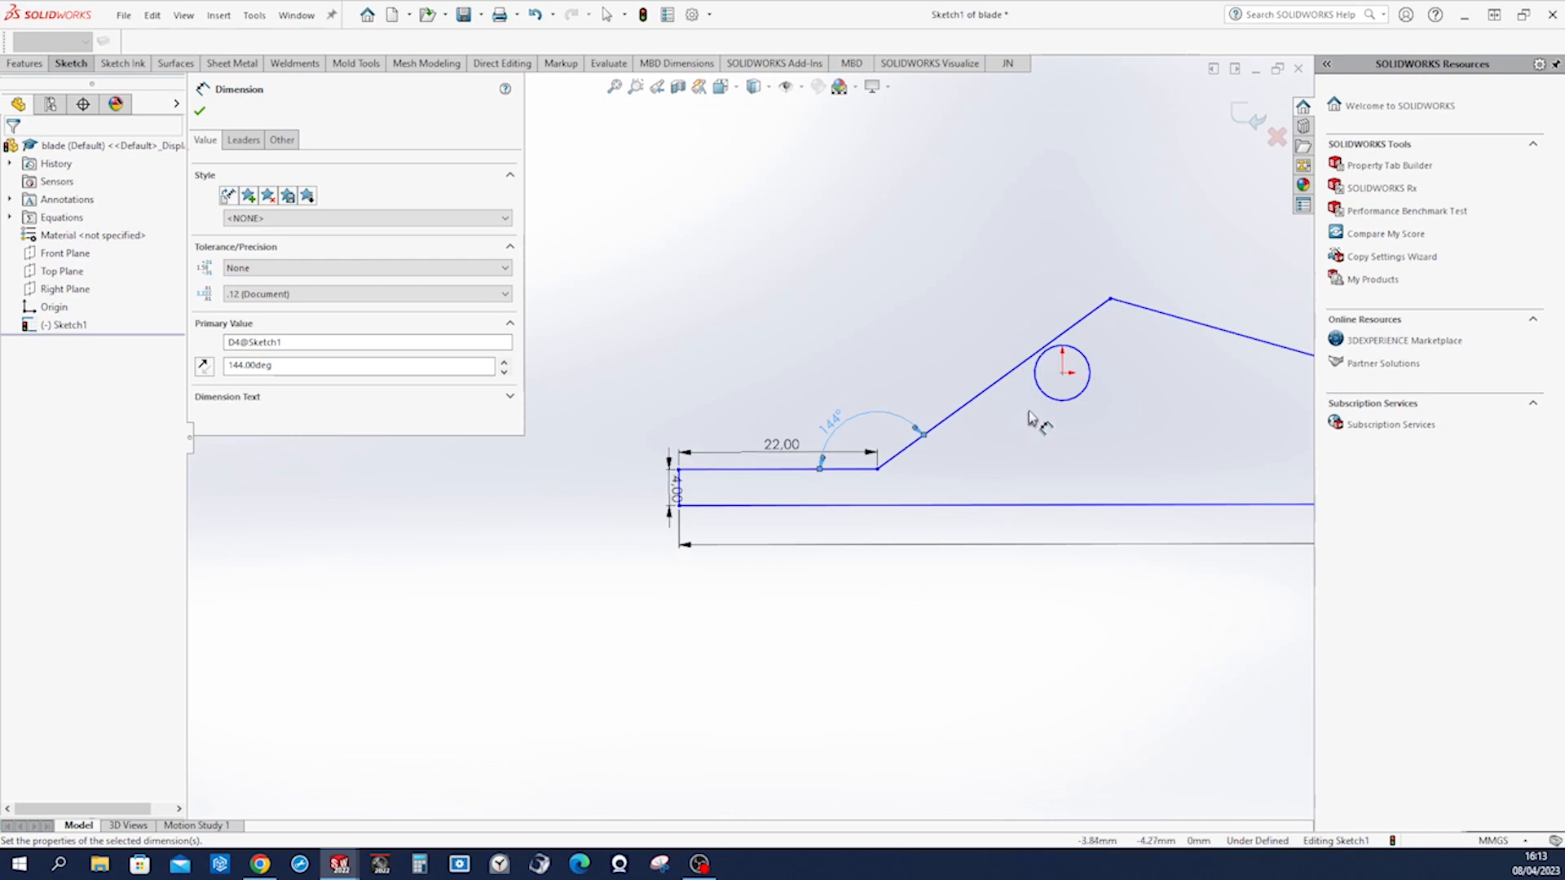
Dimension the horizontal distance between the profile's left end and the circle's centre as 40 mm.
left_click(1062, 372)
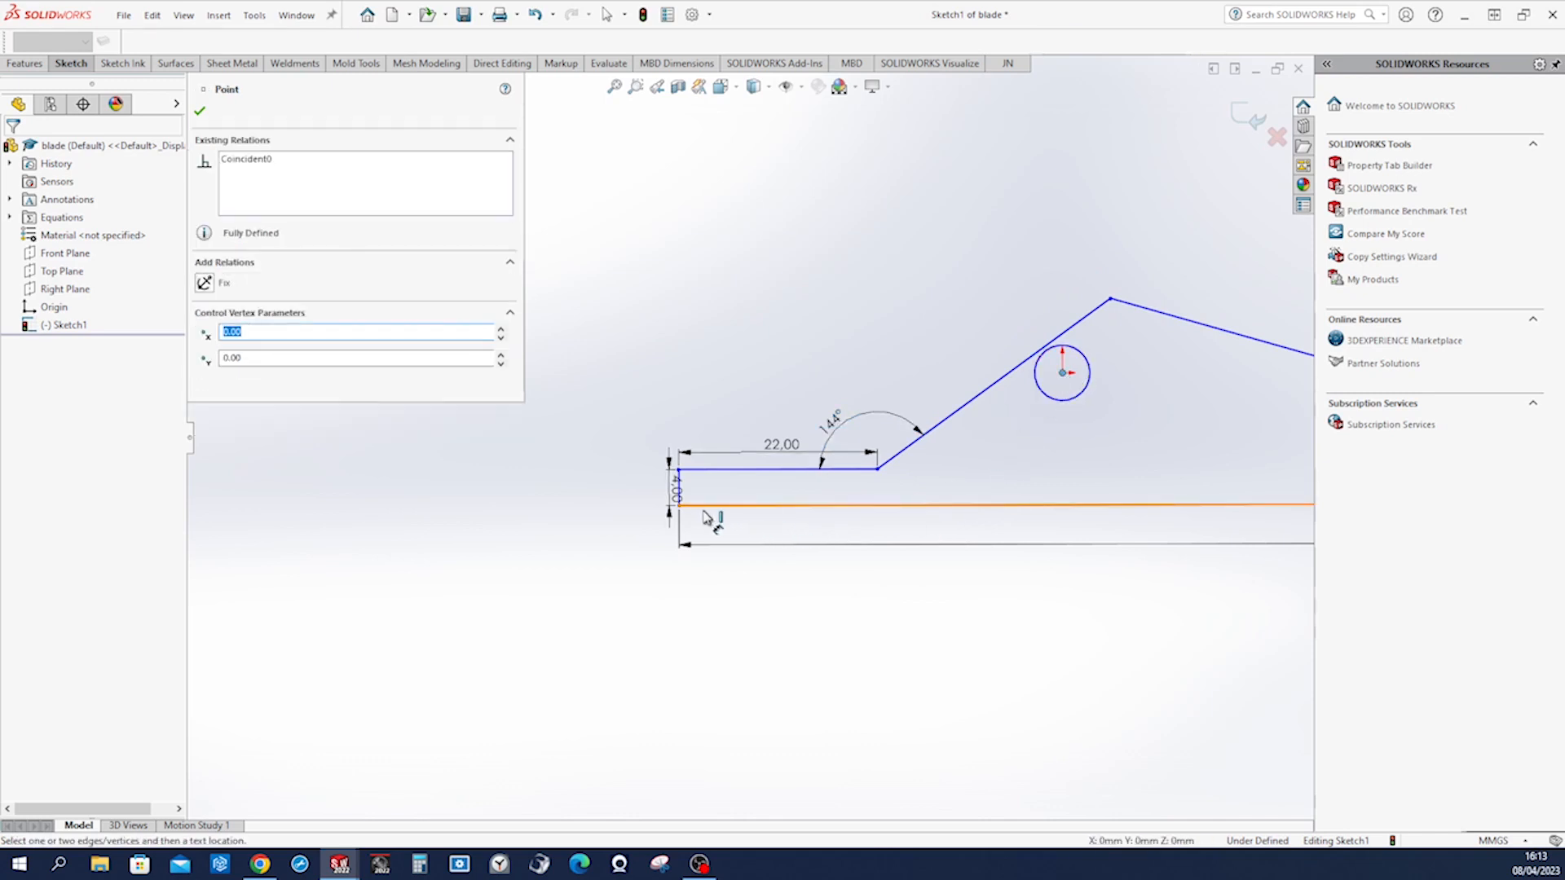
left_click(681, 532)
left_click(707, 580)
type("40")
key("Return")
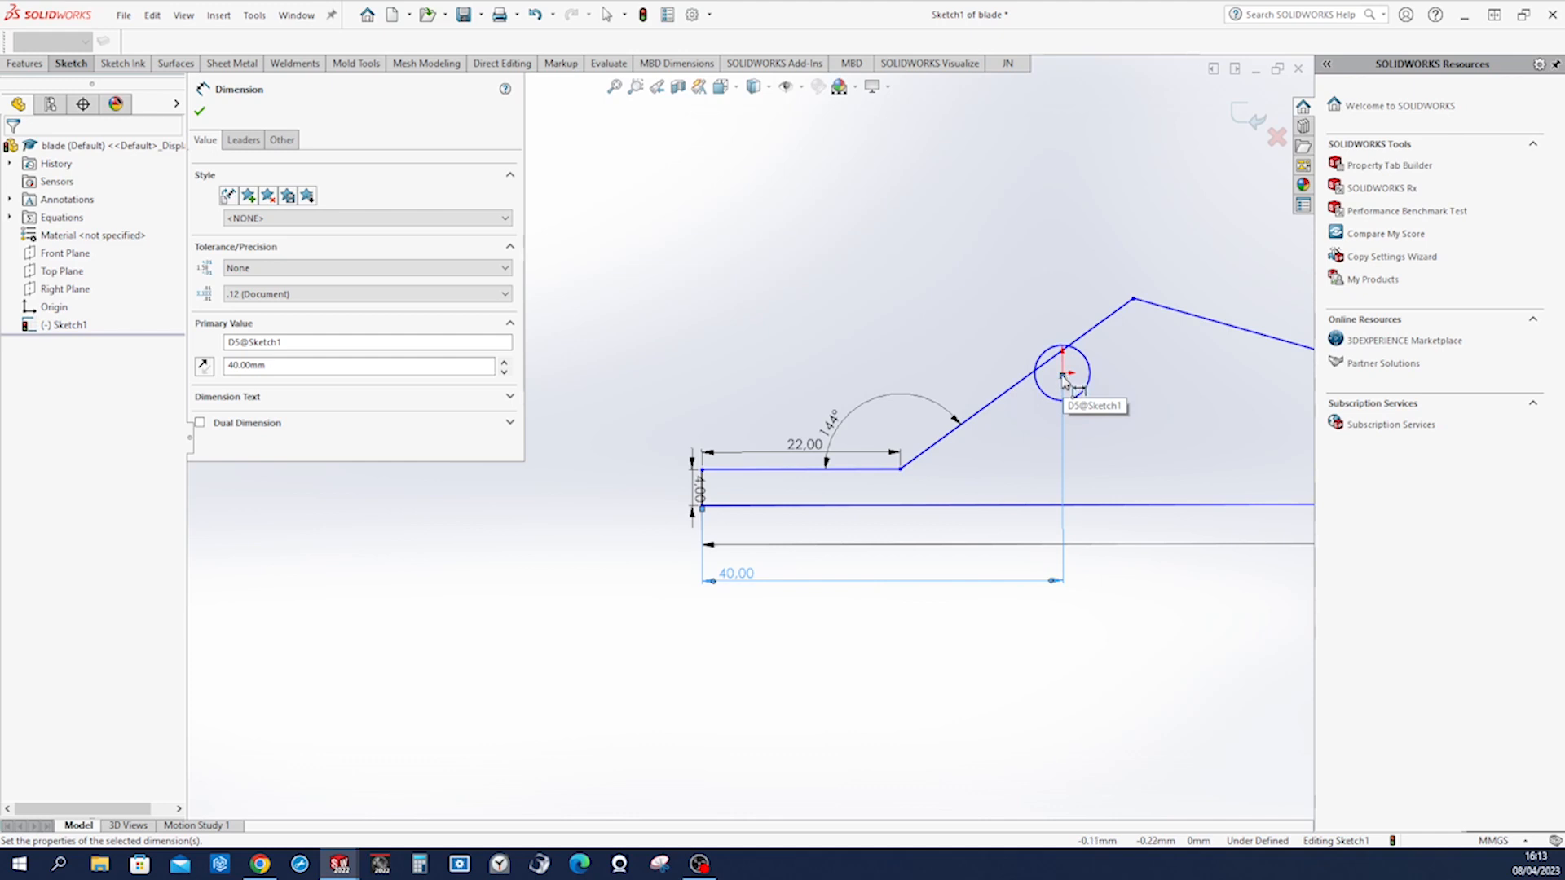
Dimension the vertical distance between the profile's long bottom line and the circle's centre as 5 mm.
left_click(1102, 507)
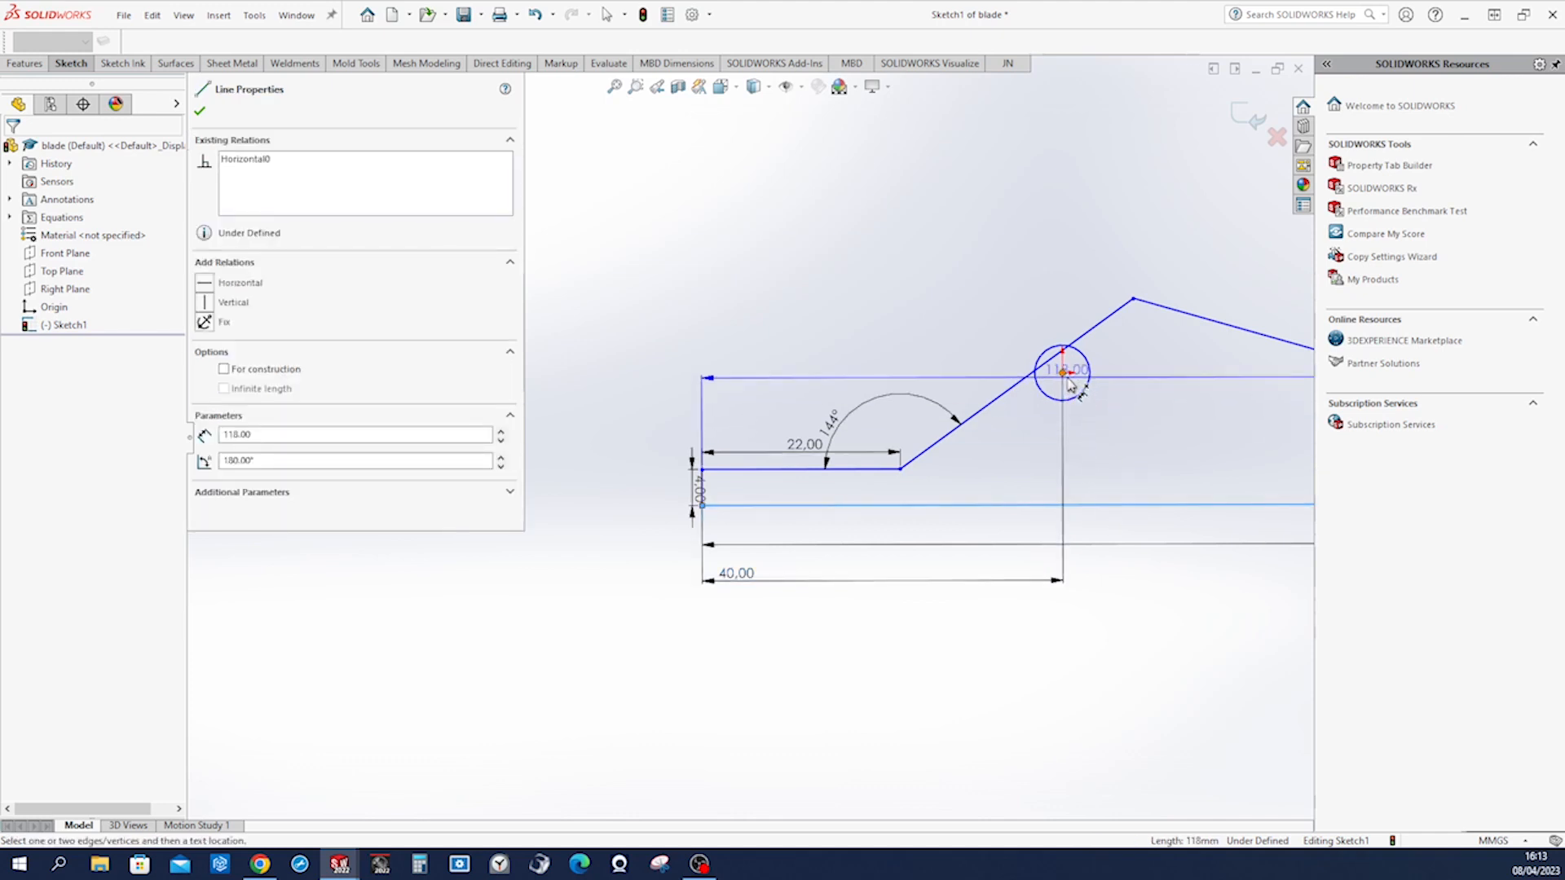
left_click(1065, 376)
left_click(1158, 444)
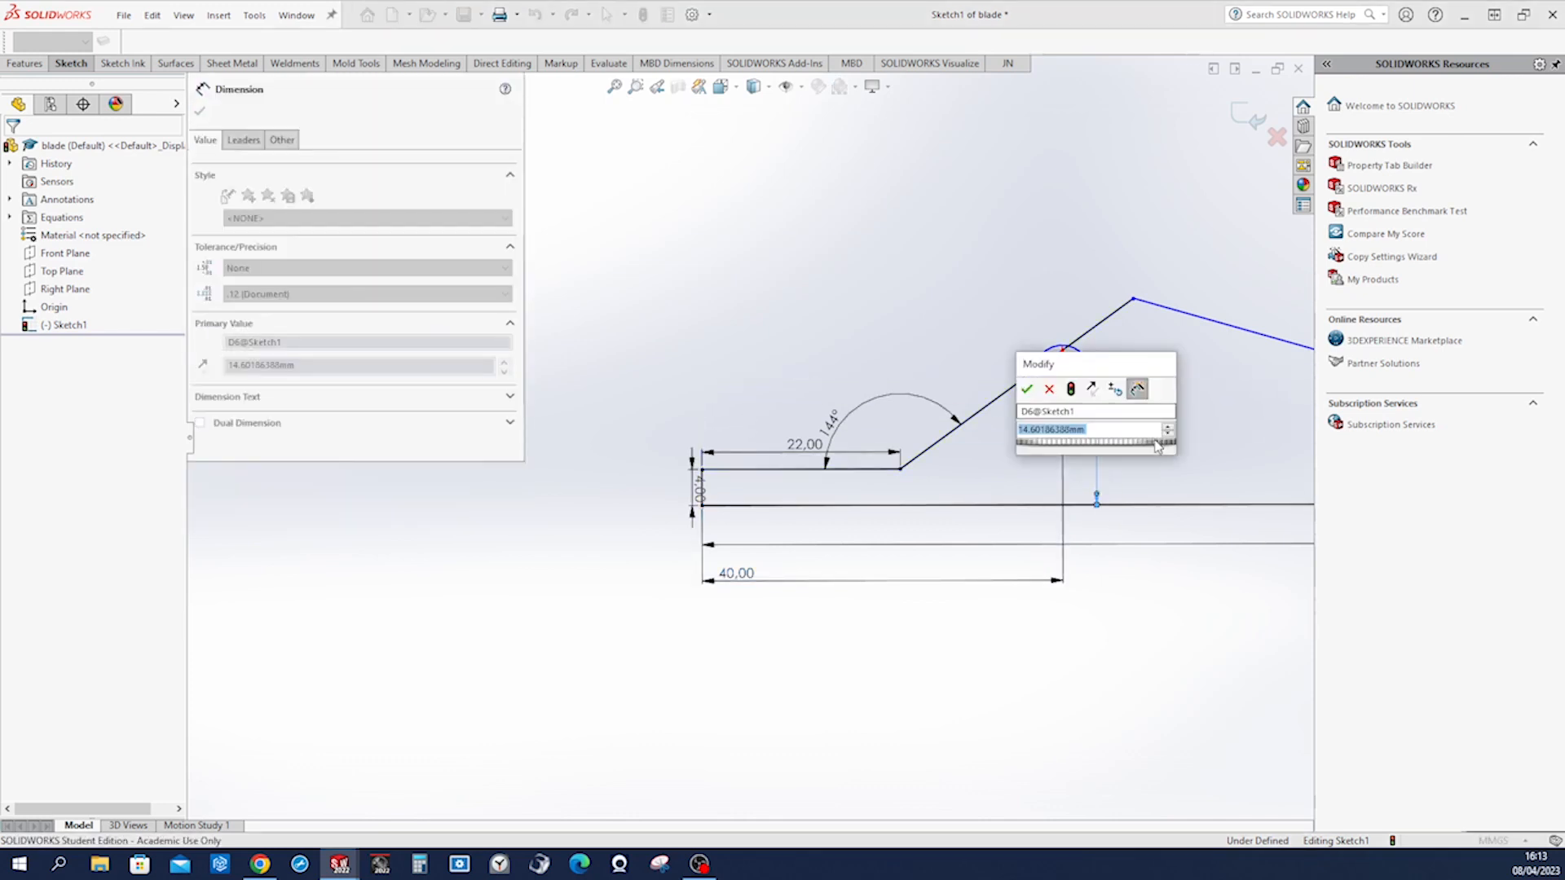
type("5")
key("Return")
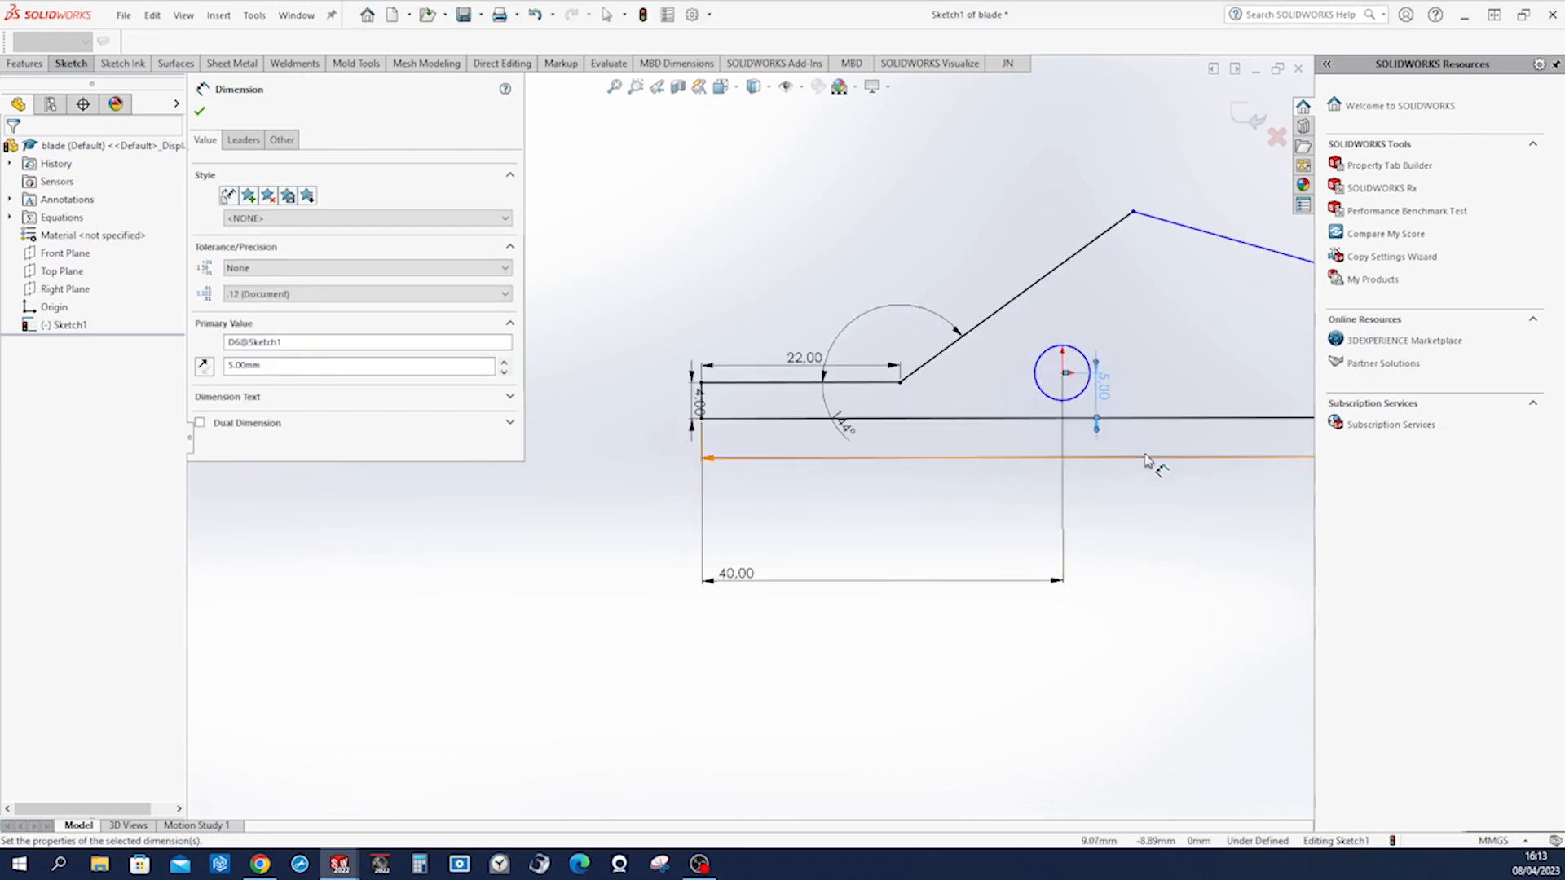
Set the angle between the long sloping upper line and the bottom line to 4 degrees.
key("f")
left_click(969, 441)
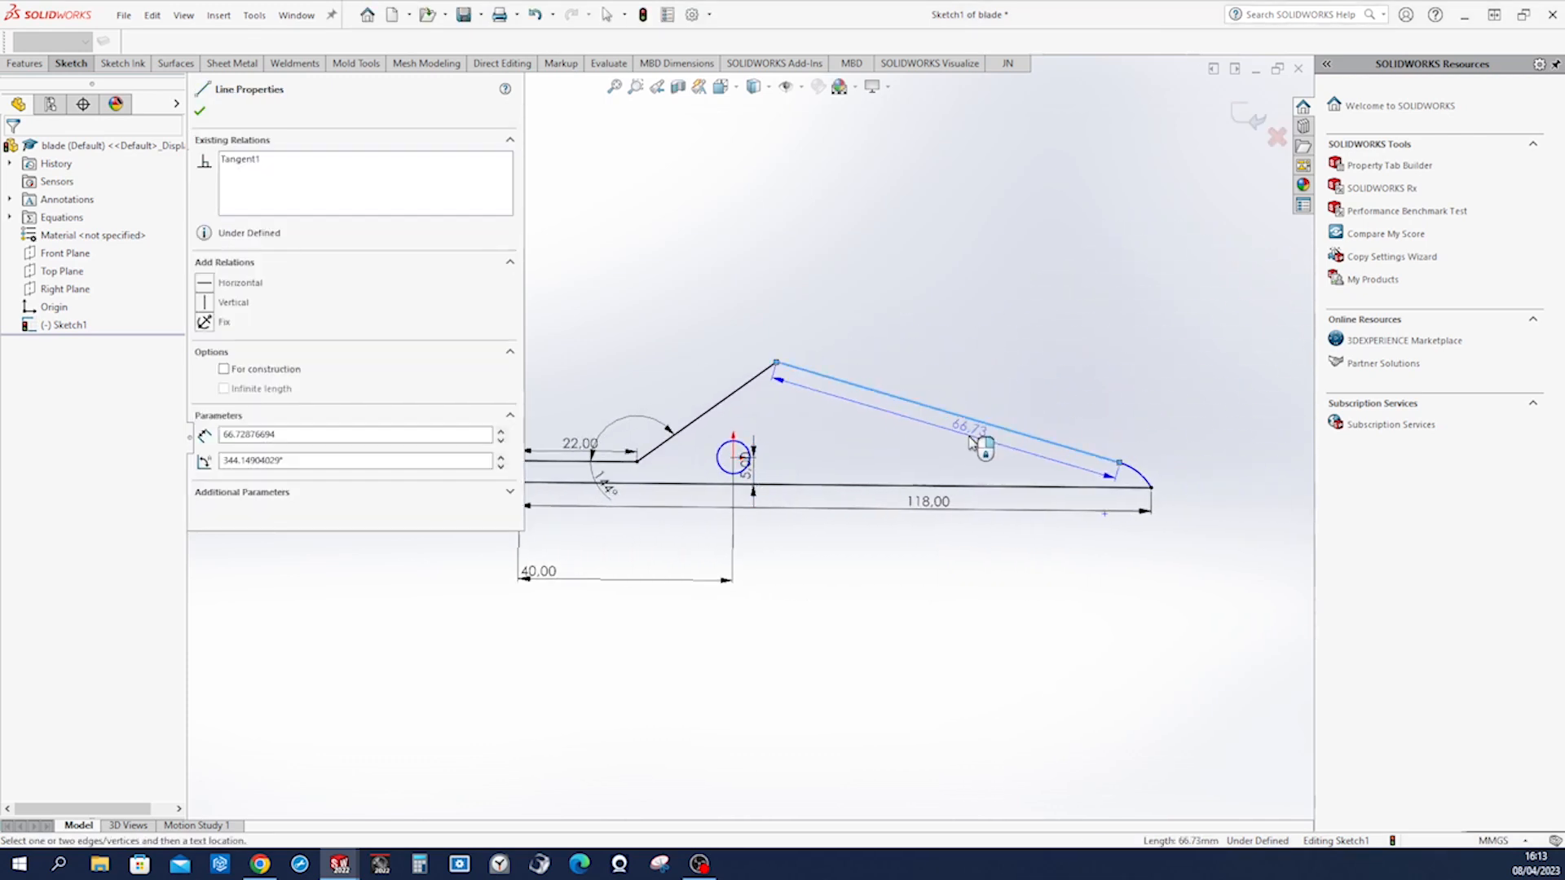
left_click(964, 485)
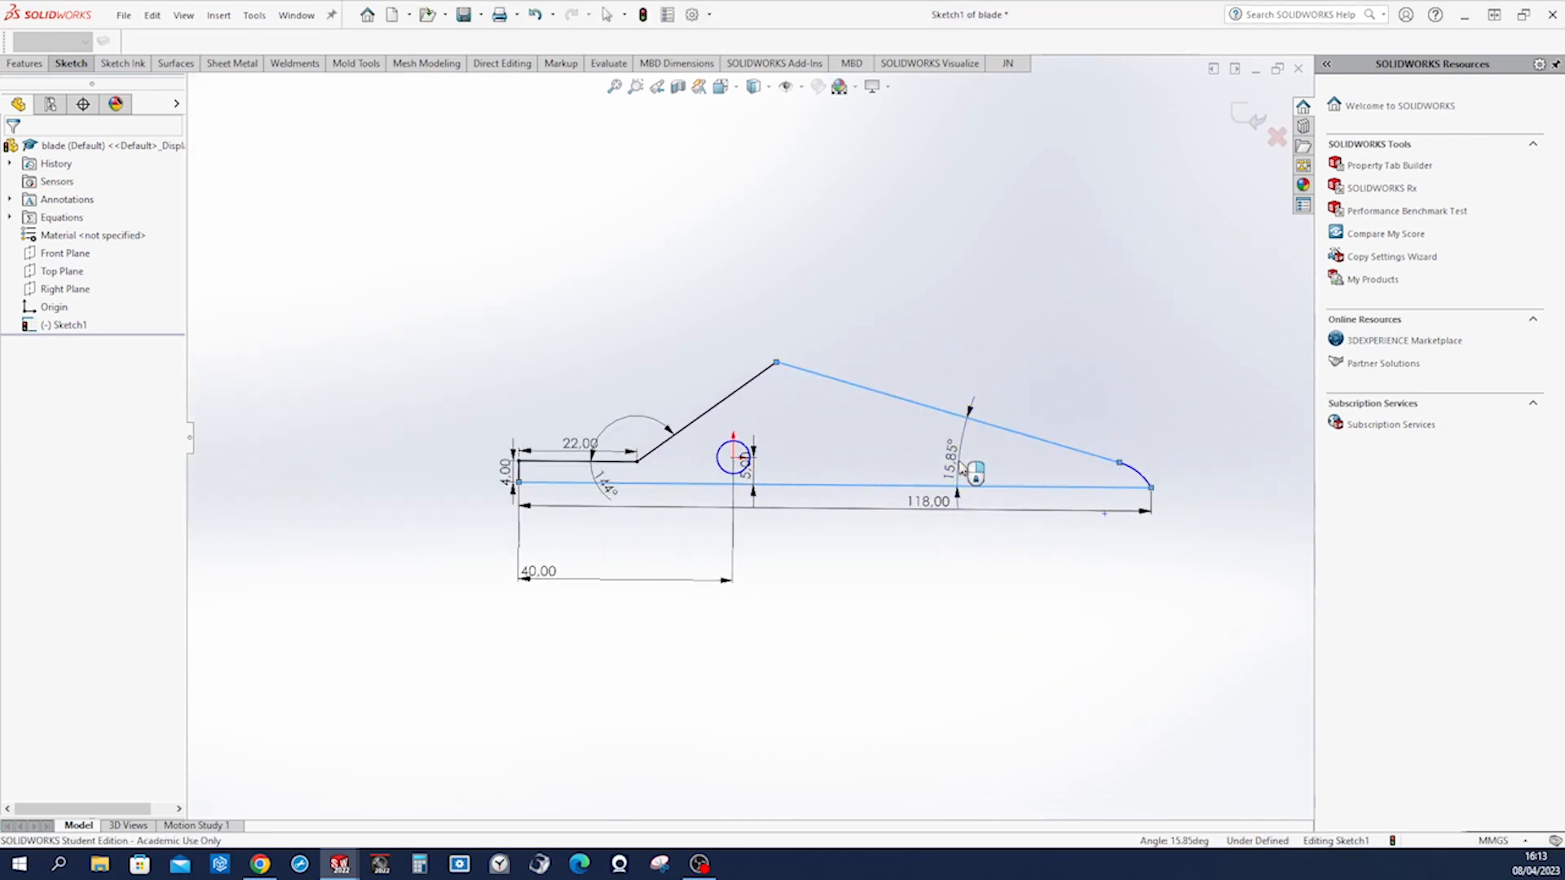
left_click(962, 468)
type("4")
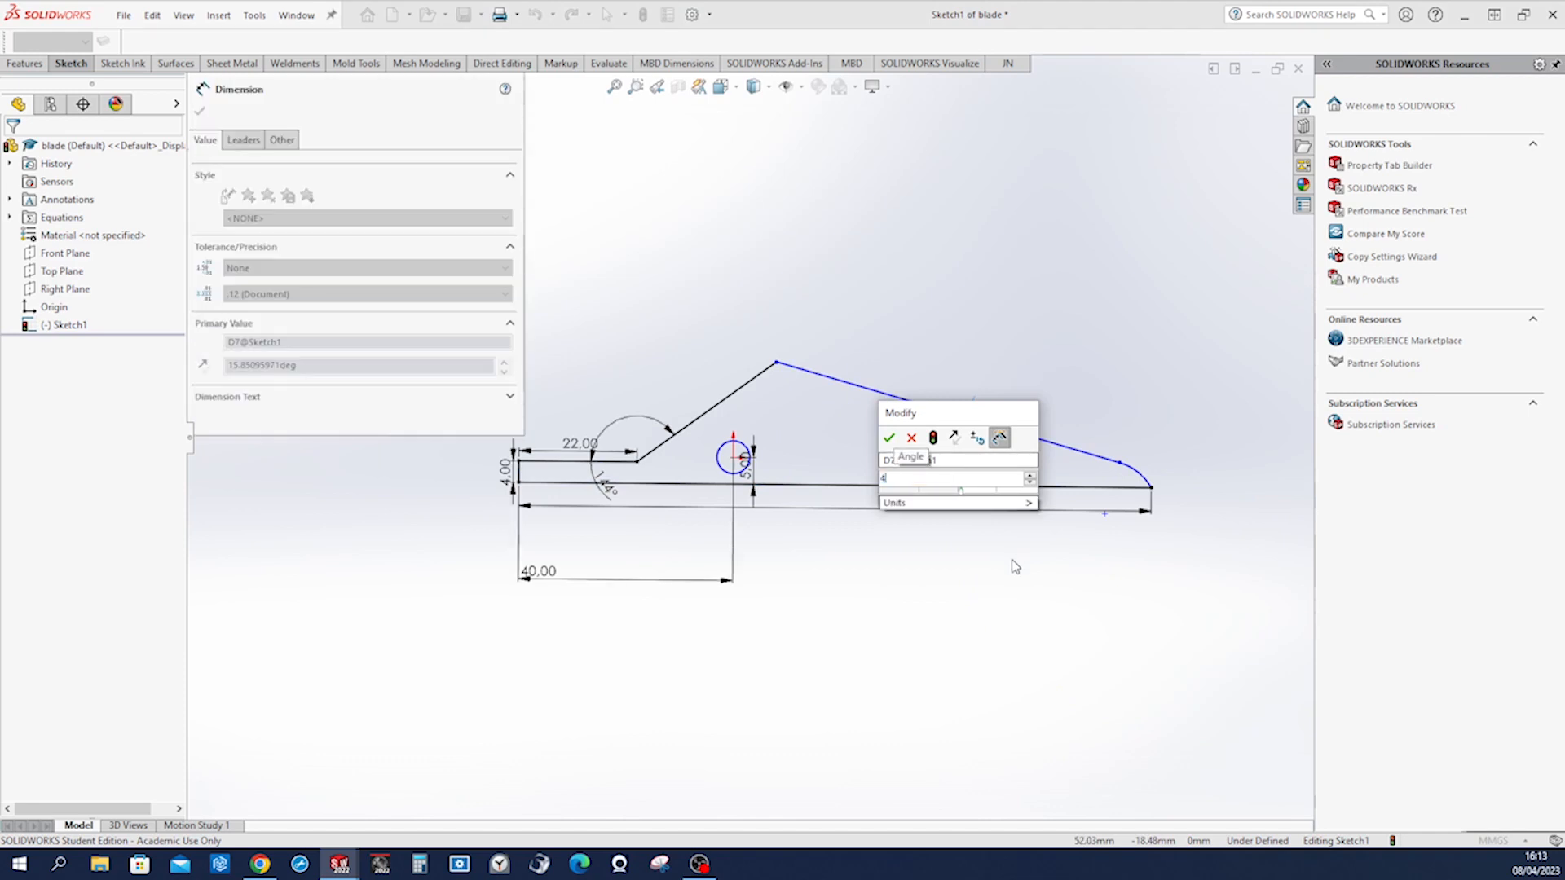
key("Return")
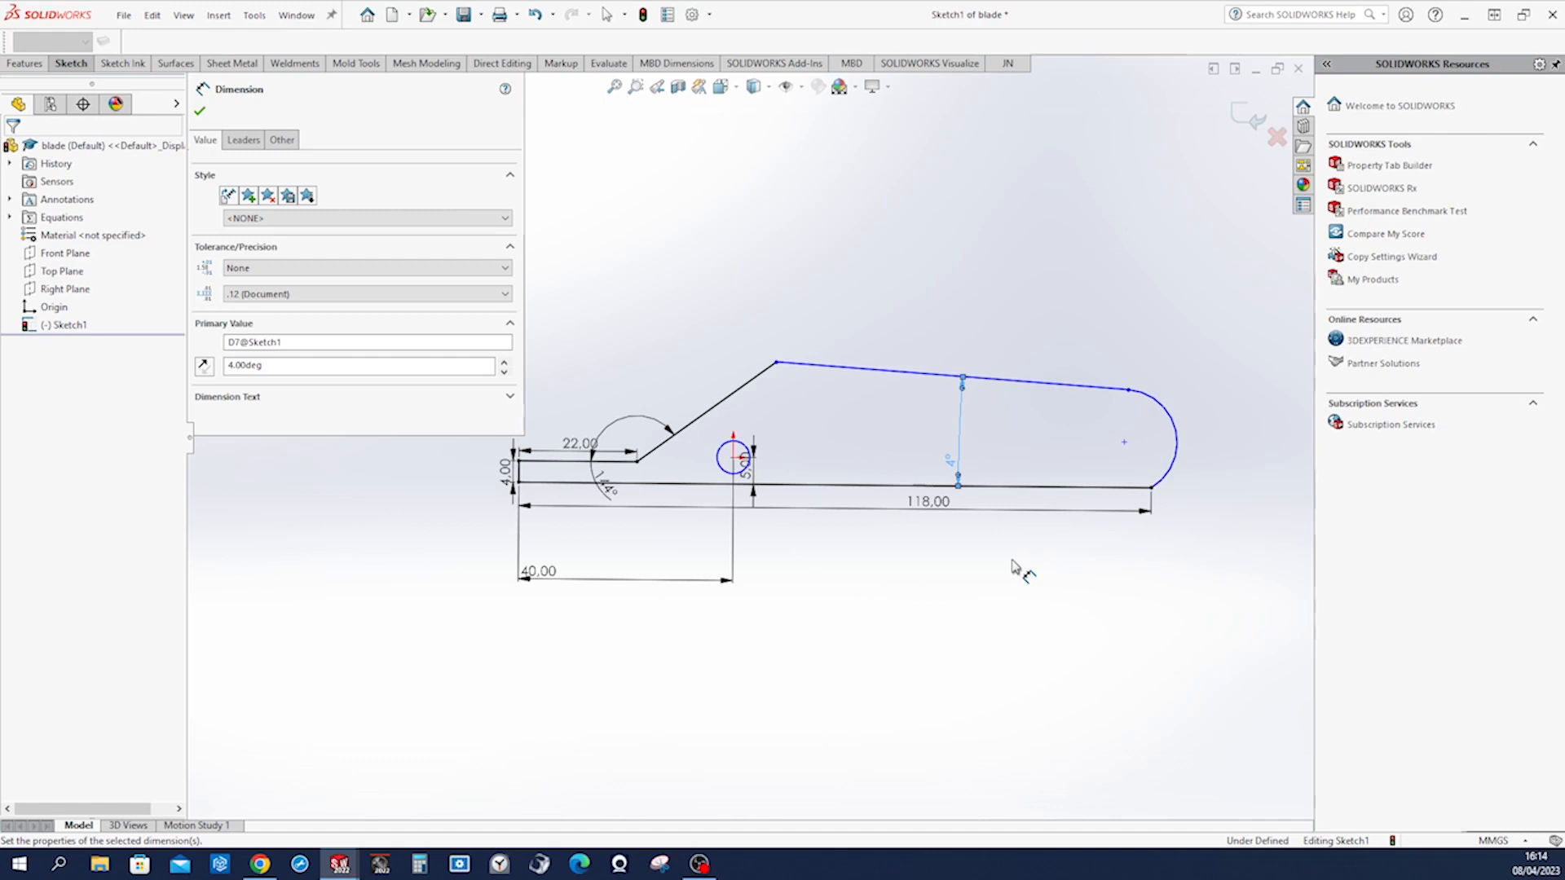
key("Escape")
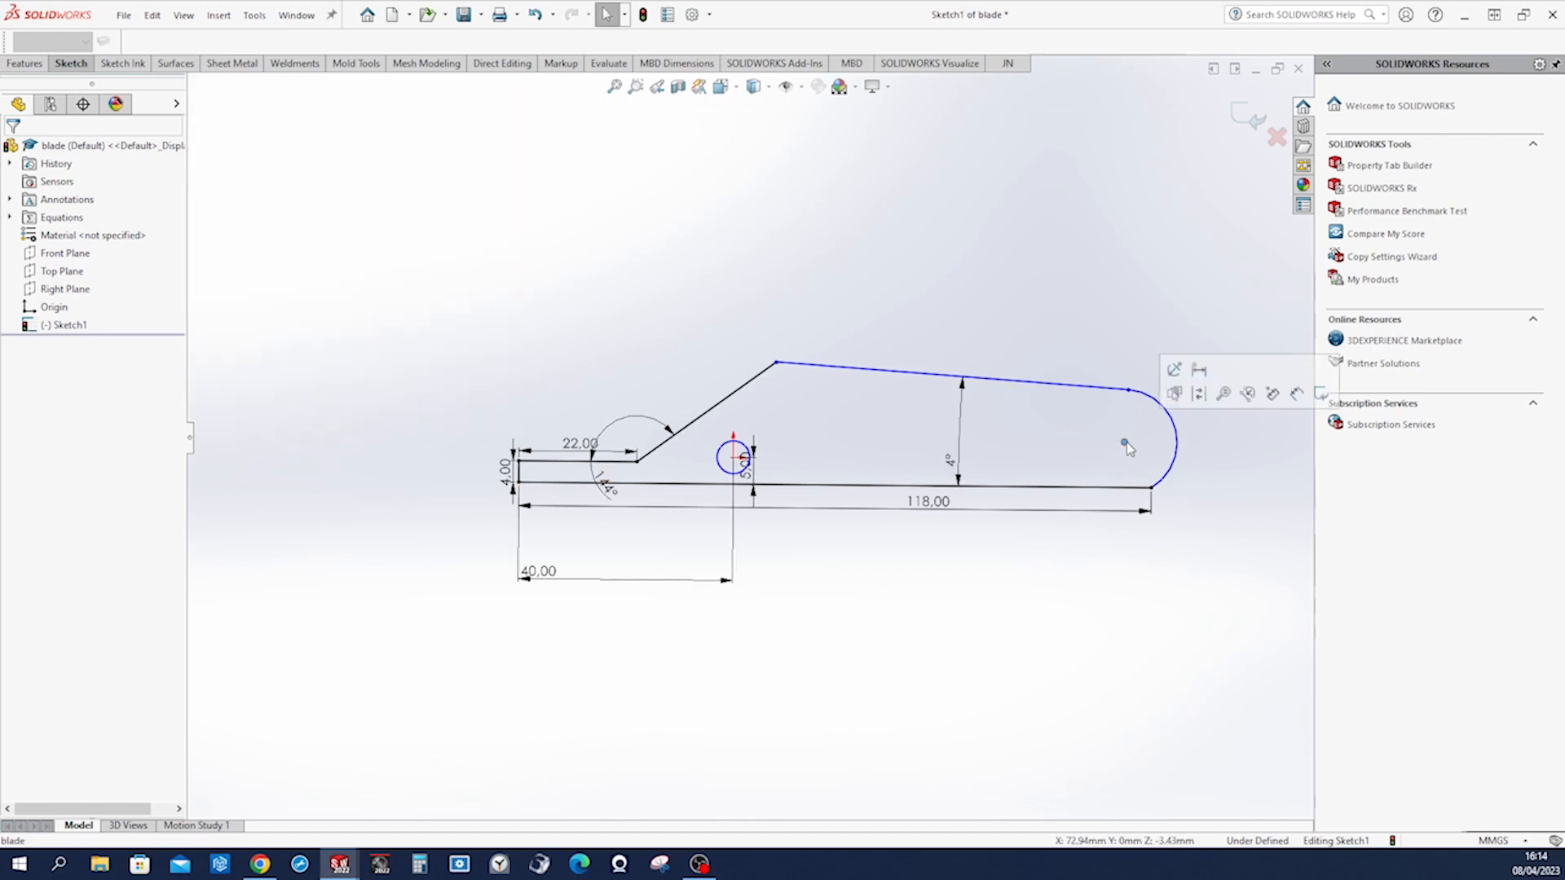
Make the centre of the tip arc coincident with the profile's bottom line.
left_click(1125, 443)
left_click(1085, 492, "ctrl")
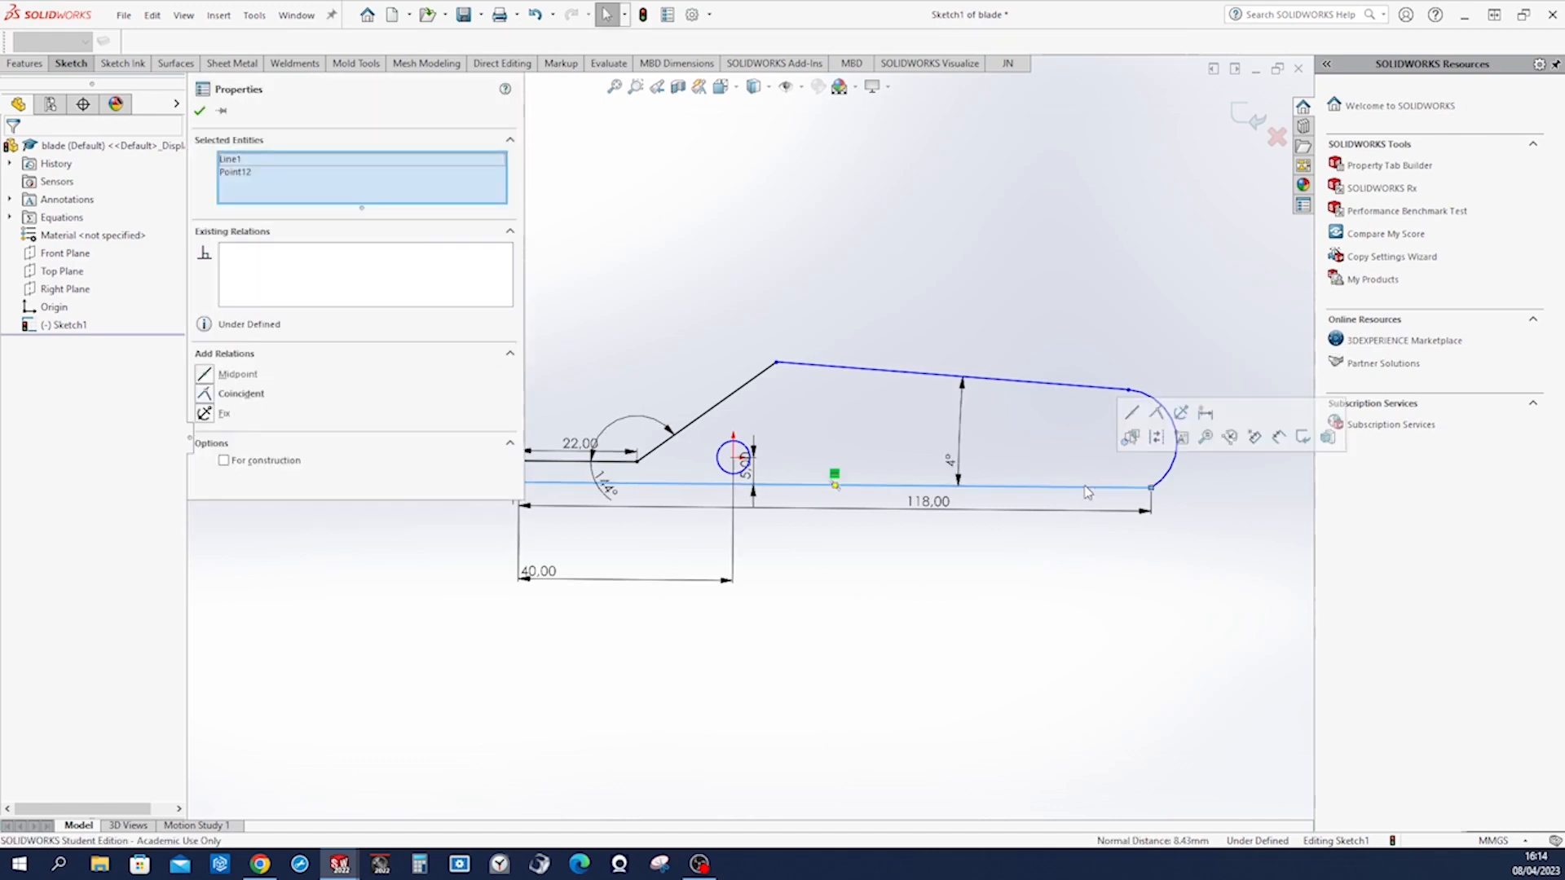
left_click(1156, 412)
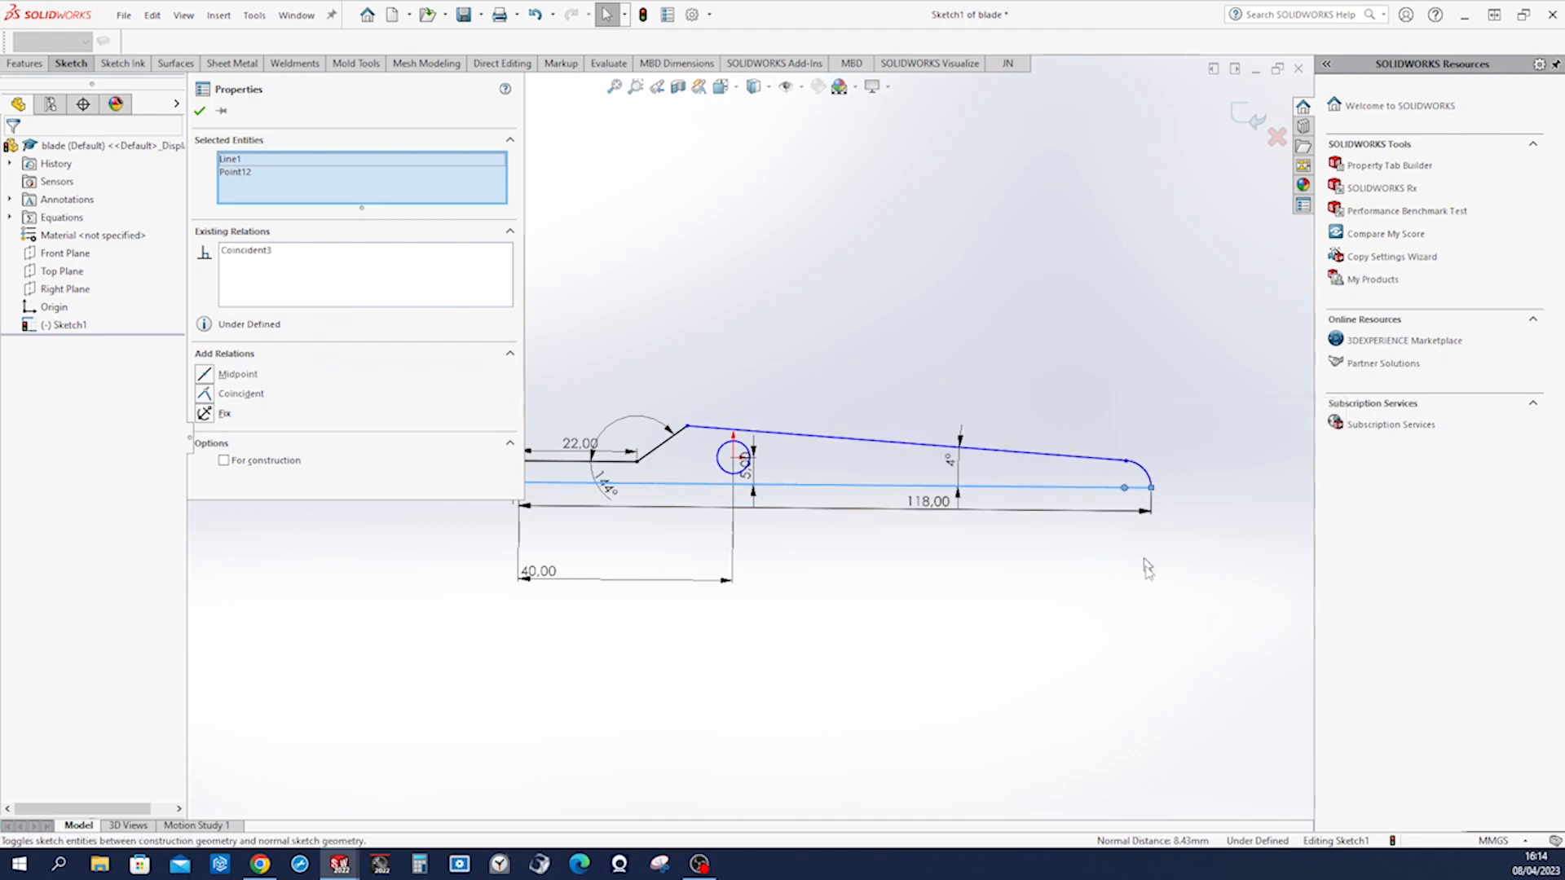
Dimension the radius of the arc at the blade's tip as 5 mm.
right_click_drag(1154, 612, 1157, 546)
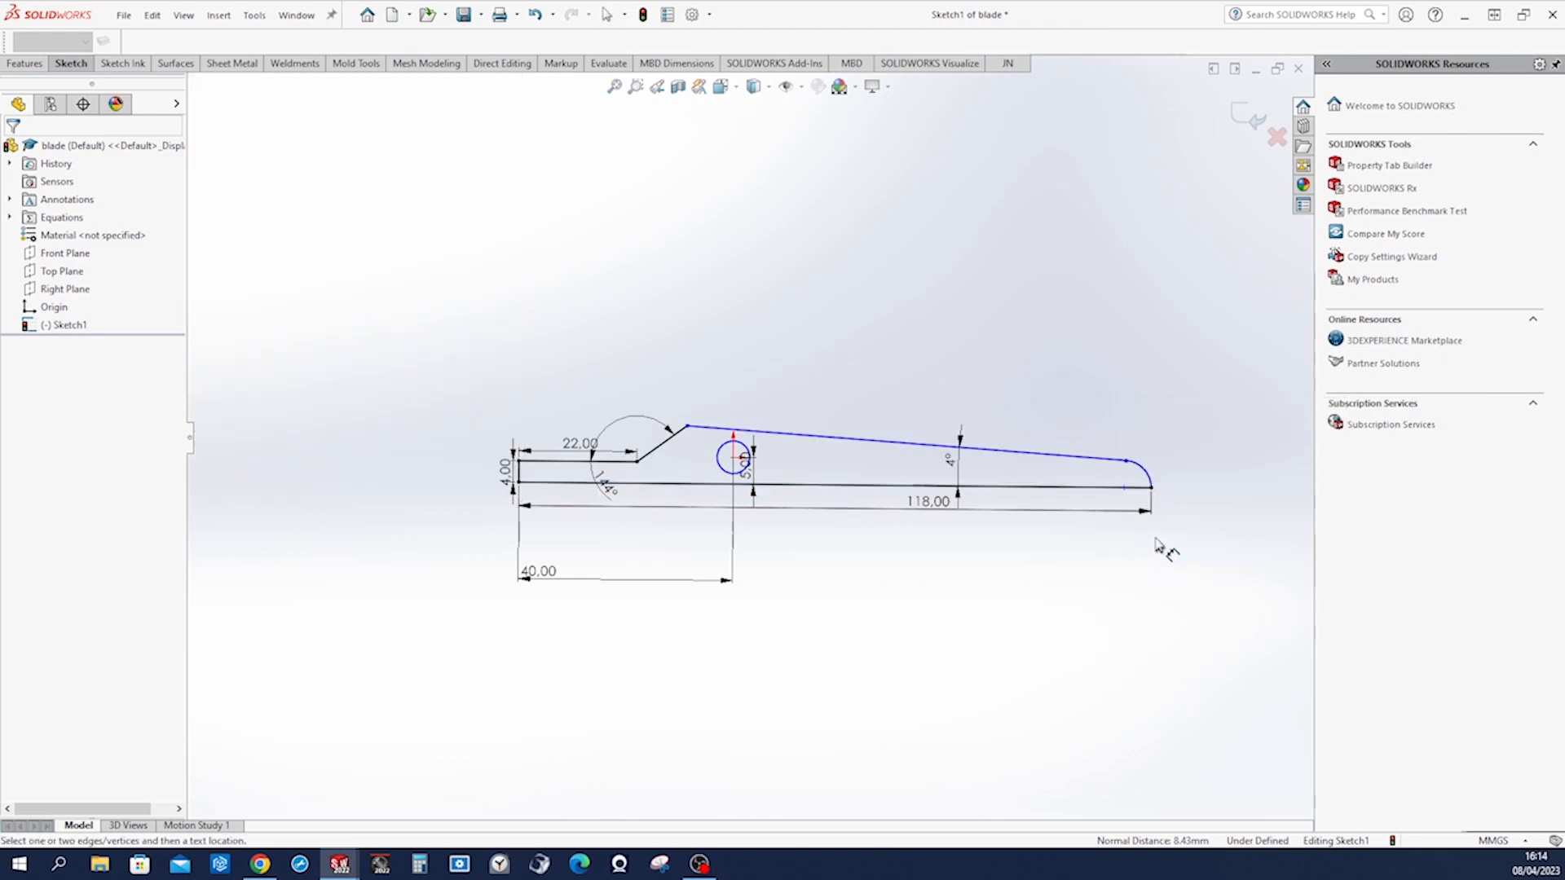
left_click(1151, 476)
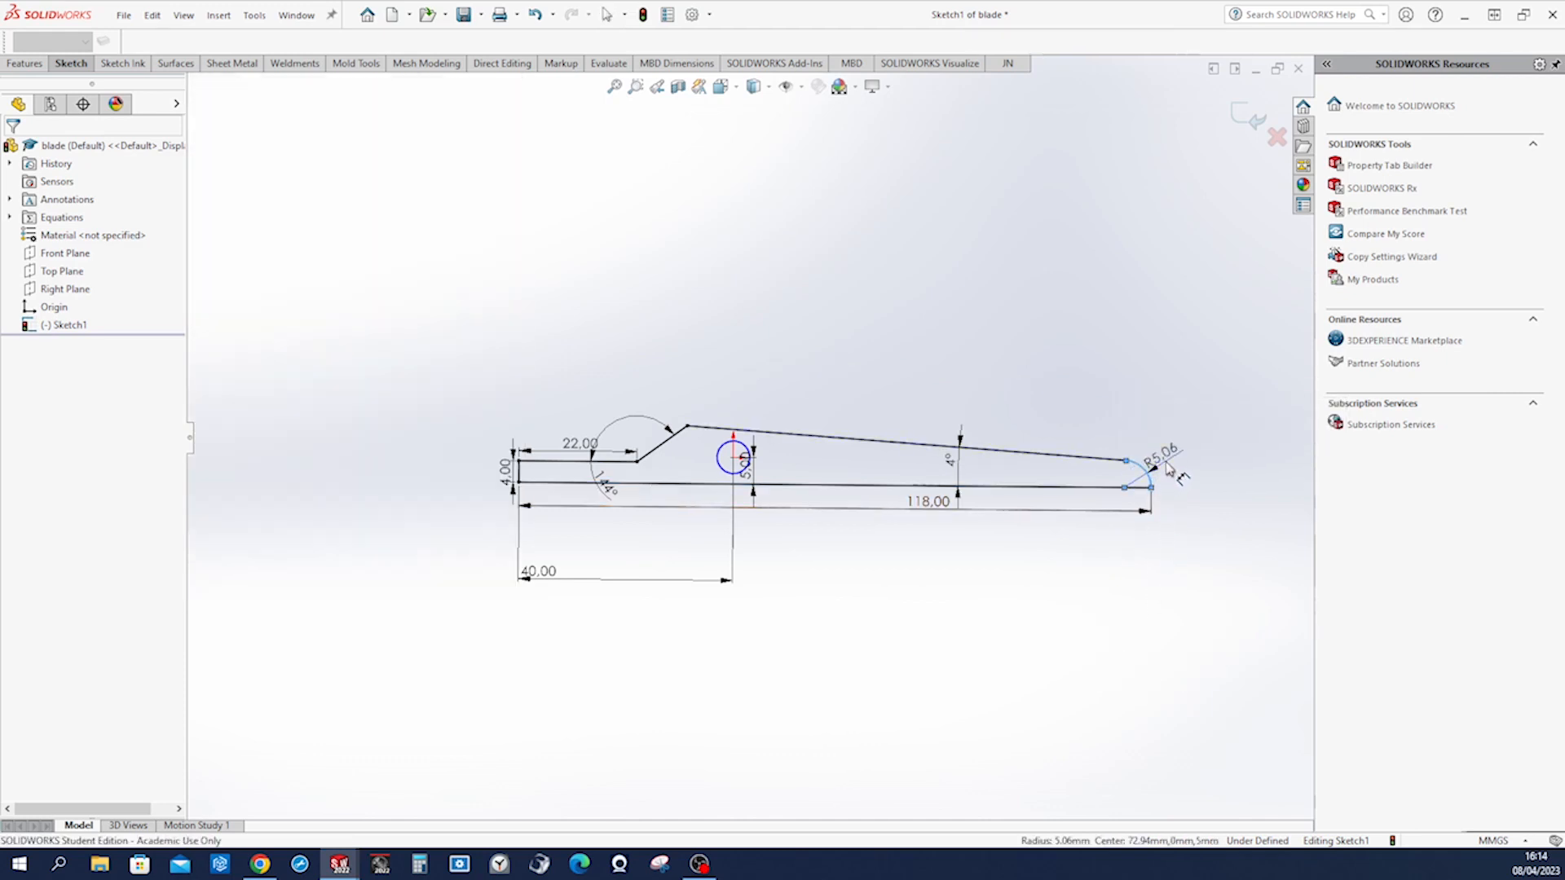
left_click(1190, 487)
type("5")
key("Return")
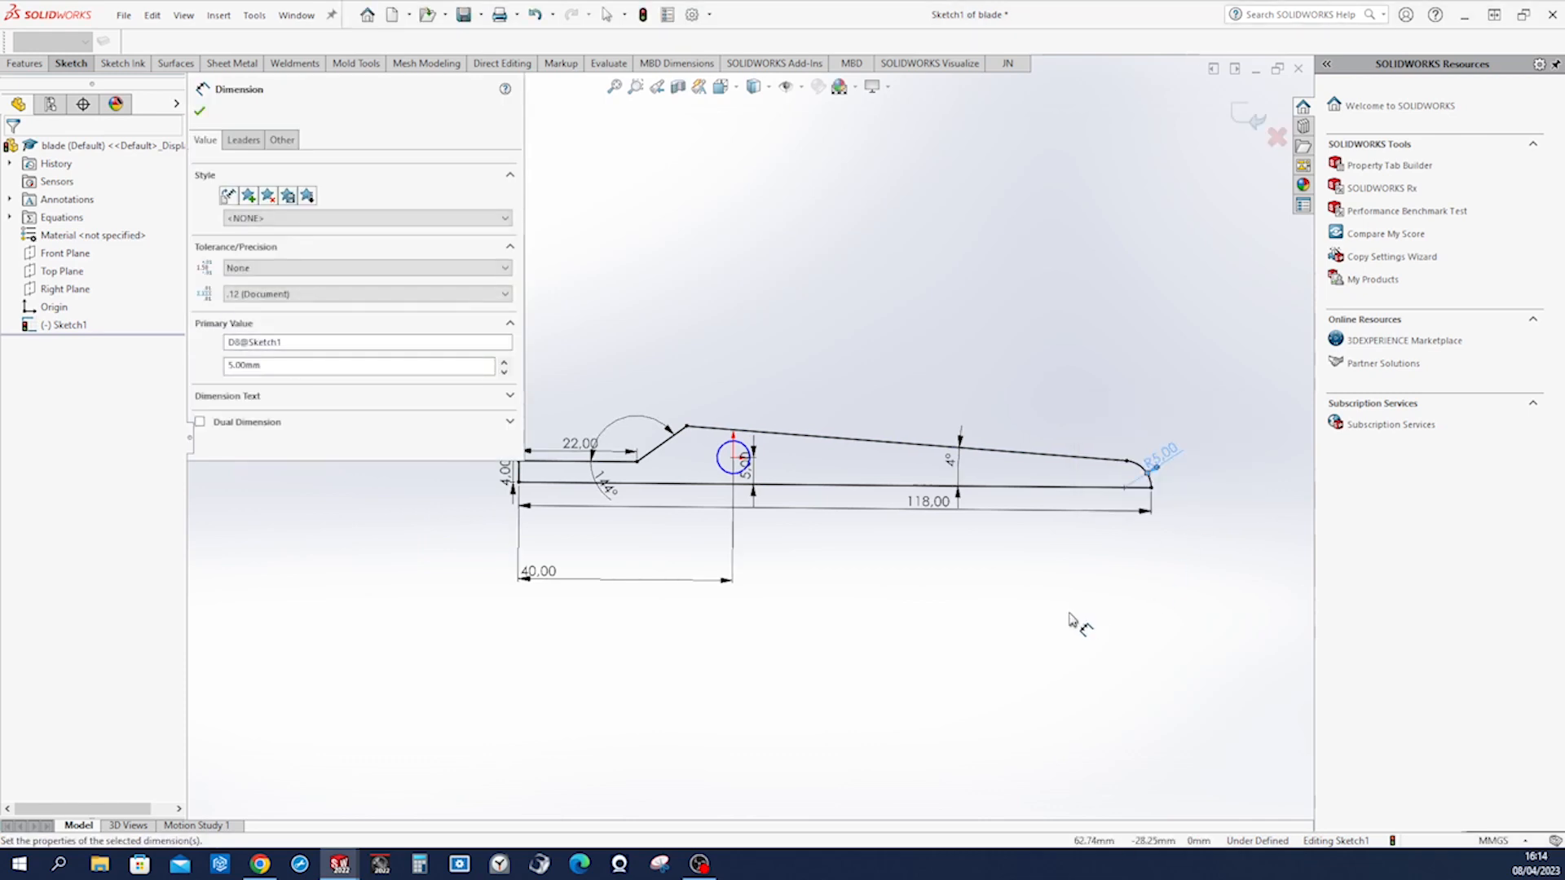
Dimension the circle's diameter as 4 mm and exit the sketch.
left_click(738, 471)
left_click(772, 541)
type("4")
key("Return")
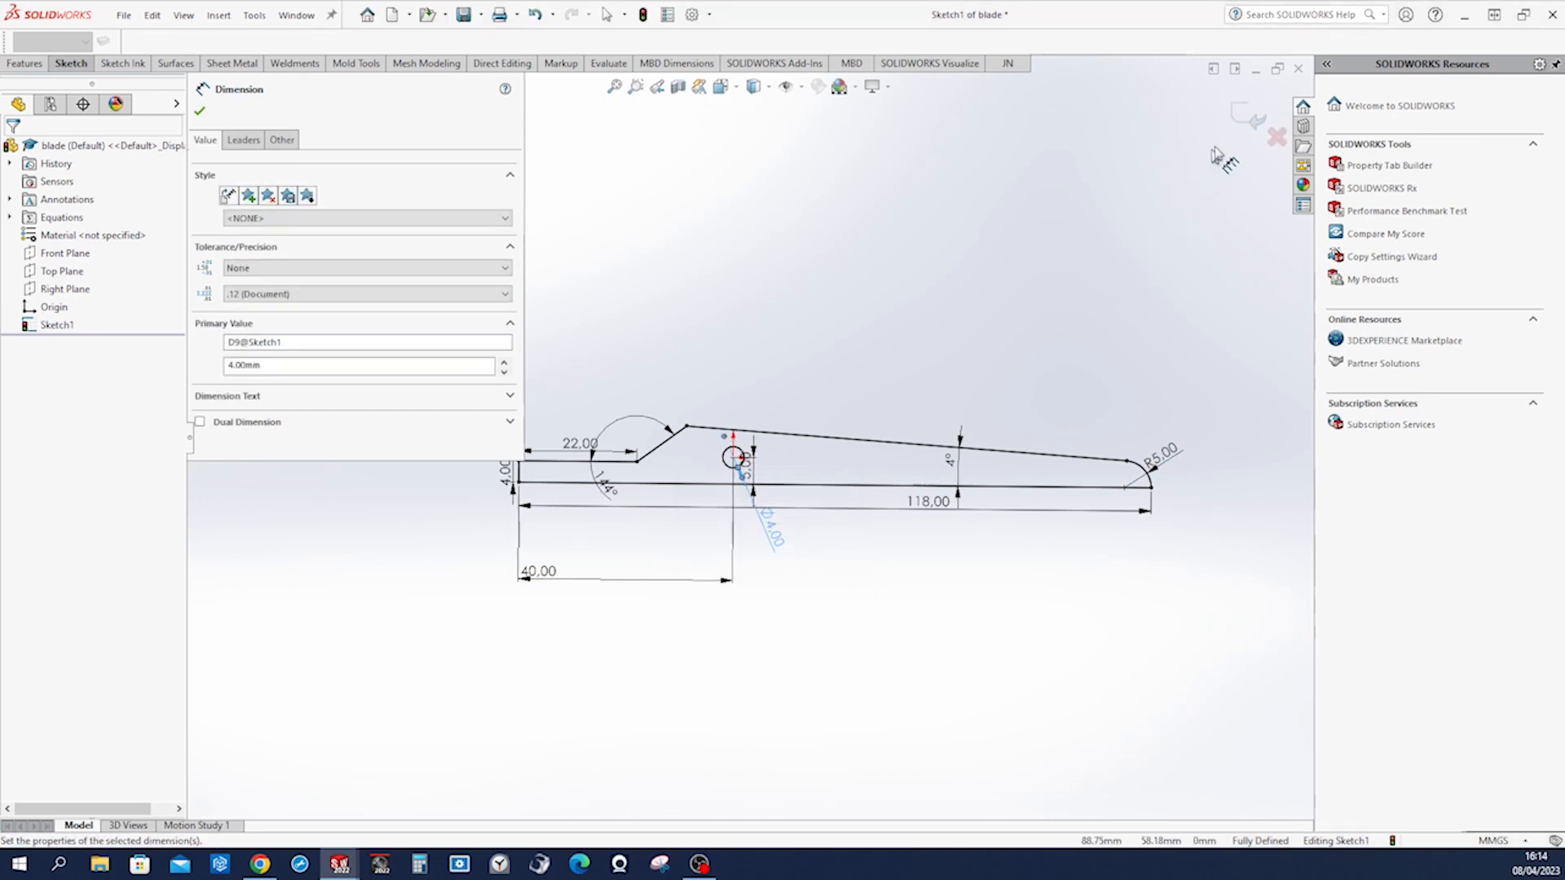
left_click(1246, 121)
left_click(1036, 225)
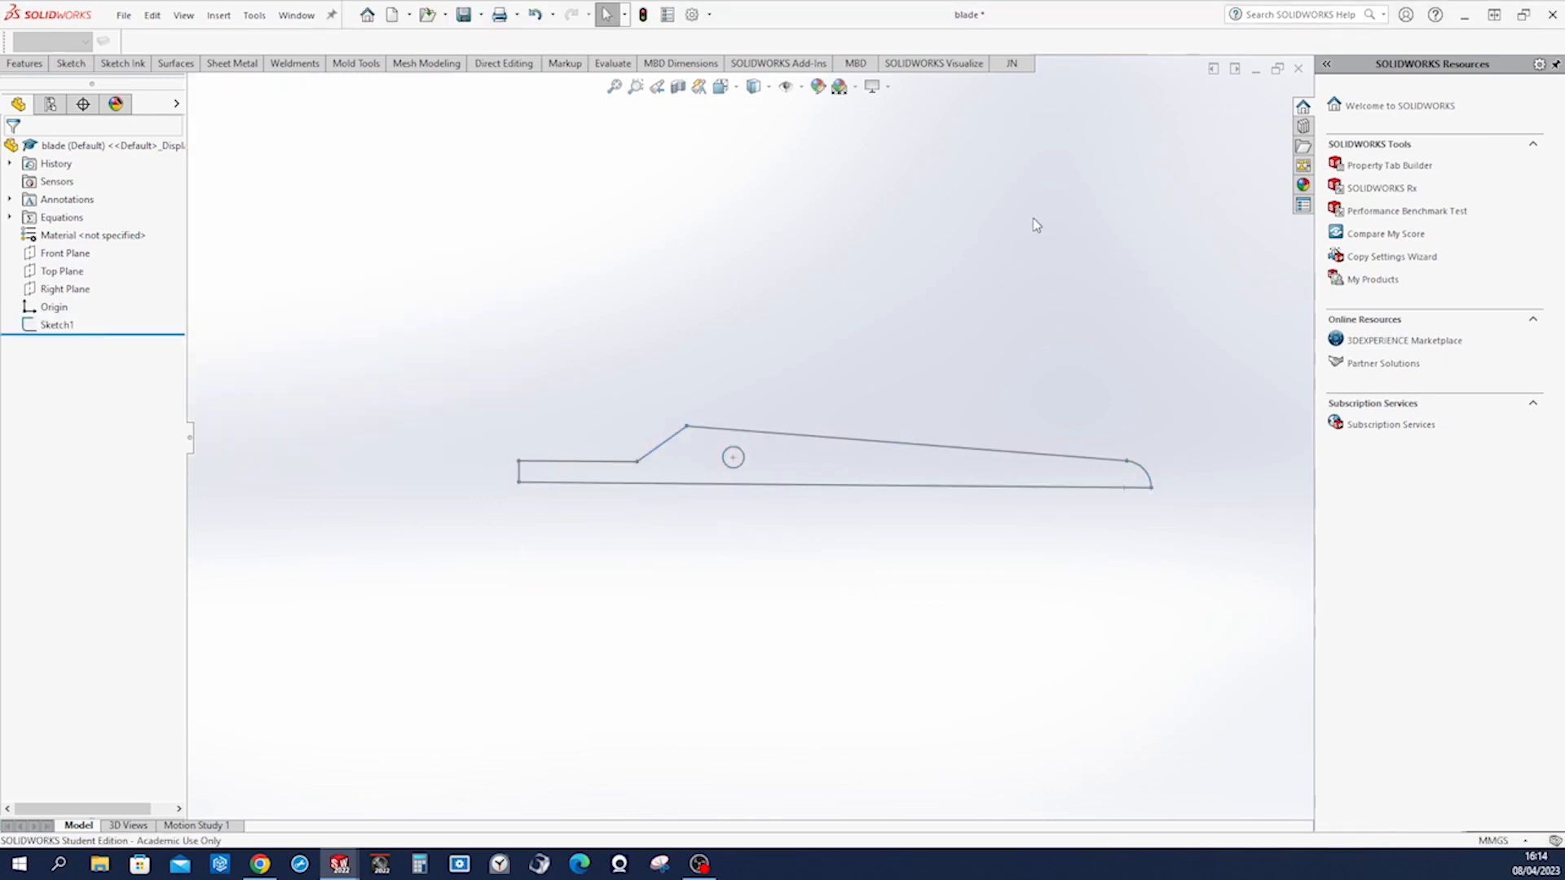
Extrude the blade sketch as a blind boss with a depth of 1.4 mm.
left_click(37, 63)
left_click(29, 96)
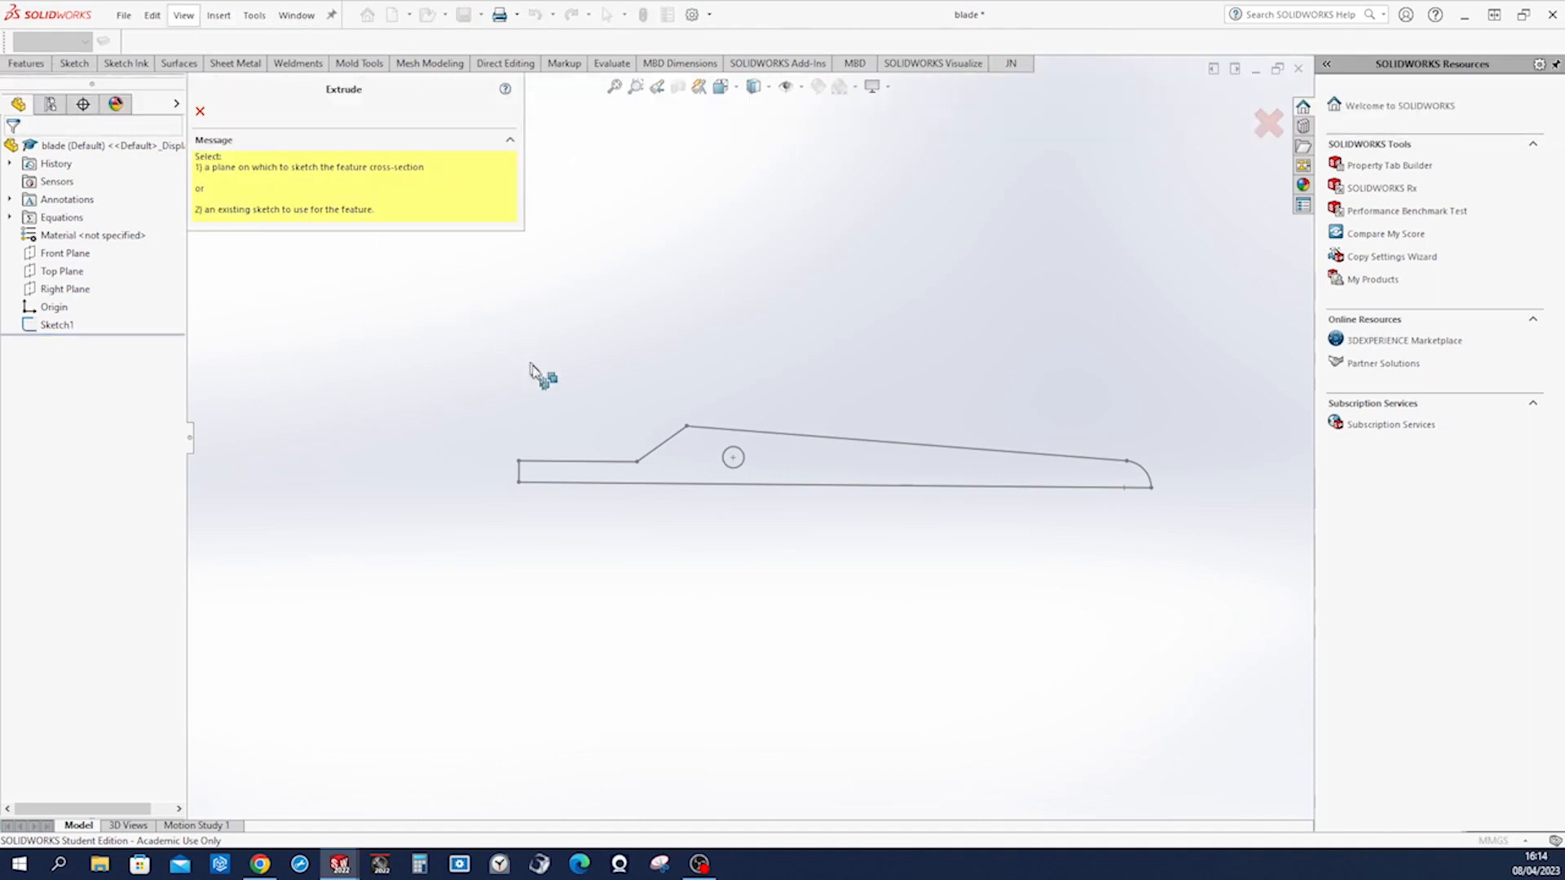
left_click(54, 326)
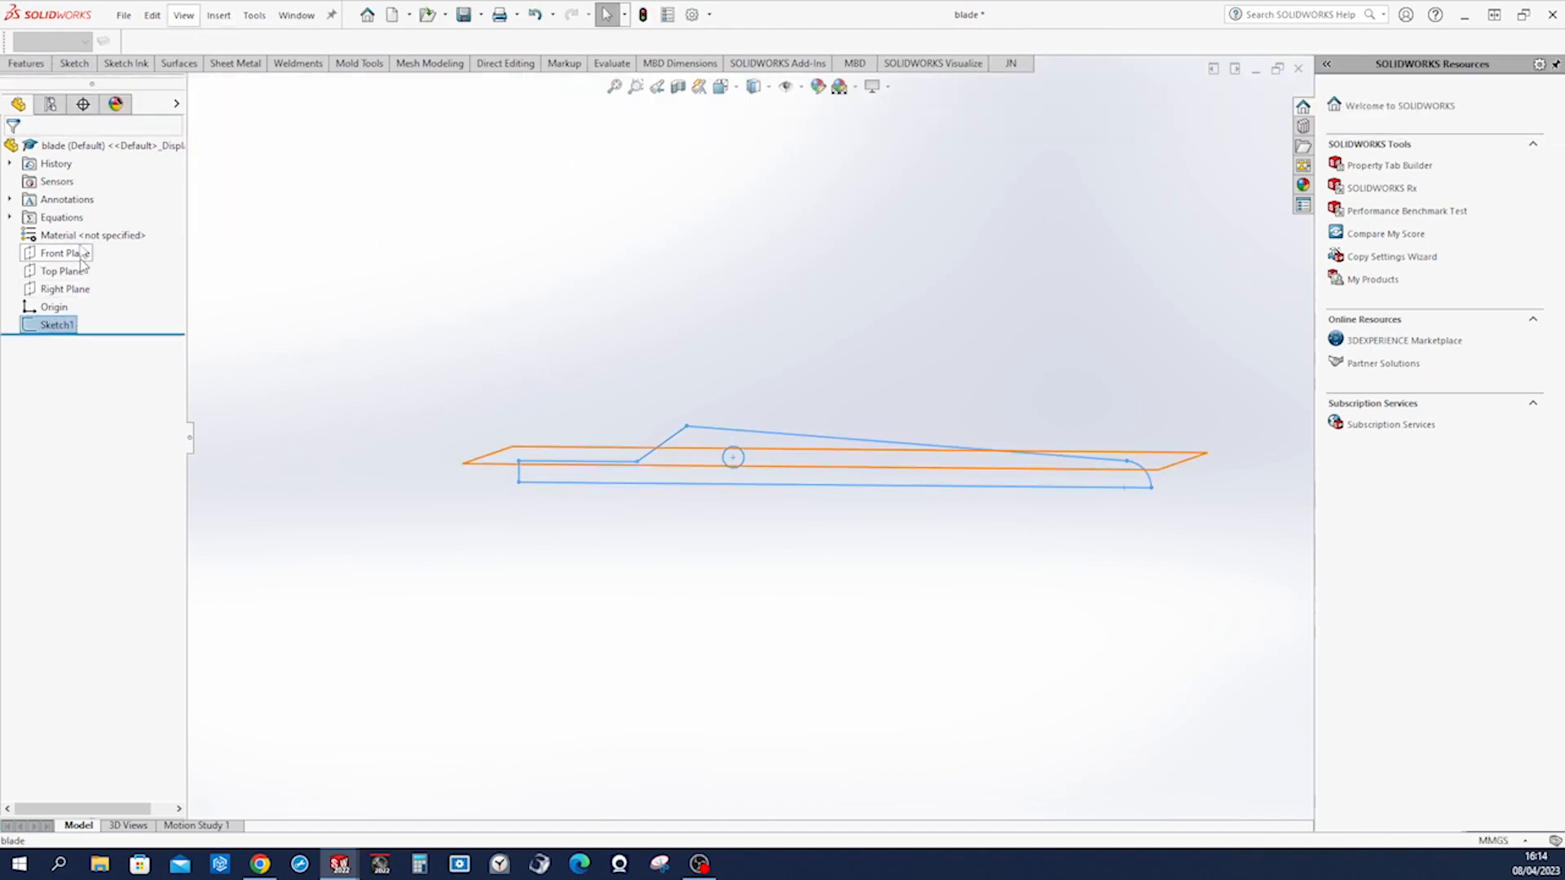
left_click(26, 64)
left_click(29, 90)
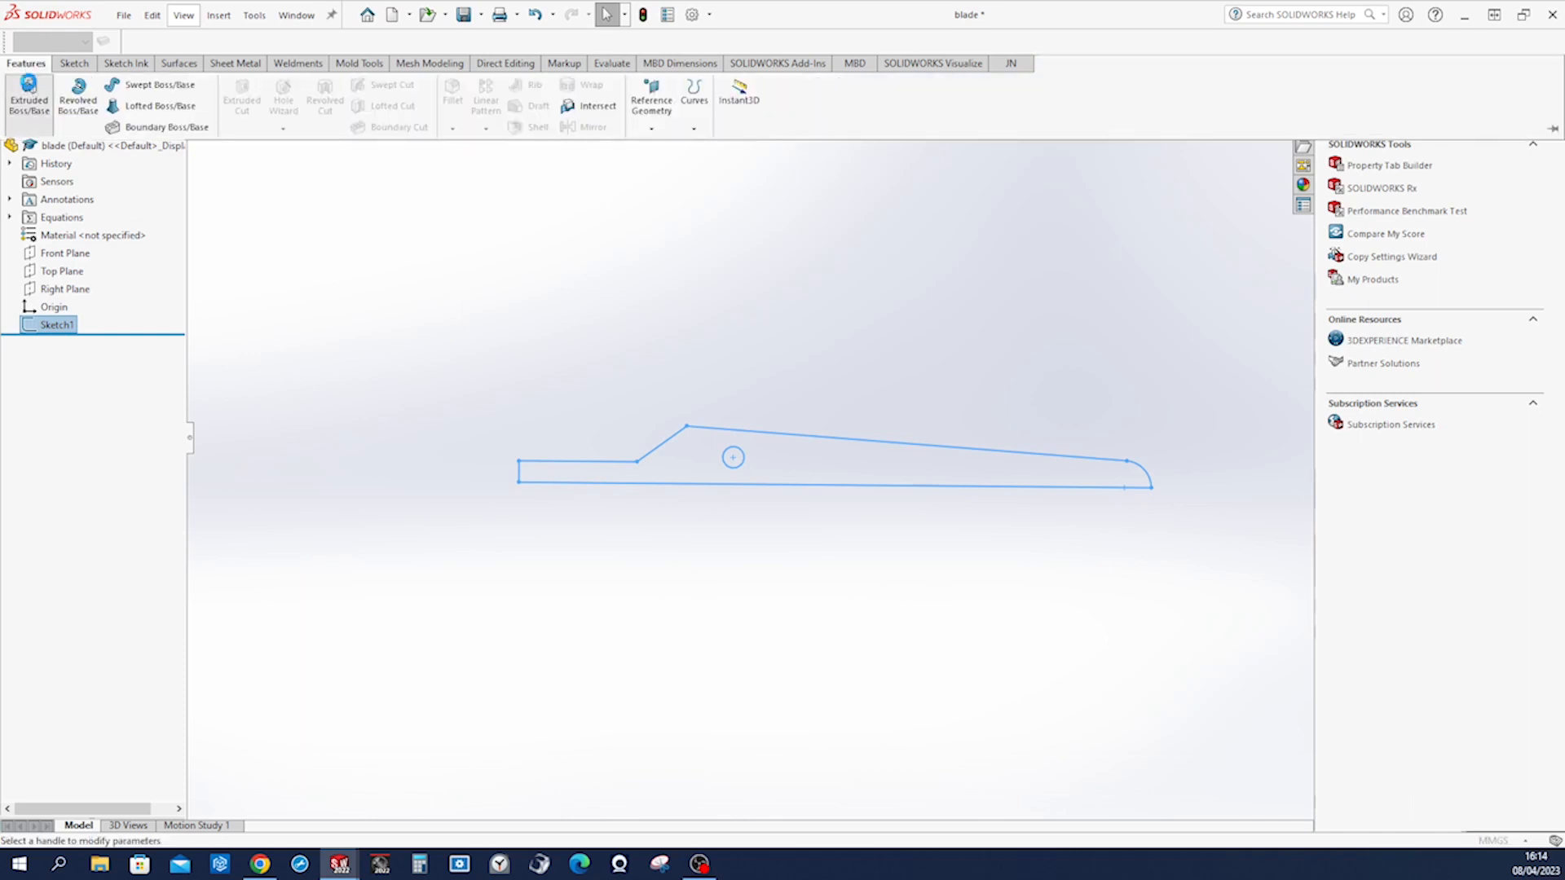
type("1.4")
key("Return")
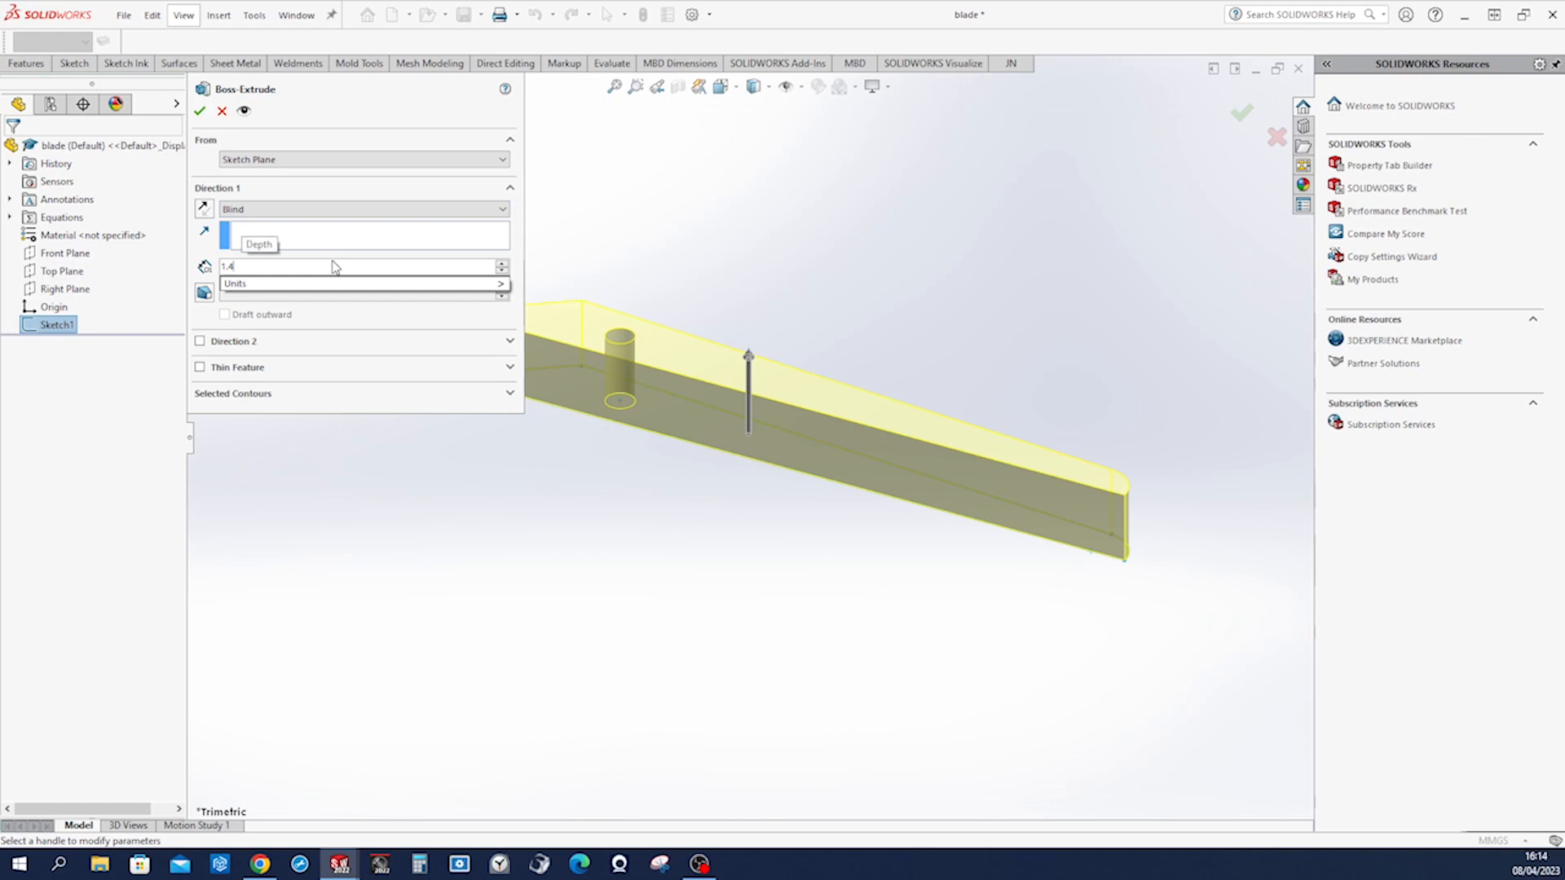
left_click(199, 113)
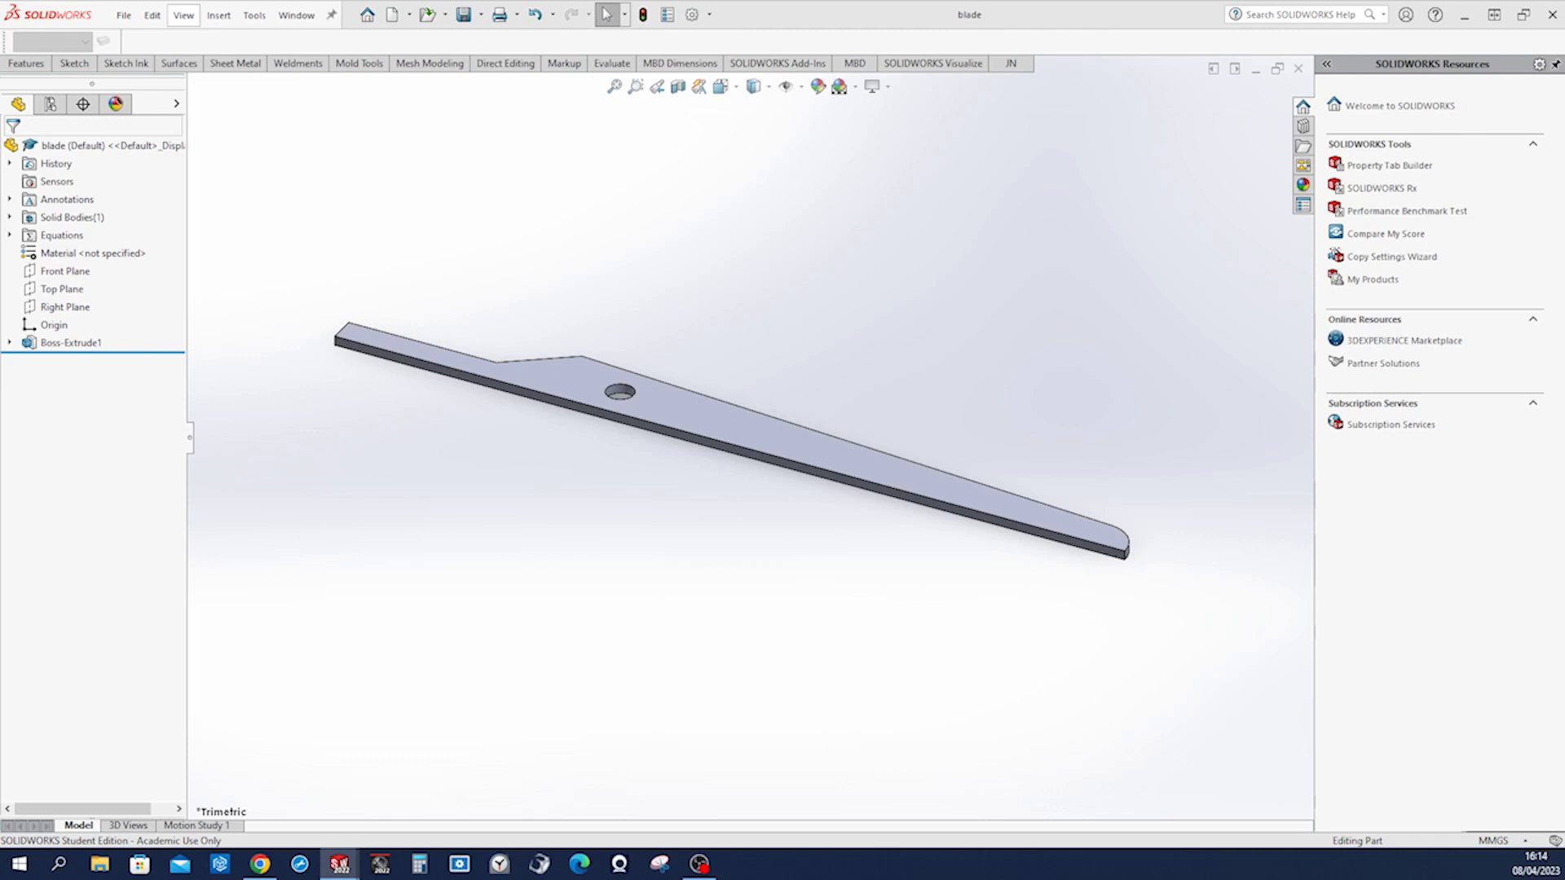
On the blade's long straight side face, sketch a horizontal line about 12.6 mm long from the tip end, continued by an upward tangent arc.
mouse_move(859, 369)
middle_mouse_down()
mouse_move(902, 389)
mouse_move(981, 389)
mouse_move(987, 419)
mouse_move(1219, 429)
mouse_move(1035, 440)
mouse_move(1048, 314)
mouse_move(1094, 338)
mouse_move(1092, 321)
middle_mouse_up()
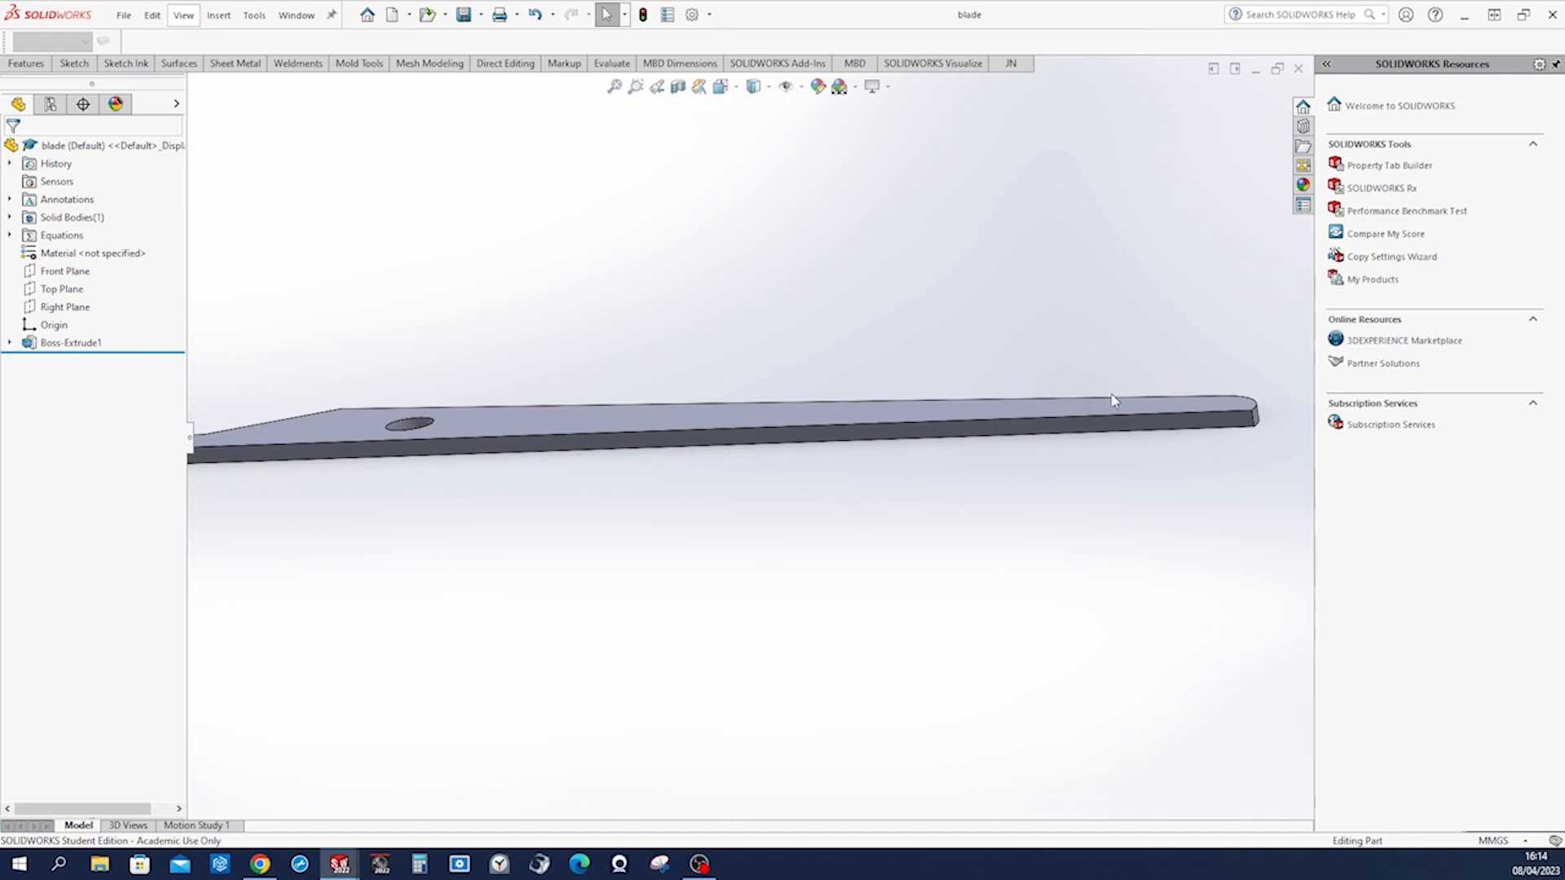
left_click(1123, 426)
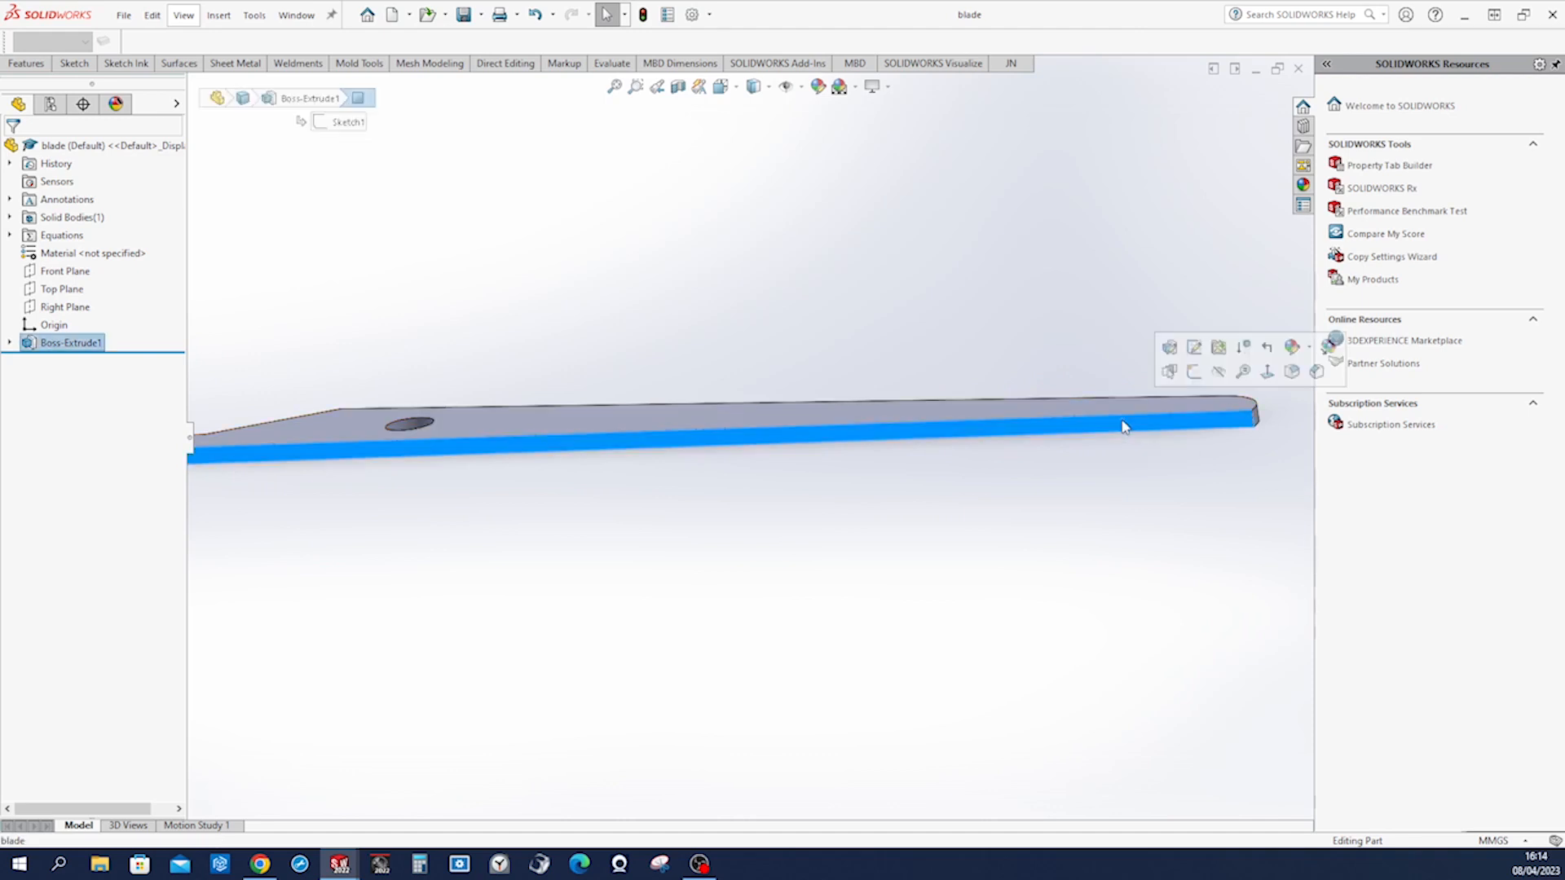
left_click(1193, 372)
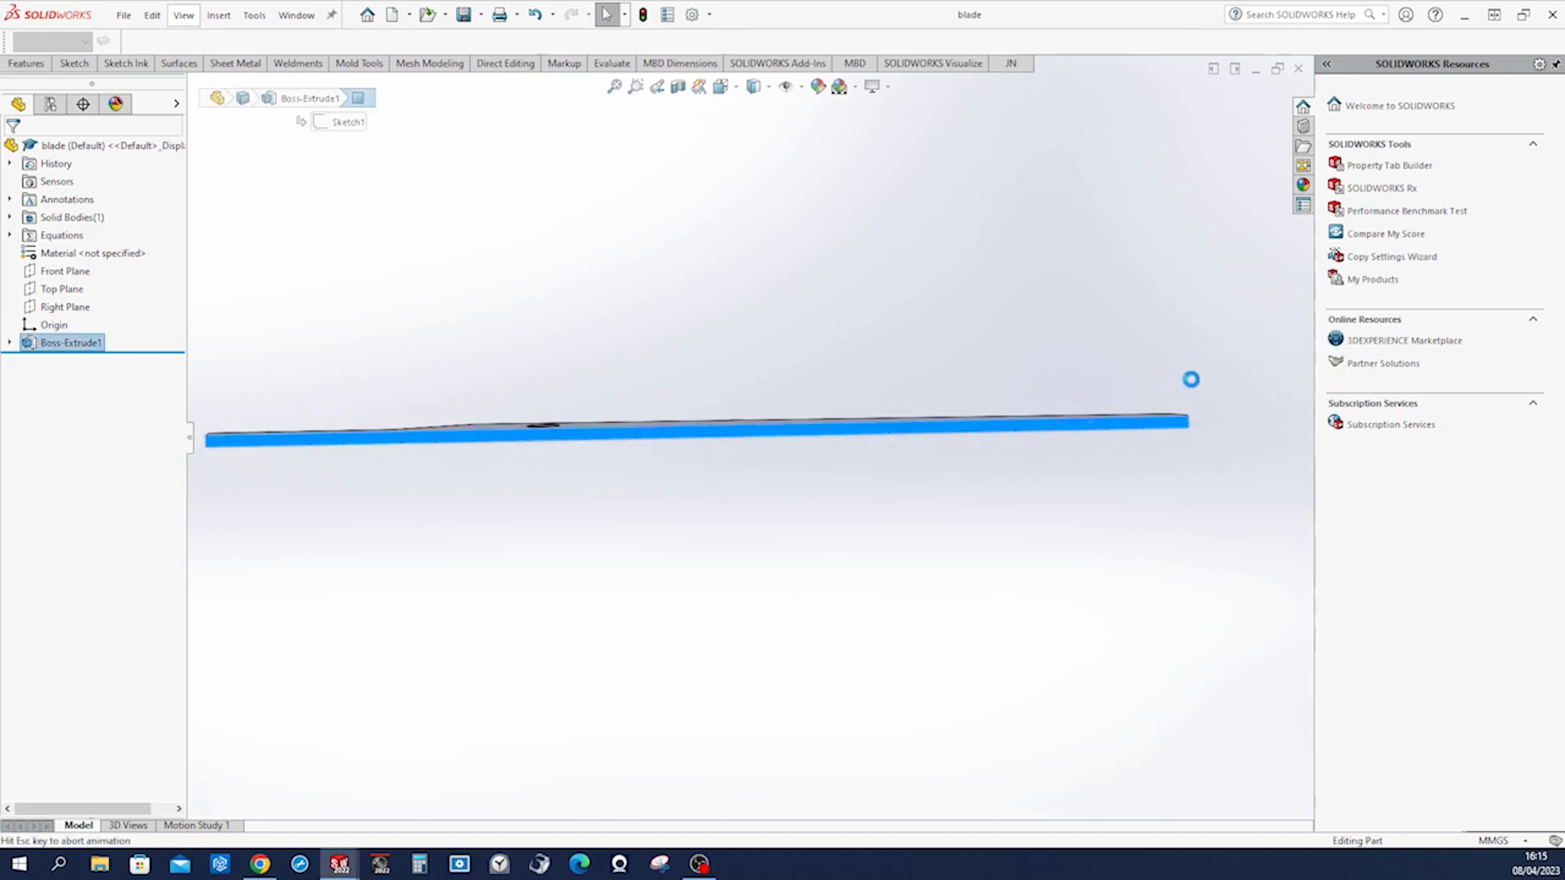
right_click_drag(1190, 332, 1101, 332)
scroll(1150, 377, "down", 4)
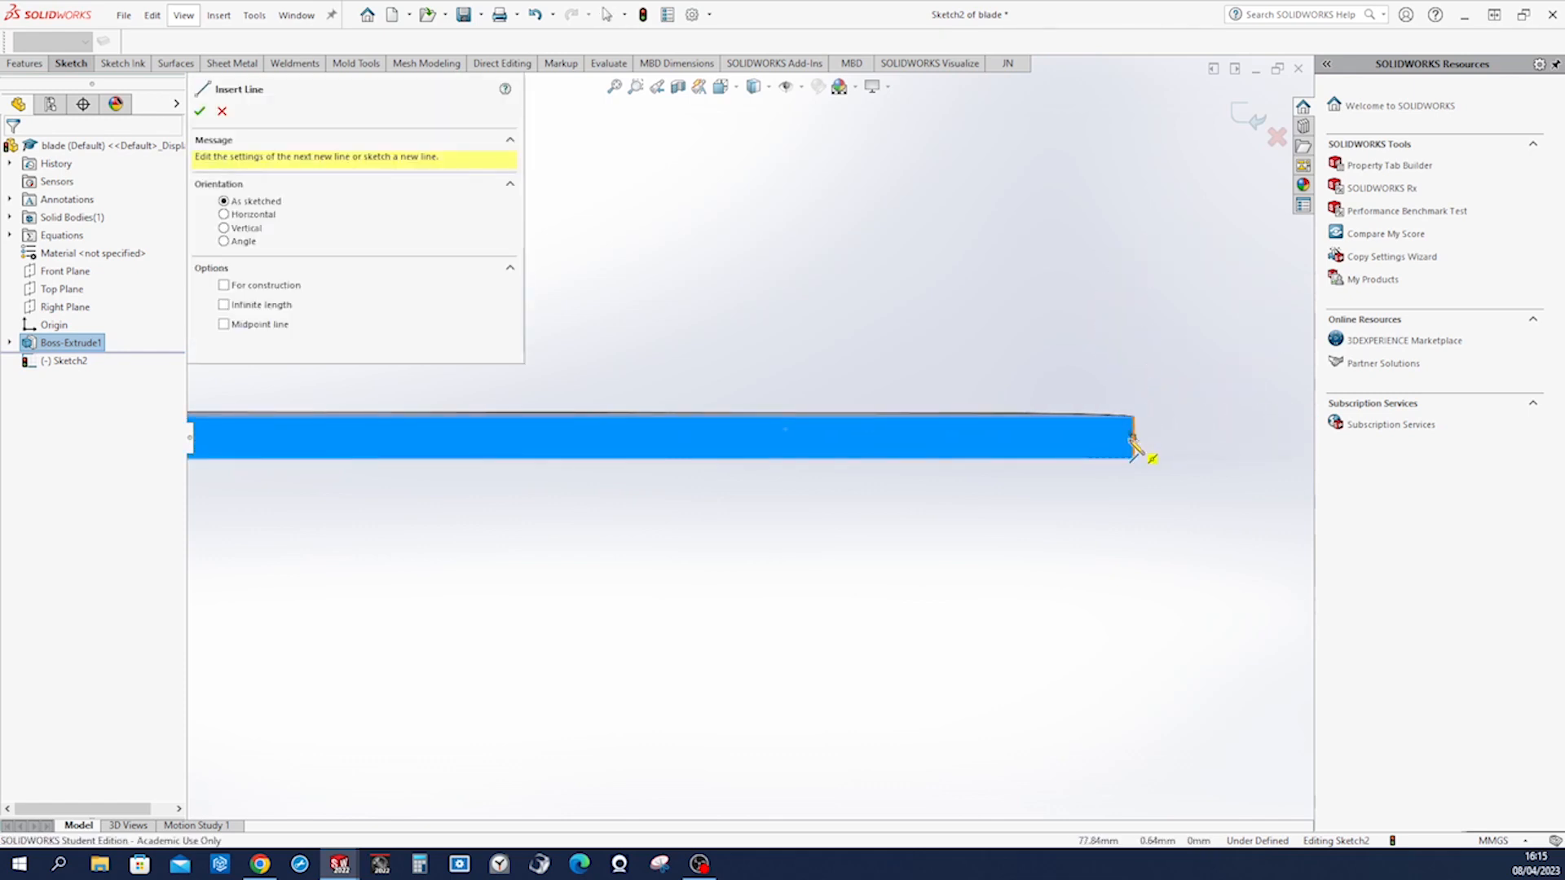
left_click(1133, 440)
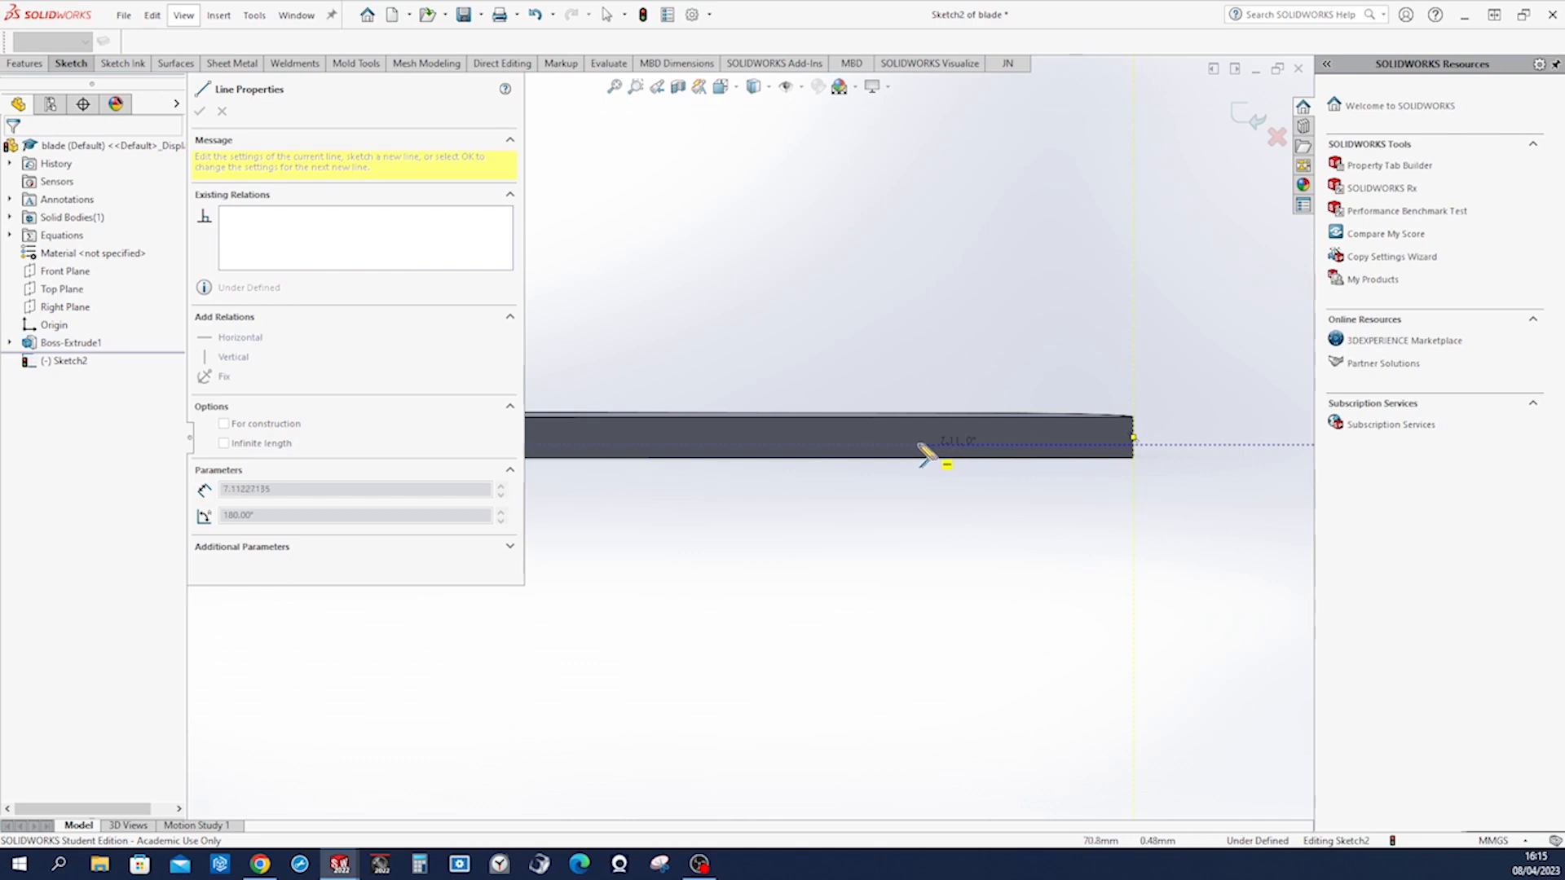
left_click(761, 445)
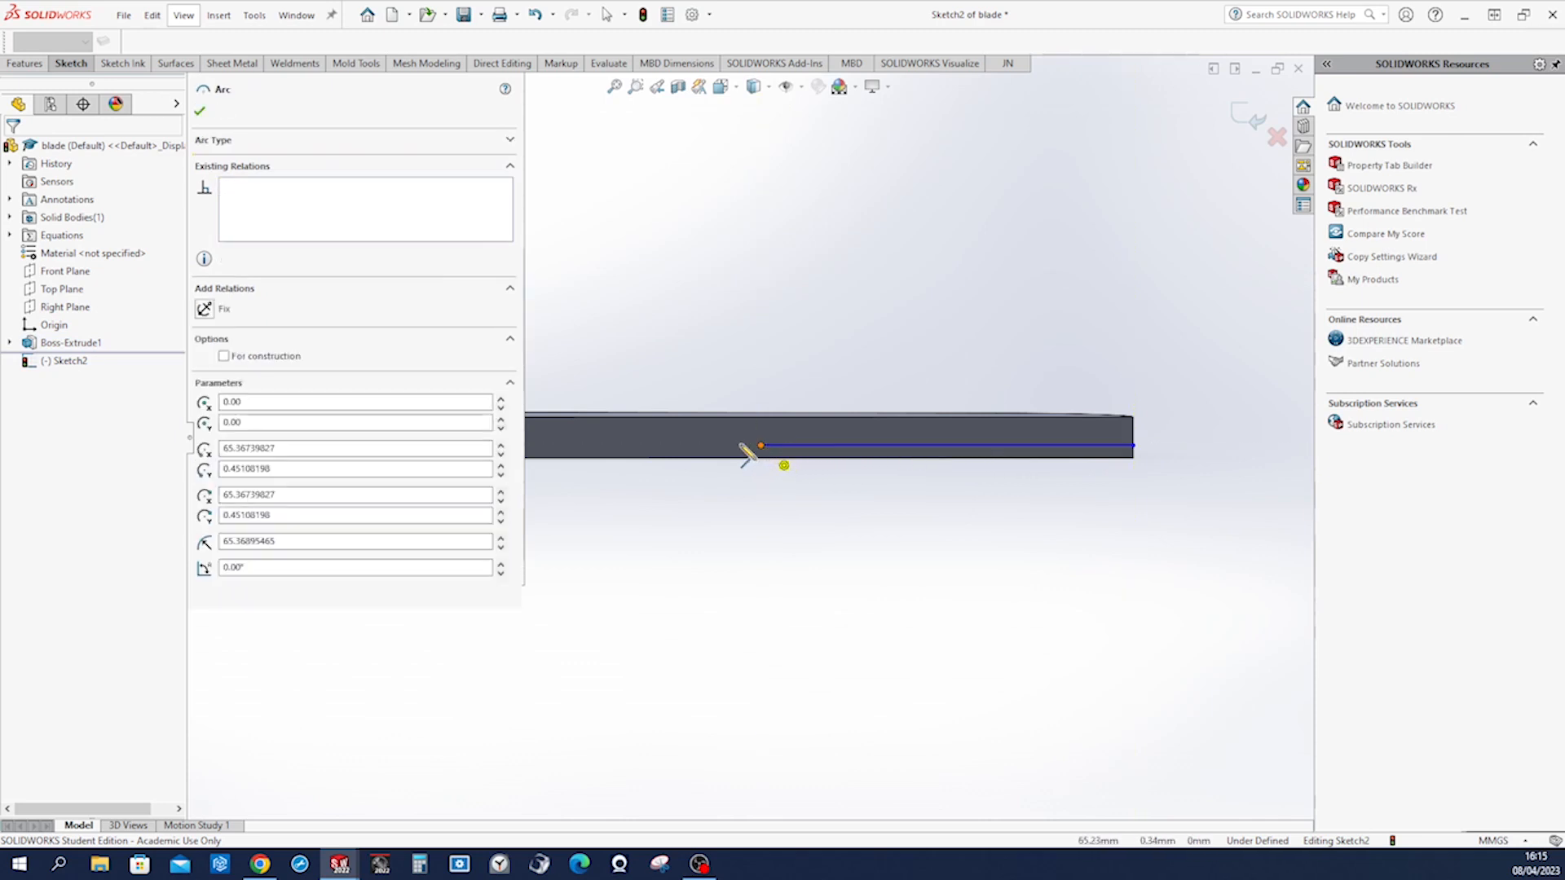
left_click(579, 325)
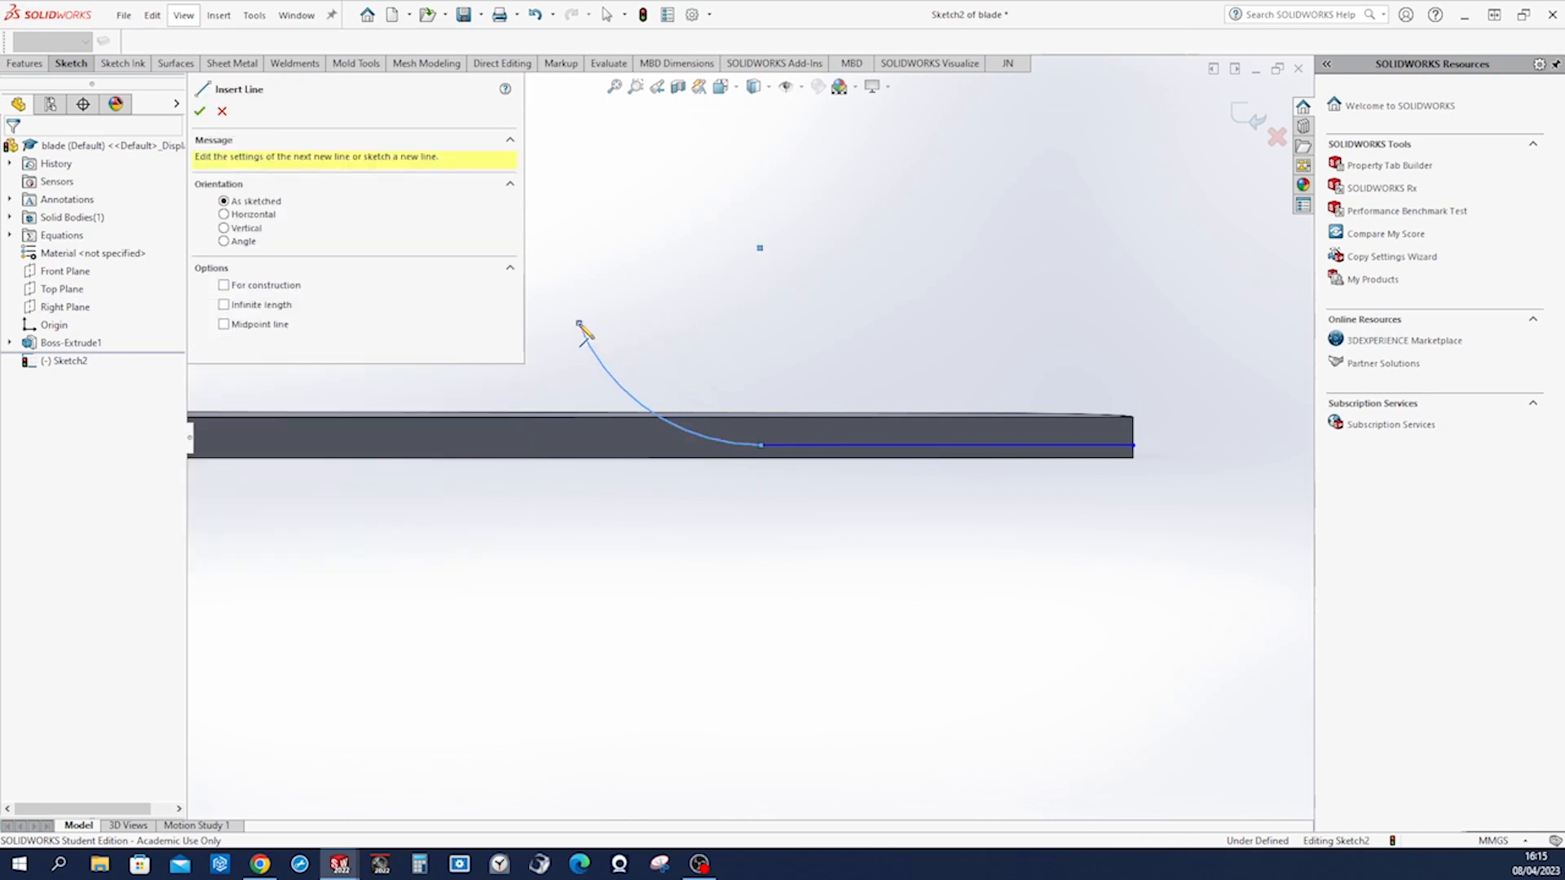
key("Escape")
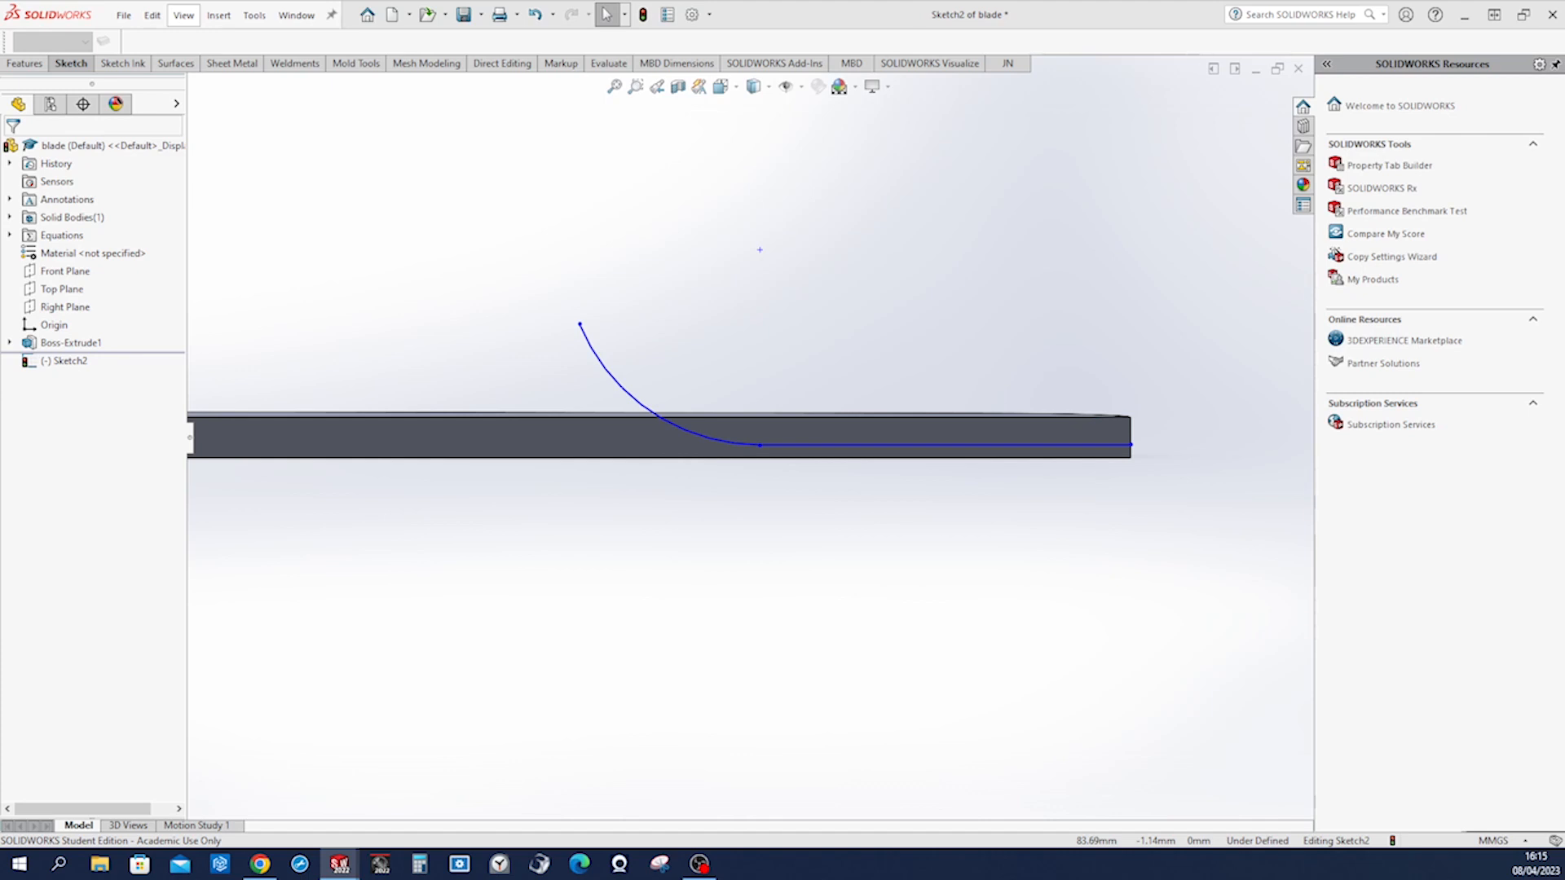
Dimension the length of the horizontal line on the side face as 58 mm.
right_click_drag(1091, 621, 1092, 548)
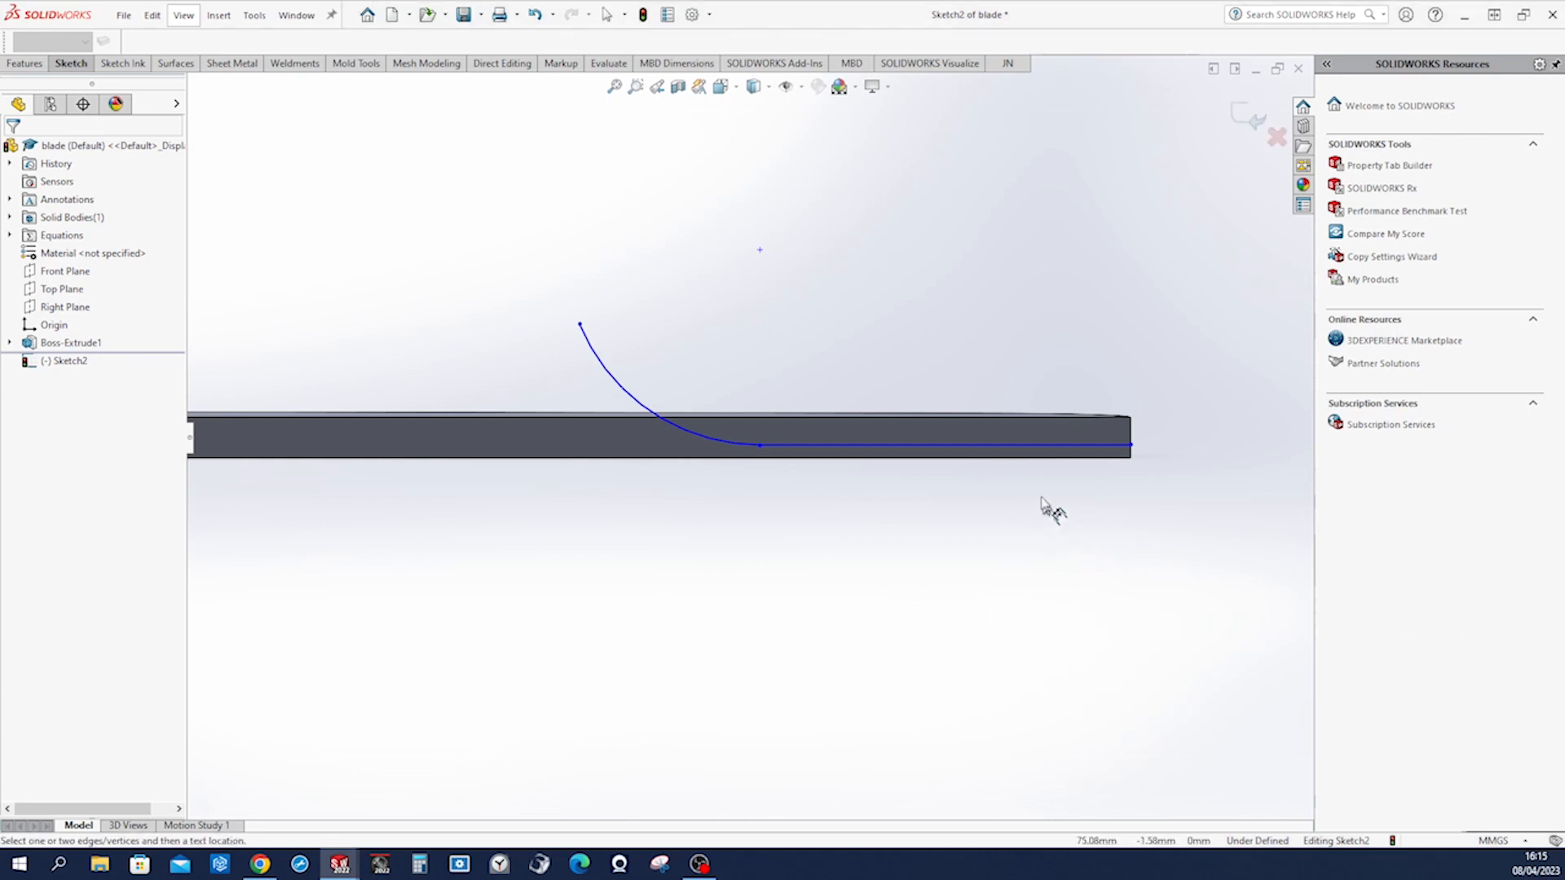
left_click(1033, 450)
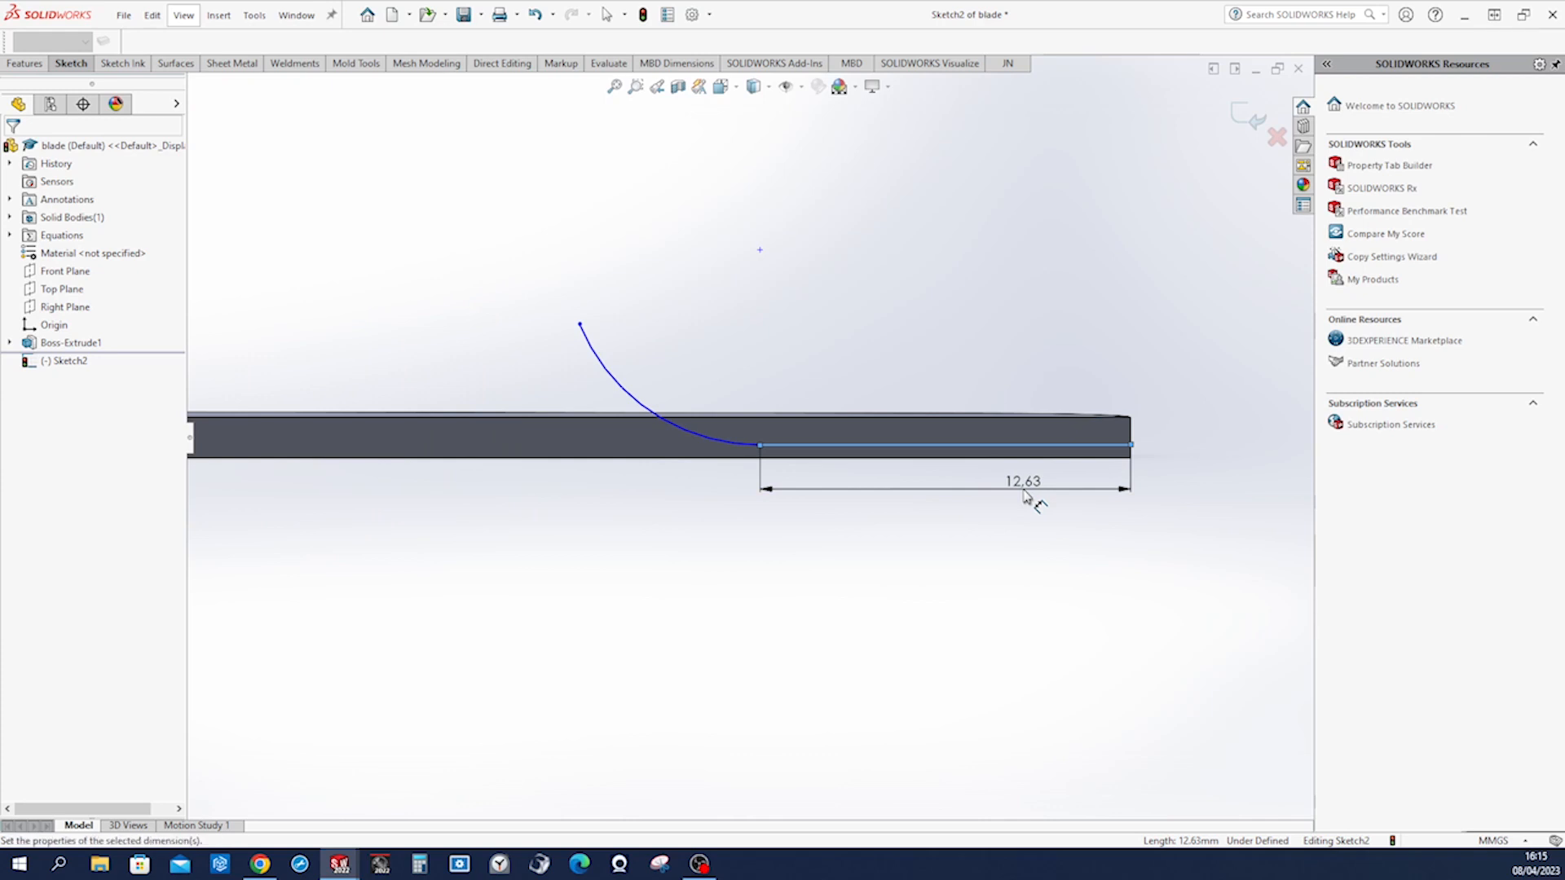
left_click(1032, 498)
type("58")
key("Return")
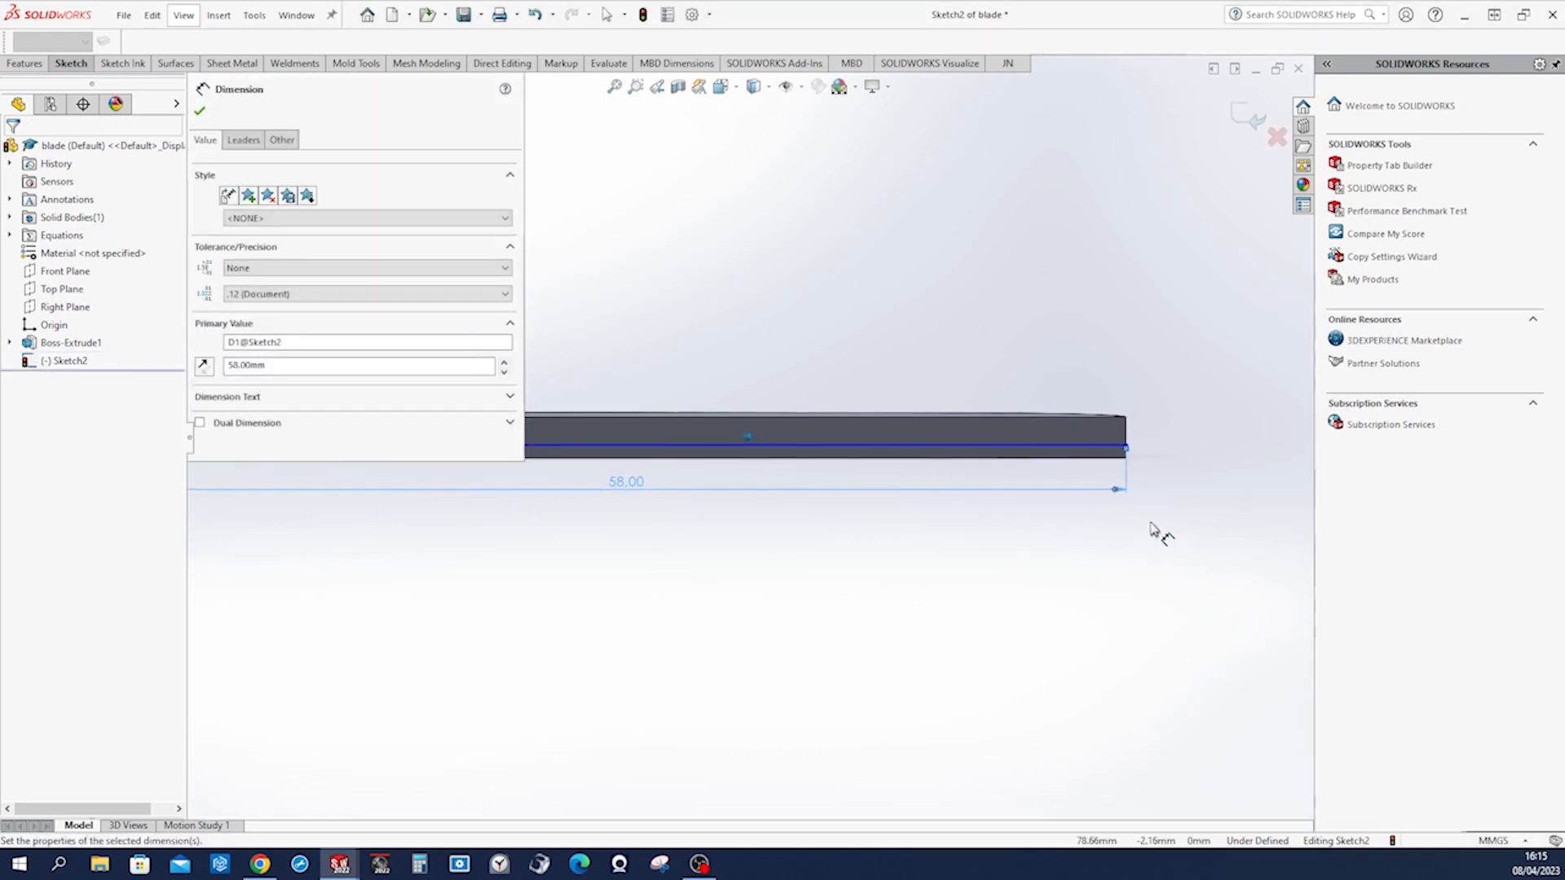
Dimension the horizontal line's height above the lower edge of the side face as 0.5 mm.
left_click(1068, 449)
left_click(1126, 464)
type("0.5")
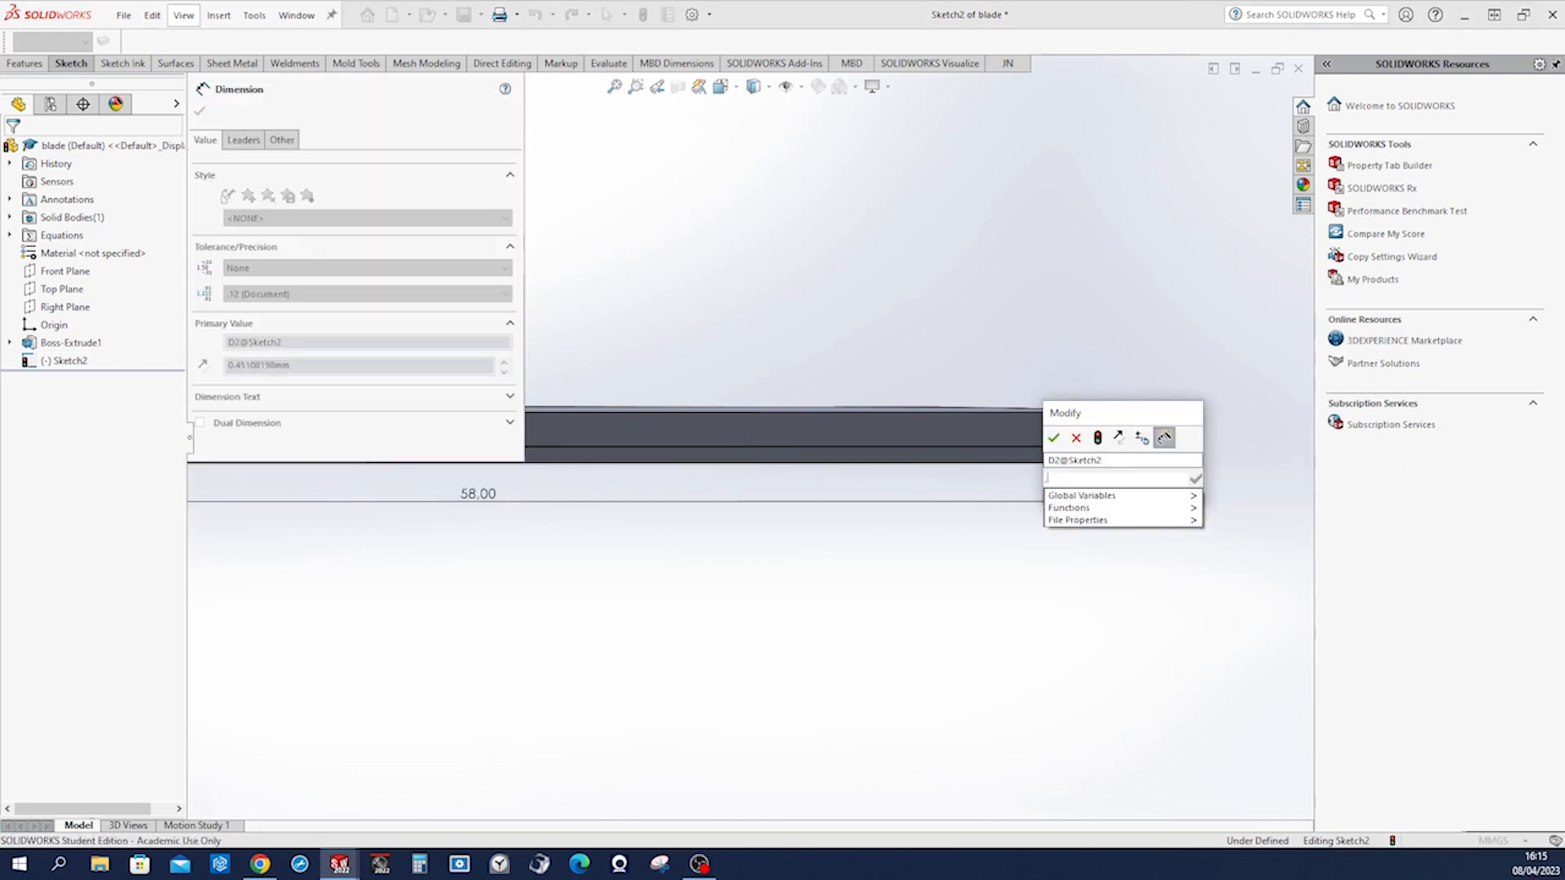
key("Return")
Dimension the radius of the arc at the inner end of the horizontal line as 14 mm.
scroll(1062, 433, "up", 4)
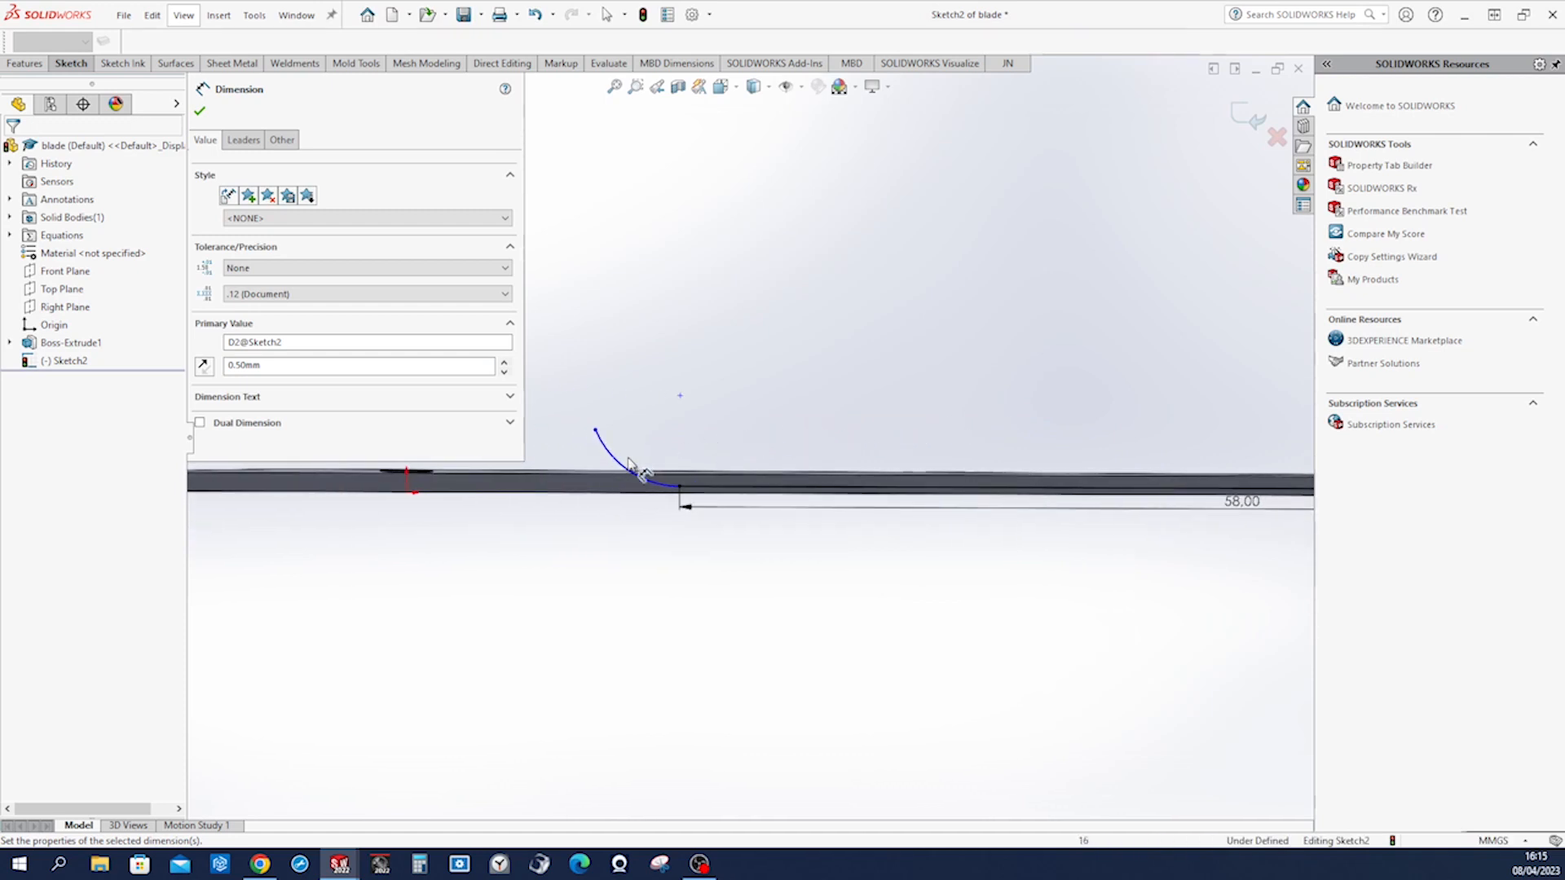
left_click(629, 472)
left_click(751, 424)
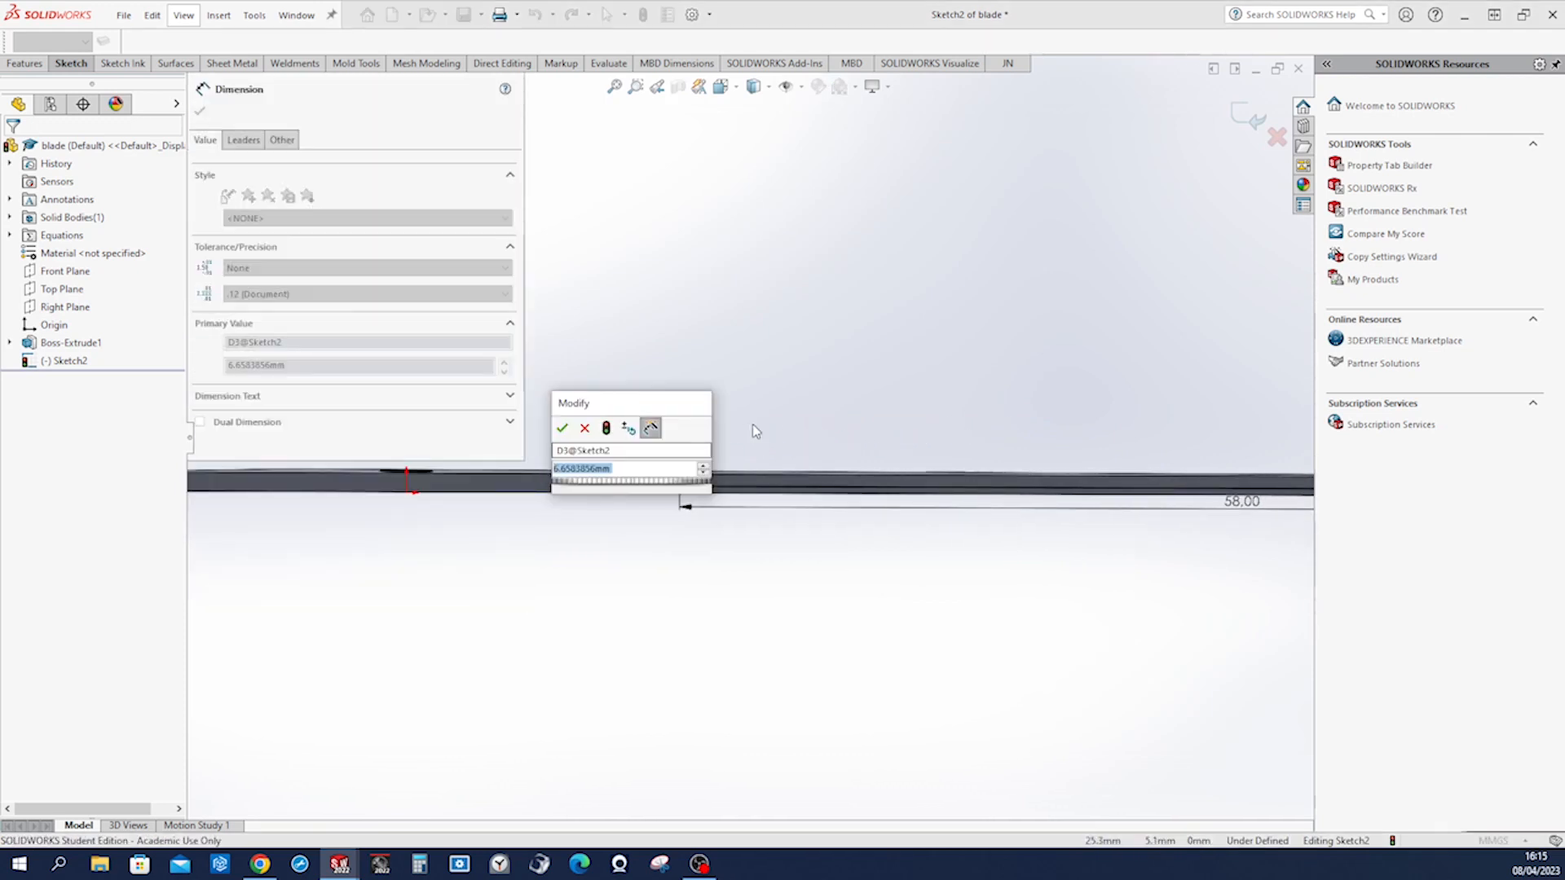
type("14")
key("Return")
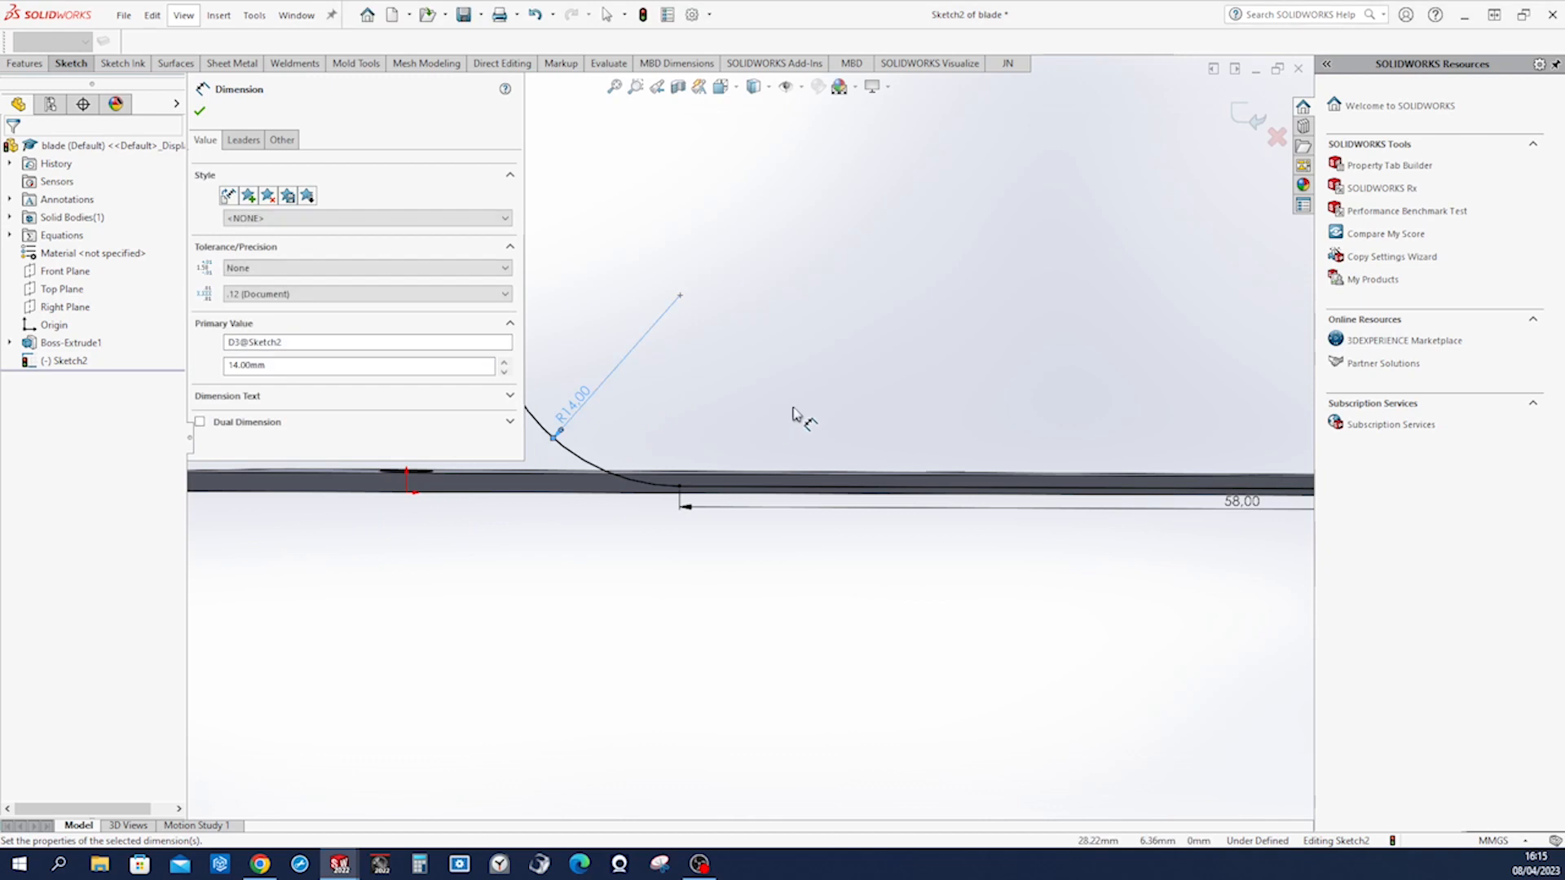
Finish the side-face sketch and create a reference plane perpendicular to its horizontal line through the endpoint at the blade tip.
left_click(1247, 116)
scroll(899, 498, "up", 4)
middle_click_drag(871, 477, 914, 441)
scroll(966, 431, "down", 2)
scroll(965, 434, "down", 3)
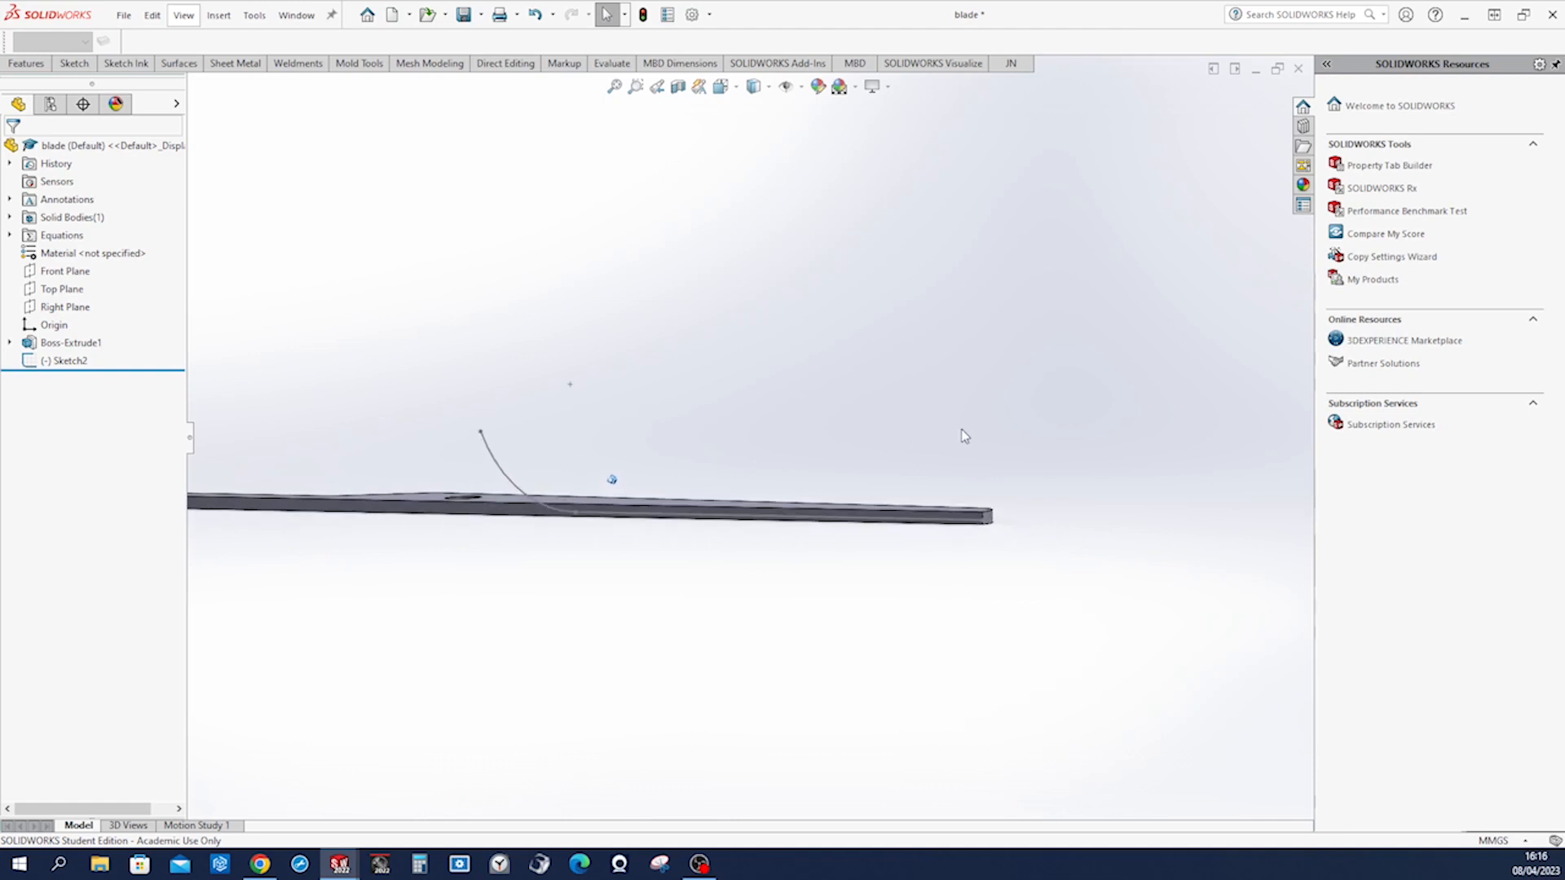
key("s")
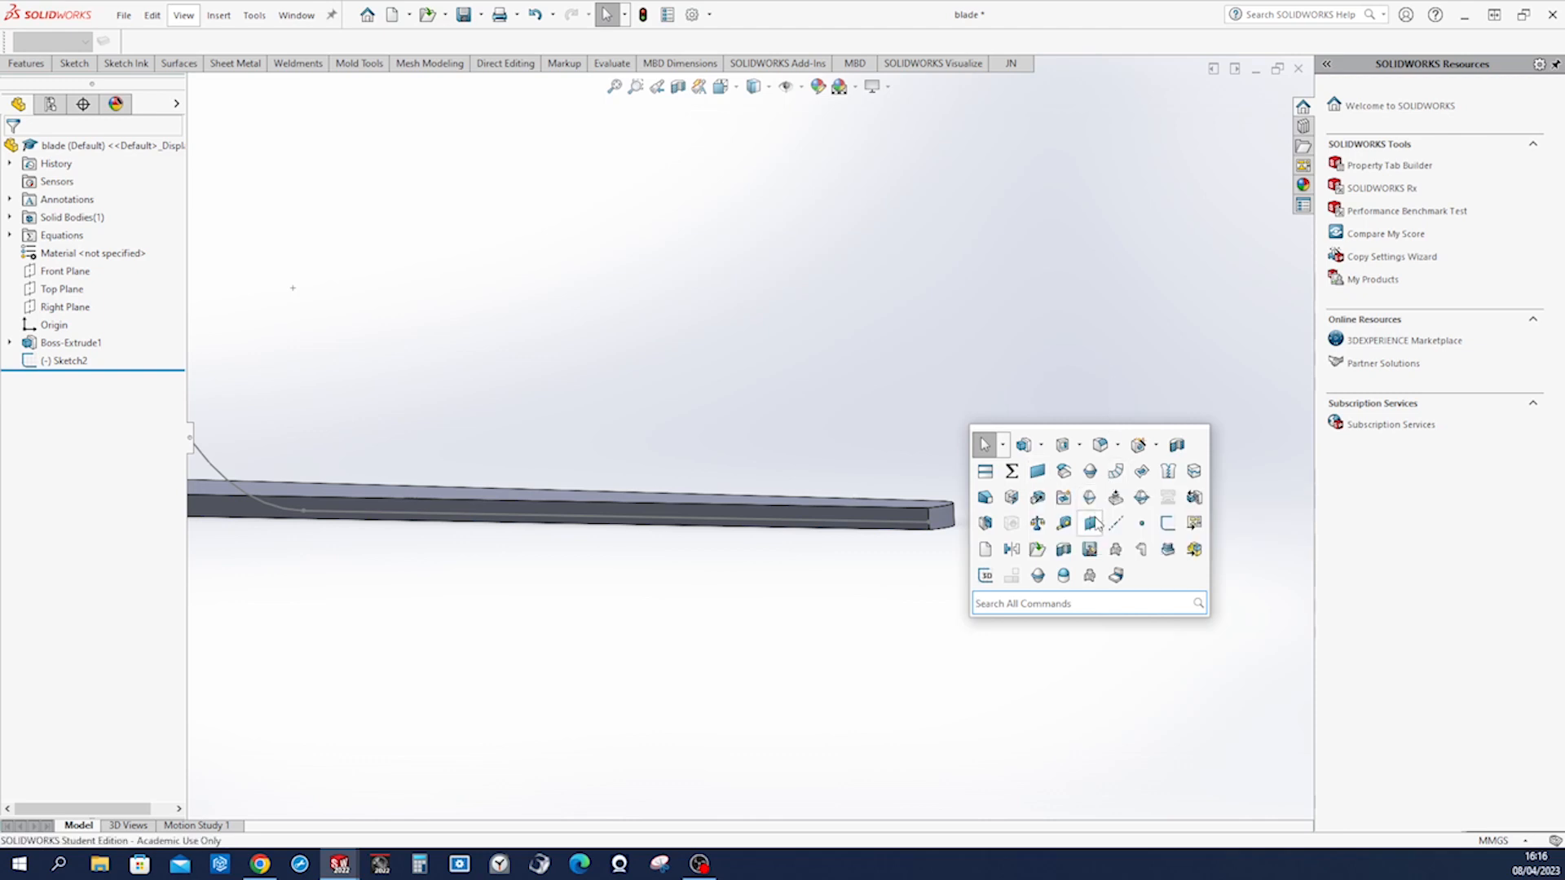
left_click(1082, 519)
left_click(910, 525)
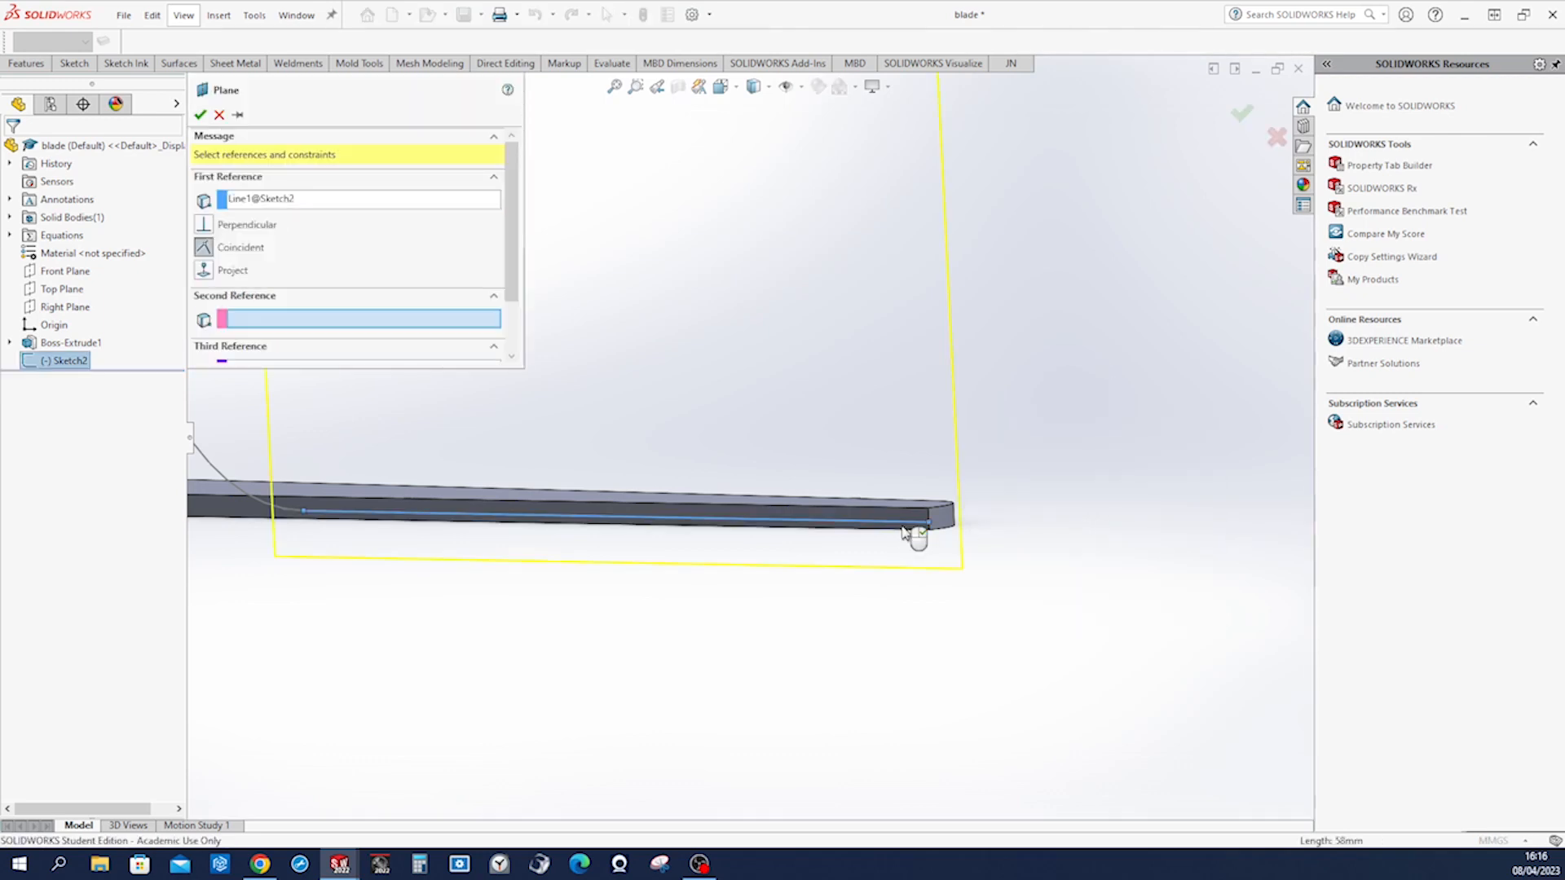
left_click(929, 523)
scroll(936, 526, "up", 2)
left_click(200, 115)
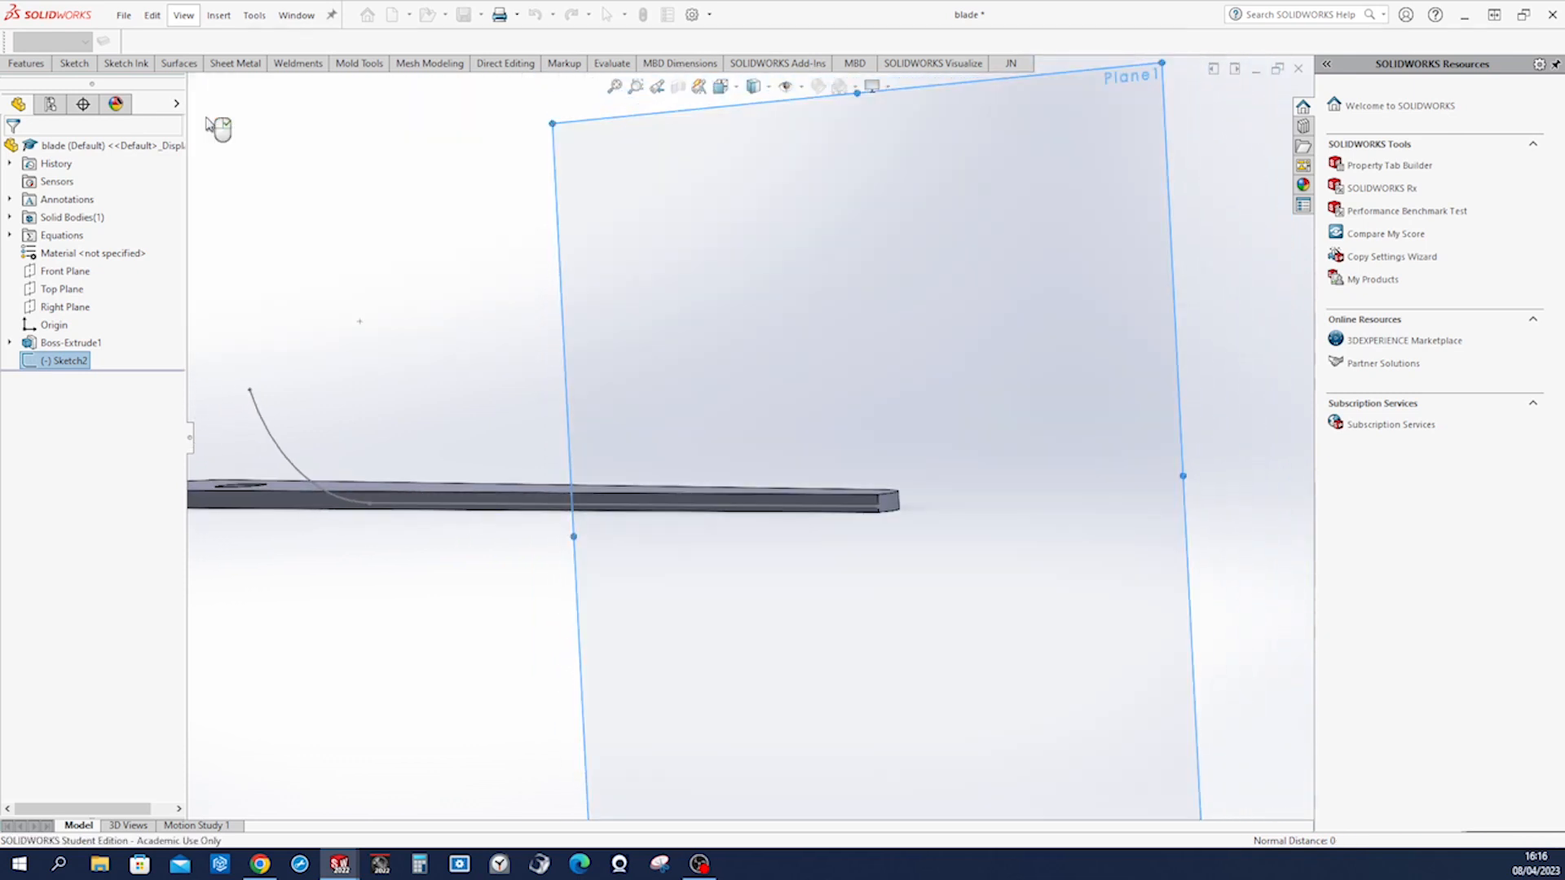
On the new plane, sketch a closed right triangle starting at the path line's tip endpoint, about 1.4 mm wide and 0.68 mm high.
scroll(643, 346, "up", 4)
left_click(701, 331)
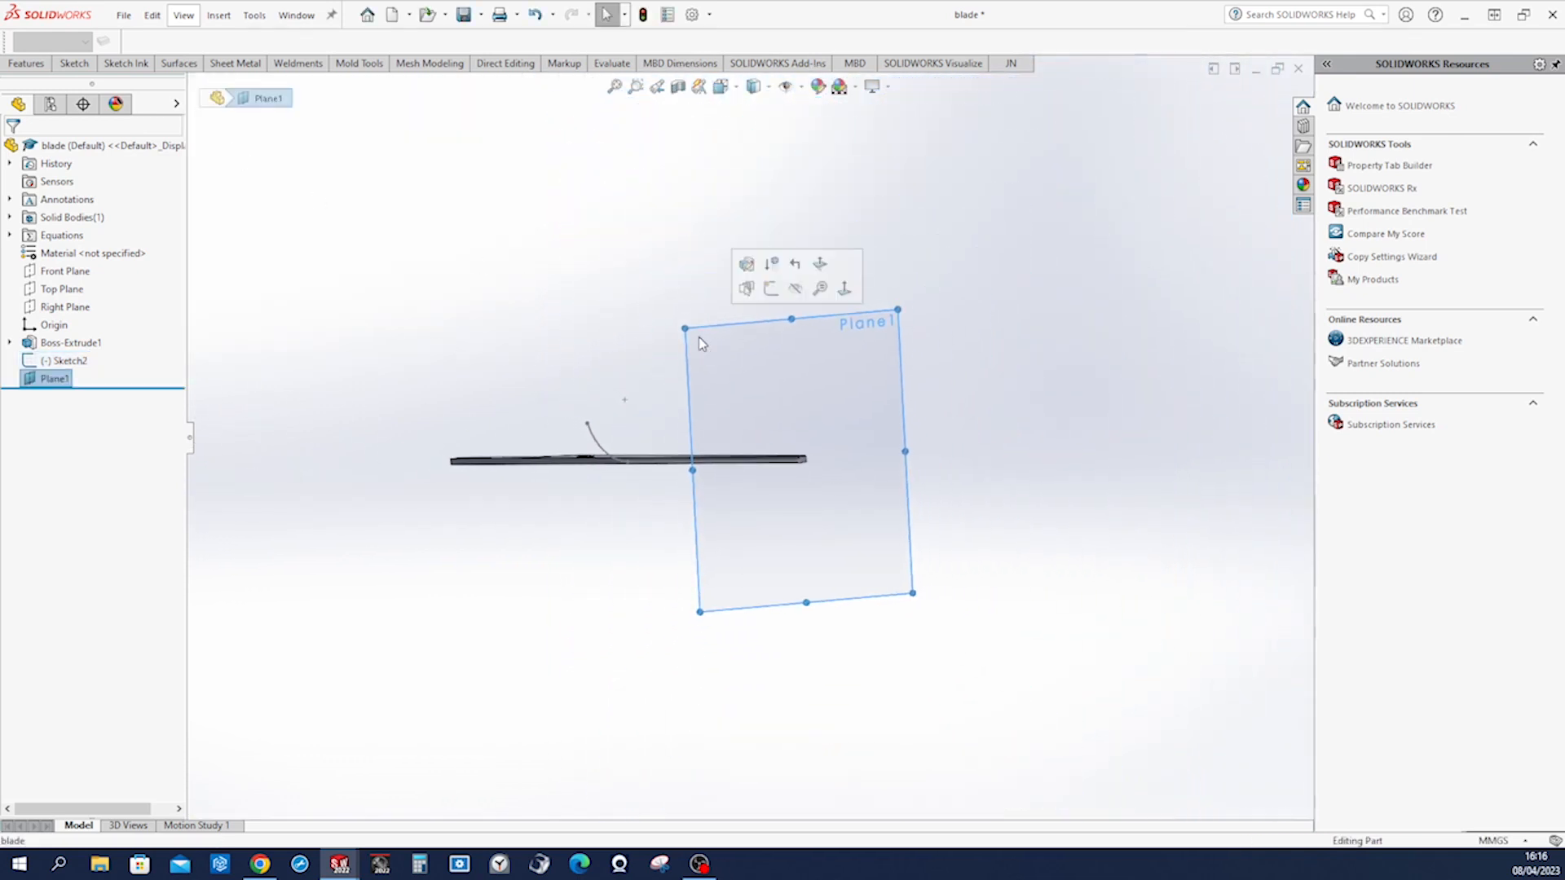
left_click(773, 303)
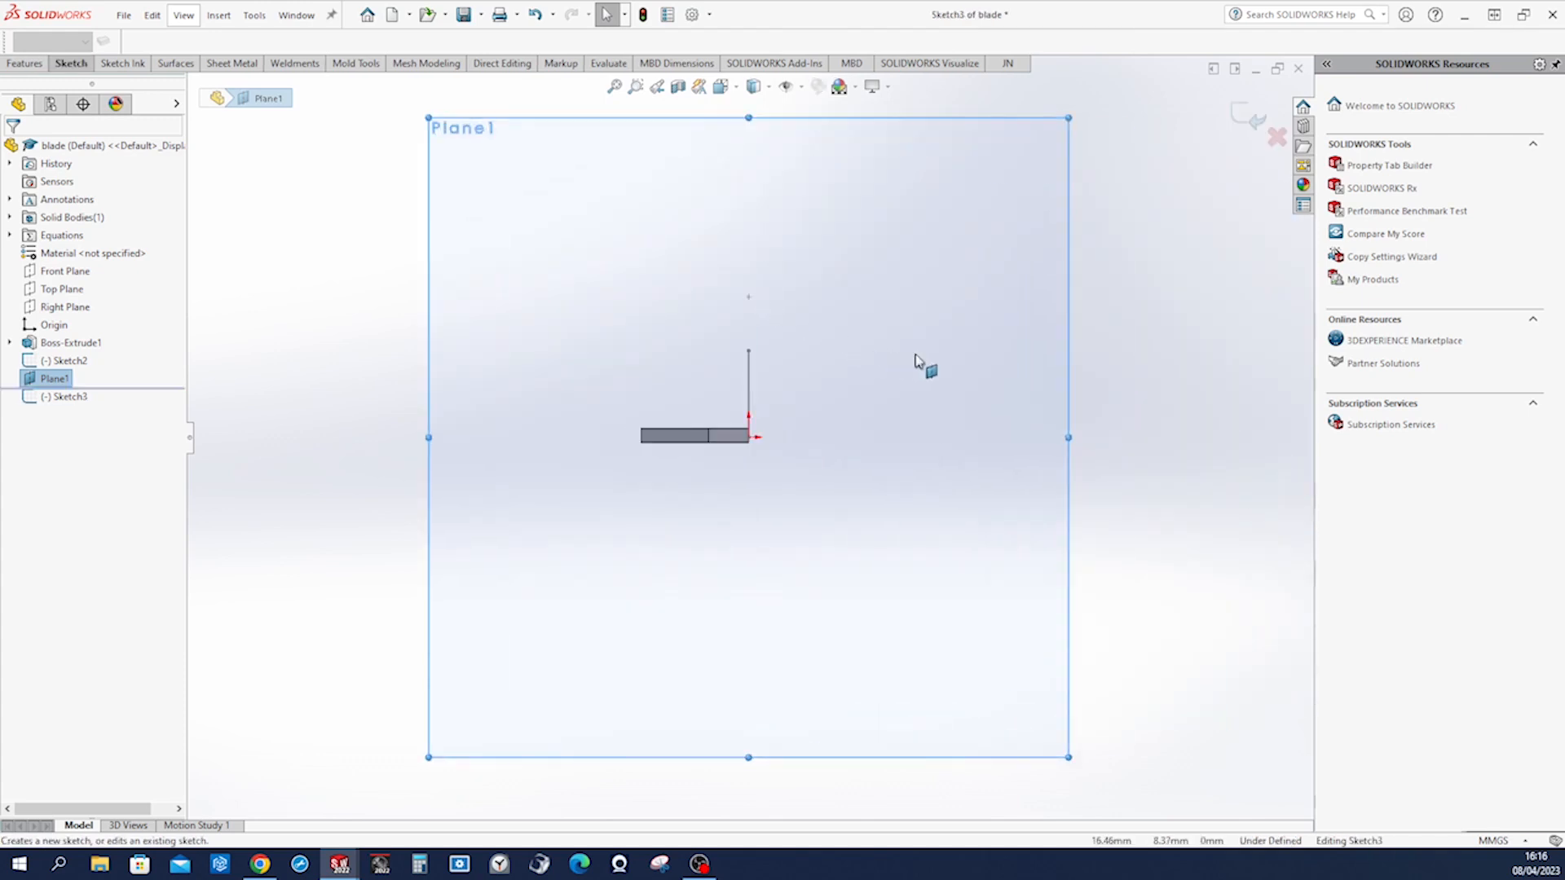
middle_click_drag(1074, 372, 1075, 317)
right_click_drag(1068, 317, 996, 319)
scroll(1023, 357, "down", 10)
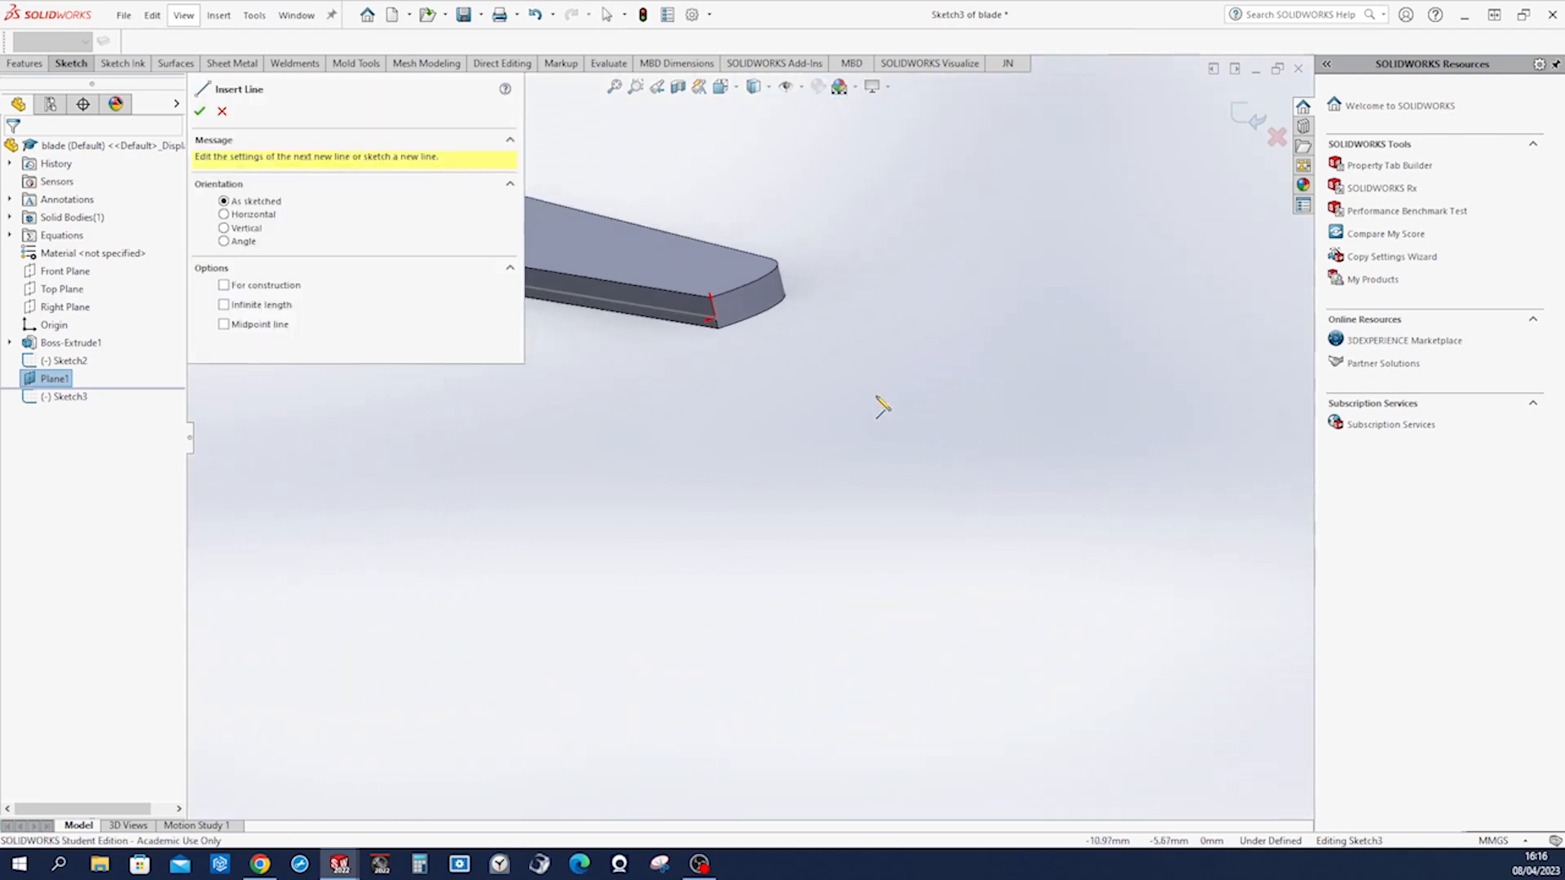
scroll(864, 415, "down", 3)
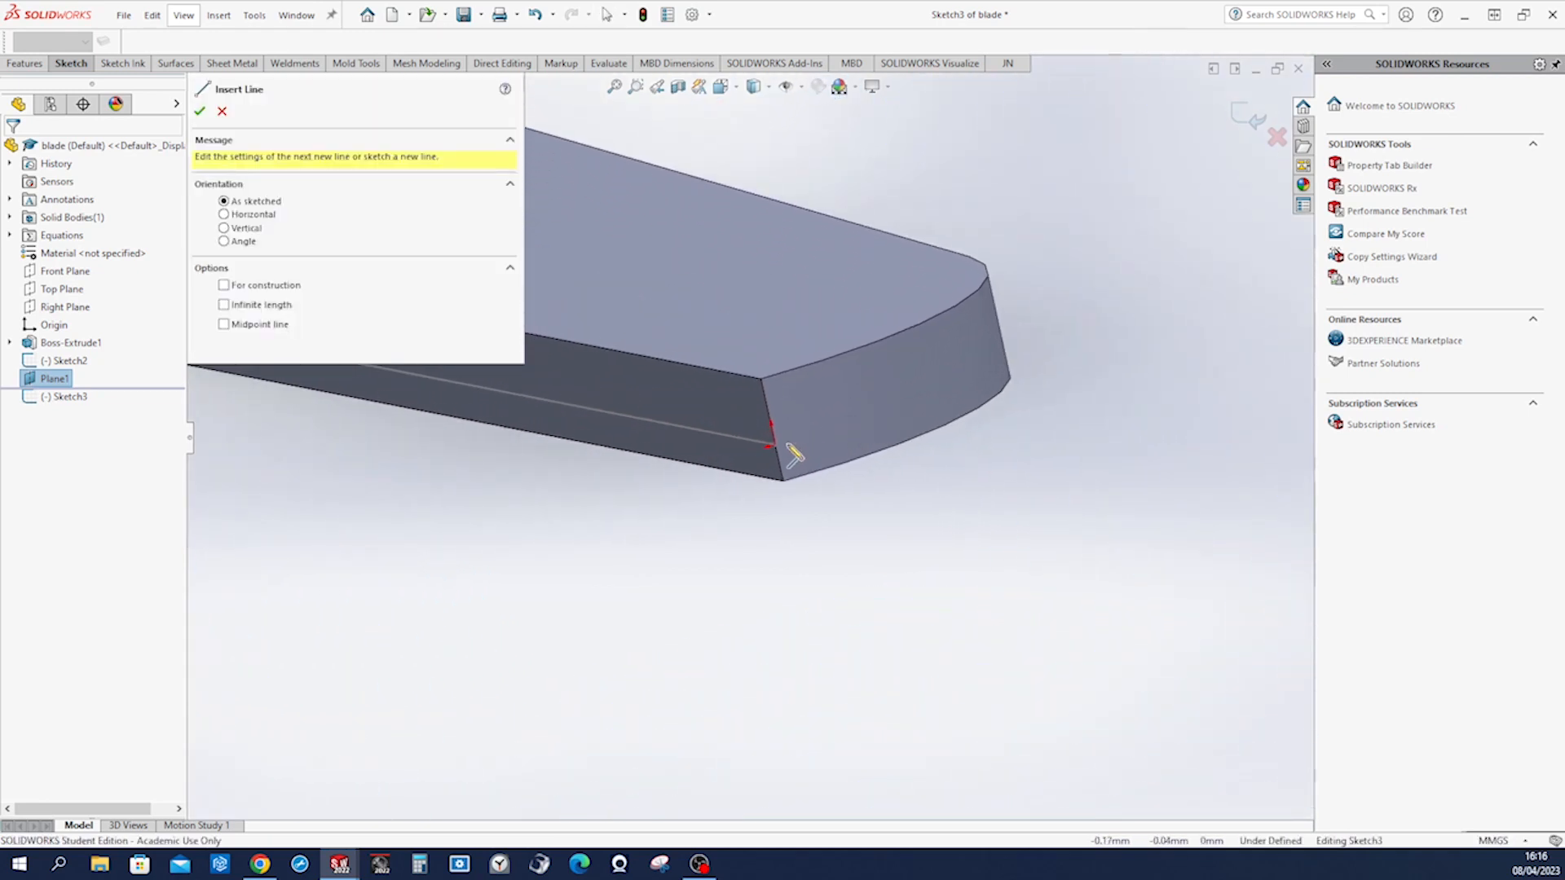
left_click(773, 446)
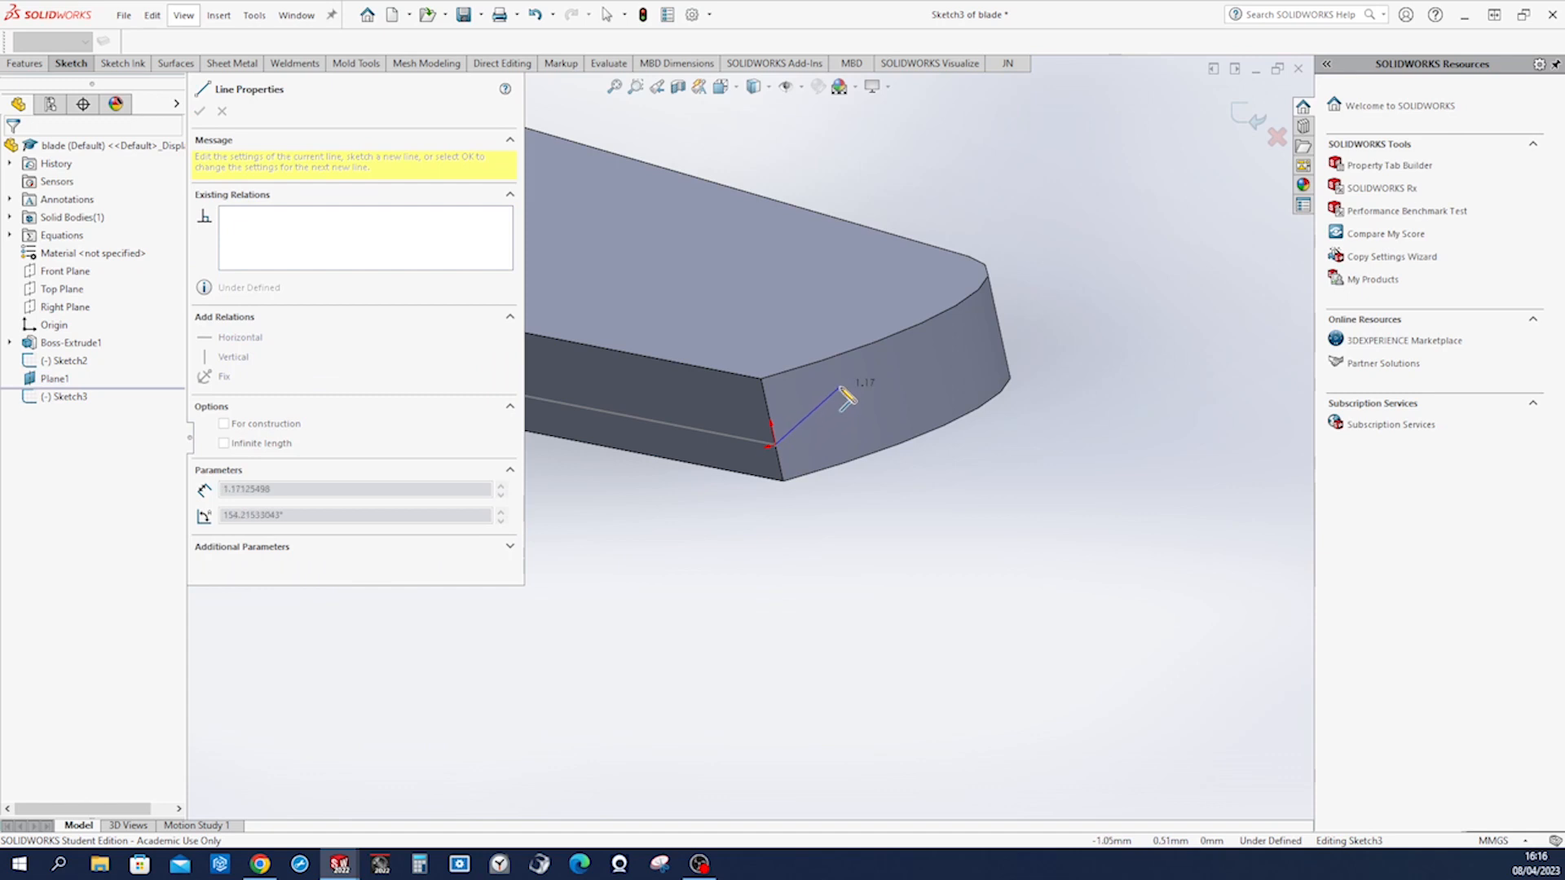
left_click(861, 369)
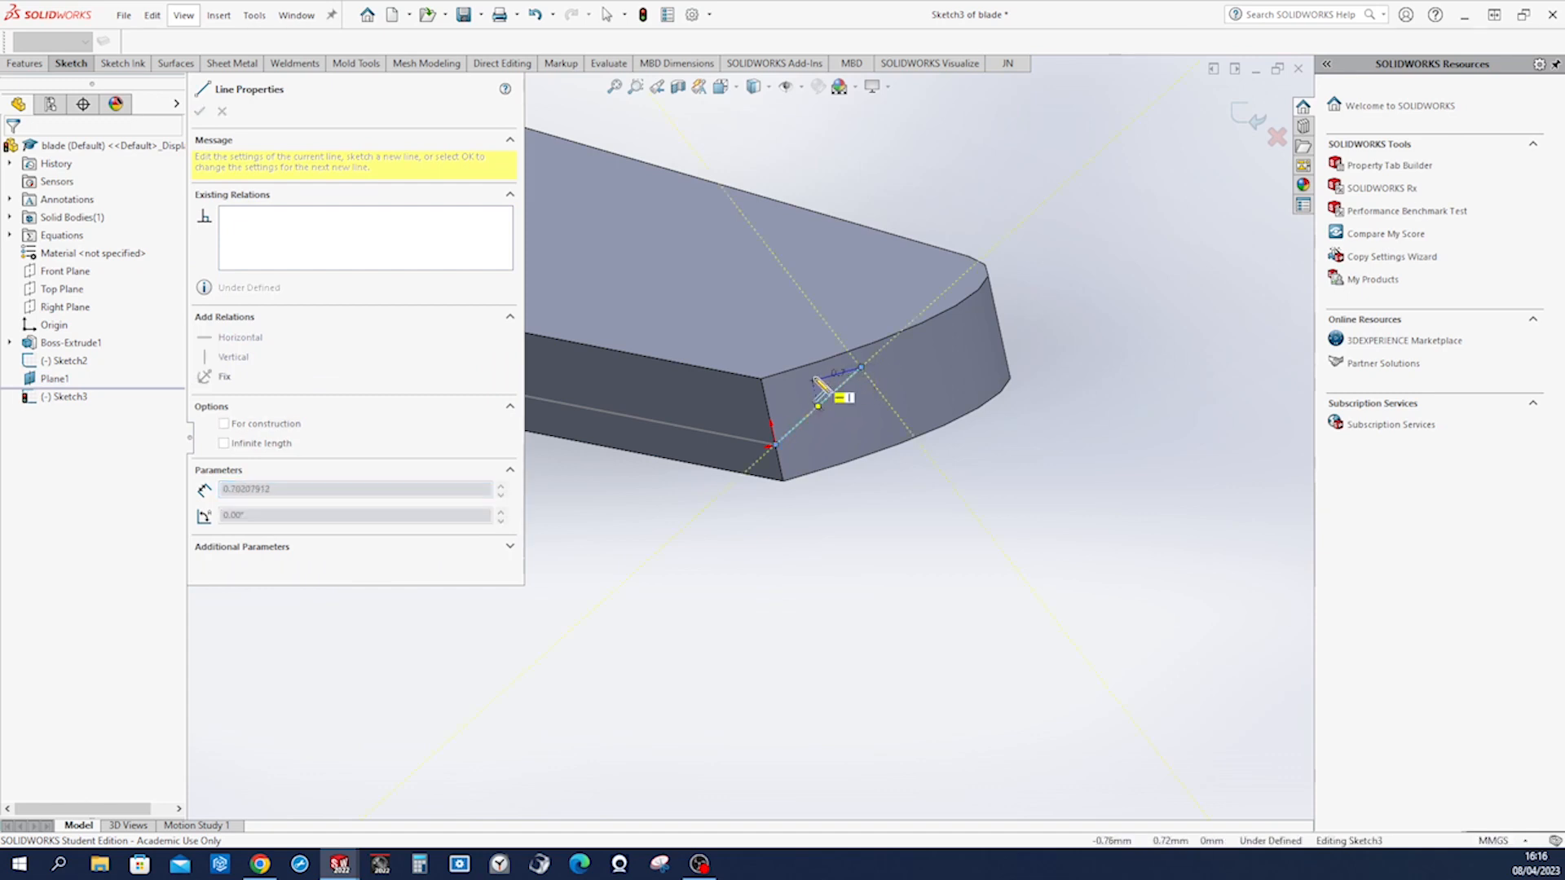
left_click(764, 395)
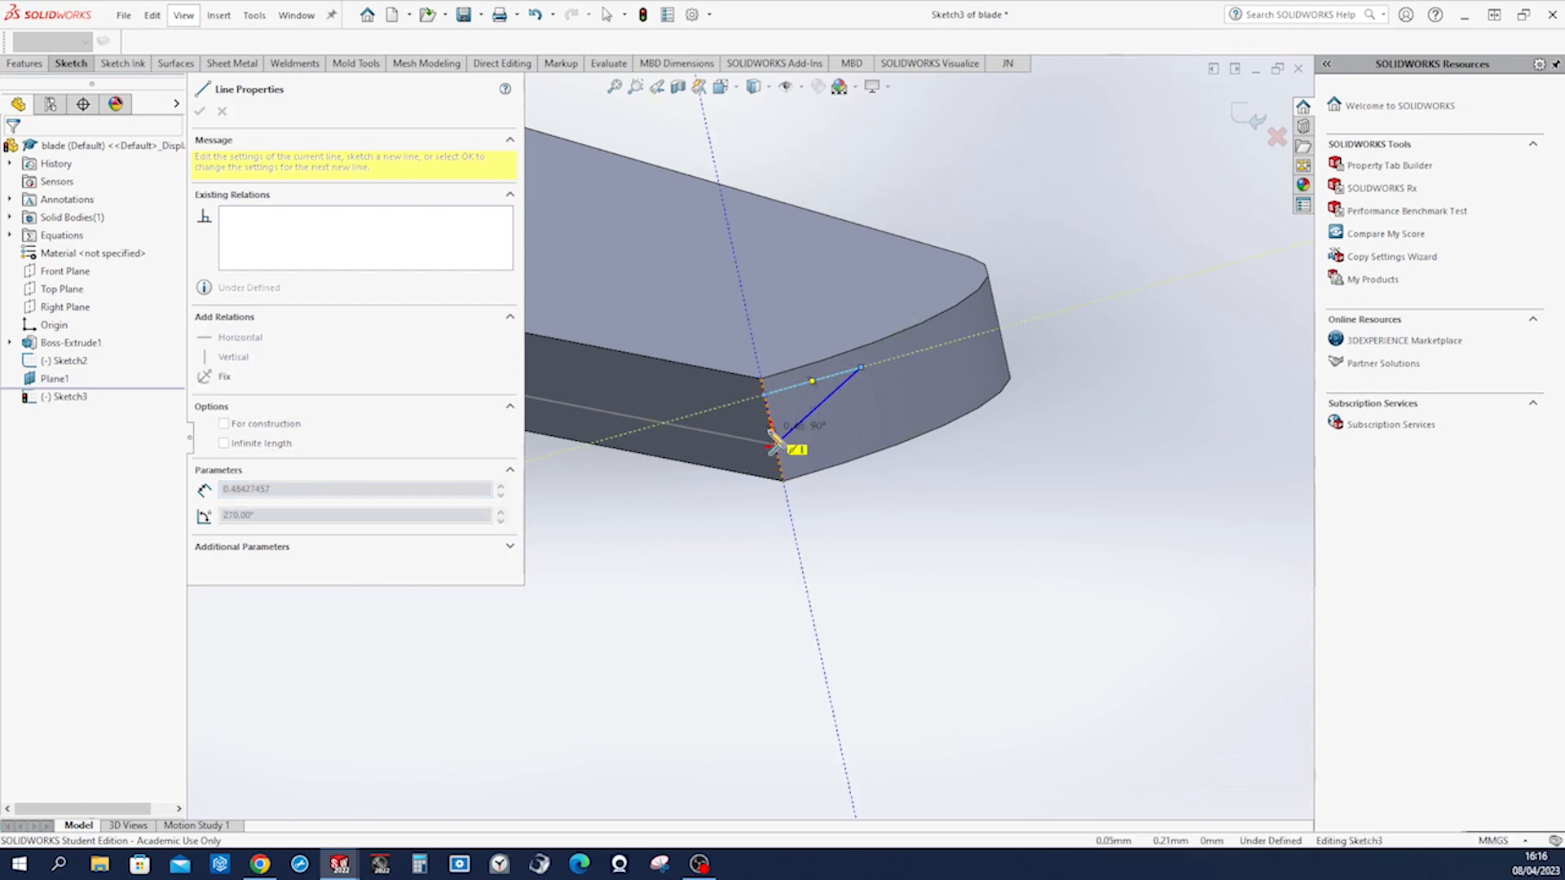
left_click(772, 444)
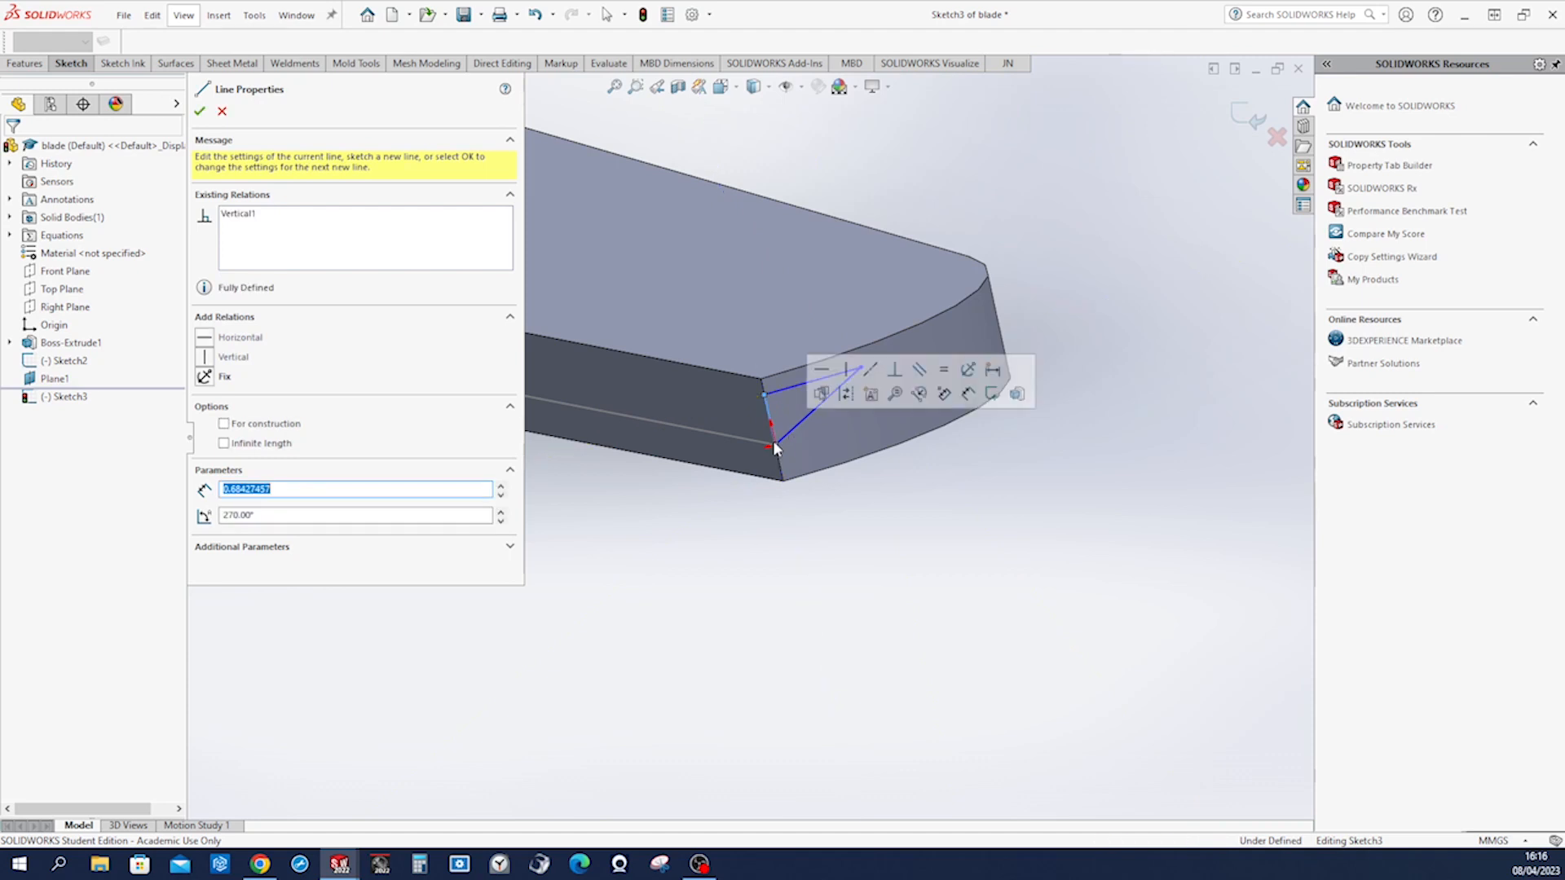
key("Escape")
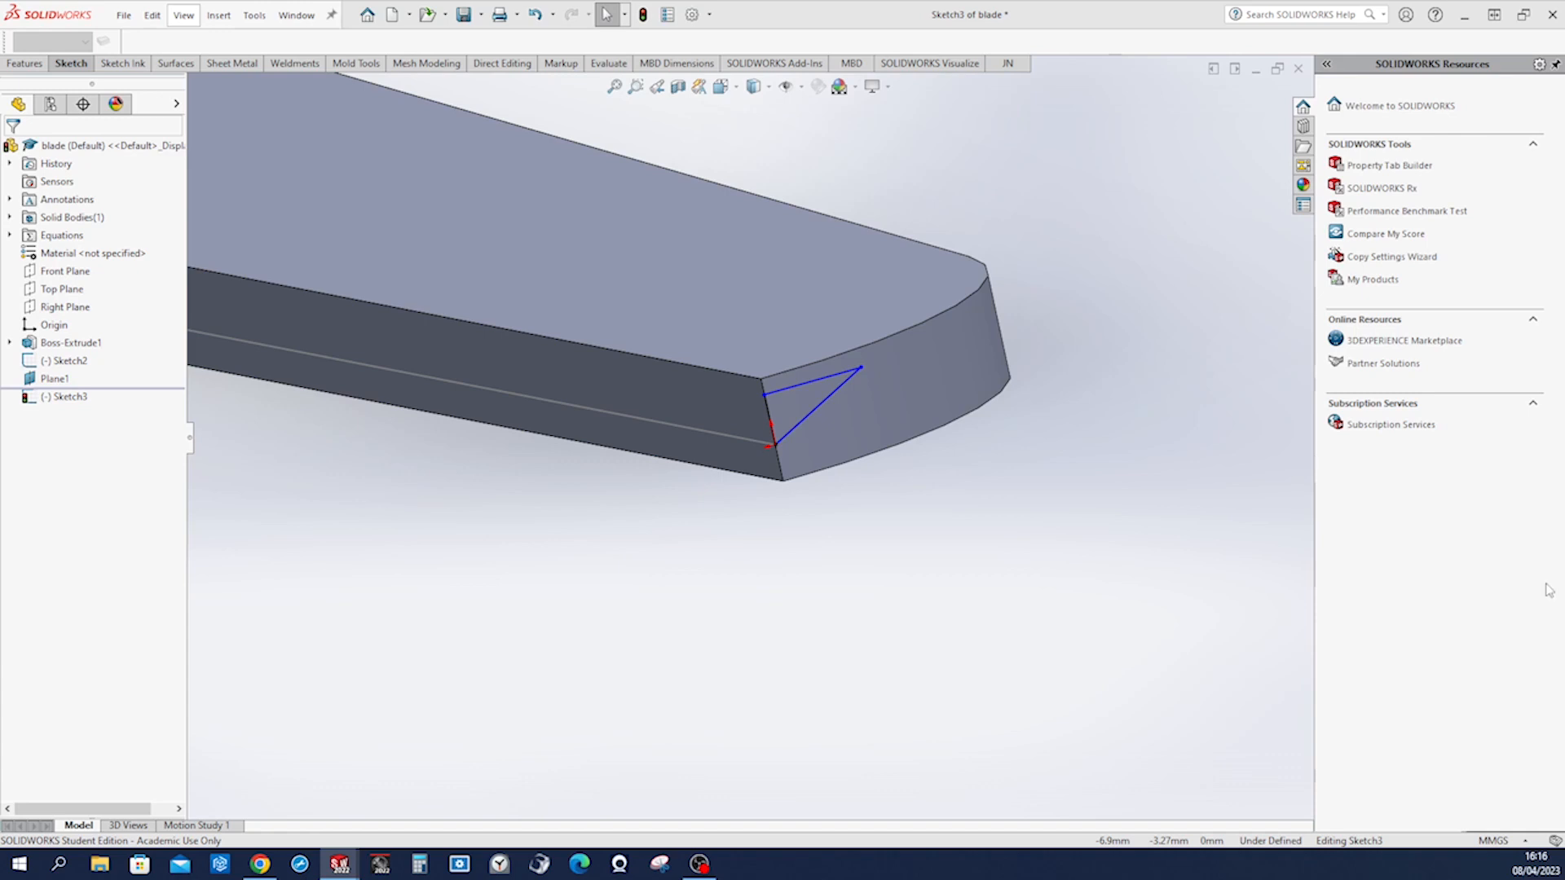
Dimension the angle between the triangle's horizontal and sloped lines as 18°.
left_click(825, 399)
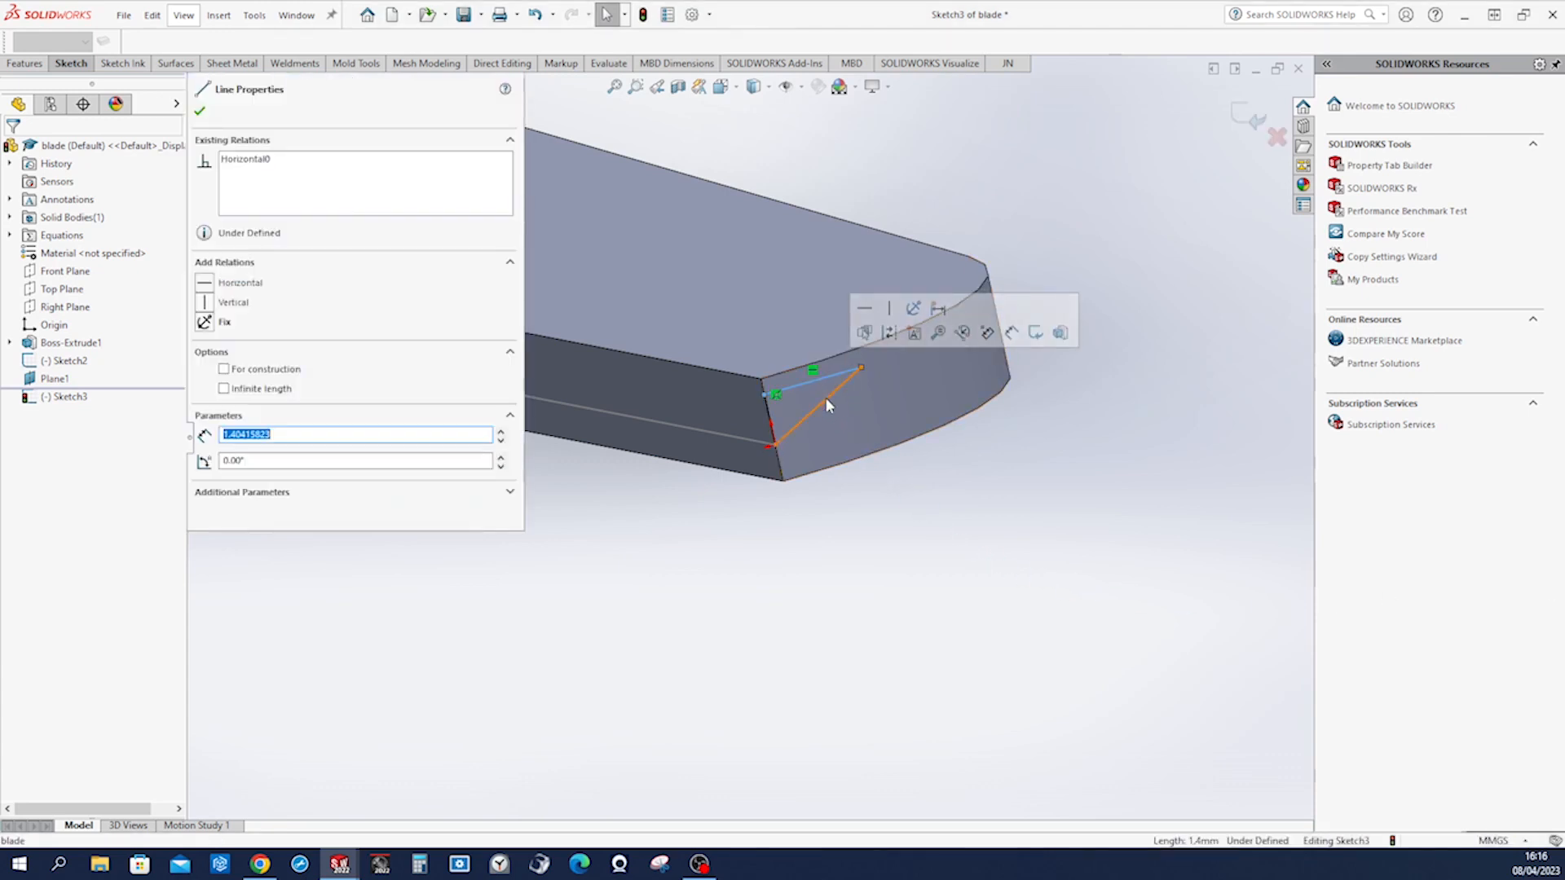
left_click(860, 559)
right_click_drag(863, 562, 856, 489)
left_click(804, 419)
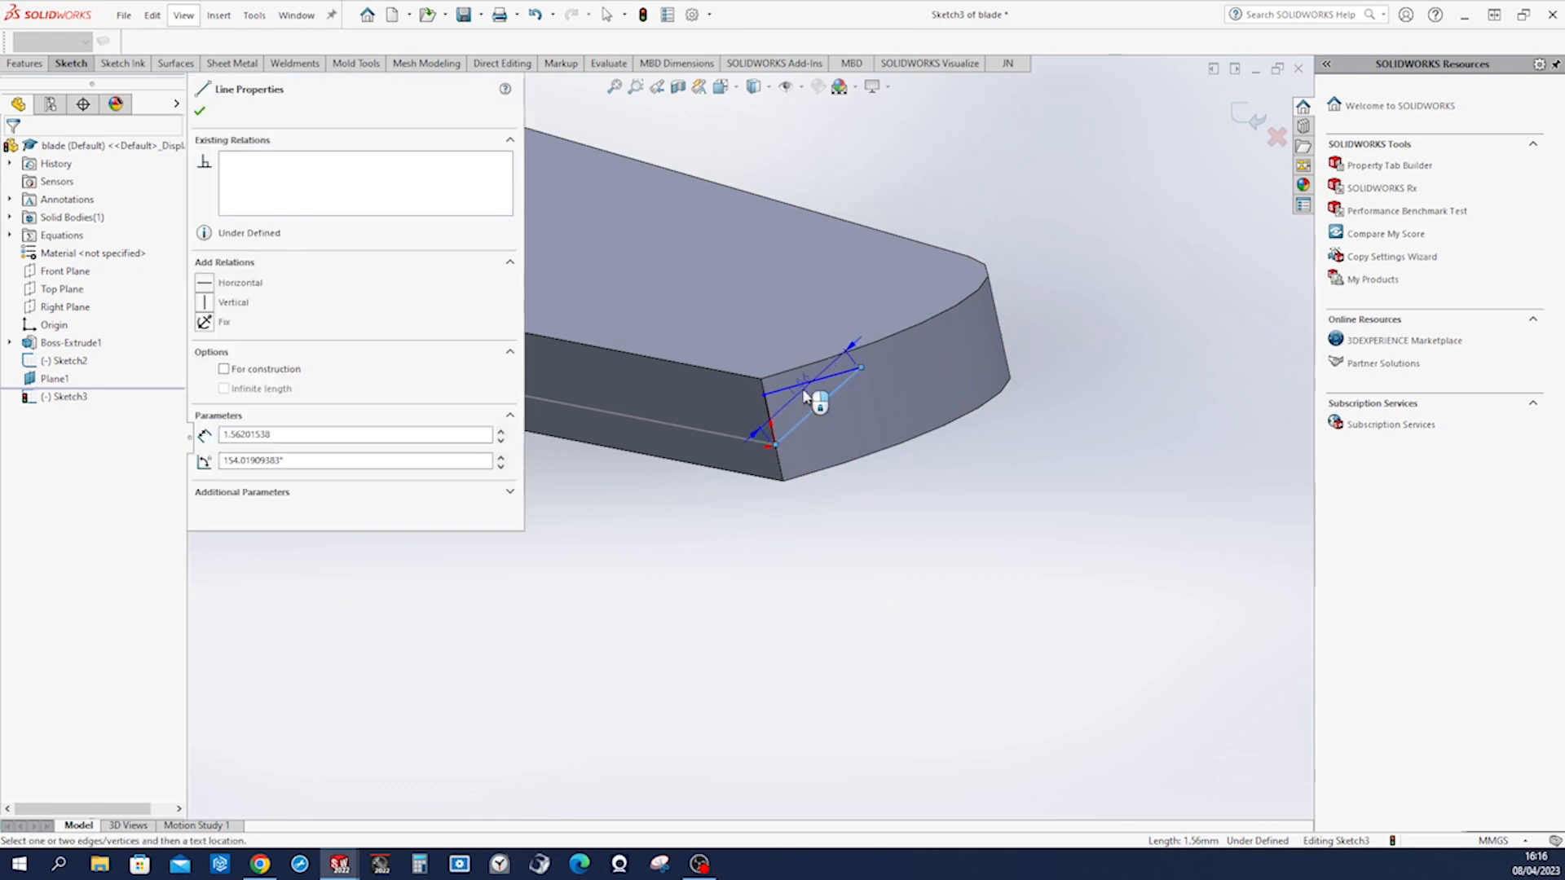
left_click(806, 384)
left_click(731, 466)
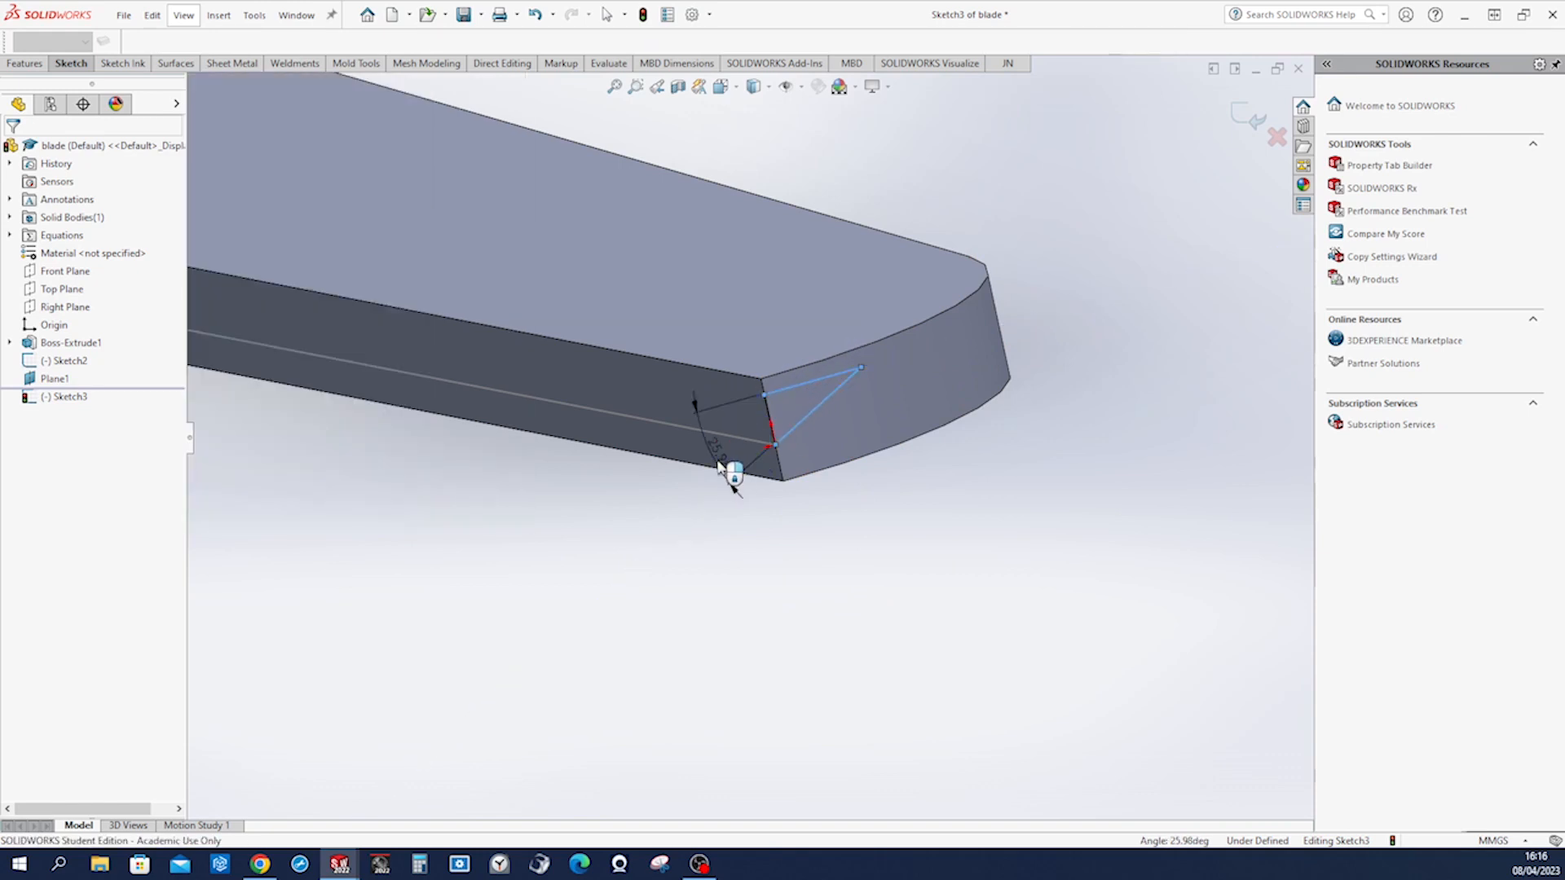
type("18")
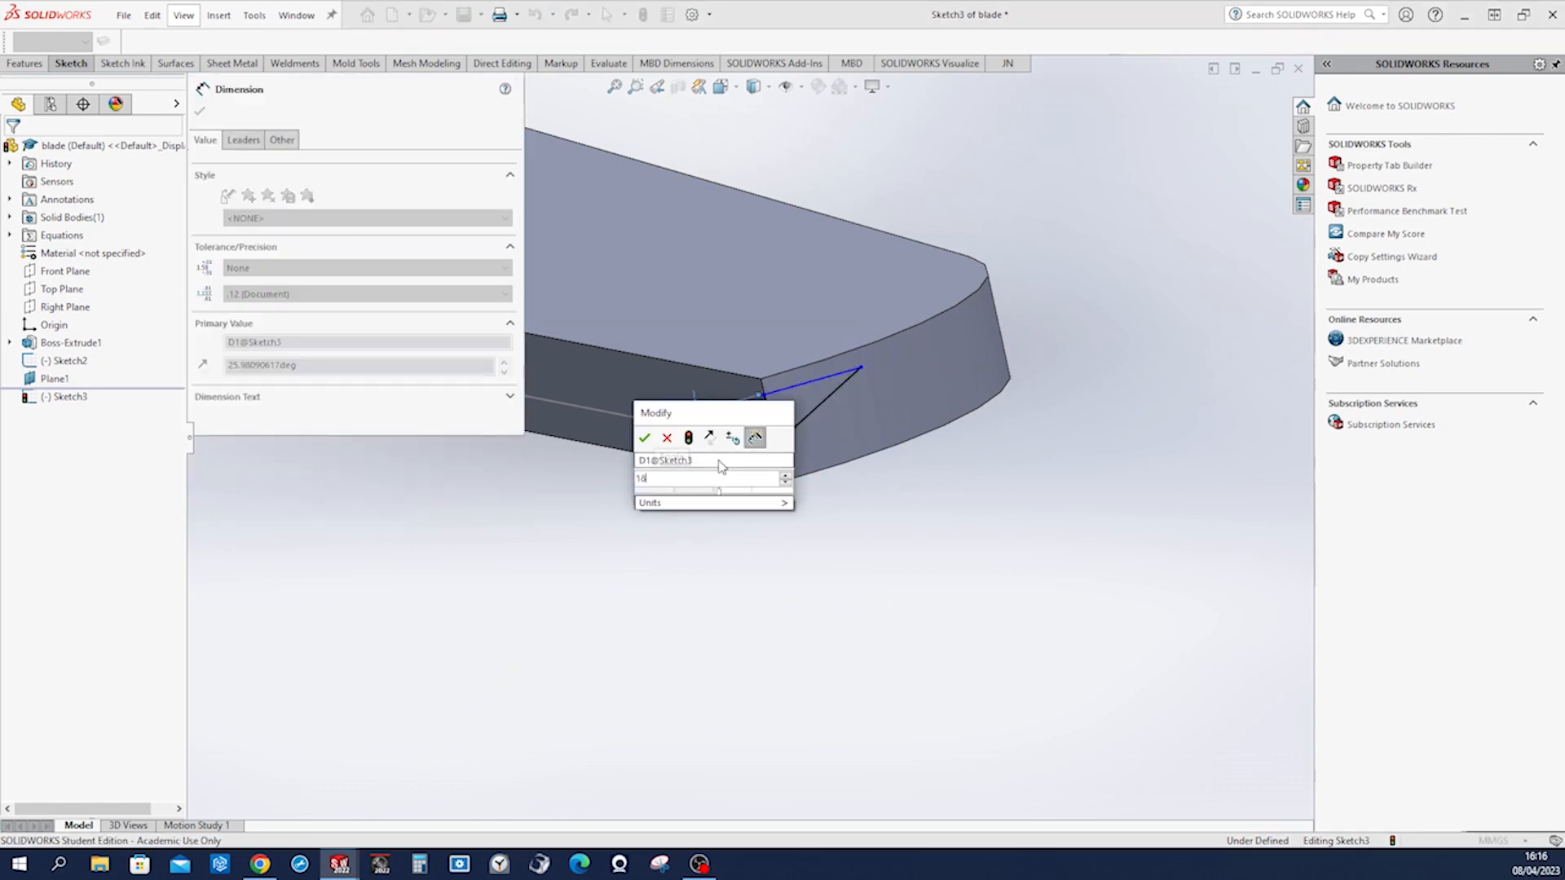
key("Return")
key("Escape")
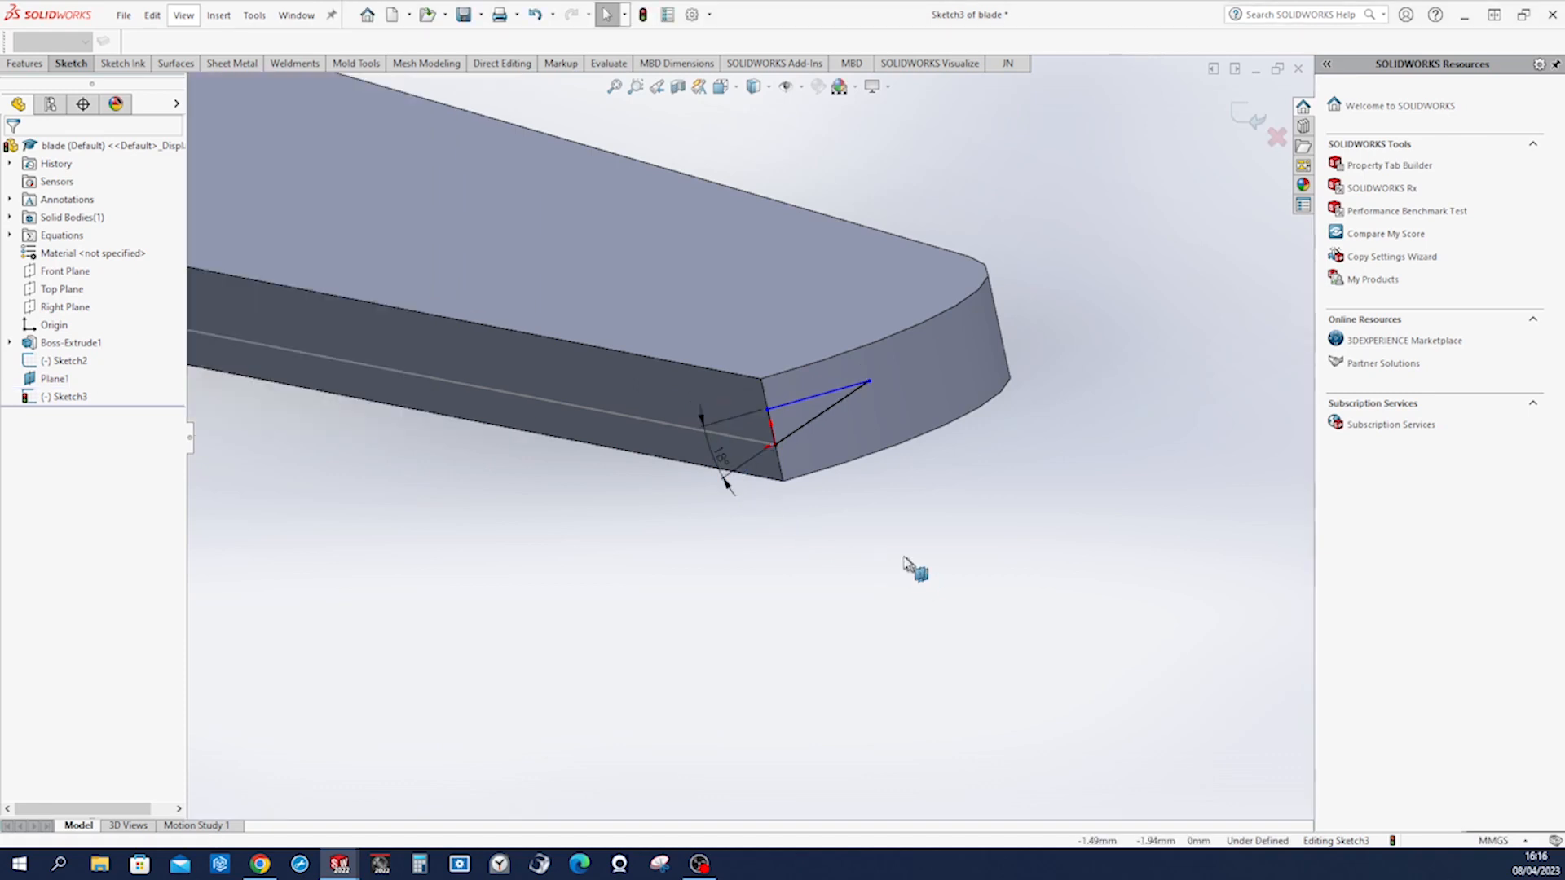
Make the triangle's upper corner on the vertical side coincident with the blade's upper tip vertex and finish the sketch.
left_click(768, 409)
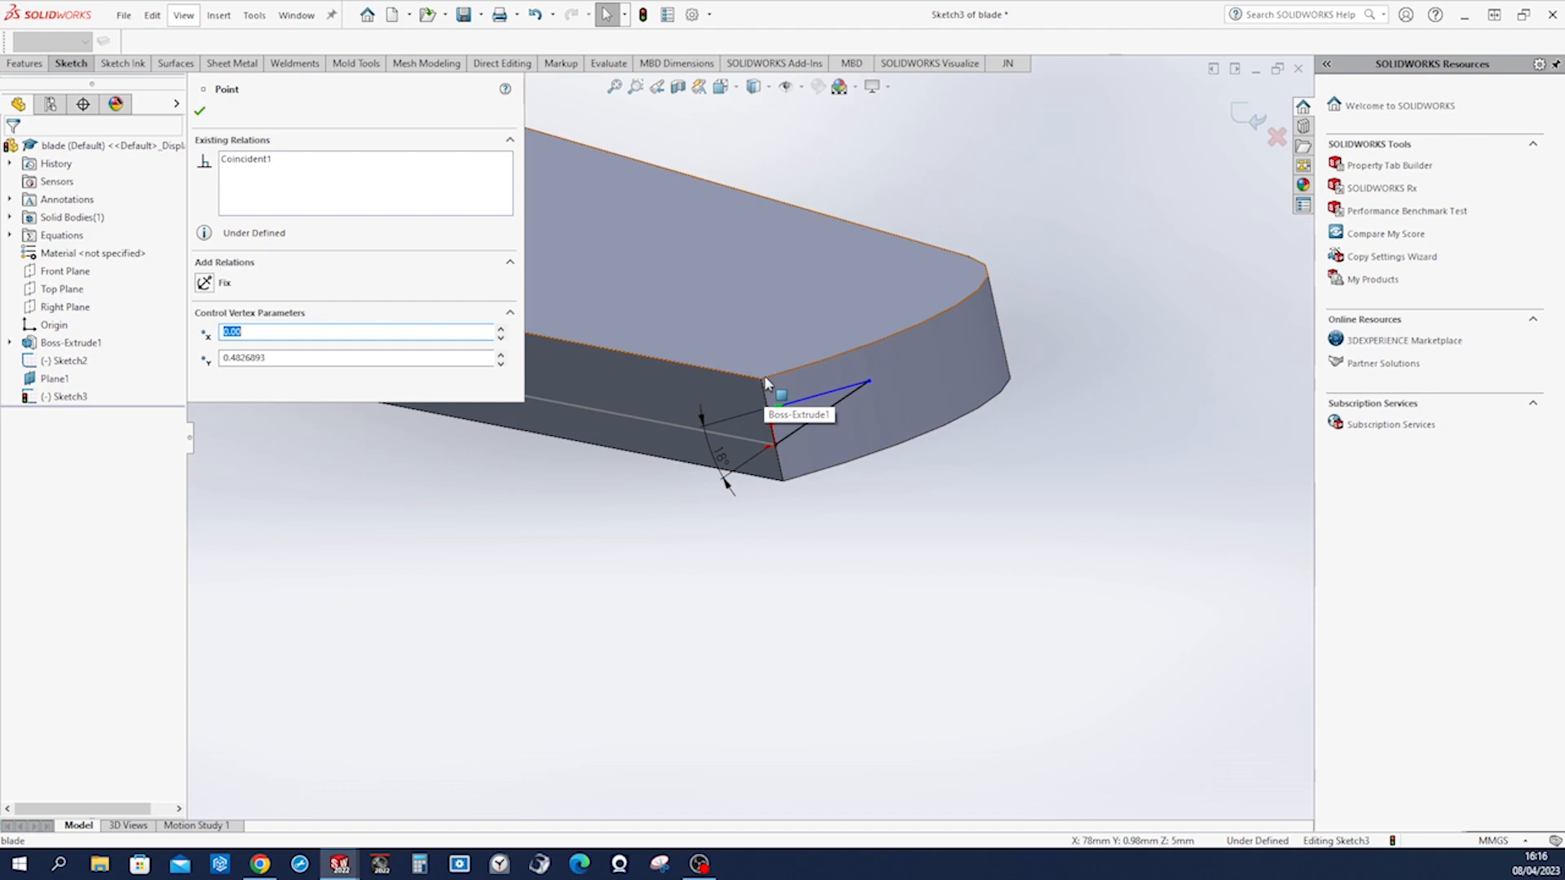
left_click(762, 377, "ctrl")
left_click(947, 526)
scroll(961, 553, "down", 6)
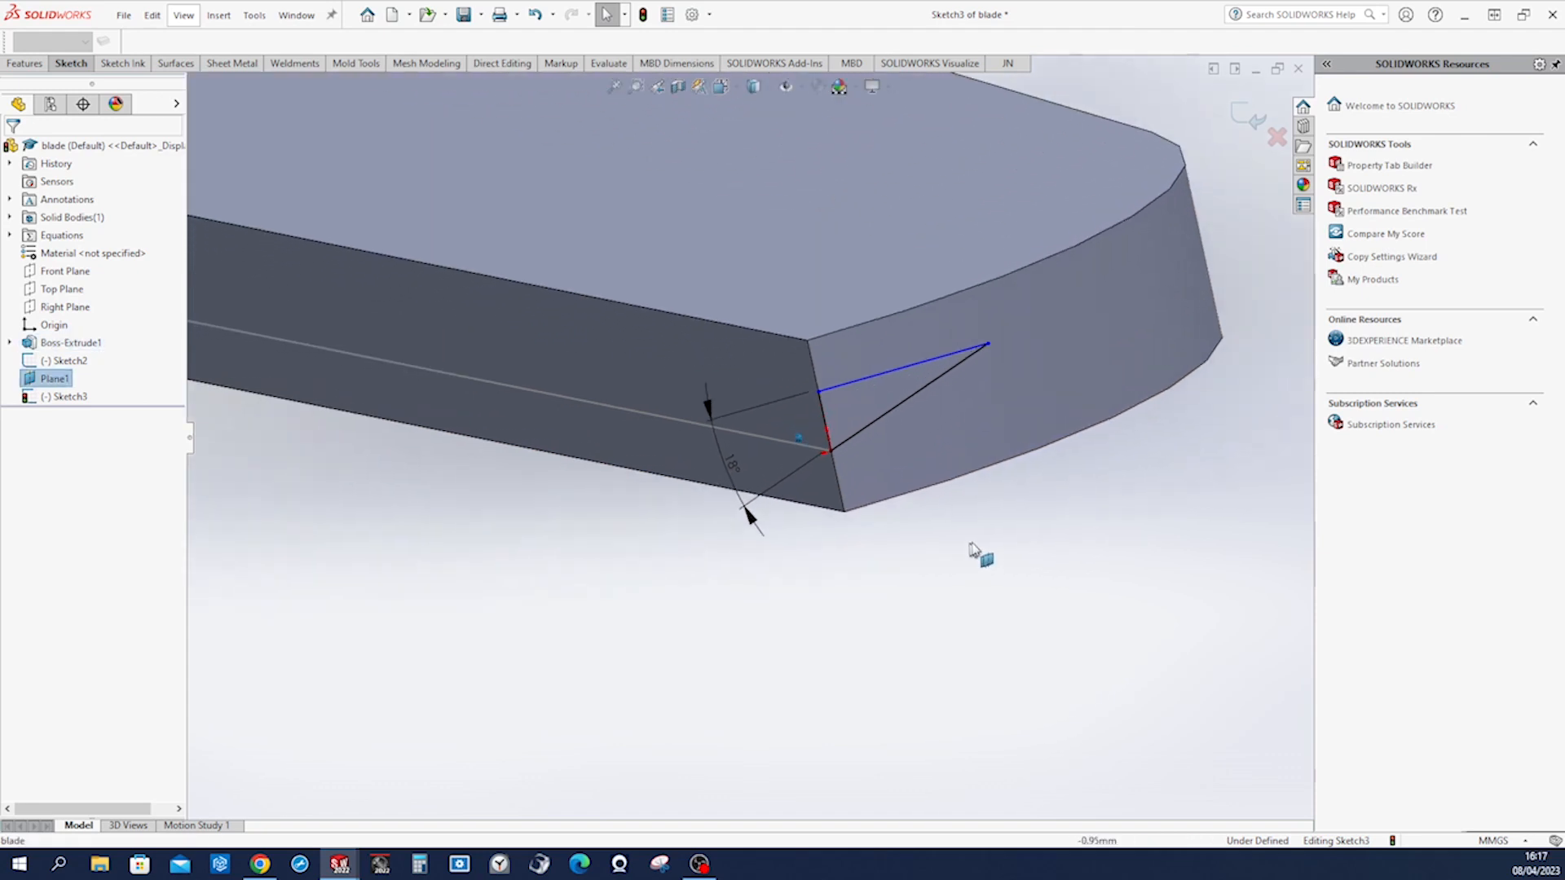
left_click(662, 373)
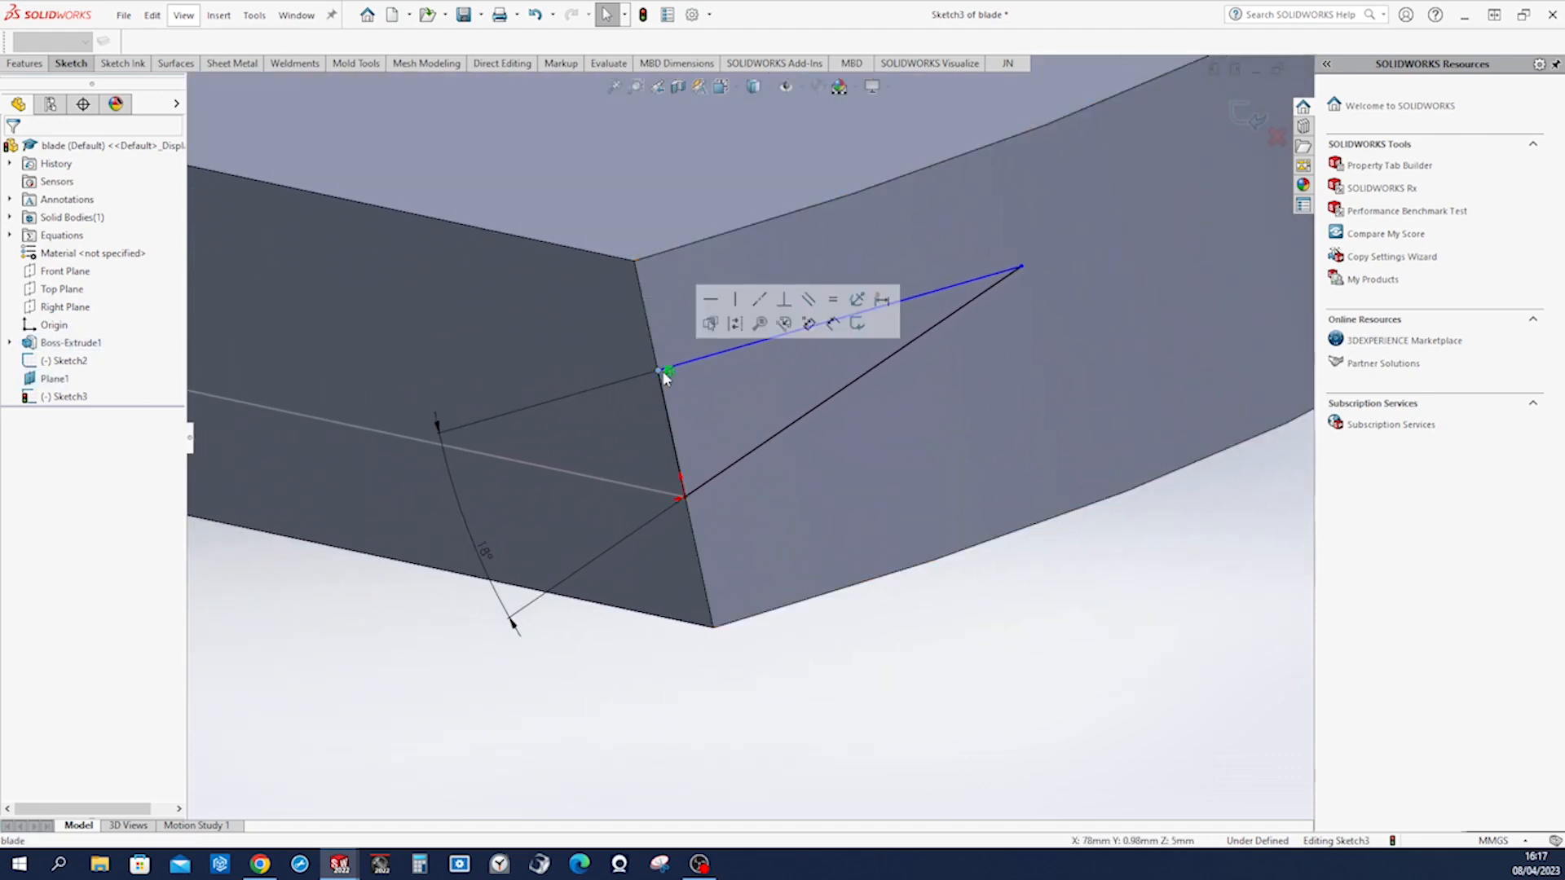
left_click(635, 262, "ctrl")
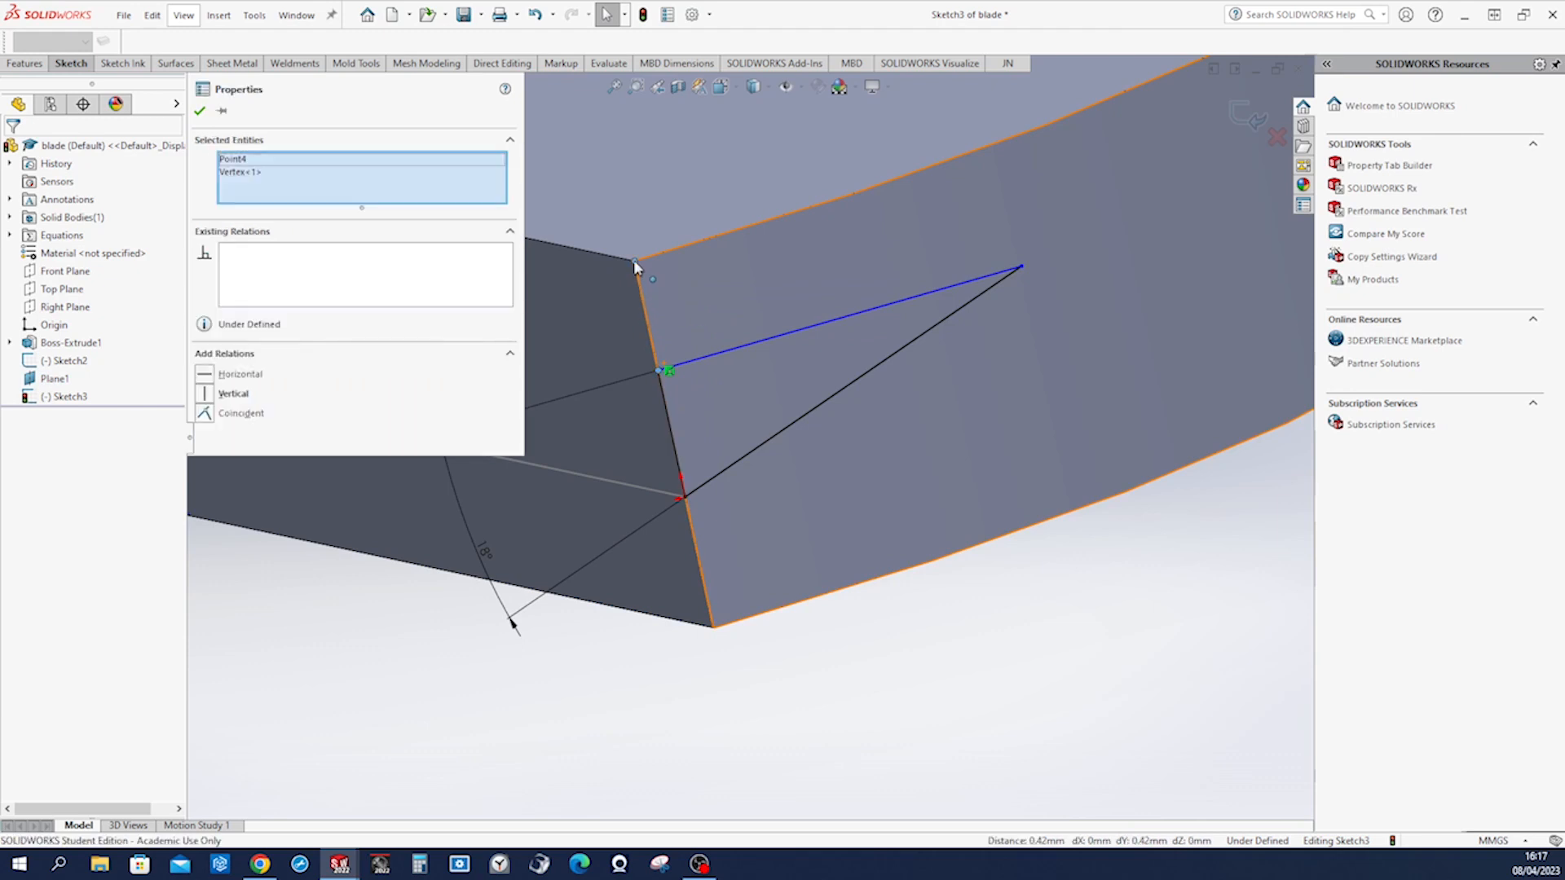
left_click(730, 190)
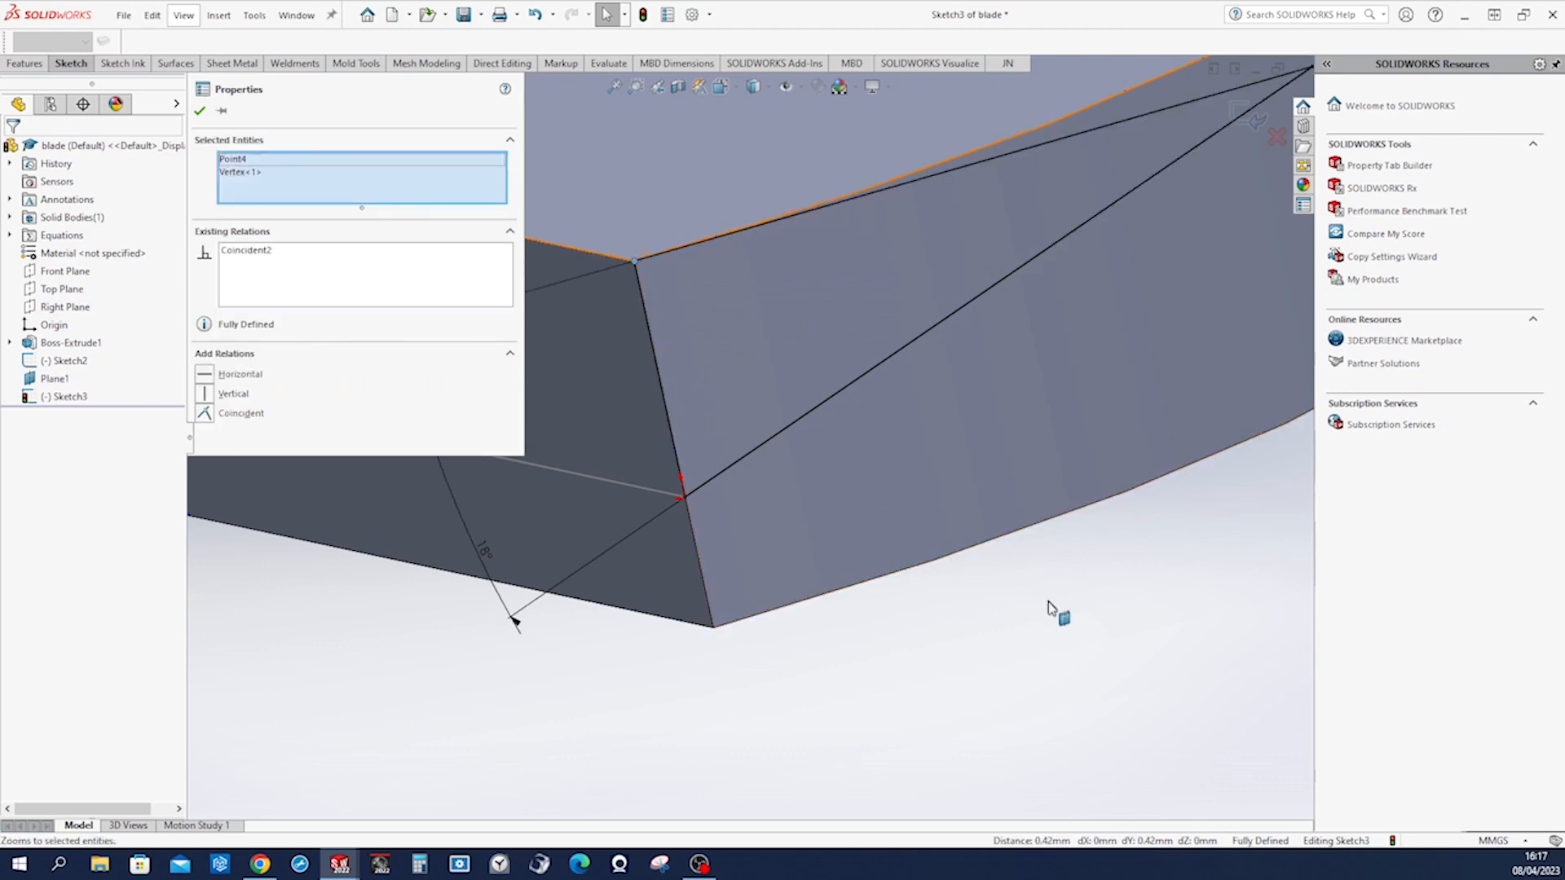
scroll(1059, 620, "up", 5)
left_click(1242, 117)
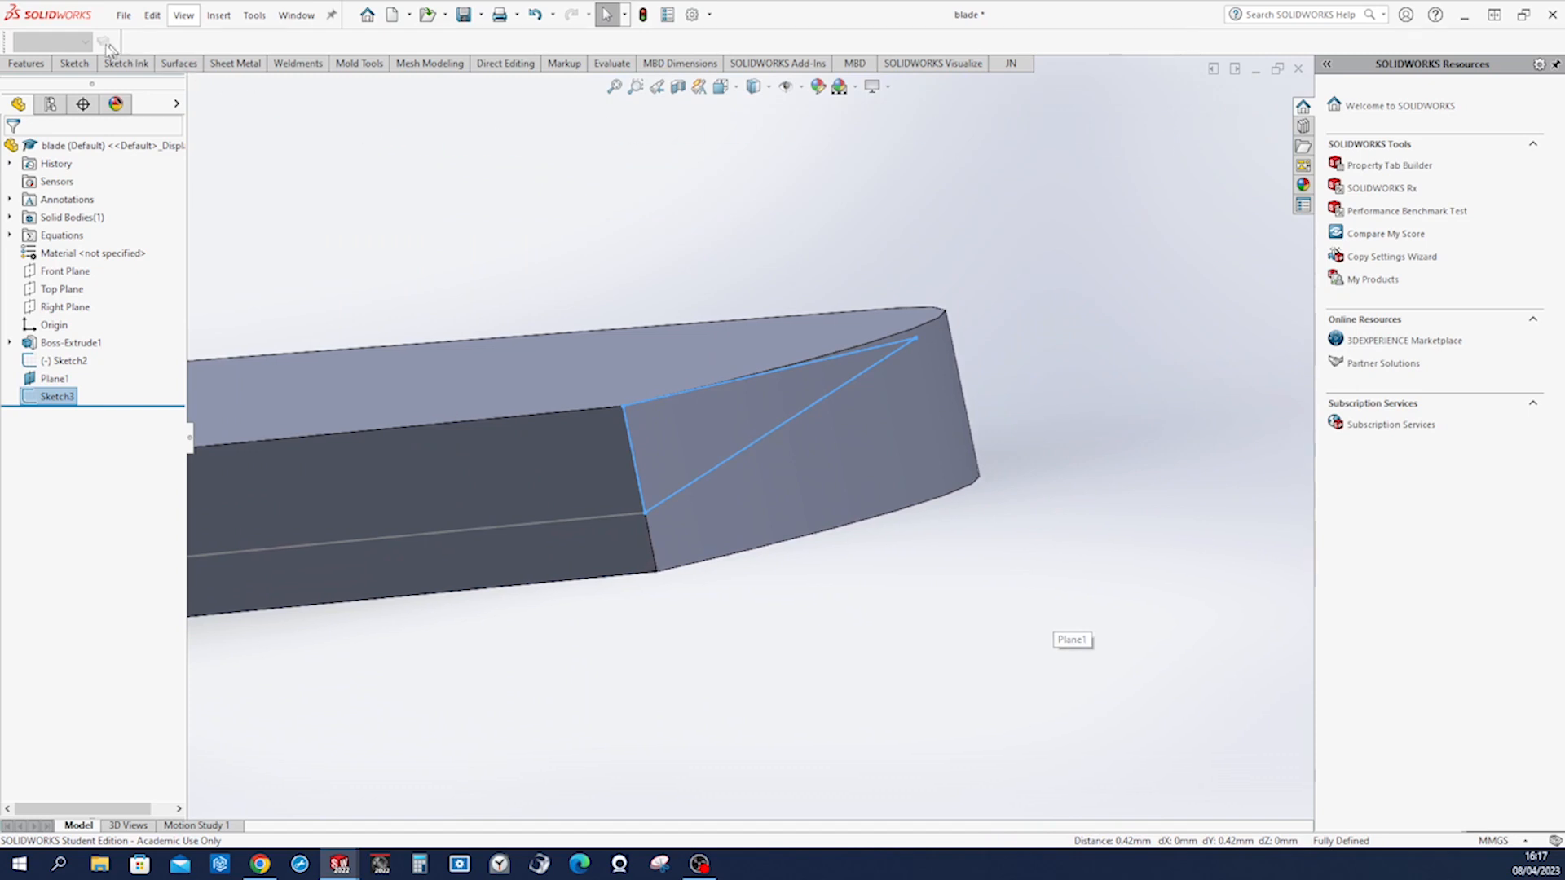
Create a Swept Cut using the triangle sketch as the profile and the line-and-arc sketch on the side face as the path.
left_click(41, 65)
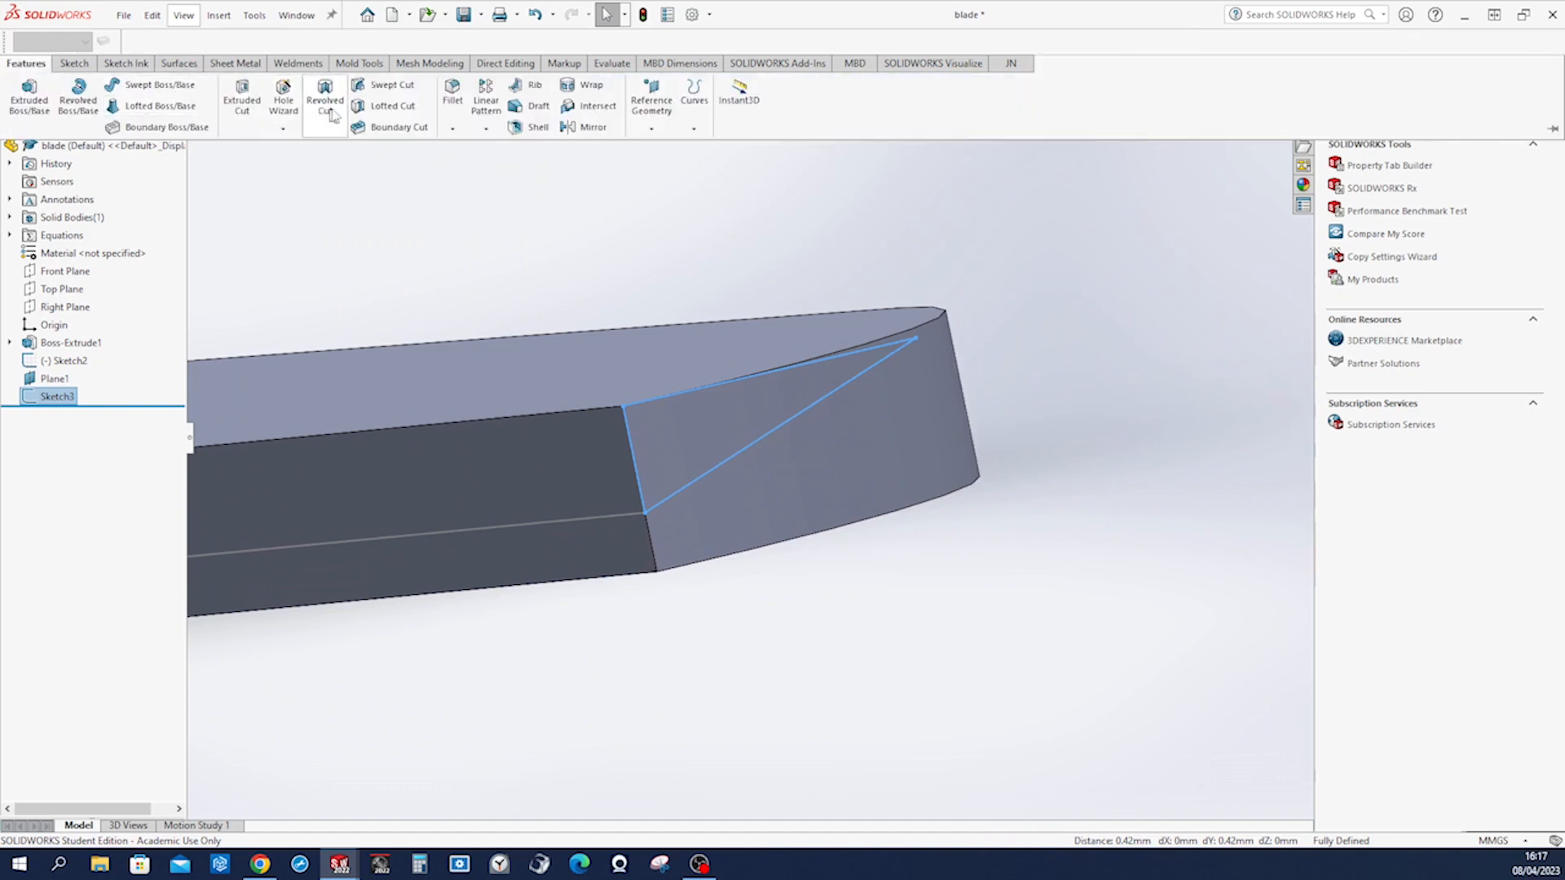
left_click(383, 86)
scroll(810, 223, "up", 1)
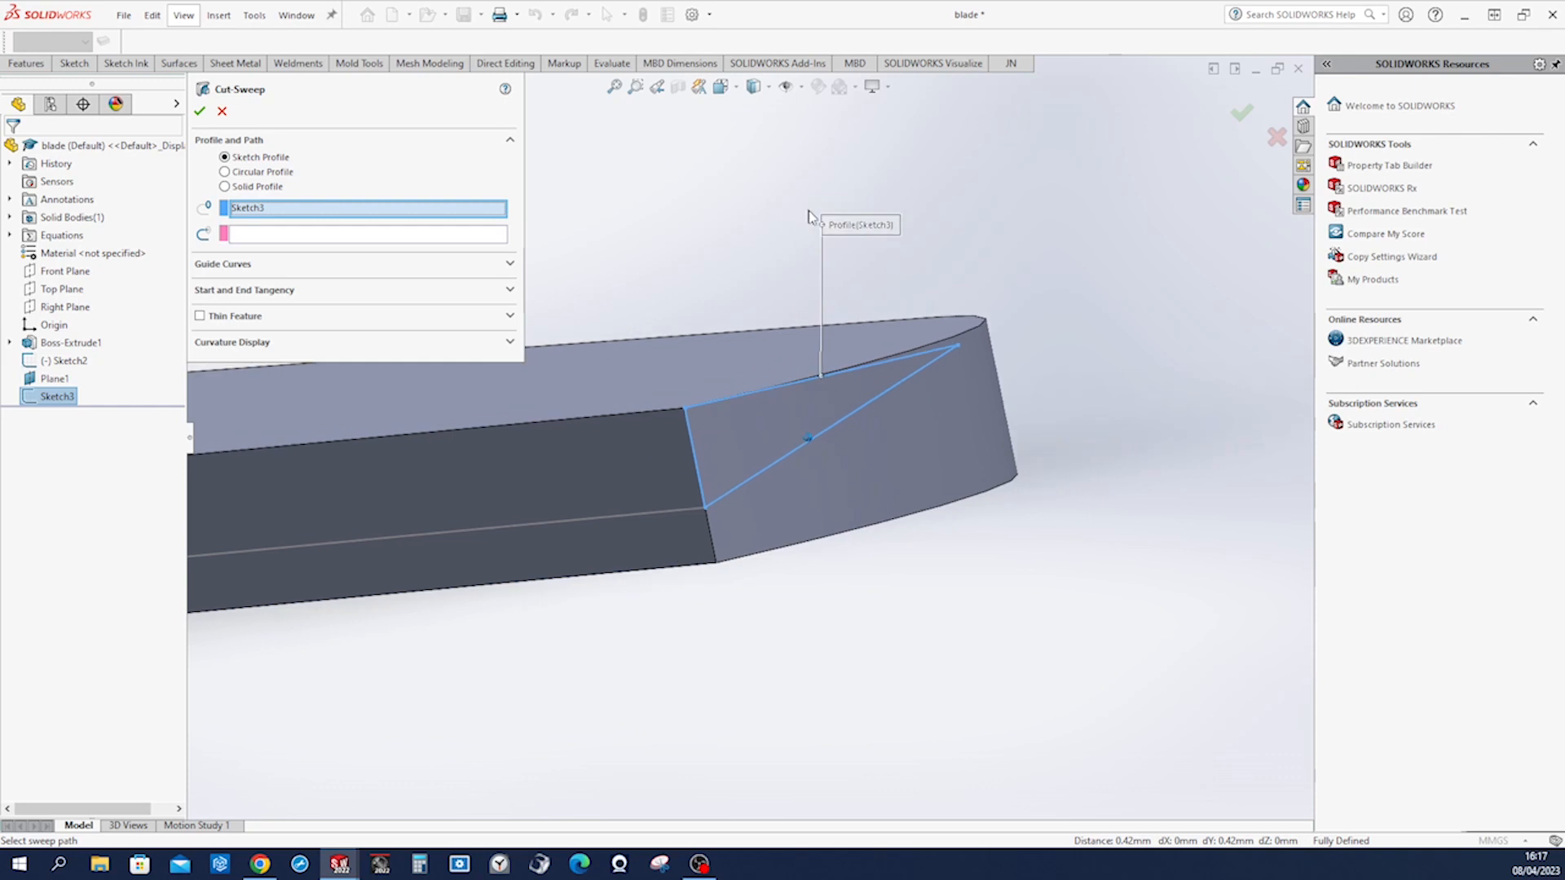
scroll(628, 326, "up", 2)
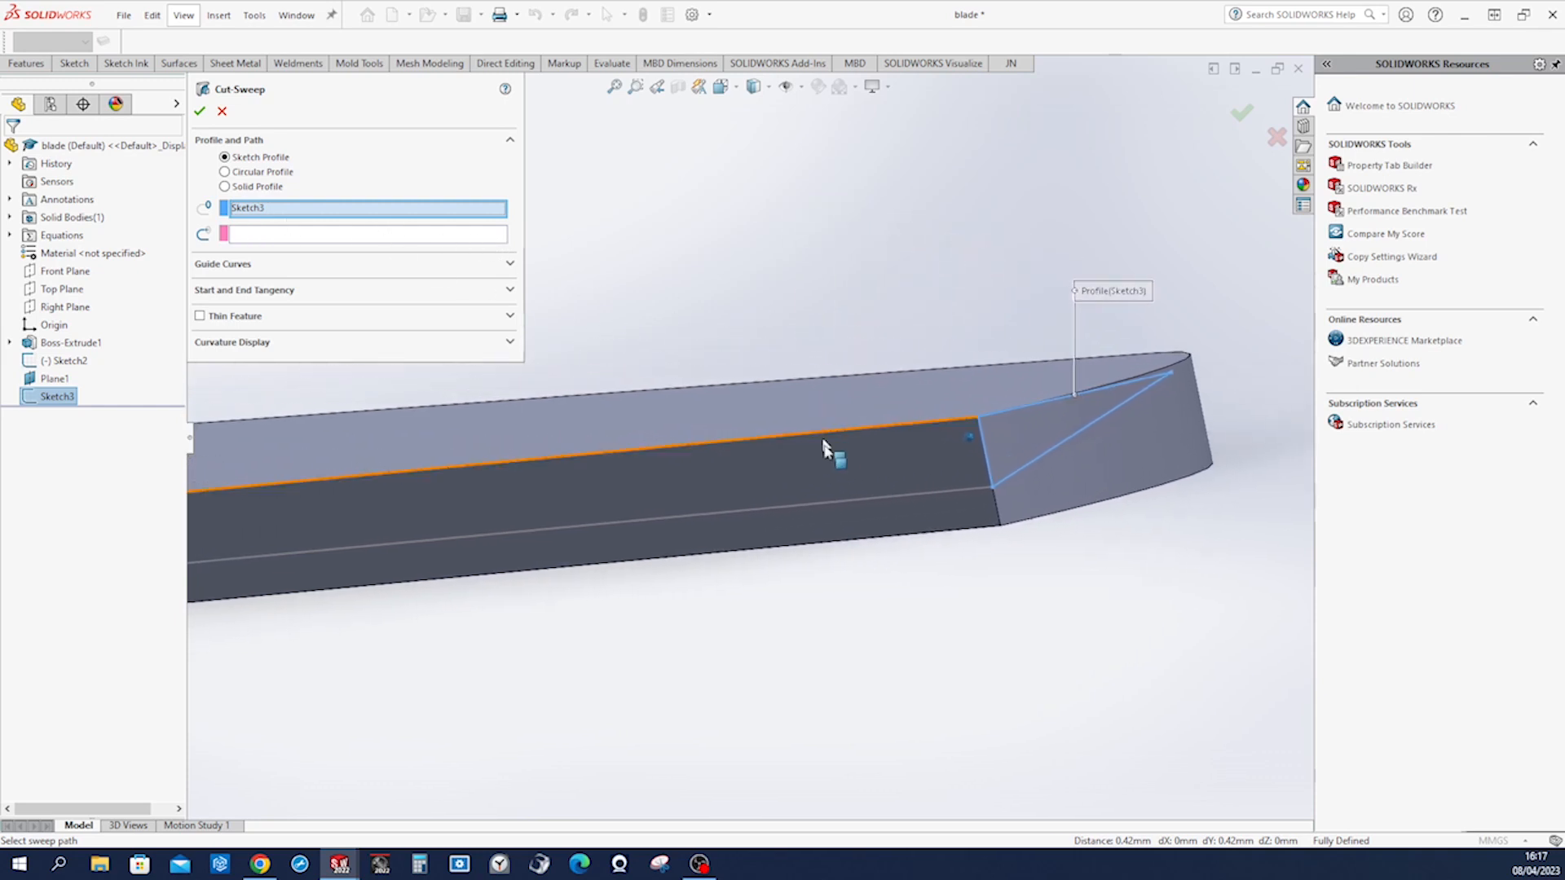
left_click(356, 239)
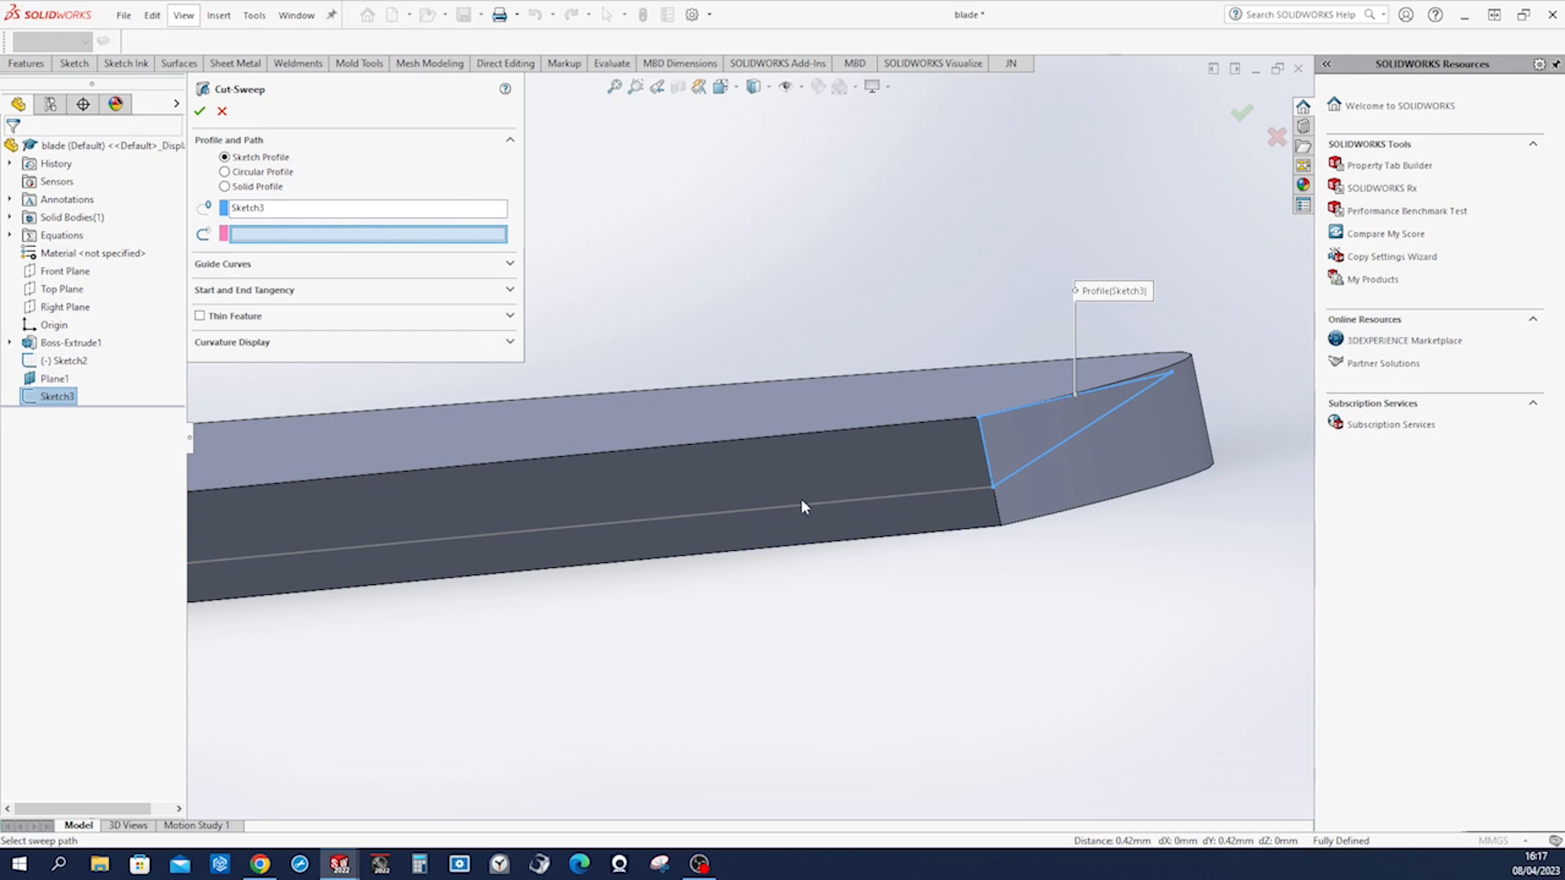
left_click(802, 507)
middle_click_drag(811, 513, 683, 391)
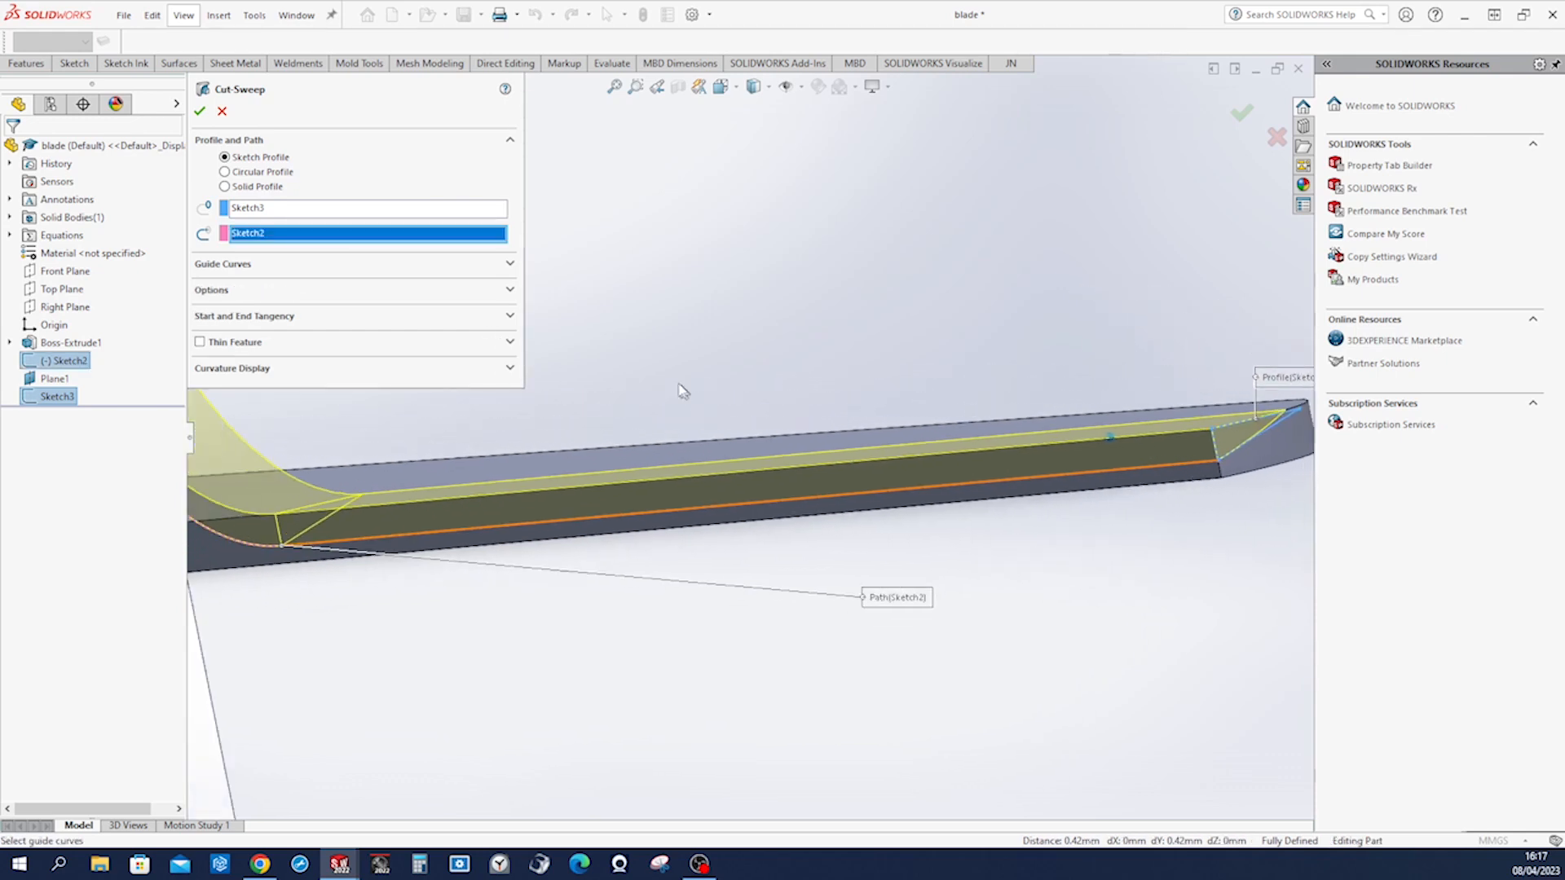
scroll(683, 391, "up", 2)
left_click(199, 115)
middle_click_drag(447, 198, 751, 269)
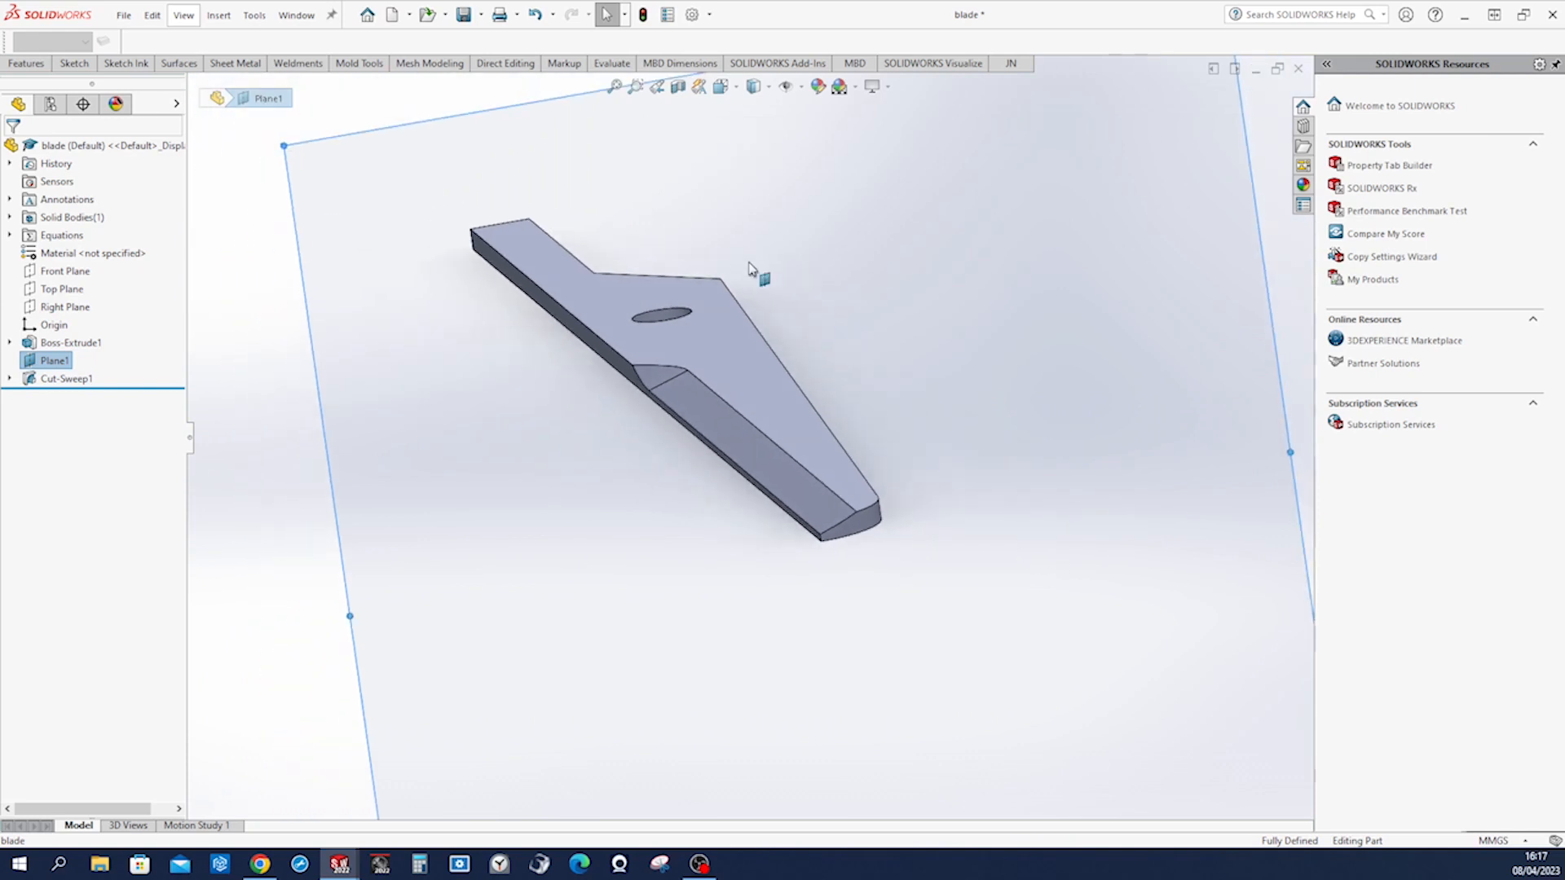
Hide the reference plane at the blade tip.
right_click(65, 362)
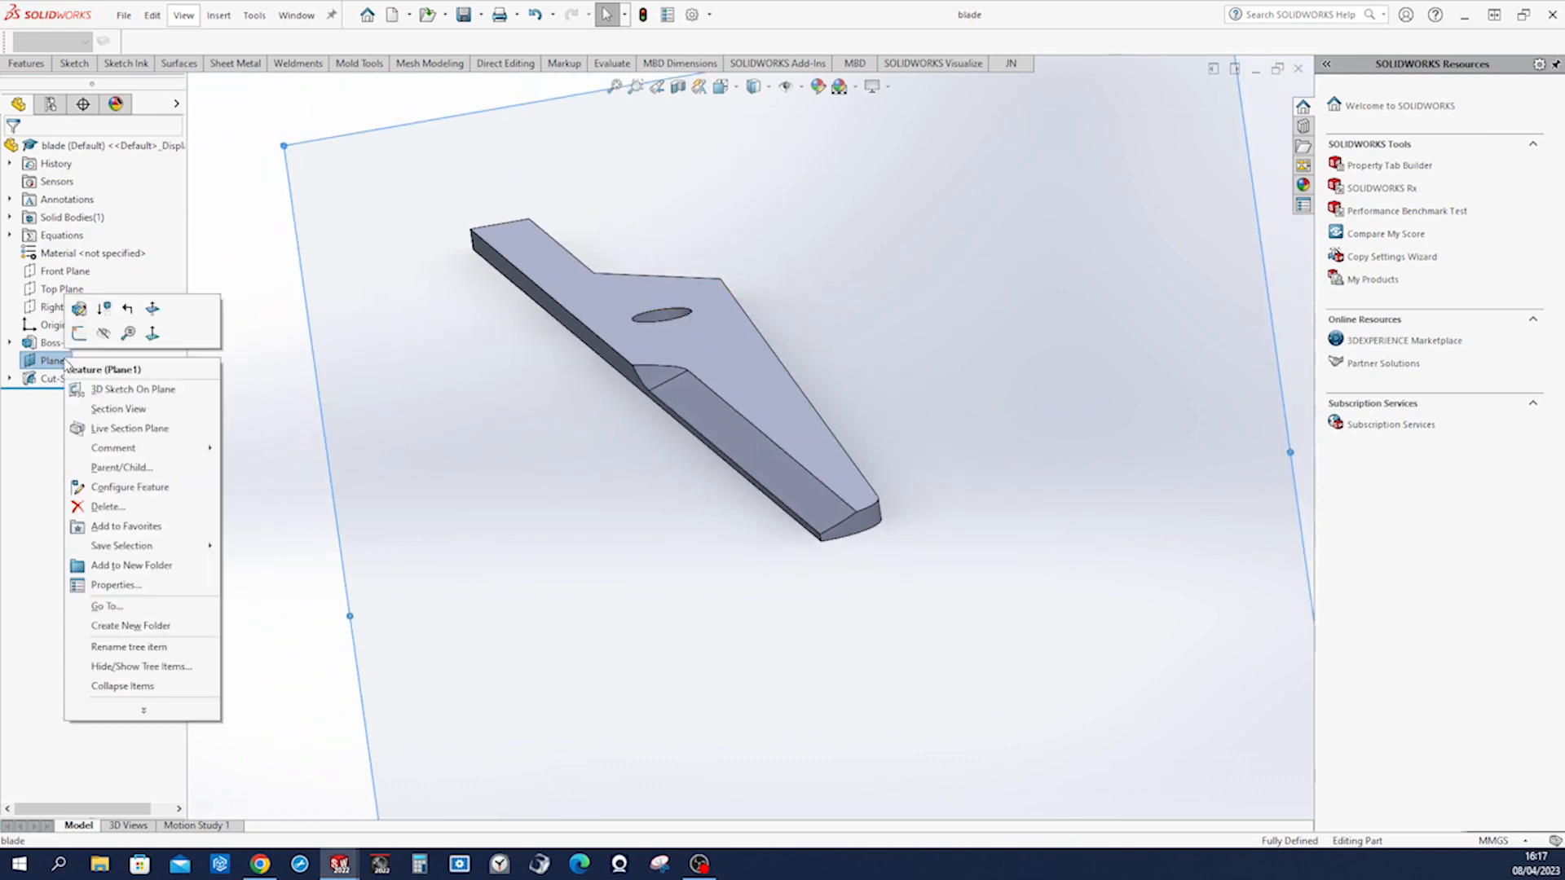
left_click(103, 333)
middle_click_drag(675, 409, 996, 377)
scroll(999, 388, "up", 3)
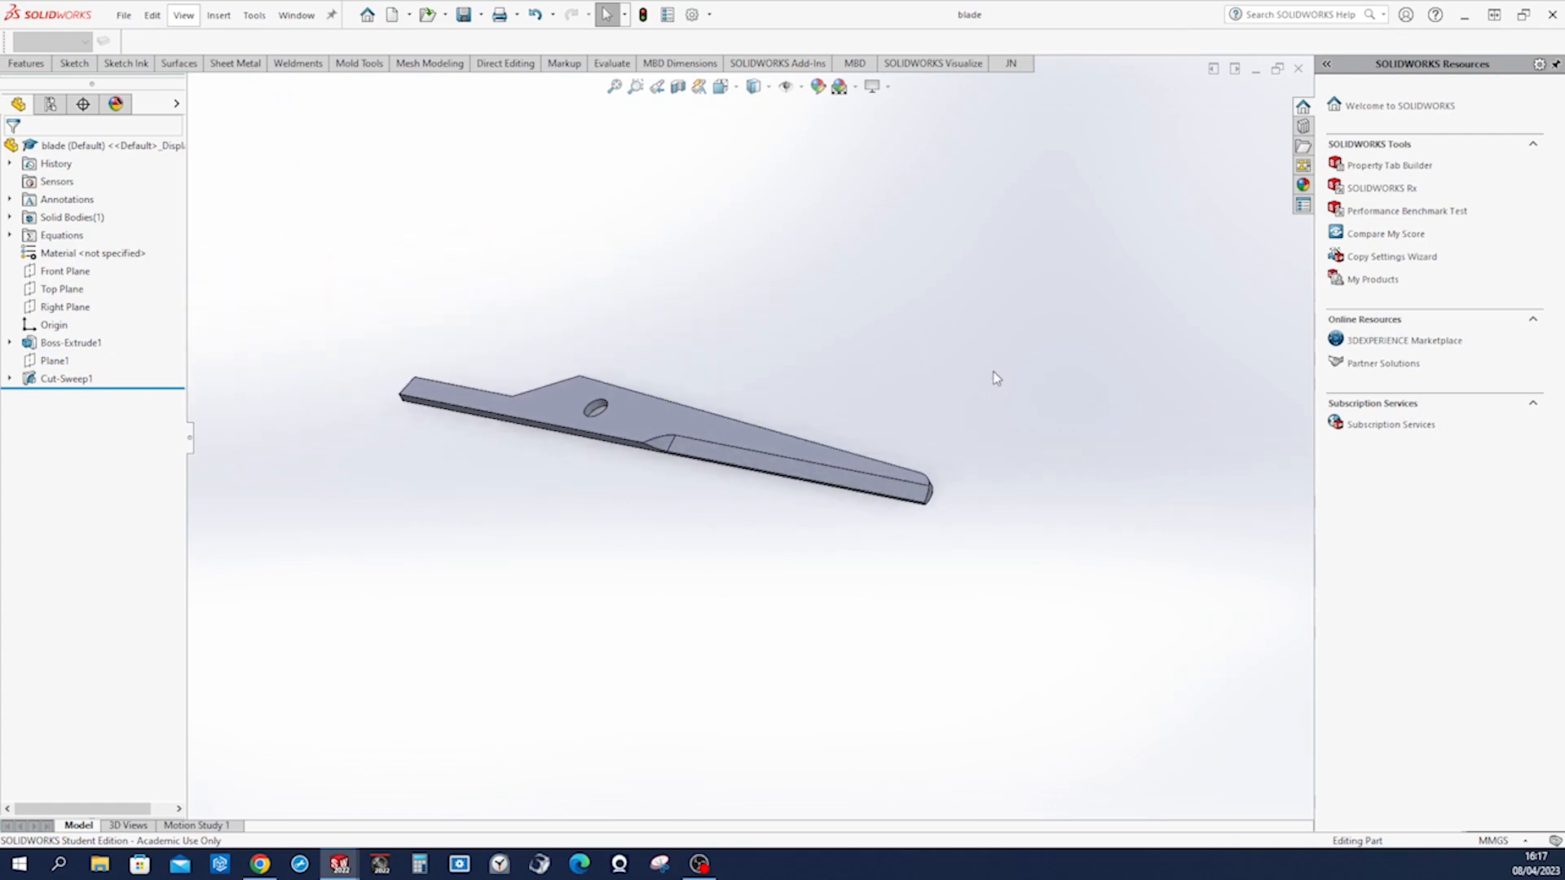
scroll(994, 379, "down", 3)
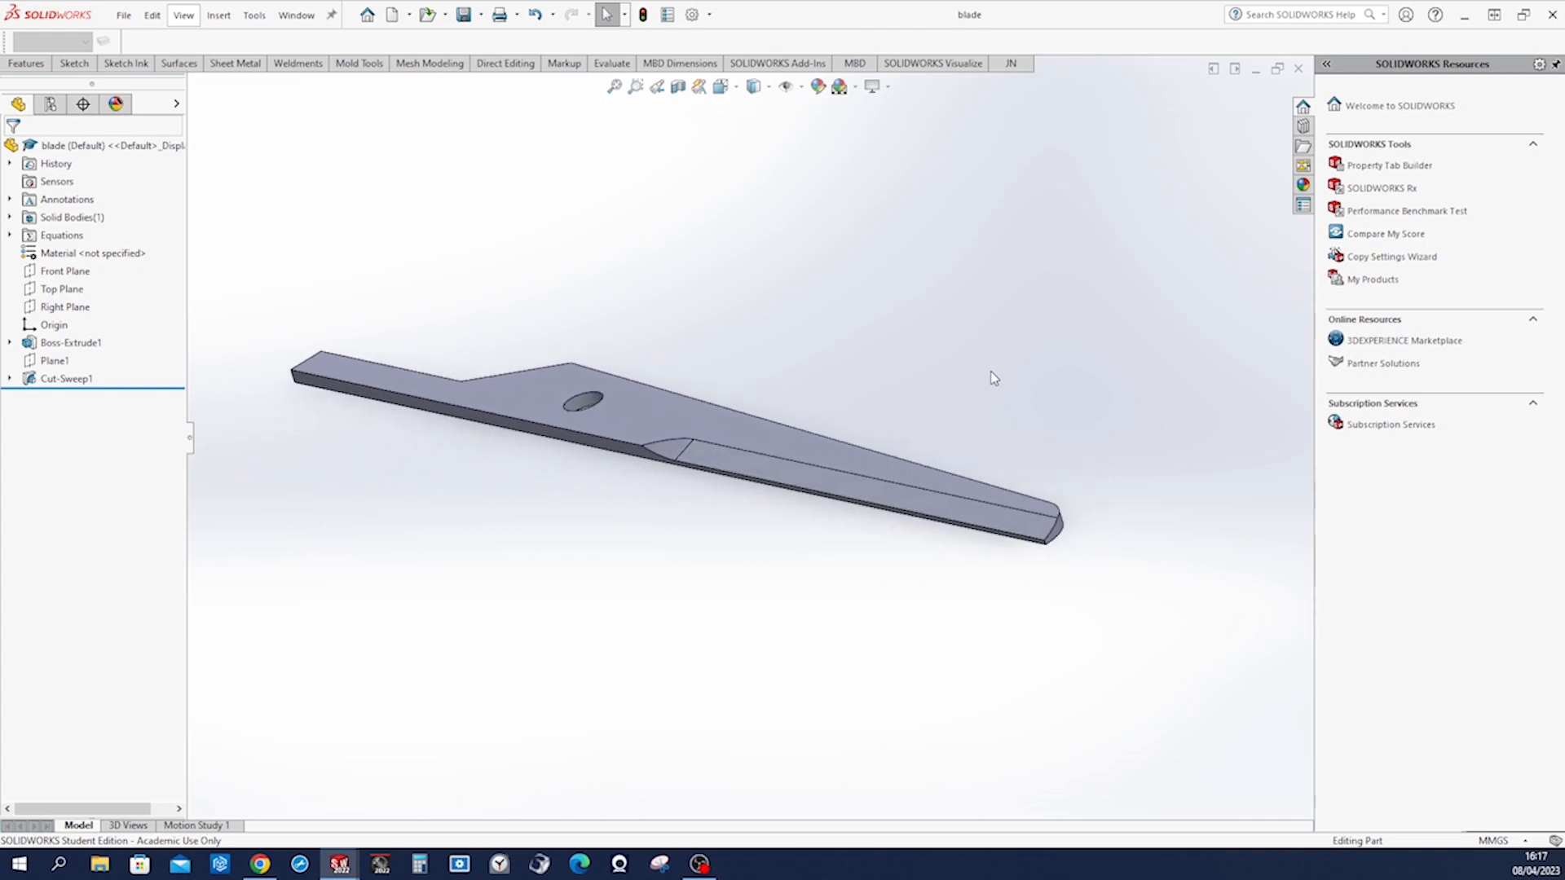
Create a new assembly from the Assembly template and insert the blade part at its origin.
key("s")
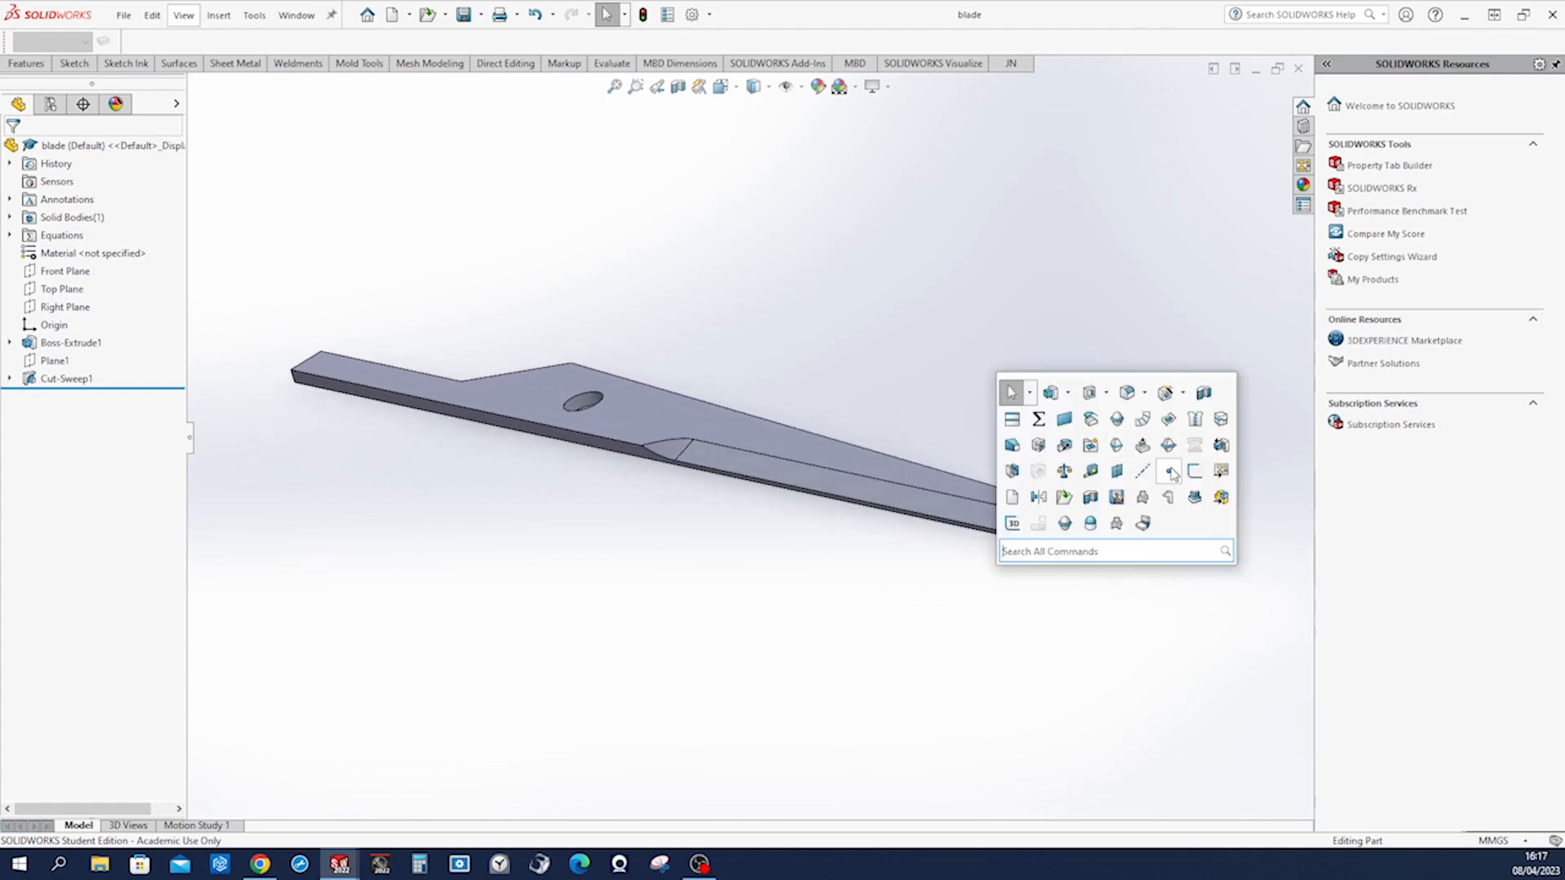
left_click(1221, 497)
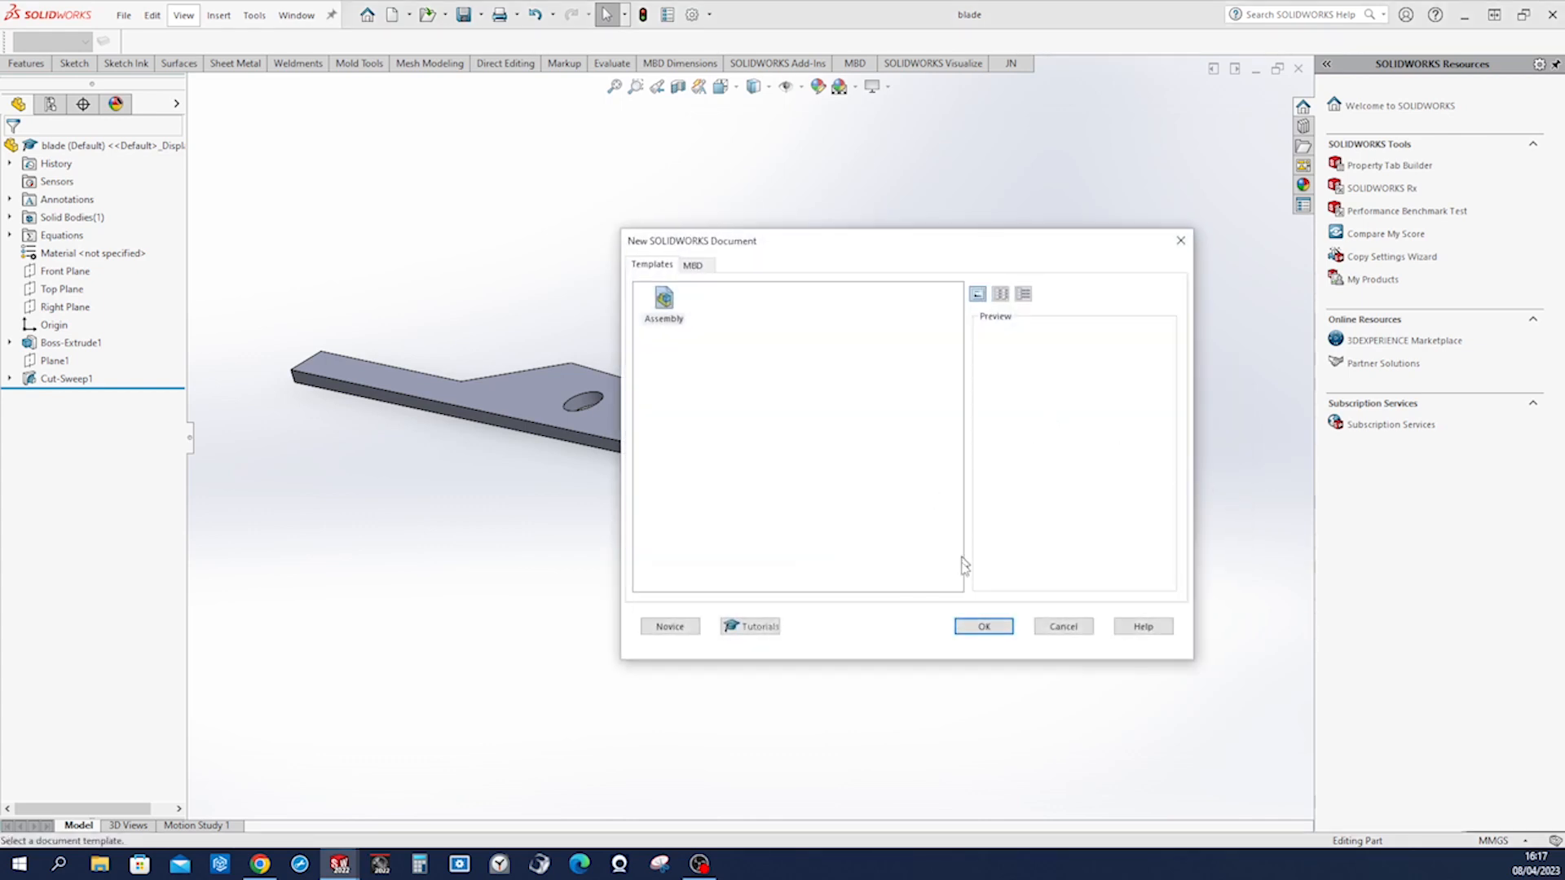
left_click(984, 627)
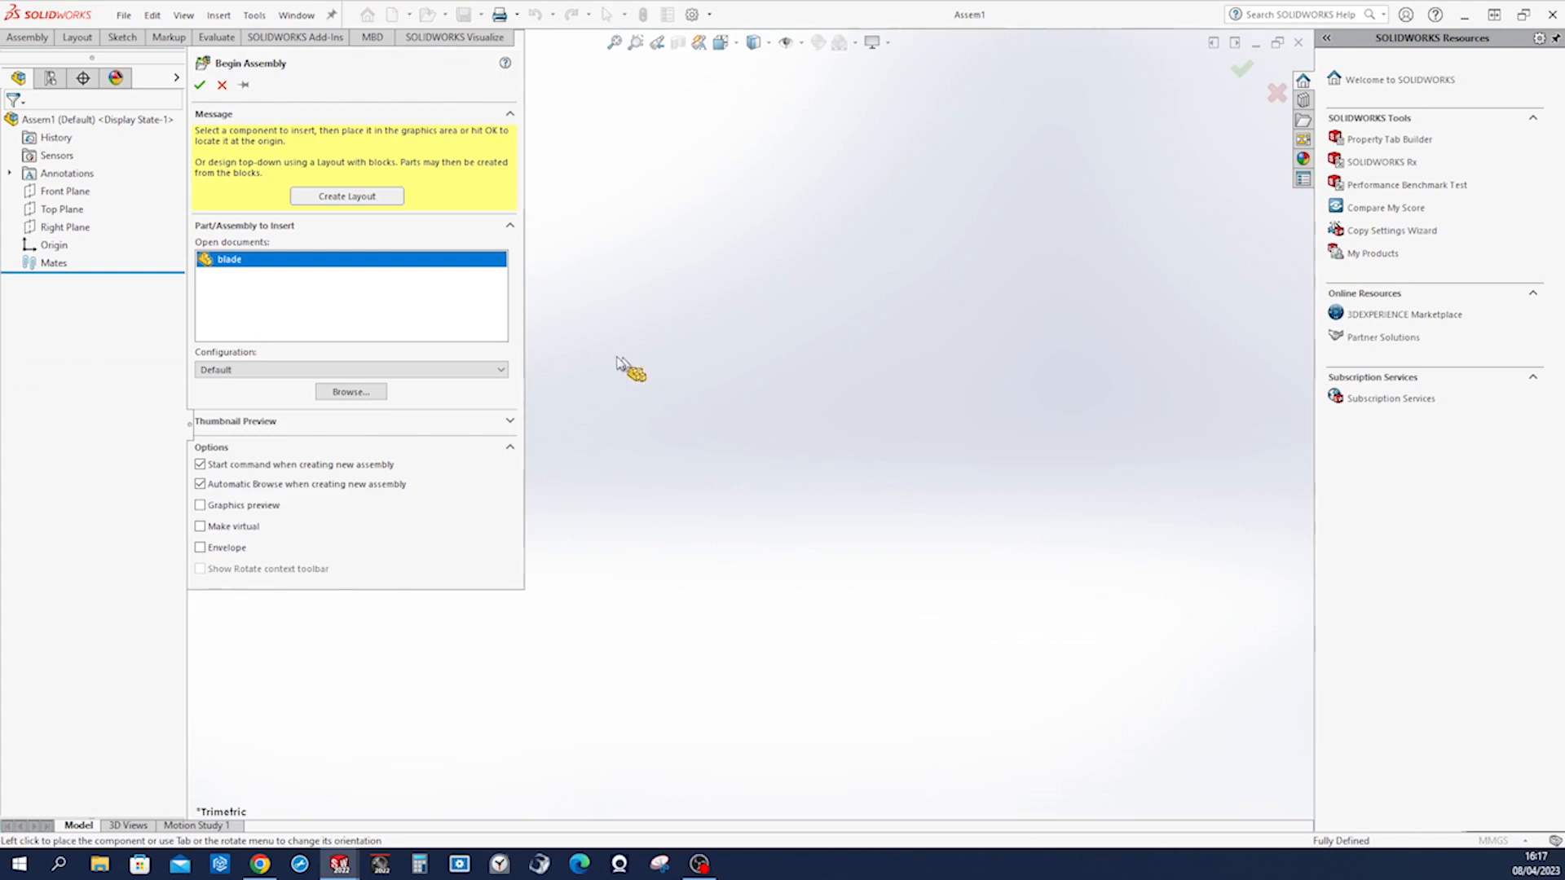
left_click(201, 85)
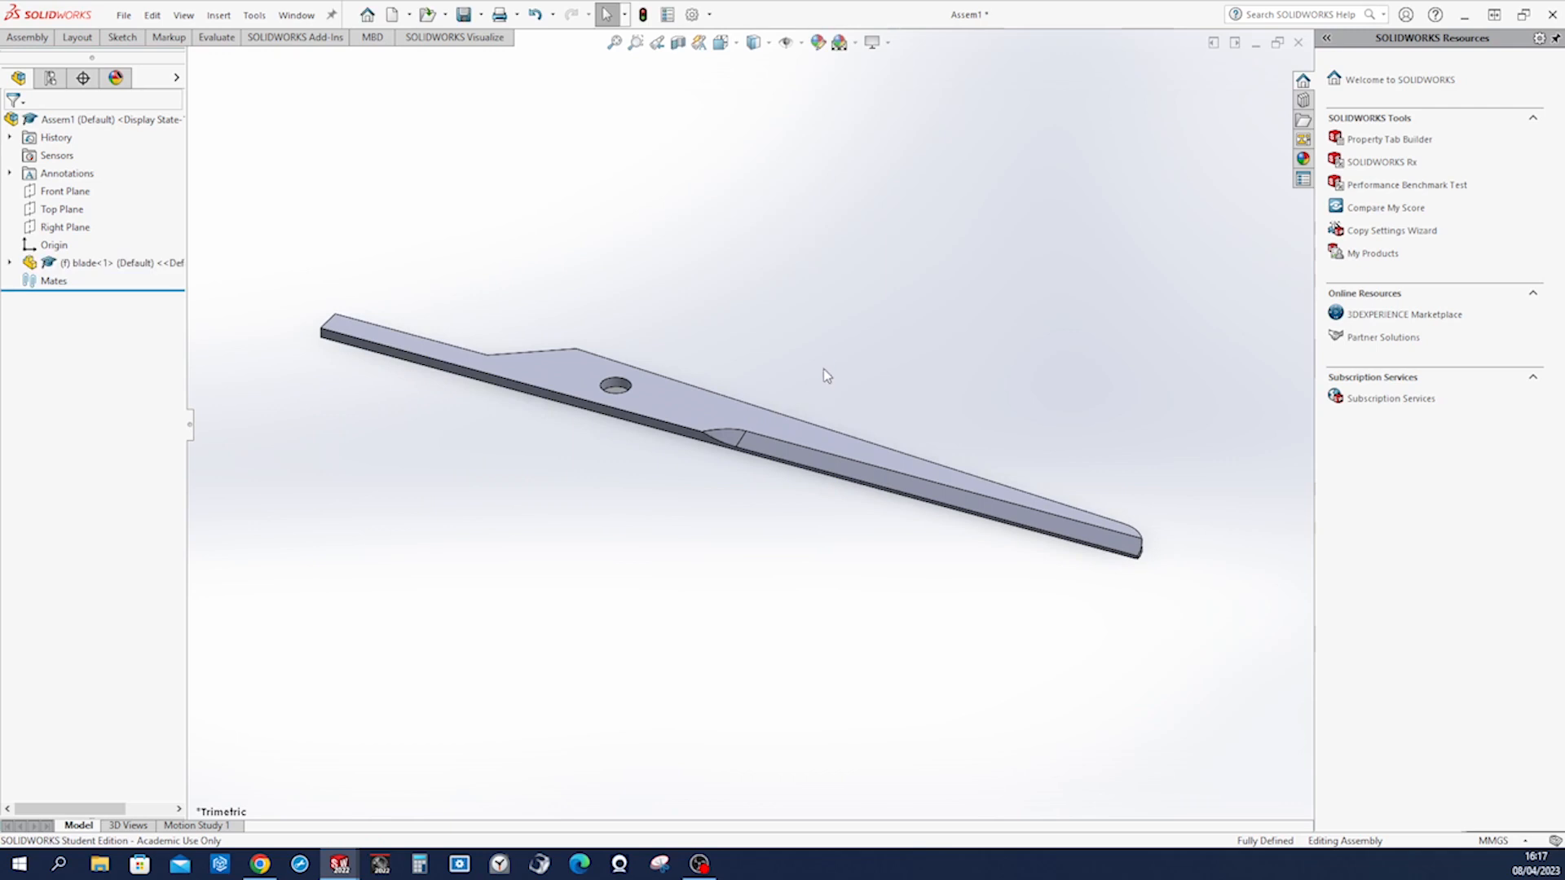
Save the assembly as blade_and_grip in the scissors2 folder.
key("ctrl+s")
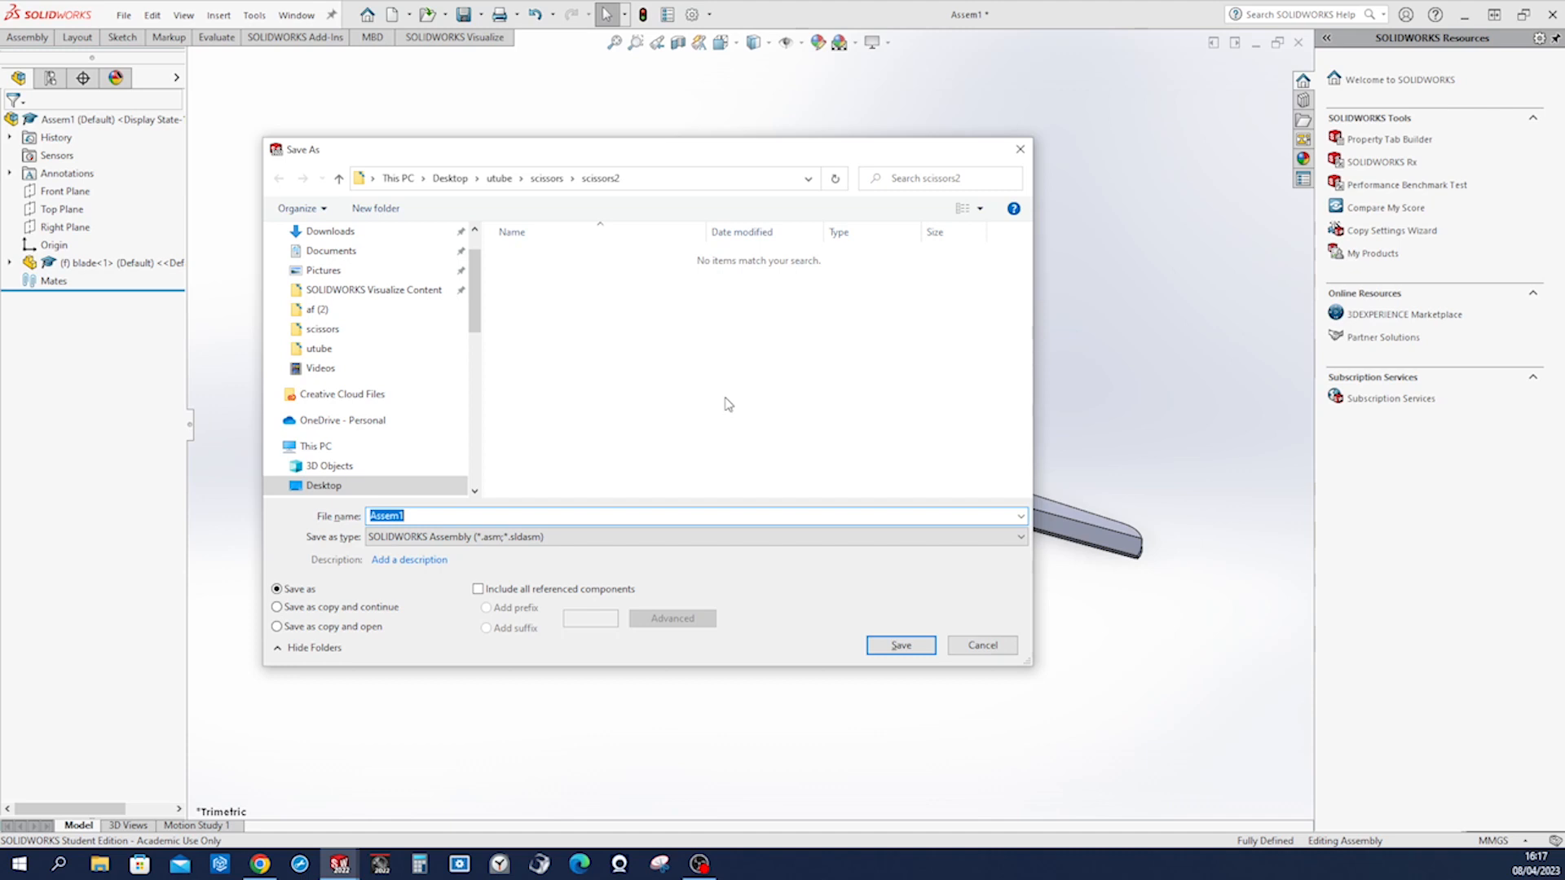
type("bla")
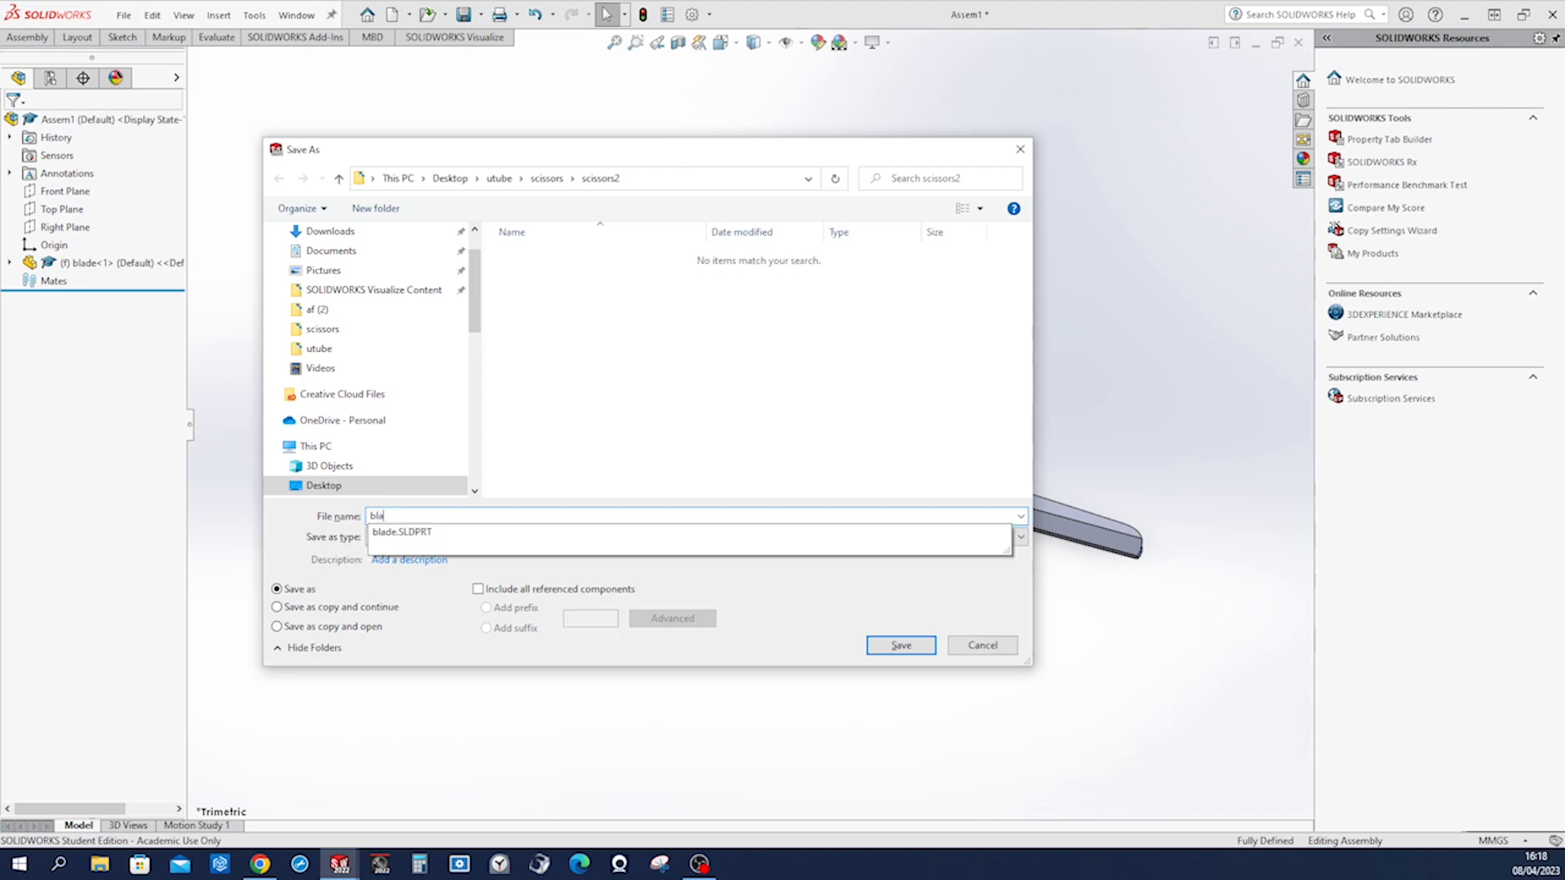
type("_and_grip")
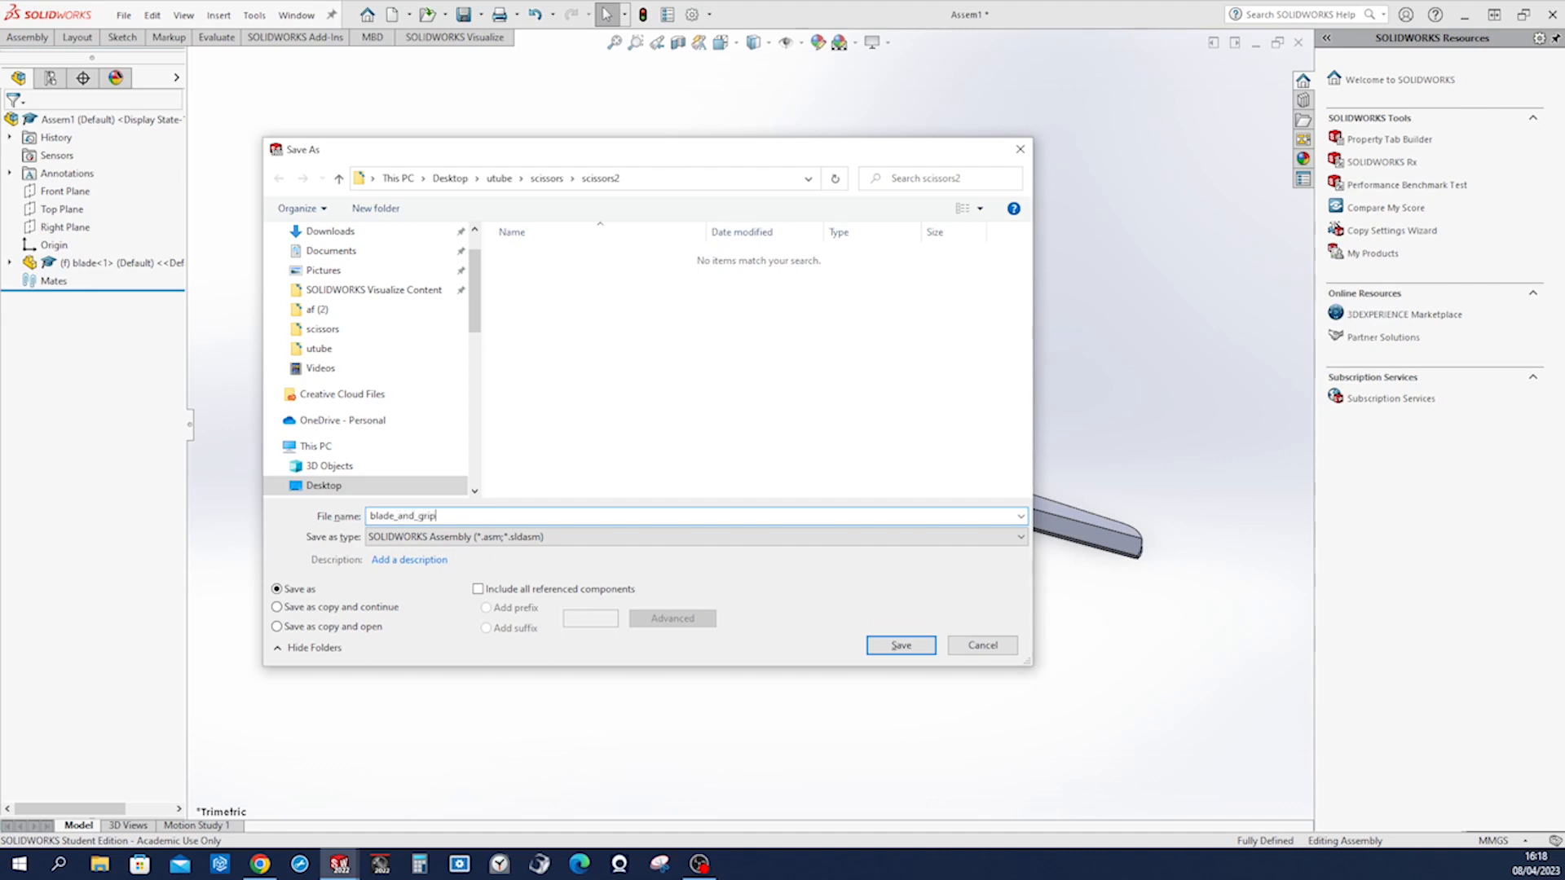
key("Return")
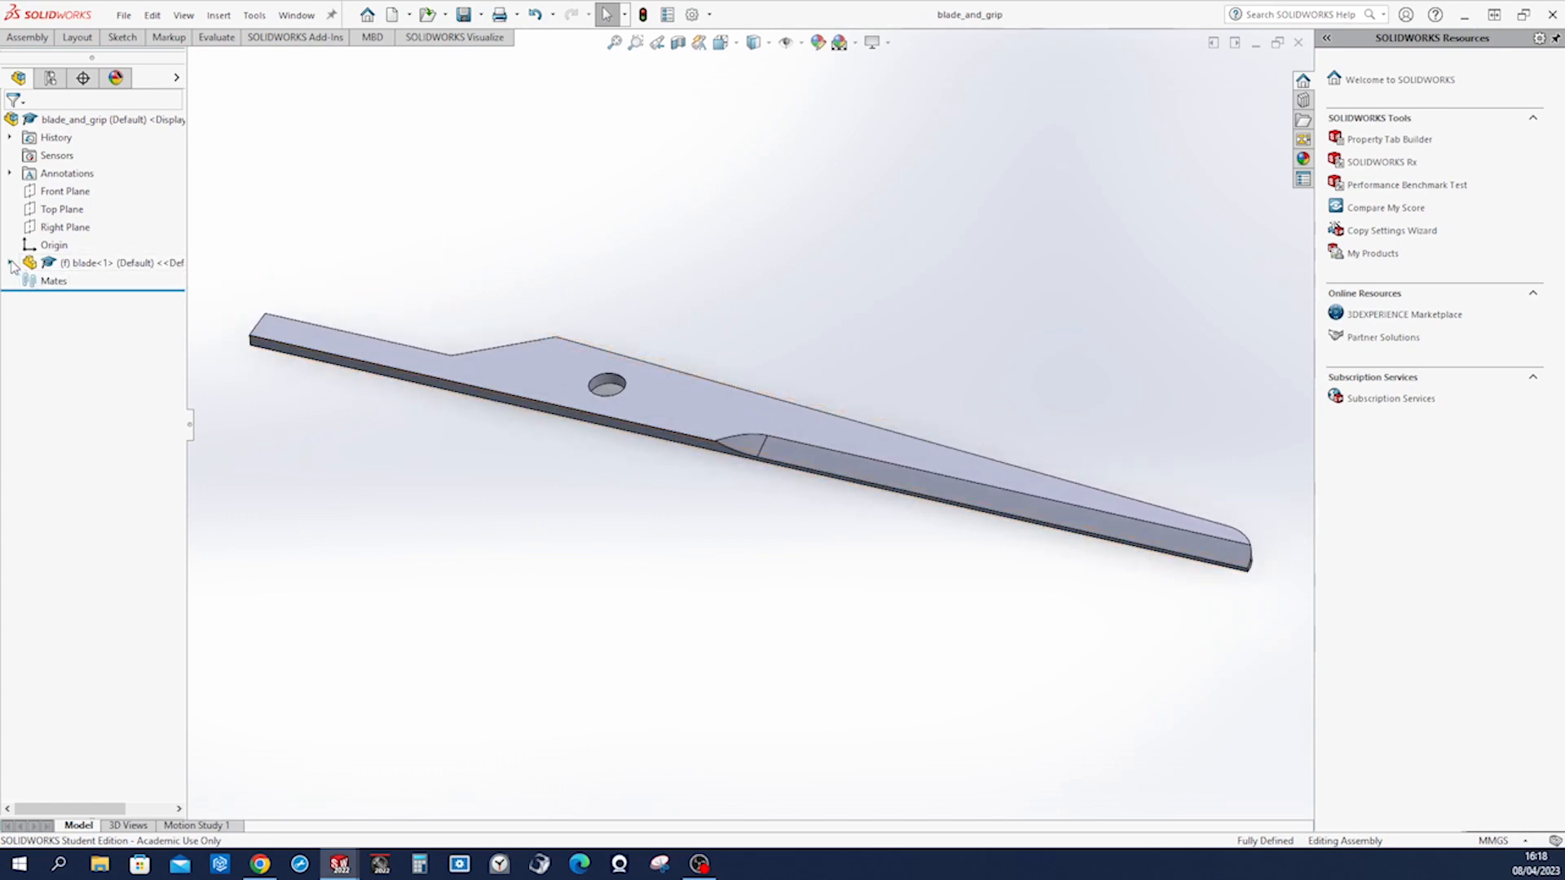
Float the fixed blade component and move it away from the assembly origin.
left_click(69, 264)
right_click(68, 264)
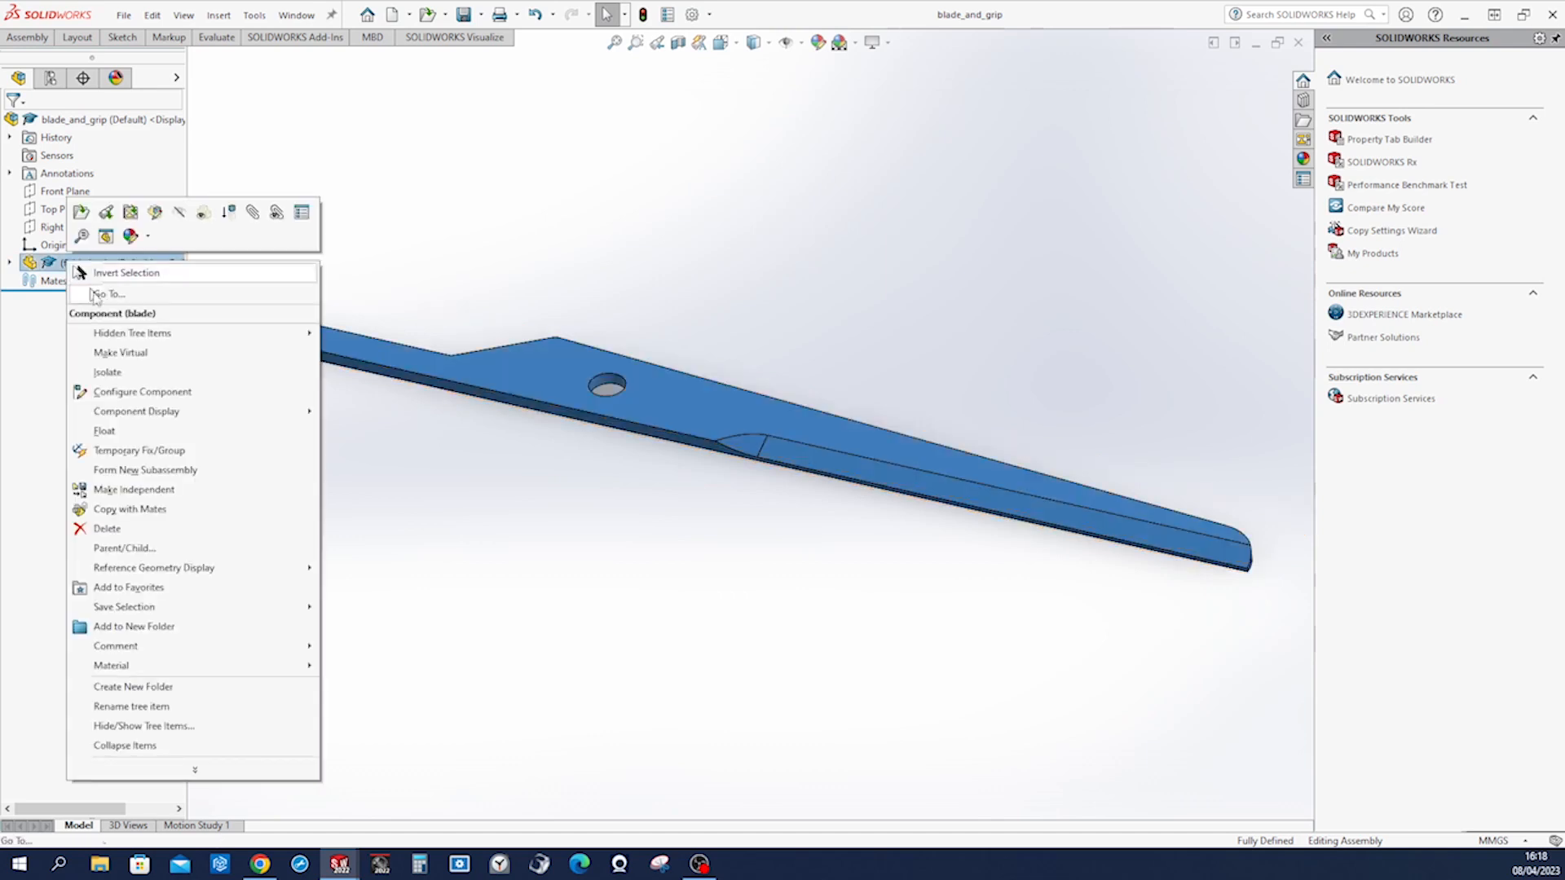
left_click(109, 430)
left_click_drag(587, 364, 502, 256)
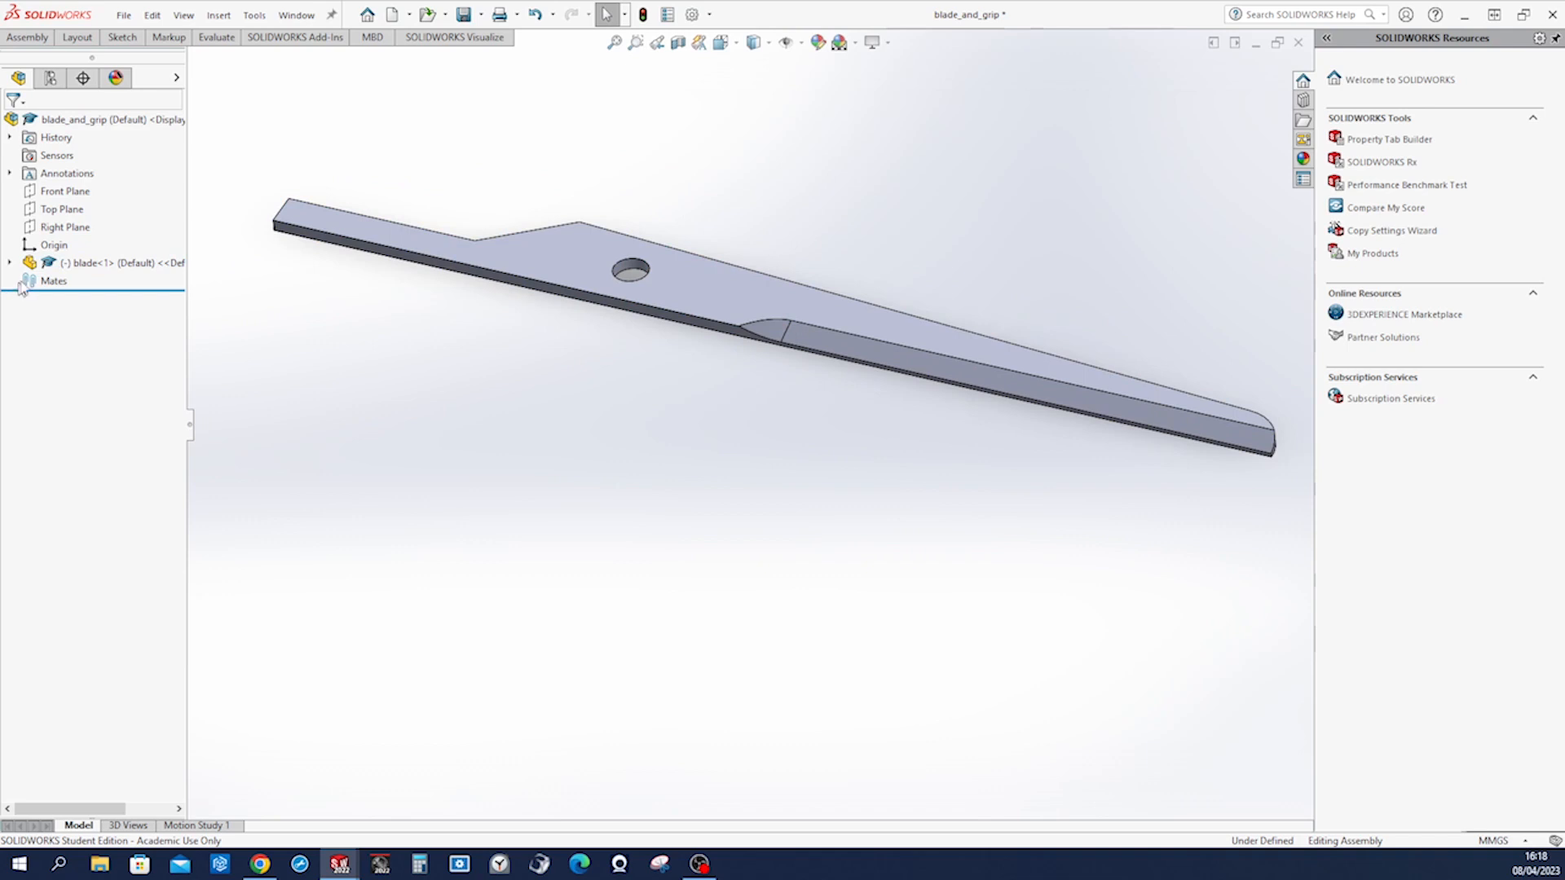
Add a coincident mate with aligned axes between the assembly origin and the blade's origin.
left_click(43, 246)
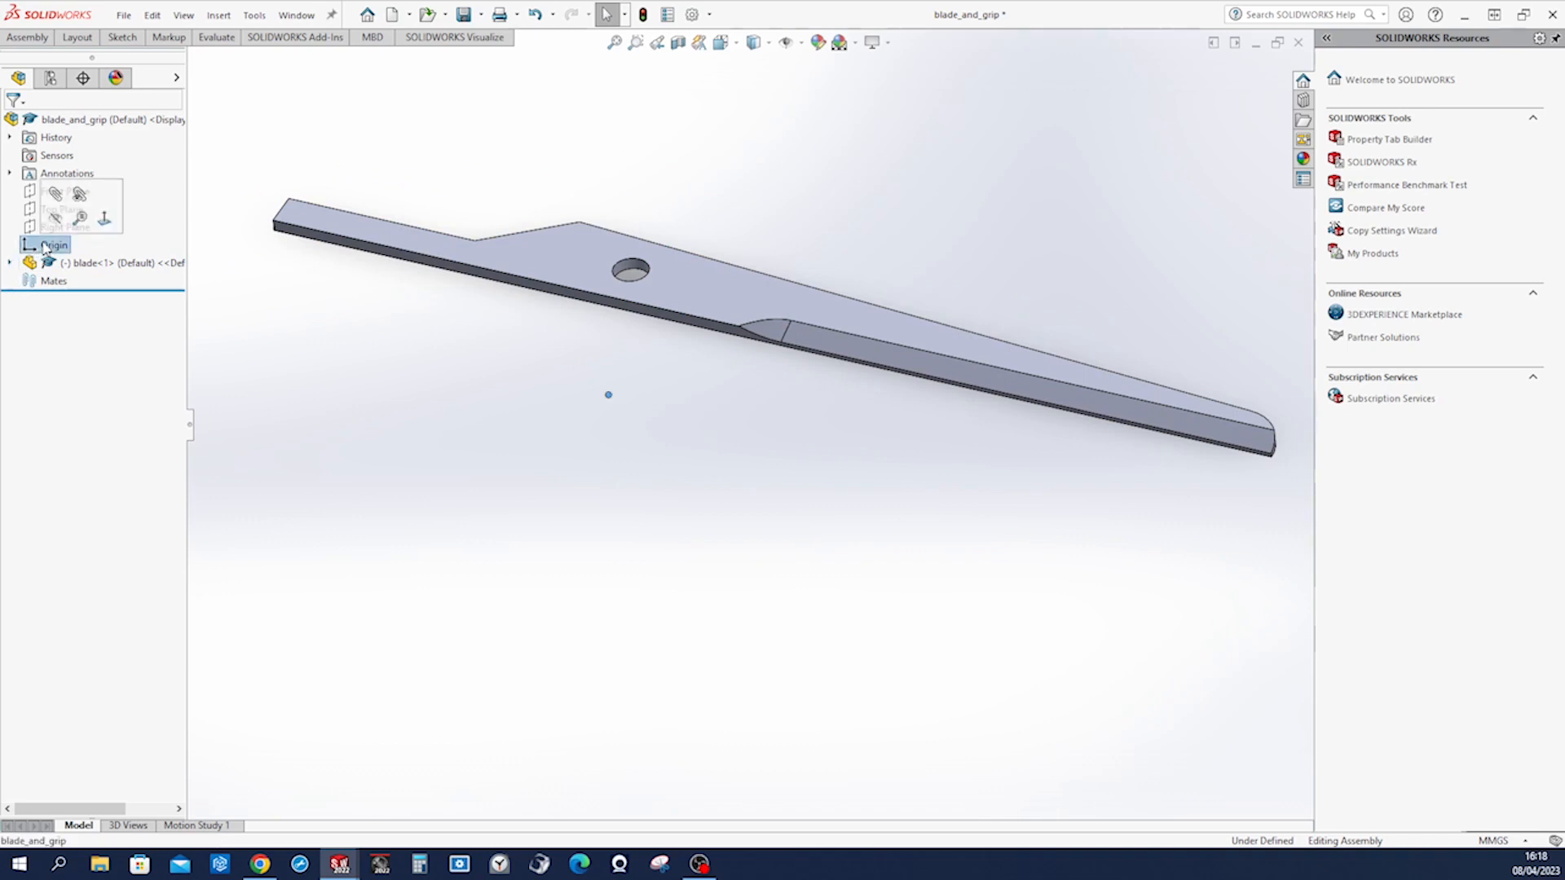
left_click(62, 202)
left_click(10, 264)
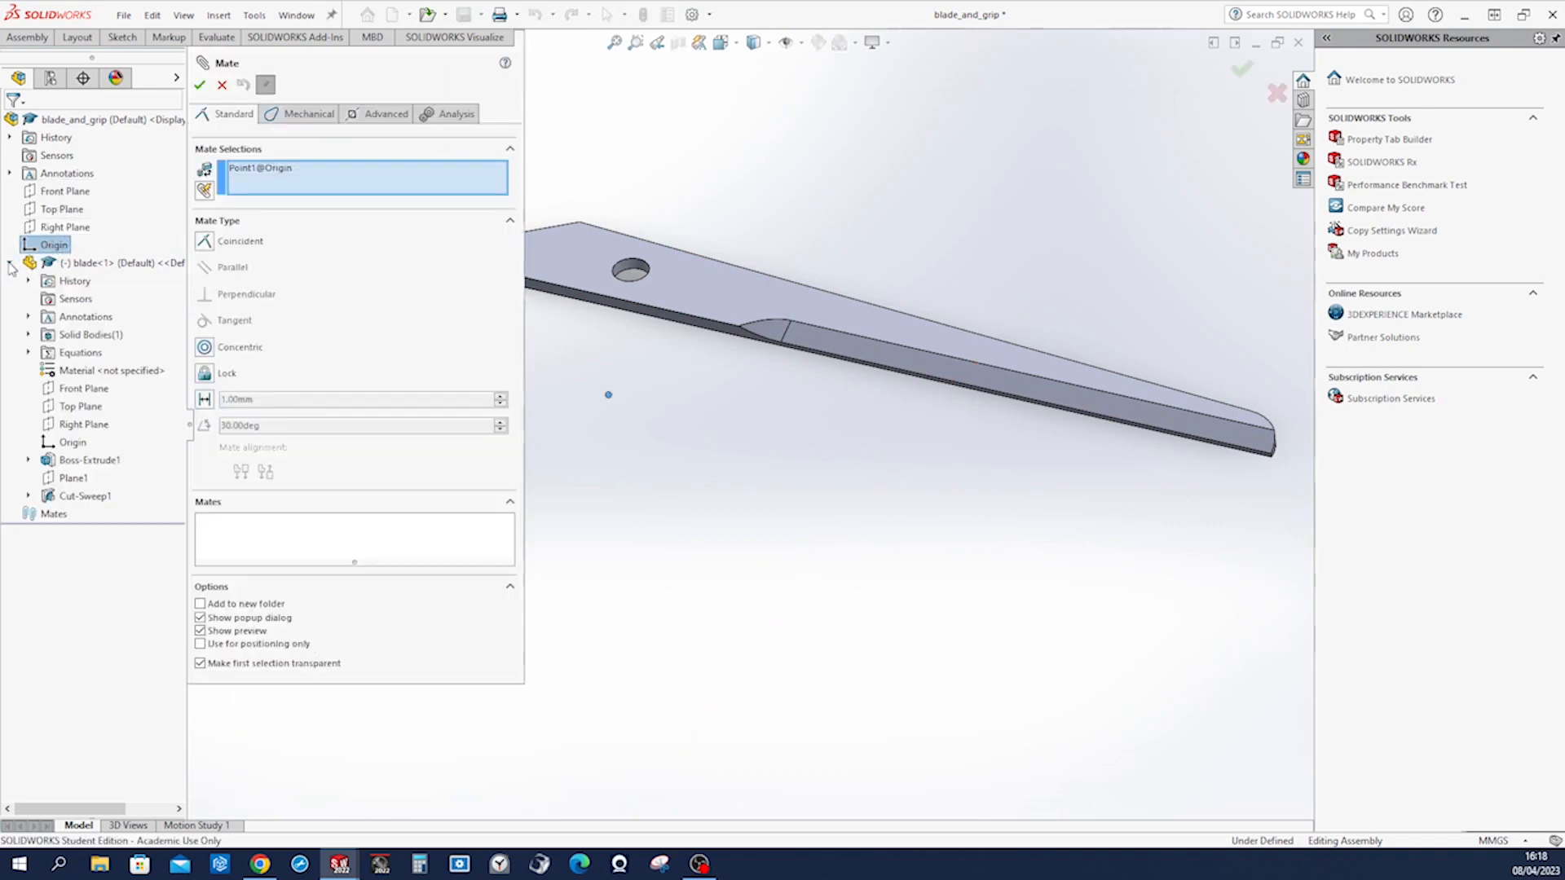
left_click(79, 443)
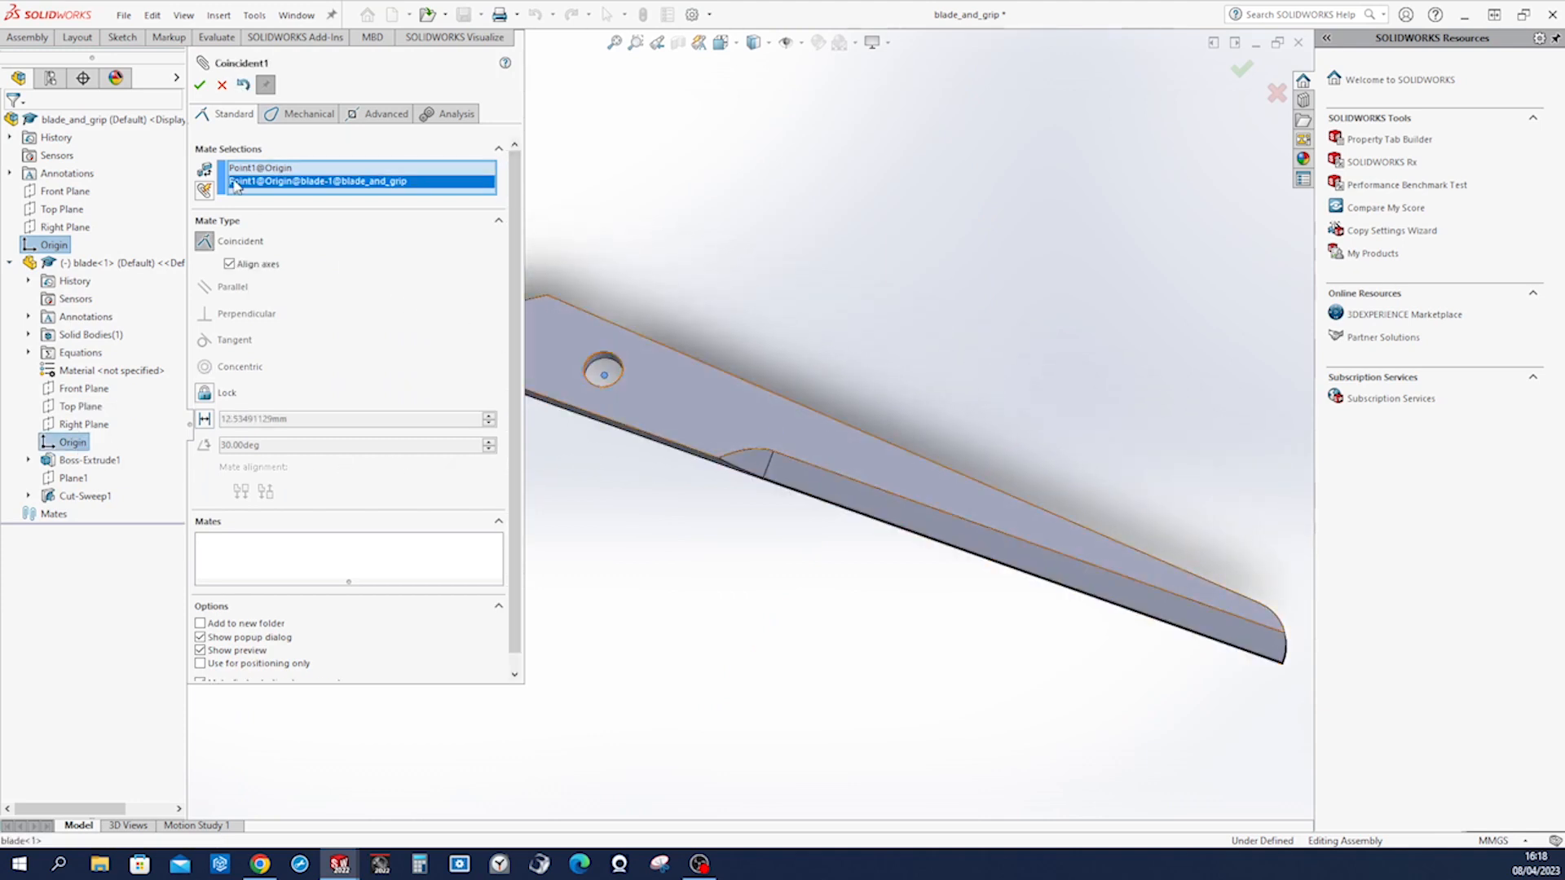
left_click(199, 86)
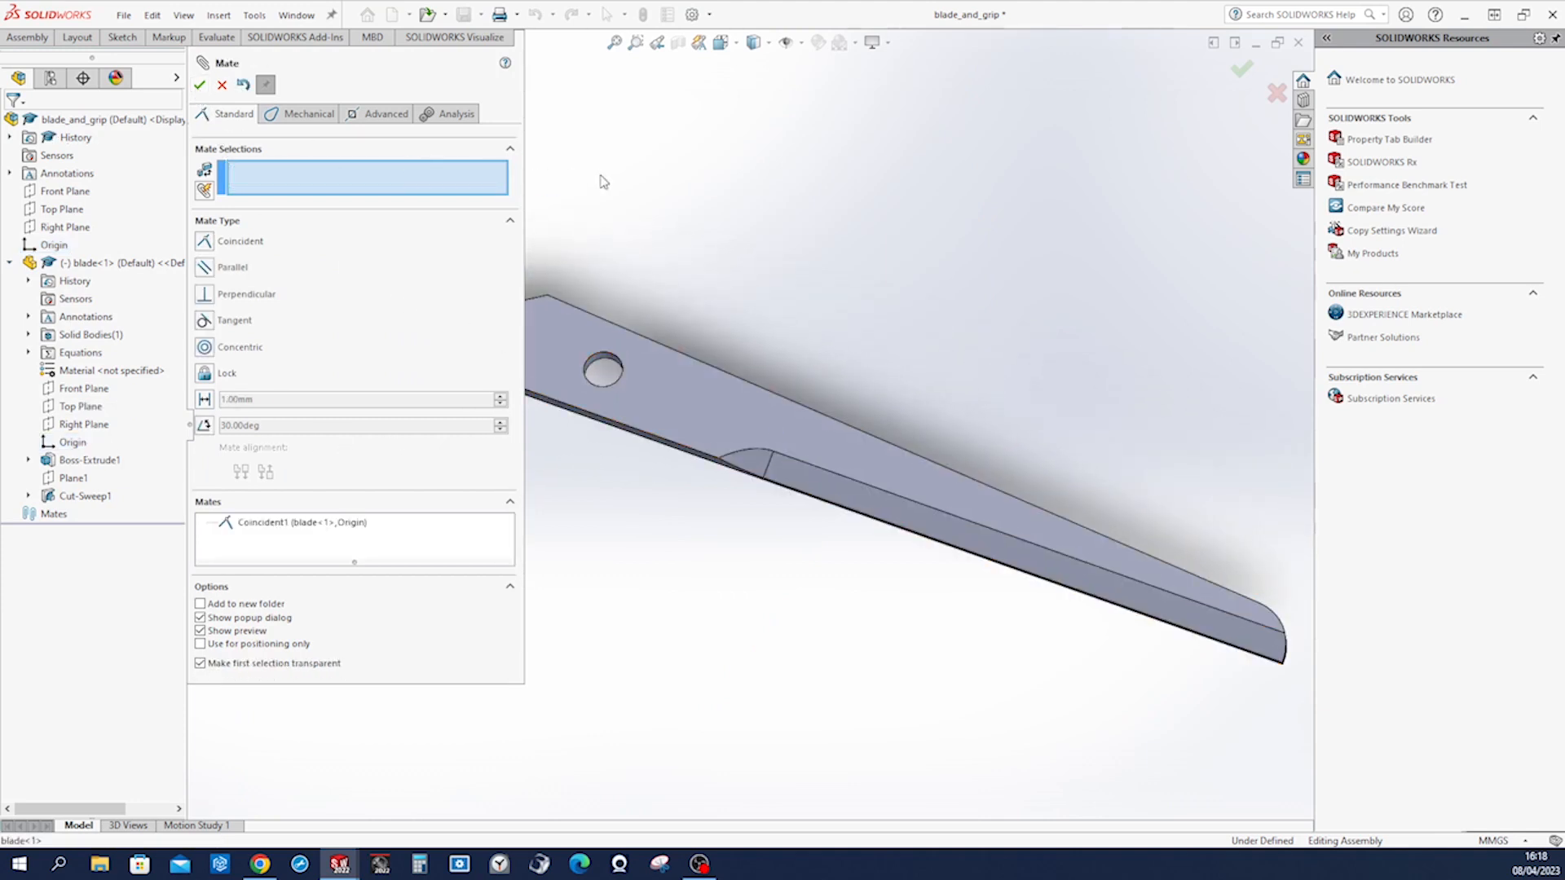
left_click(222, 85)
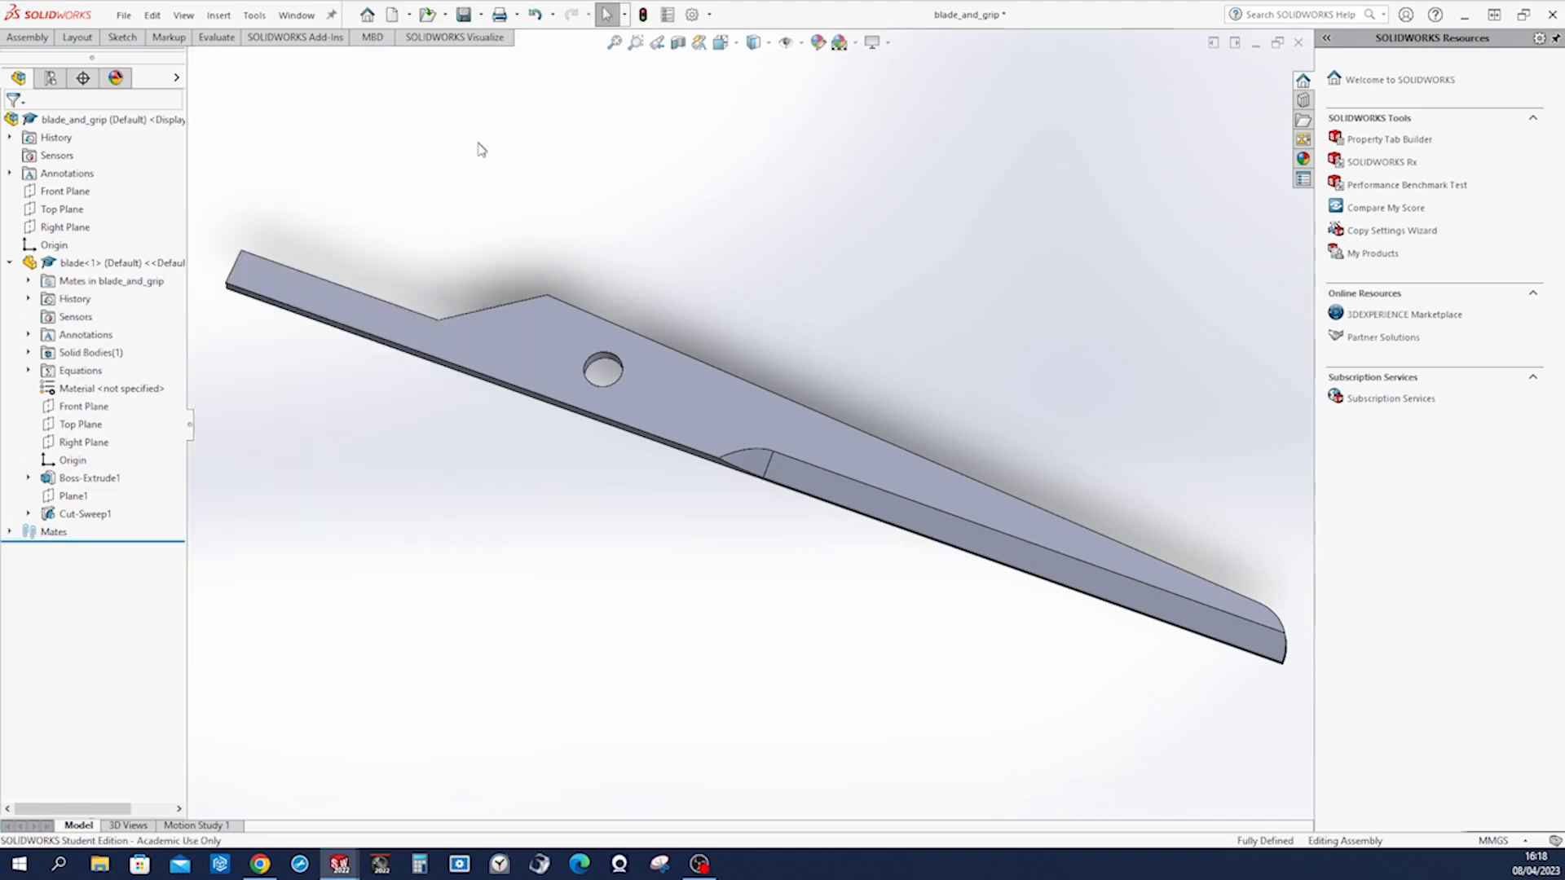
left_click(448, 351)
left_click(552, 252)
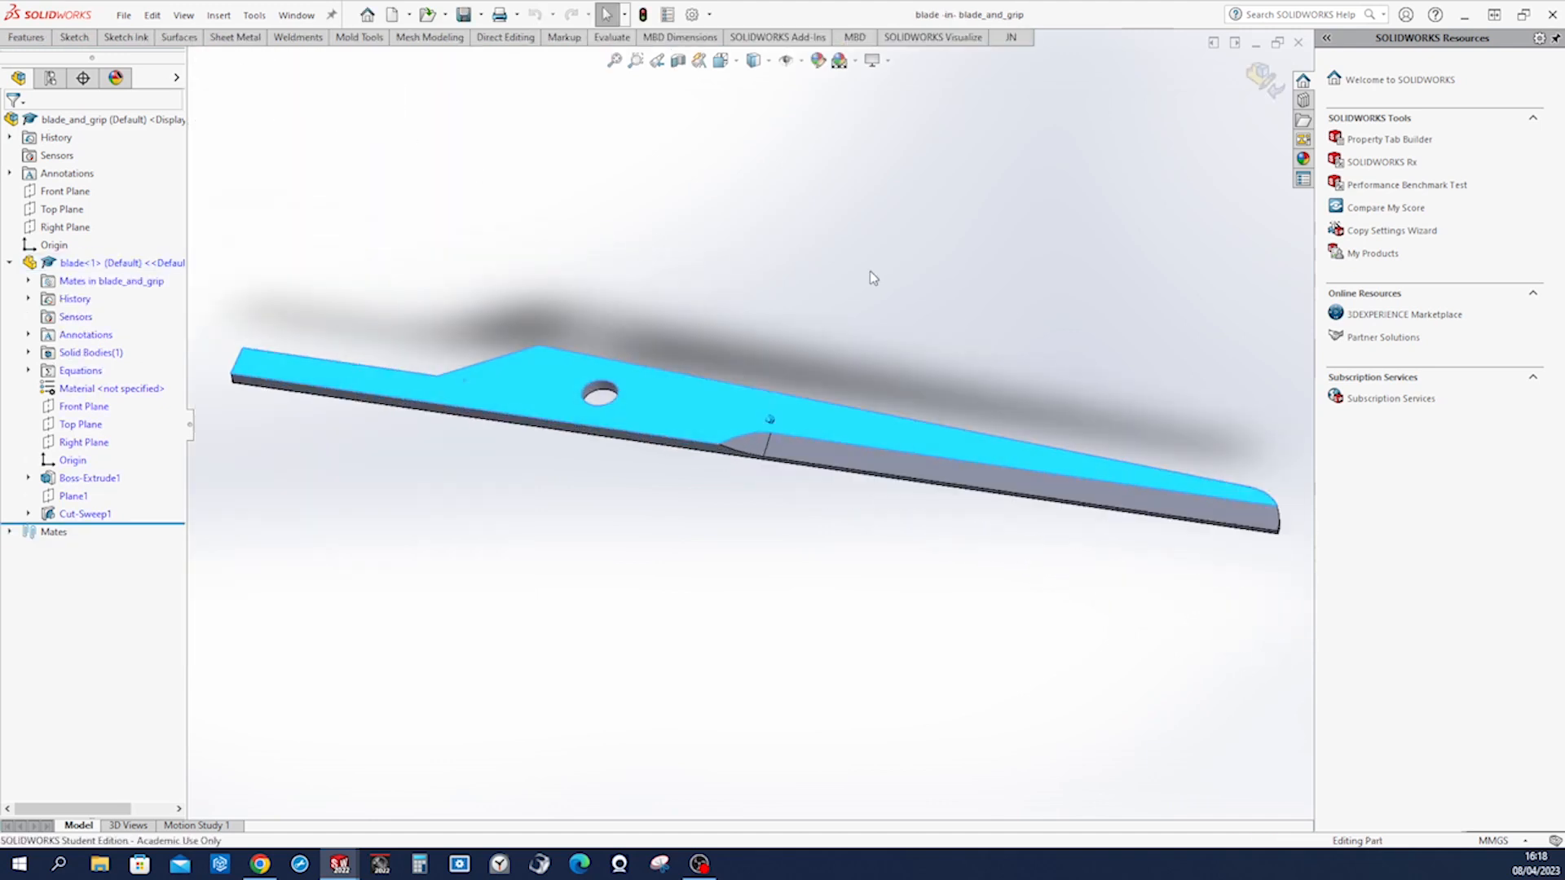
left_click(868, 271)
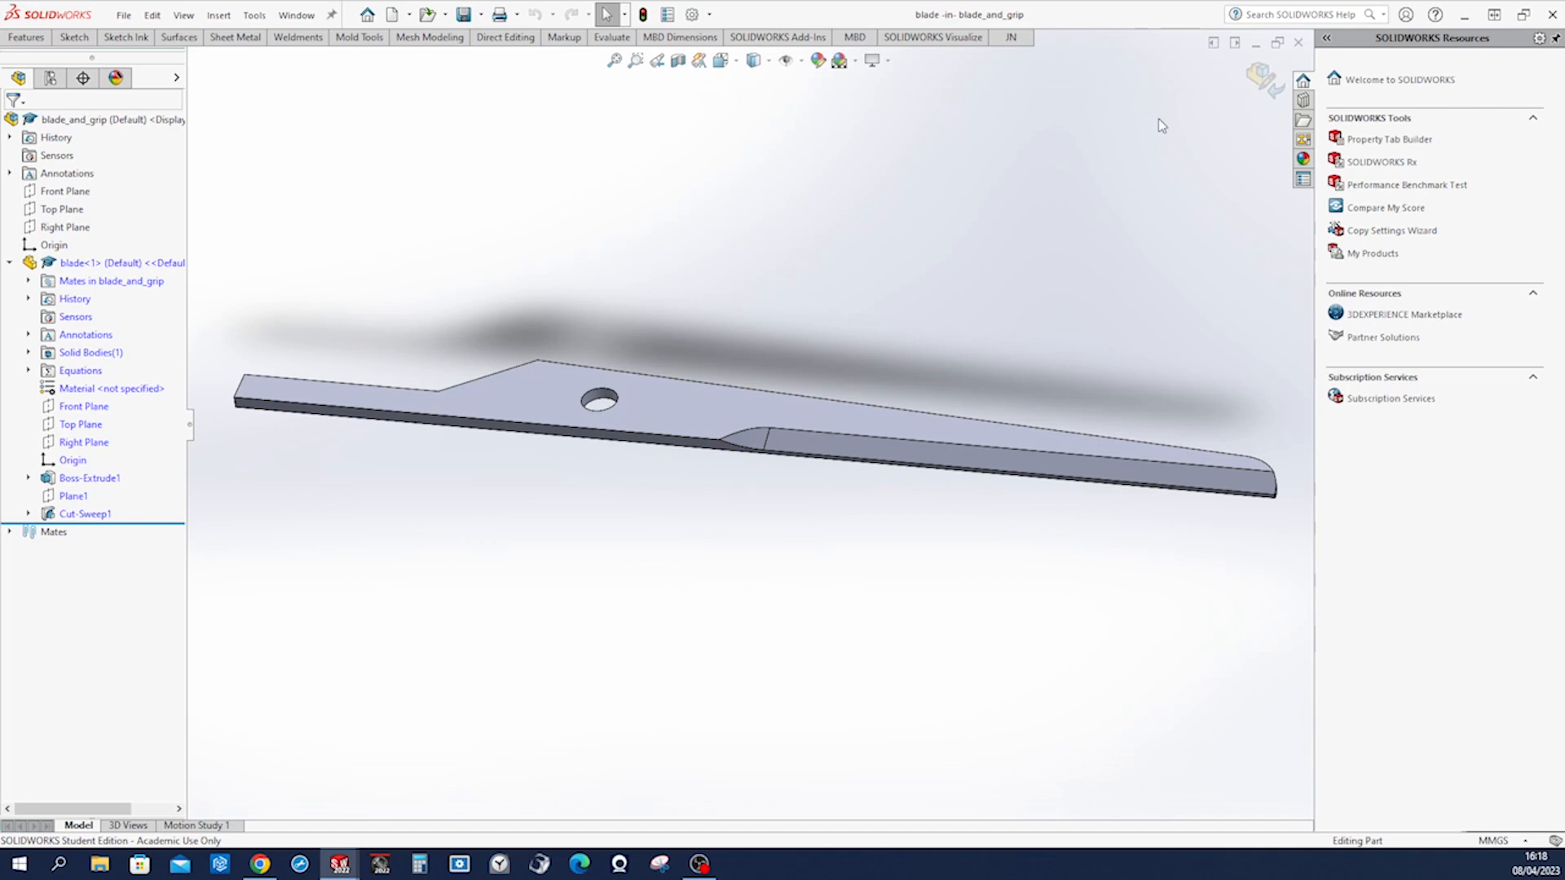
left_click(1261, 81)
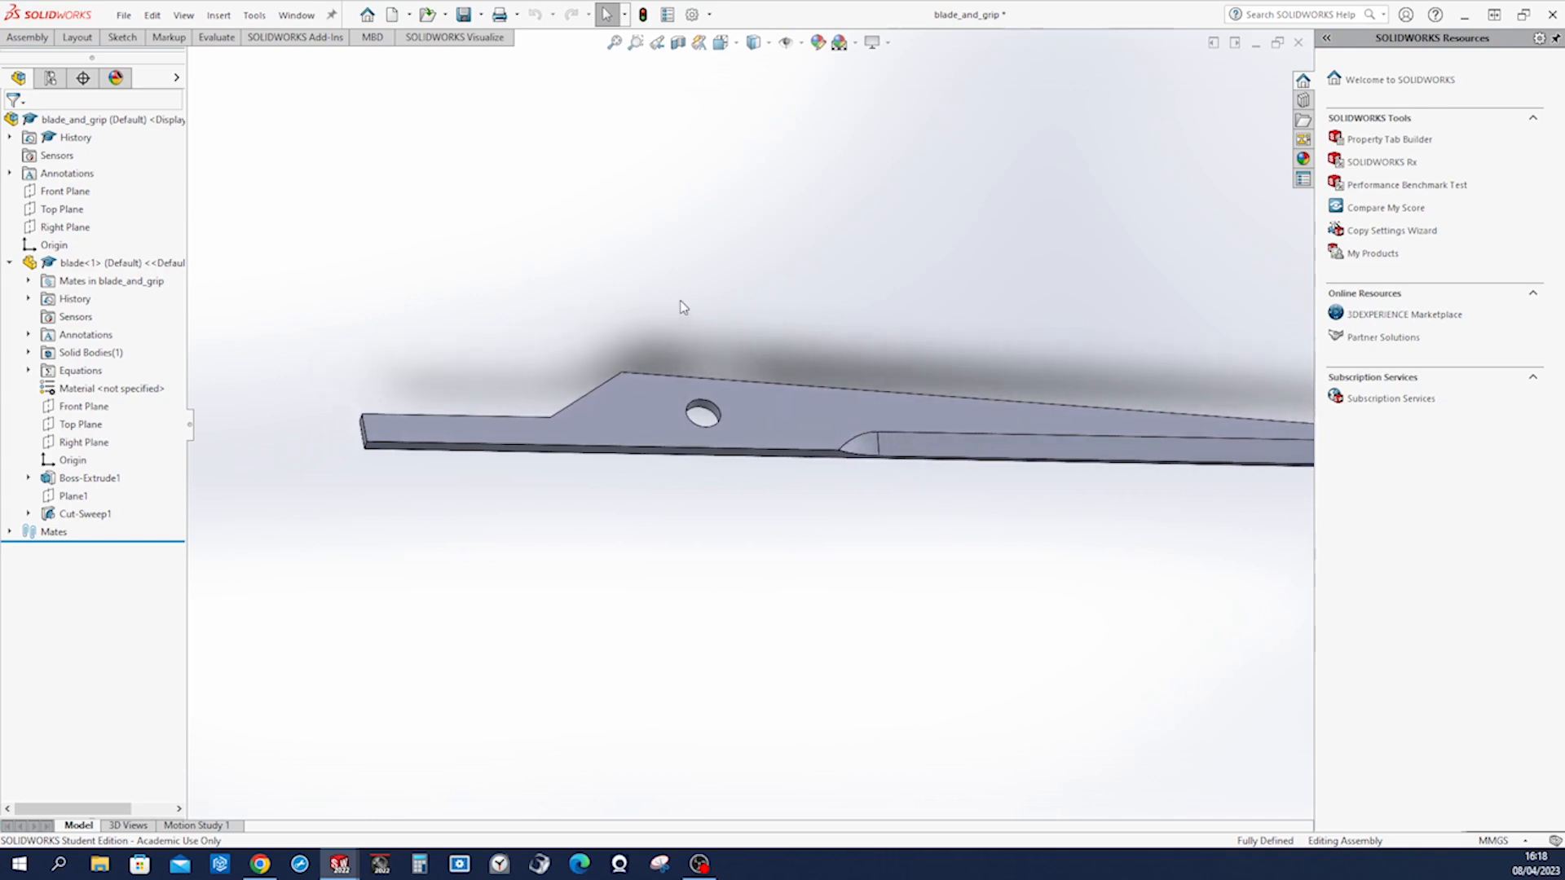
Insert a new part into the assembly, placing its first sketch on the blade's flat face opposite the bevel.
key("s")
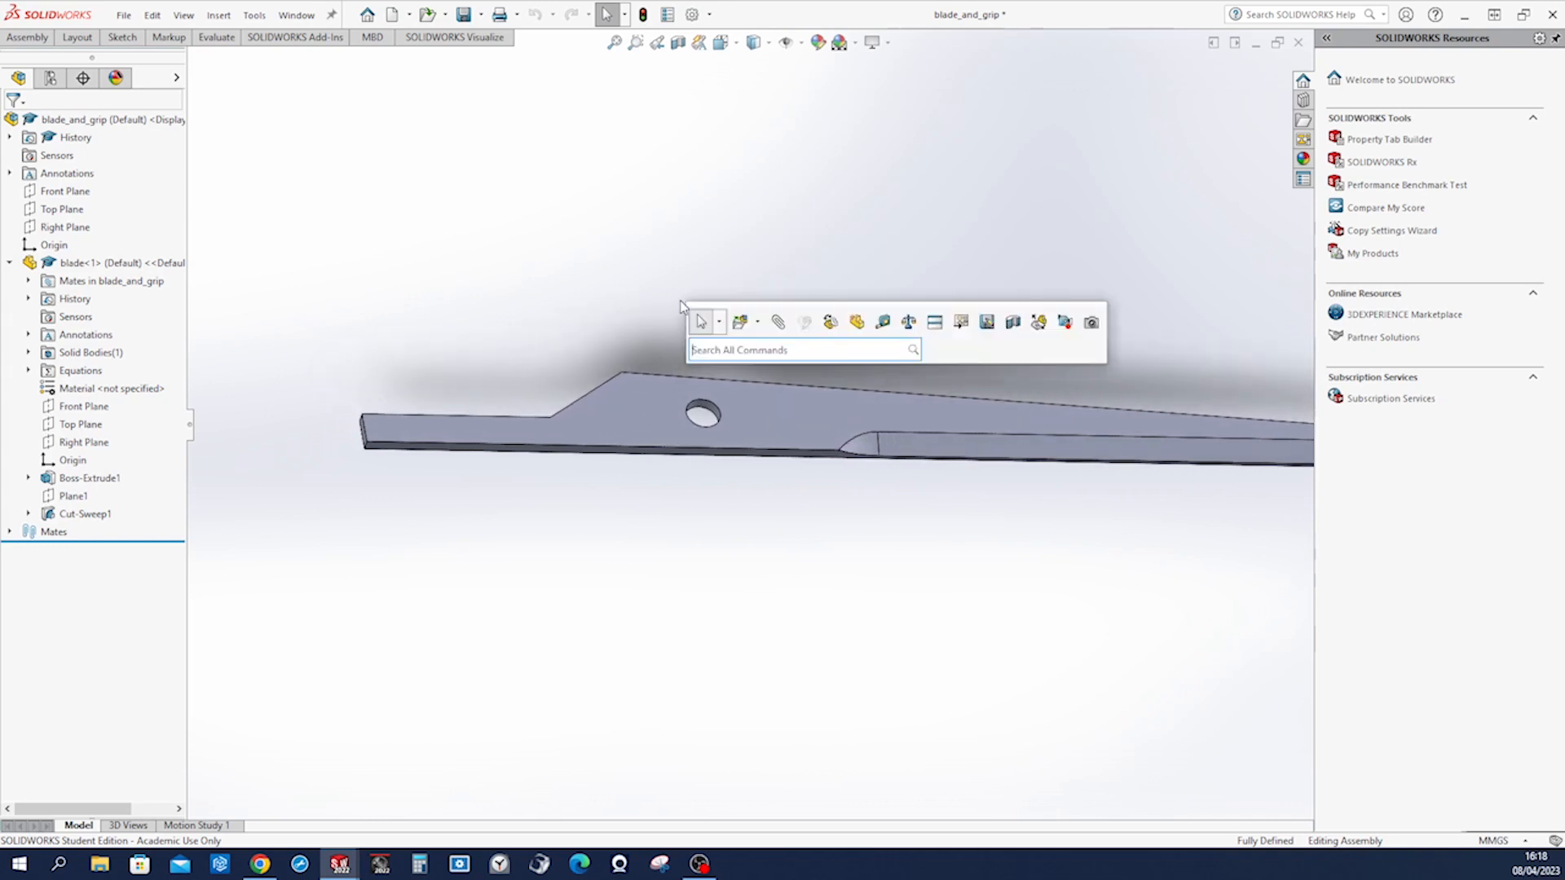
left_click(858, 323)
middle_click_drag(773, 292, 457, 280)
left_click(418, 256)
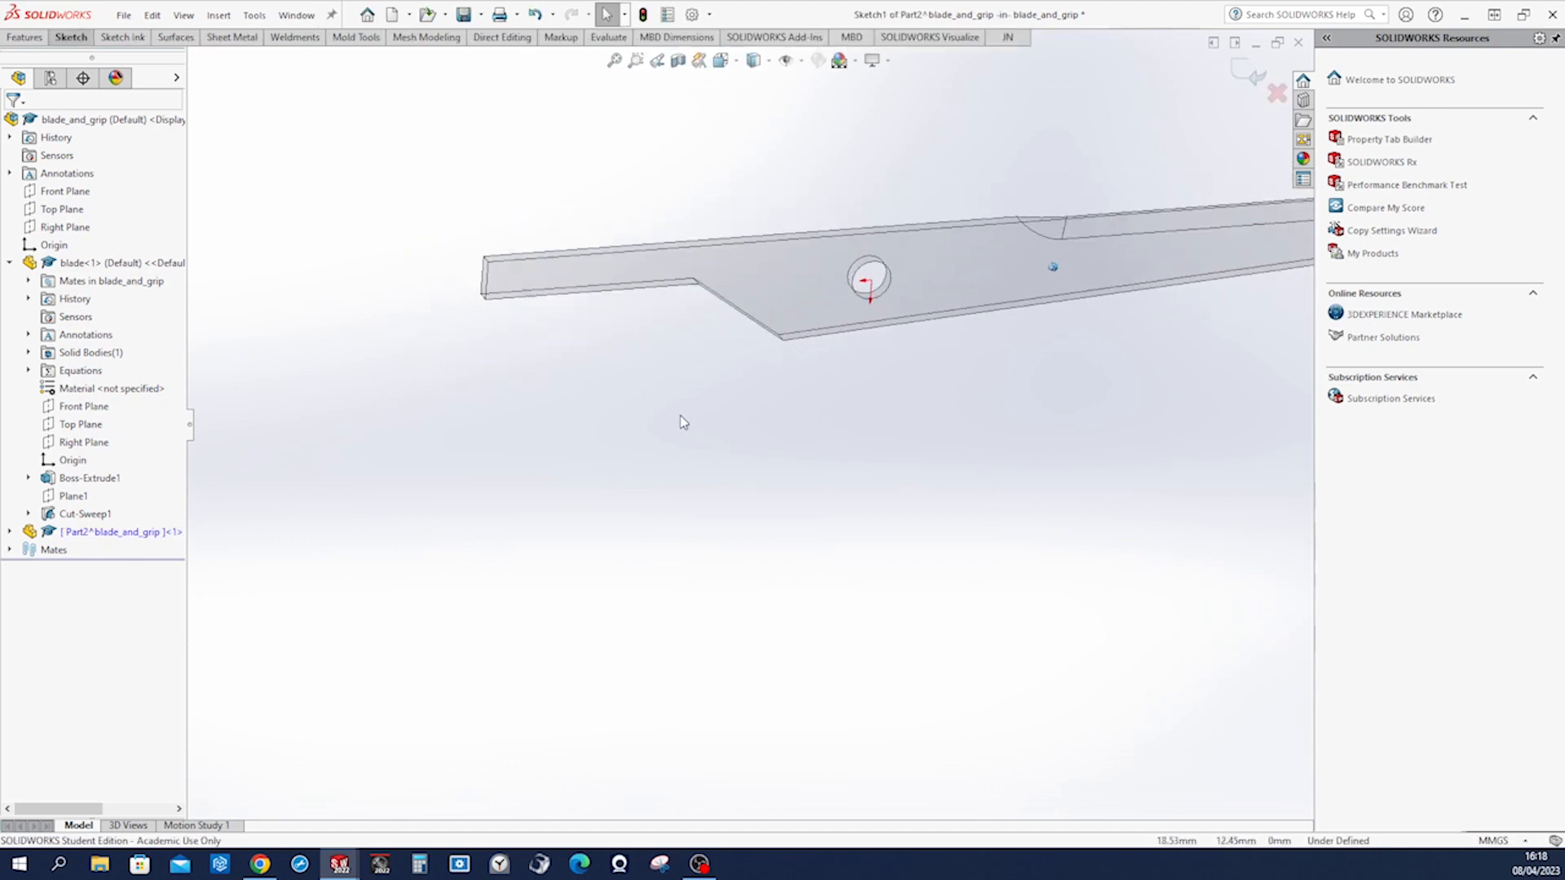
Convert the two long edges and the end edge of the blade's narrow tang into sketch lines.
right_click_drag(673, 415, 668, 416)
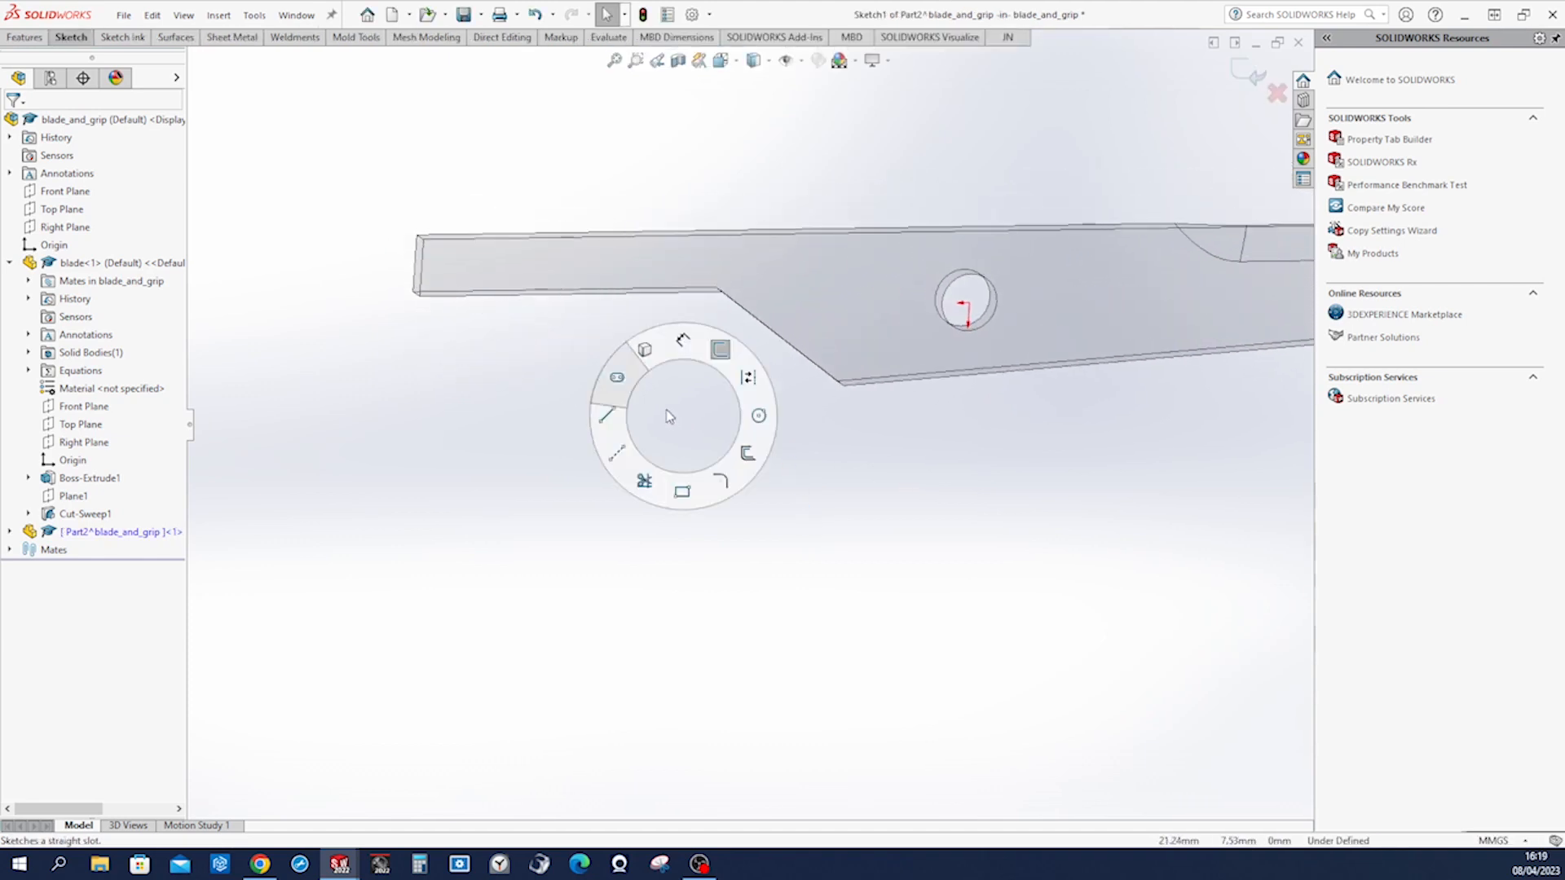
left_click(644, 352)
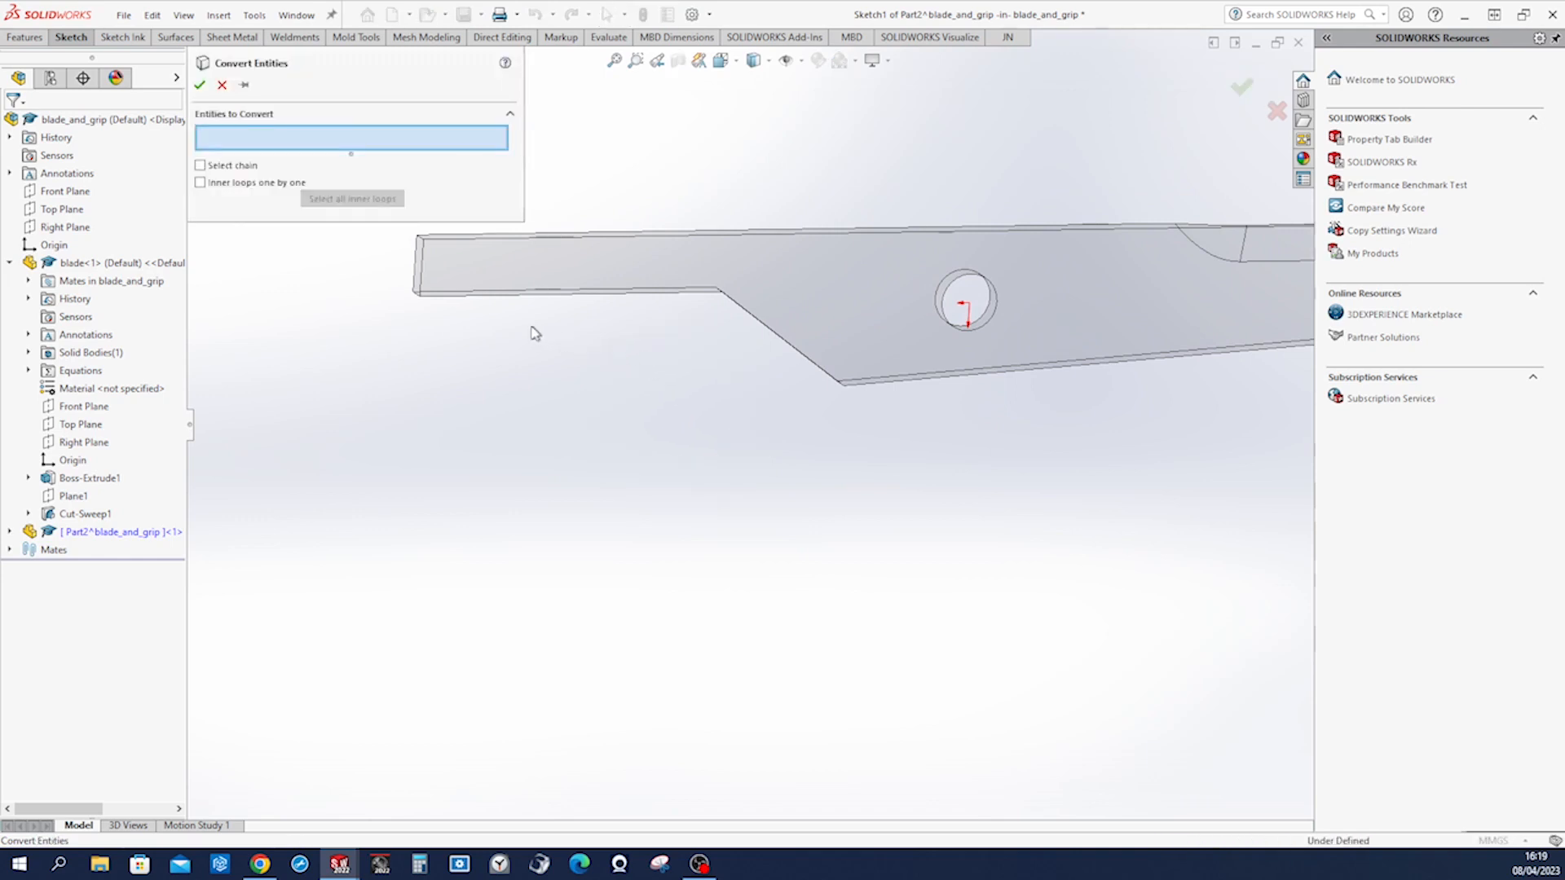
left_click(481, 300)
left_click(421, 284)
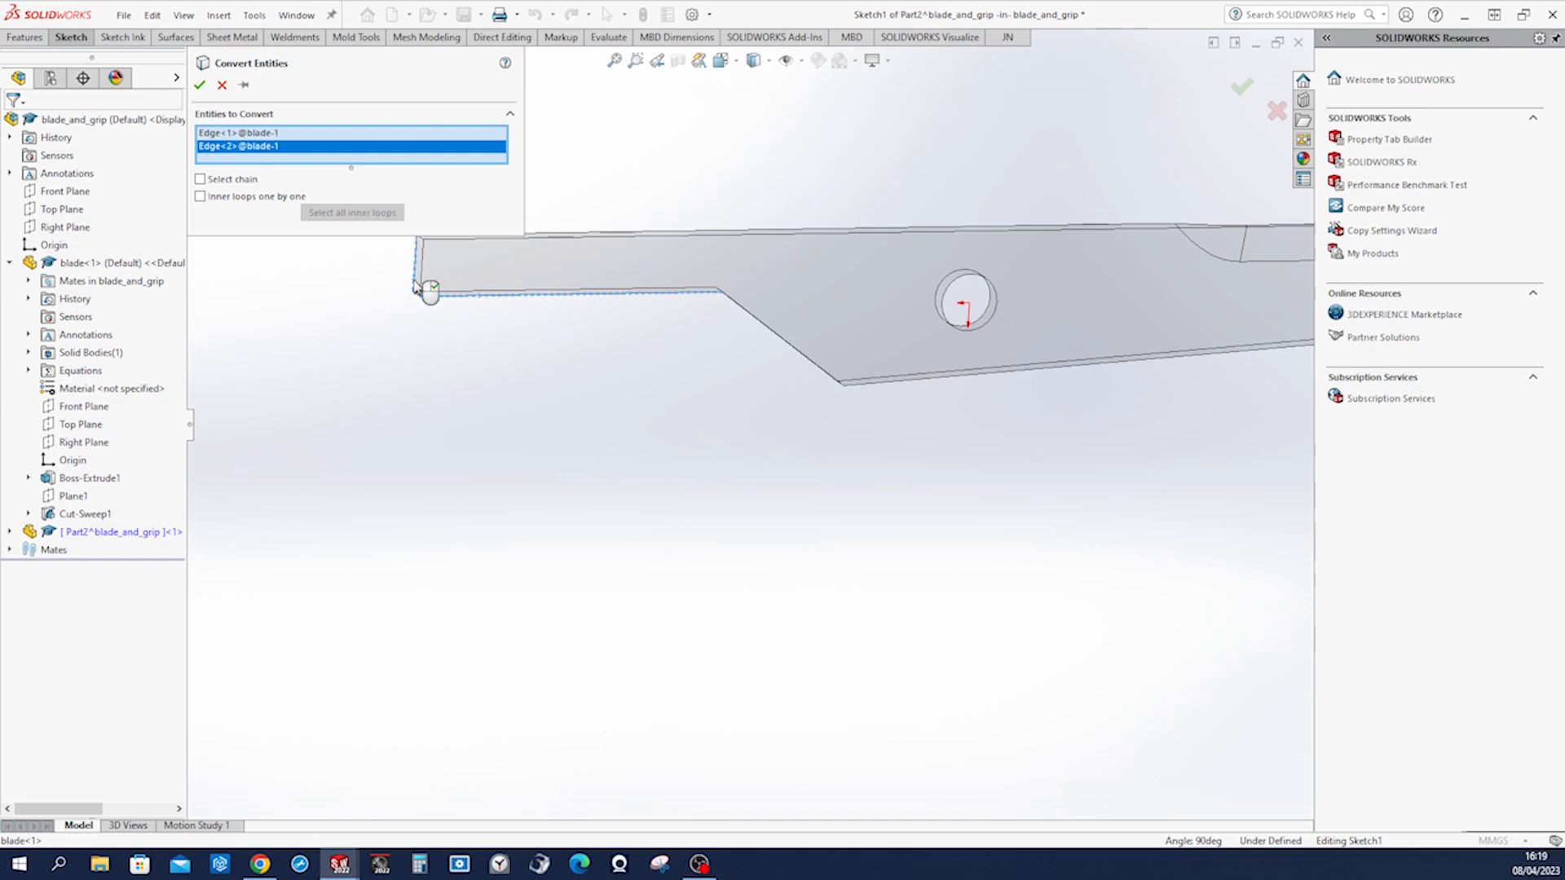
middle_click_drag(572, 234, 580, 295)
left_click(581, 320)
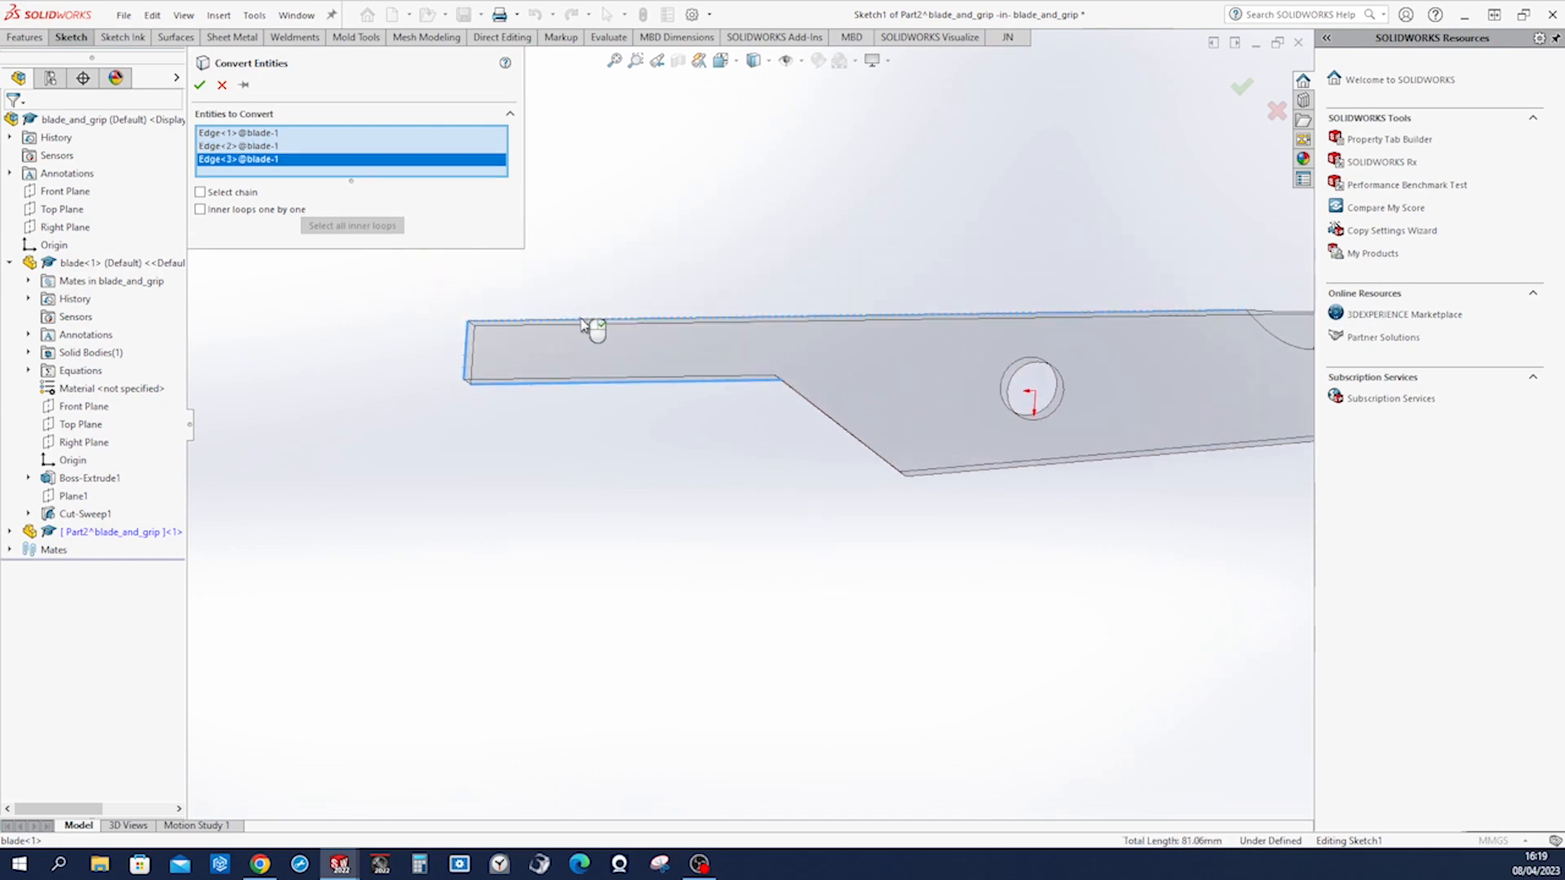
right_click(581, 319)
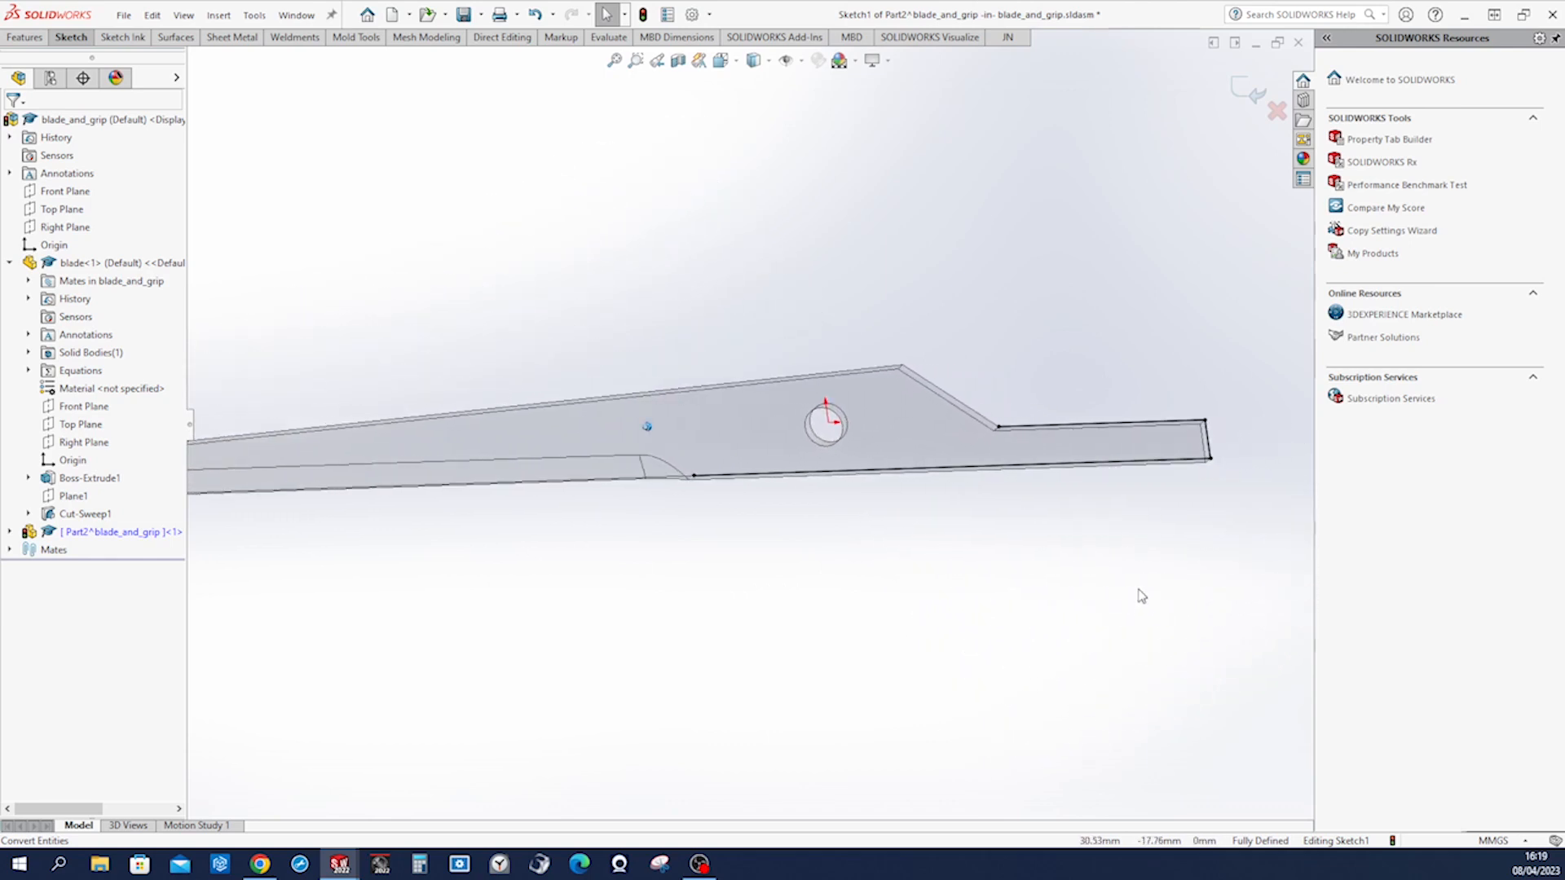
Sketch a sloped line crossing the tang beside the blade's shoulder and a short line from its lower end towards the tang's end.
mouse_move(1213, 540)
right_mouse_down()
mouse_move(1199, 555)
mouse_move(1125, 535)
right_mouse_up()
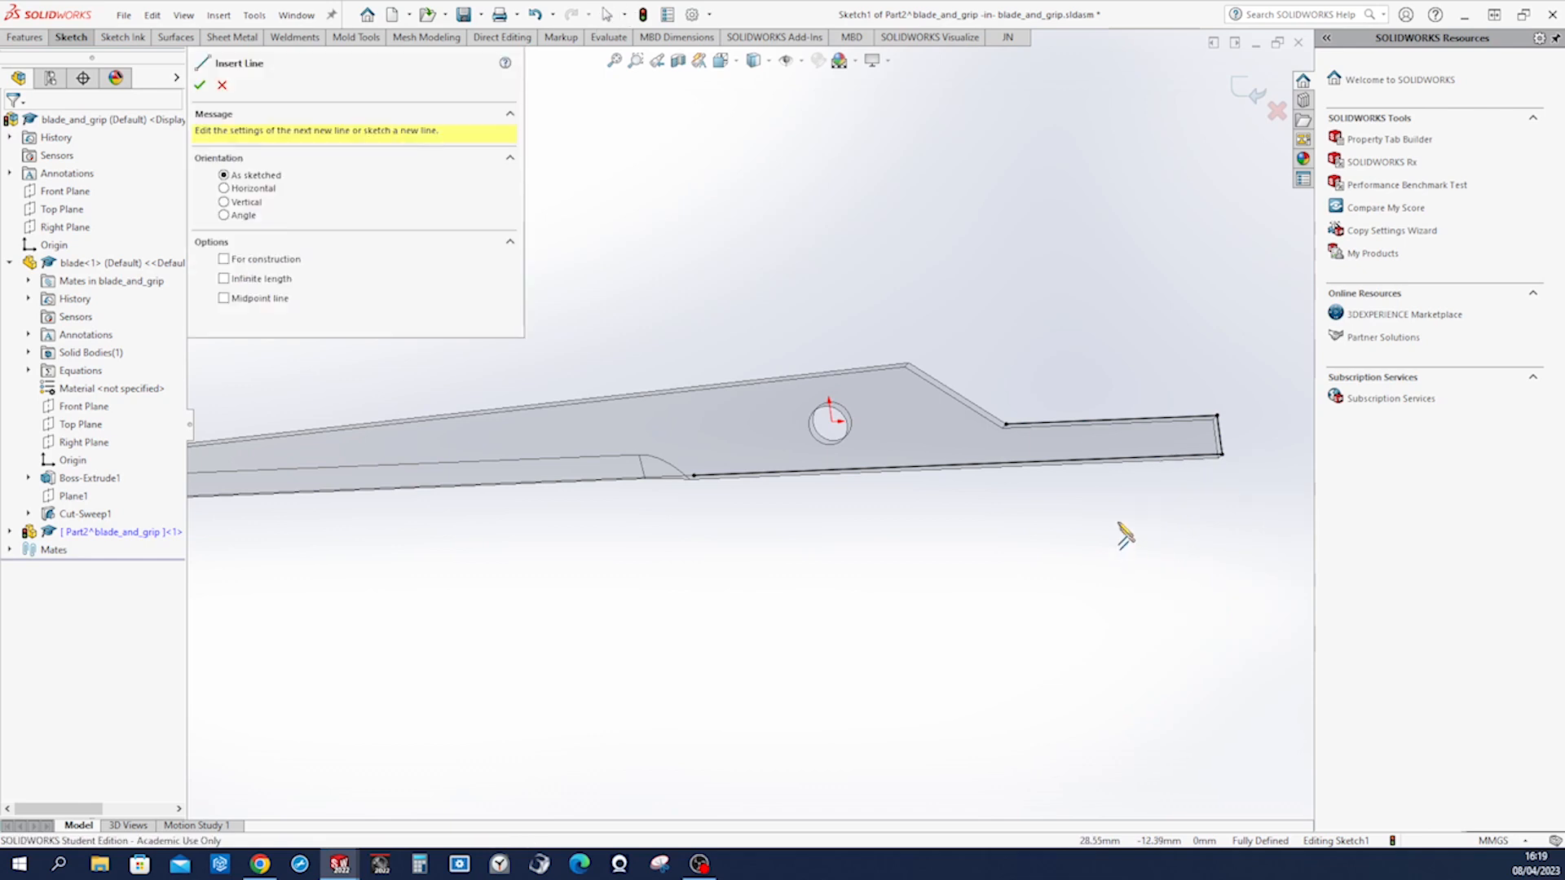
left_click(1049, 364)
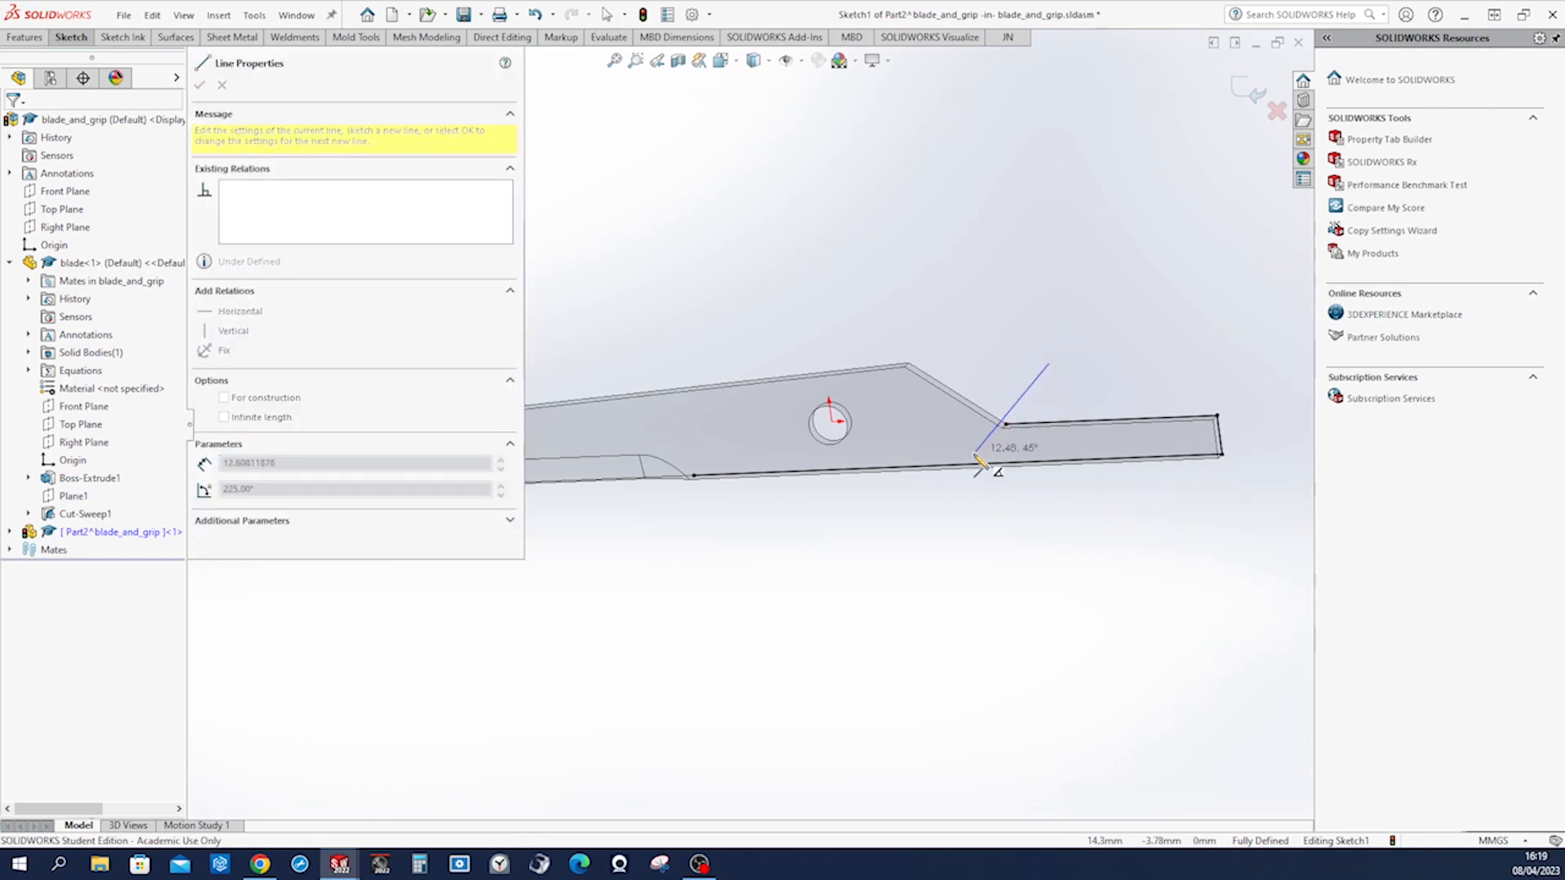
left_click(930, 507)
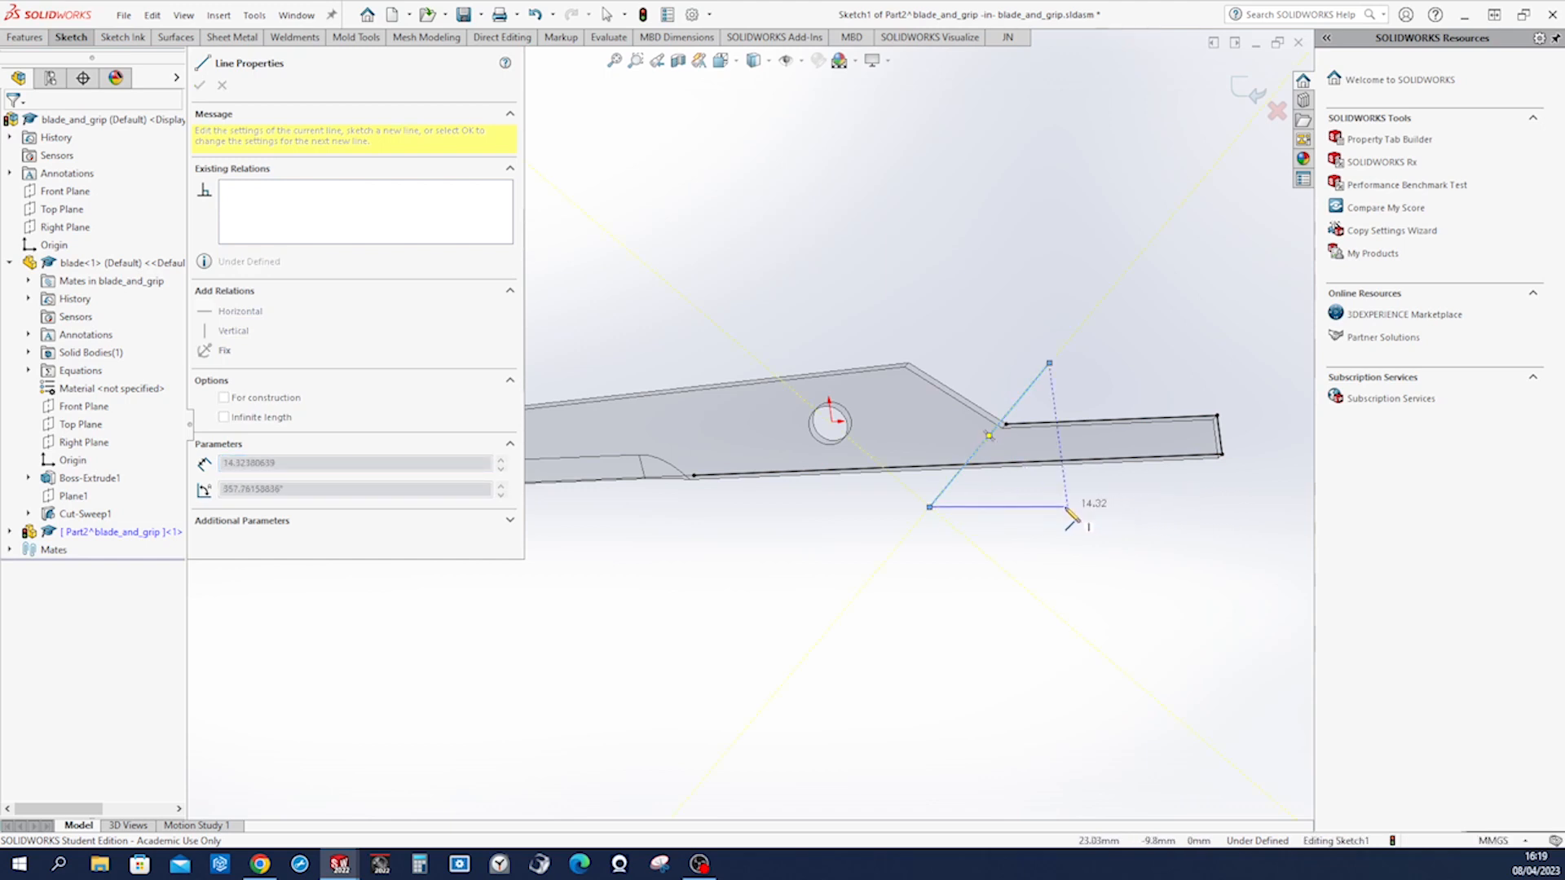
double_click(1038, 504)
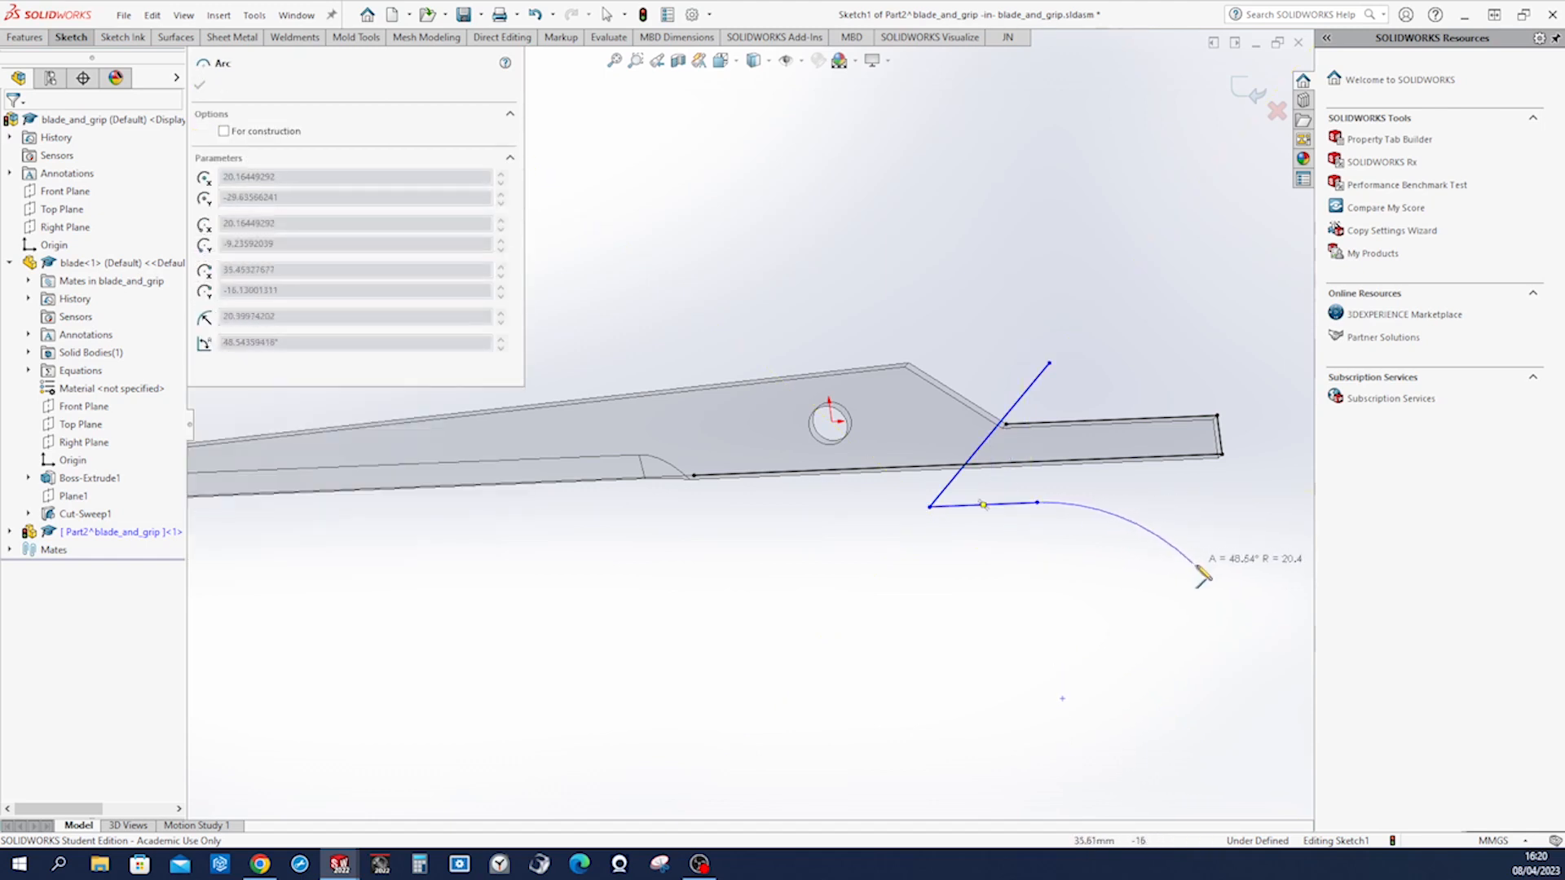
Complete the grip outline with arcs looping around the tang's end and a horizontal line about 9.9 mm long closing to the sloped line.
left_click(1260, 568)
scroll(1262, 570, "up", 2)
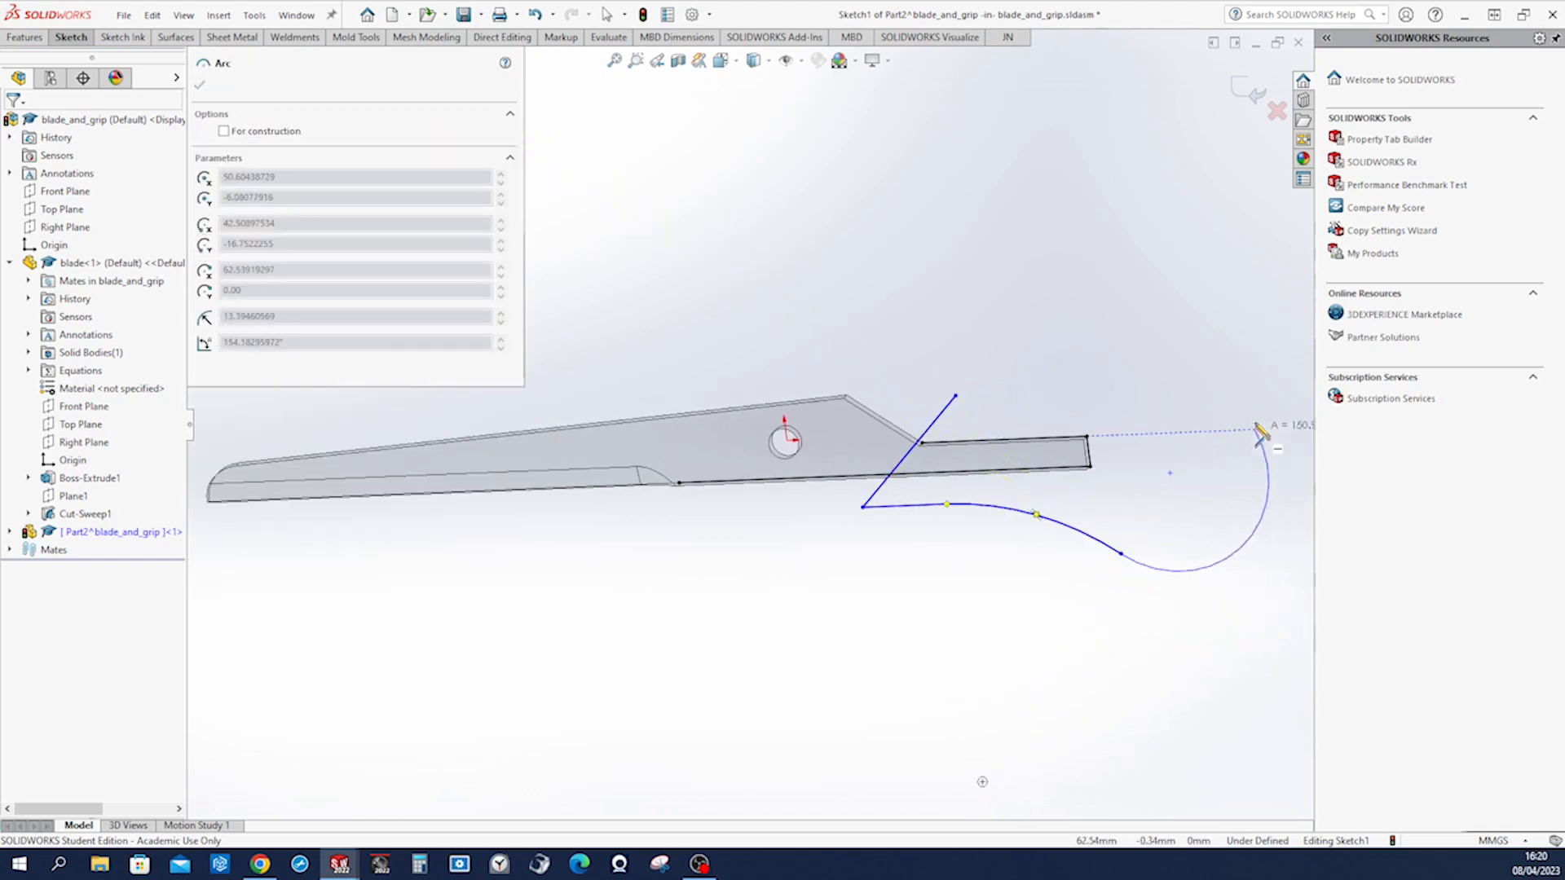
left_click(1114, 356)
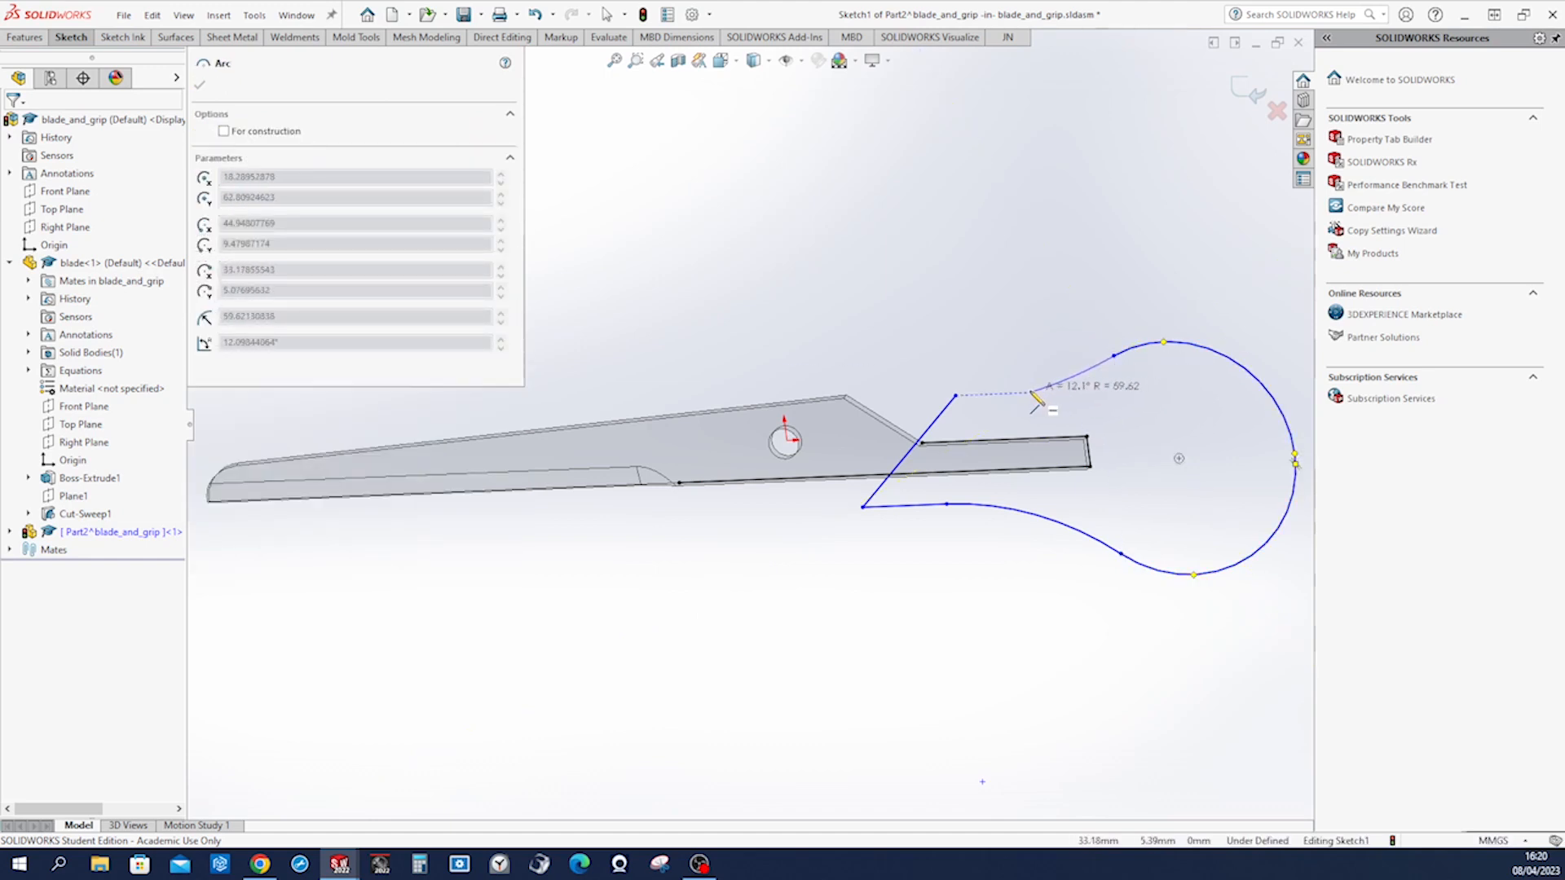
left_click(1032, 392)
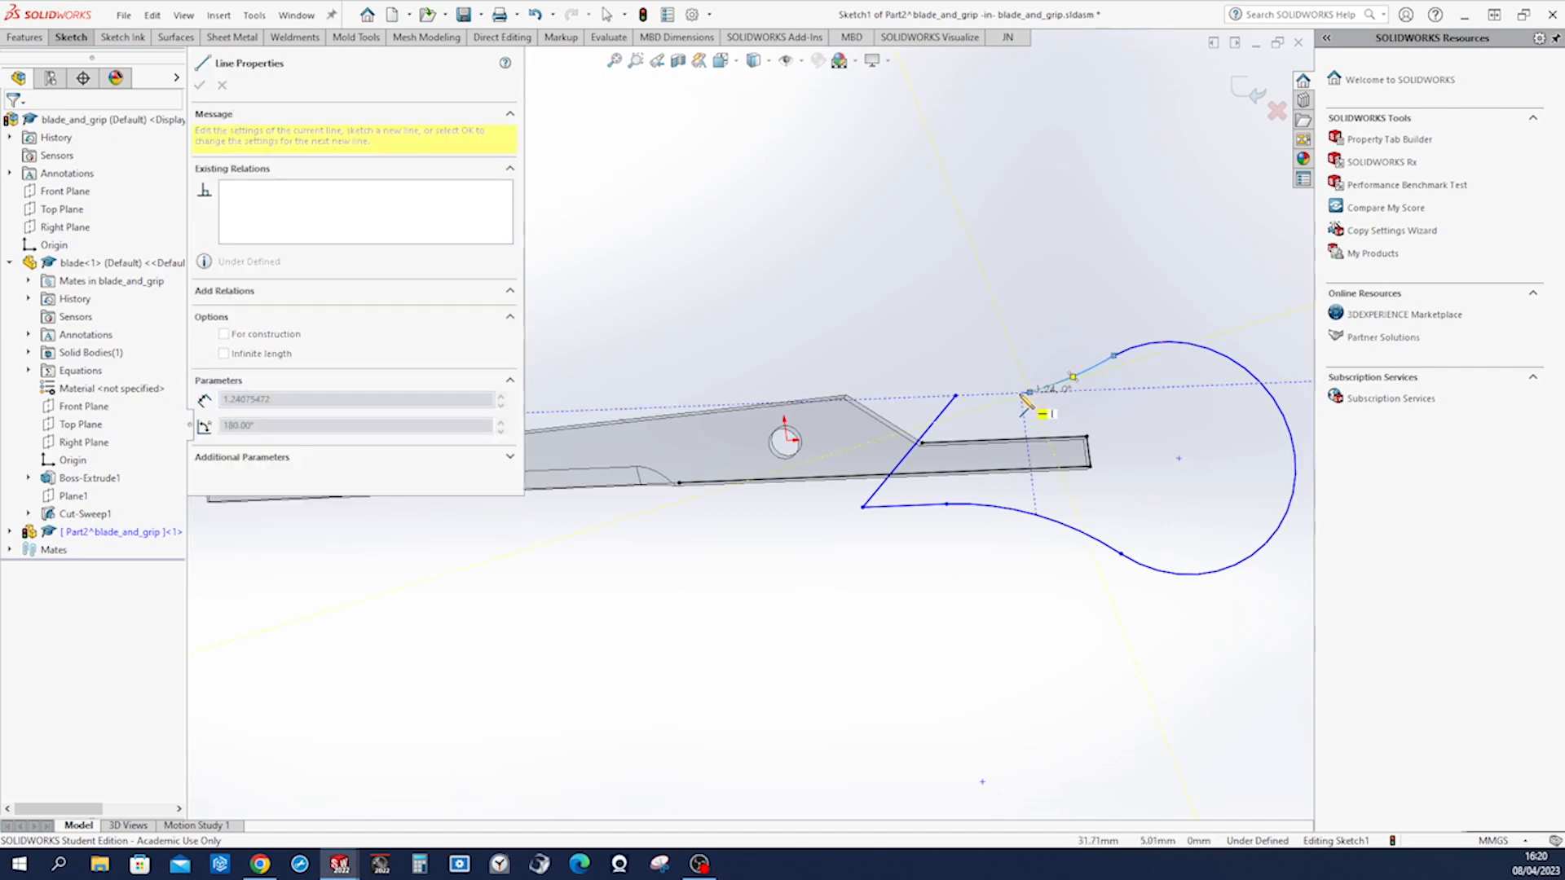
left_click(956, 396)
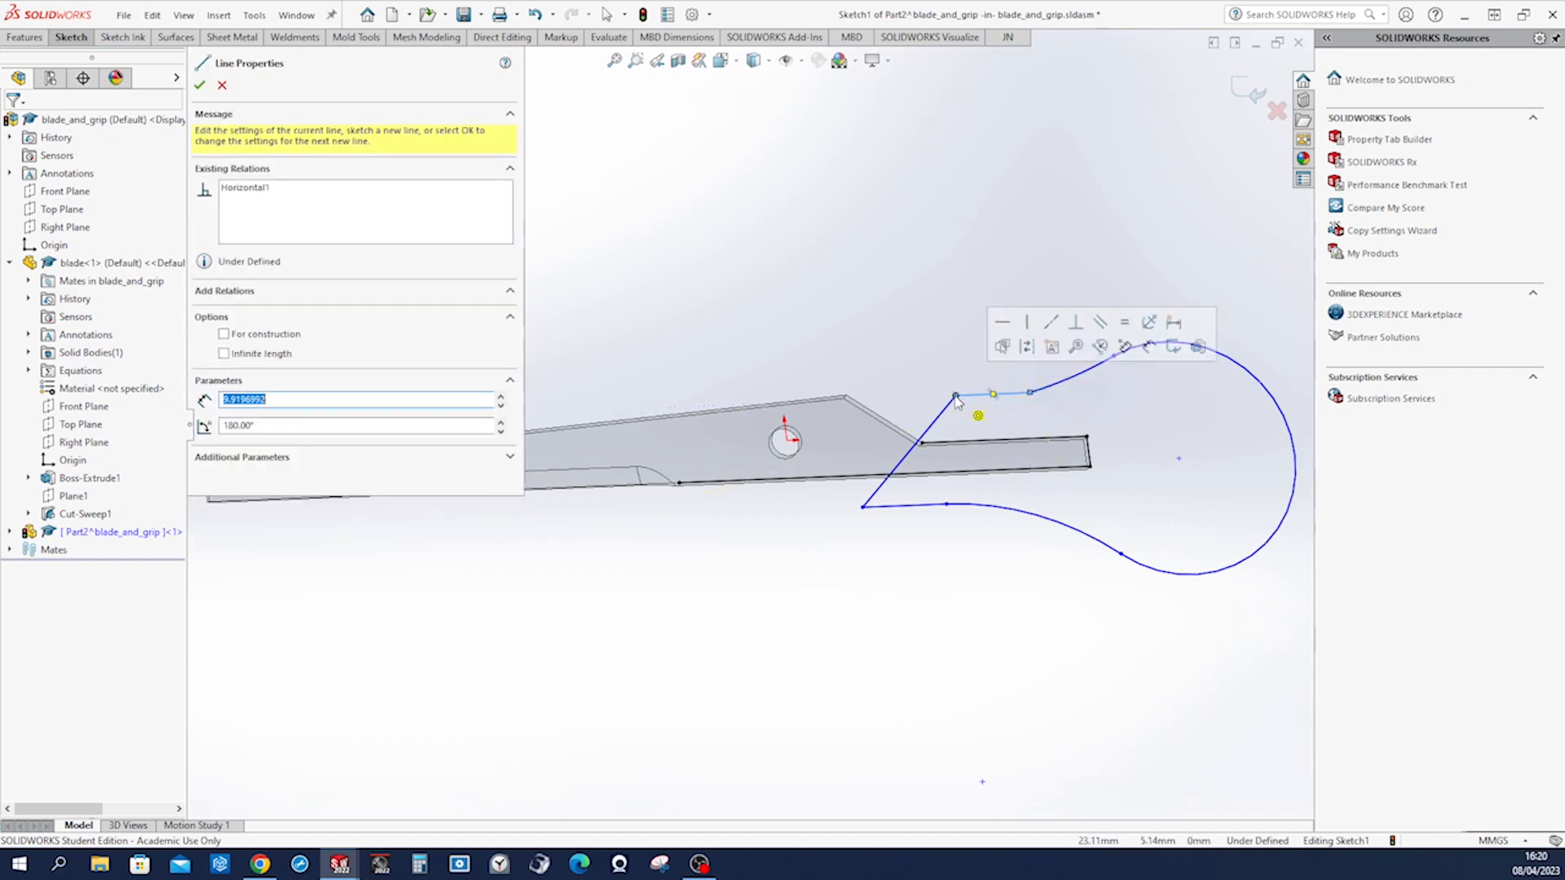
key("Escape")
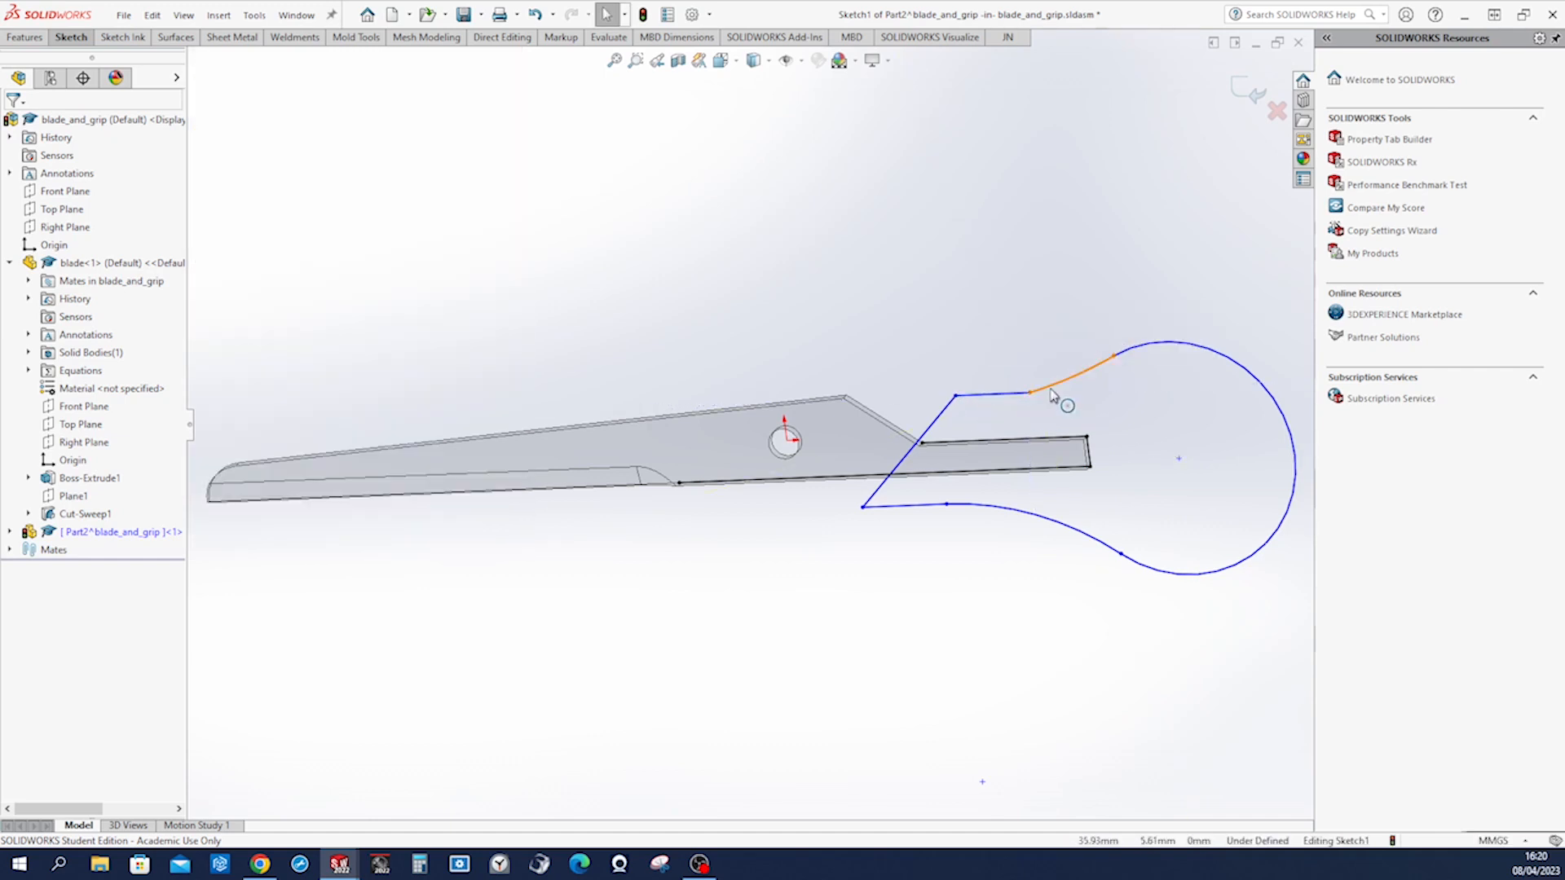
Make the grip's upper arc tangent to the short upper line and move their shared endpoint back towards the tang's end.
left_click(1050, 395)
left_click(1027, 396, "ctrl")
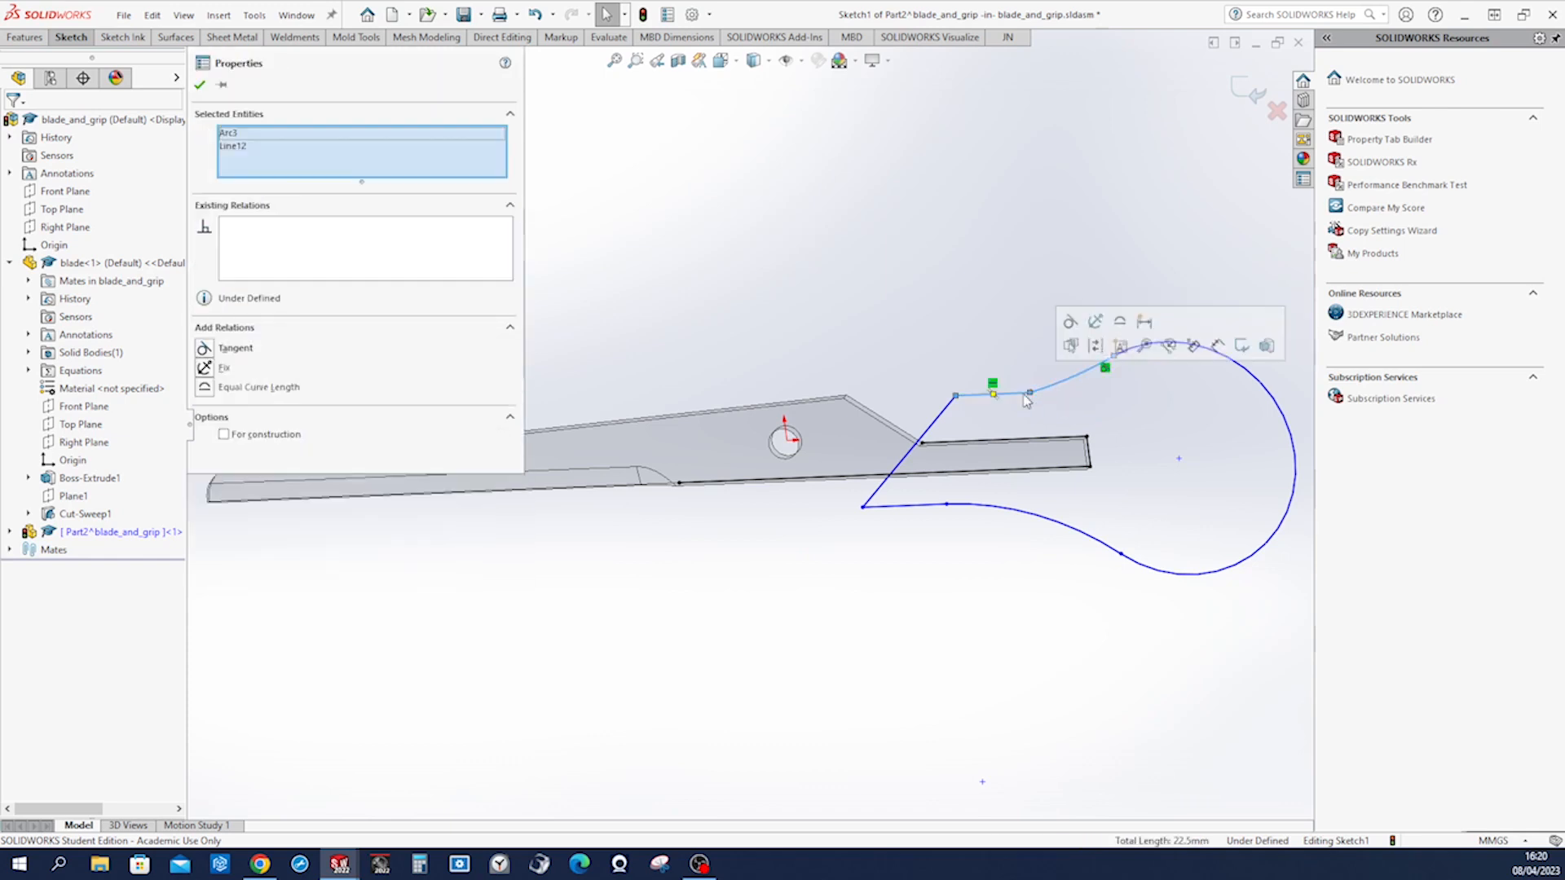
left_click(1070, 322)
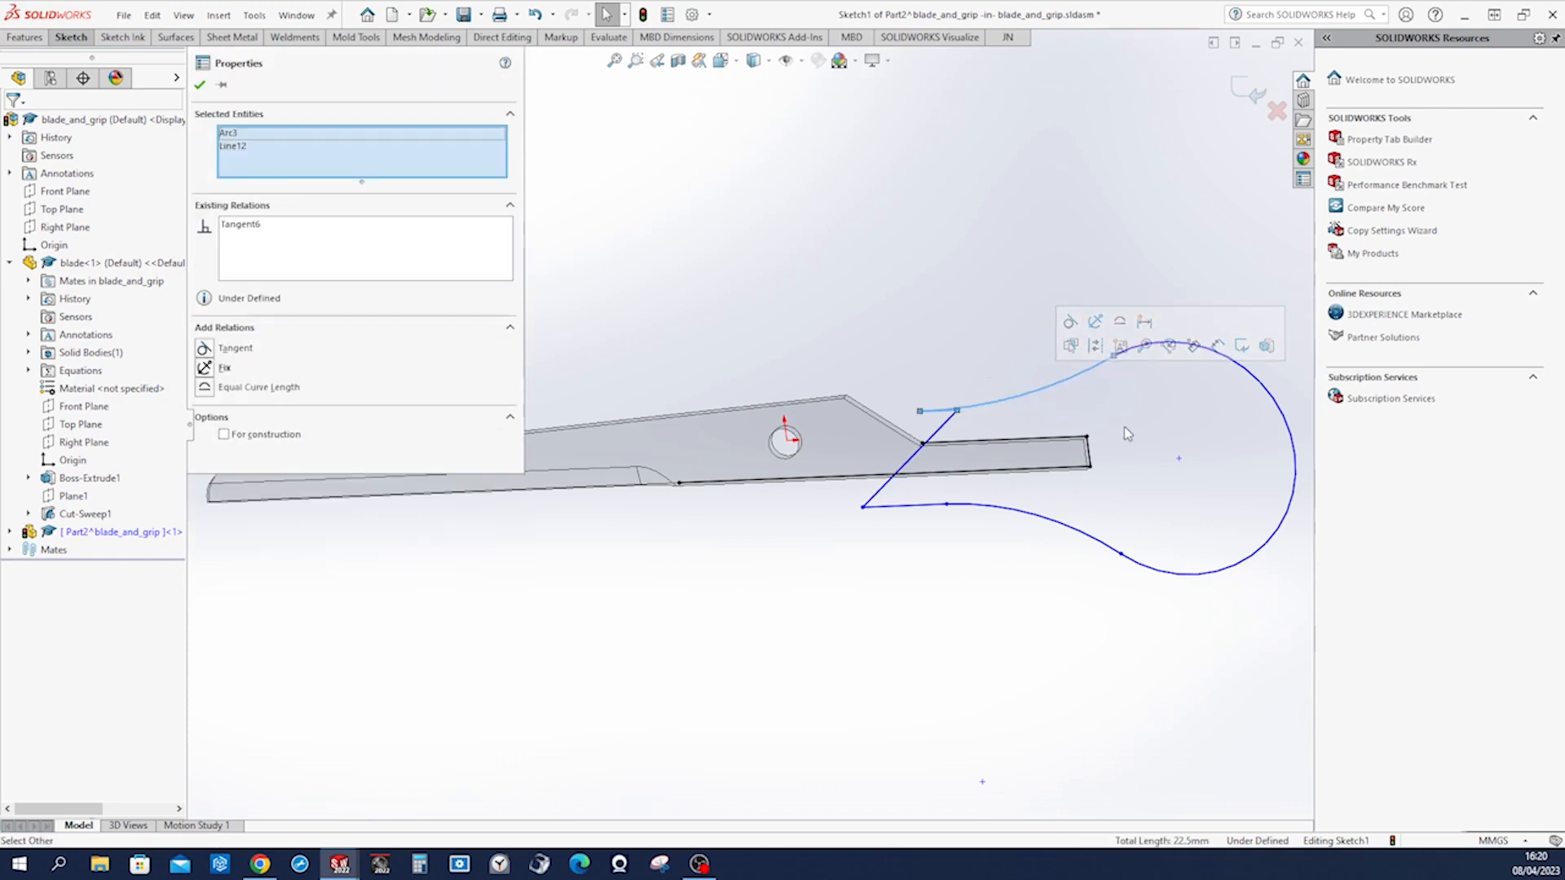
scroll(1028, 346, "down", 3)
left_click(1014, 326)
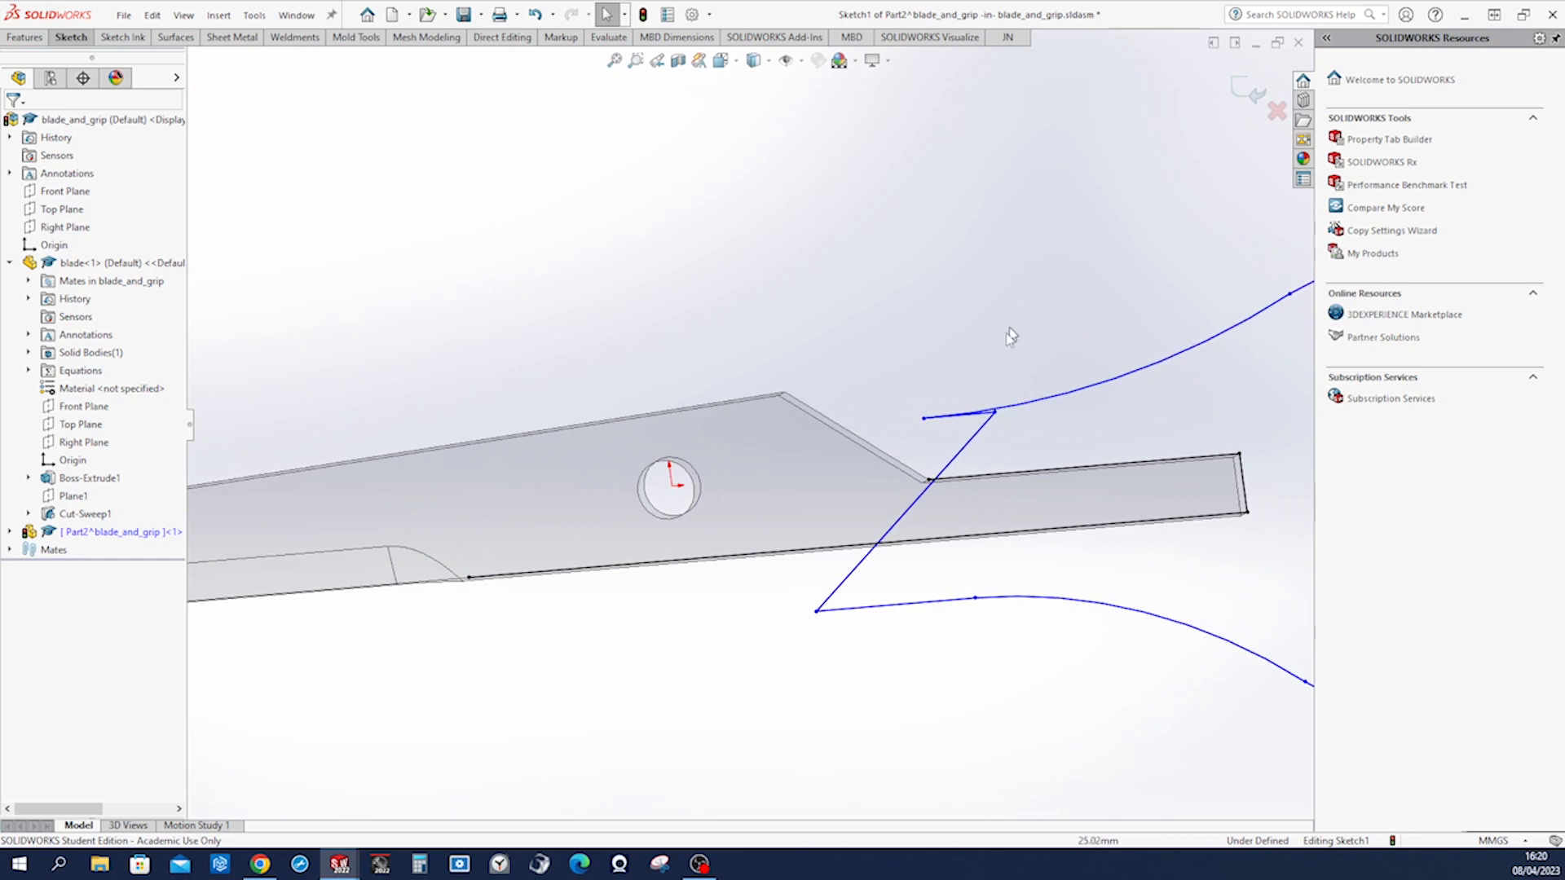
left_click_drag(923, 419, 1107, 394)
left_click(983, 341)
Draw a horizontal construction line about 23.6 mm long from the tang's end edge midpoint to the sloped line's midpoint.
scroll(1007, 269, "up", 2)
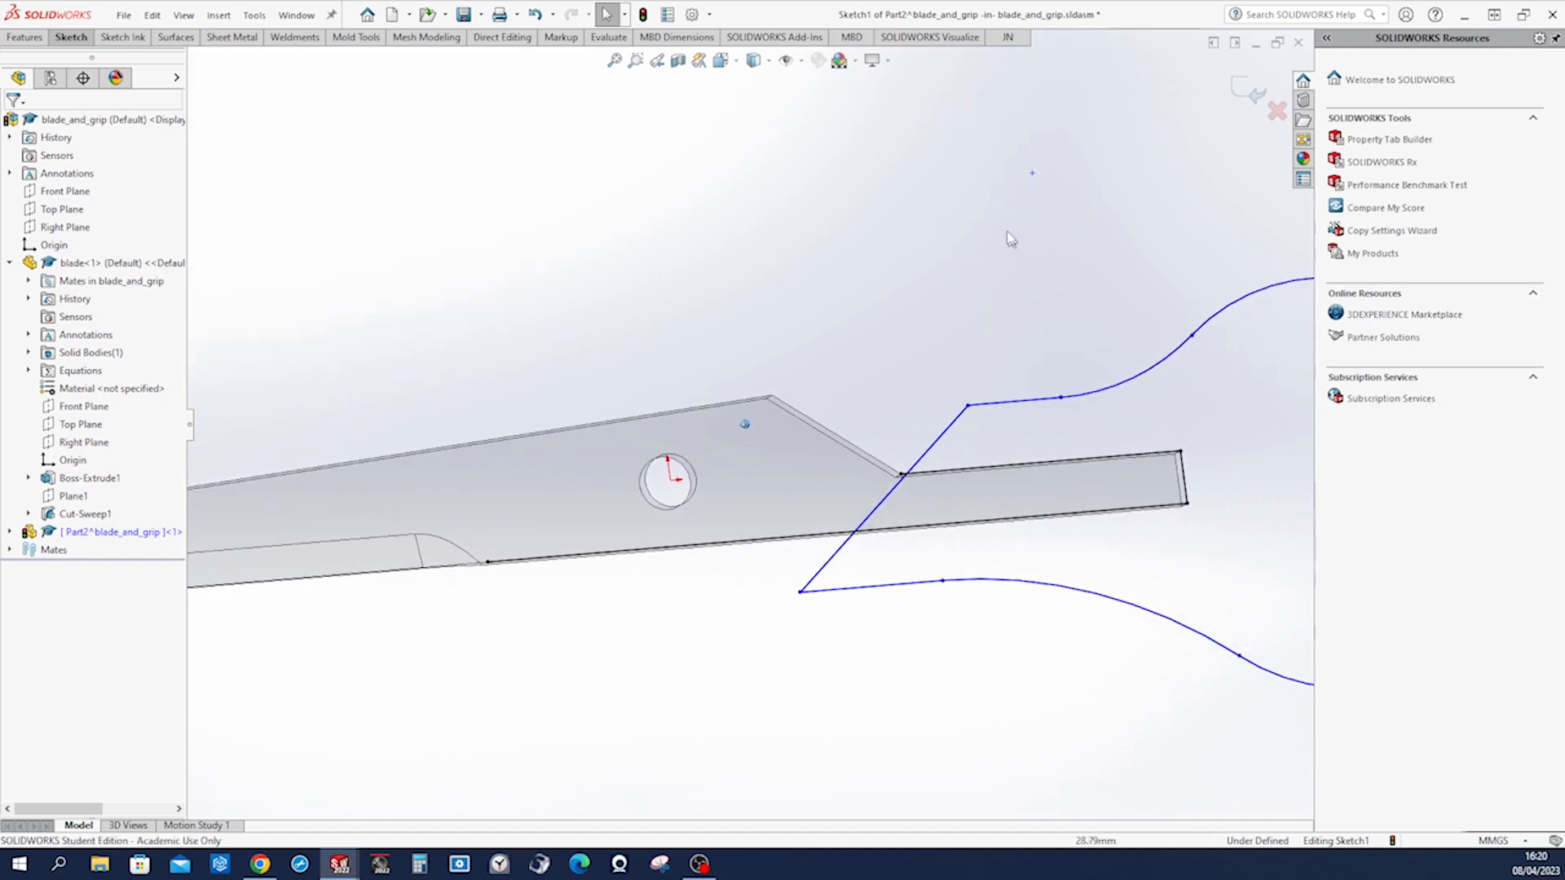
right_click_drag(1061, 217, 1000, 252)
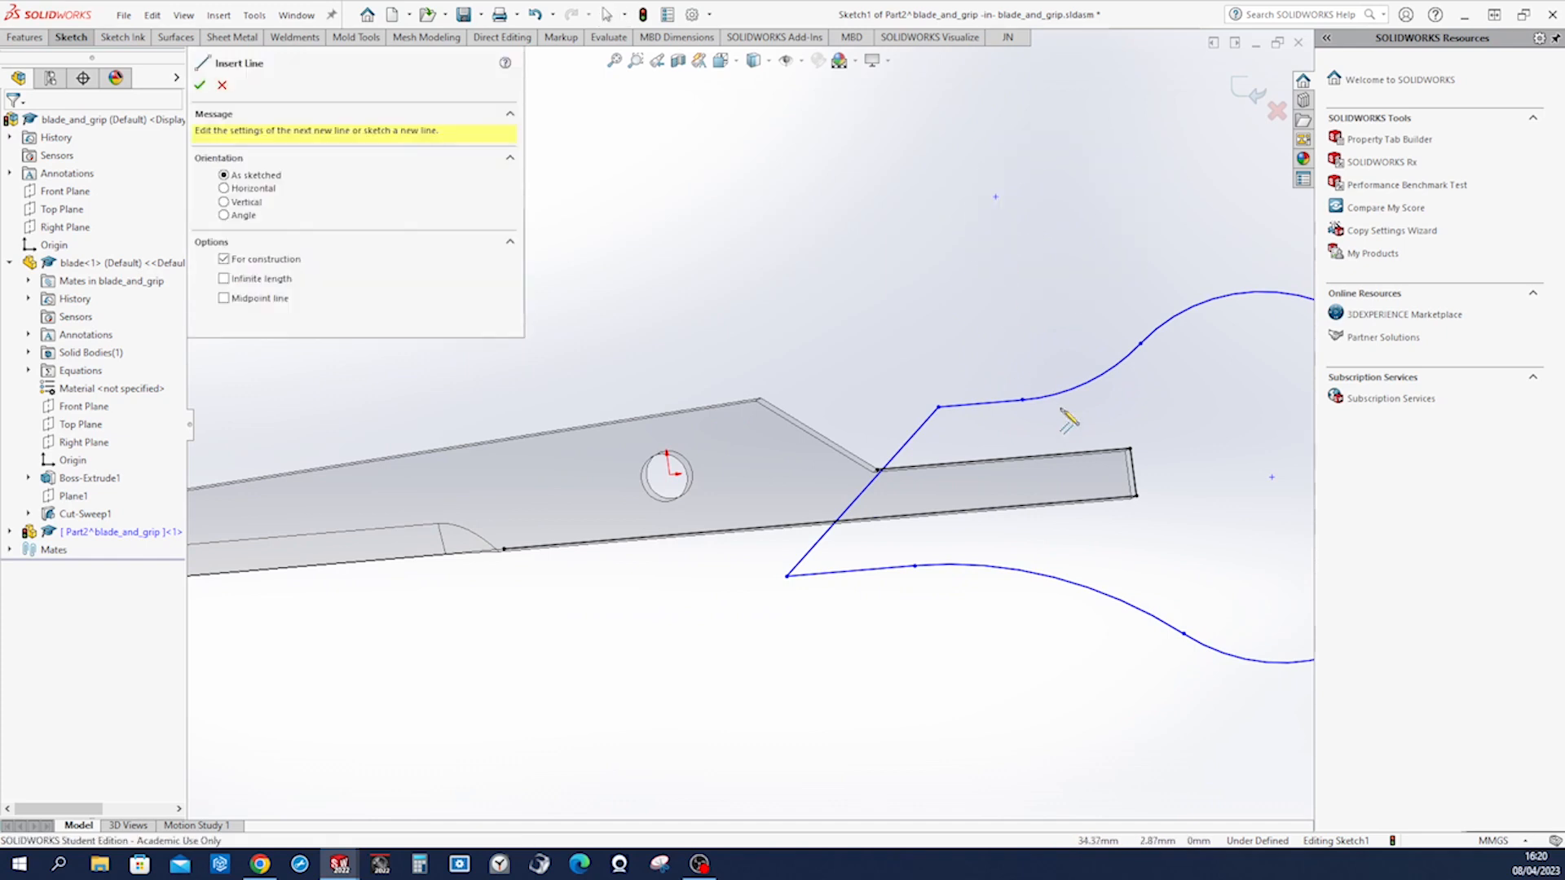
left_click(1135, 473)
left_click(862, 491)
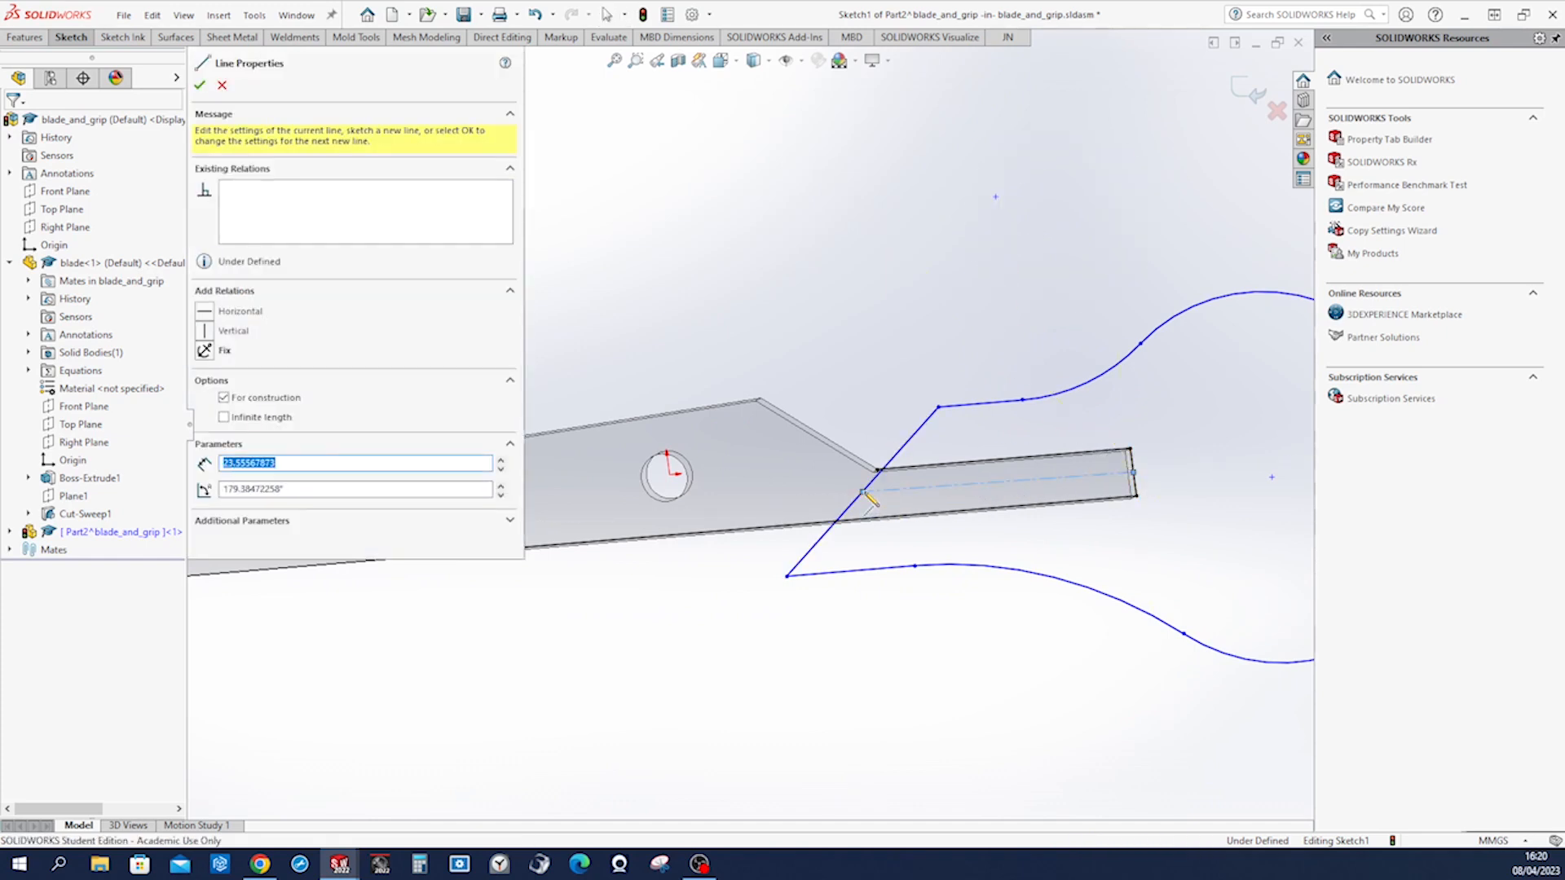
key("Escape")
left_click(938, 487)
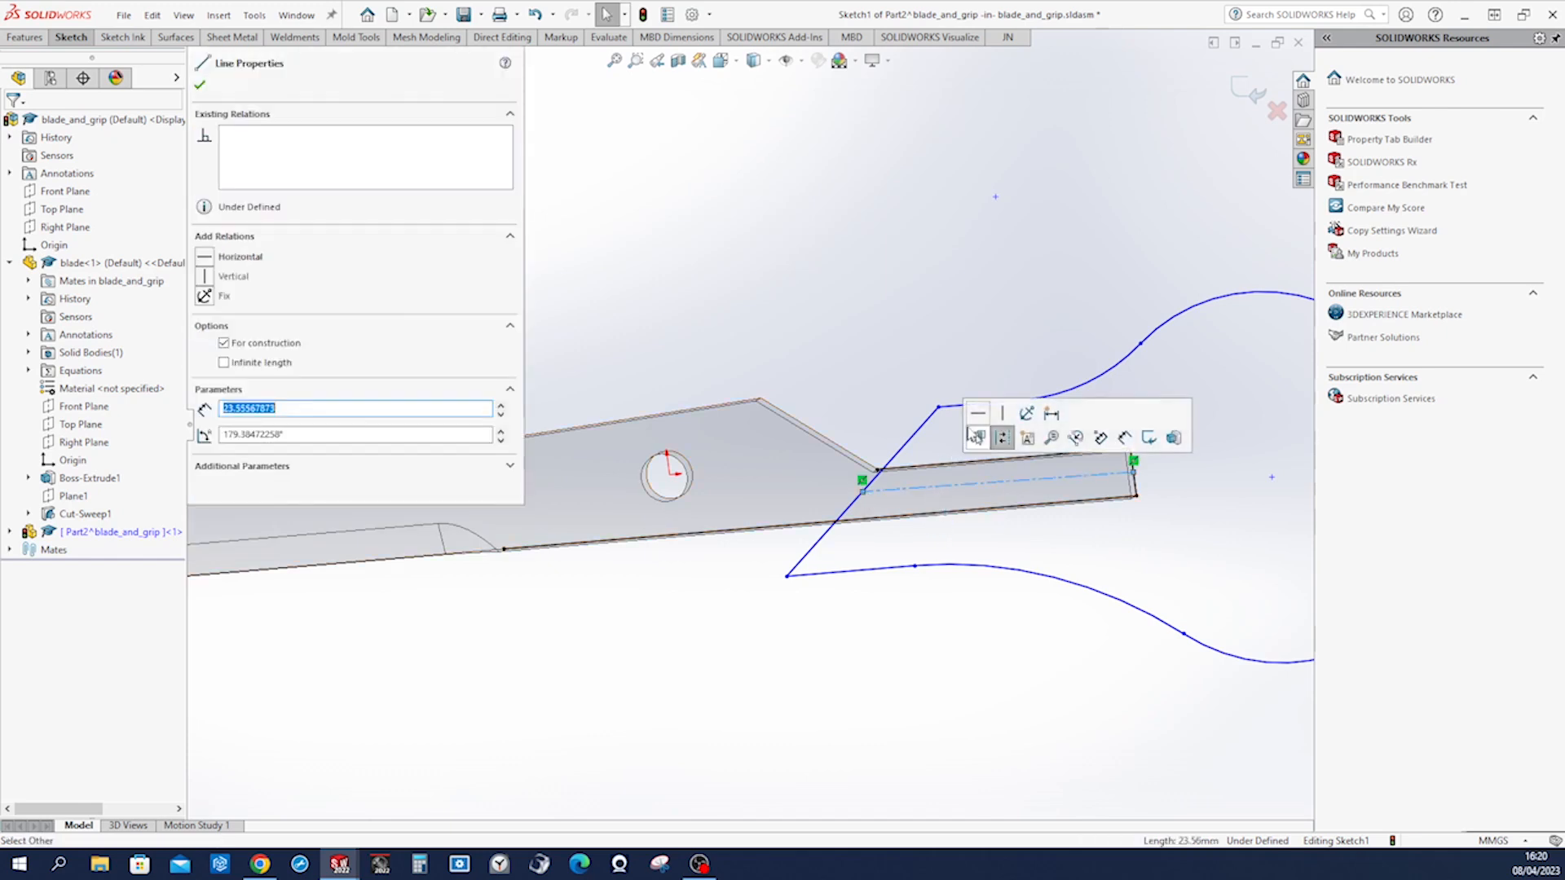
left_click(930, 355)
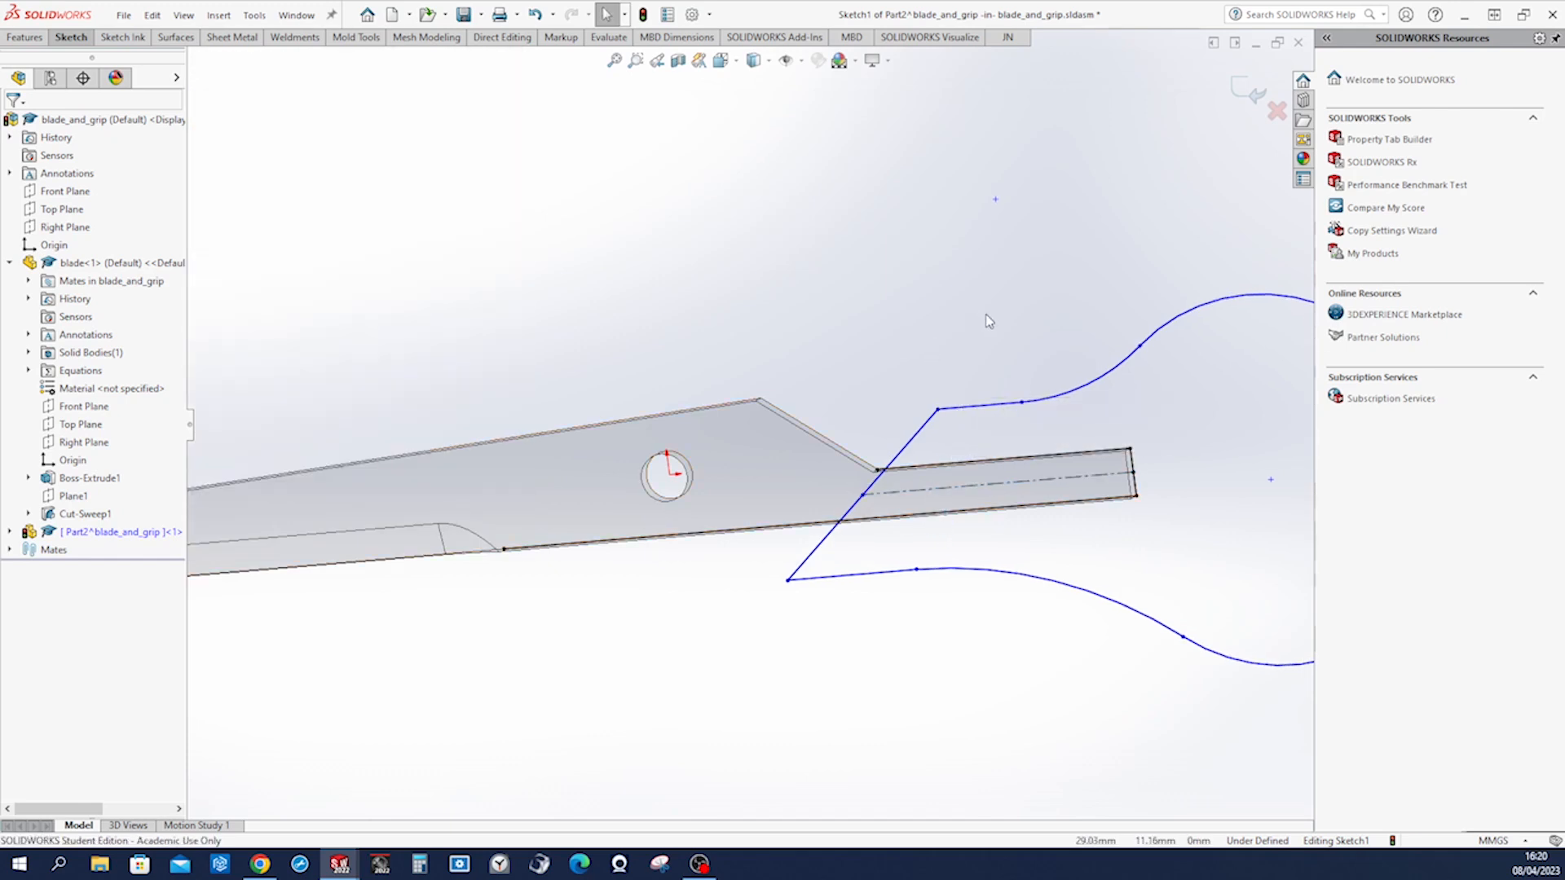
Dimension the distance between the grip outline's short upper and lower horizontal lines to 8 mm.
scroll(986, 315, "up", 3)
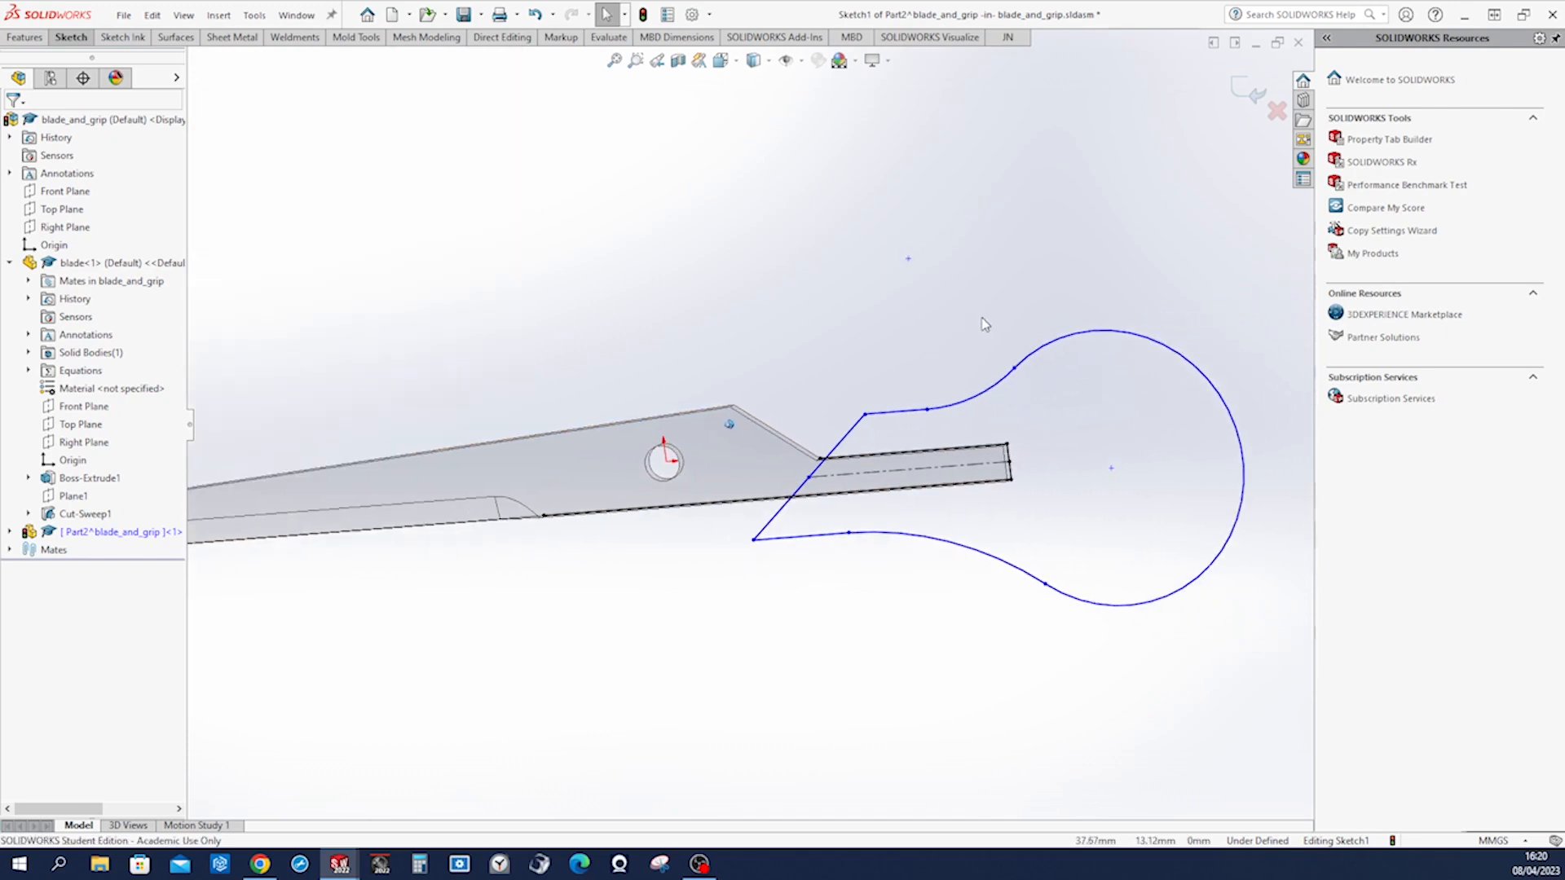
left_click(900, 421)
left_click(847, 368)
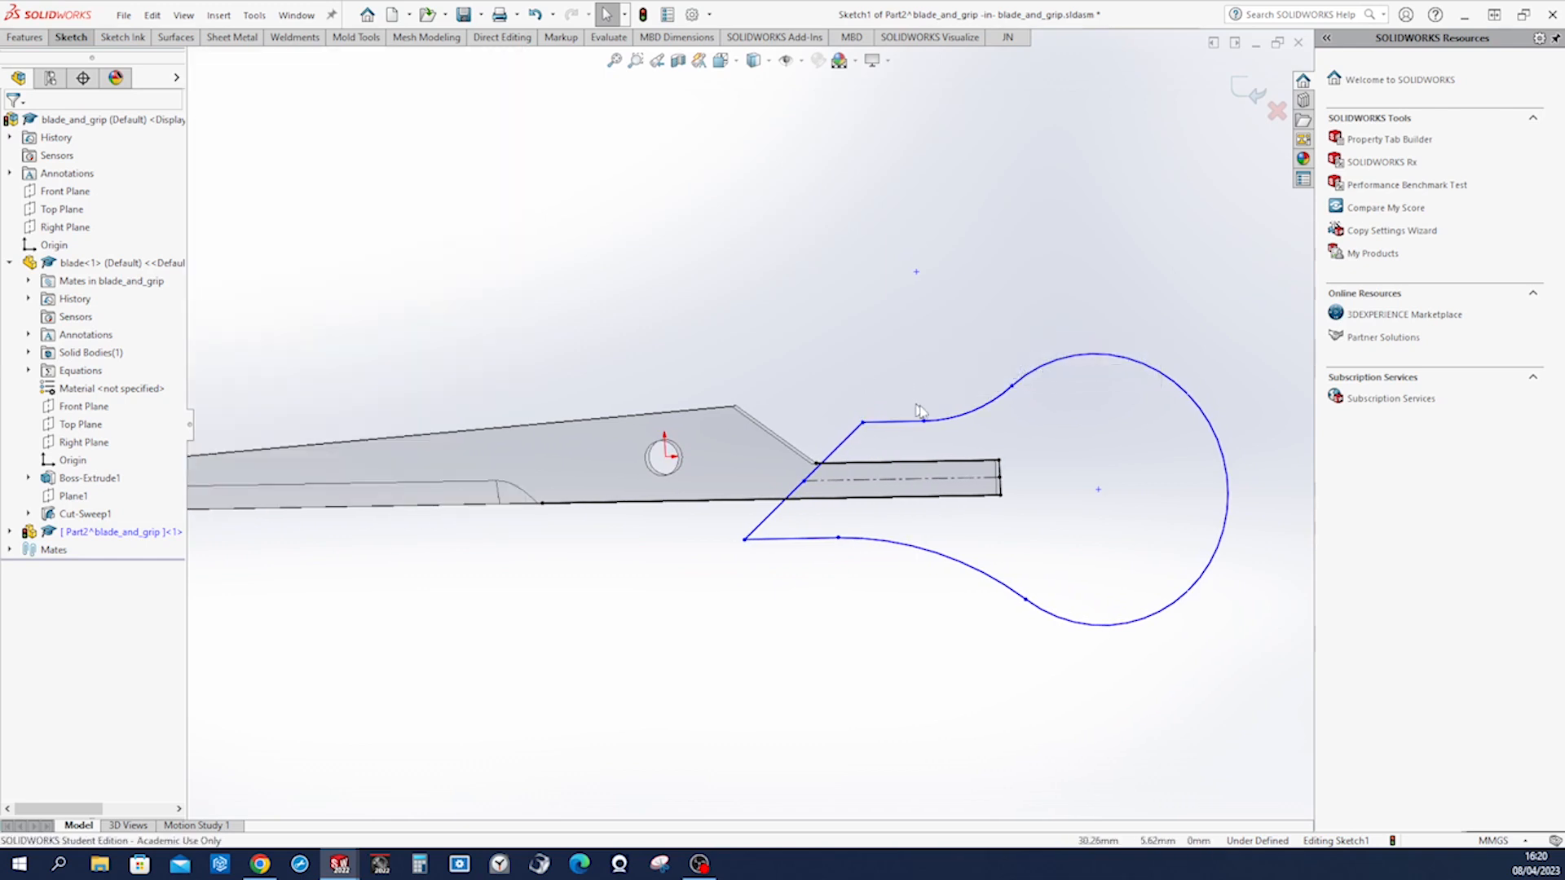
left_click(787, 538)
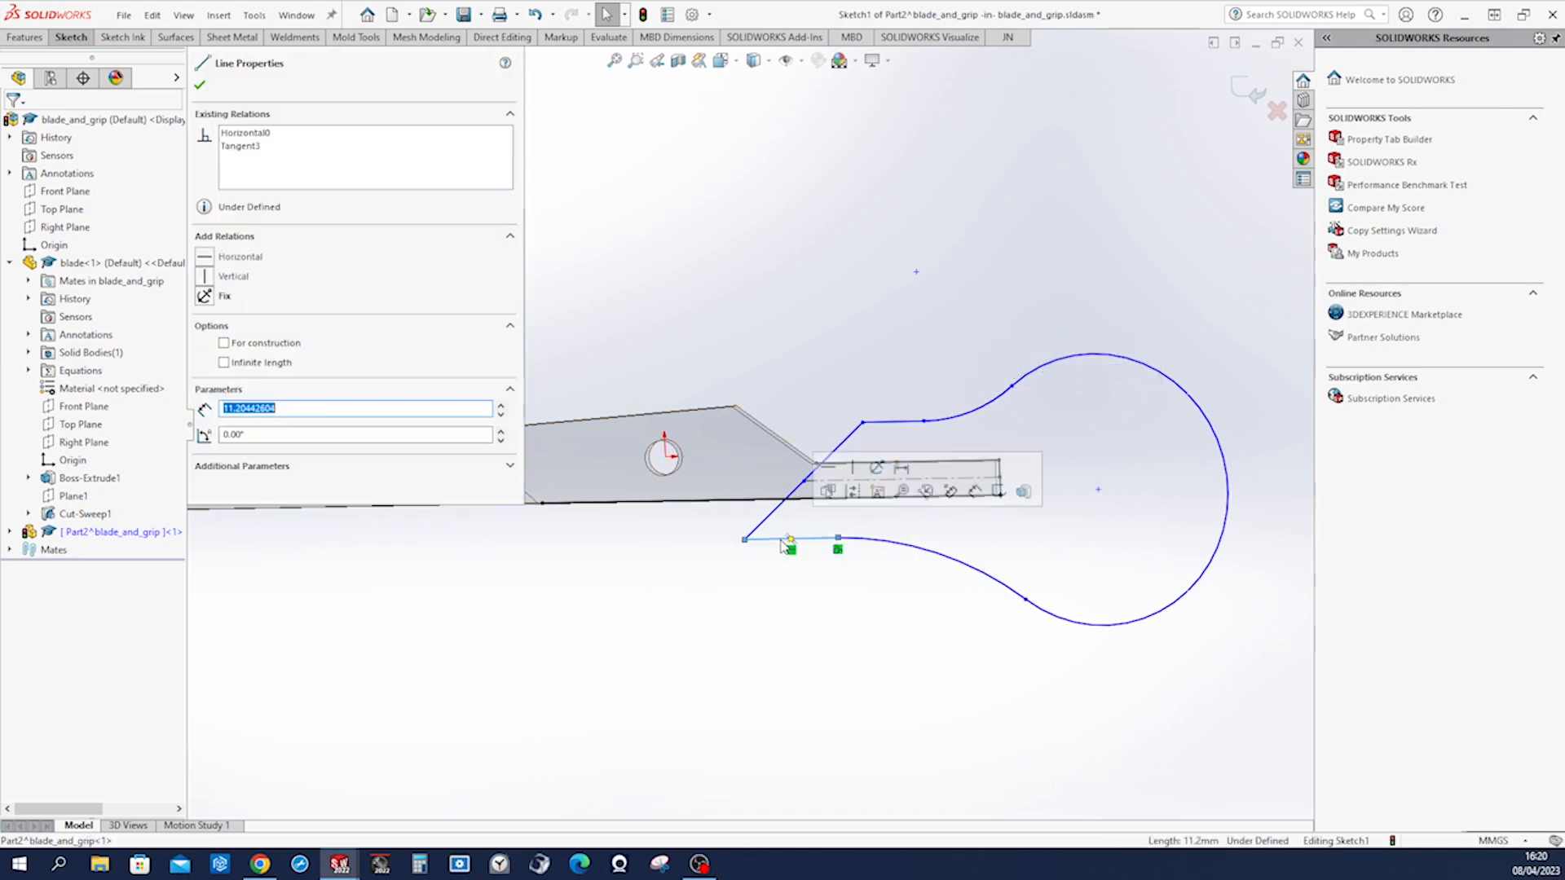
left_click(869, 634)
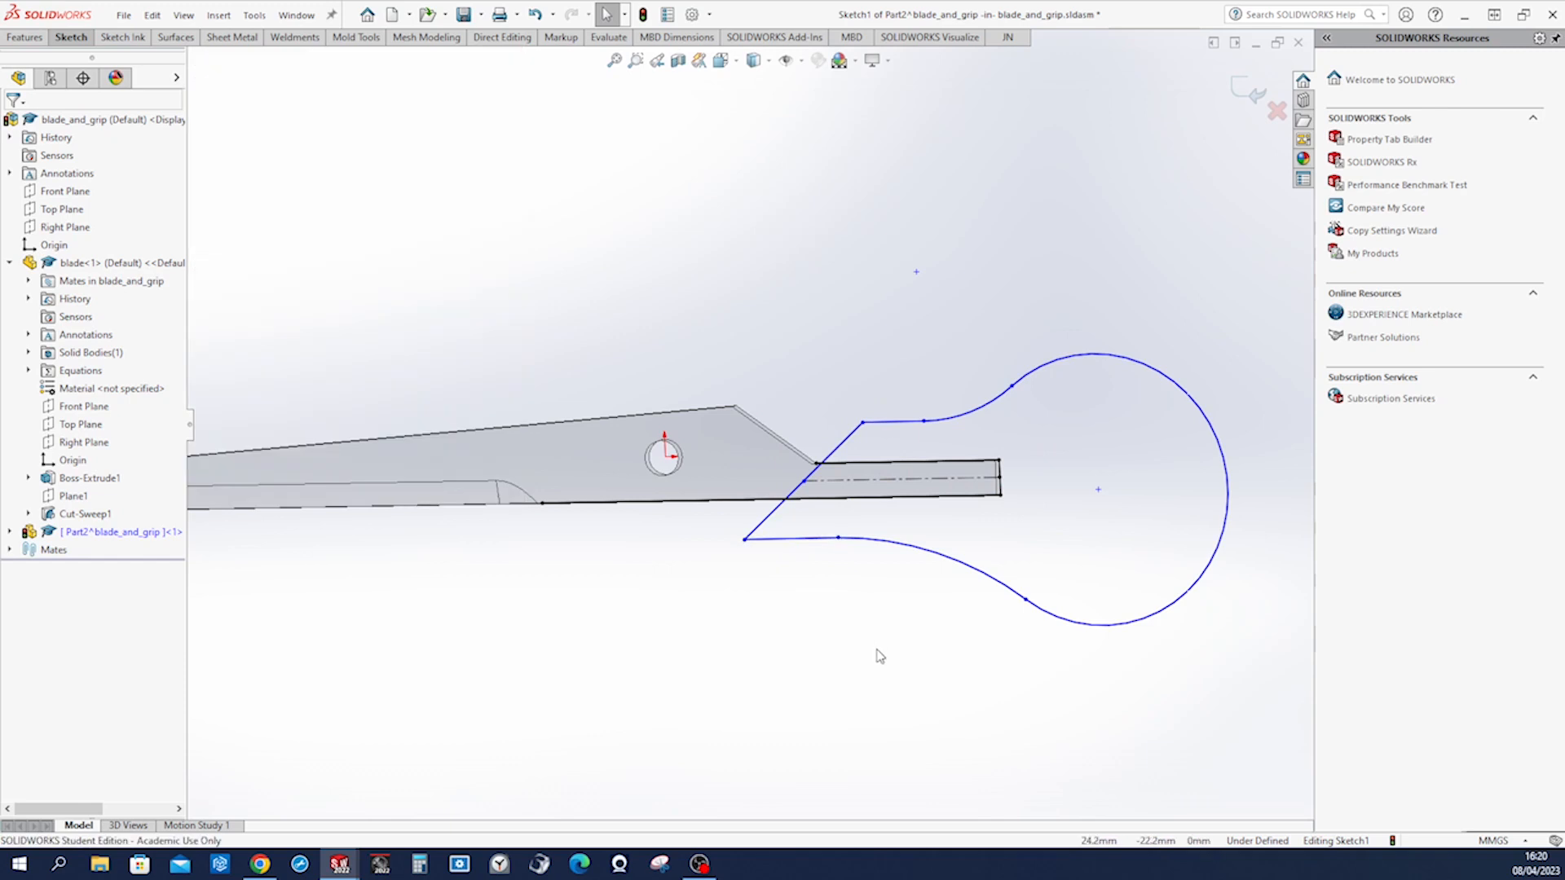
right_click_drag(875, 644, 887, 575)
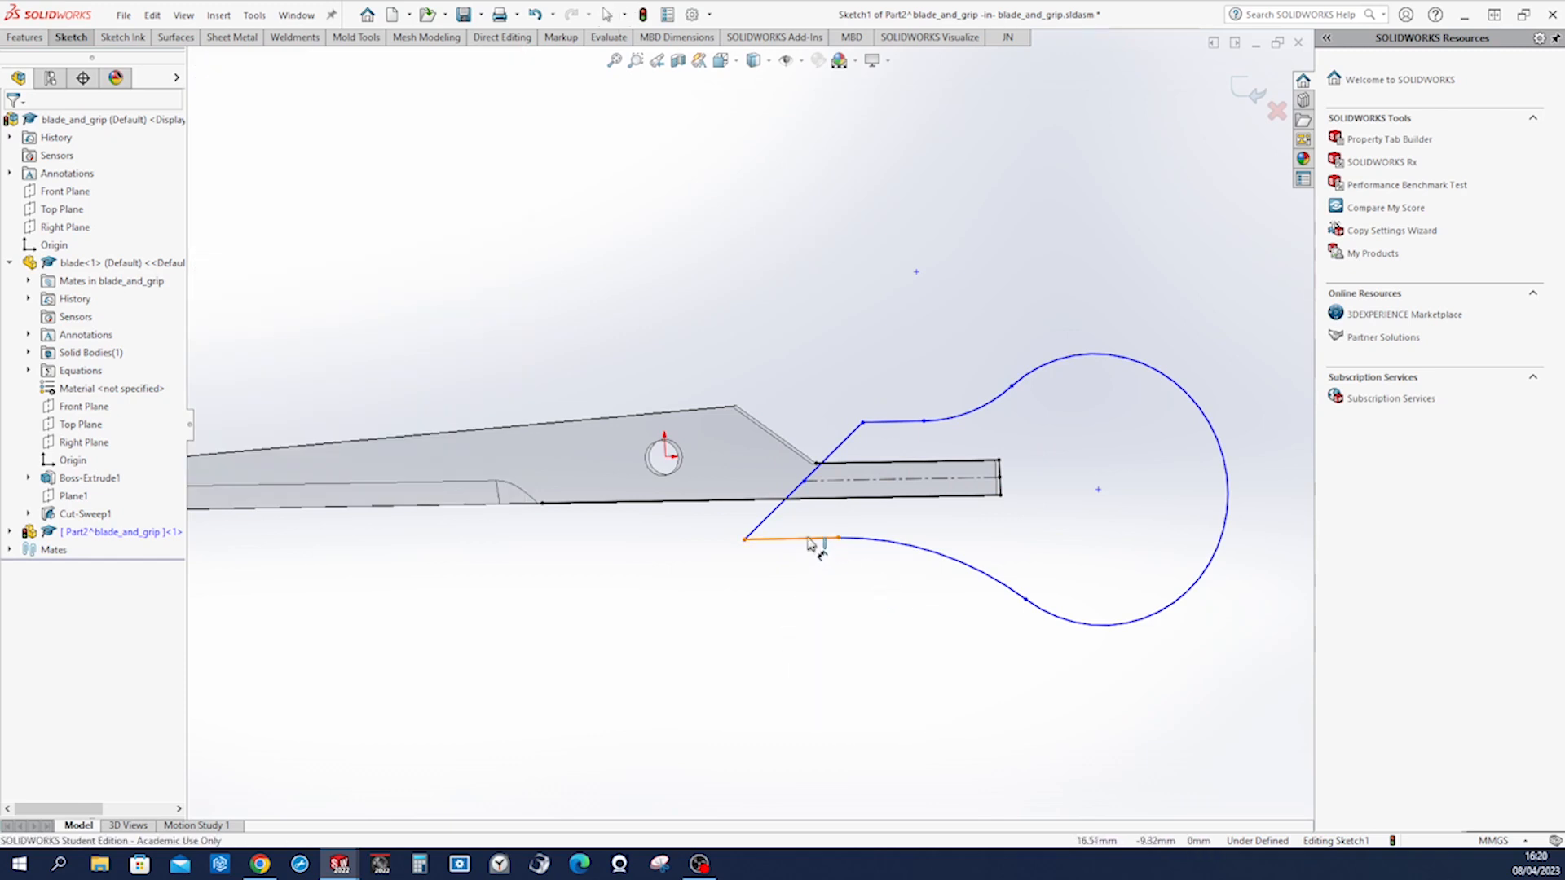
left_click(812, 539)
left_click(883, 423)
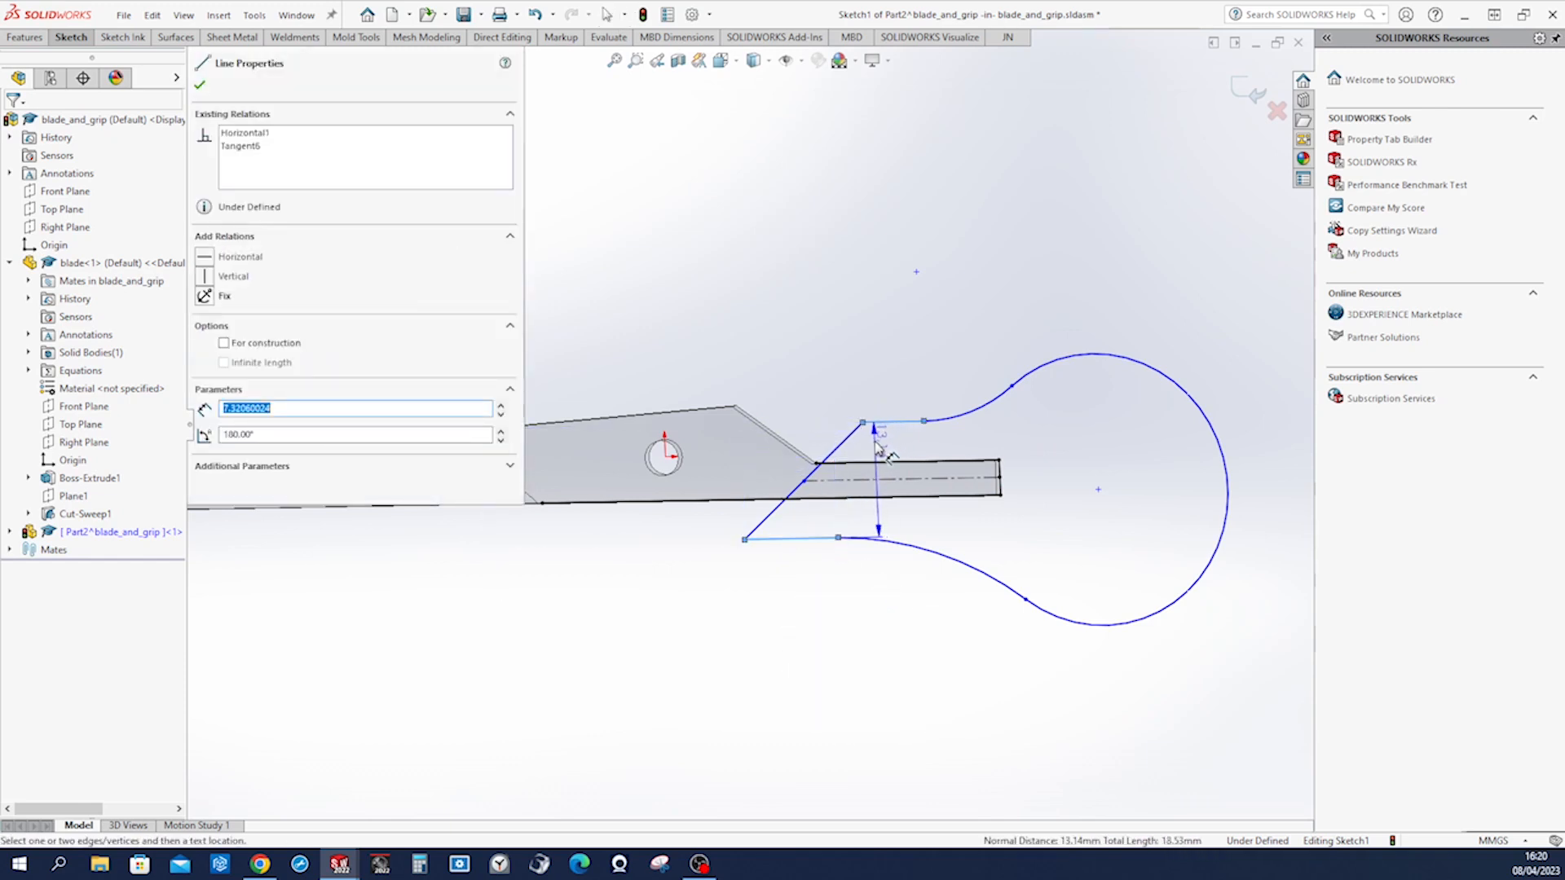
left_click(878, 445)
type("8")
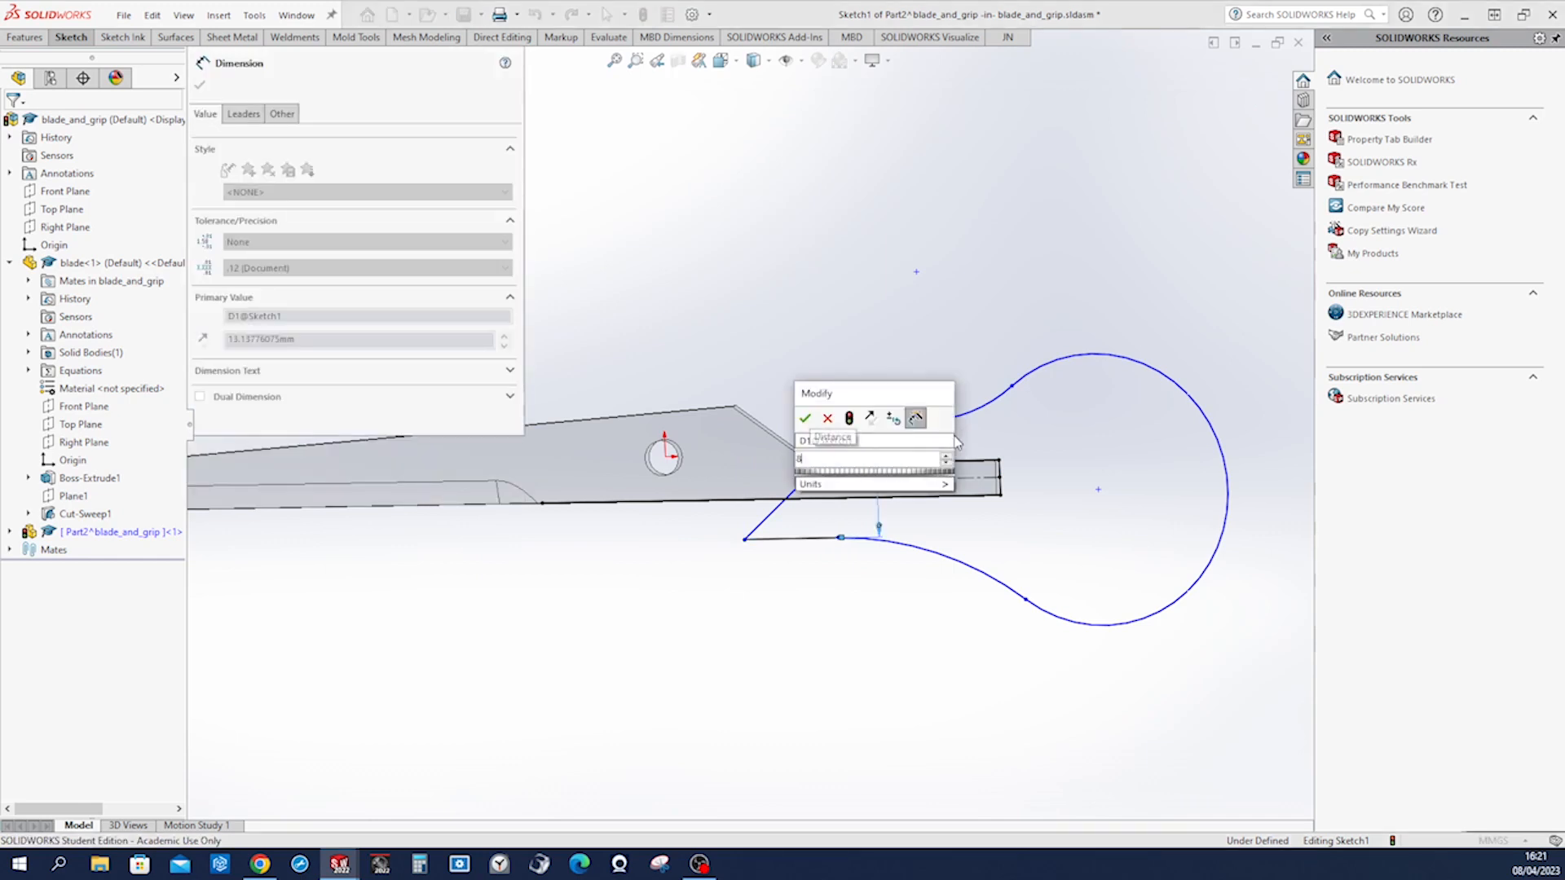
key("Return")
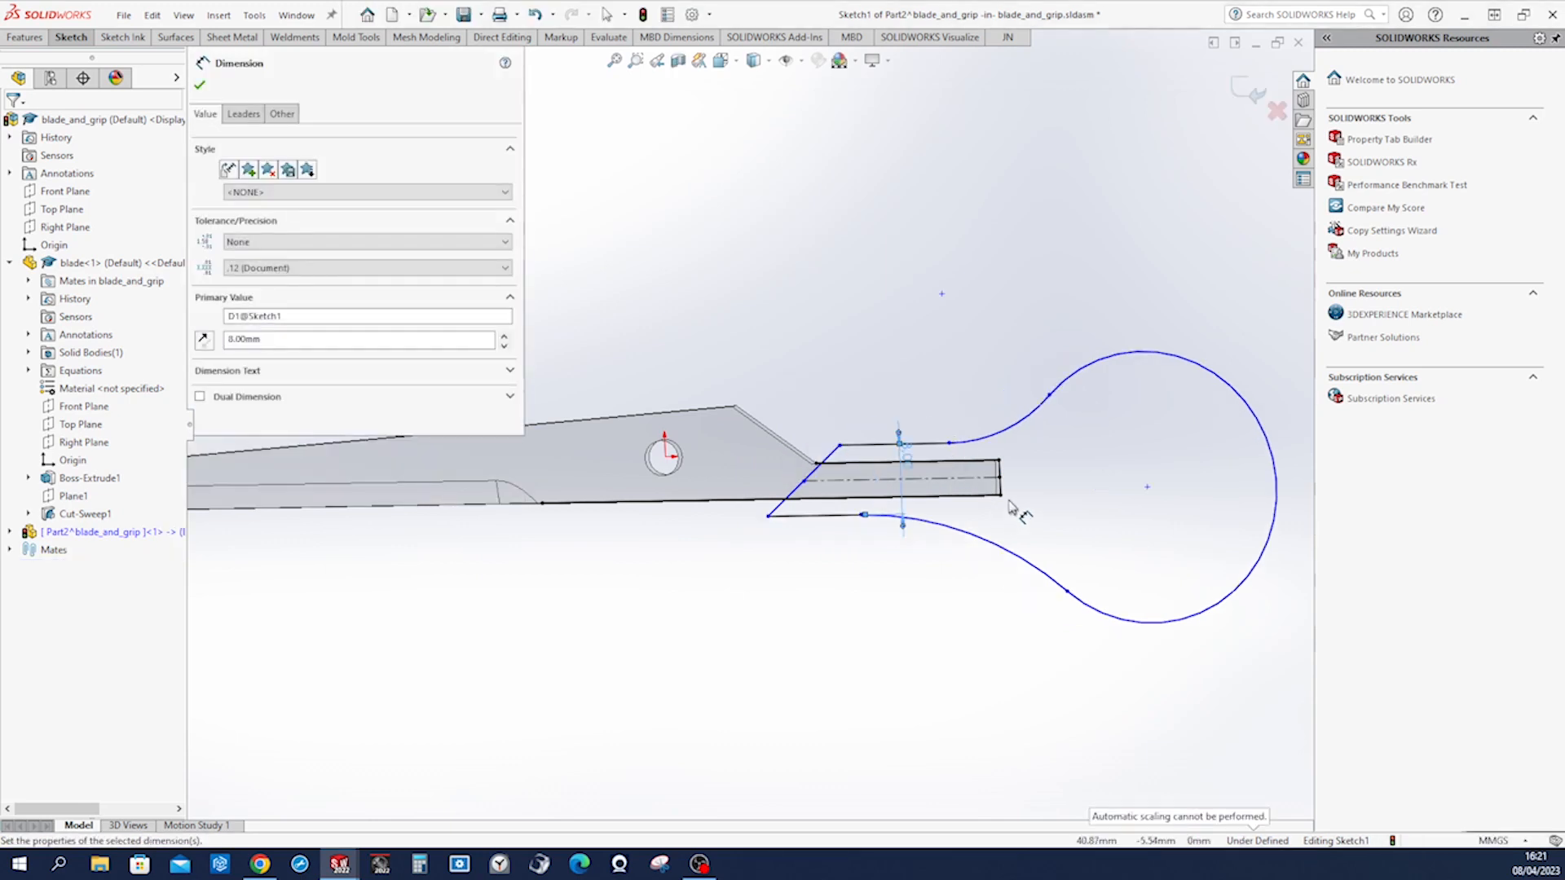
Set the angle between the grip's lower horizontal line and the sloped line to 66 degrees.
left_click(795, 515)
left_click(808, 515)
left_click(869, 432)
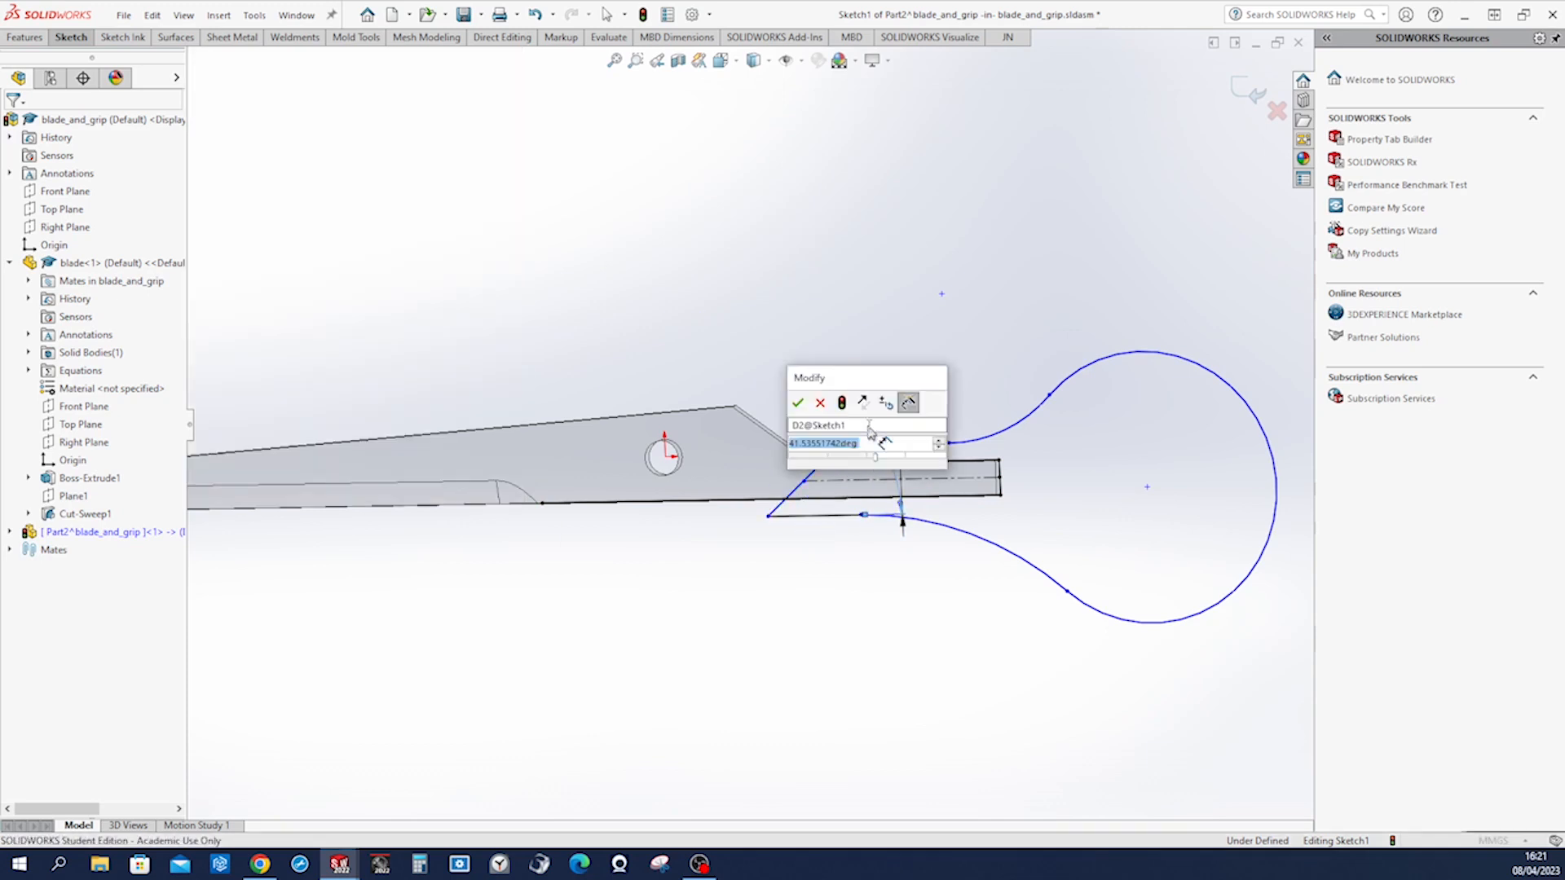
type("66")
key("Return")
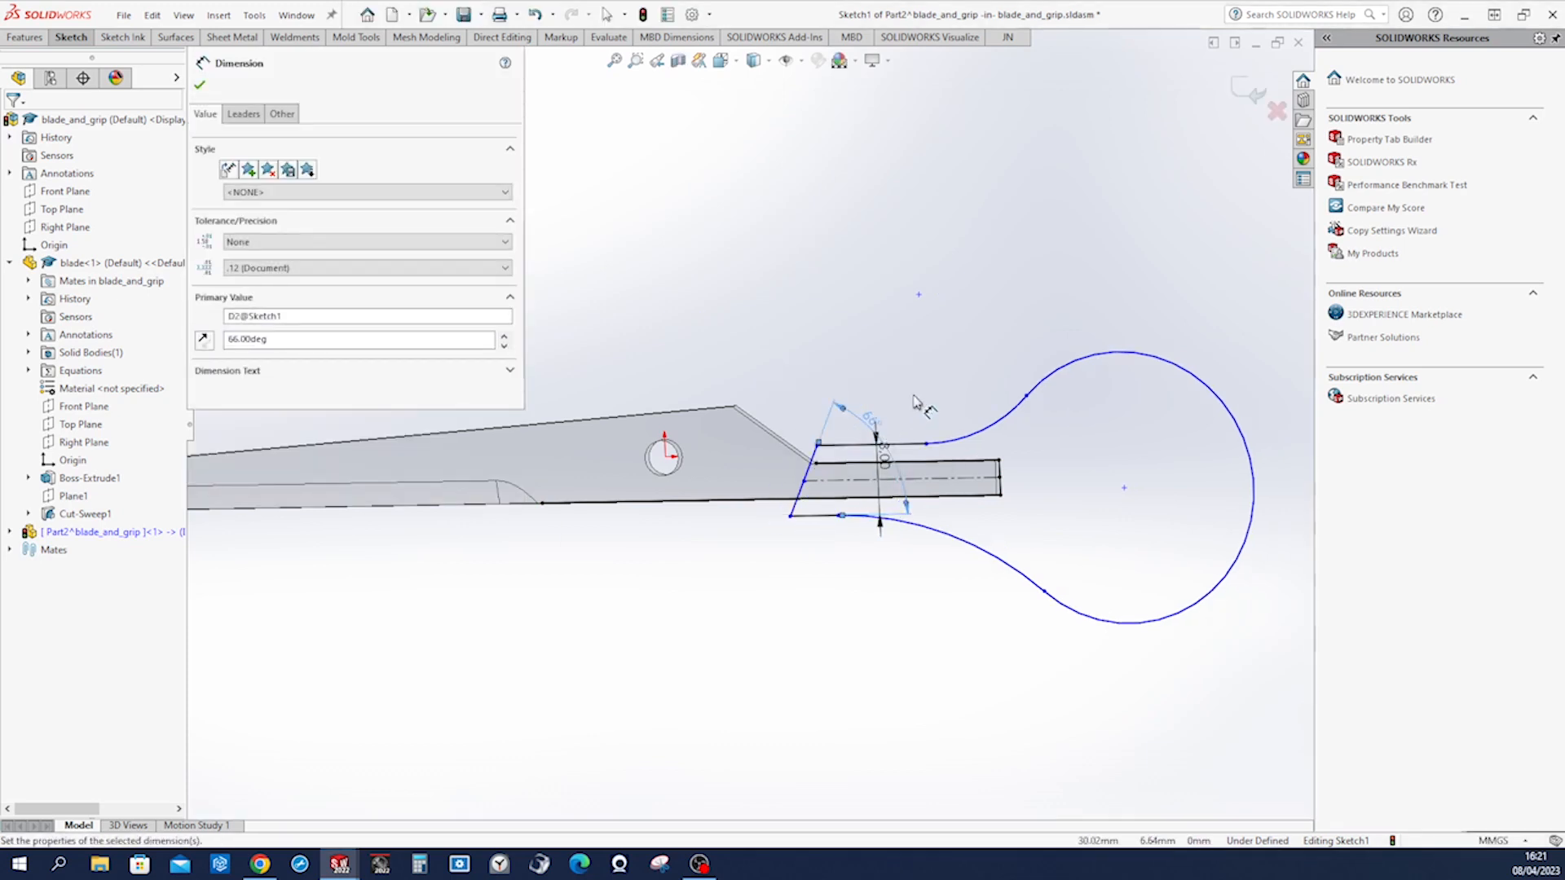
Make the tang's upper corner point at the blade's shoulder coincident with the grip's sloped line.
scroll(918, 405, "down", 3)
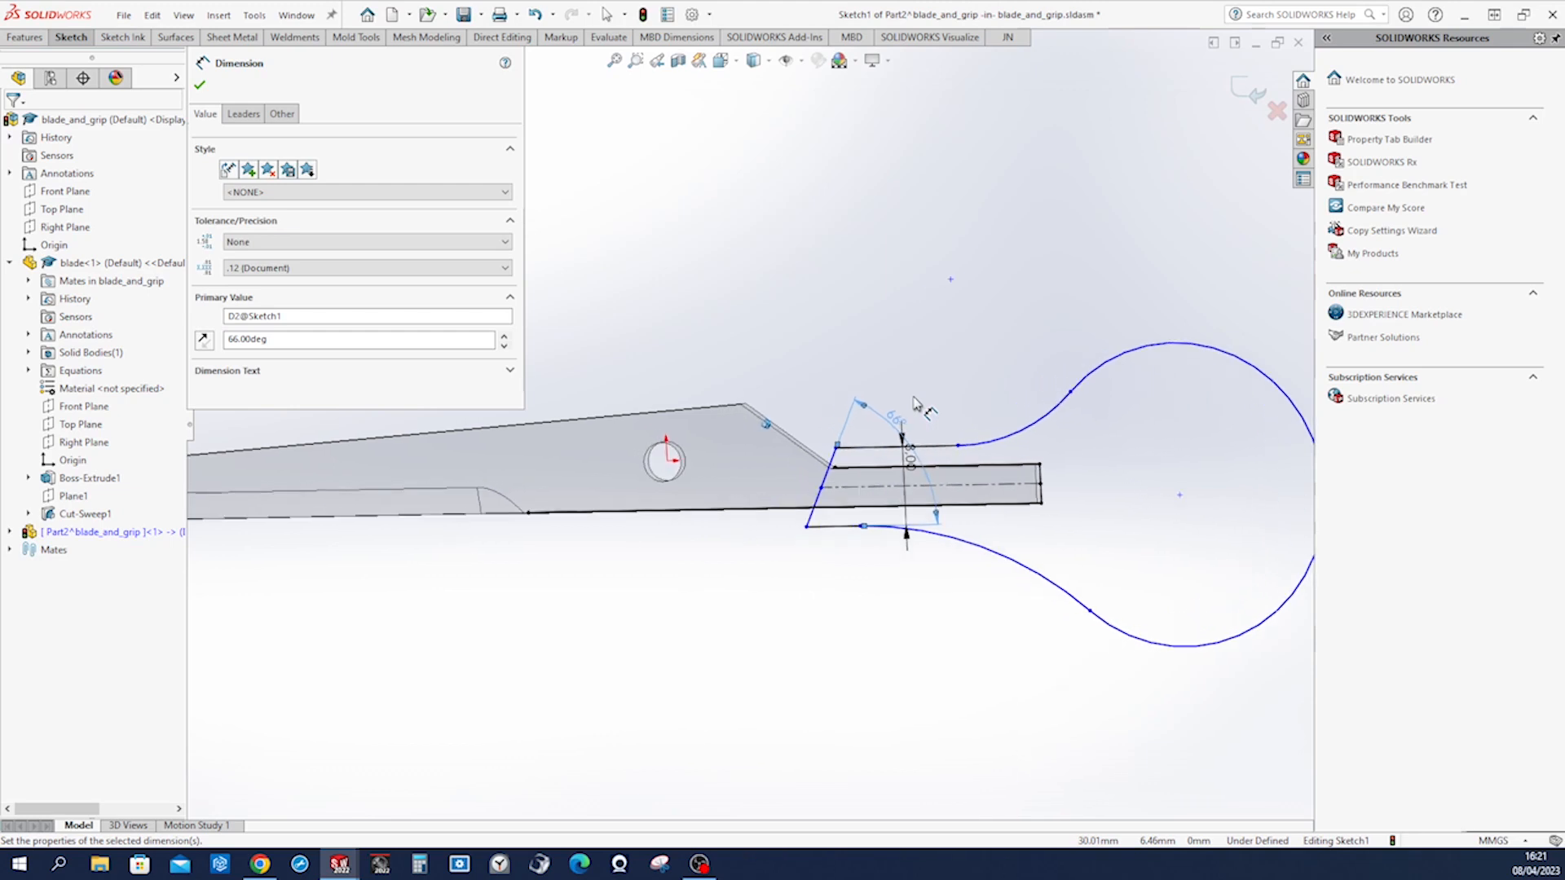
key("Escape")
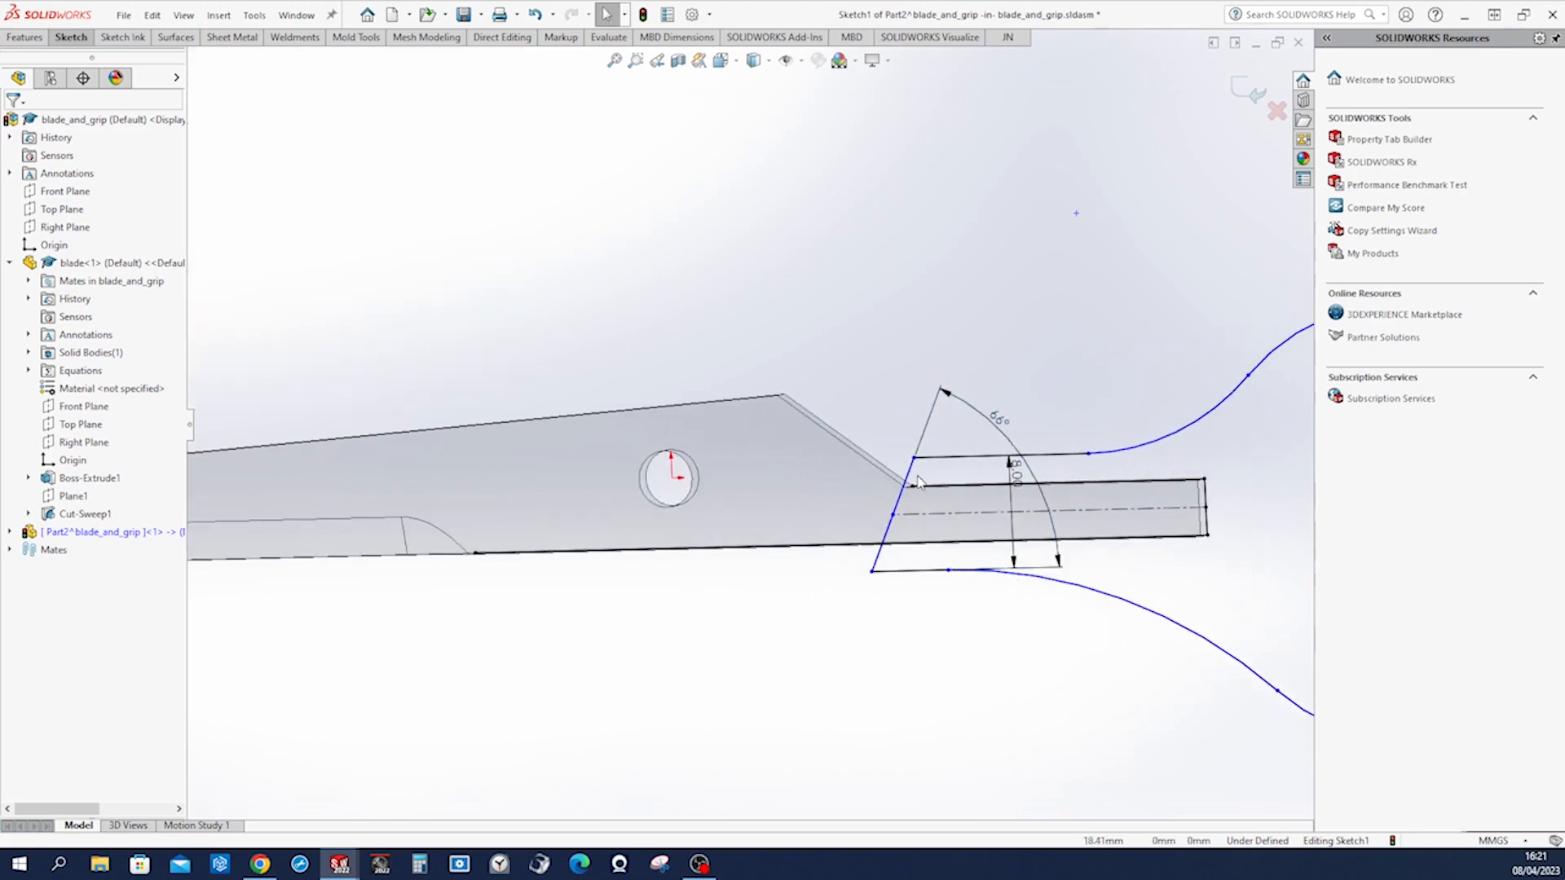
left_click(912, 487)
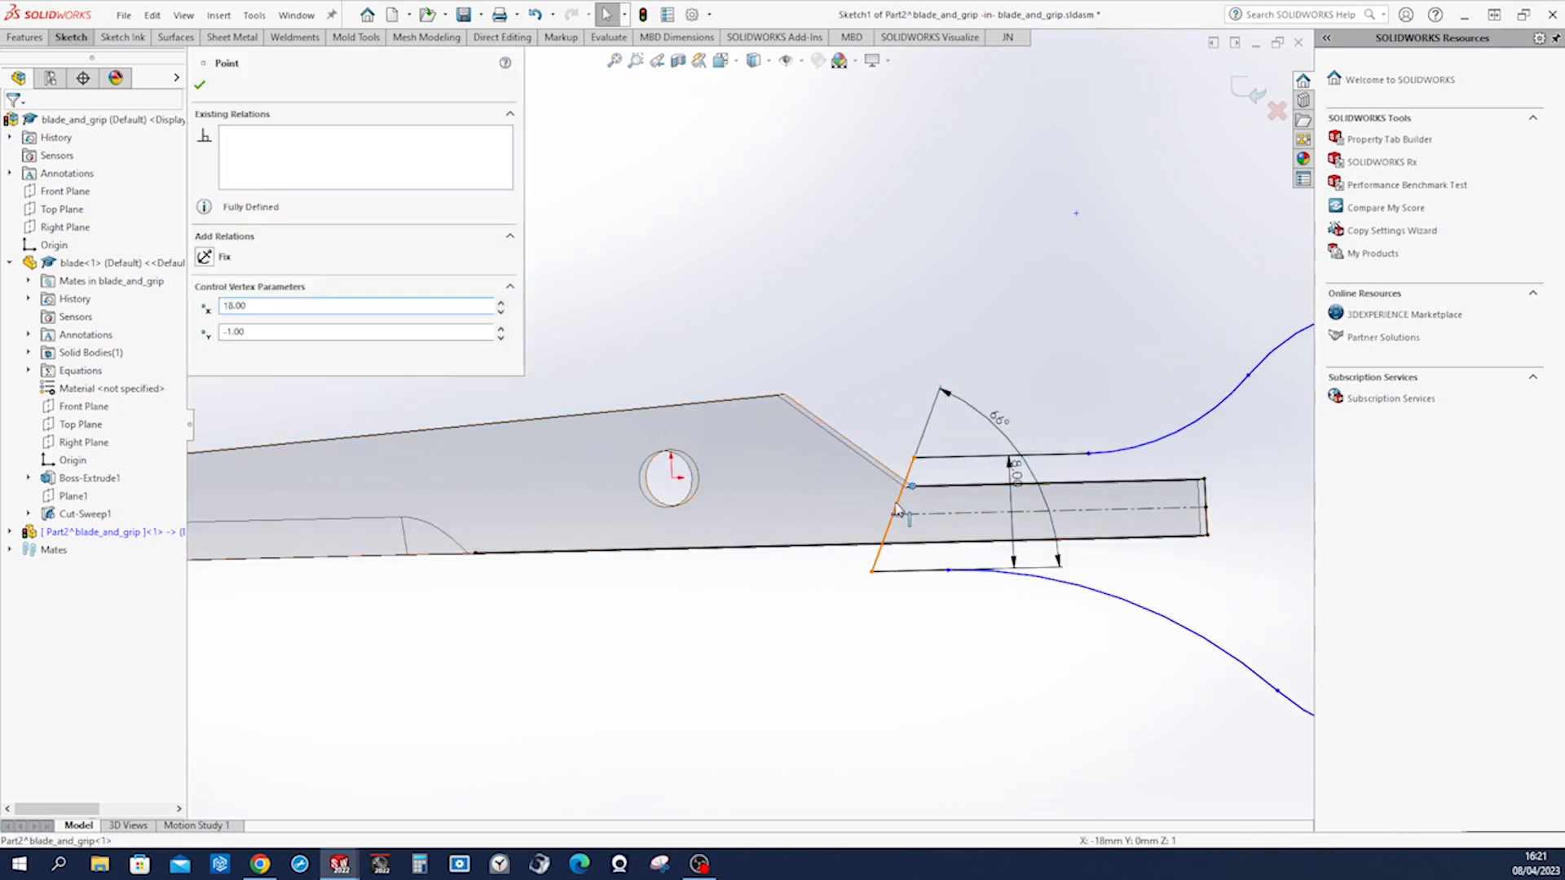
left_click(895, 507, "ctrl")
left_click(968, 430)
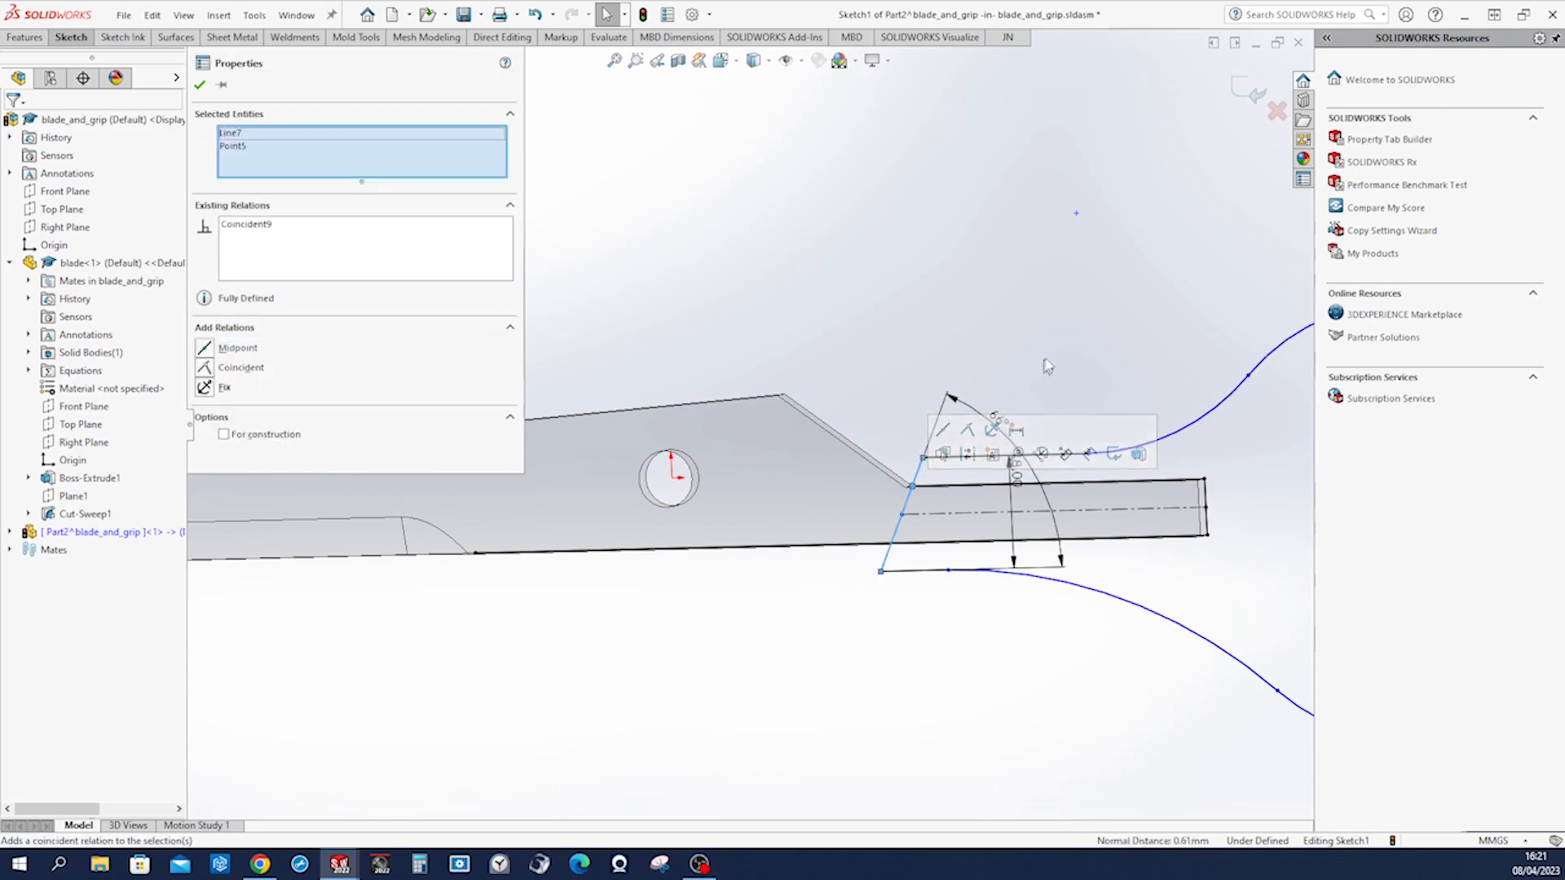
left_click(1049, 362)
Set the radius of the lower connecting arc of the grip outline to 38 mm.
scroll(1049, 362, "up", 5)
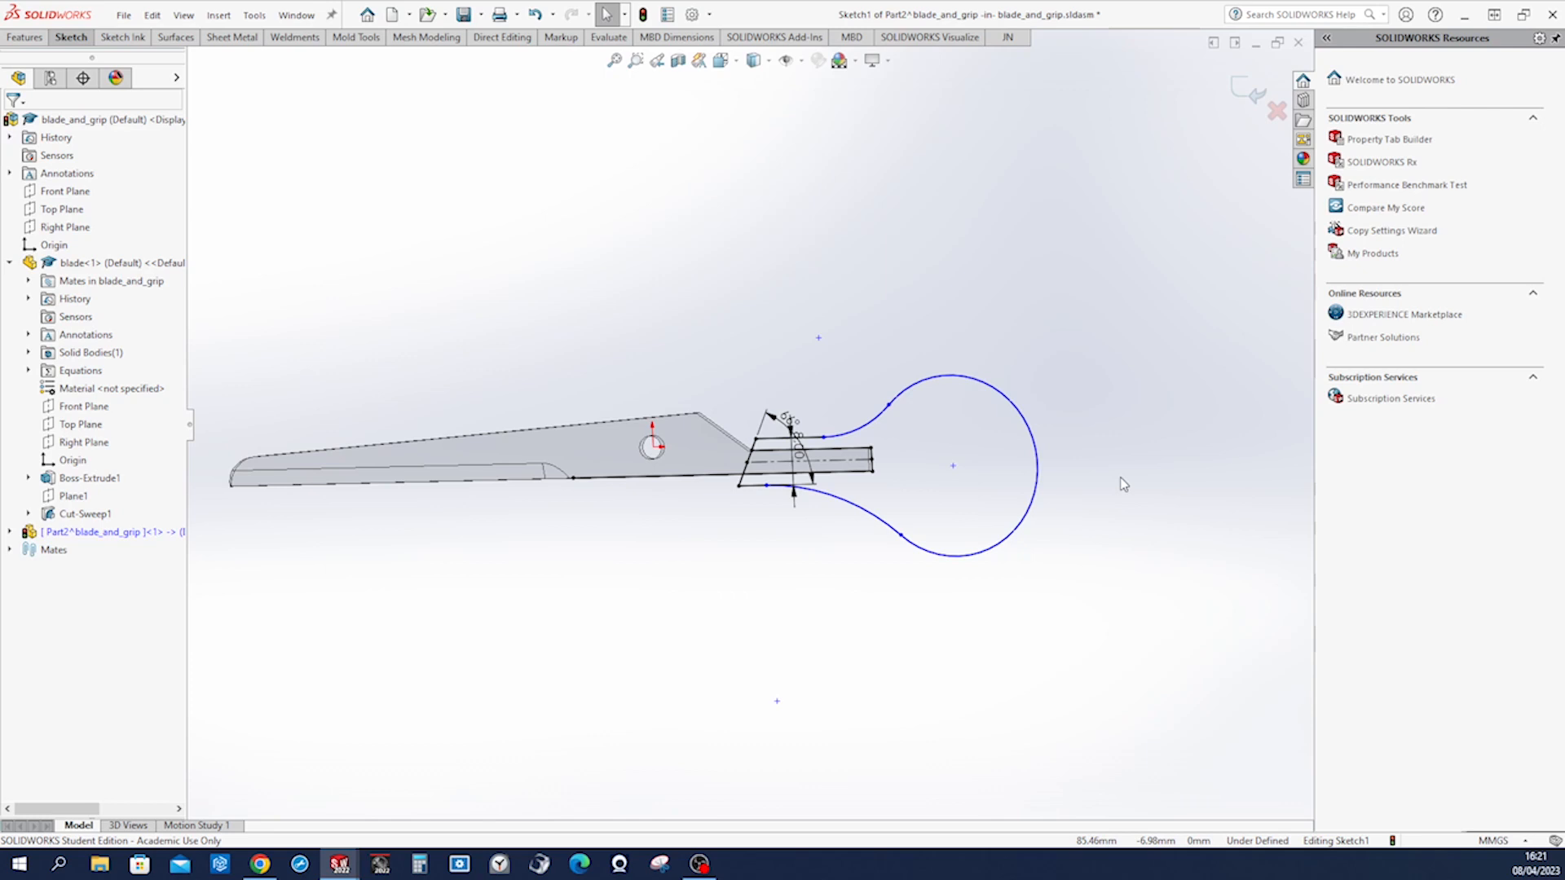
right_click_drag(1144, 441, 1139, 426)
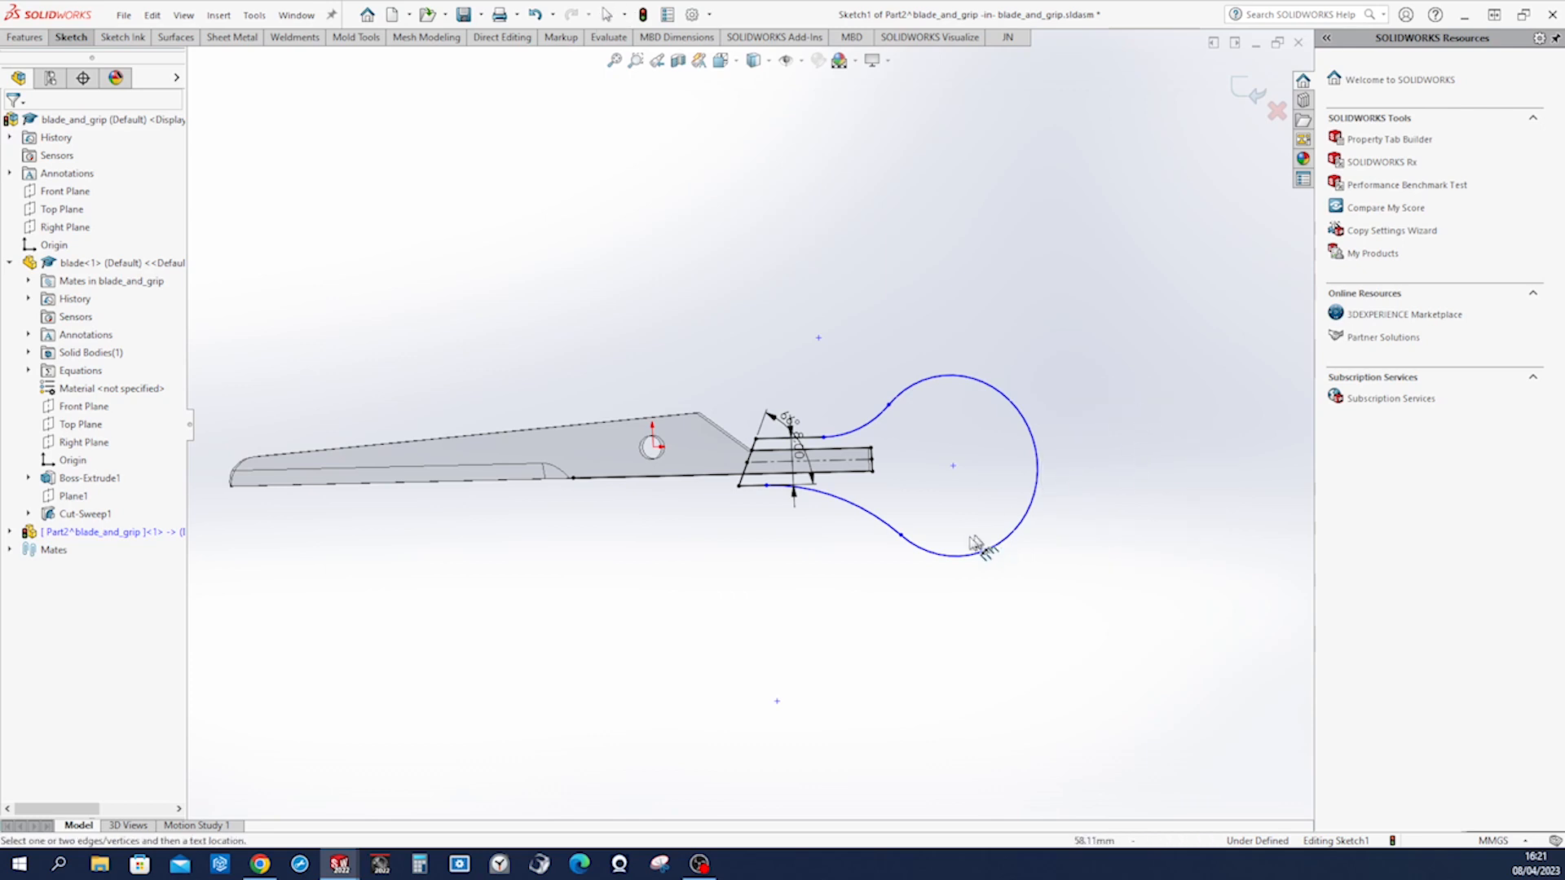
left_click(870, 523)
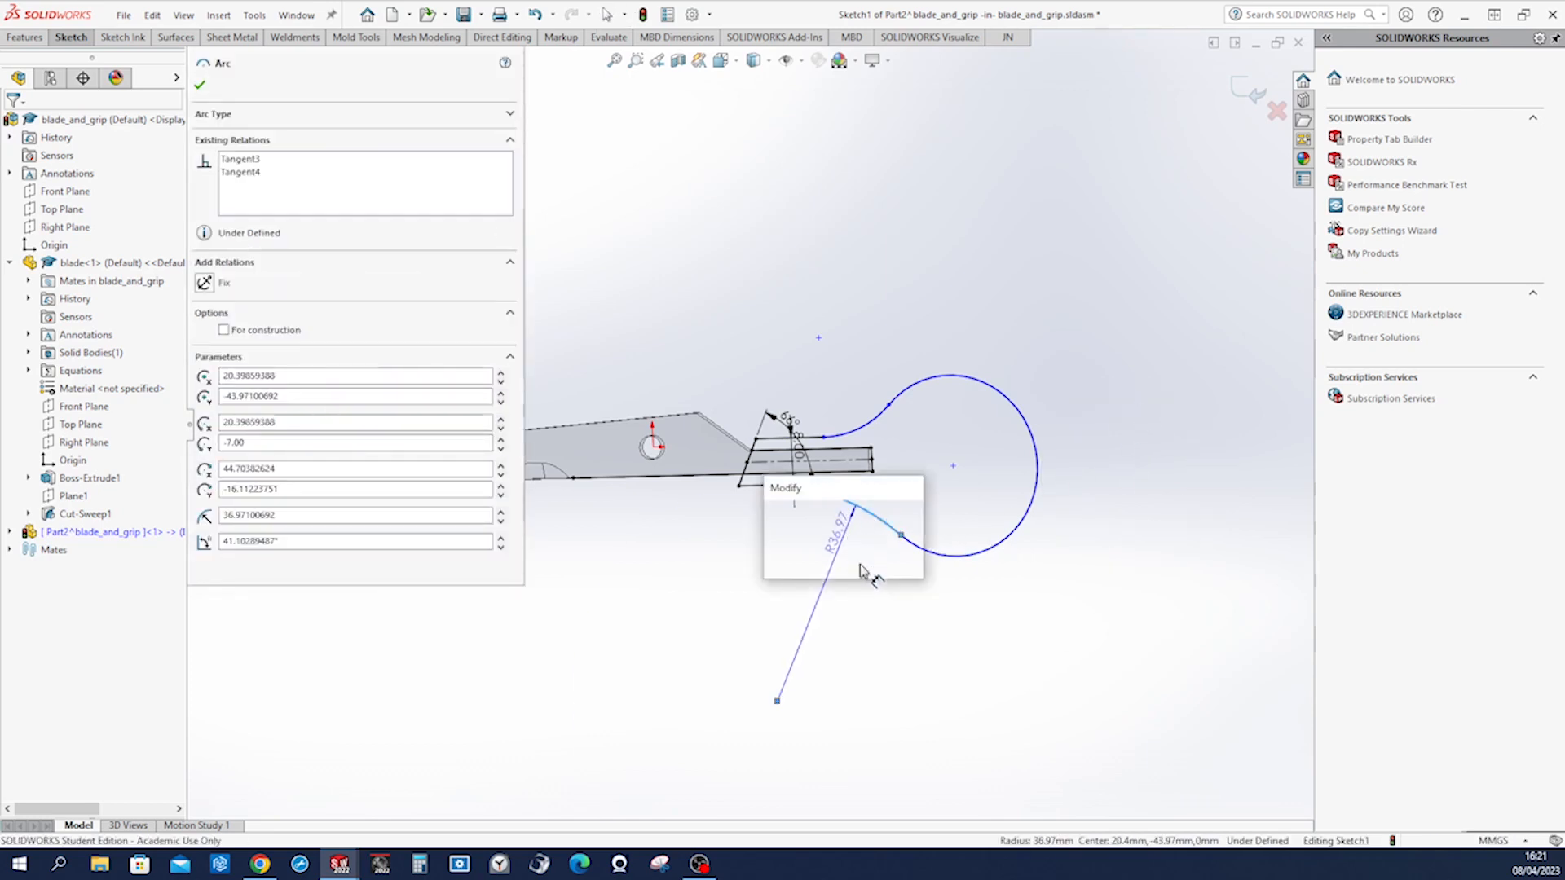
left_click(859, 567)
type("38")
key("Return")
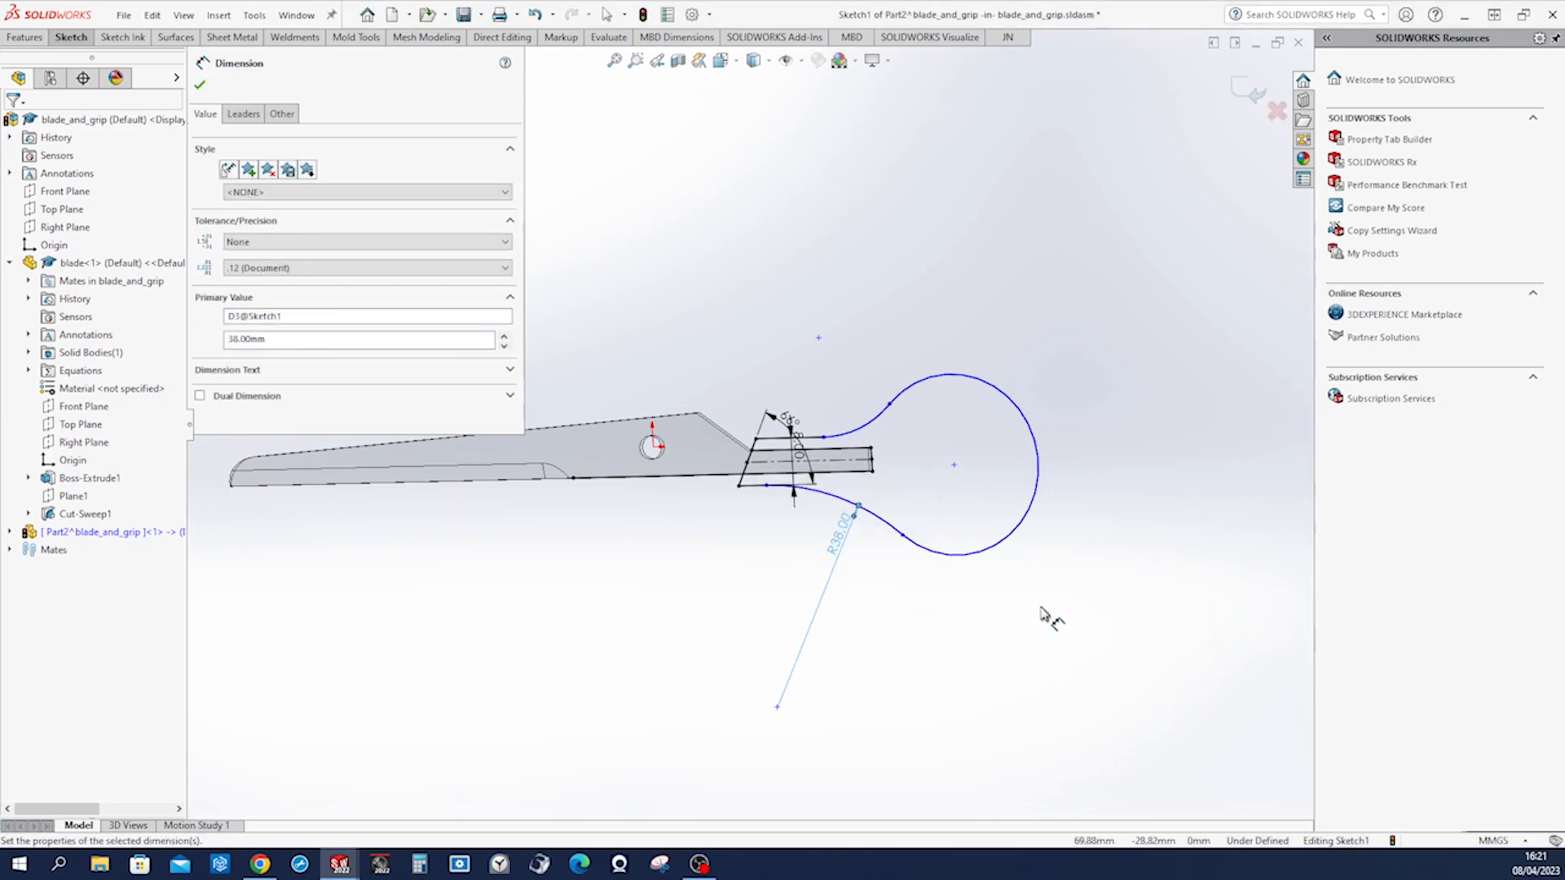
Set the radius of the grip's large loop arc to 14 mm.
left_click(1009, 564)
left_click(1015, 574)
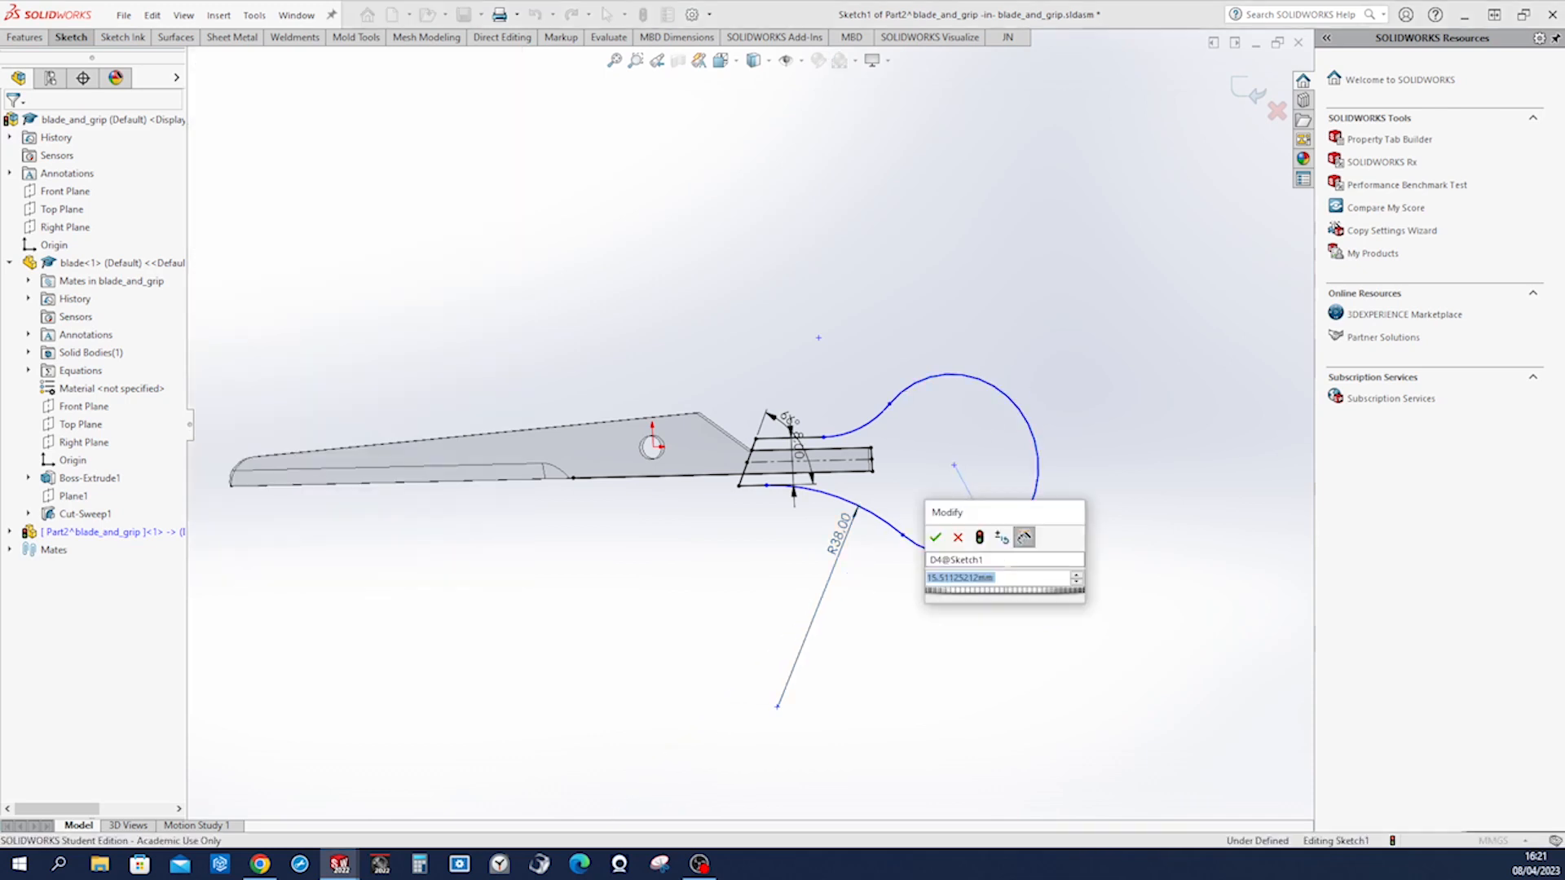
type("14")
key("Return")
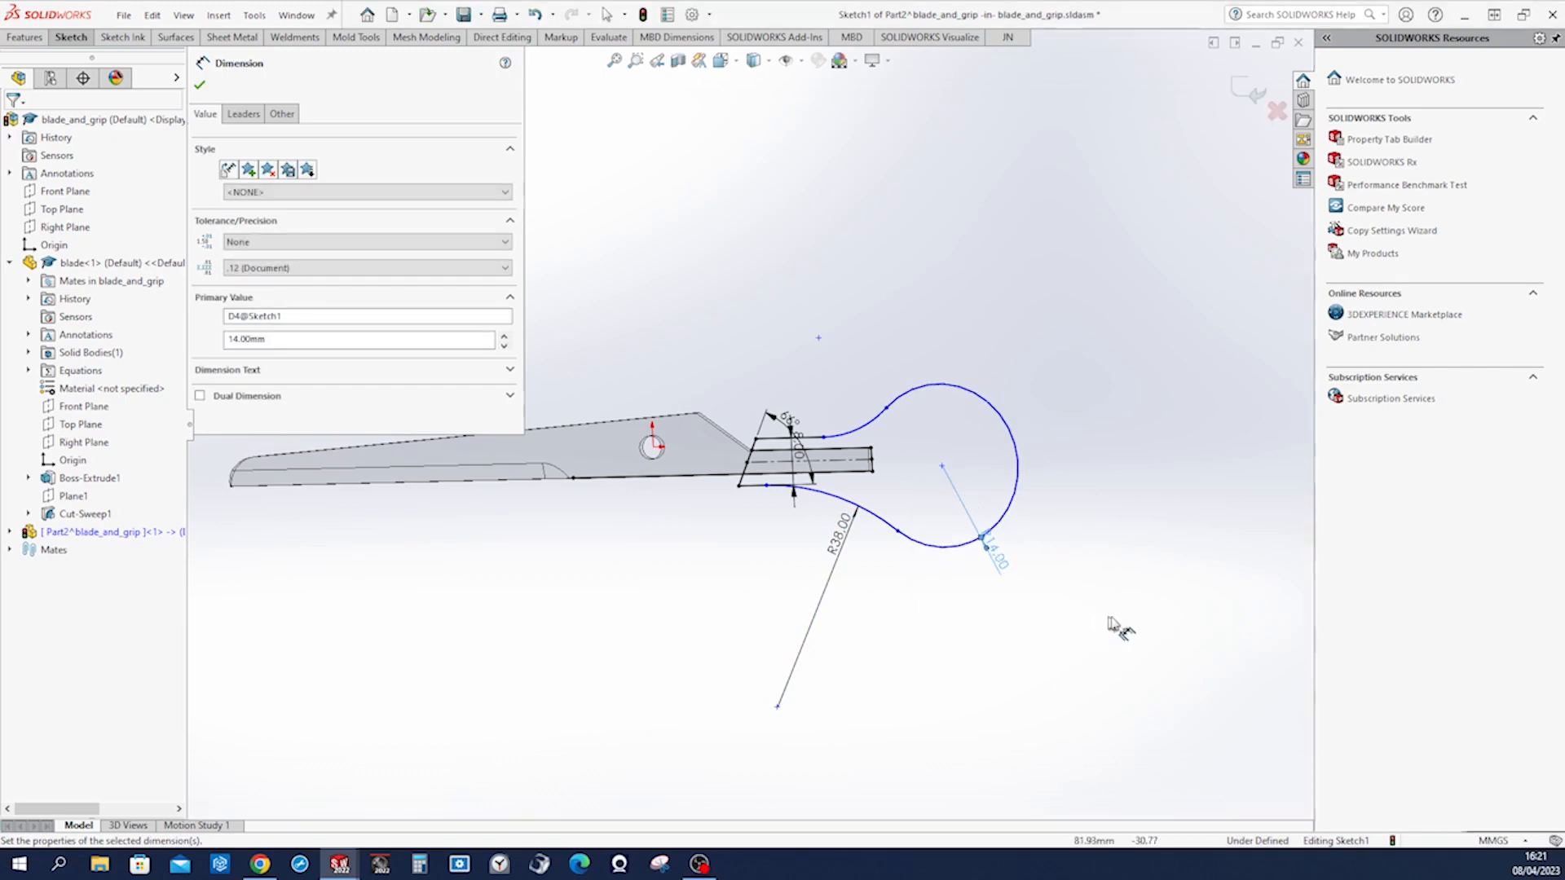
left_click(1117, 623)
Set the horizontal distance from the origin in the blade's pivot hole to the large loop arc's centre to 60 mm.
scroll(1116, 623, "down", 2)
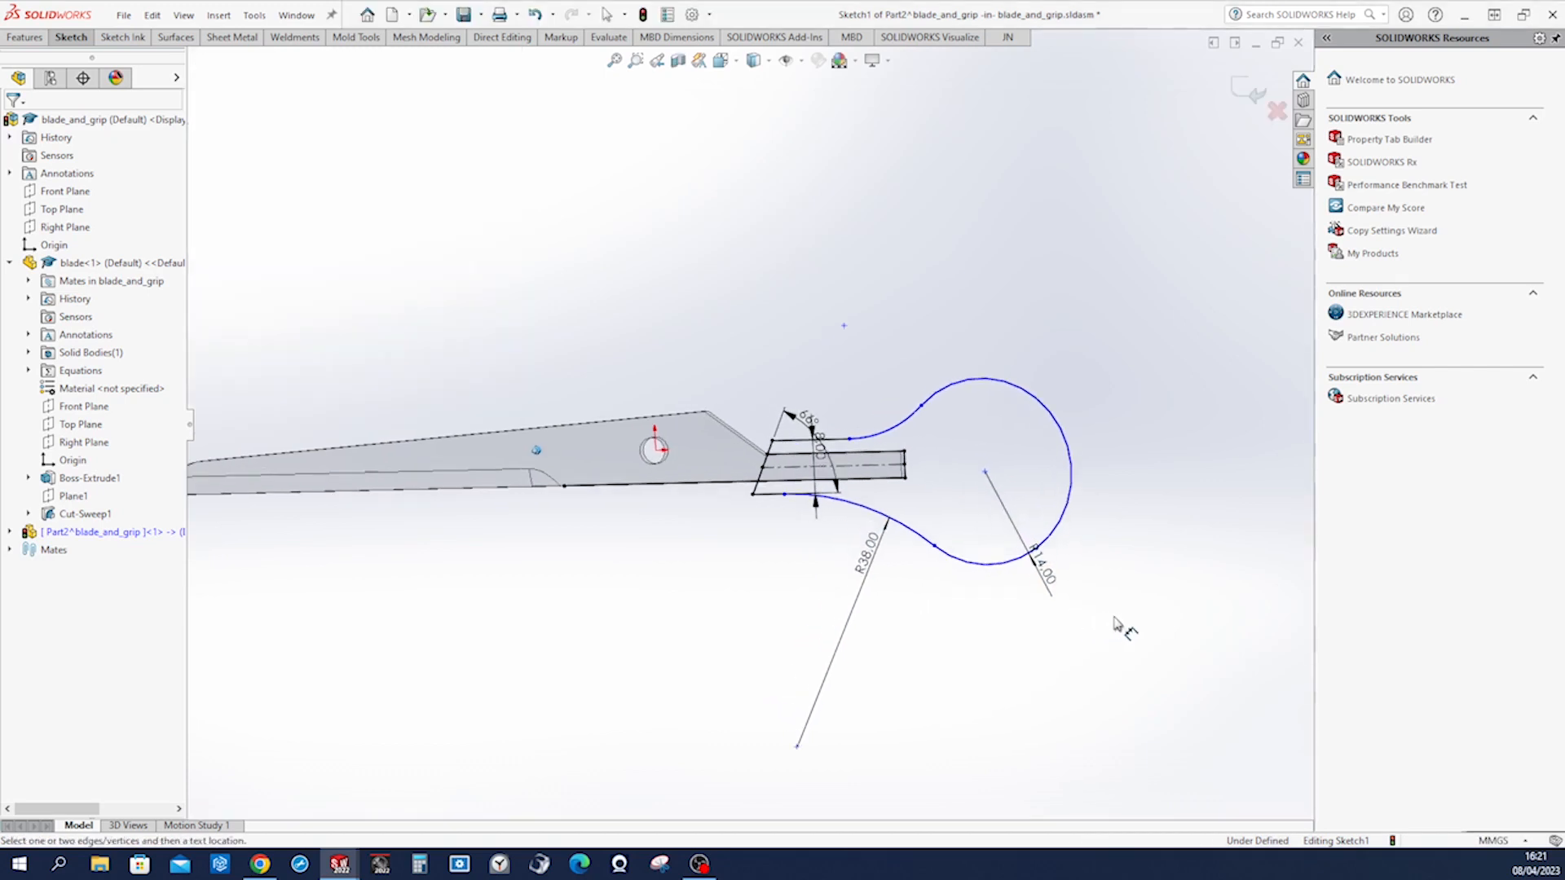
right_click(1224, 630)
left_click(1221, 597)
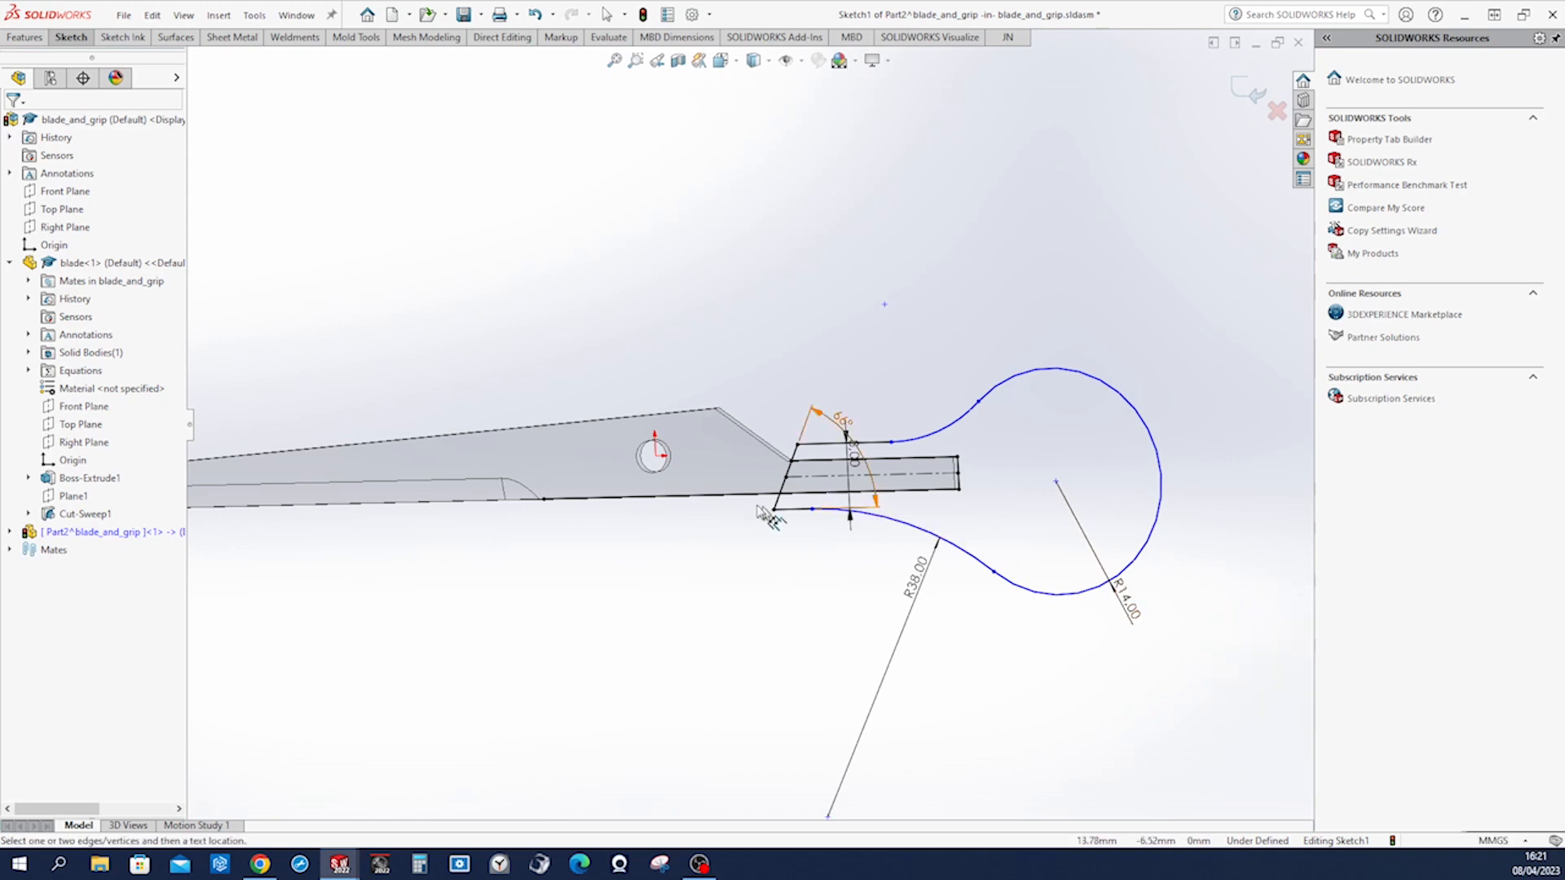
left_click(656, 456)
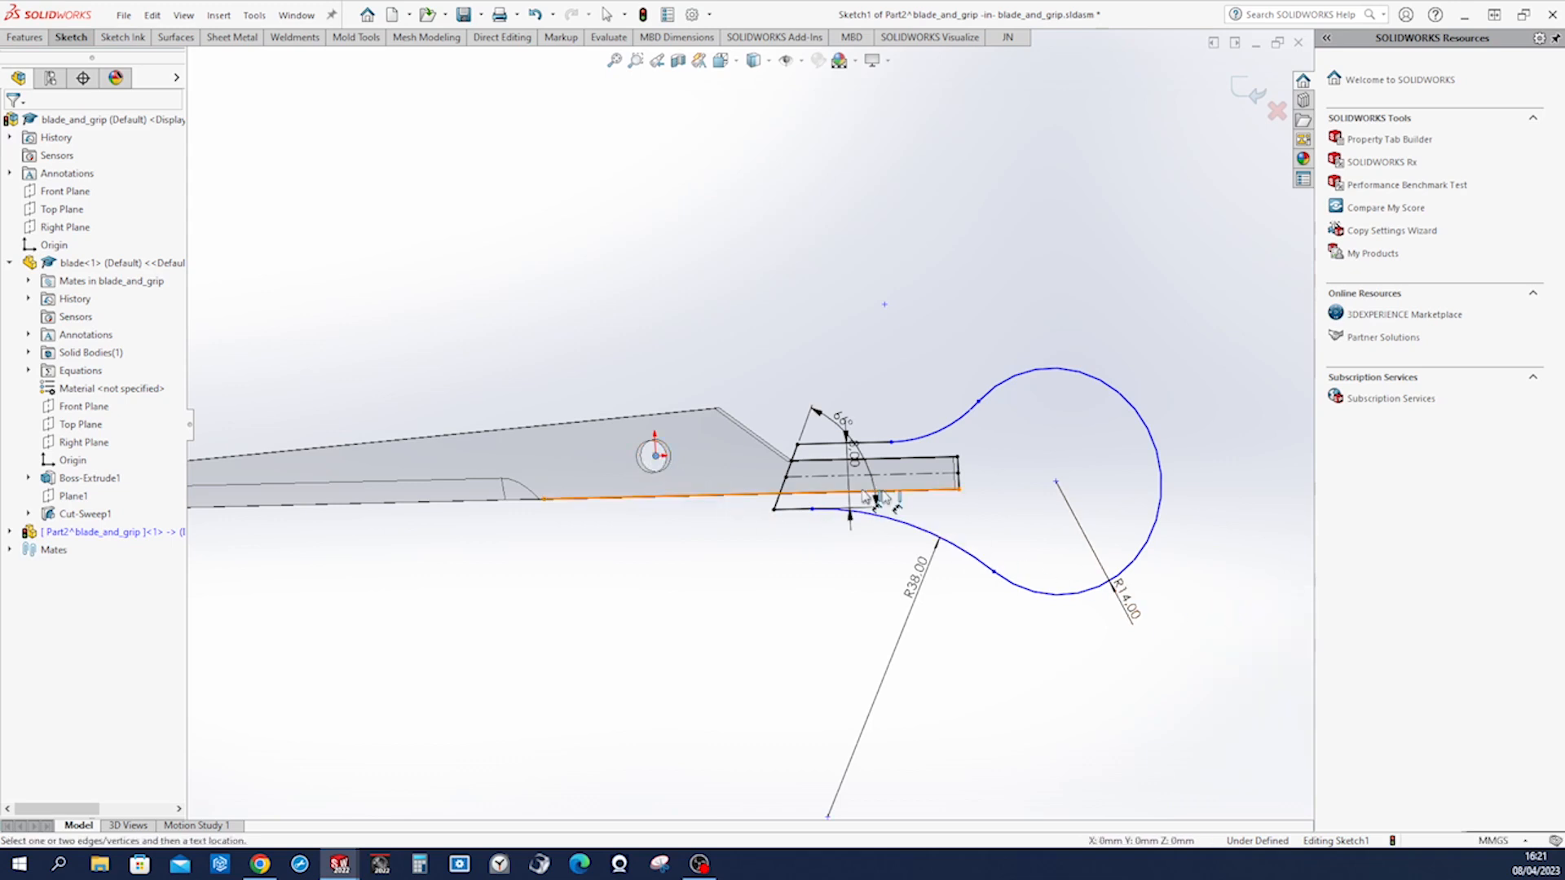
left_click(1056, 480)
left_click(993, 339)
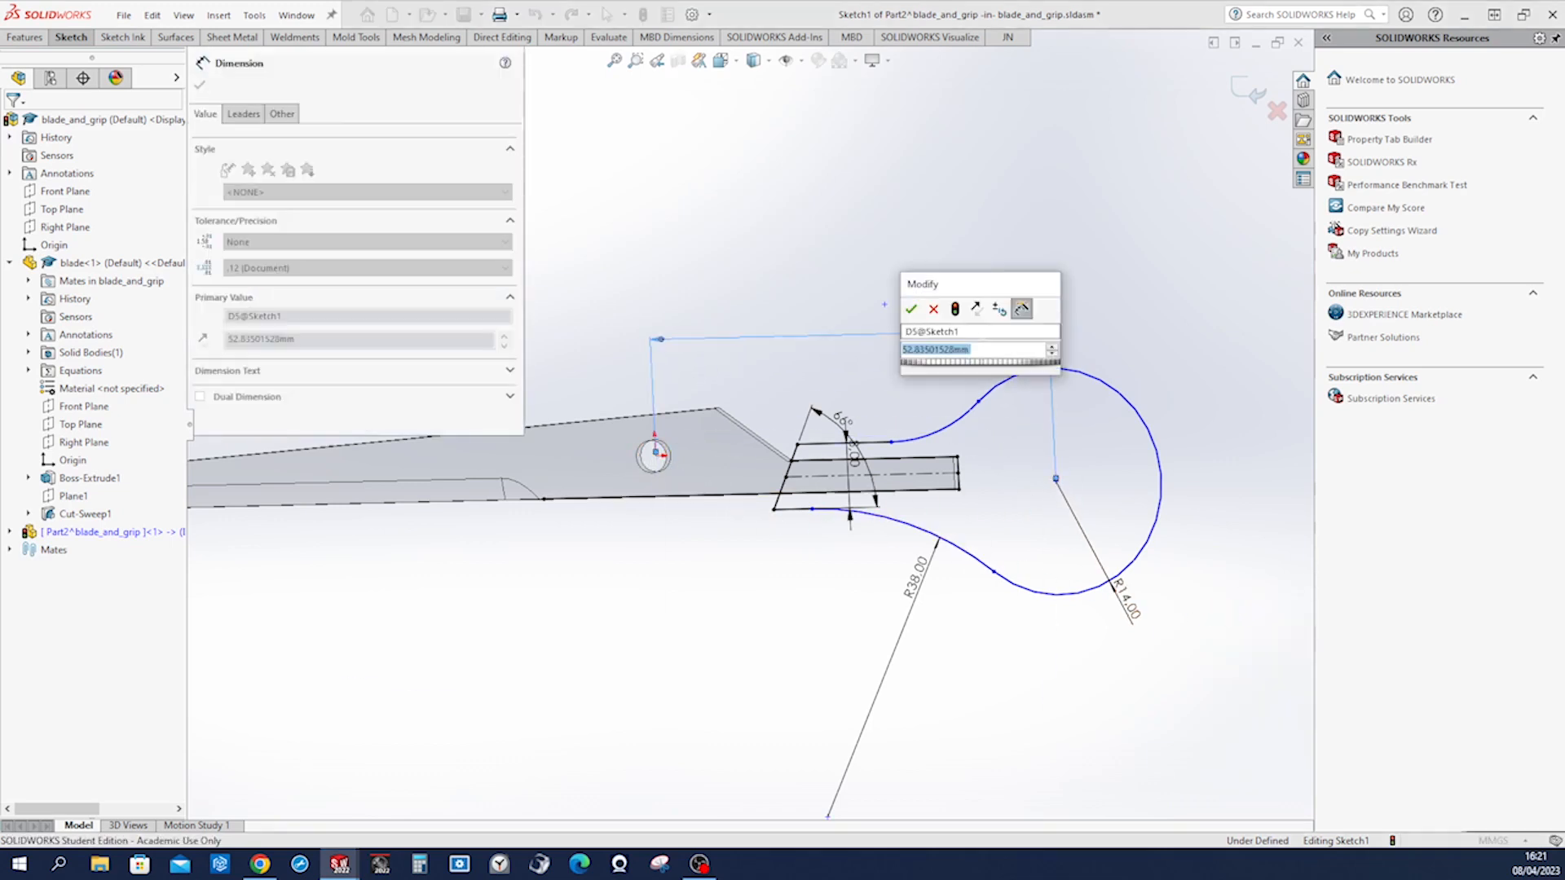
type("60")
key("Return")
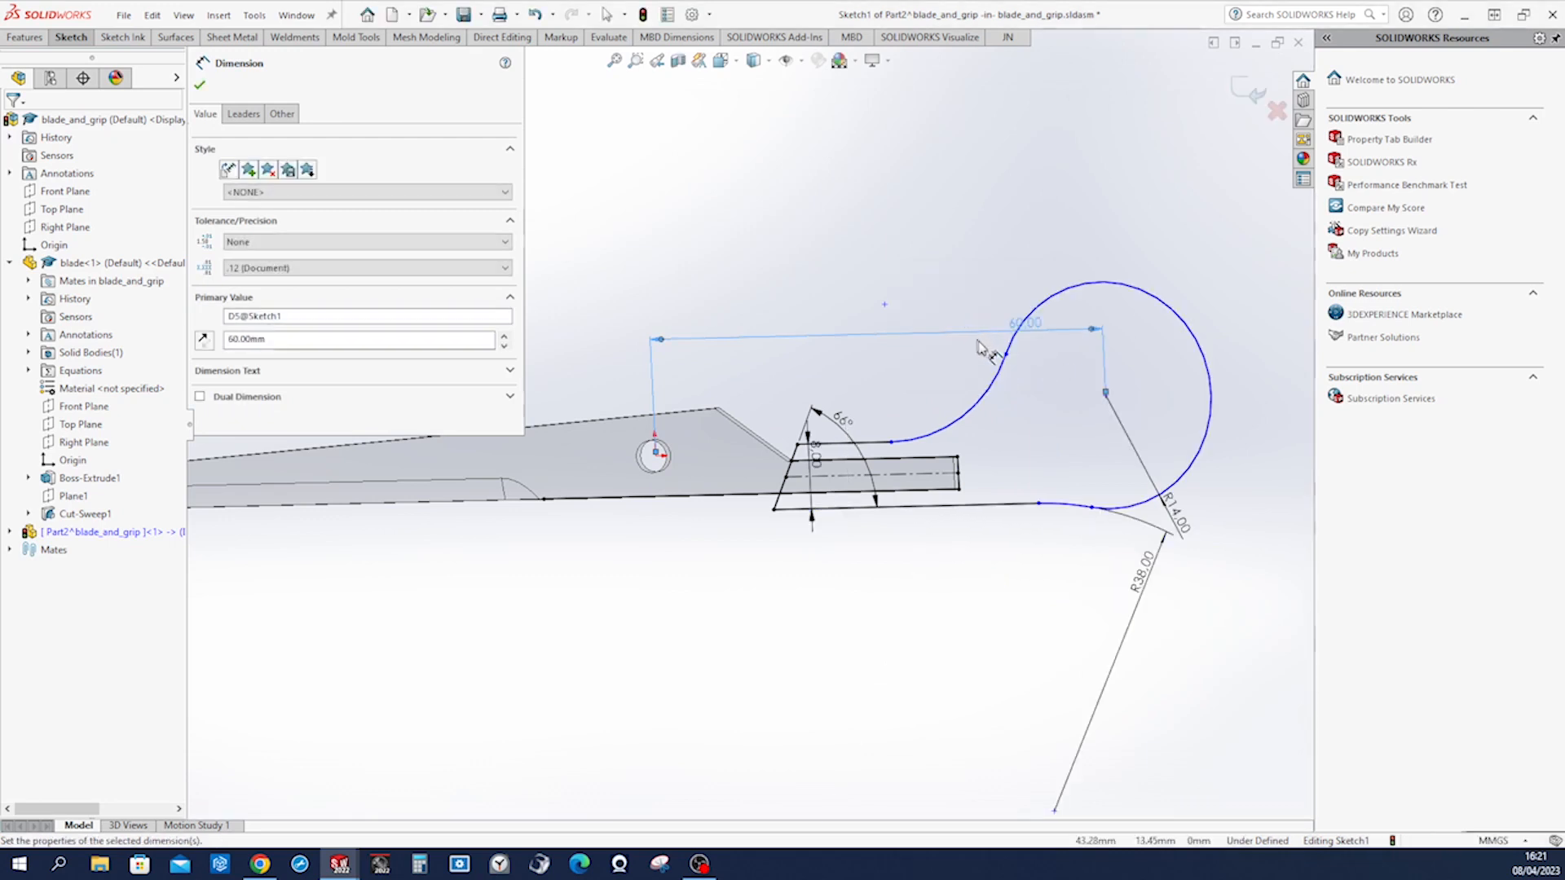
scroll(1067, 607, "up", 2)
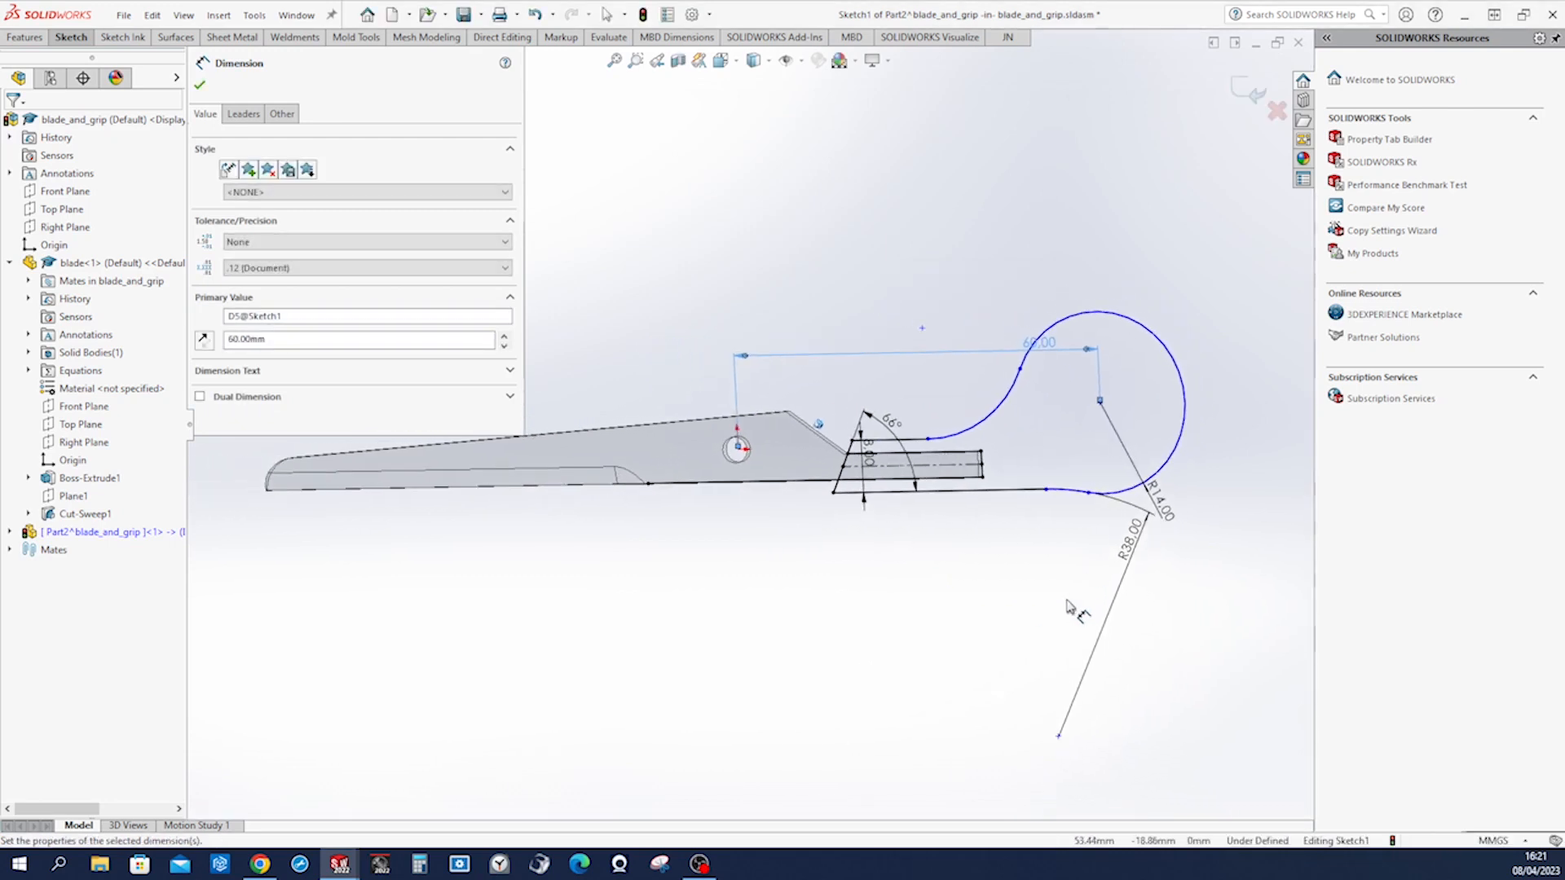
scroll(1067, 607, "up", 1)
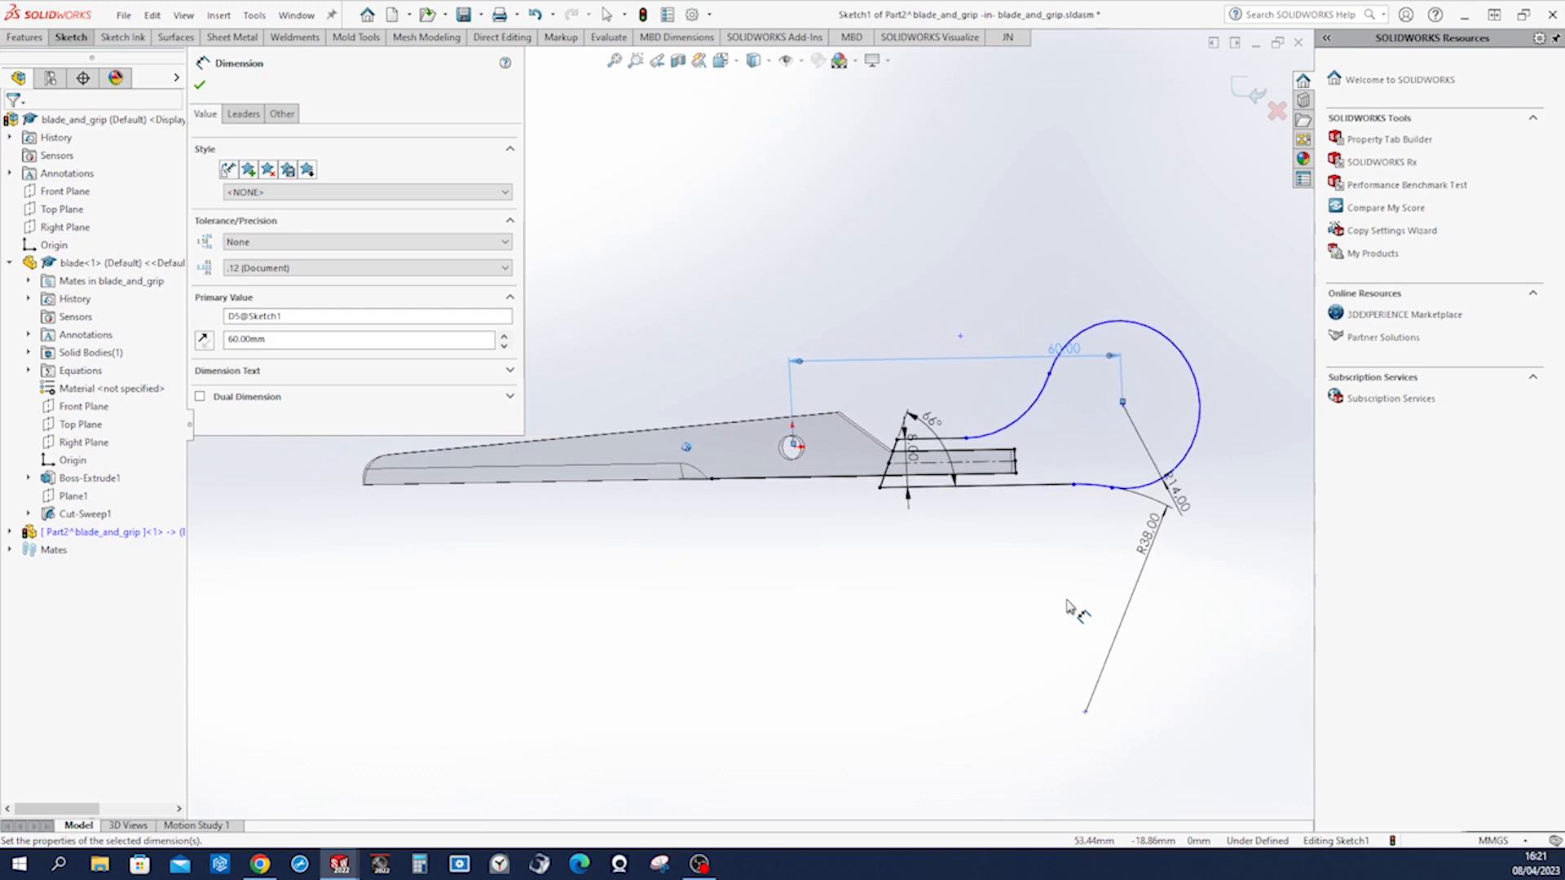
Sketch a sloped construction line about 162 mm long from beyond the blade's tip to above the grip's large loop.
scroll(1060, 611, "up", 1)
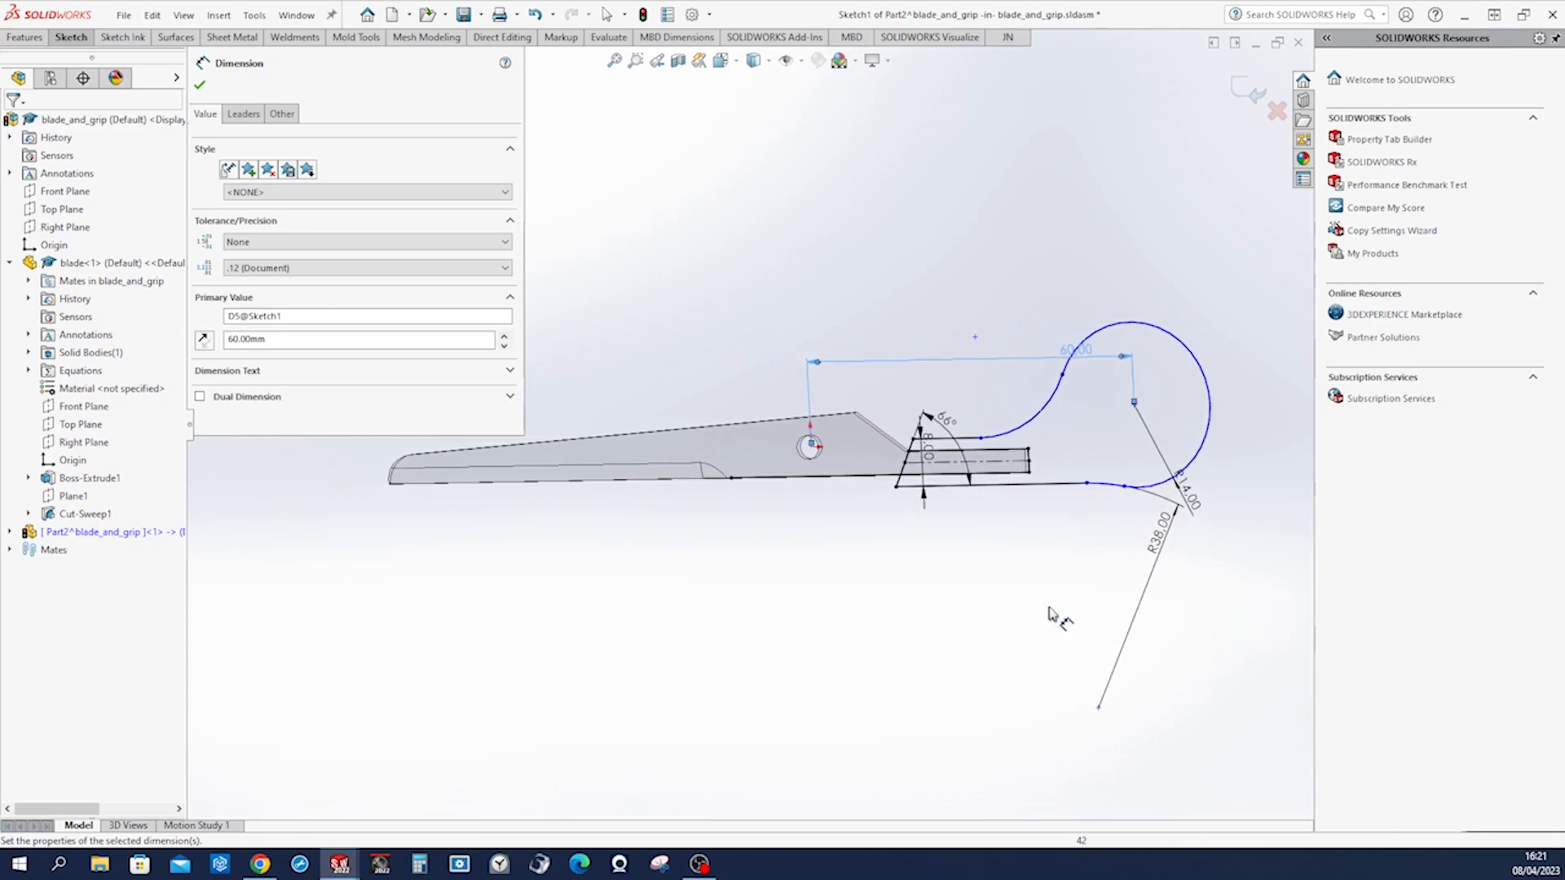
right_click_drag(1051, 610, 956, 627)
scroll(434, 525, "down", 1)
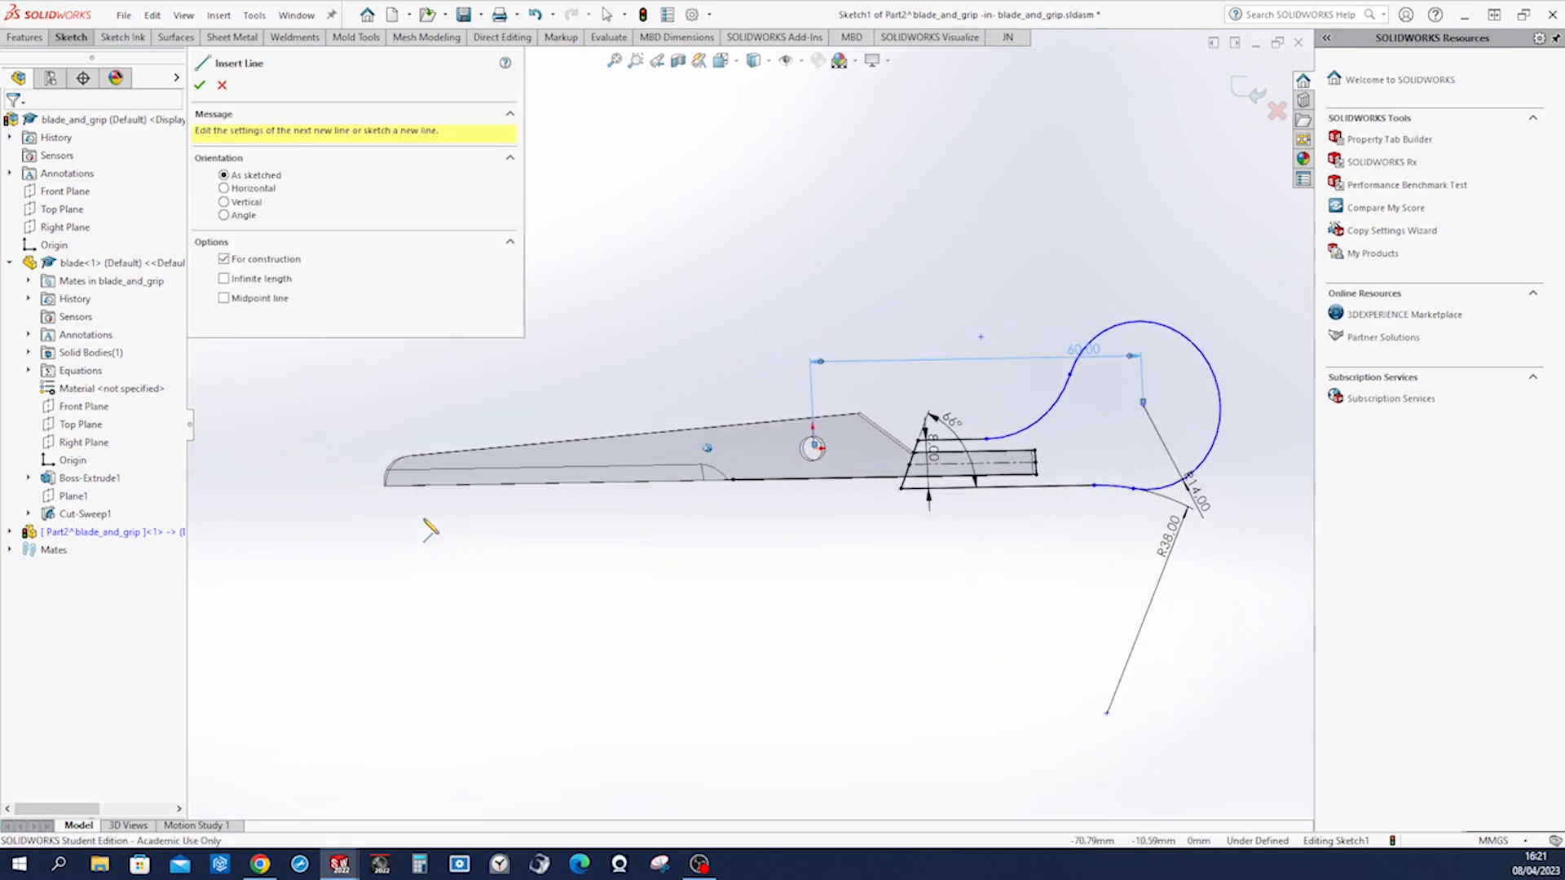
left_click(343, 510)
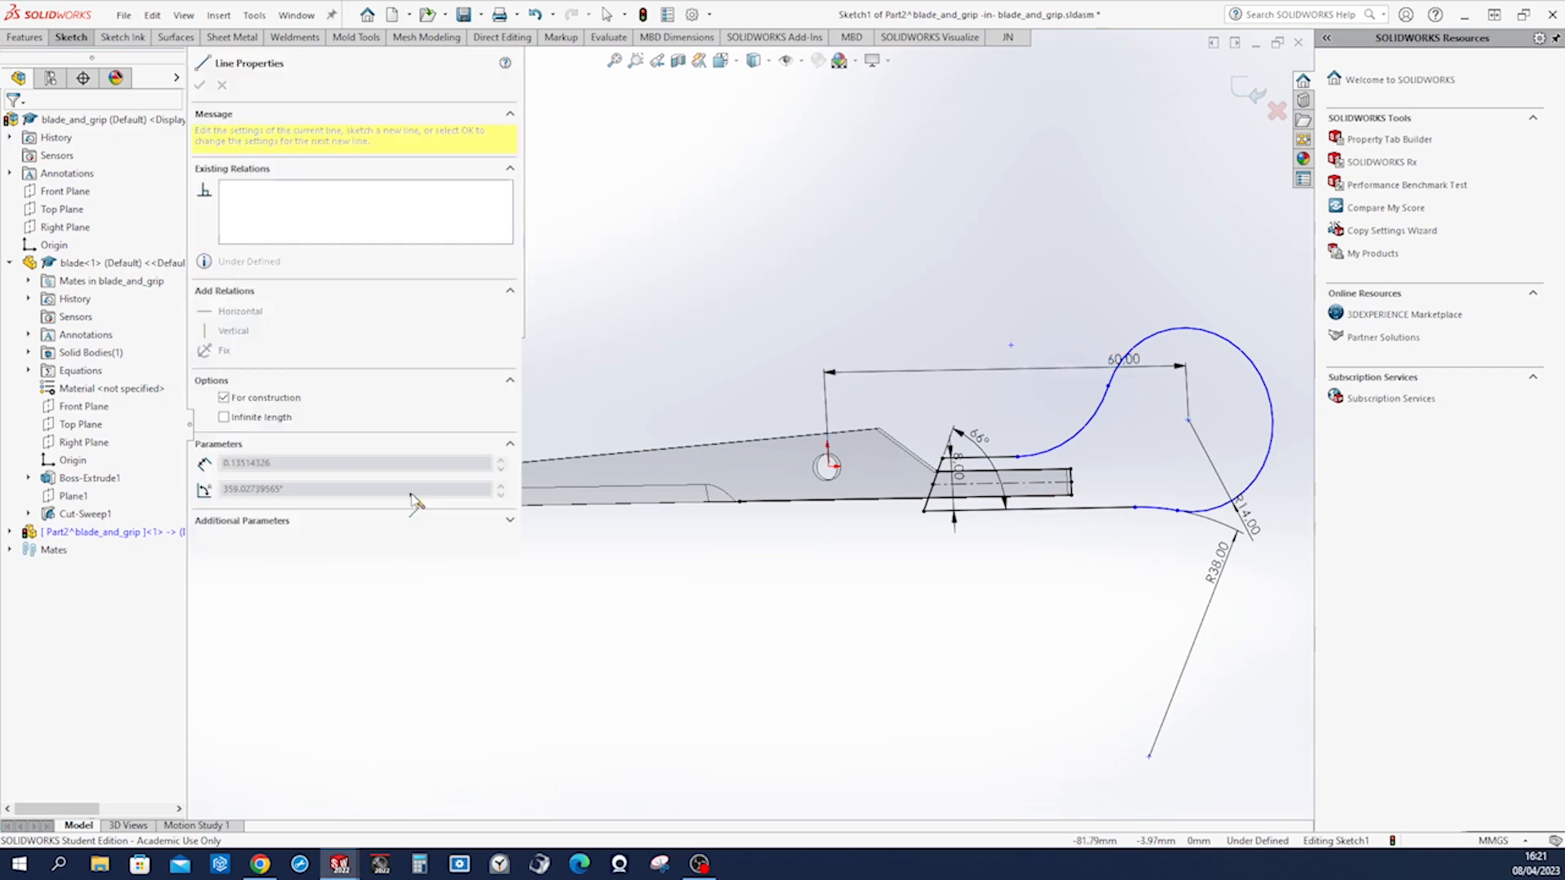
scroll(951, 422, "up", 4)
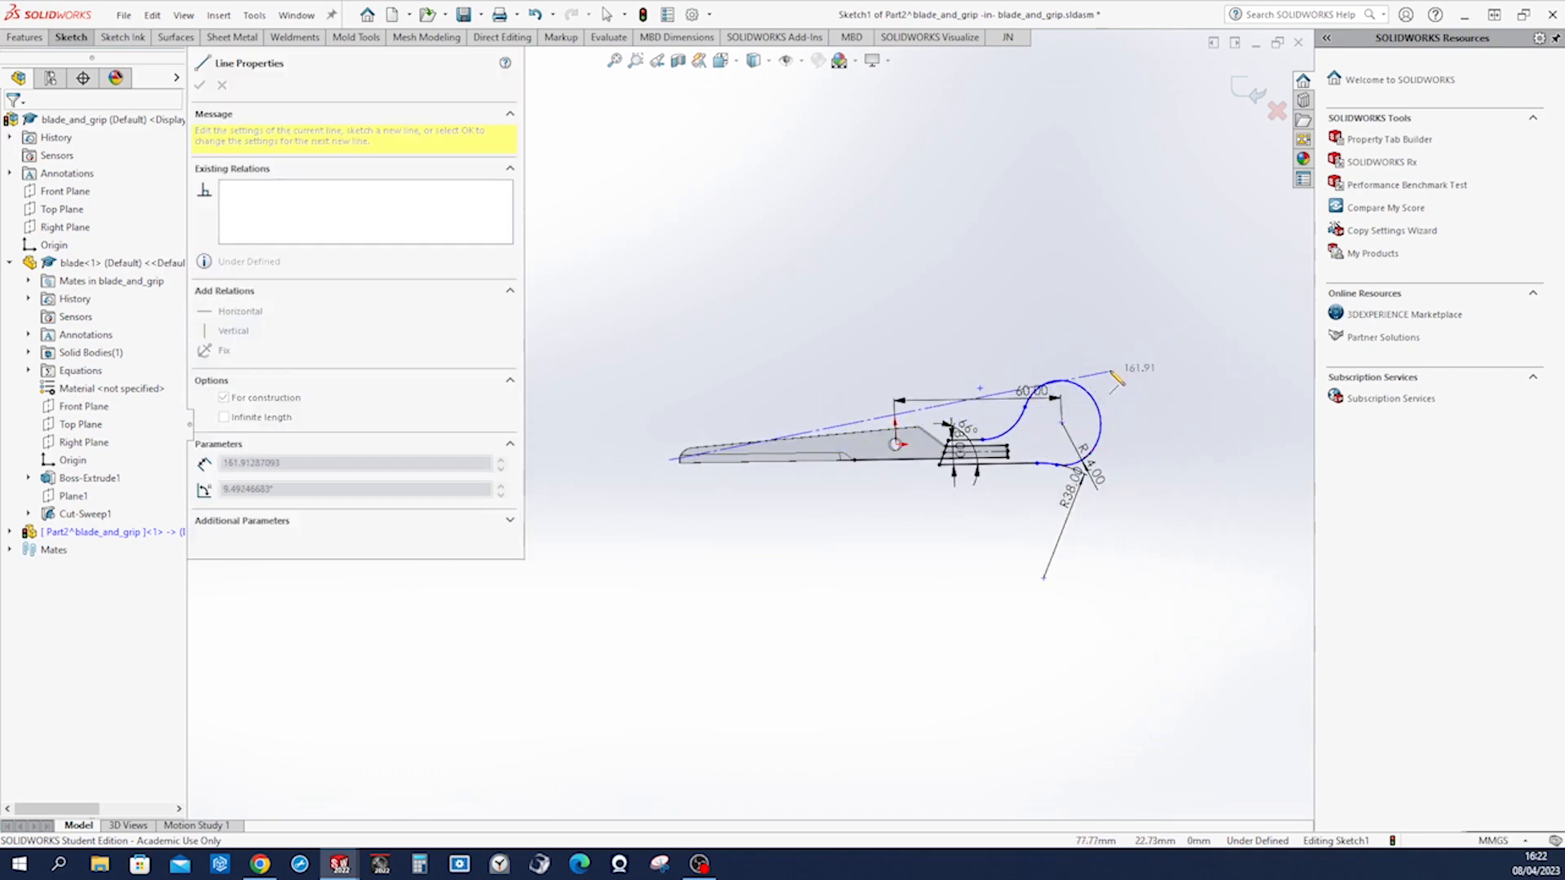
left_click(1110, 365)
key("Escape")
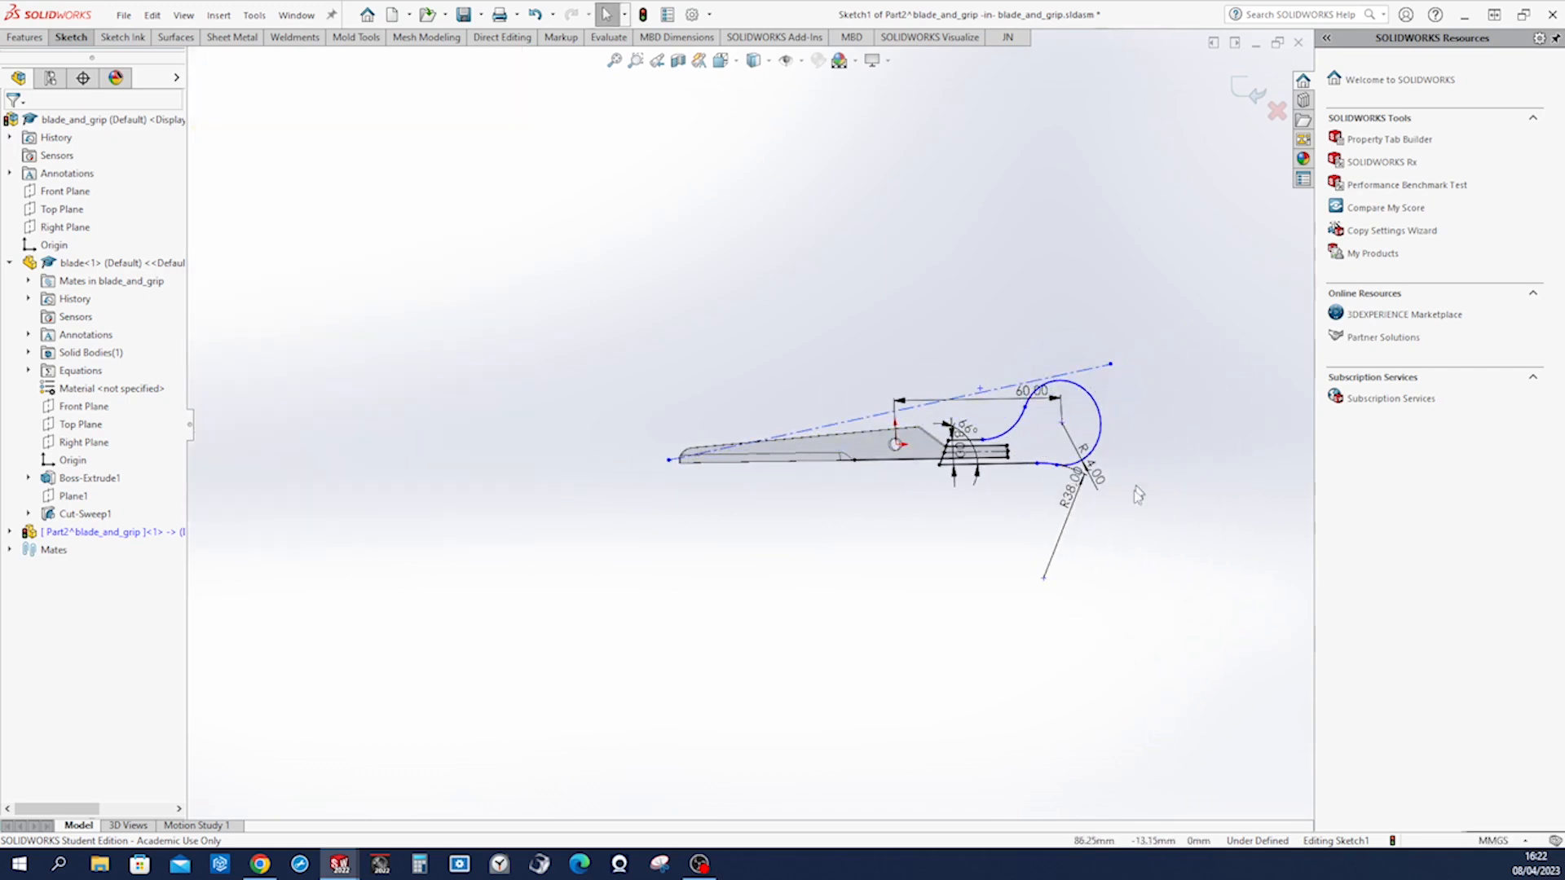
Make the long construction line coincident with the origin in the blade's pivot hole.
scroll(929, 571, "down", 4)
left_click(840, 471)
left_click(869, 383, "ctrl")
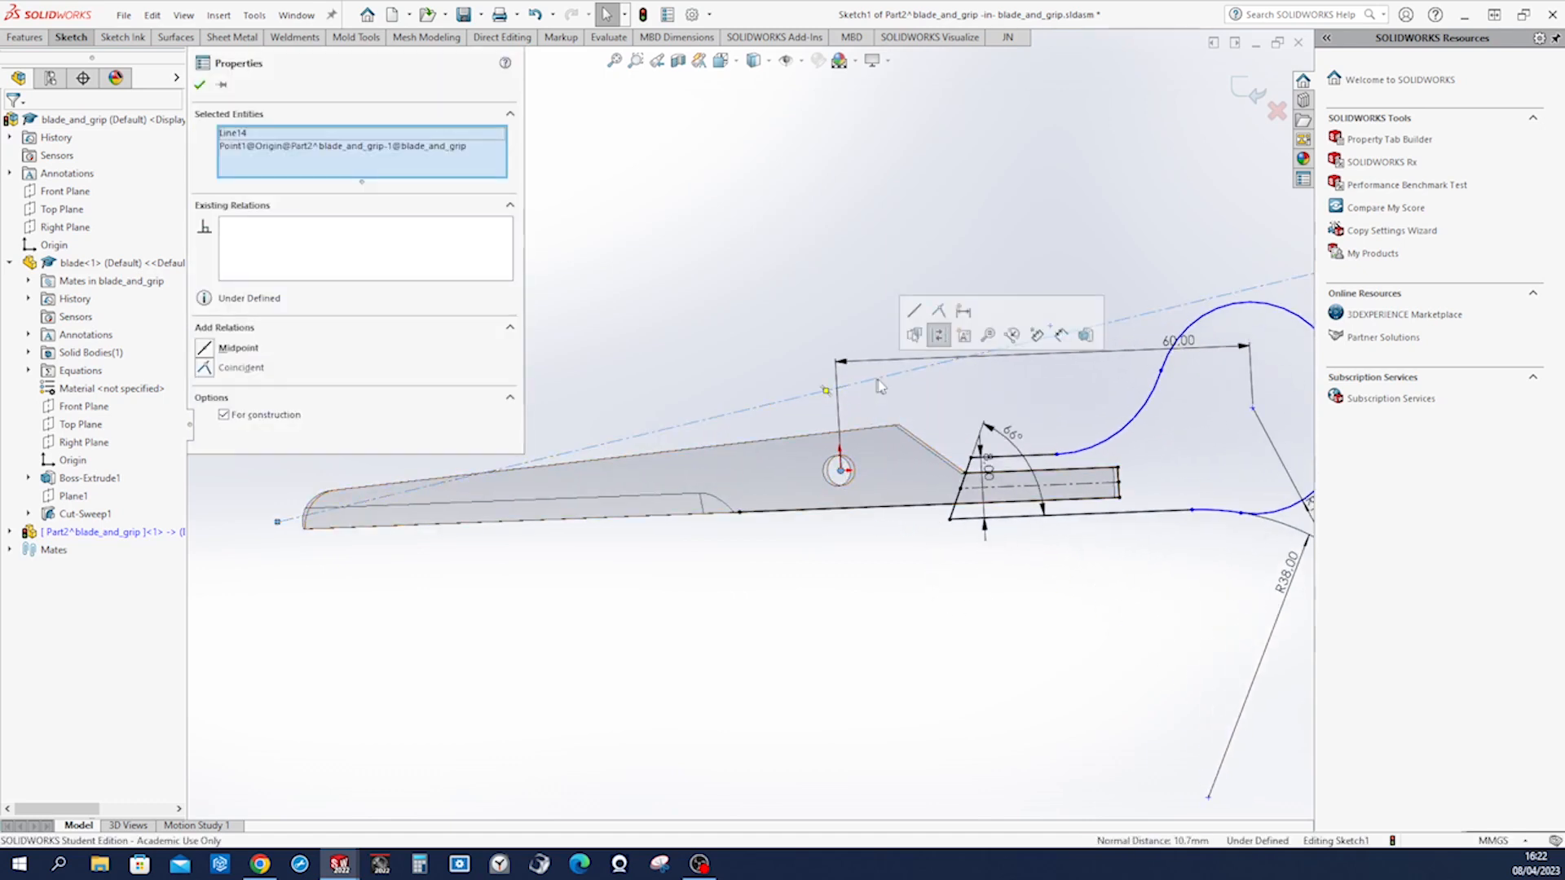
left_click(938, 324)
left_click(870, 626)
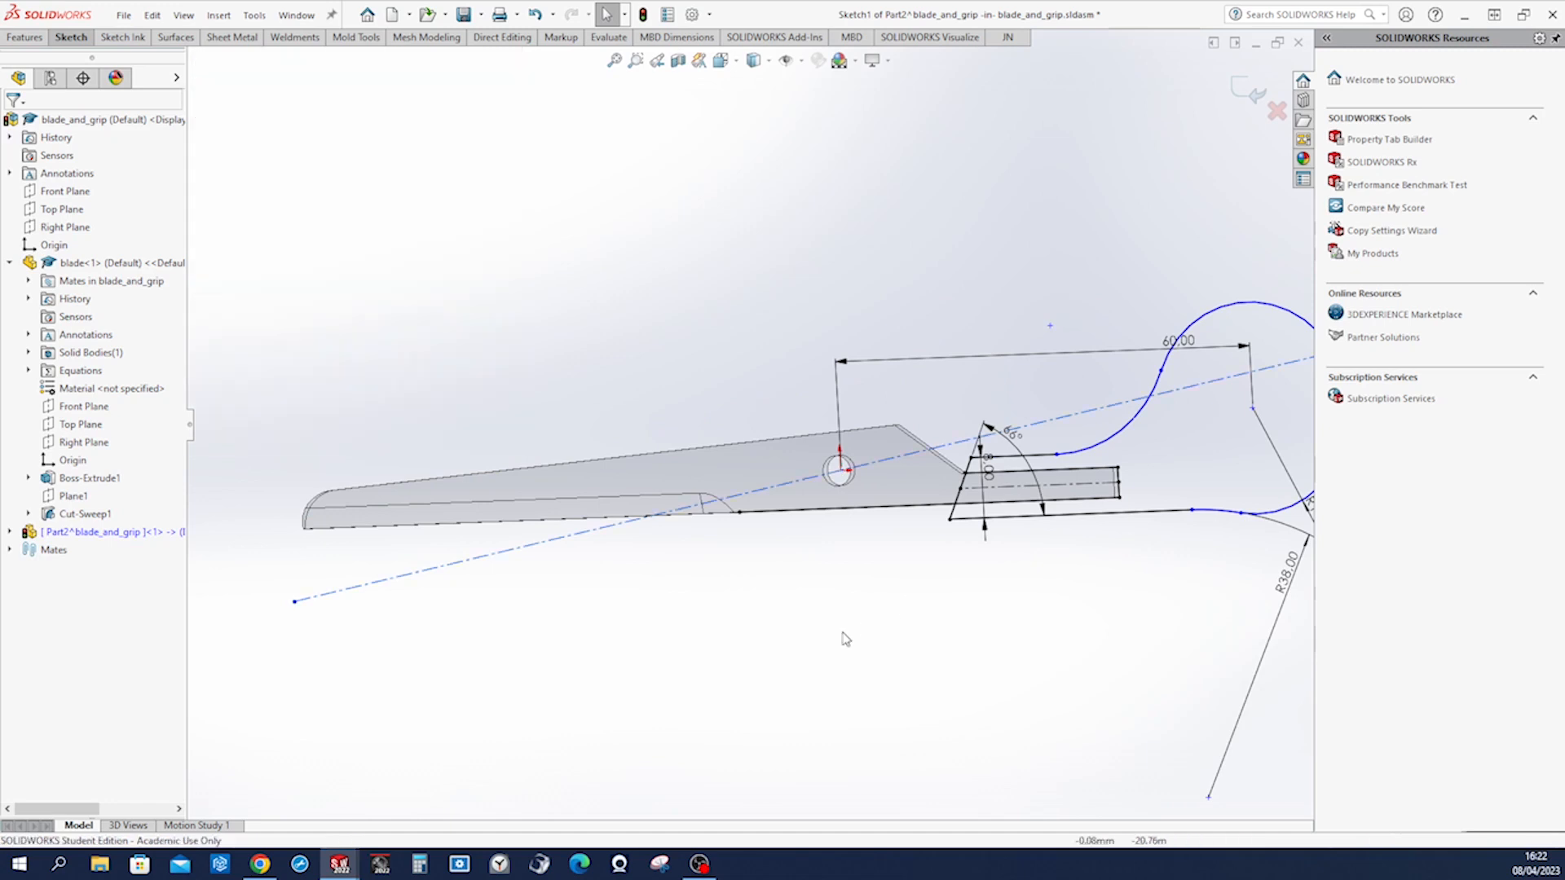
Move the large loop arc's centre down so that the whole loop lies below the long construction line.
scroll(1078, 671, "up", 3)
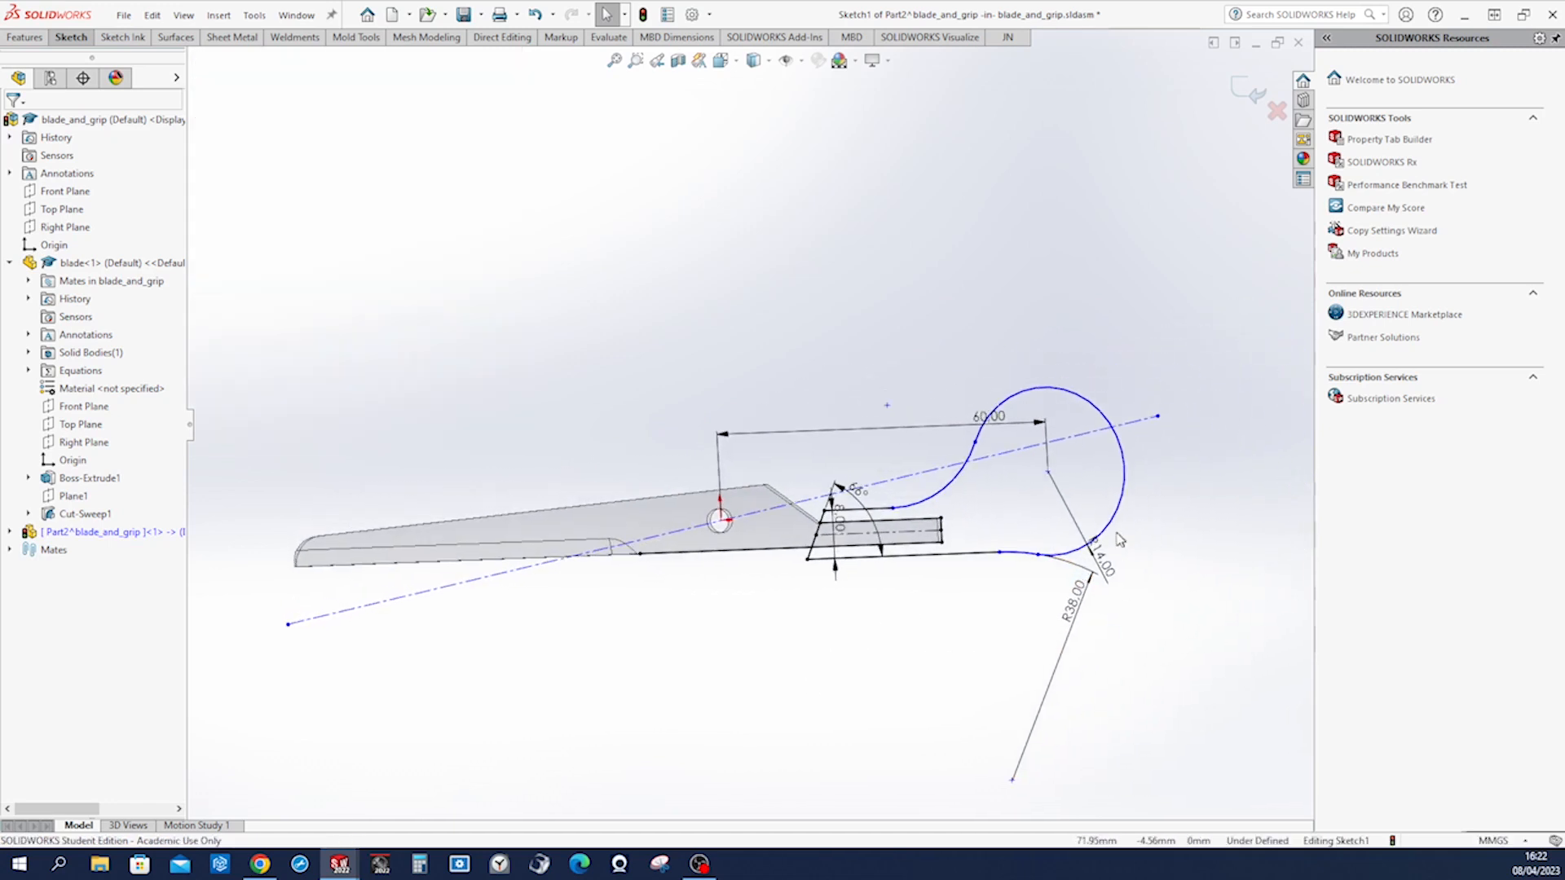
left_click(1122, 534)
left_click(1133, 570)
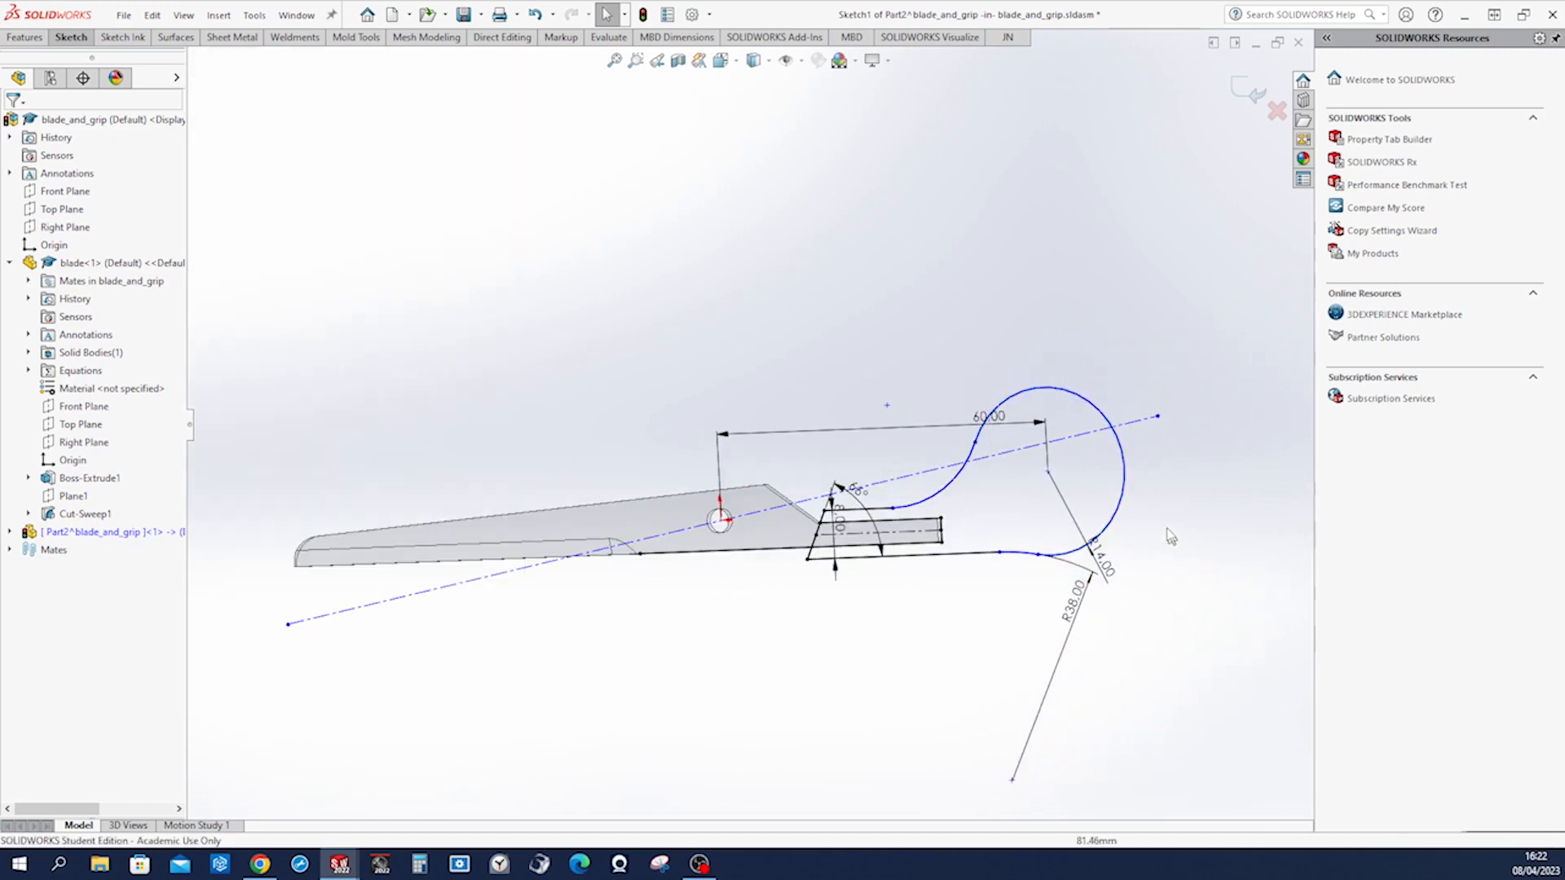
left_click(1132, 481)
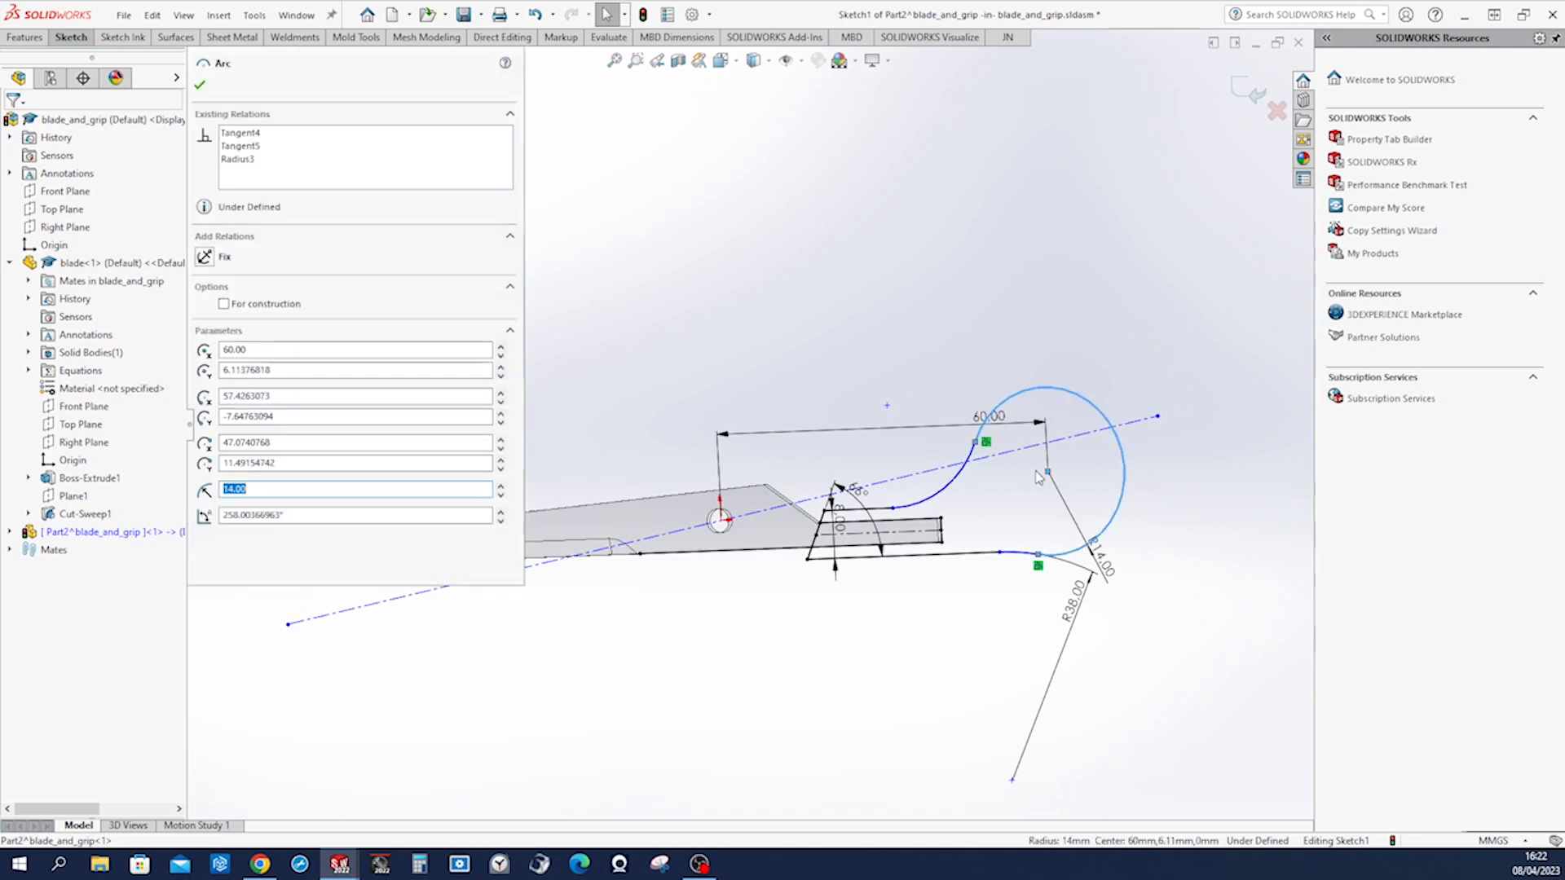
left_click_drag(1049, 477, 1068, 544)
left_click(1201, 601)
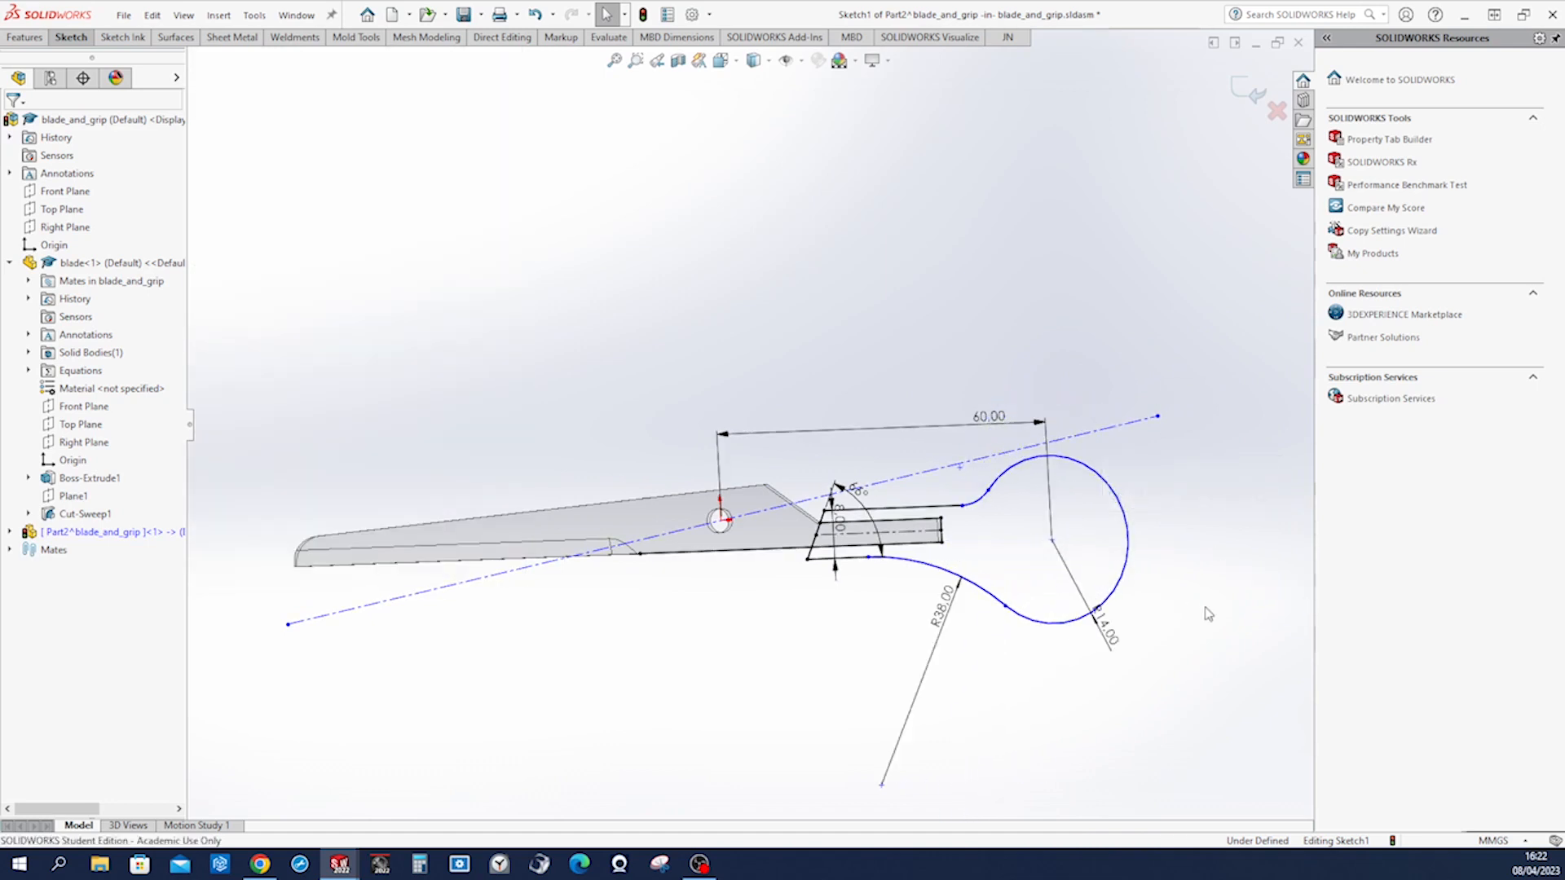
Make the grip's large loop arc tangent to the long construction line.
left_click(1077, 465)
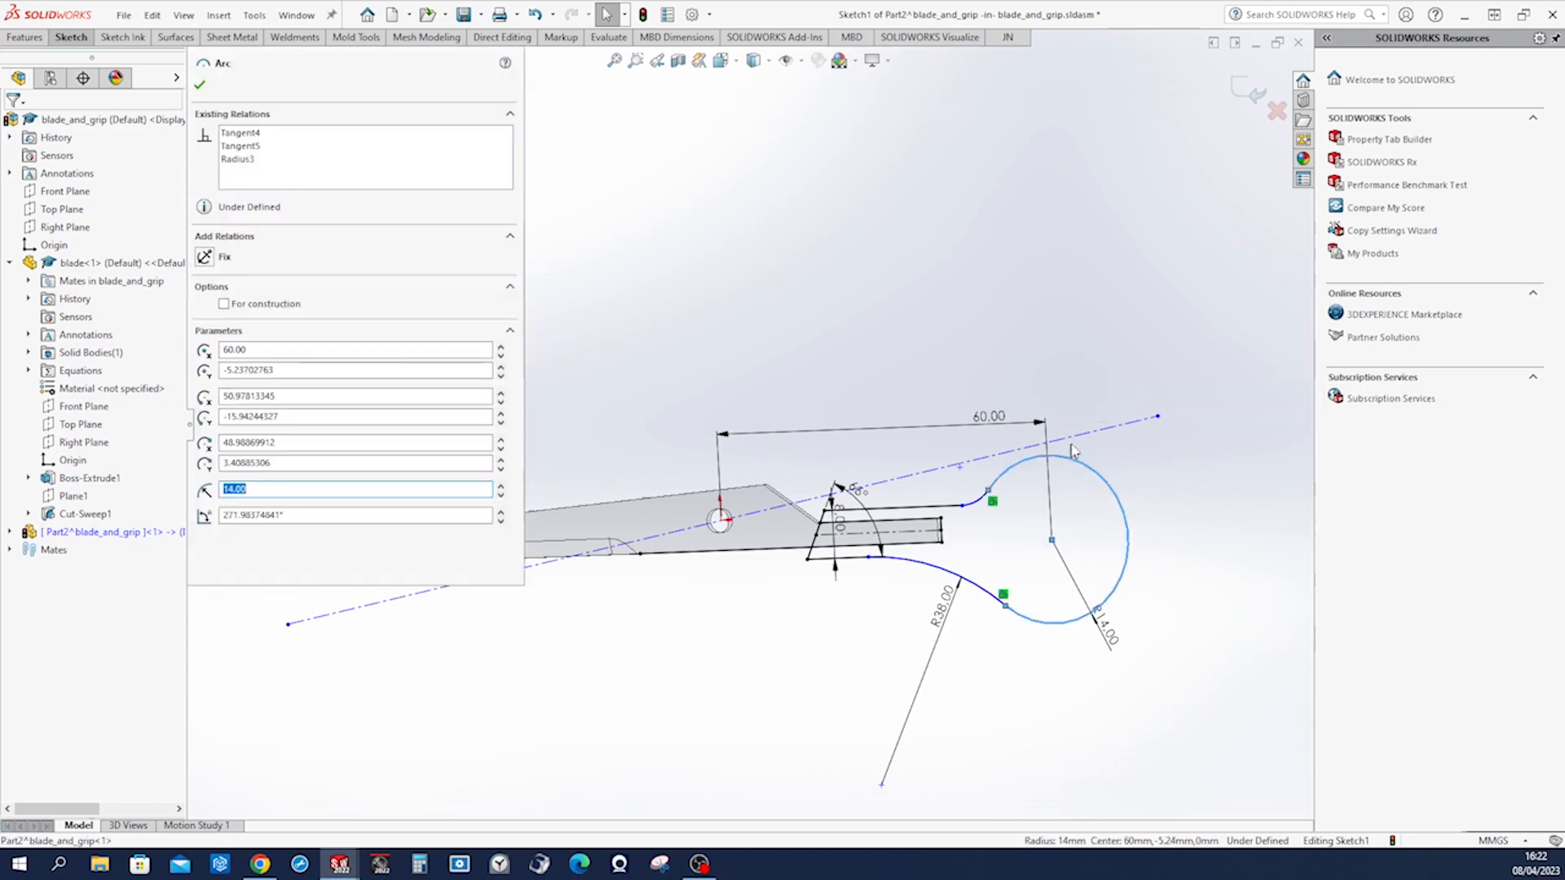
left_click(1073, 440, "ctrl")
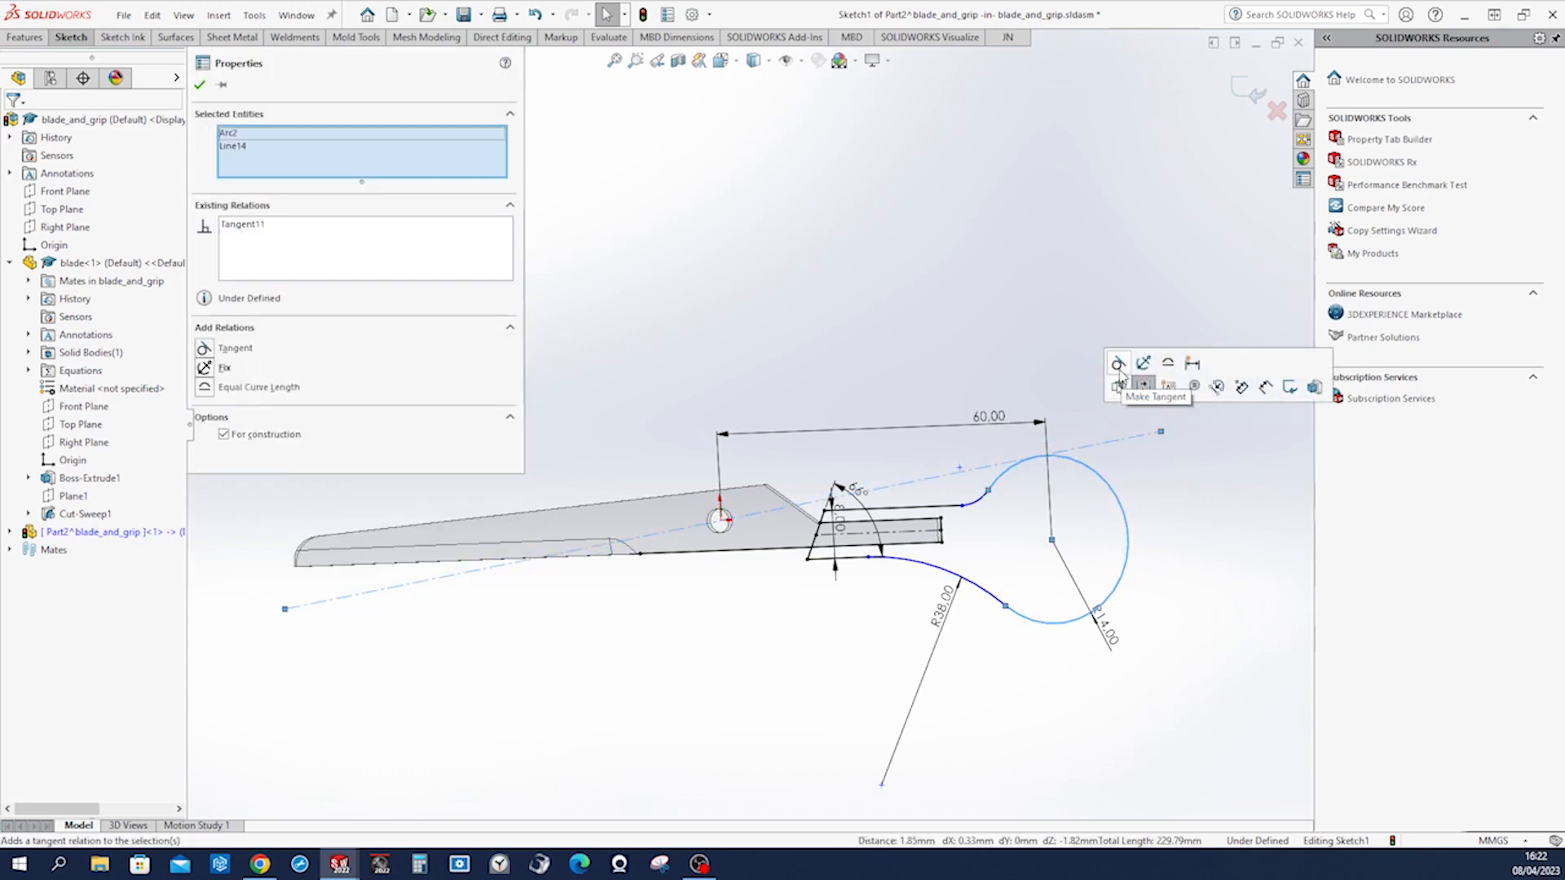
left_click(1151, 567)
Set the angle between the long construction line and the blade's lower straight edge to 3°.
right_click_drag(1183, 648, 1198, 576)
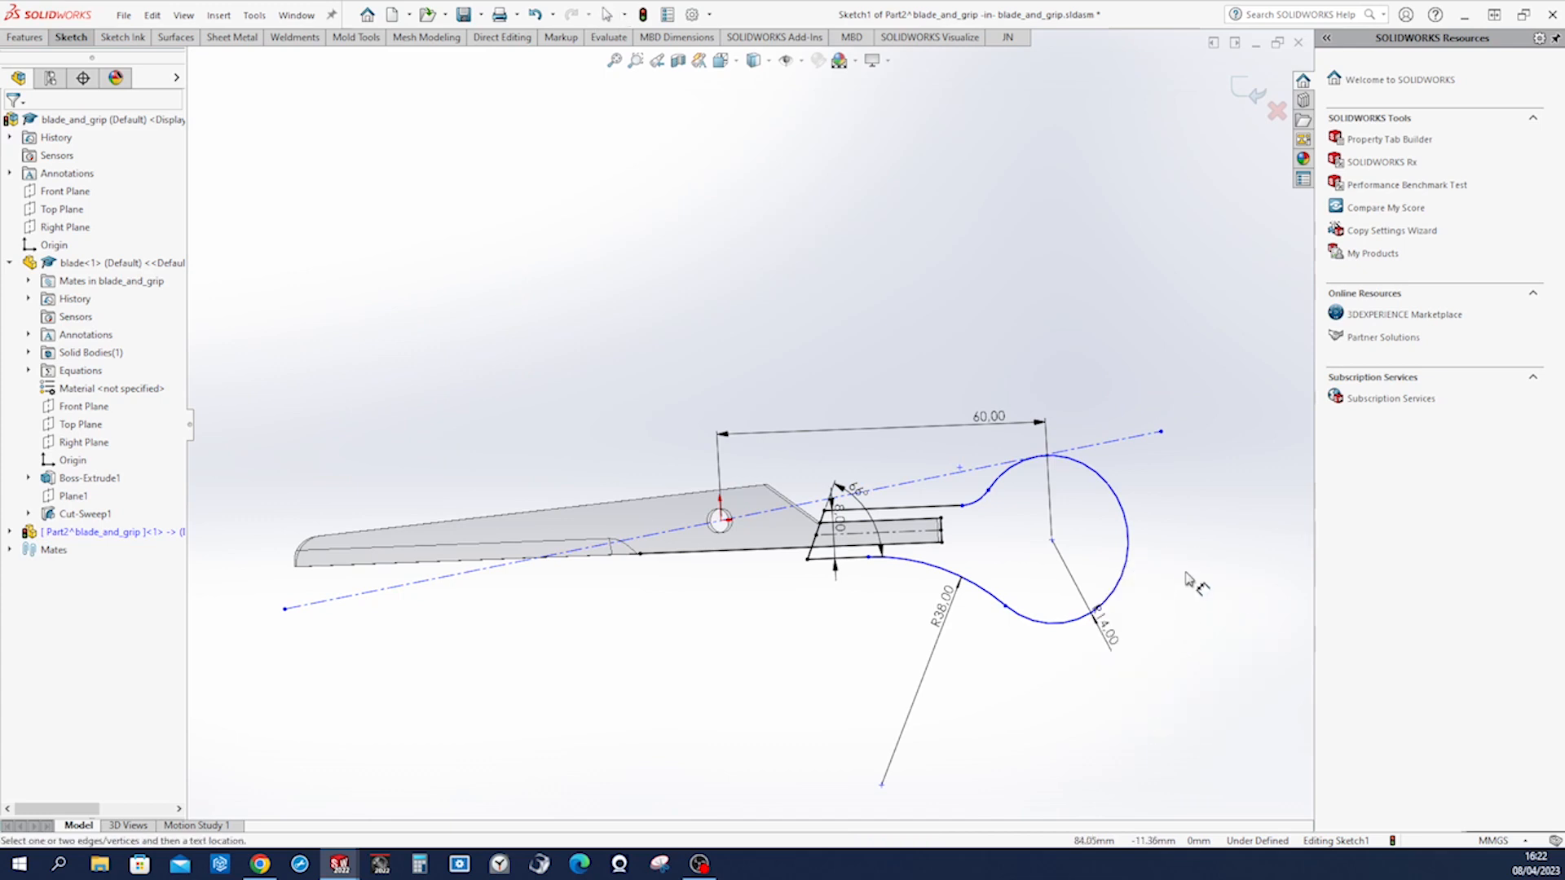
scroll(595, 613, "down", 1)
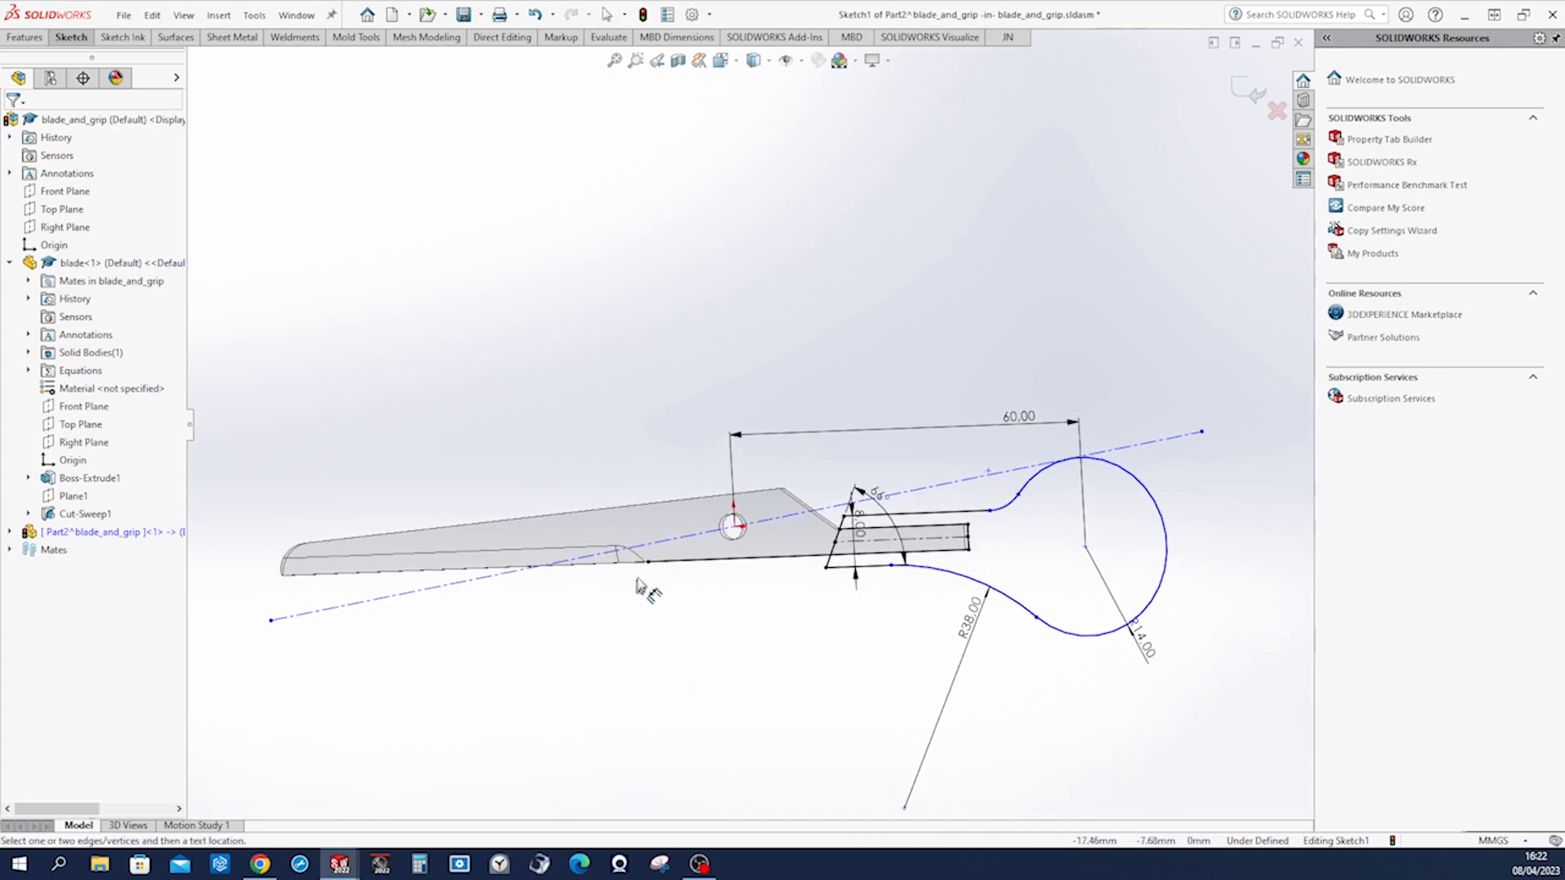
left_click(671, 557)
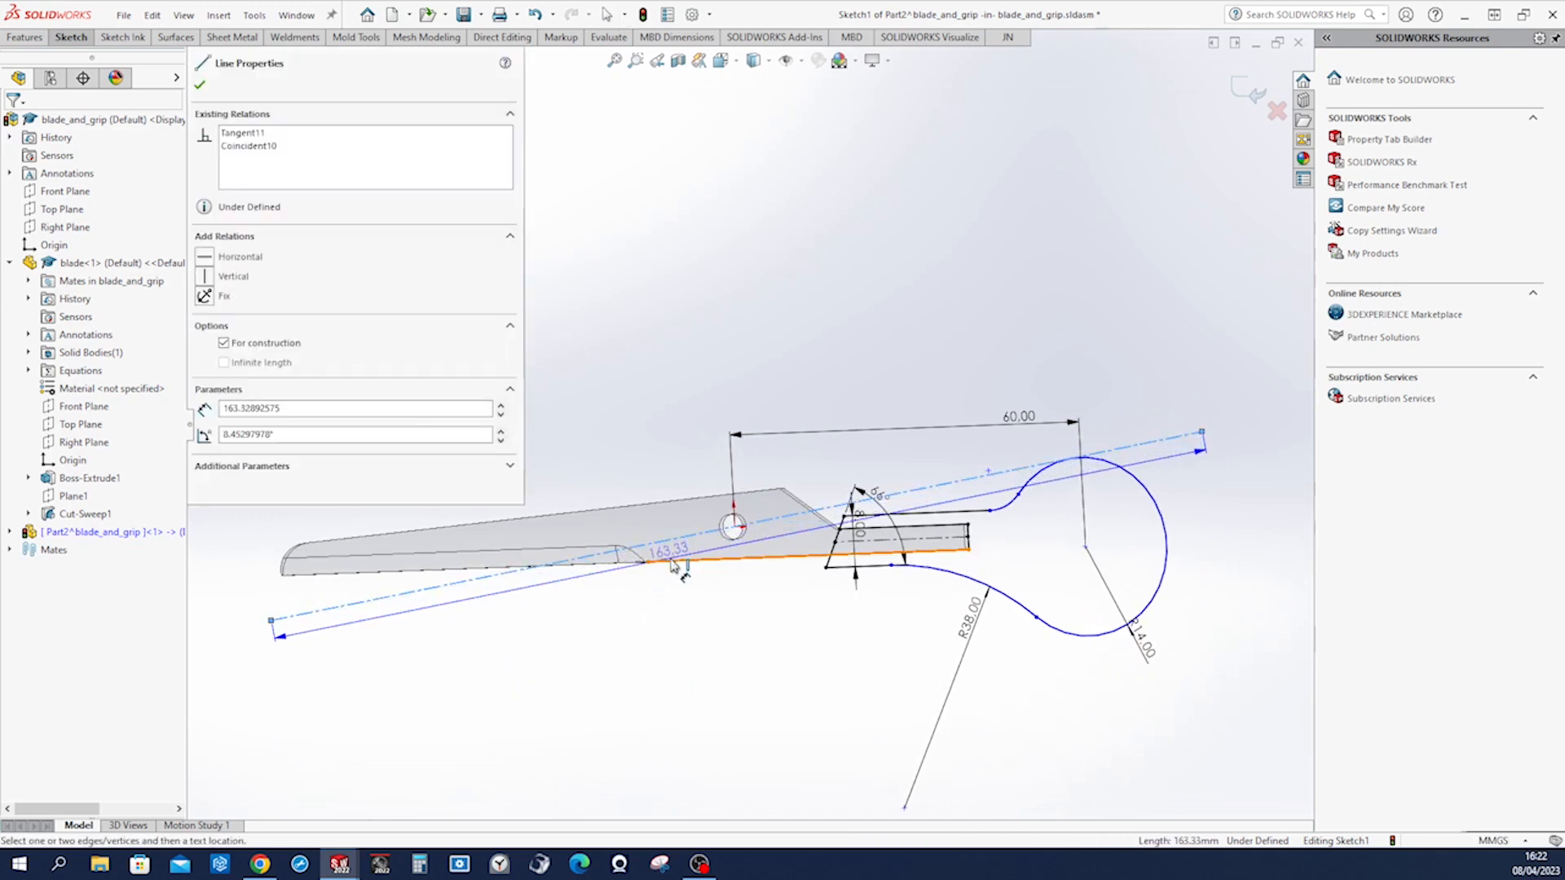
left_click(677, 561)
left_click(692, 571)
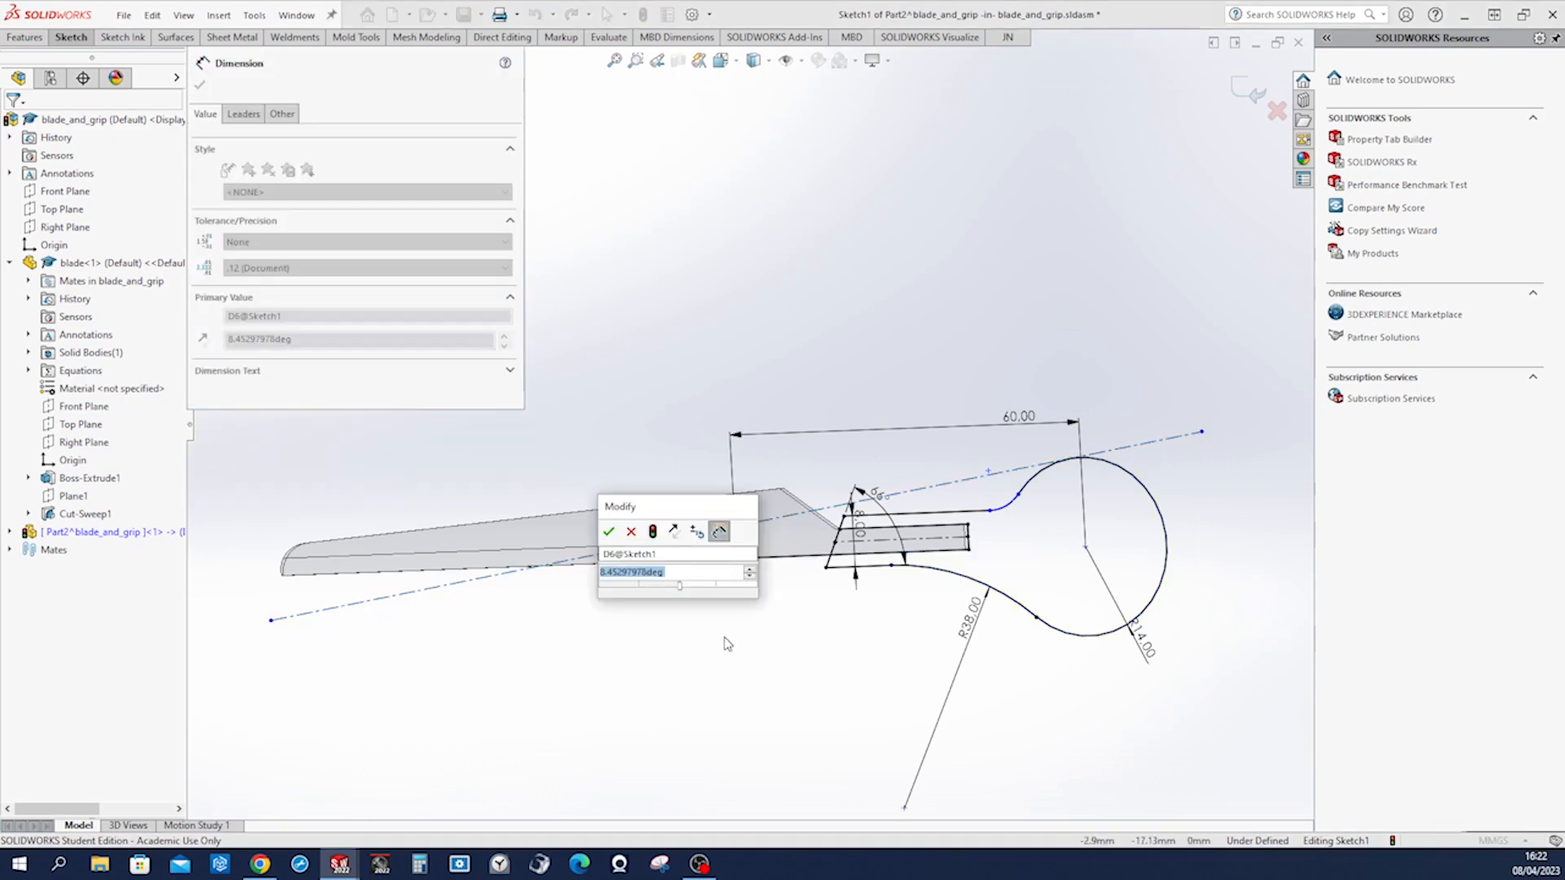
type("3")
key("Return")
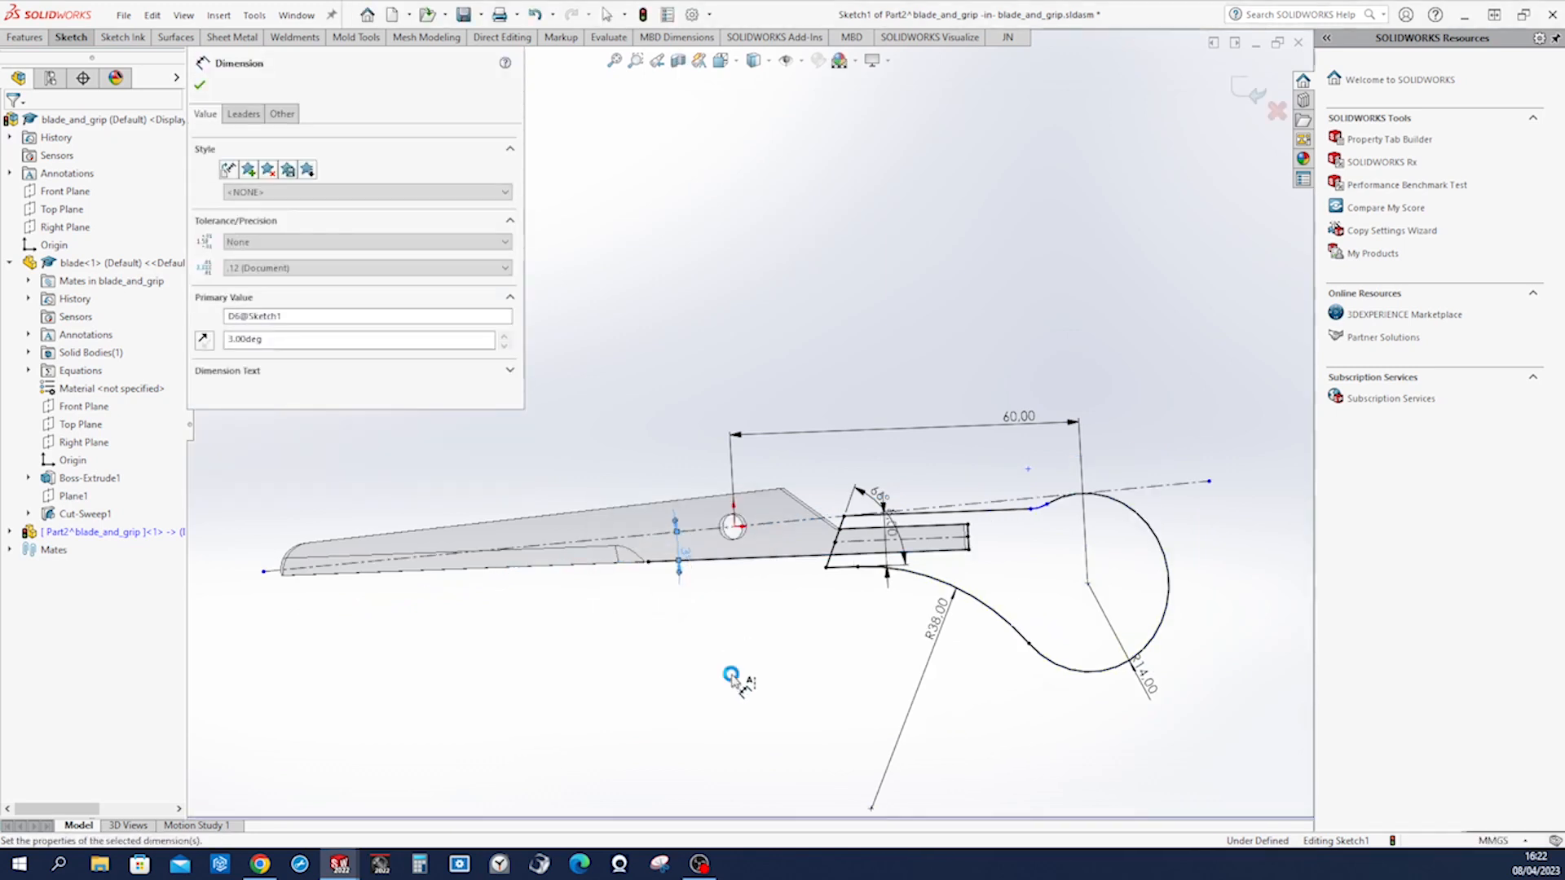
left_click(746, 715)
Make the grip's small upper connecting arc equal to the lower connecting arc of radius 38 mm.
scroll(815, 723, "down", 5)
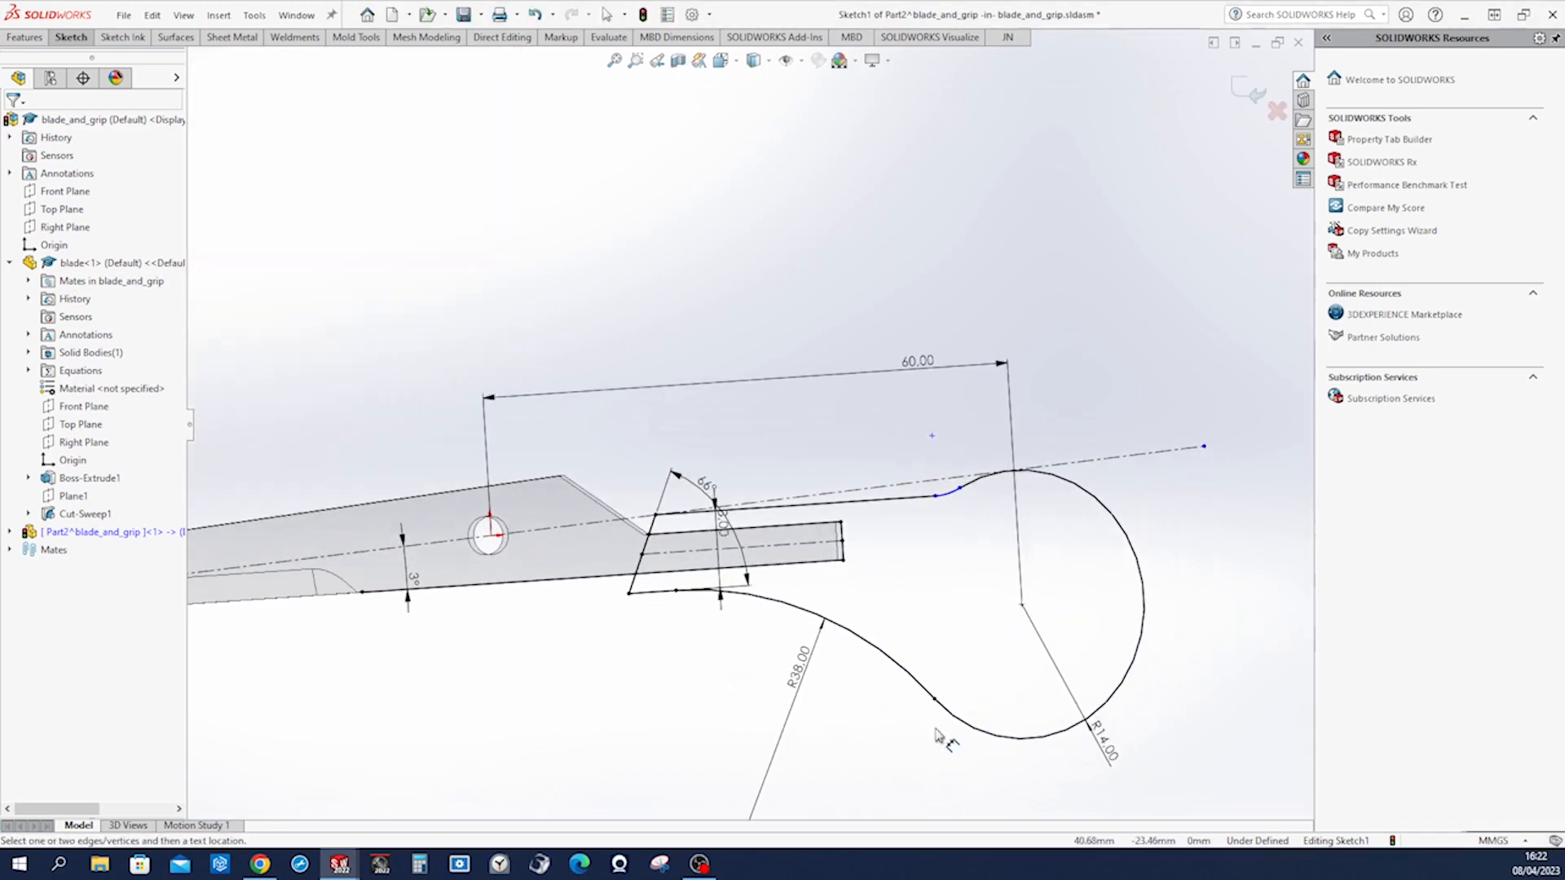
key("Escape")
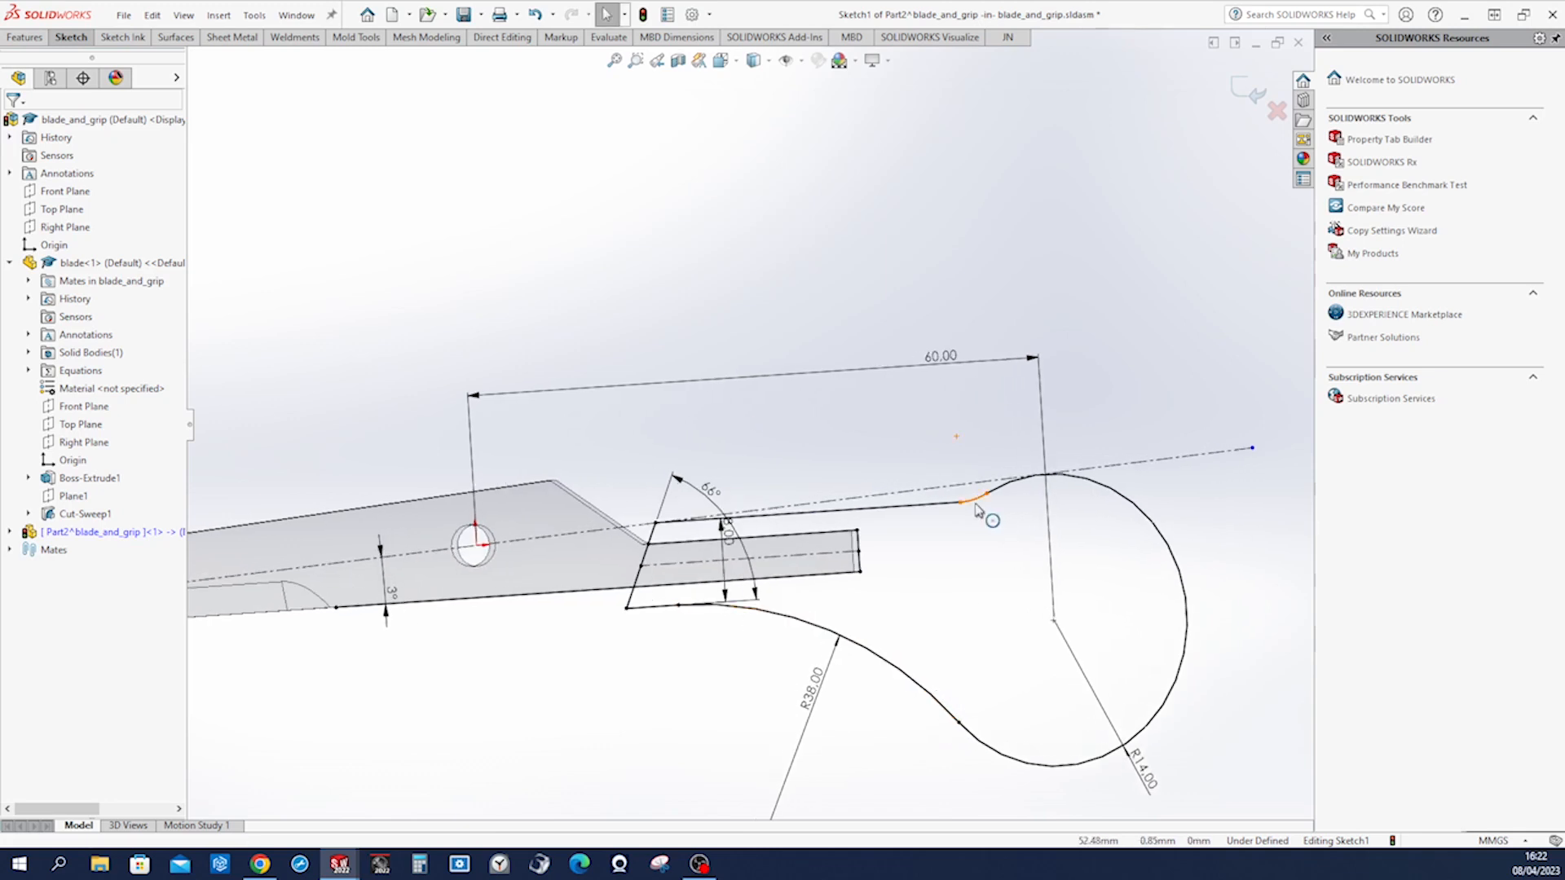
left_click(978, 507)
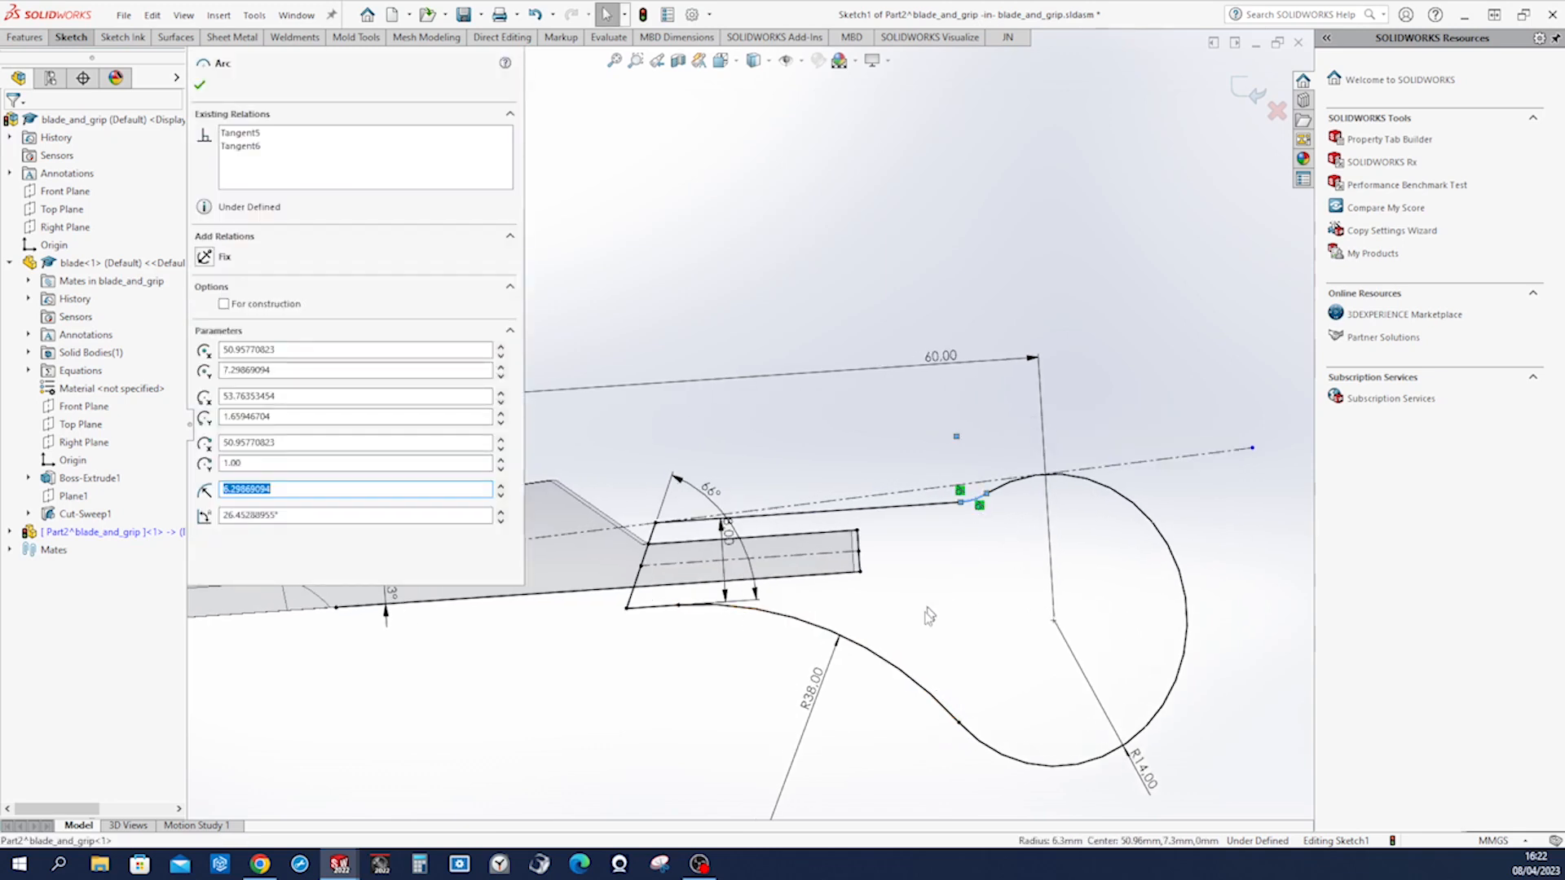
left_click(897, 667, "ctrl")
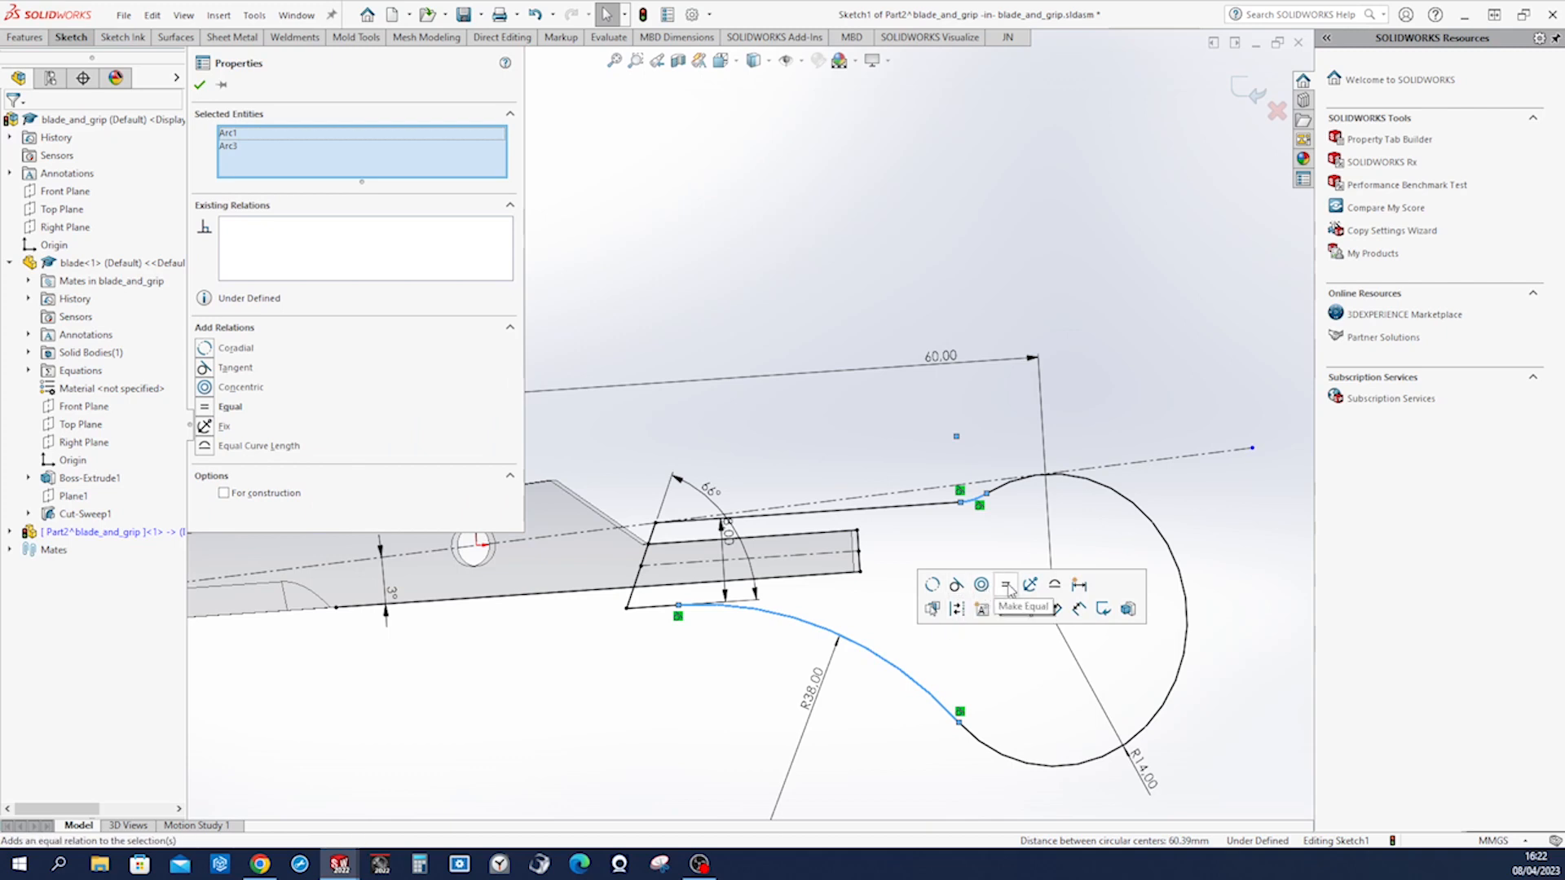
left_click(1008, 585)
key("Escape")
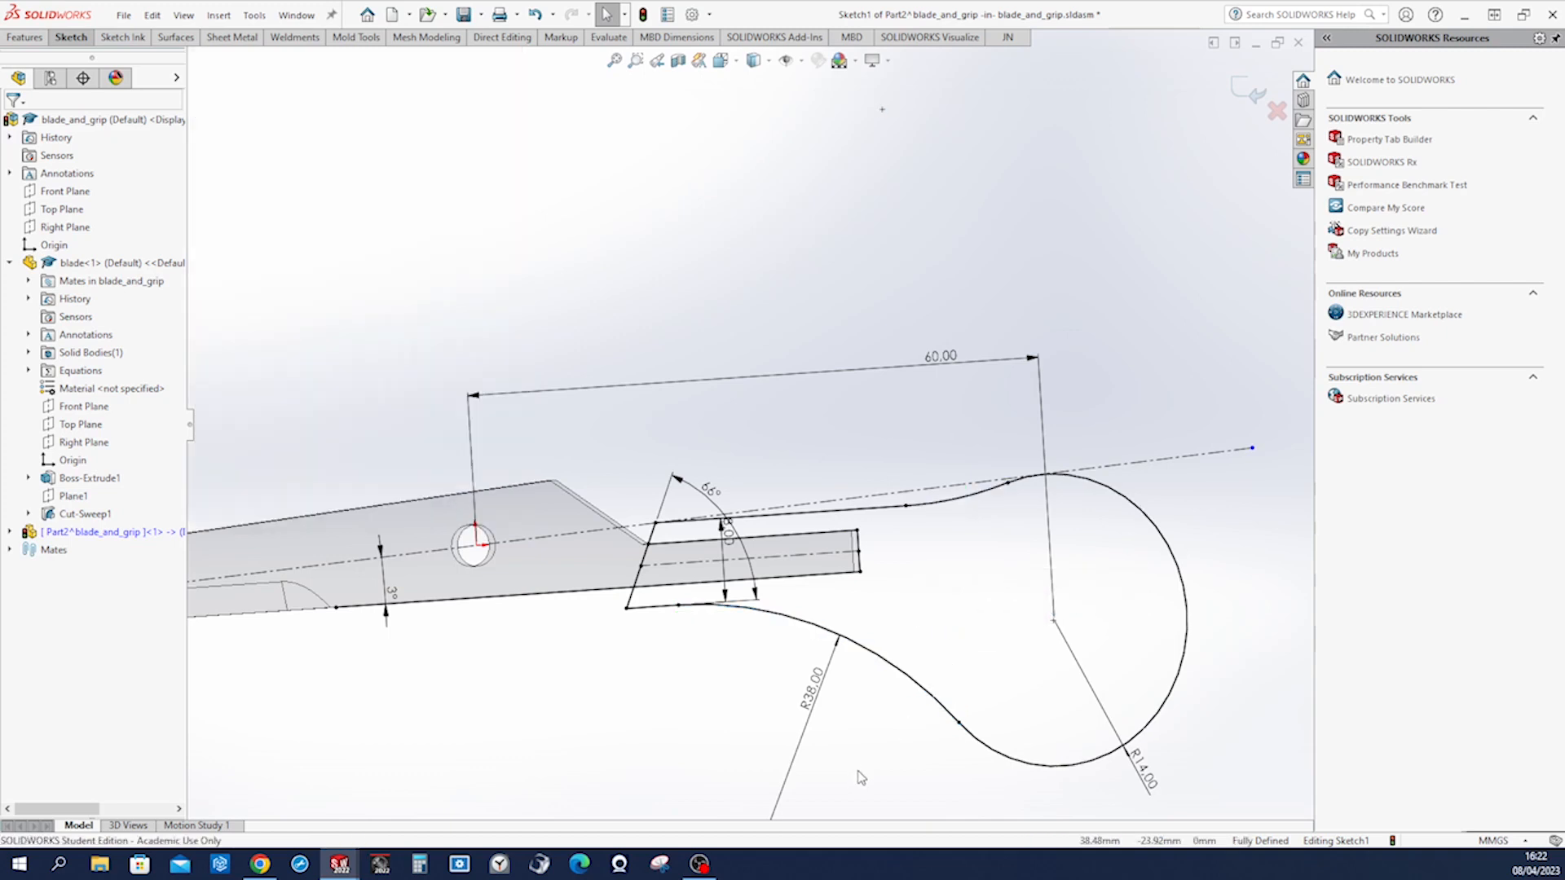
Sketch a circle about 12 mm in diameter centred on the large loop arc's centre for the finger hole.
scroll(861, 777, "up", 5)
right_click_drag(929, 698, 978, 704)
left_click(844, 517)
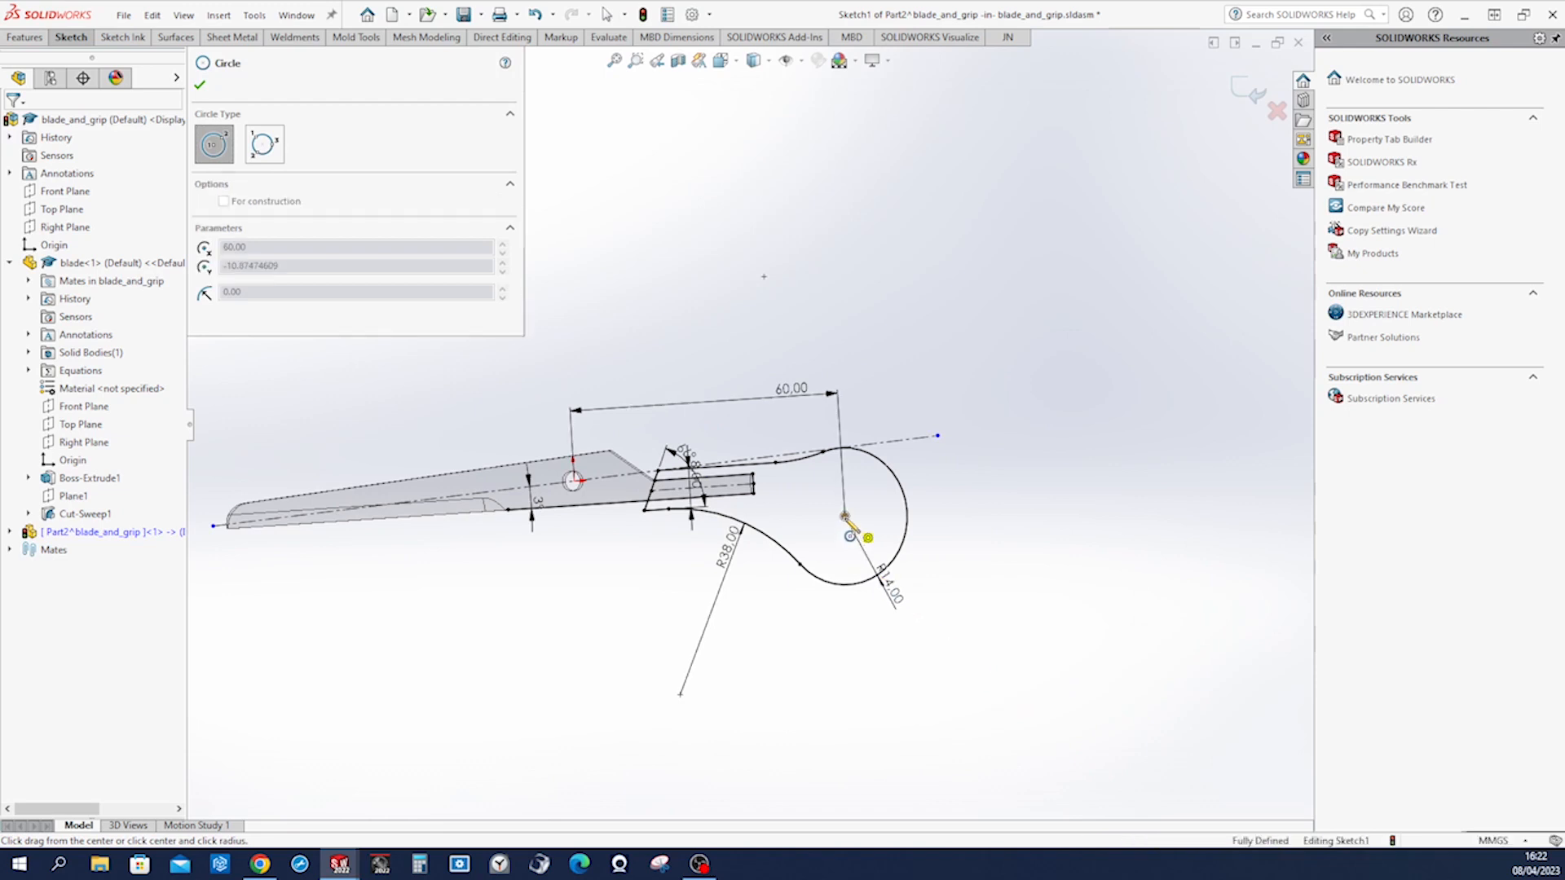
left_click(867, 533)
Set the finger-hole circle's diameter to 18 mm.
right_click_drag(987, 623, 983, 557)
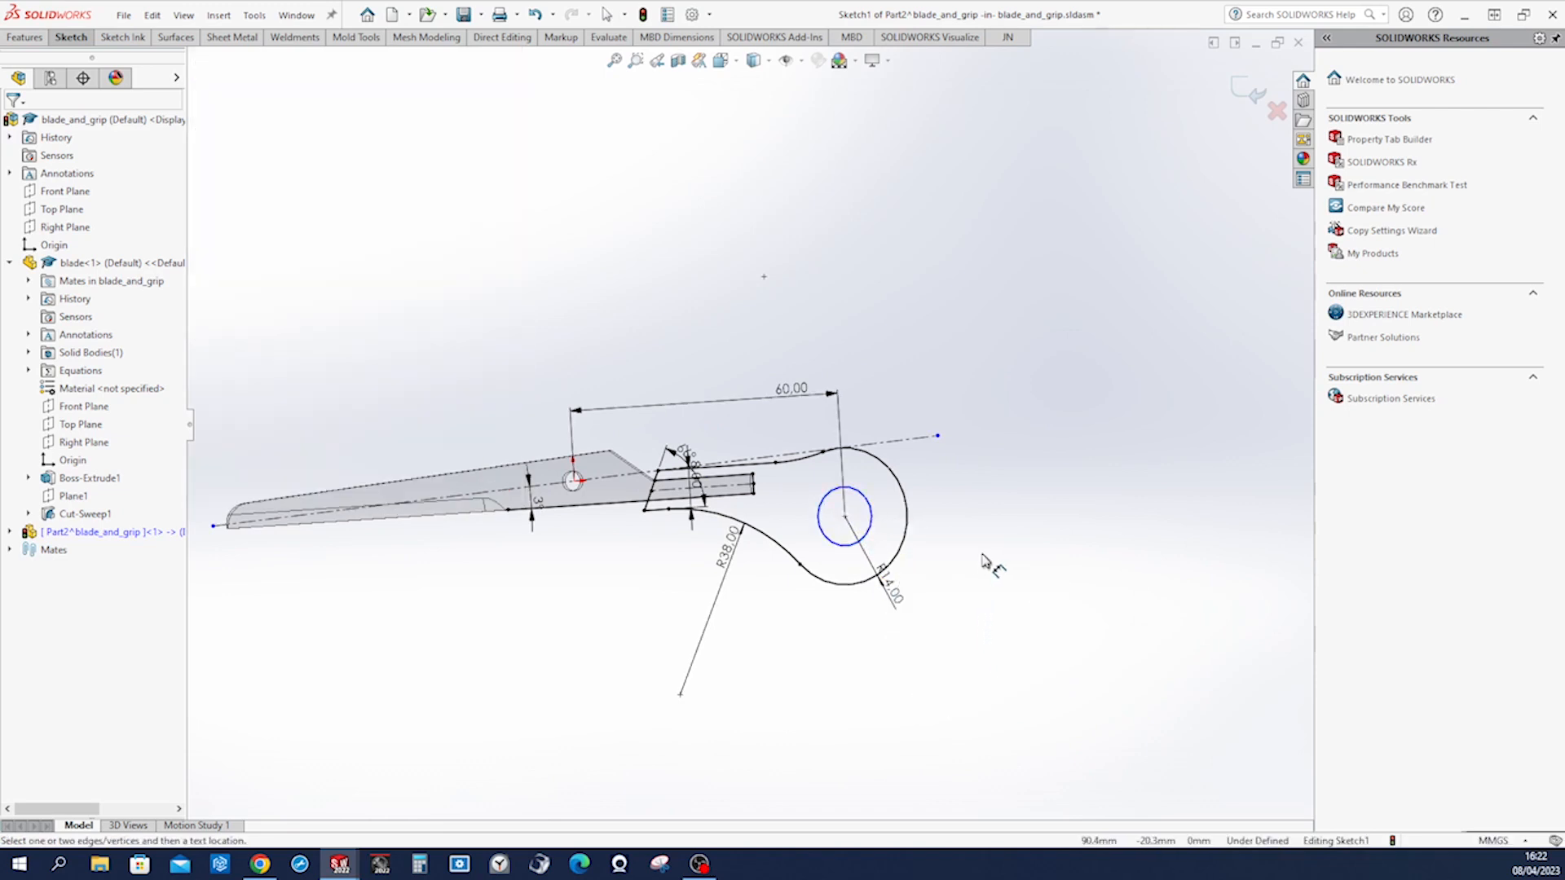
left_click(867, 532)
left_click(900, 563)
left_click(929, 550)
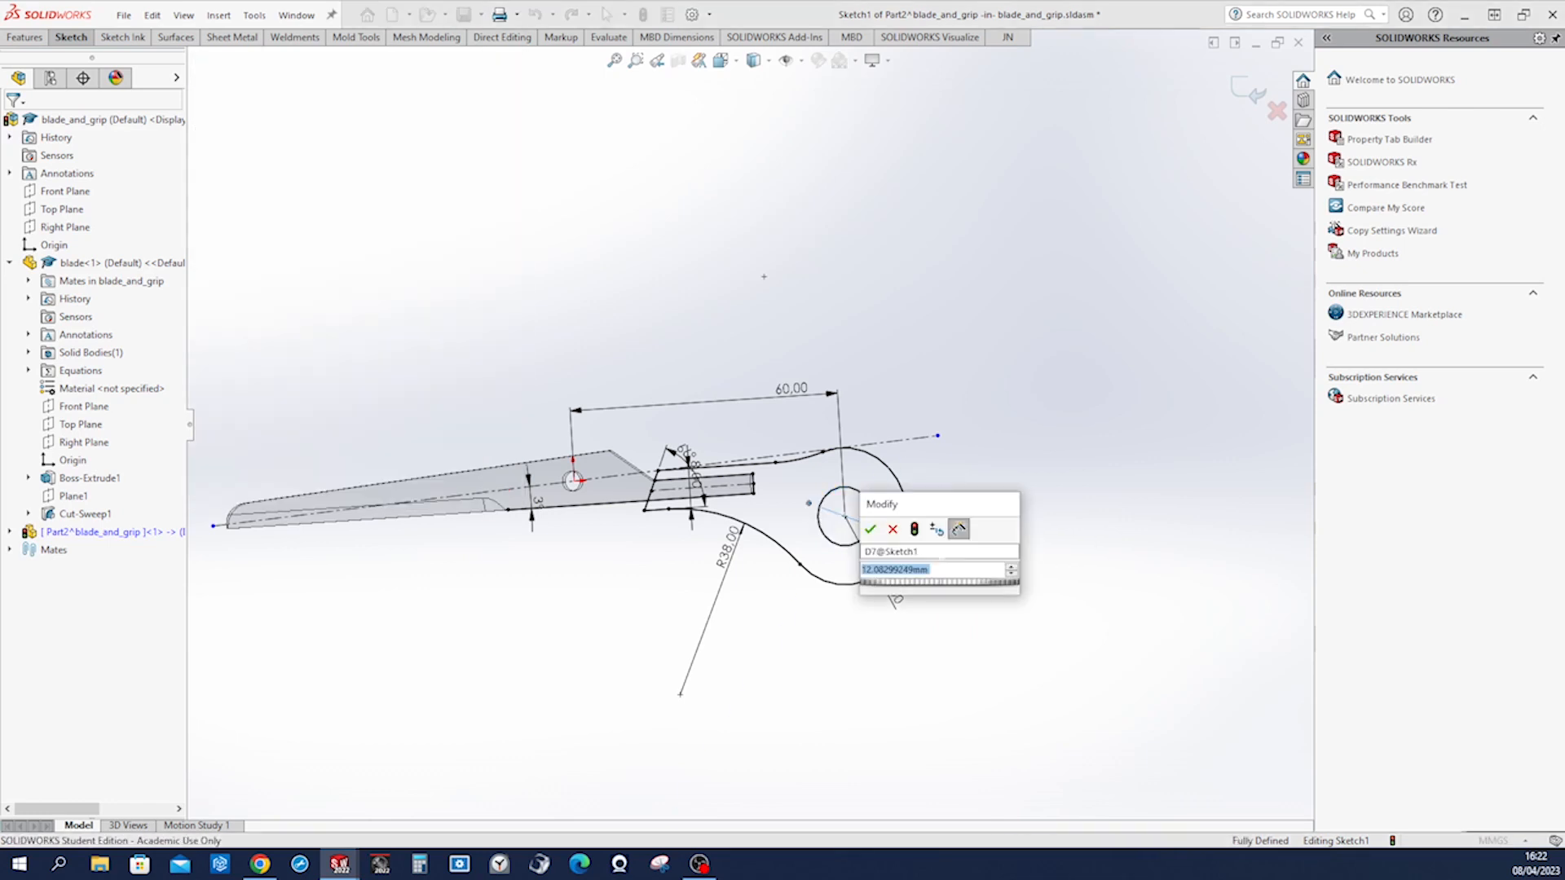
key("Return")
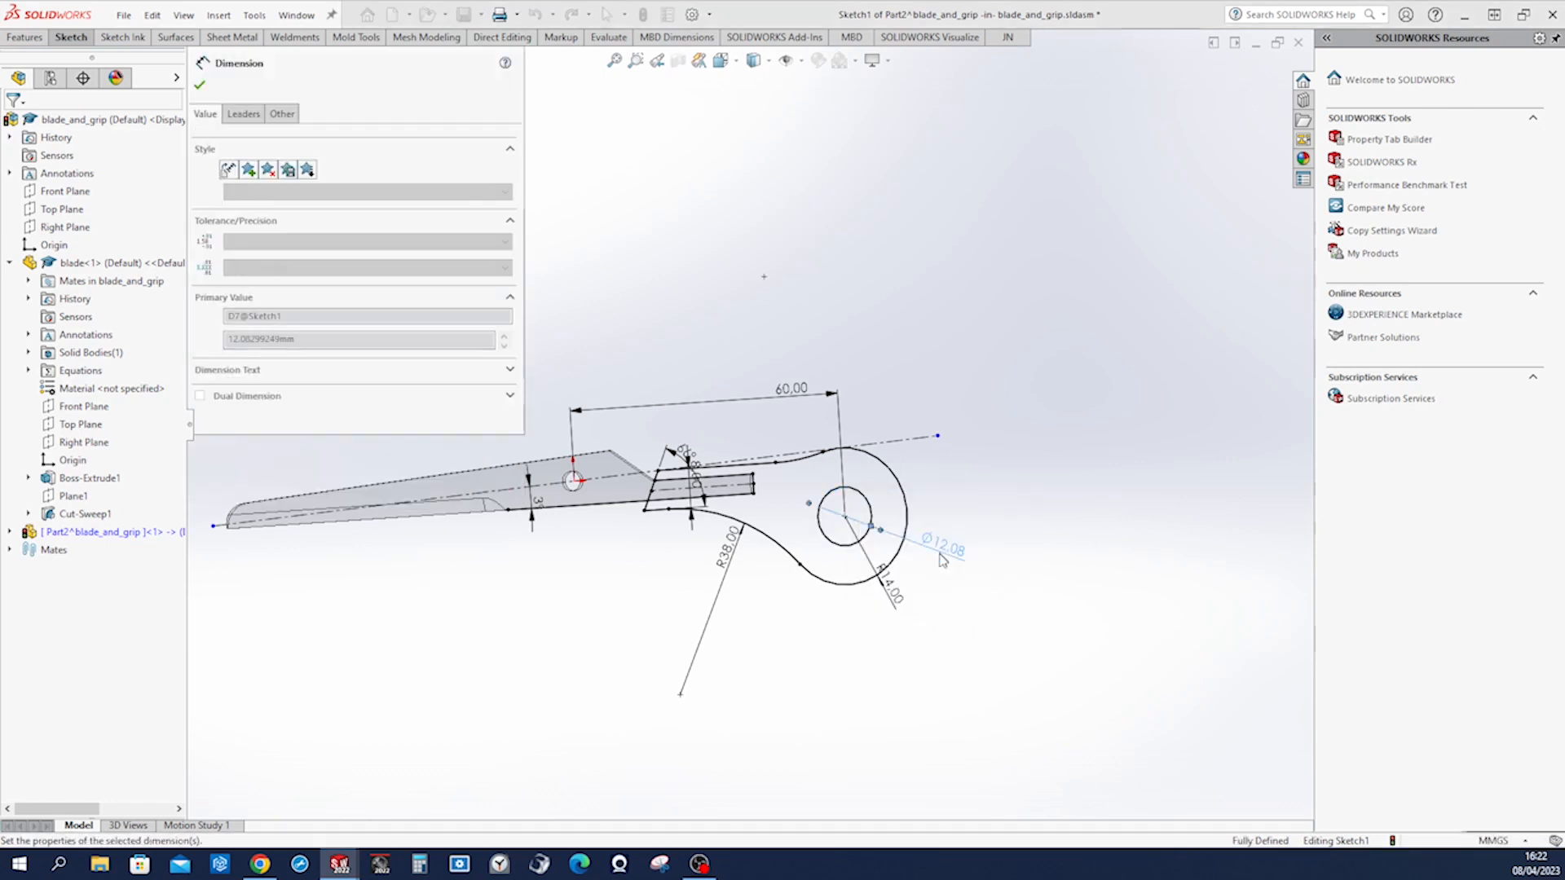
left_click(199, 85)
Exit the grip sketch, keeping its changes.
scroll(432, 457, "up", 1)
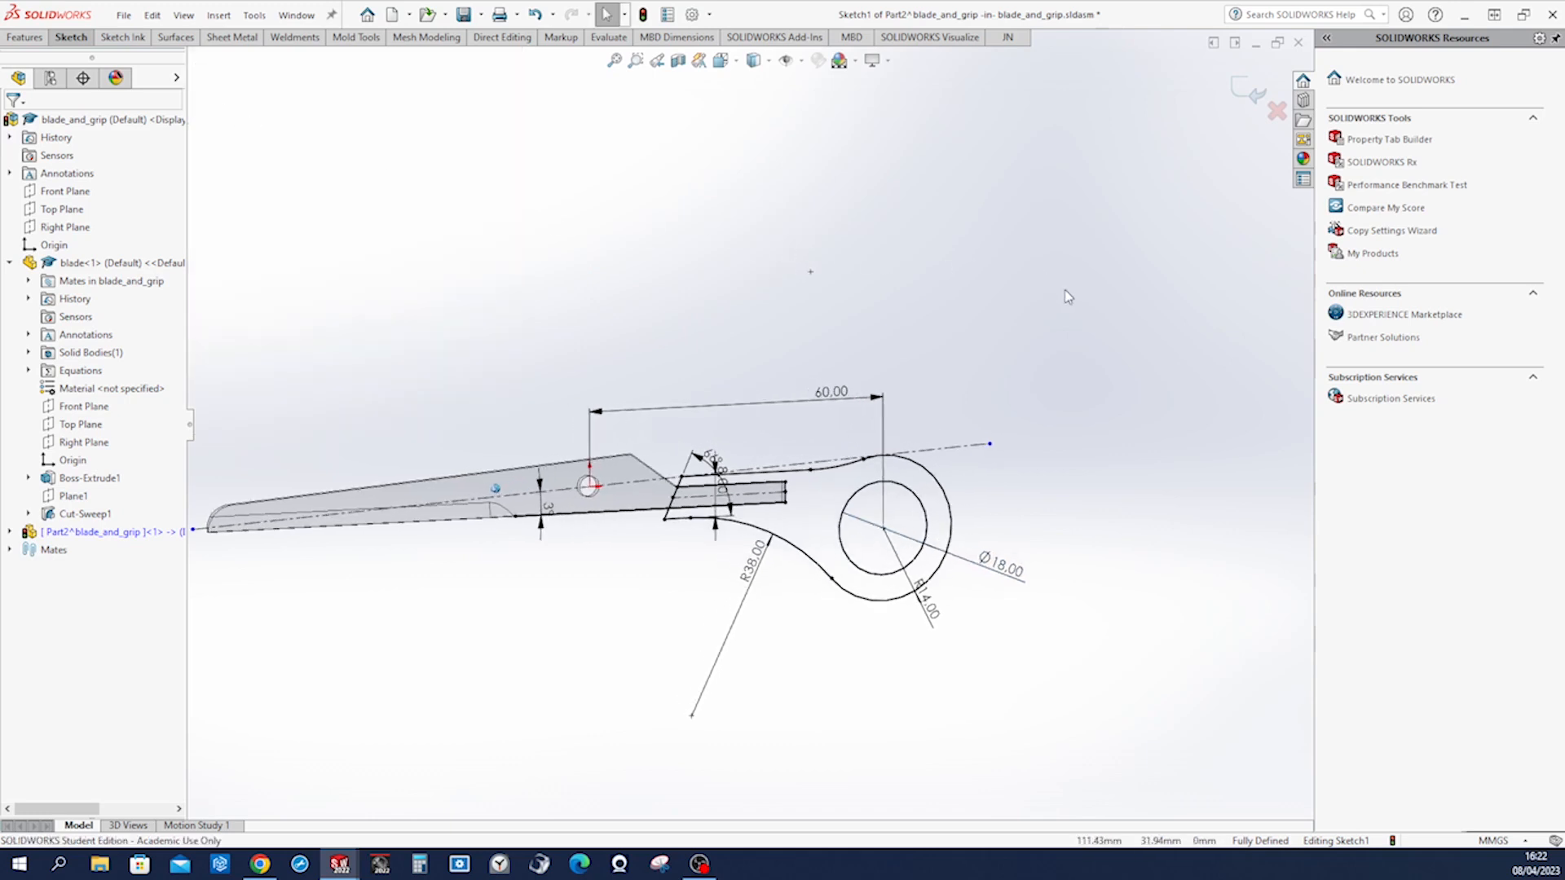
scroll(1068, 297, "up", 1)
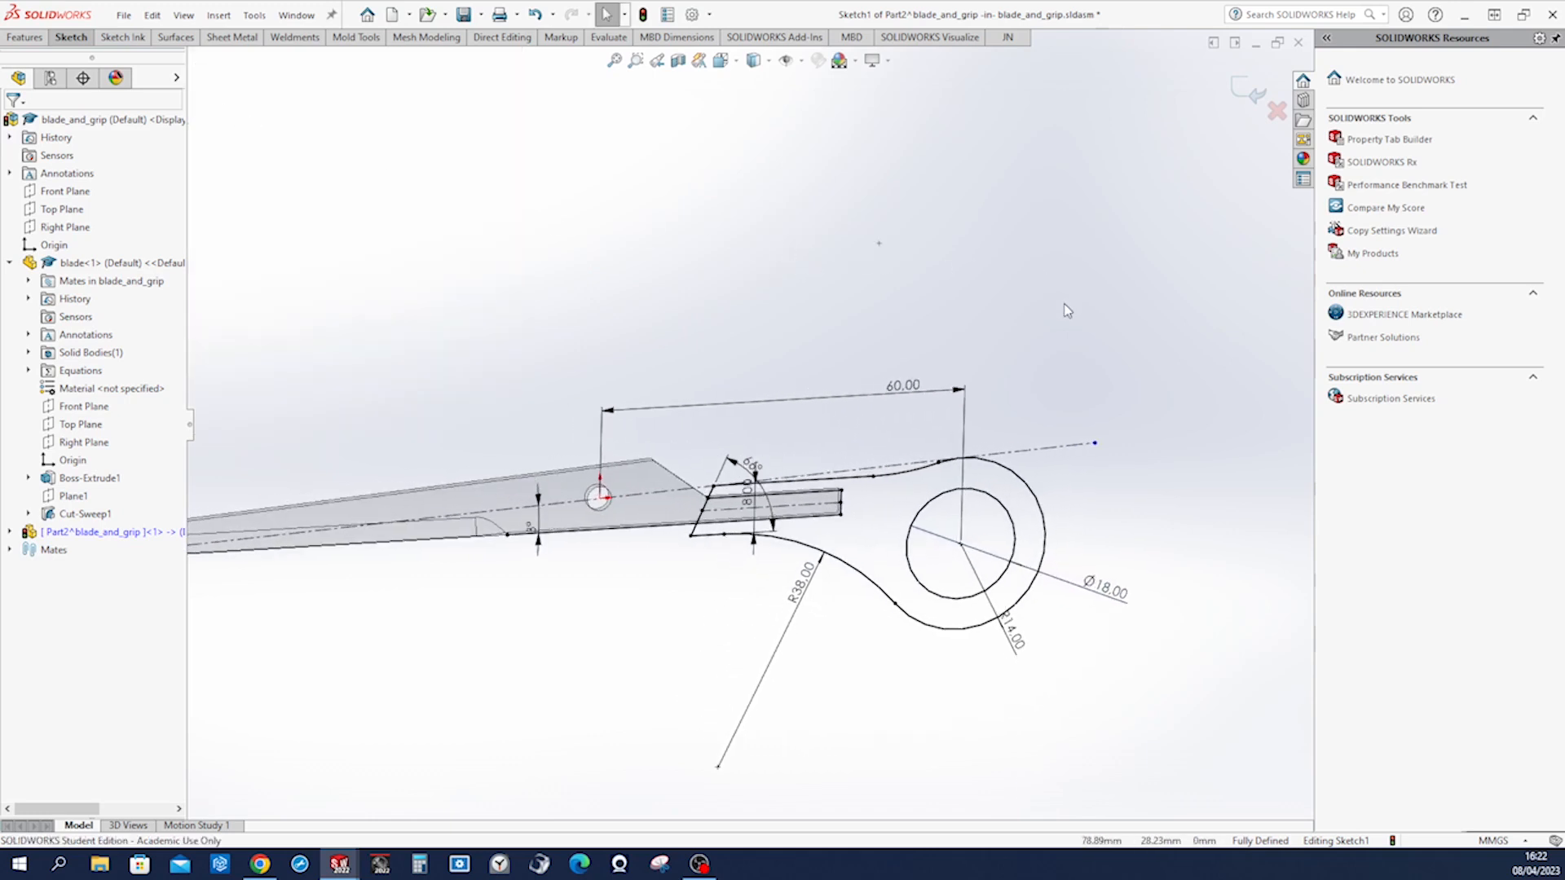
left_click(1240, 95)
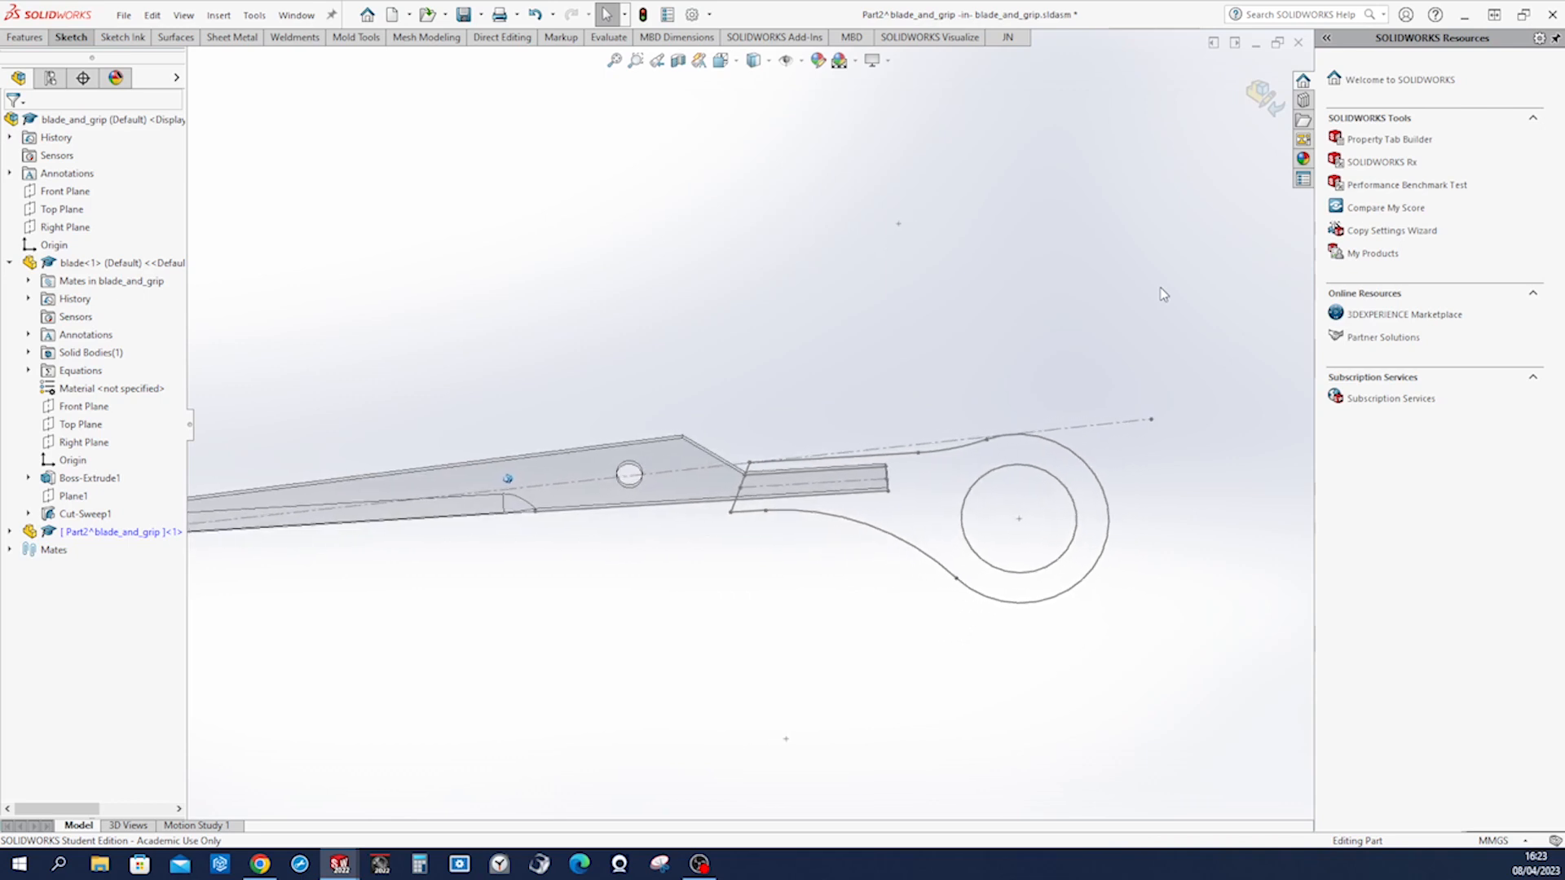
Rename the in-context part Part2 as grip and expand its contents in the feature tree.
right_click(116, 534)
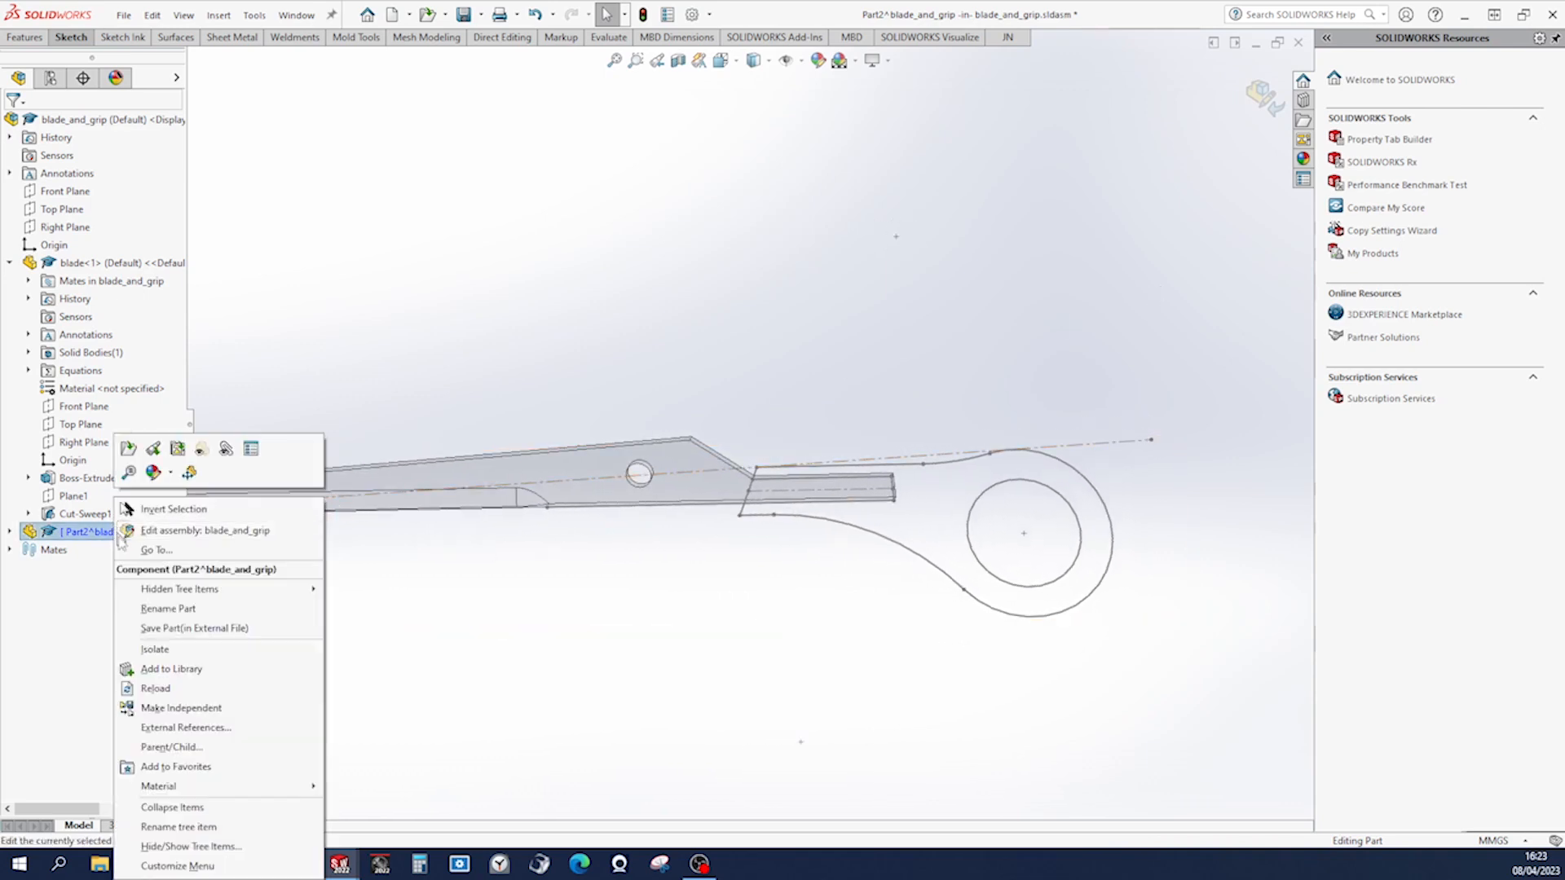
left_click(179, 827)
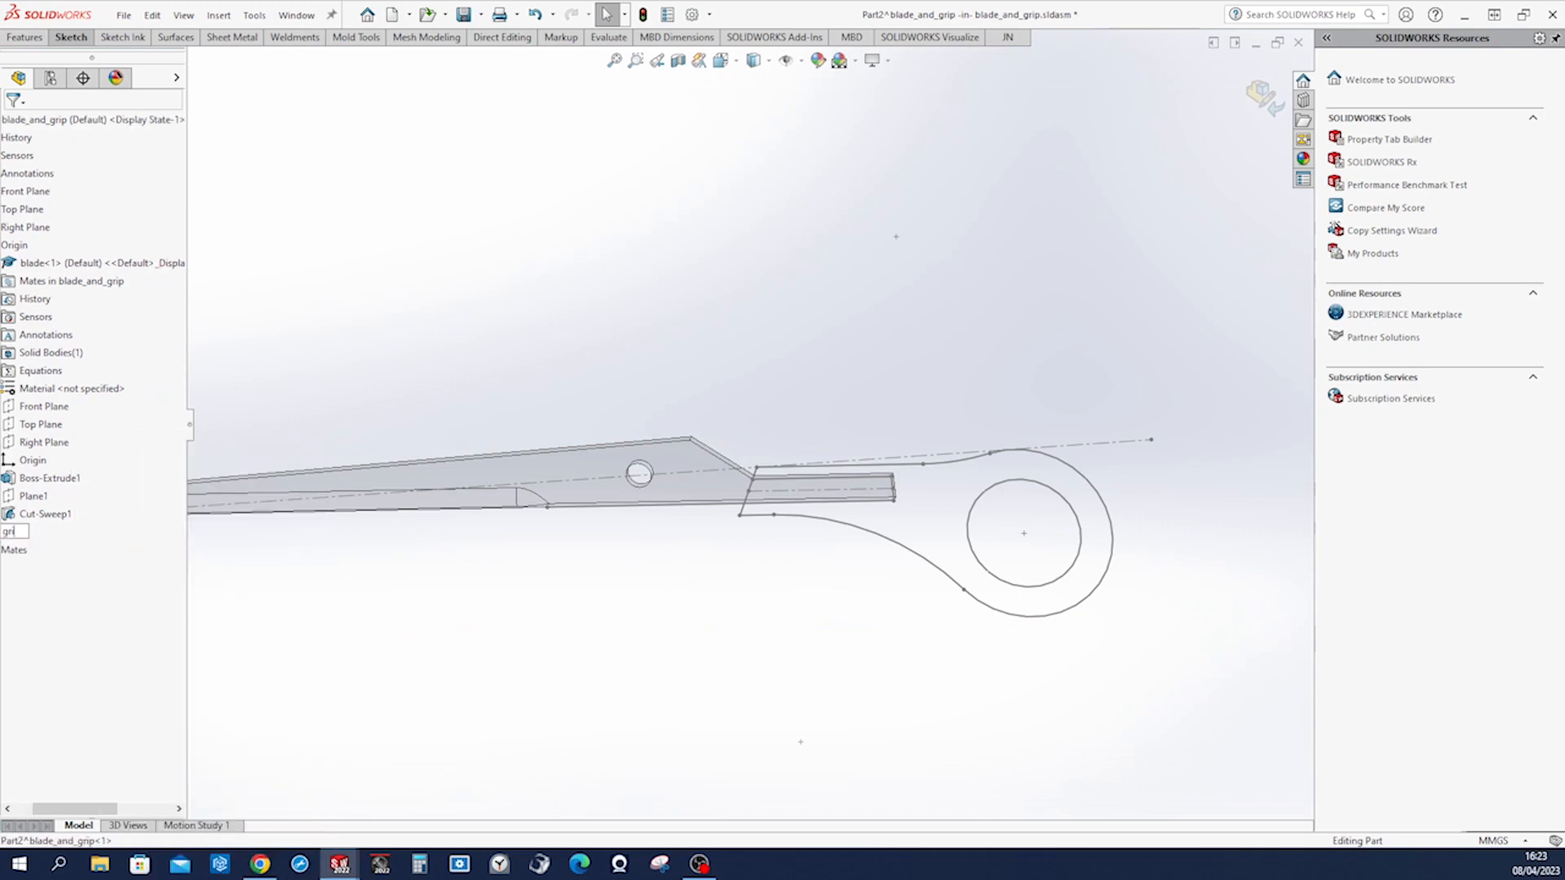
type("grip")
key("Return")
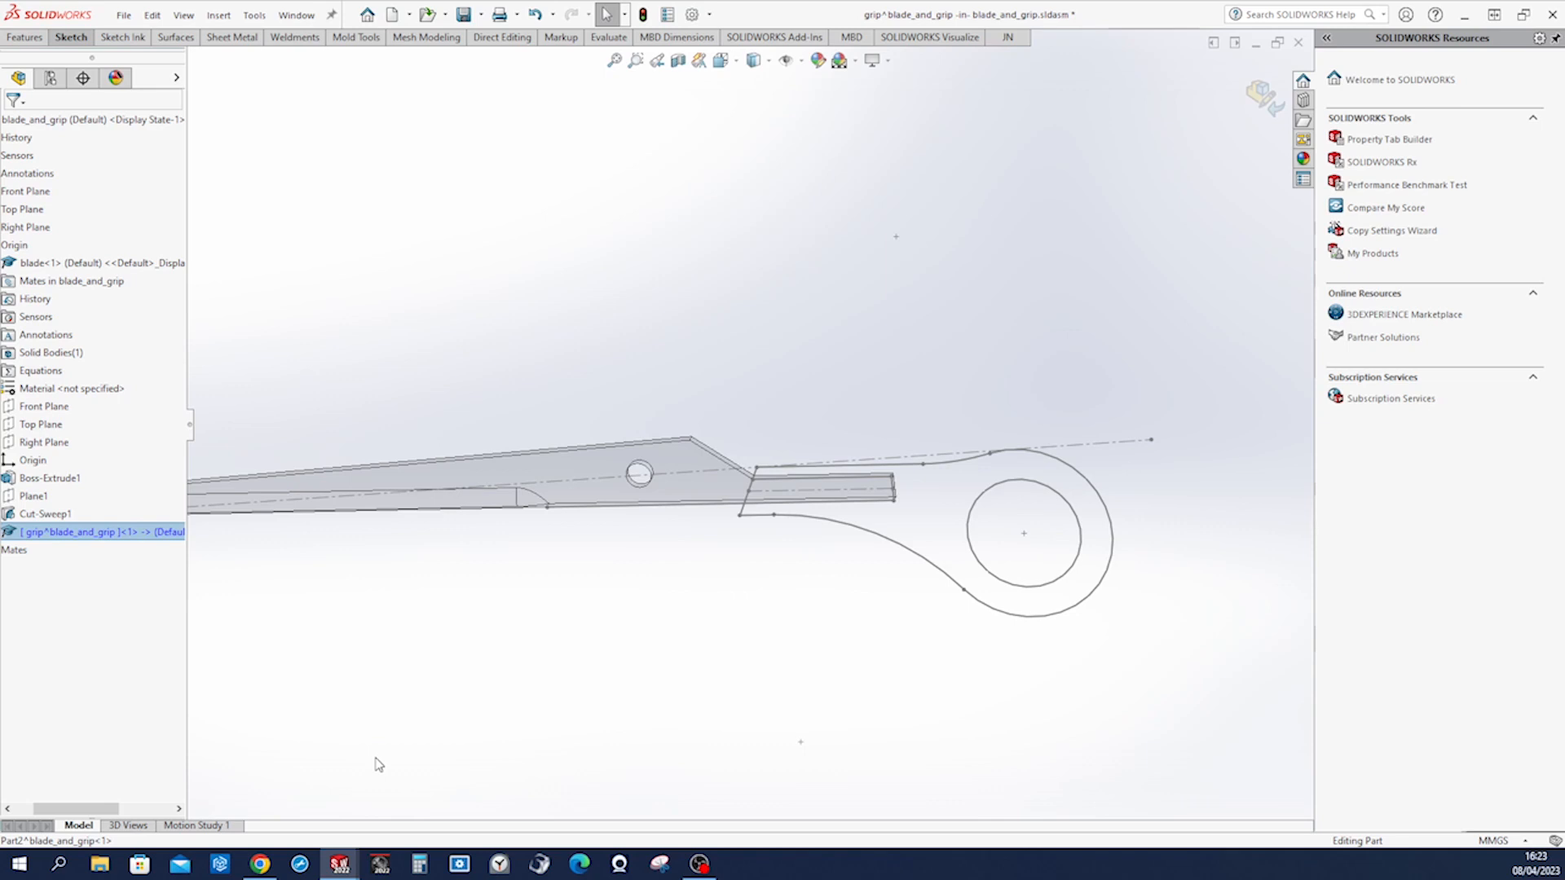
left_click_drag(98, 808, 79, 808)
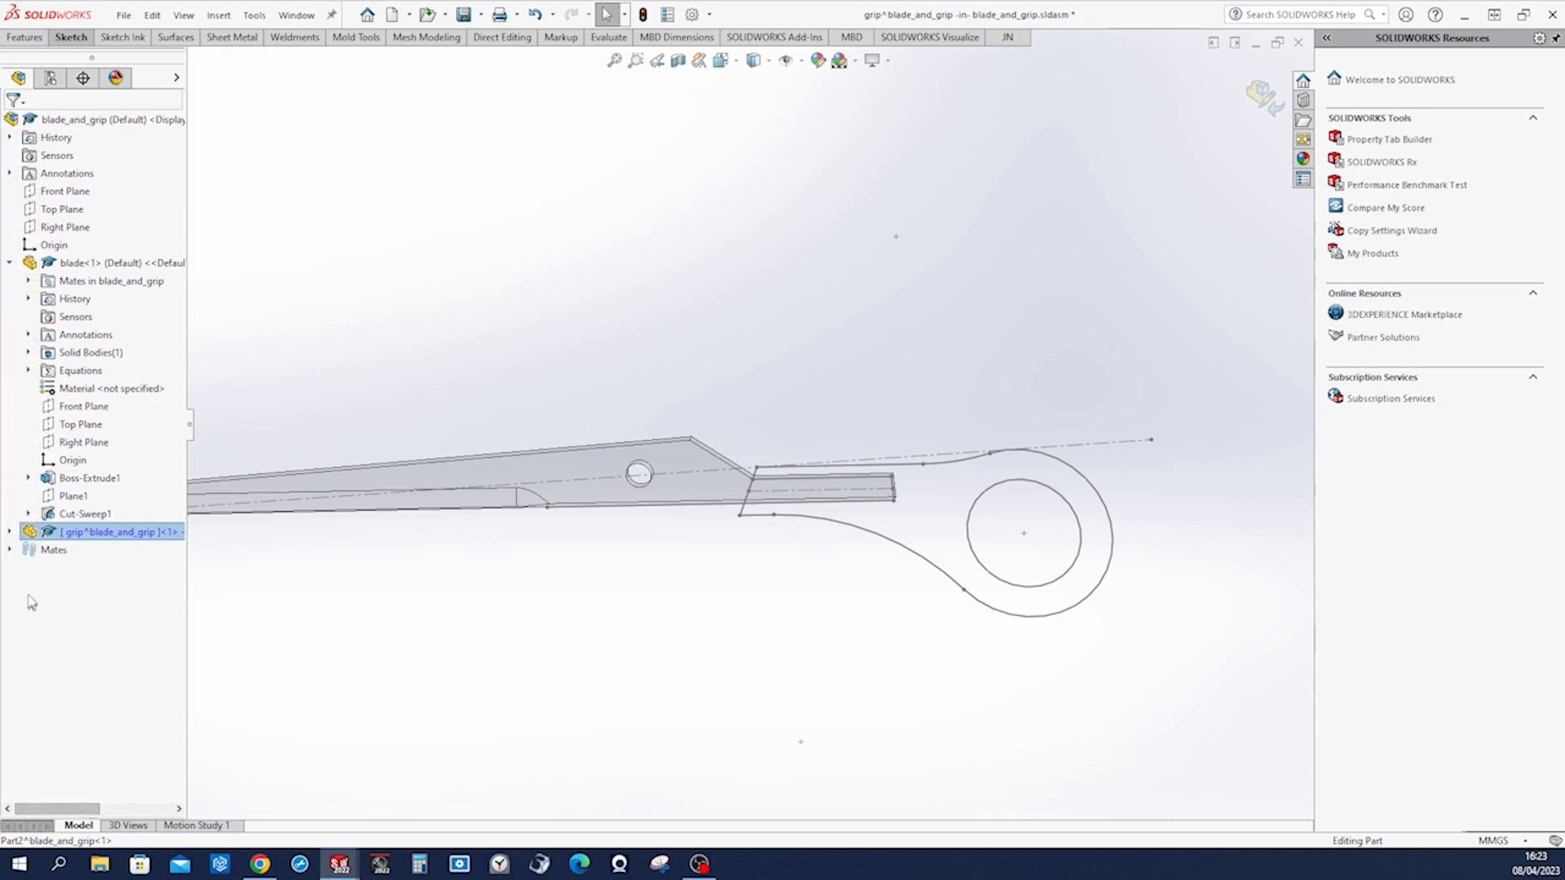
left_click(10, 532)
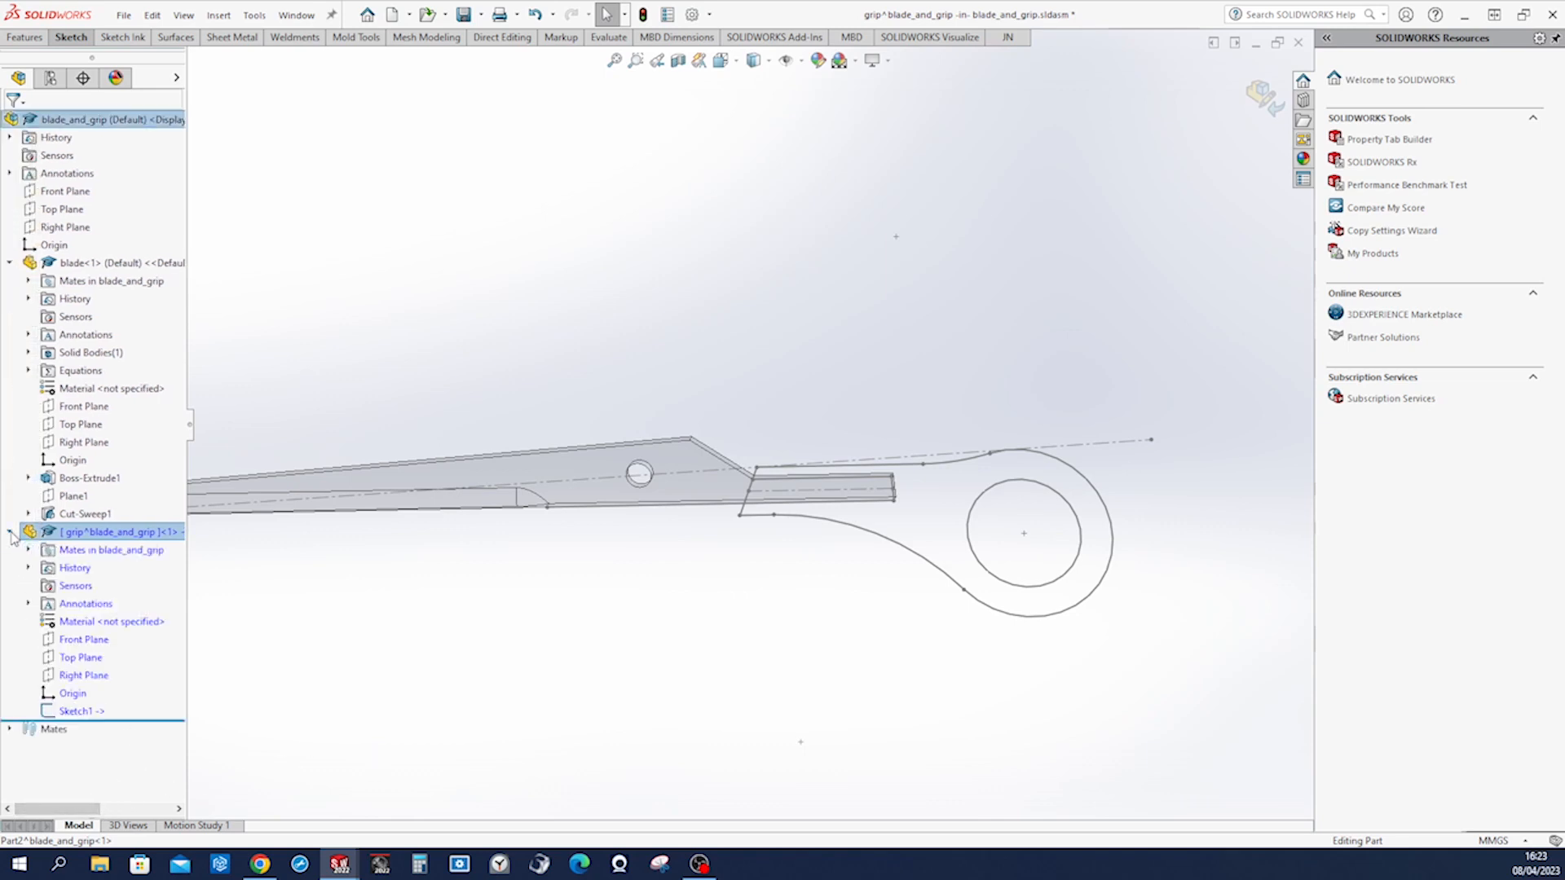
Start a boss extrusion from the grip's Sketch1, selecting the grip outline region and the tang region inside it as contours.
left_click(78, 711)
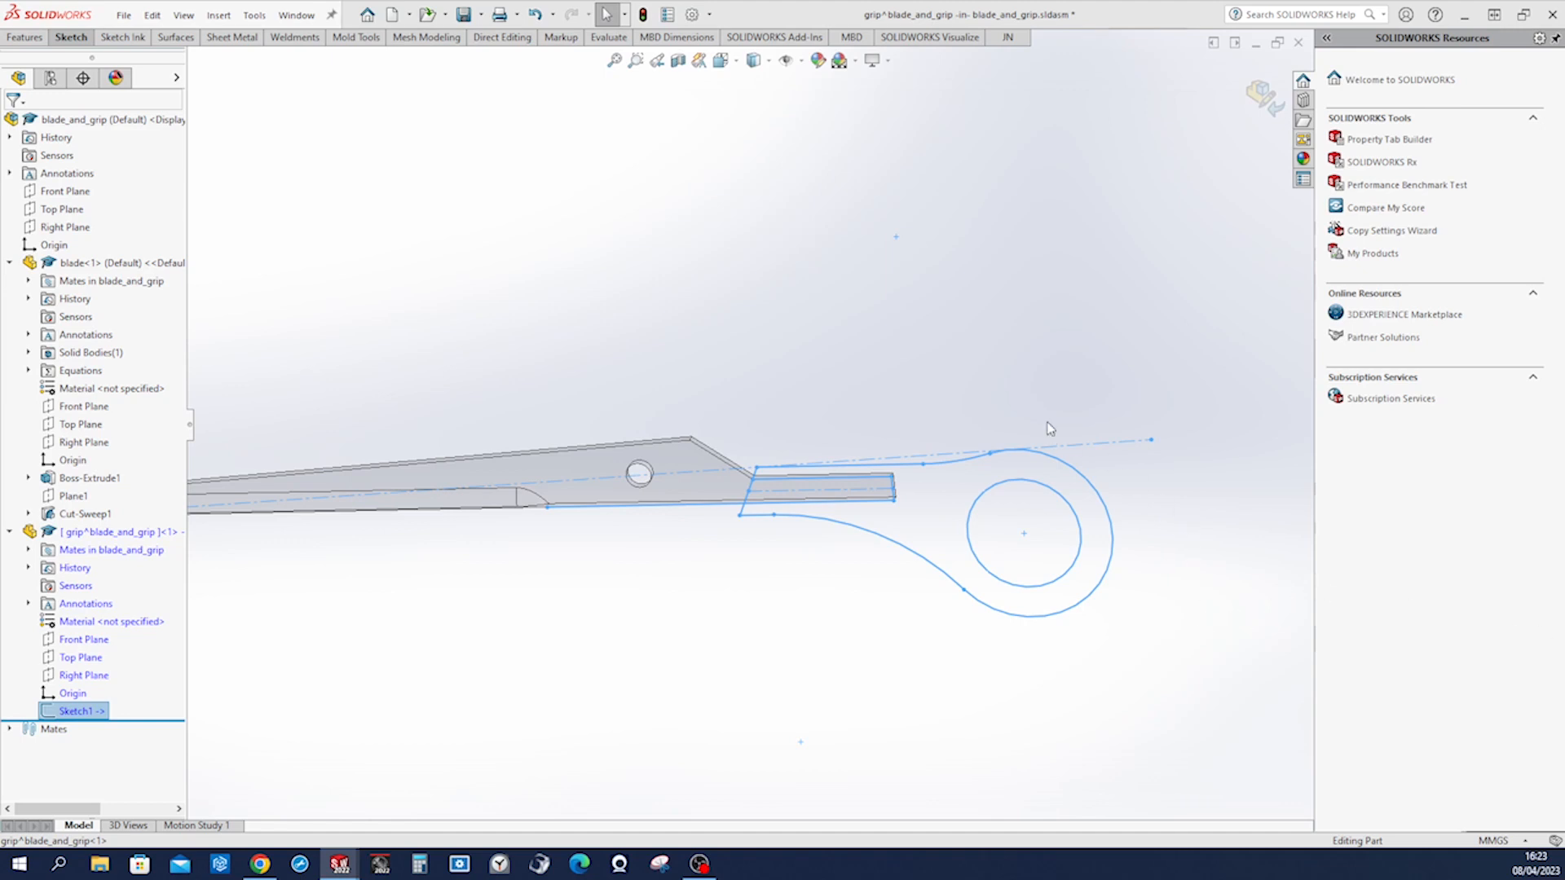
left_click(25, 38)
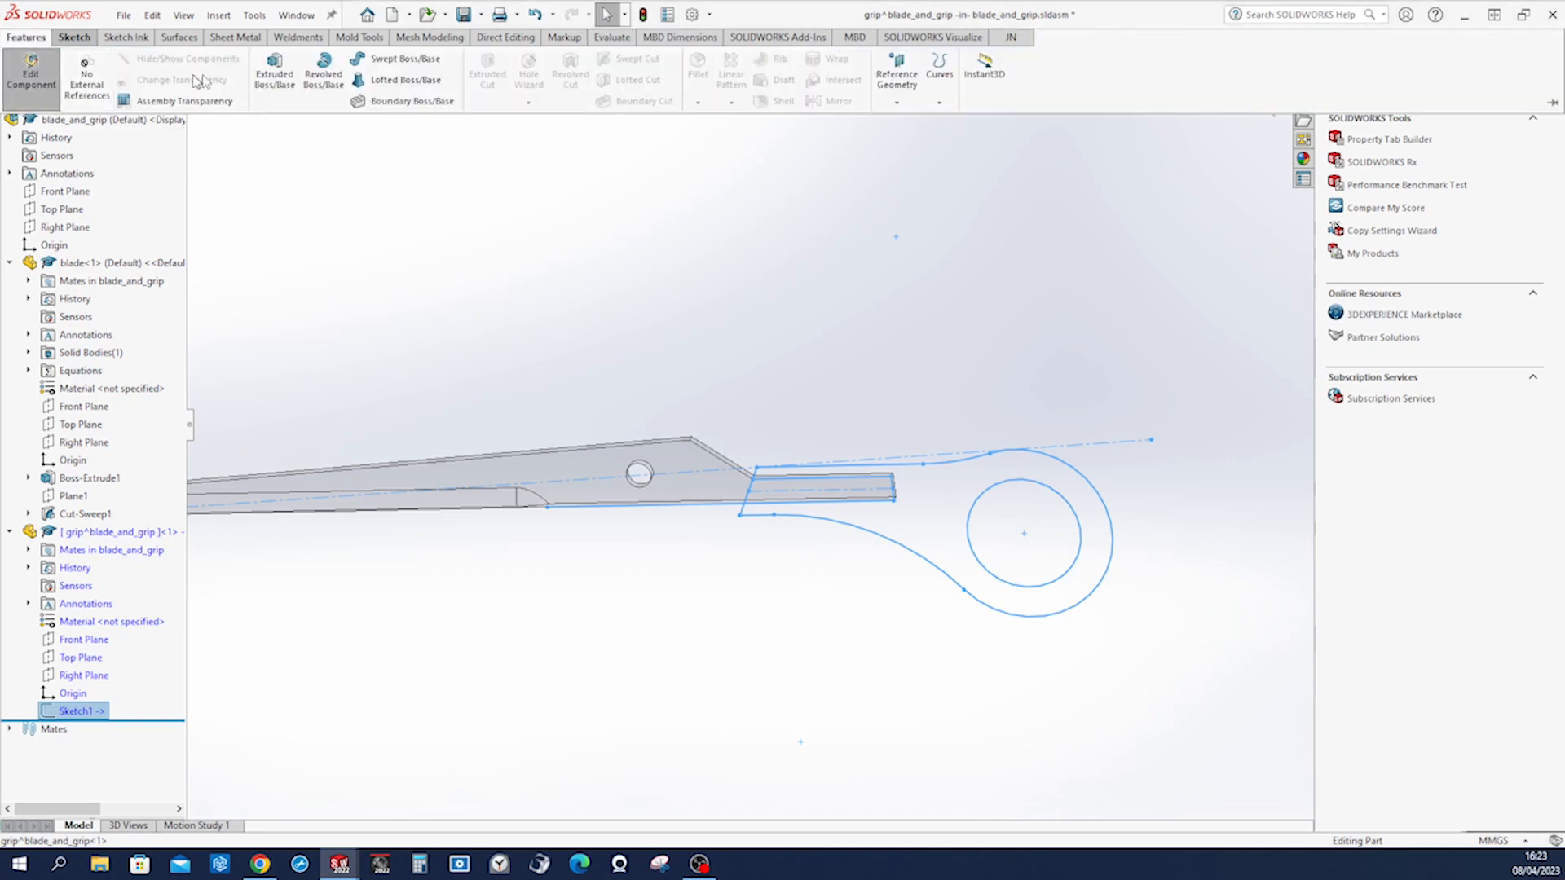
left_click(275, 72)
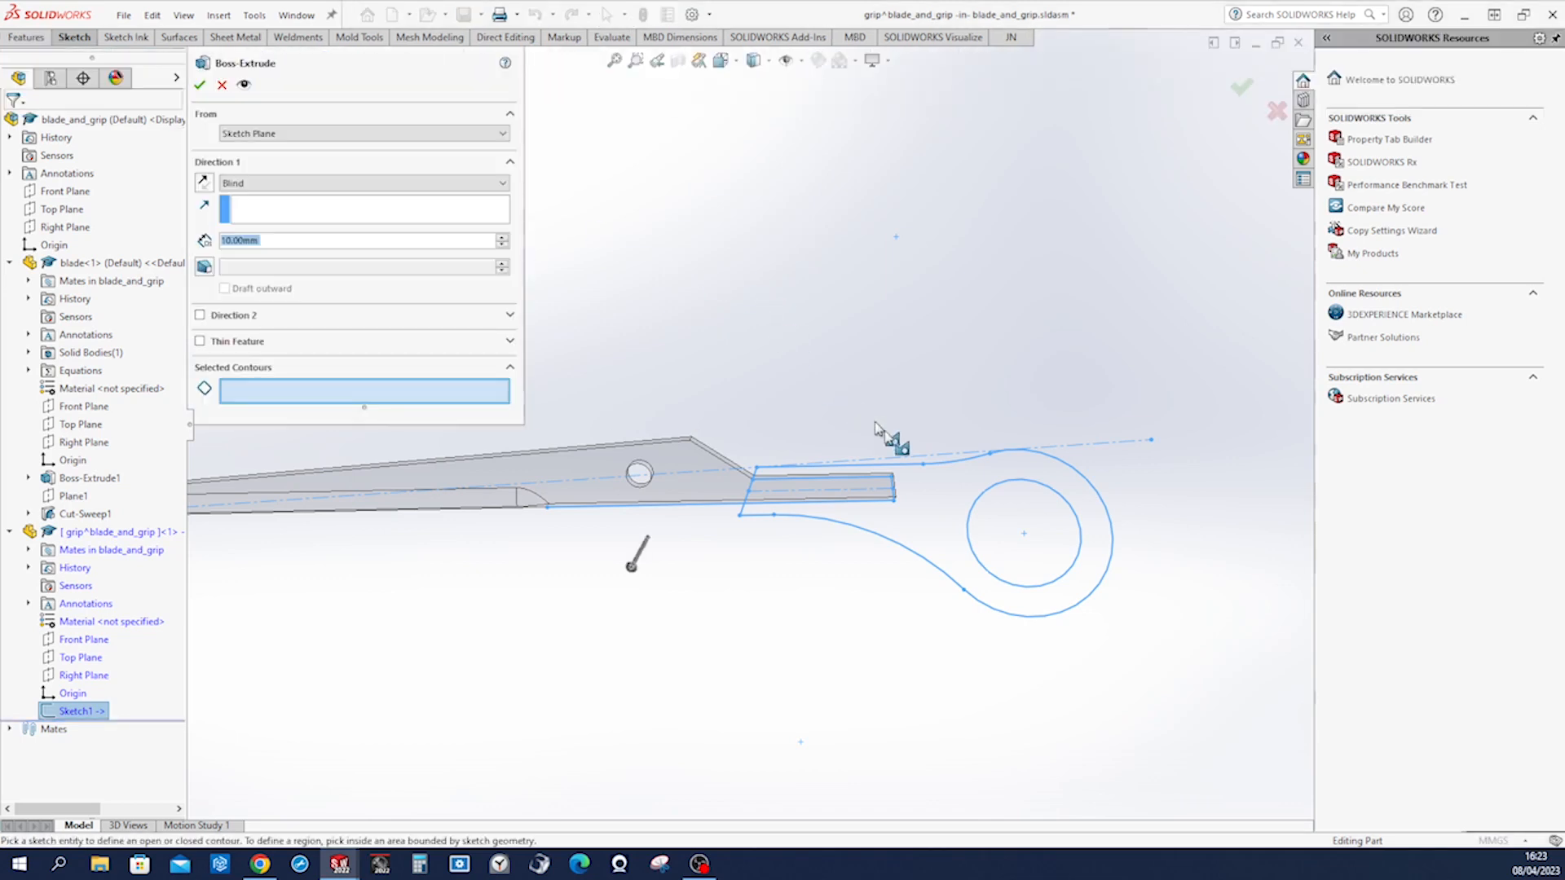
left_click(872, 522)
mouse_move(853, 531)
middle_mouse_down()
mouse_move(771, 503)
mouse_move(850, 568)
middle_mouse_up()
left_click(771, 503)
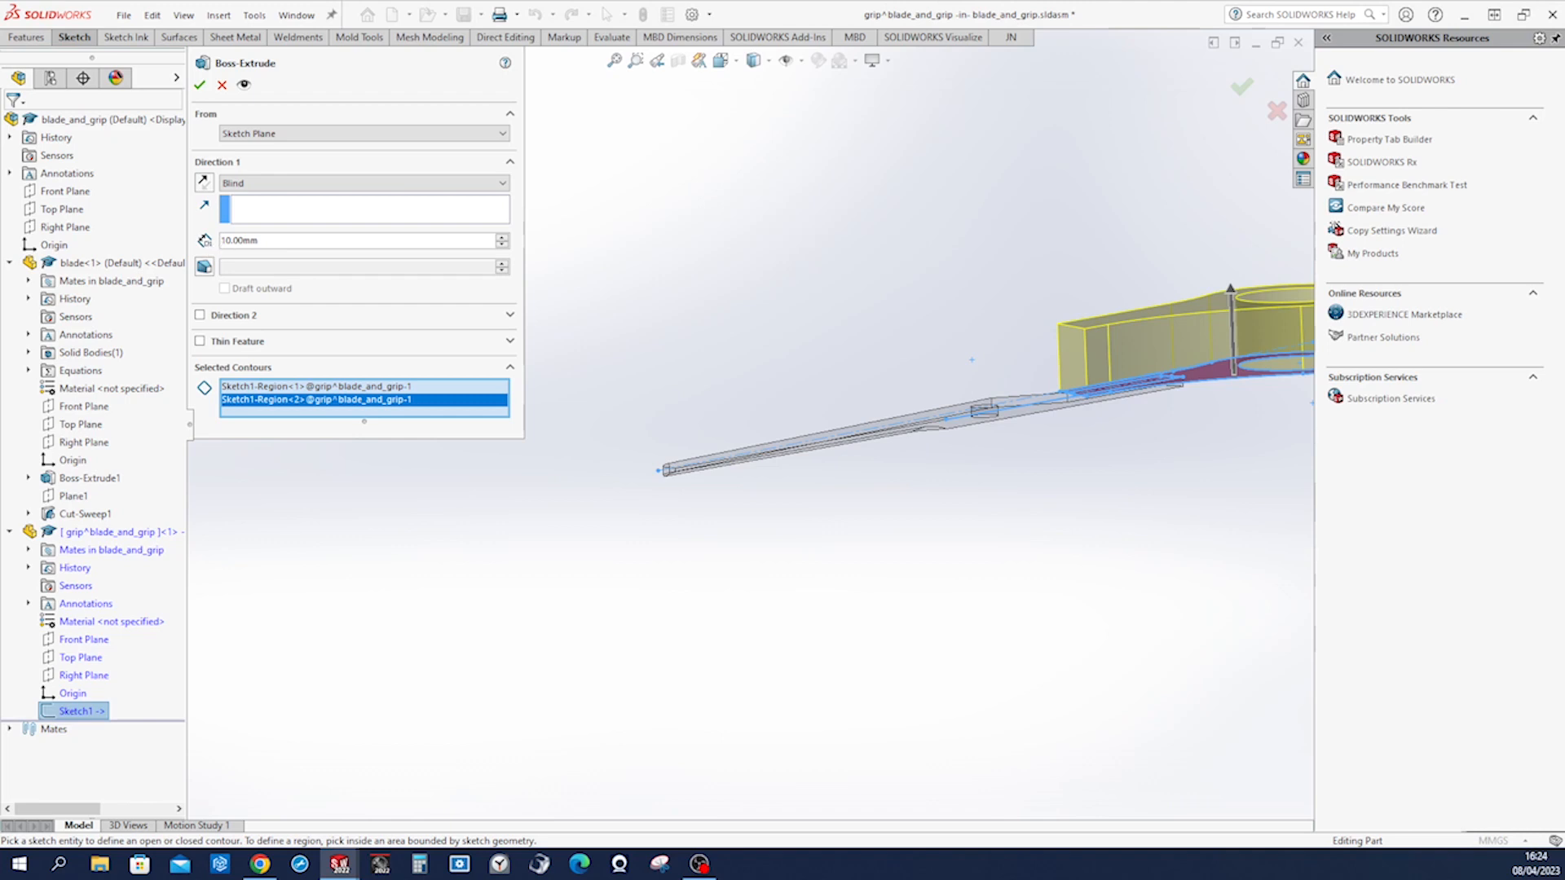
Extrude the selected grip regions blind, 1.7 mm in Direction 1 and 2.5 mm in Direction 2.
type("1.7")
key("Return")
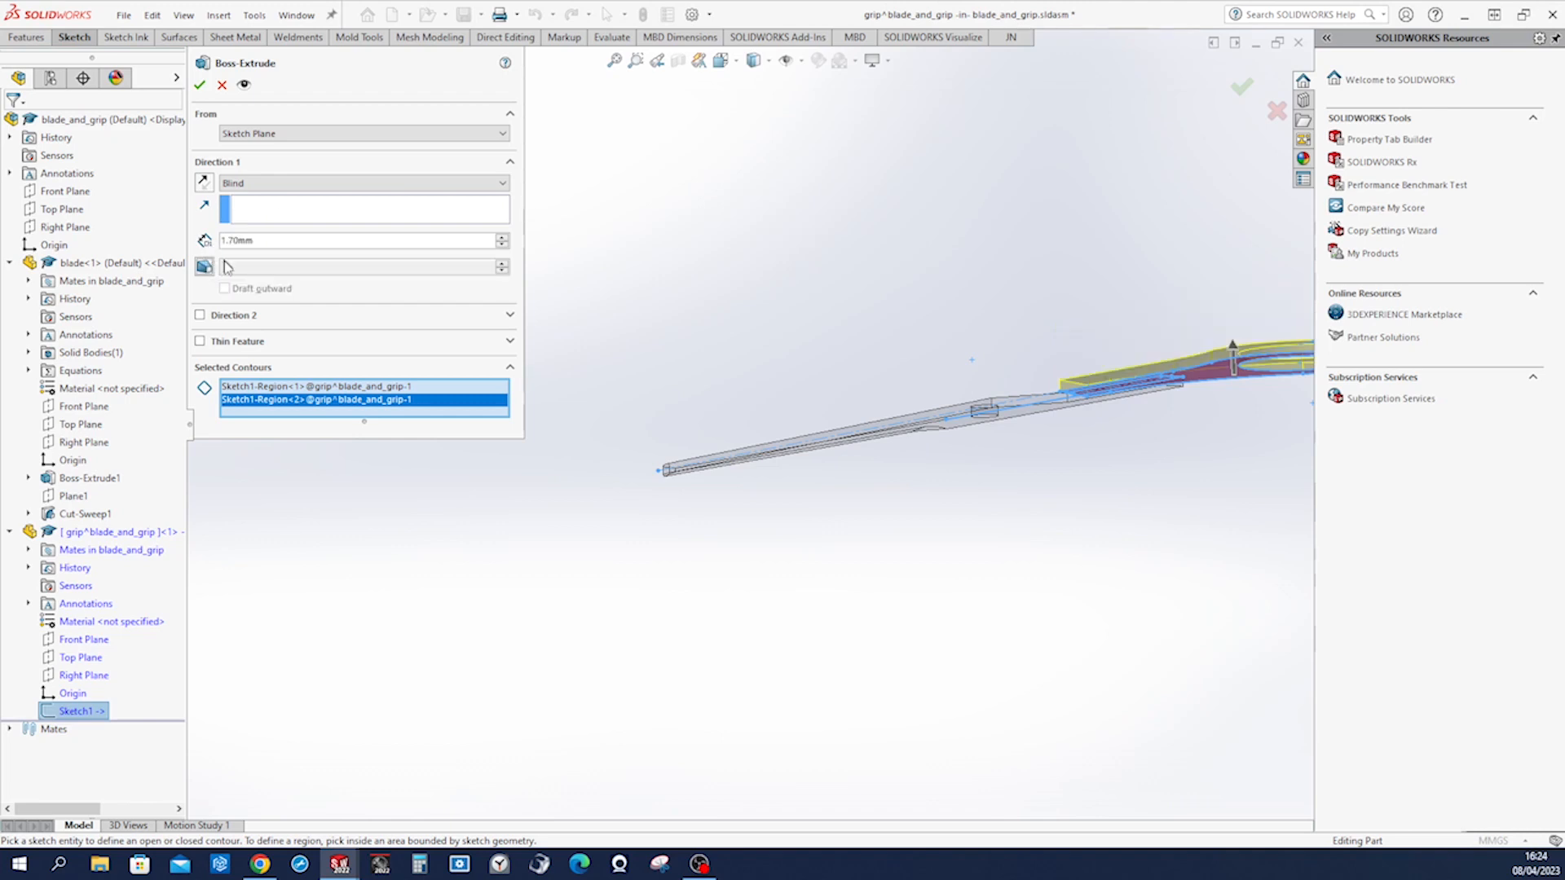
left_click(200, 316)
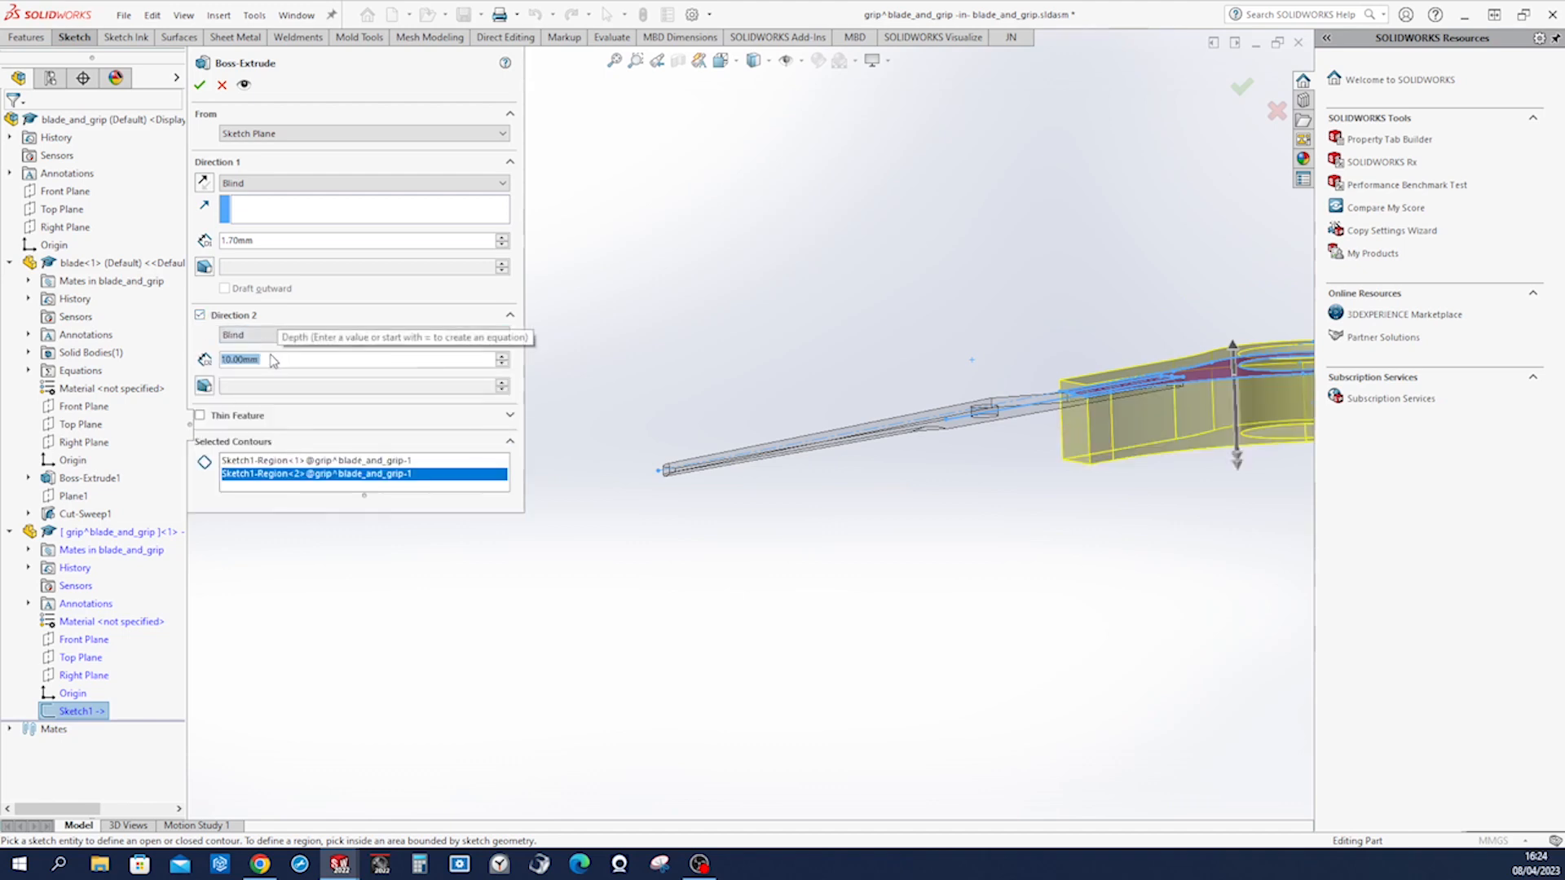
type("2.5")
key("Return")
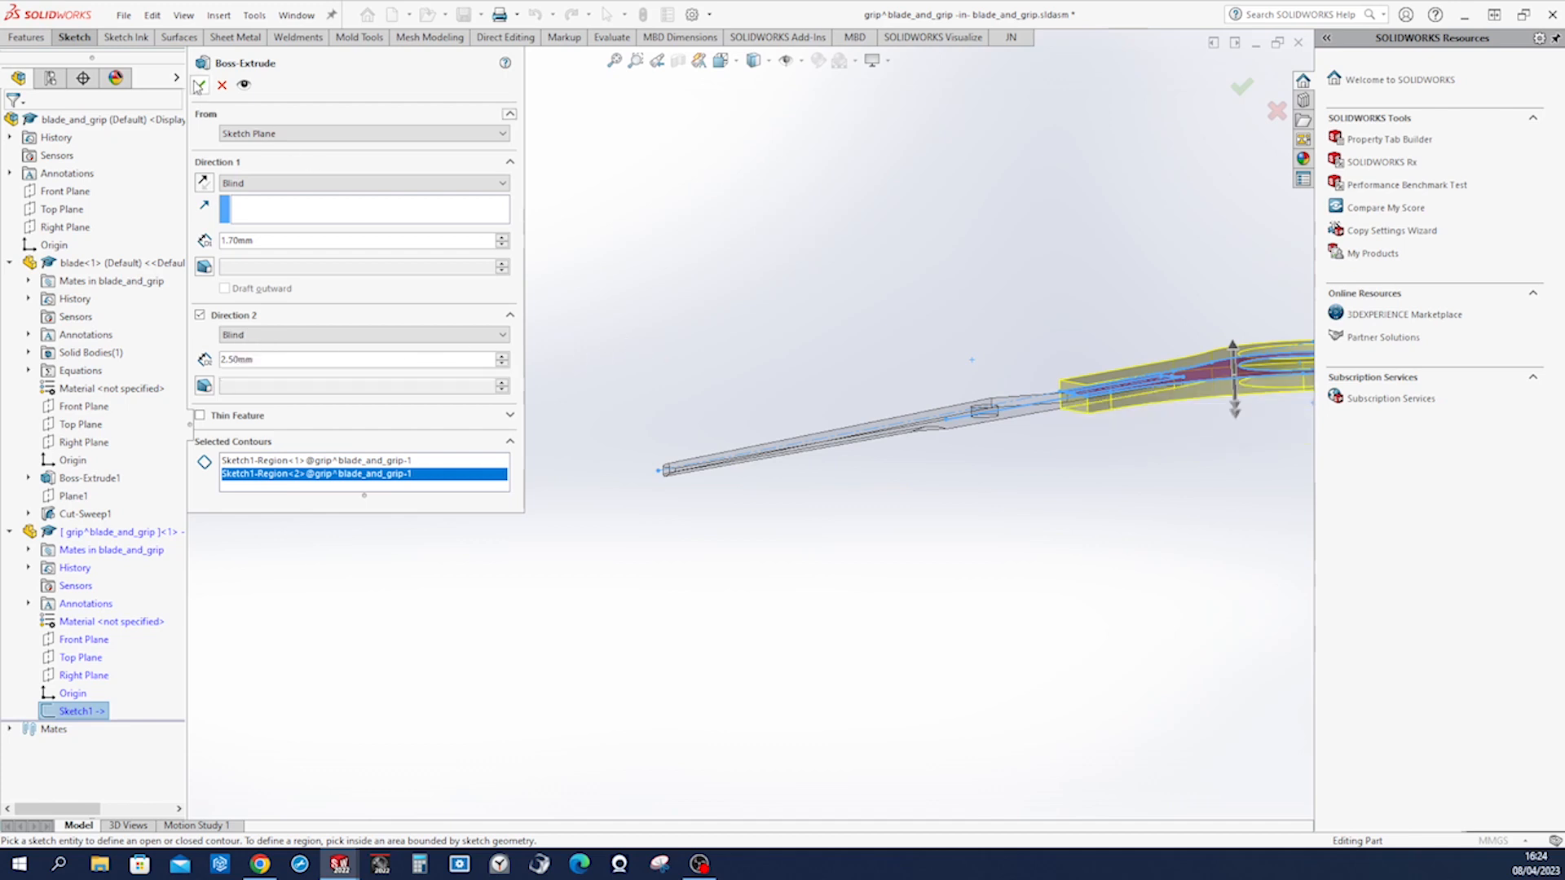
left_click(201, 86)
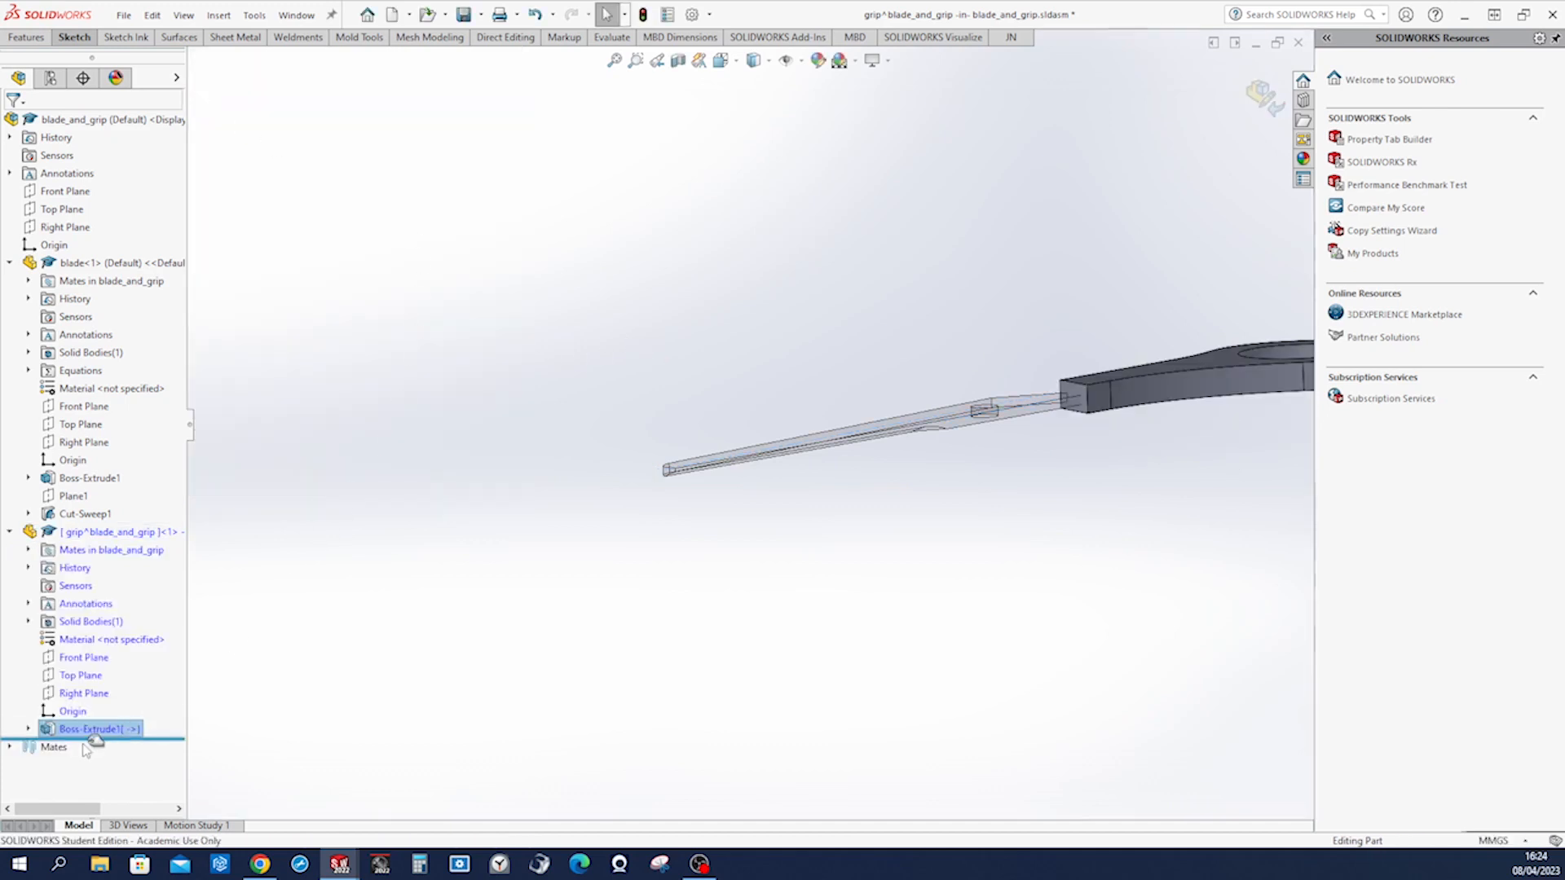
Reuse the grip extrusion's Sketch1 to start an extruded cut where the blade's tang enters the grip.
left_click(29, 729)
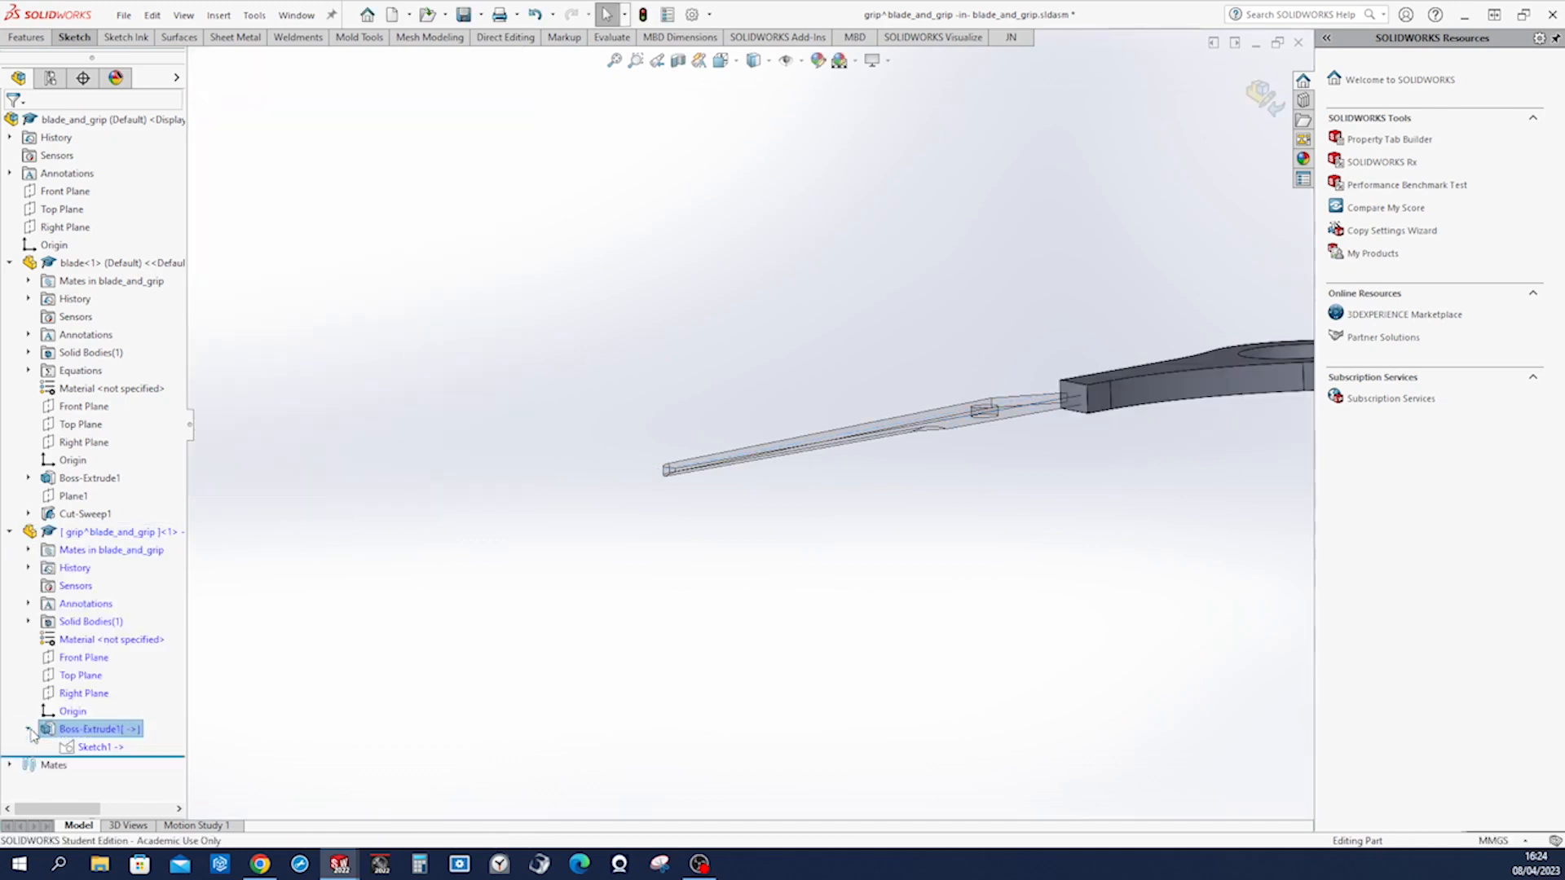
left_click(92, 749)
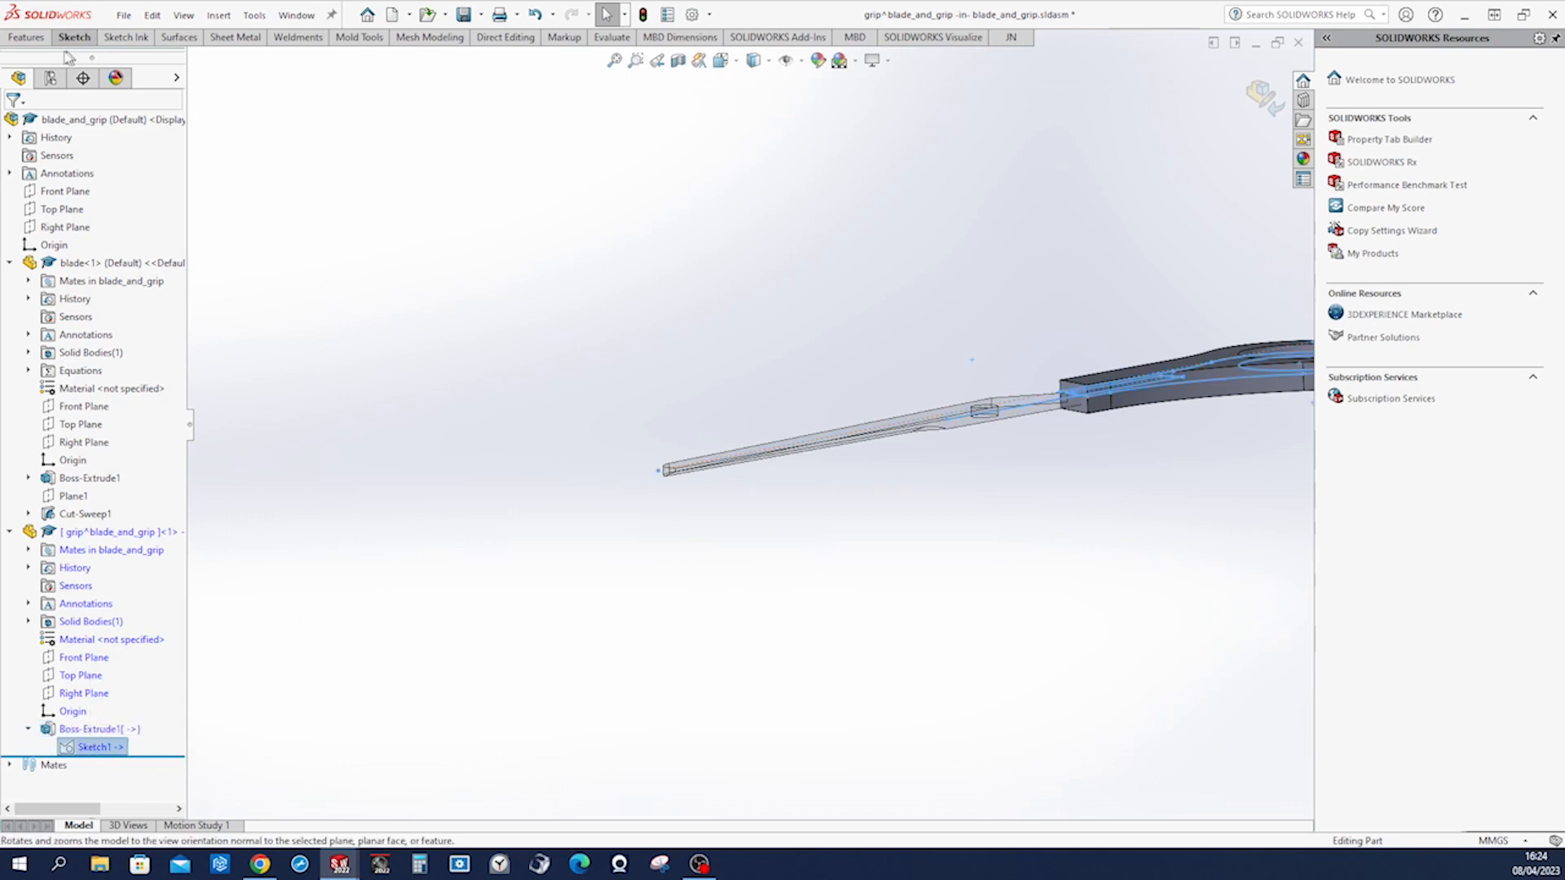
left_click(26, 37)
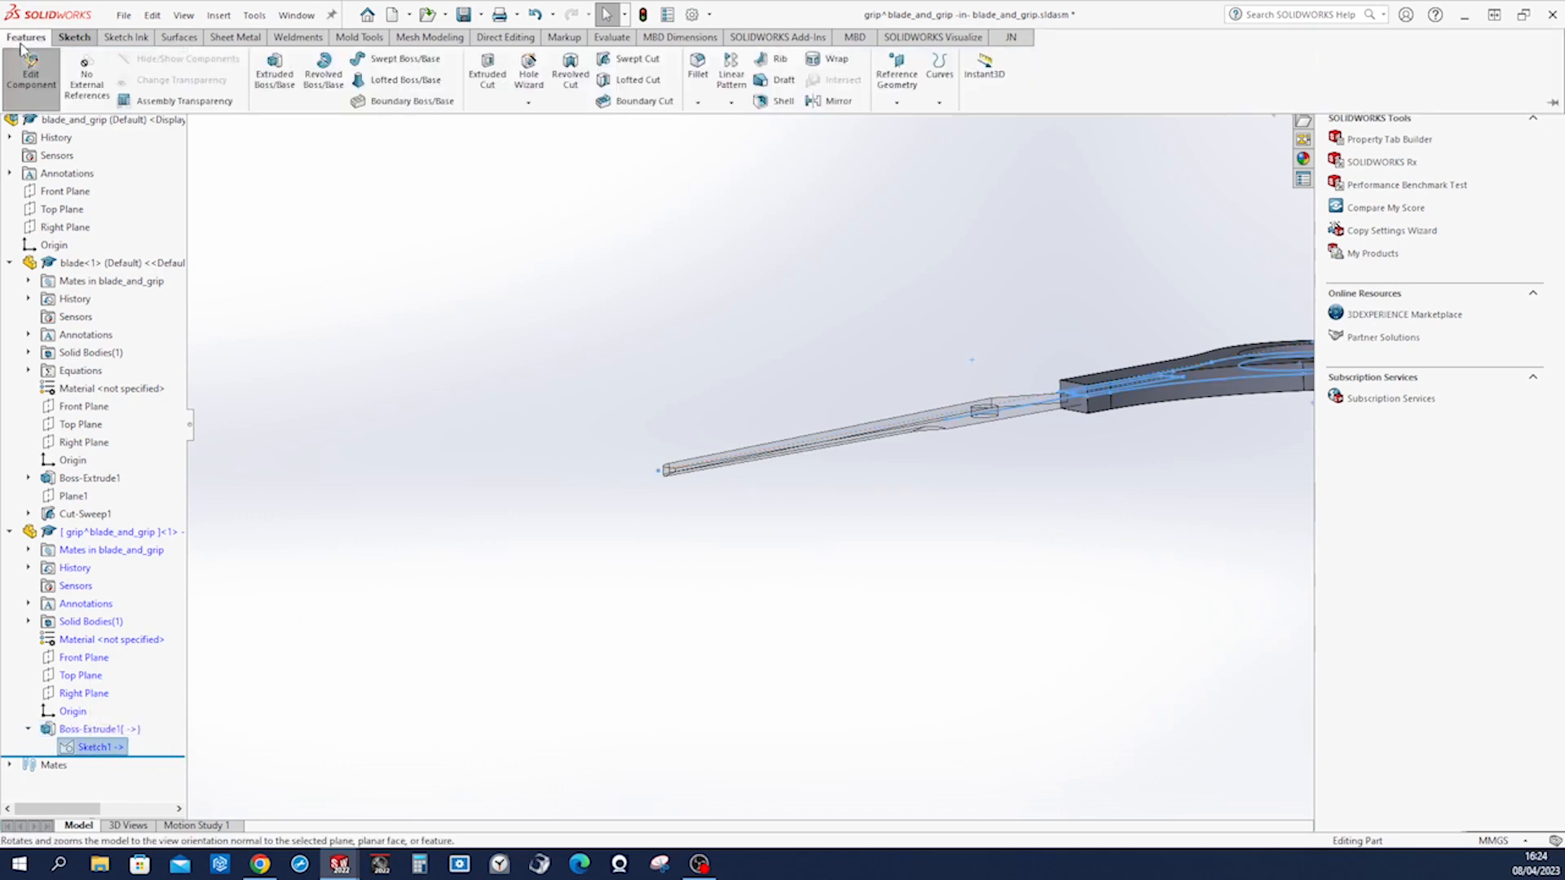
left_click(486, 75)
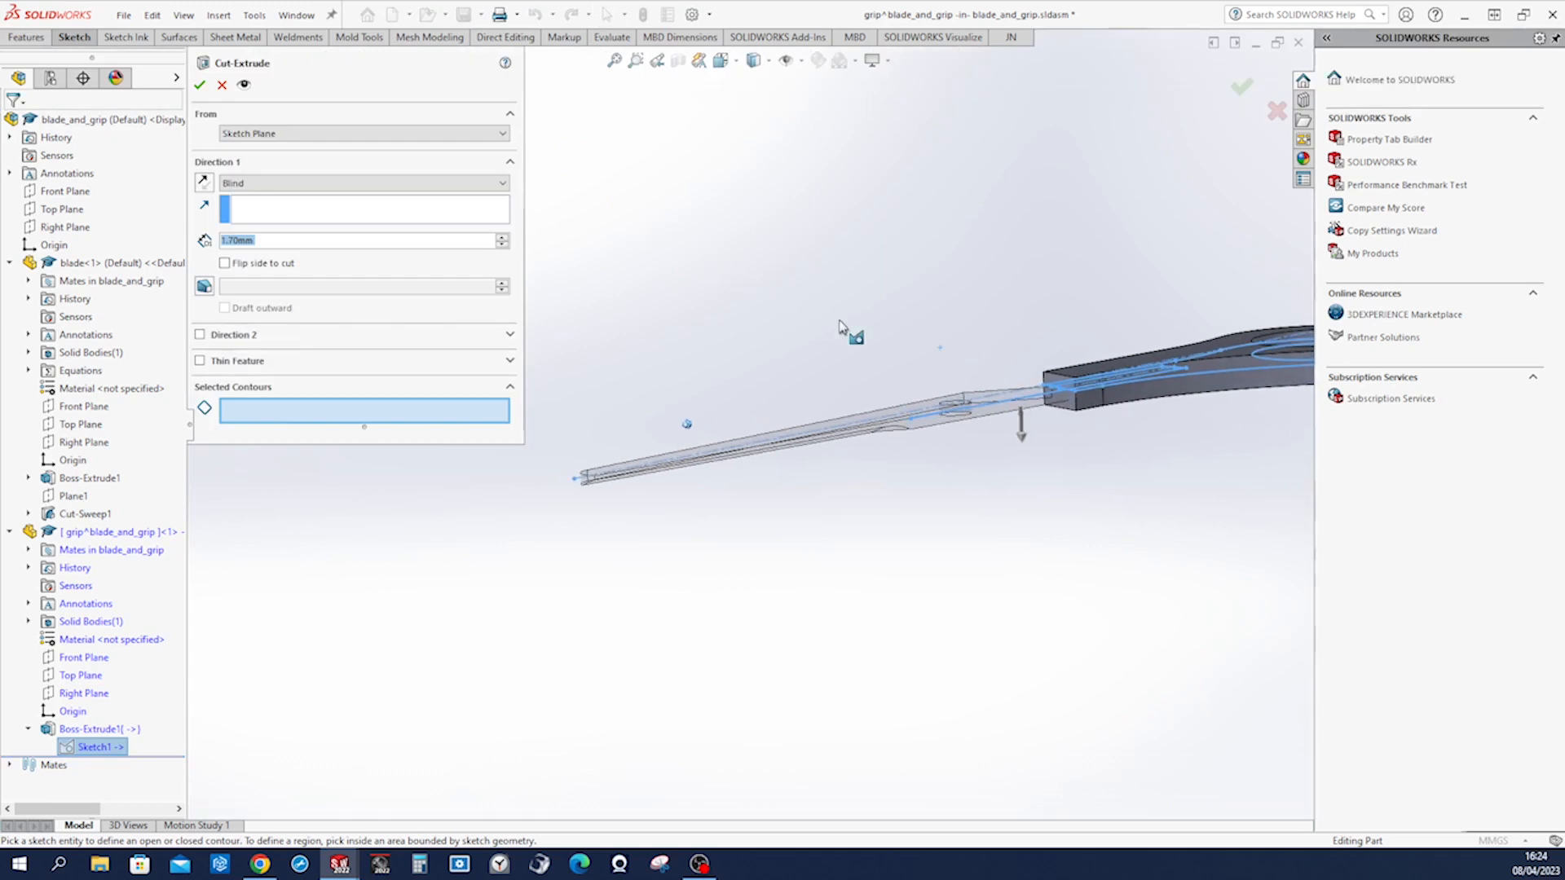
scroll(925, 423, "down", 10)
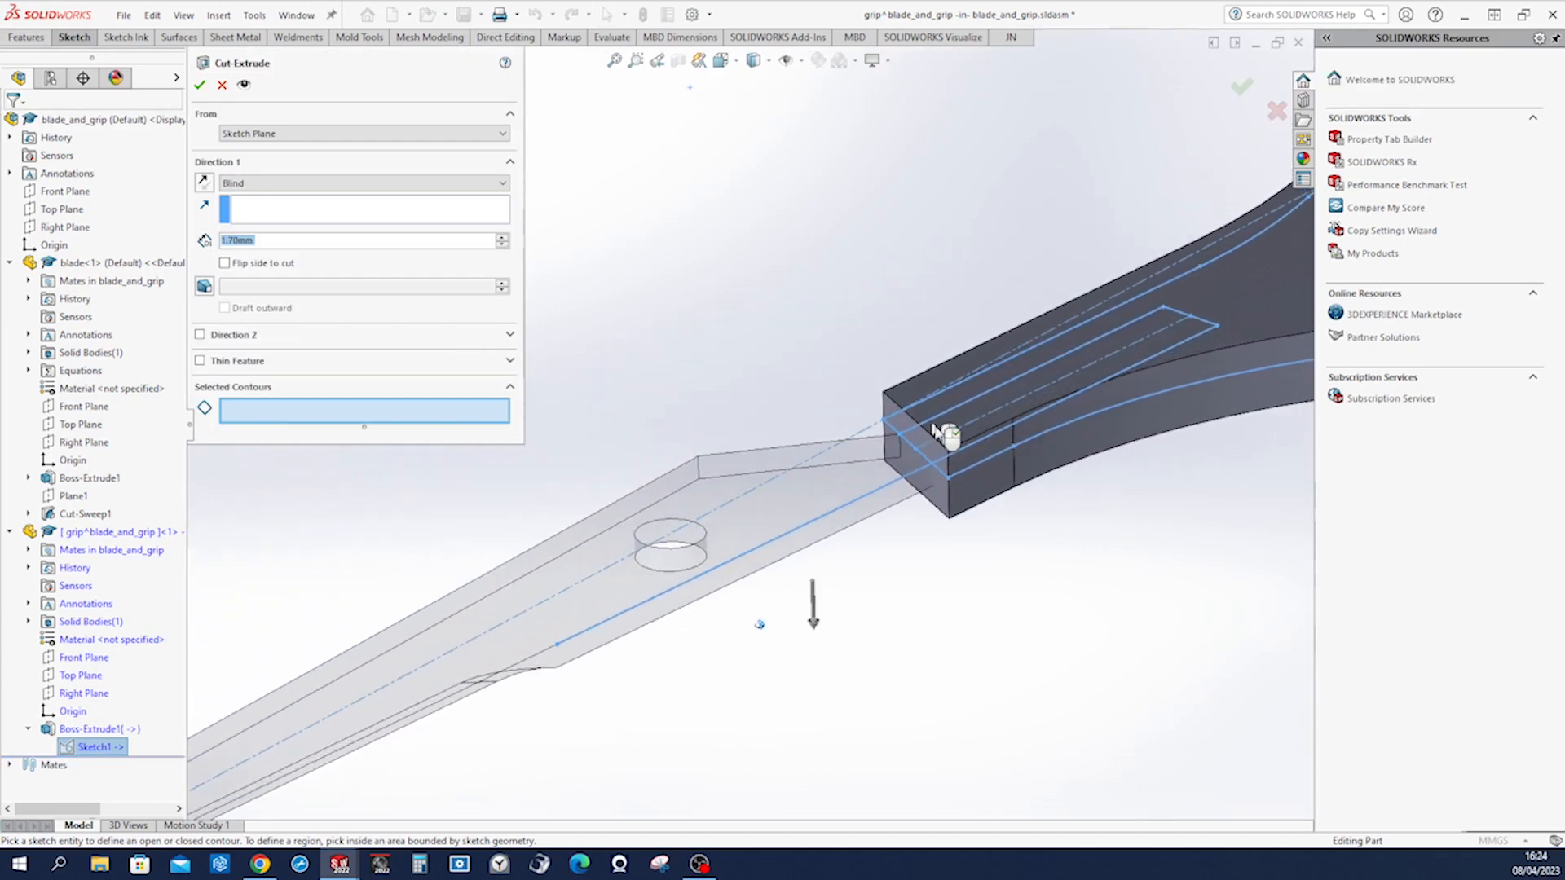
Cut the blade tang's sketch region into the grip as a blind extruded cut 1.4 mm deep.
left_click(964, 439)
middle_click_drag(986, 443, 810, 364)
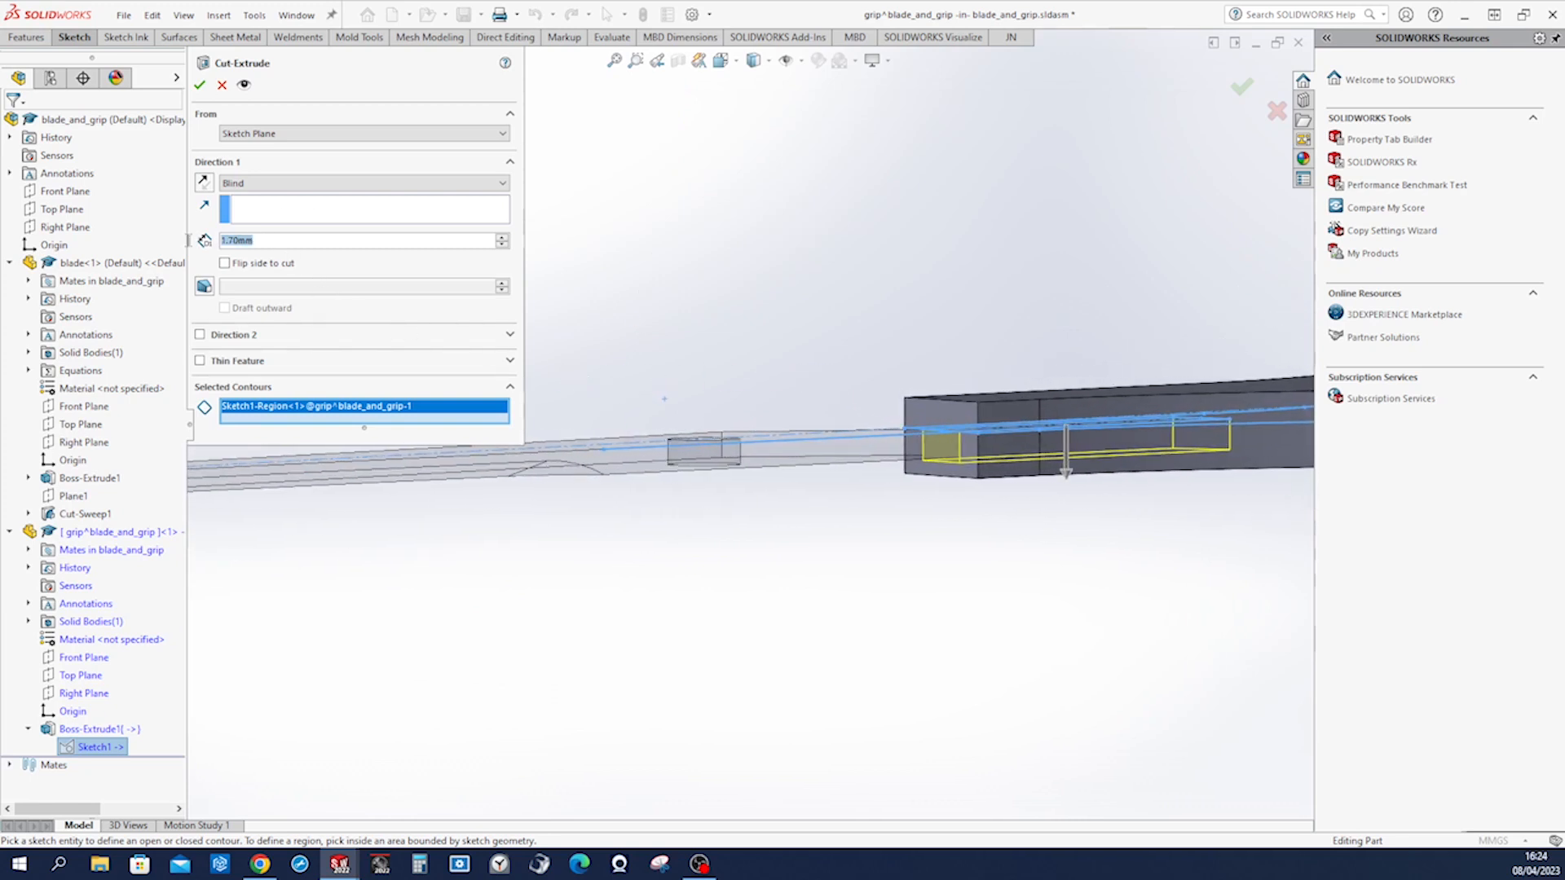
type("1.4")
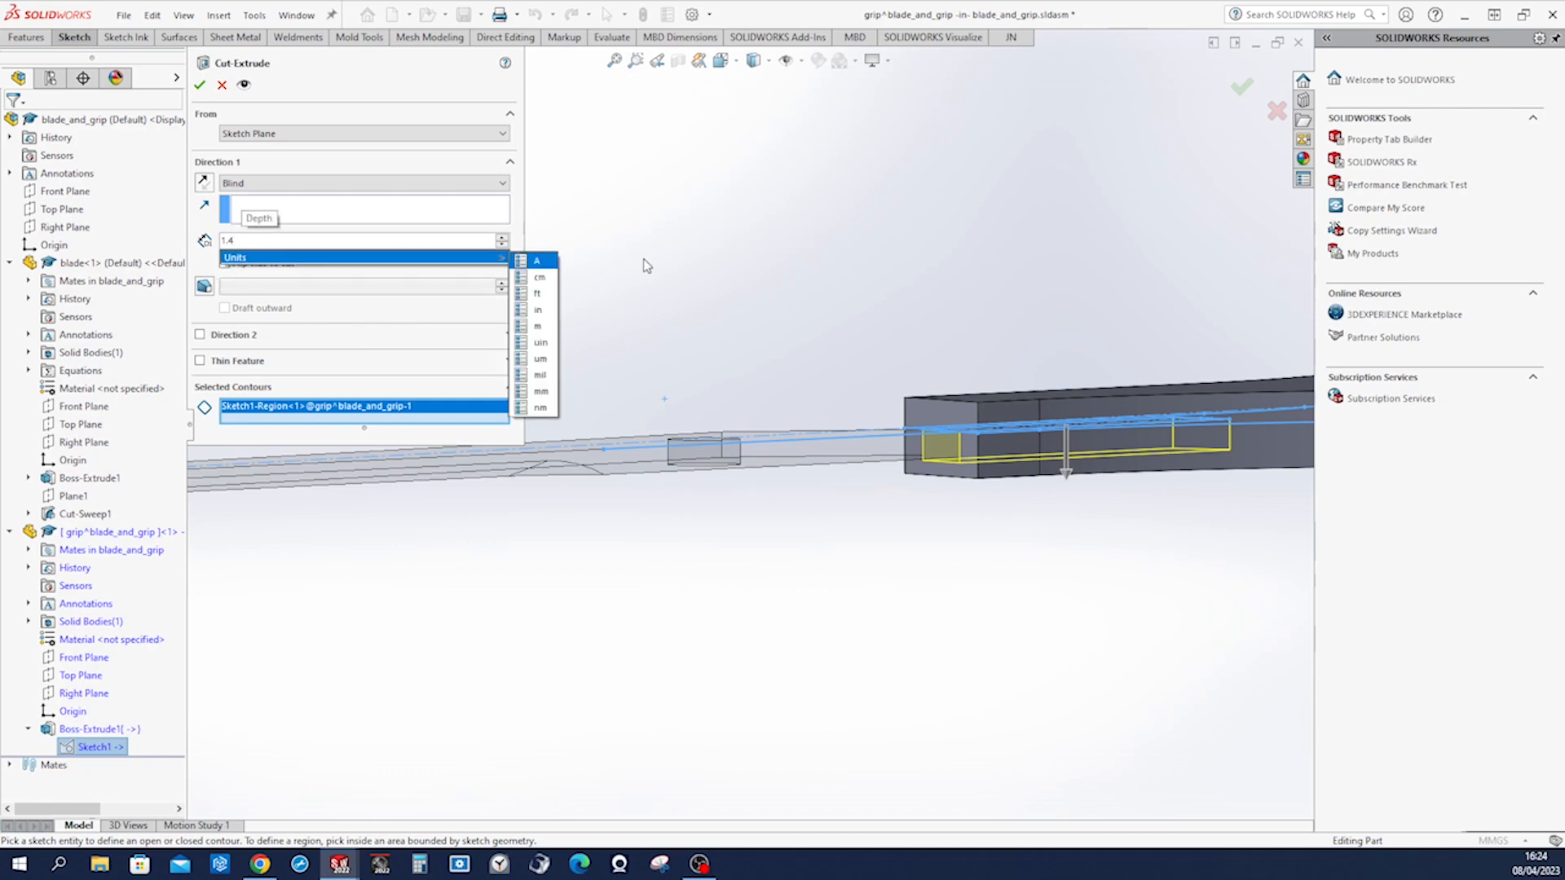
key("Return")
left_click(199, 85)
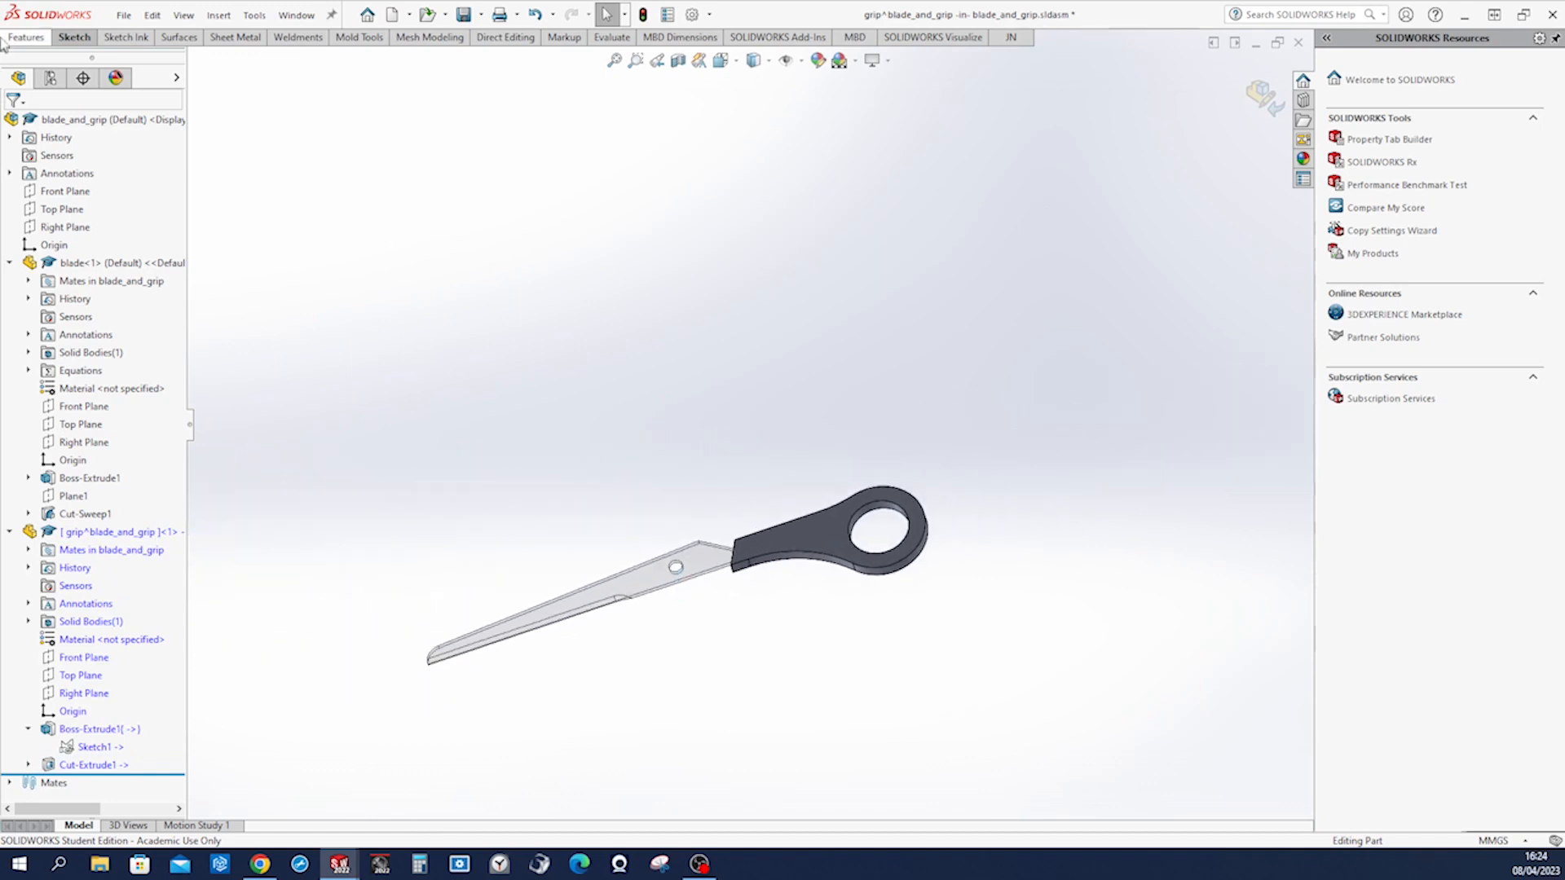
Apply a full round fillet around the grip's outer side, between its upper and lower flat faces.
left_click(26, 37)
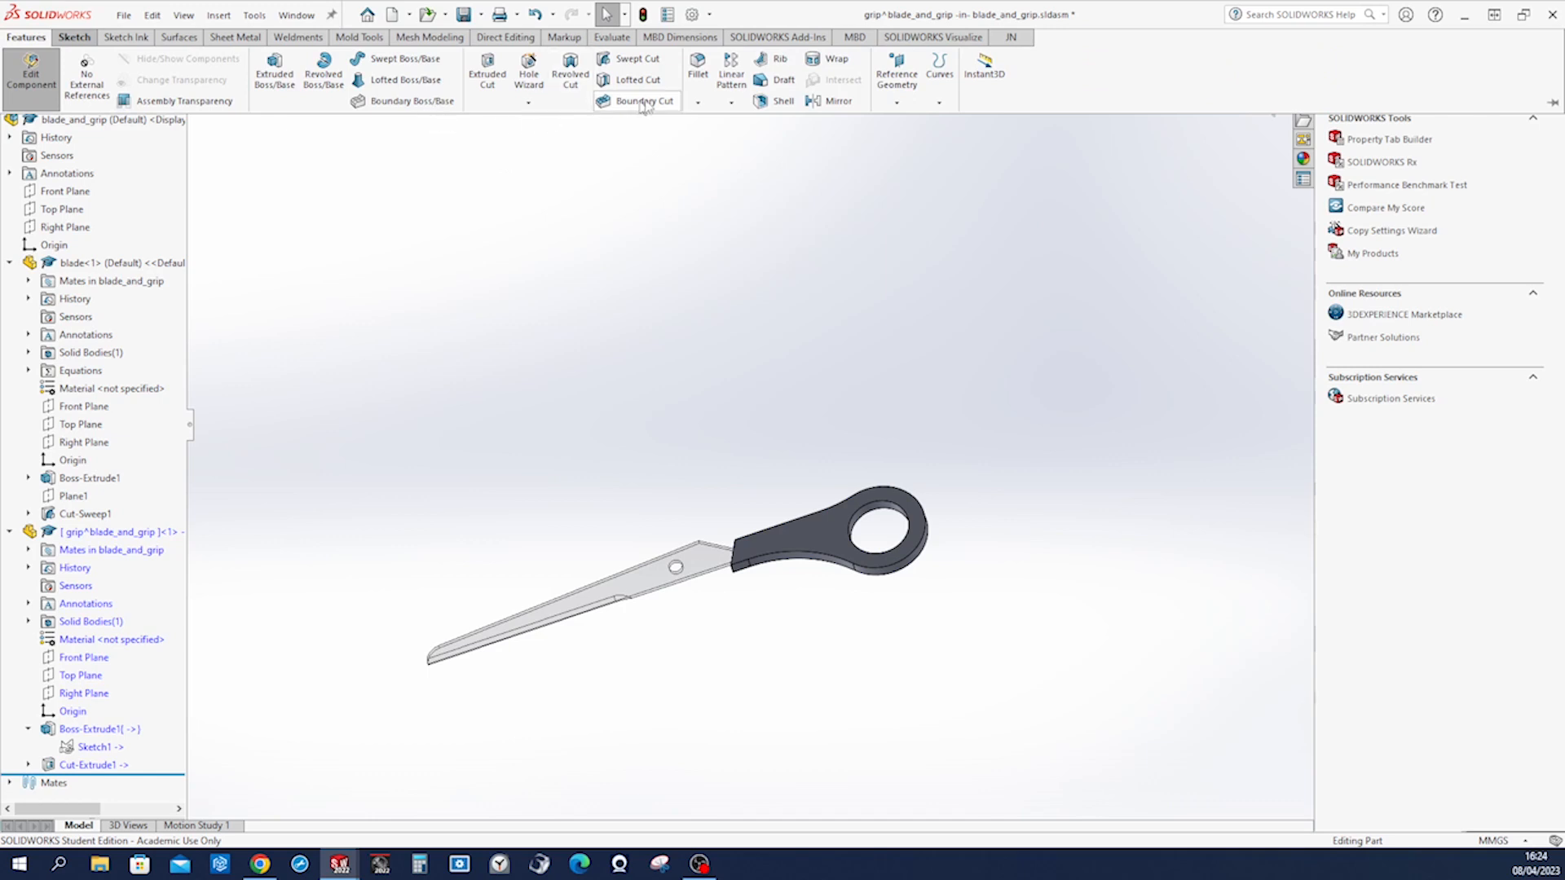
left_click(698, 72)
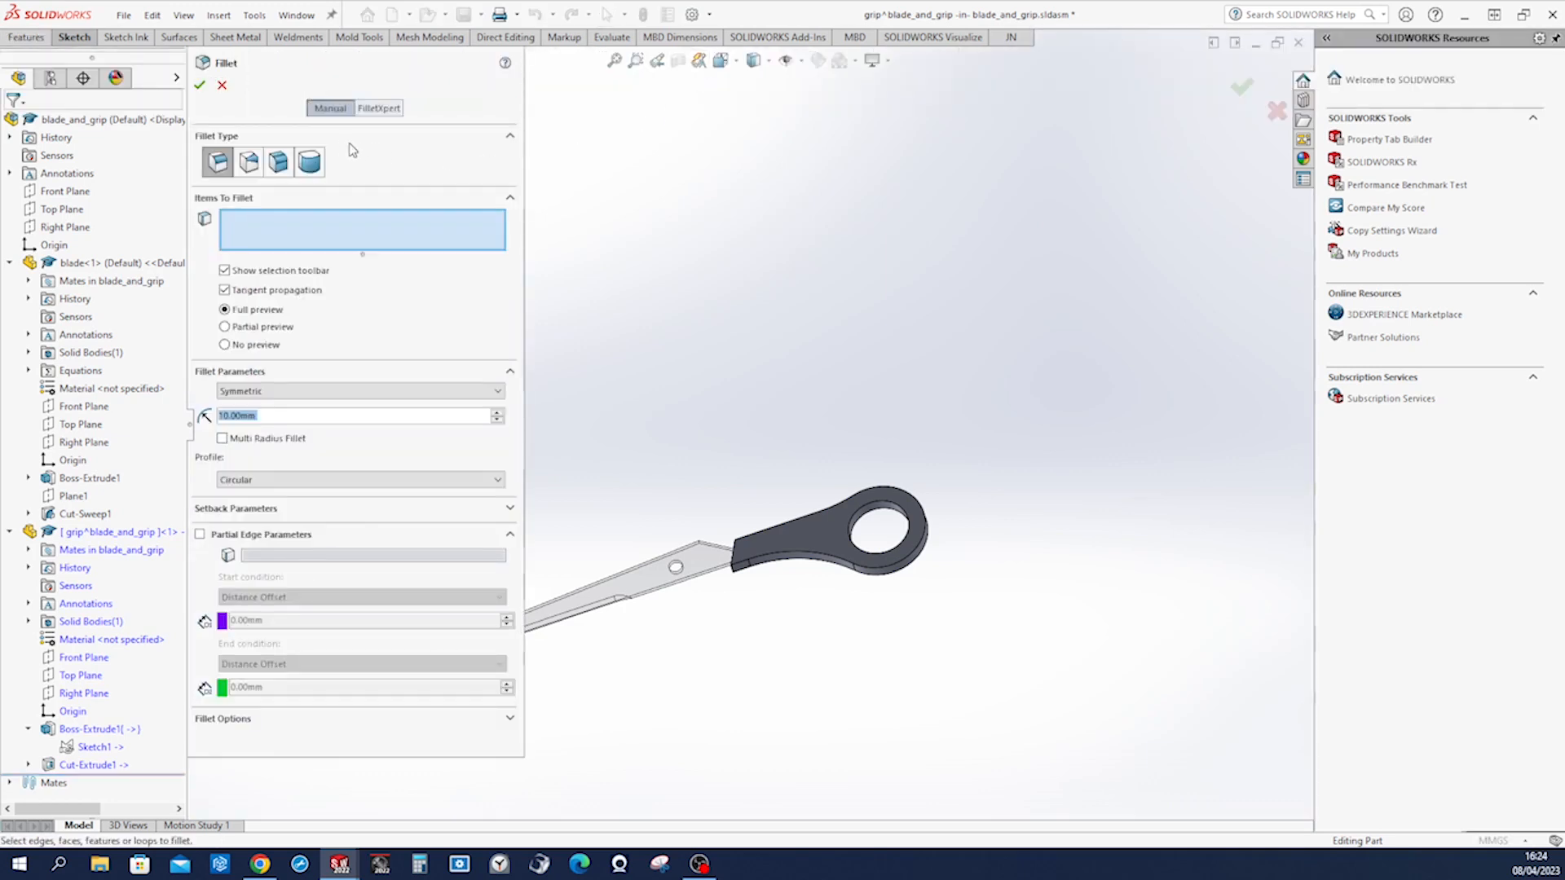
left_click(317, 162)
scroll(784, 326, "down", 5)
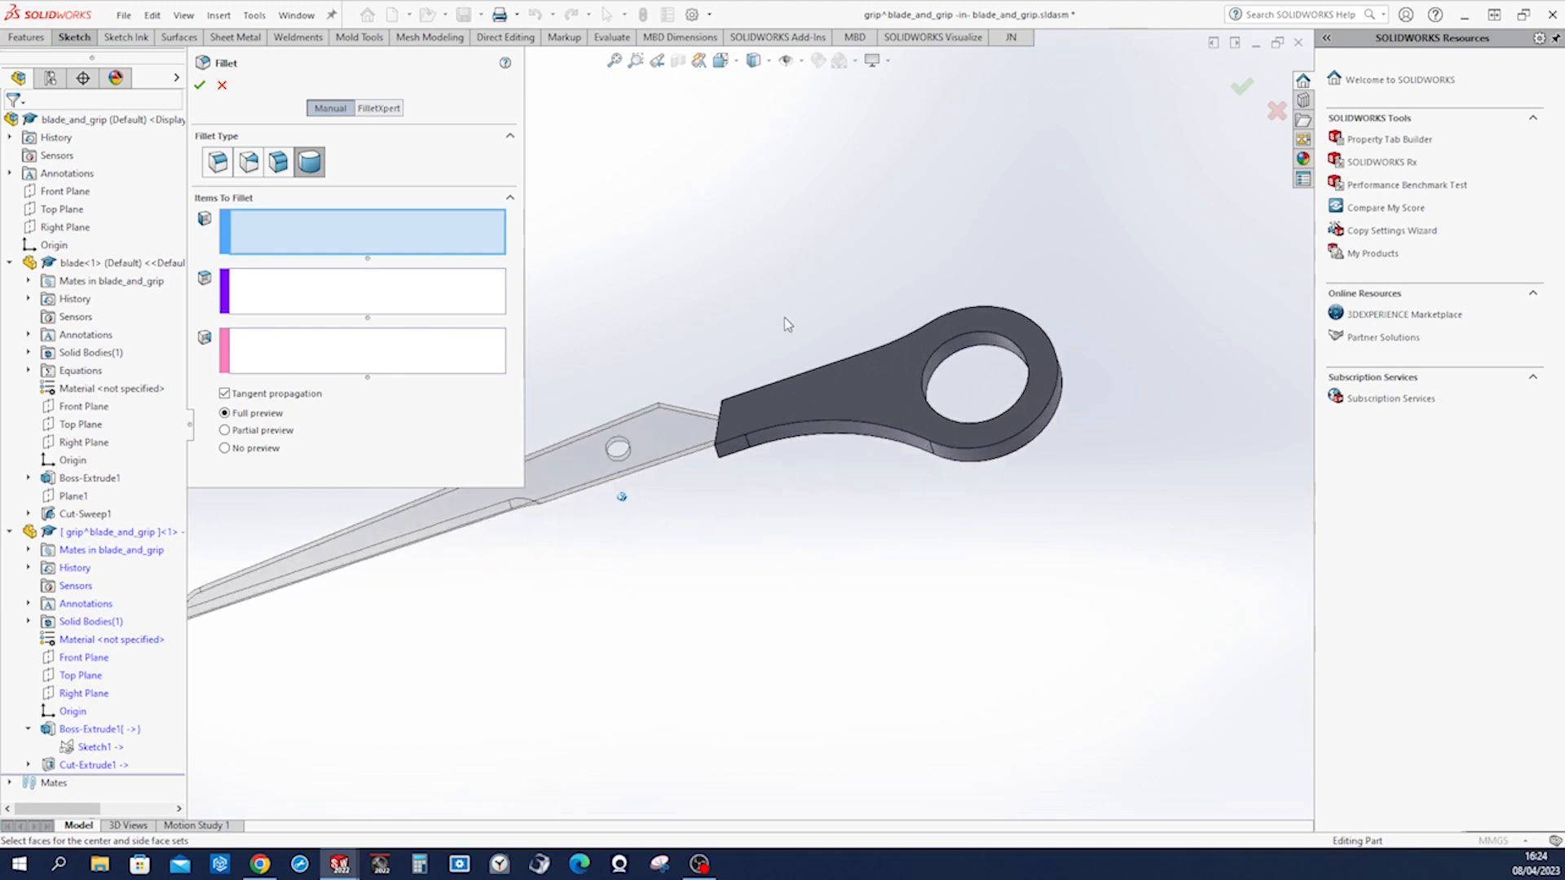
left_click(781, 367)
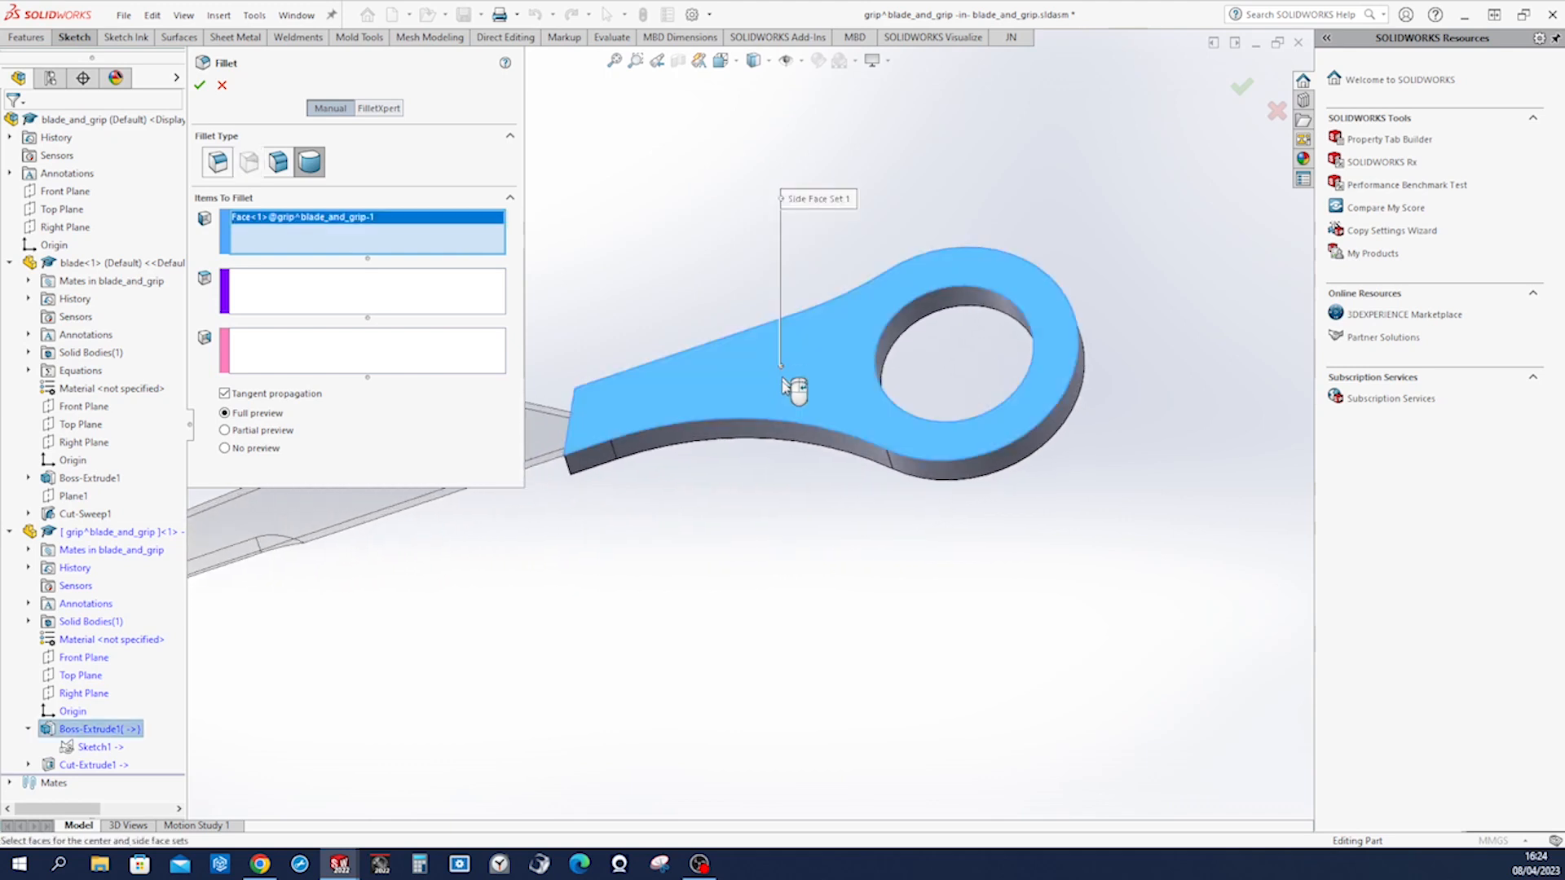
left_click(438, 295)
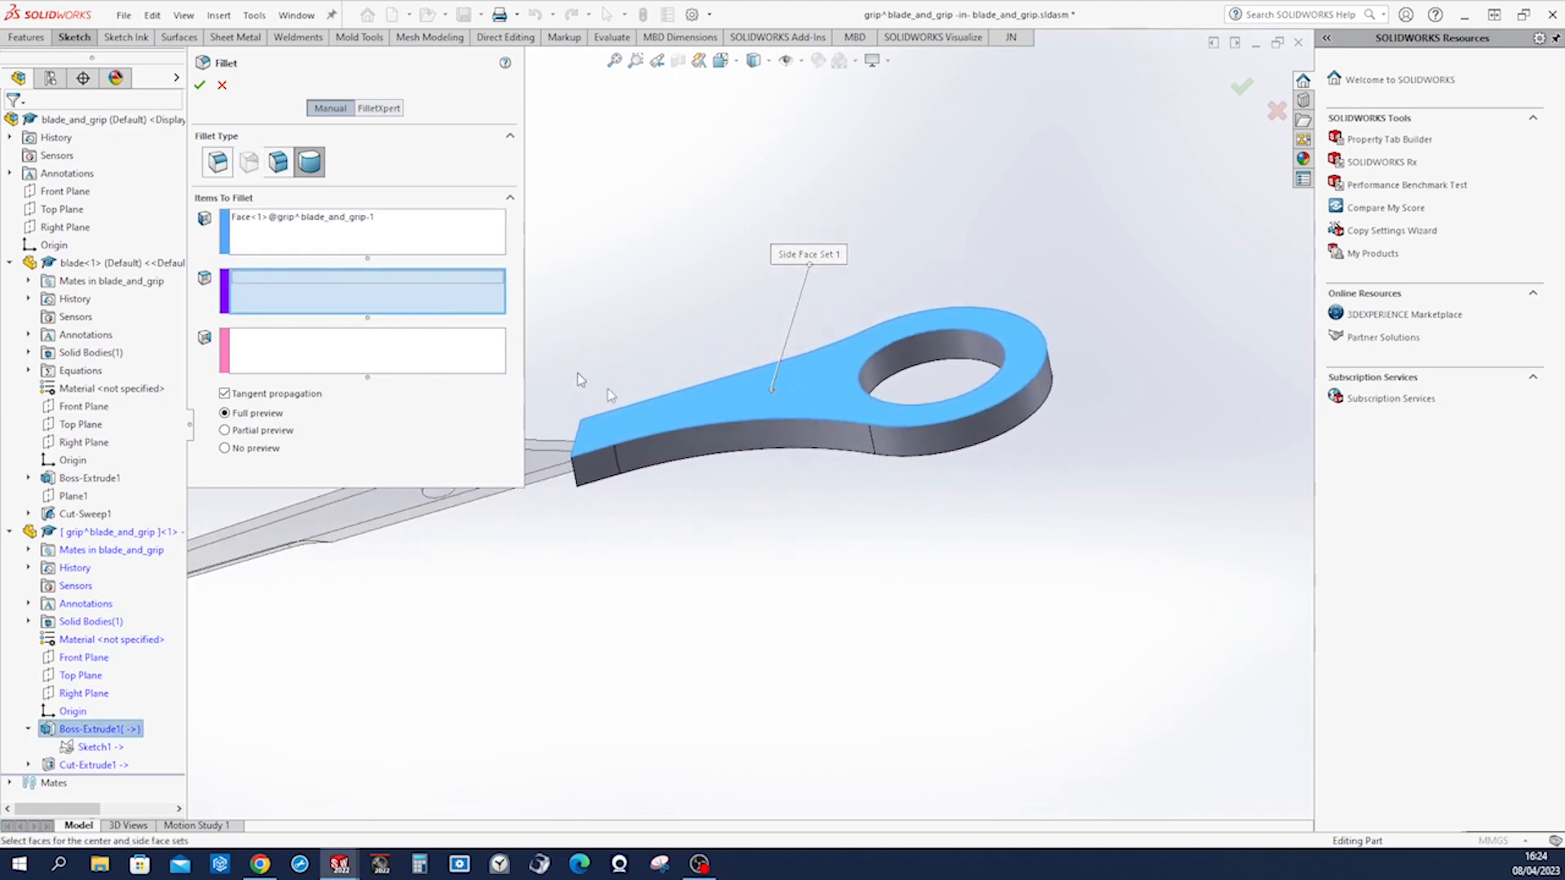
left_click(690, 440)
middle_click_drag(700, 447, 819, 339)
left_click(801, 490)
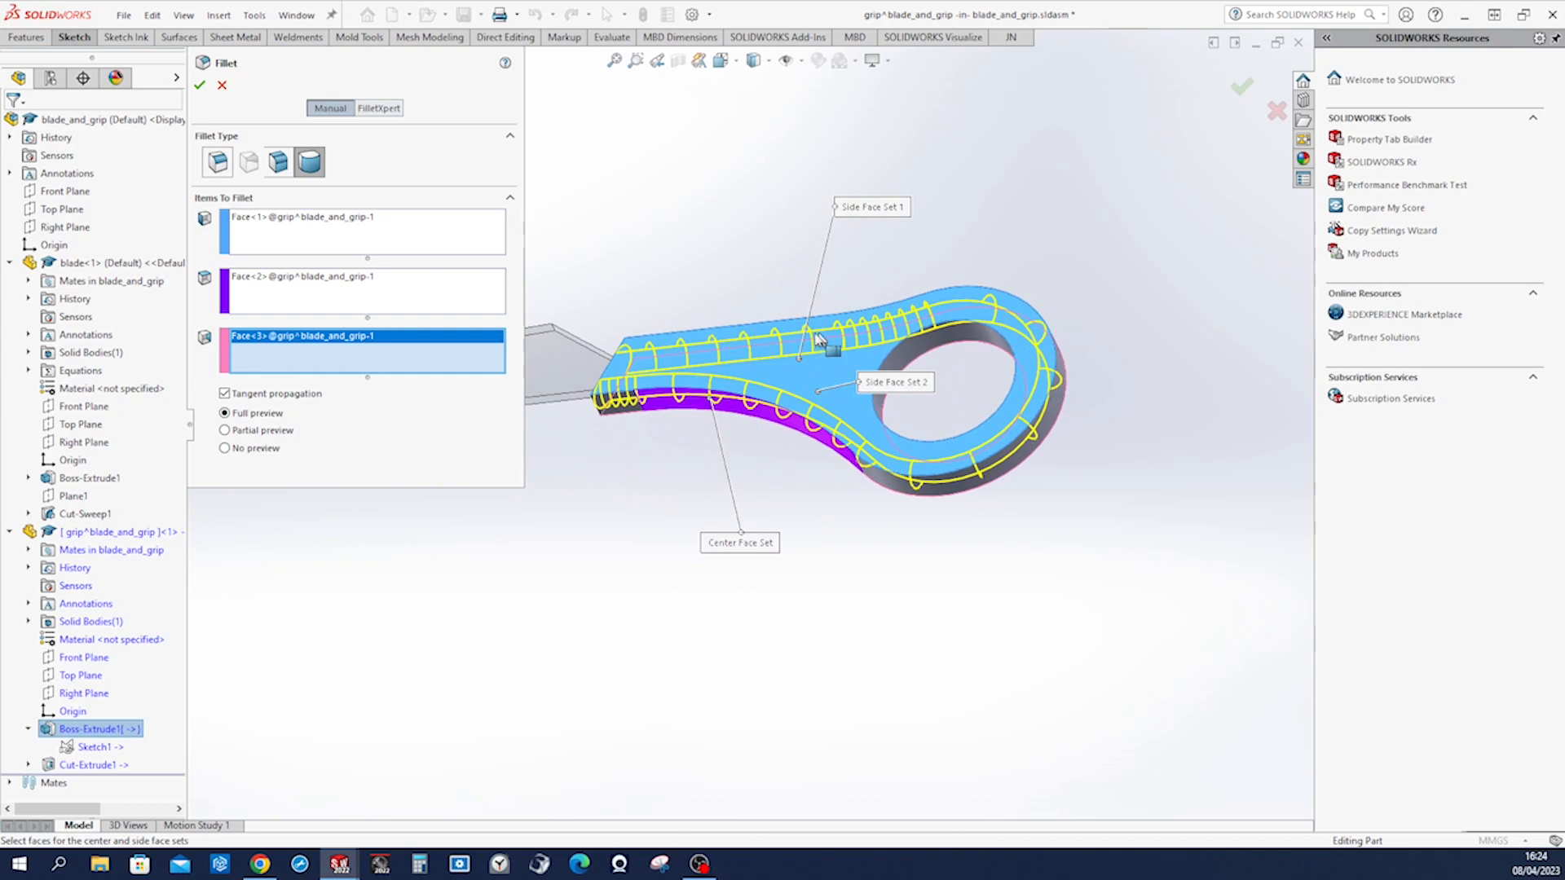
left_click(201, 87)
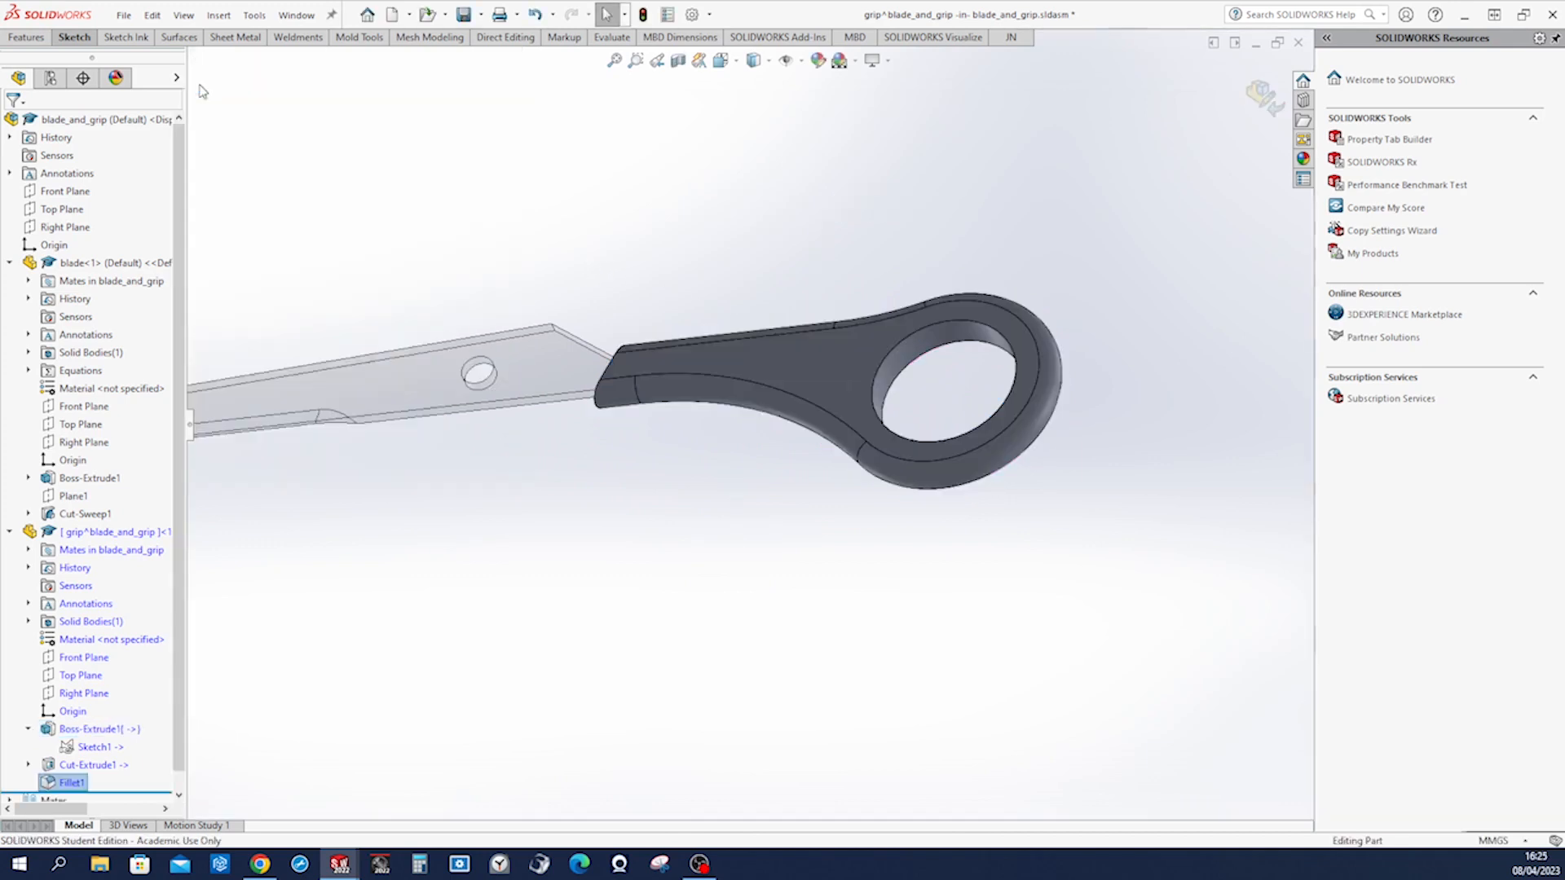
Apply a full round fillet to the inner wall of the finger hole, between the grip's two flat faces.
left_click(28, 37)
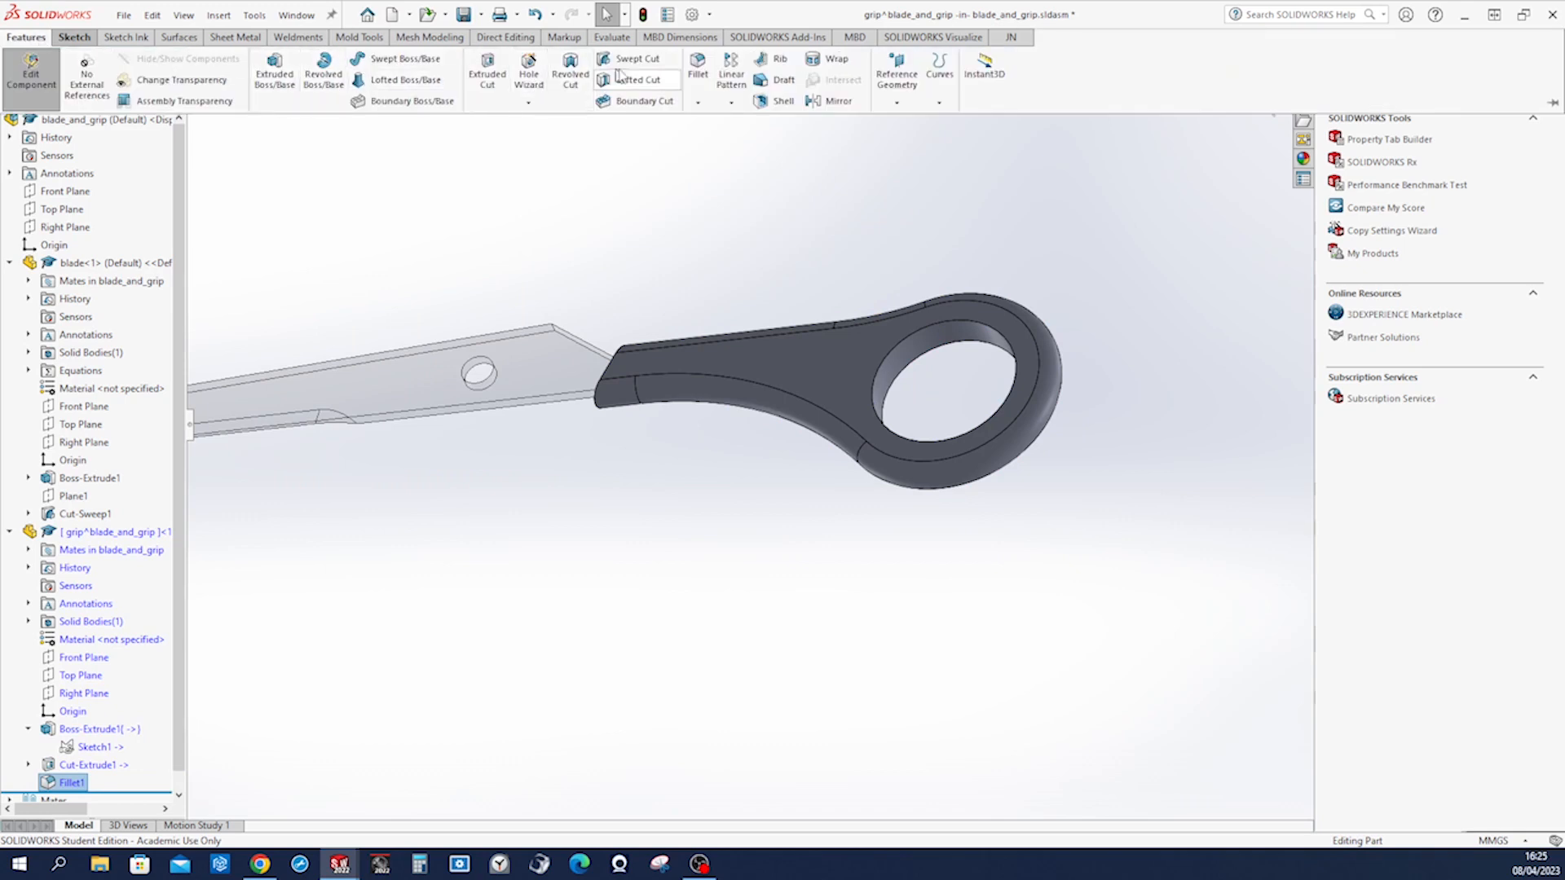
left_click(699, 69)
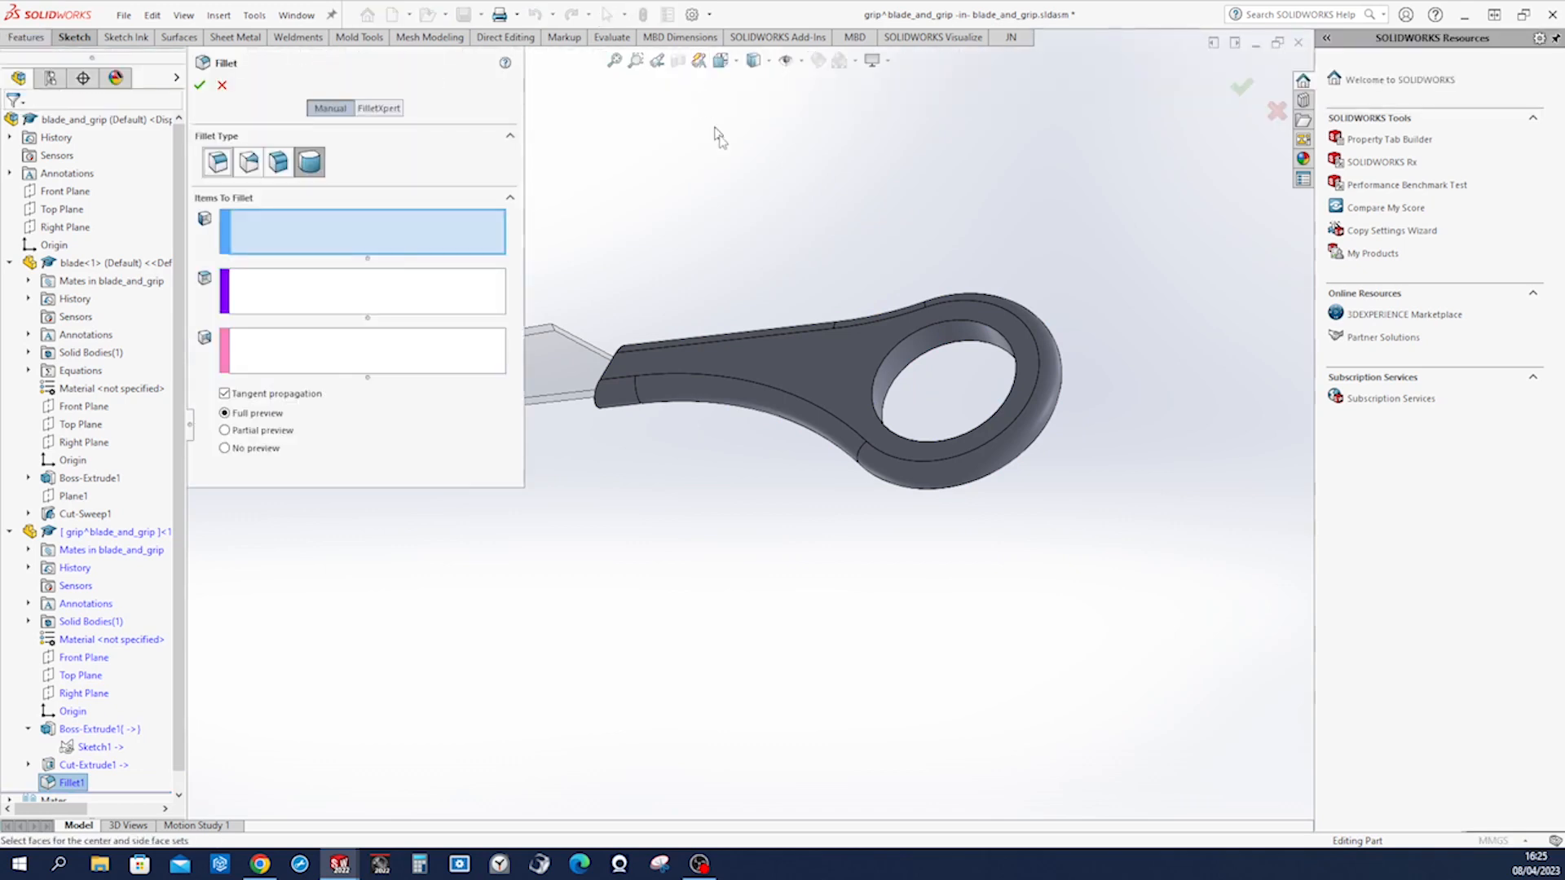
left_click(850, 365)
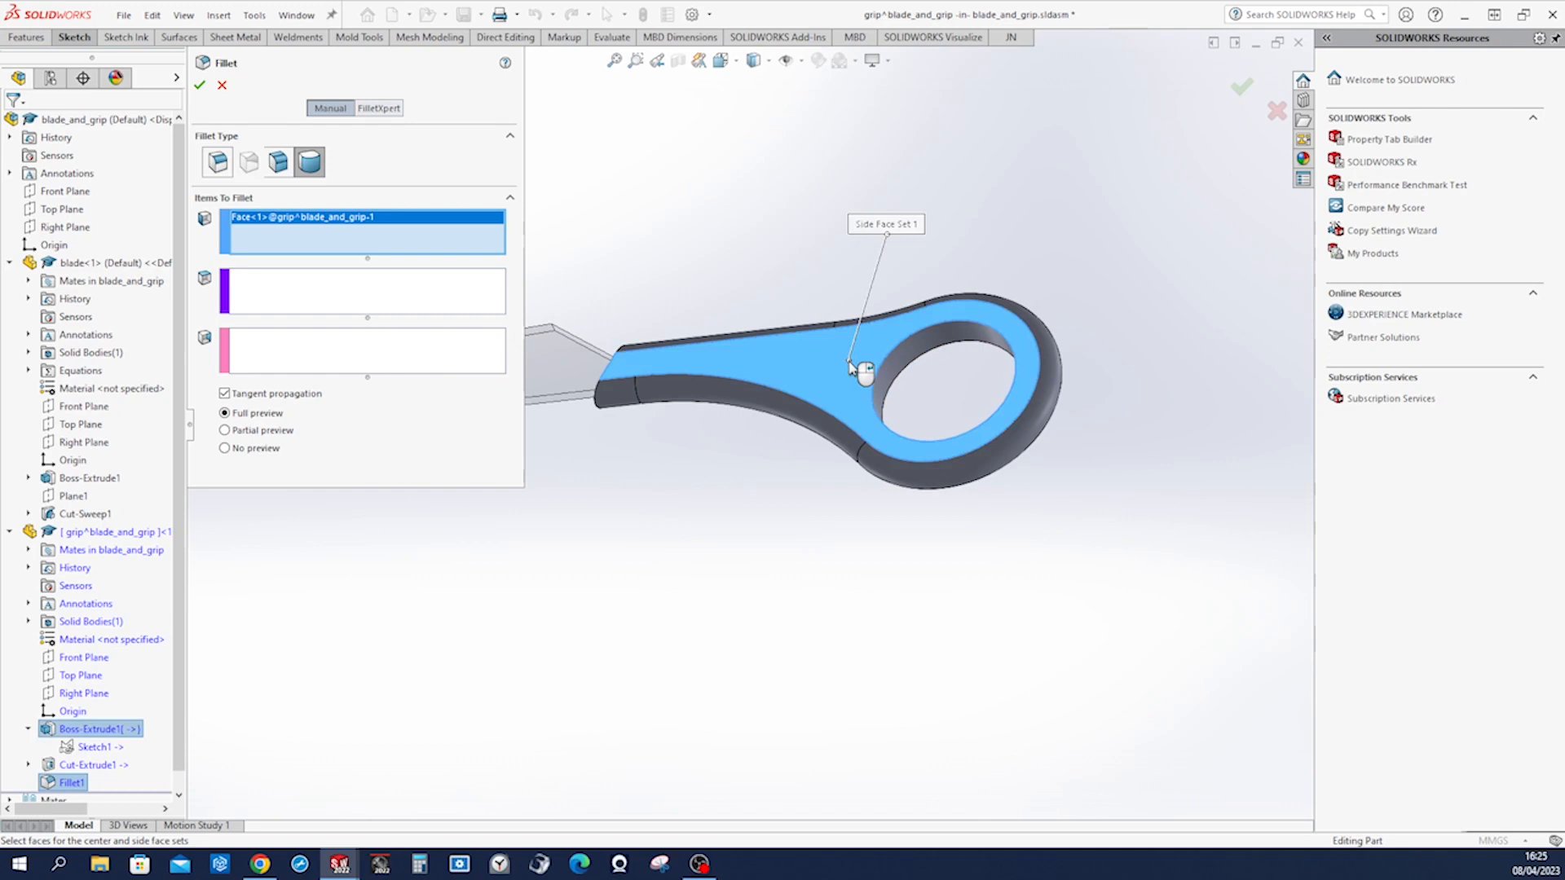
left_click(899, 370)
right_click(899, 371)
middle_click_drag(955, 433, 525, 205)
left_click(866, 440)
right_click(866, 441)
Round the outer edge loop at the grip's blade end with a symmetric constant-size fillet of 0.4 mm radius.
left_click(25, 38)
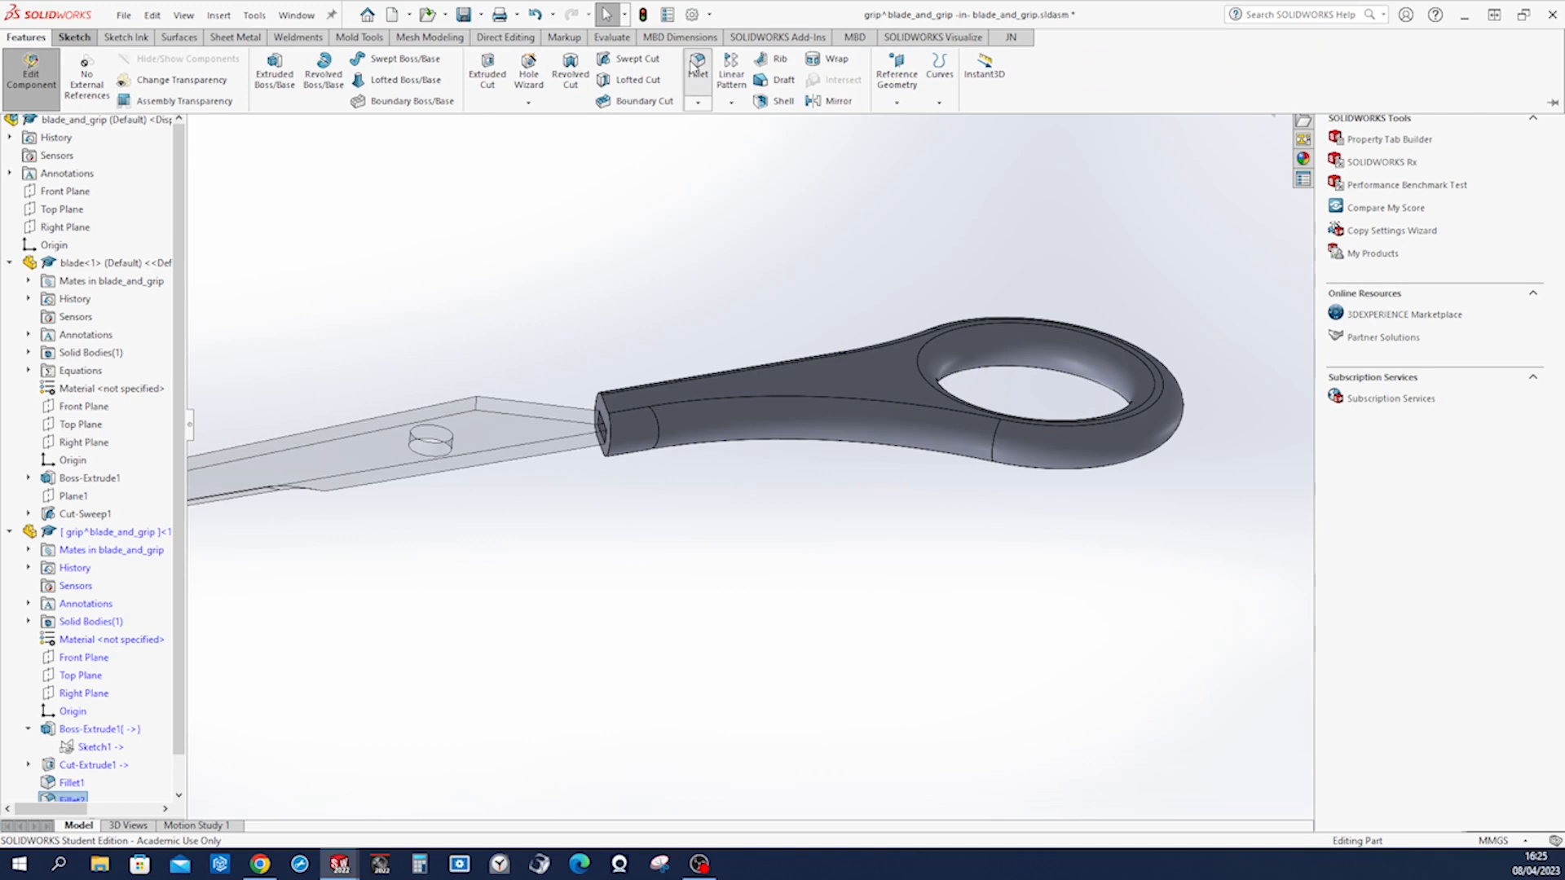
left_click(695, 63)
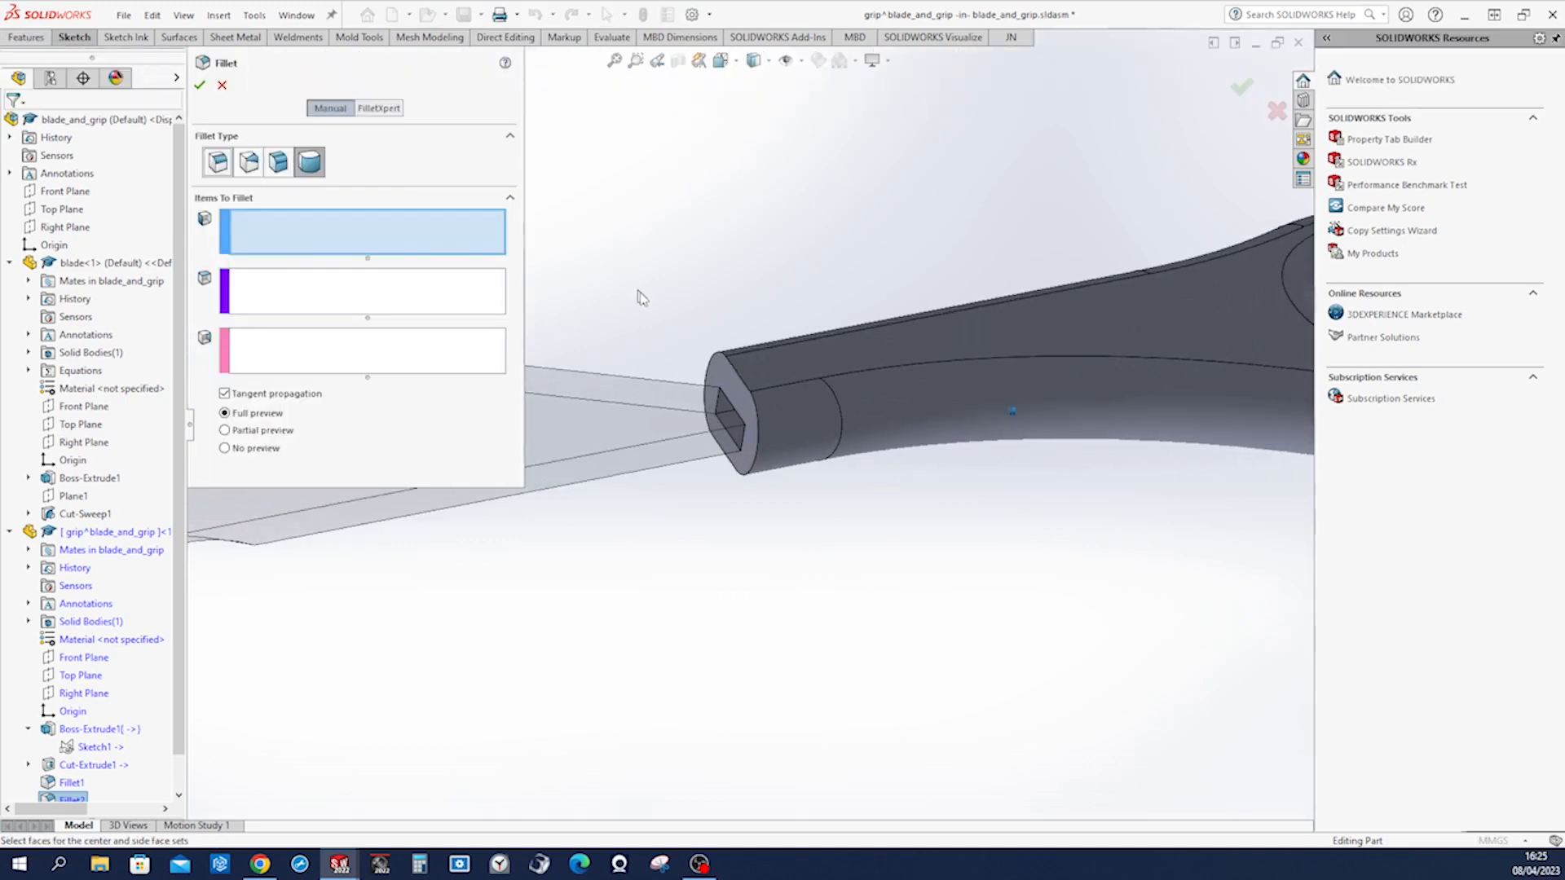
left_click(218, 162)
left_click(758, 365)
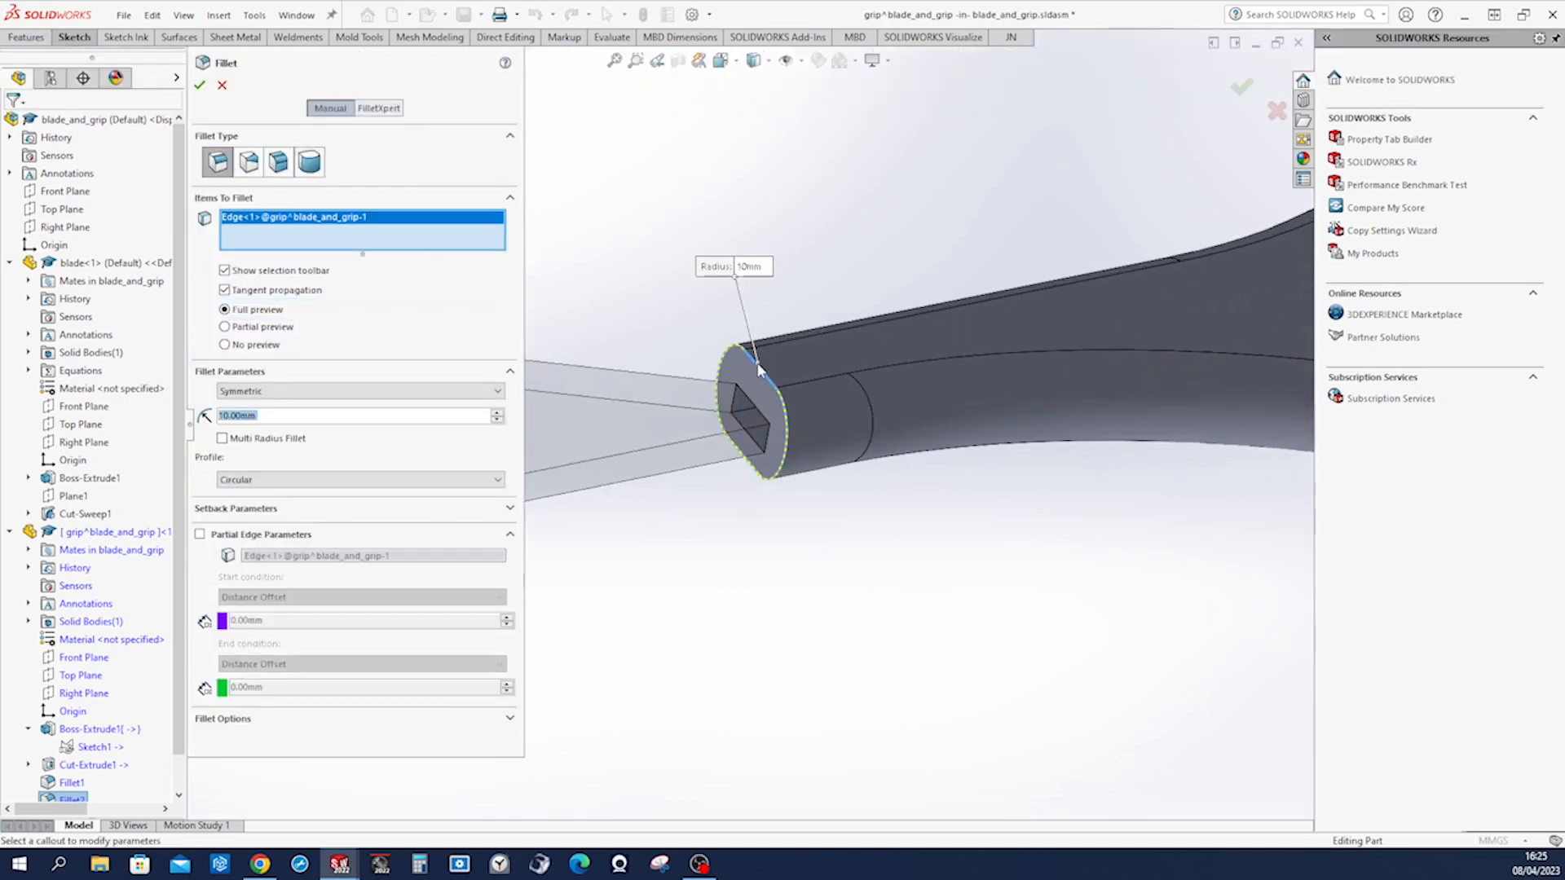
type("1")
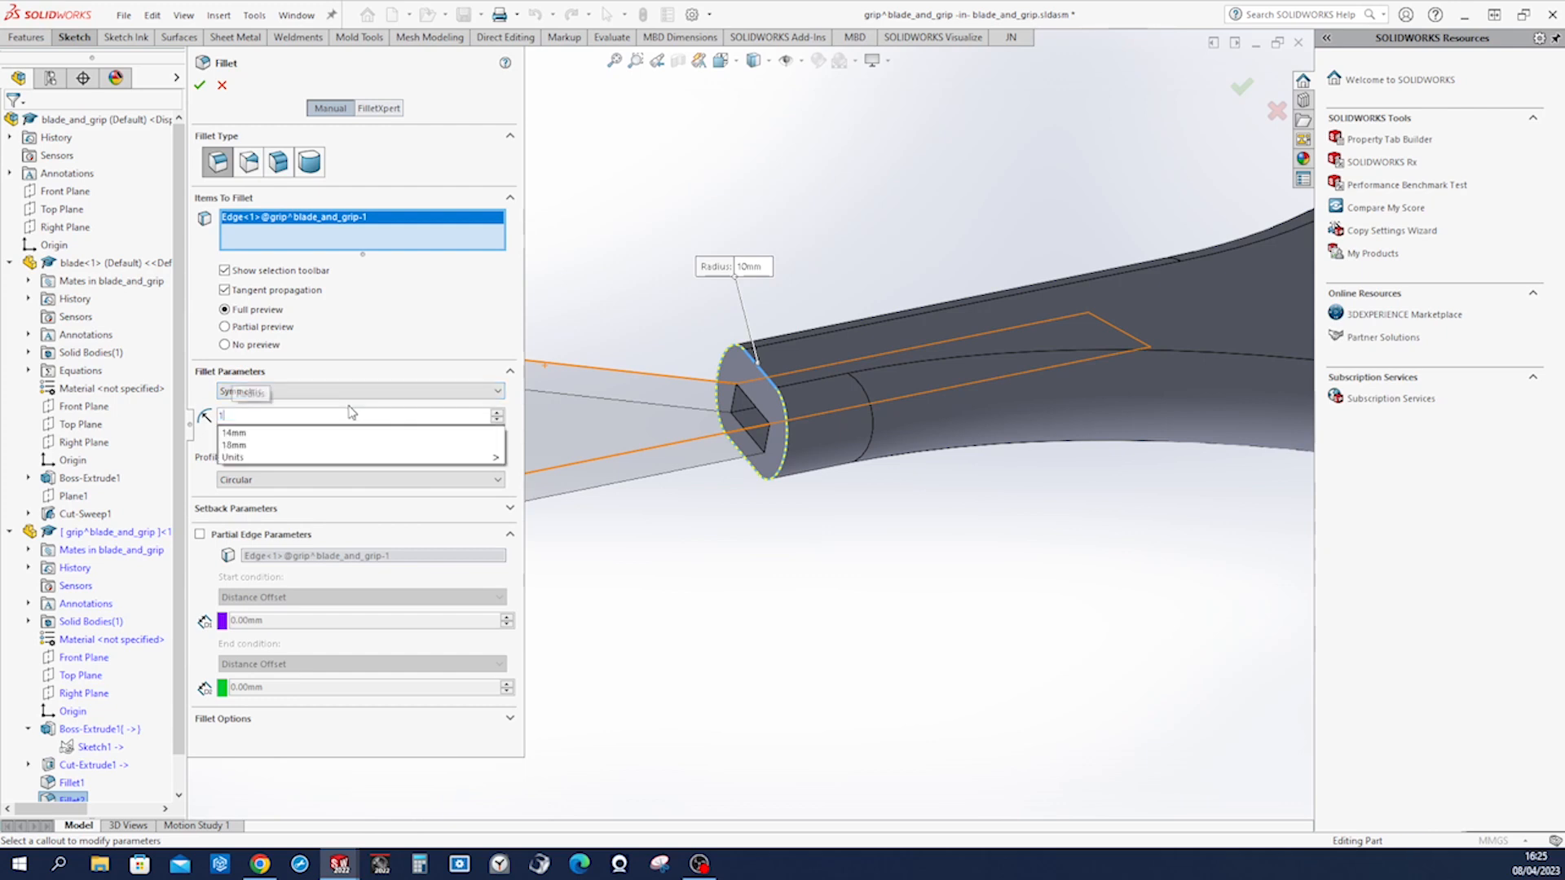
type(".4")
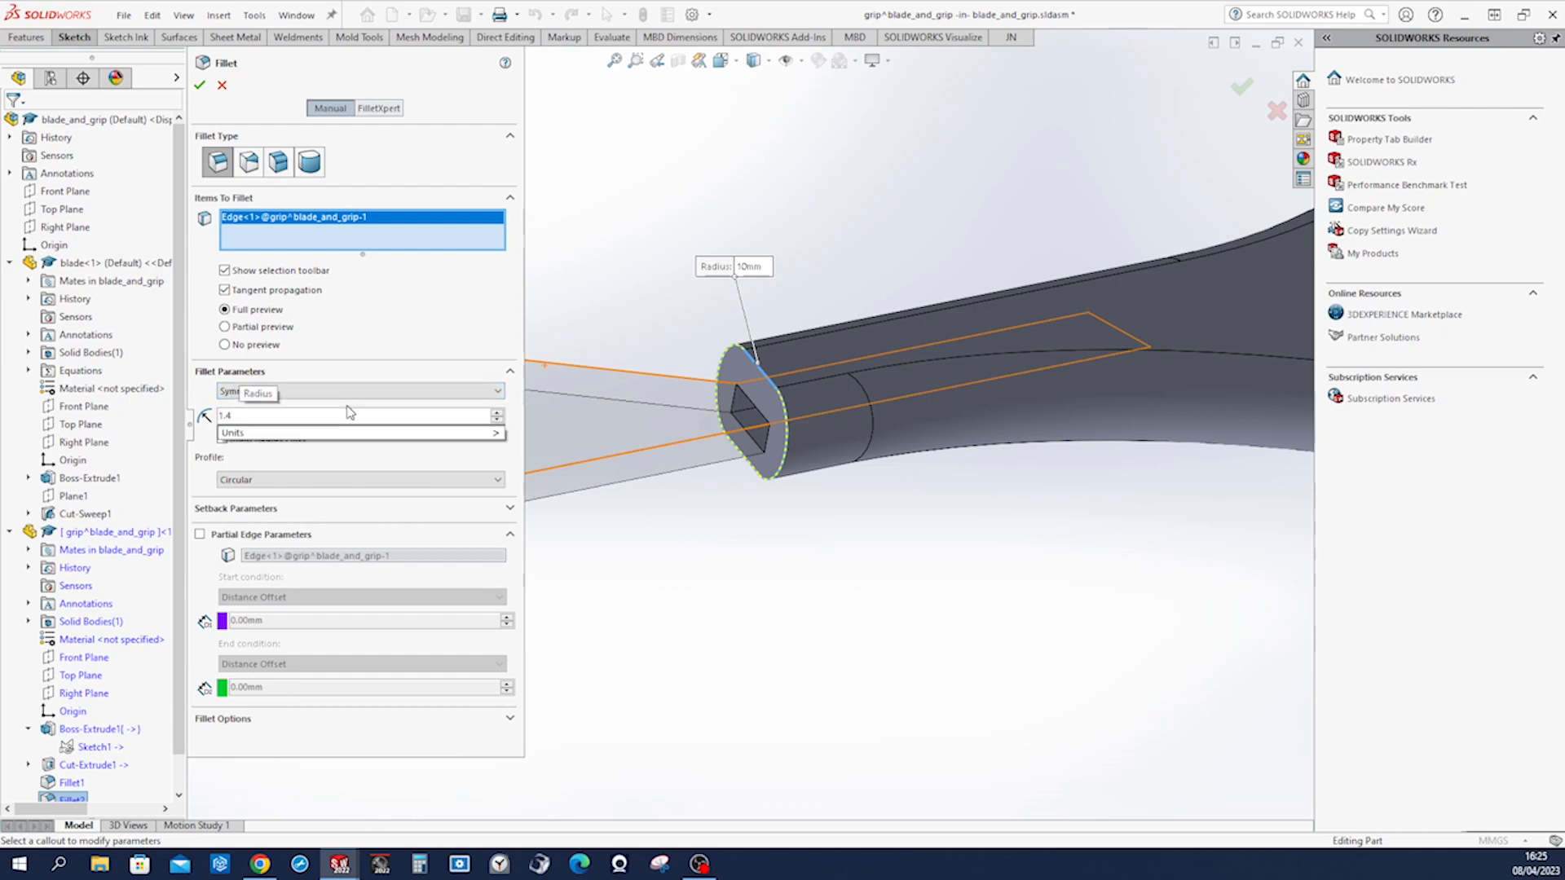
key("Return")
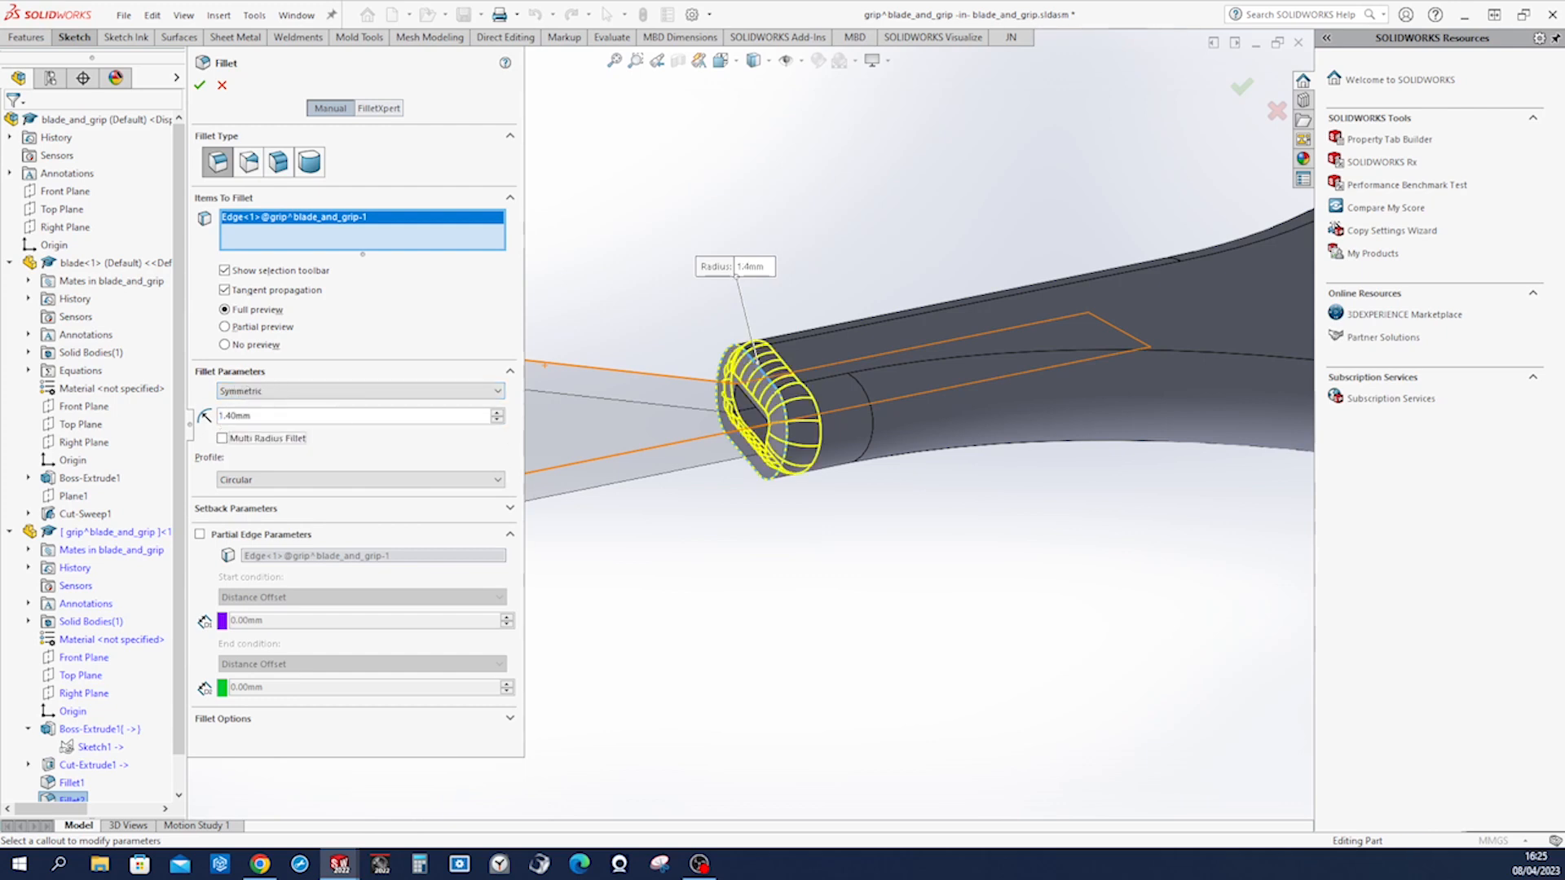
left_click_drag(251, 416, 194, 416)
type(".")
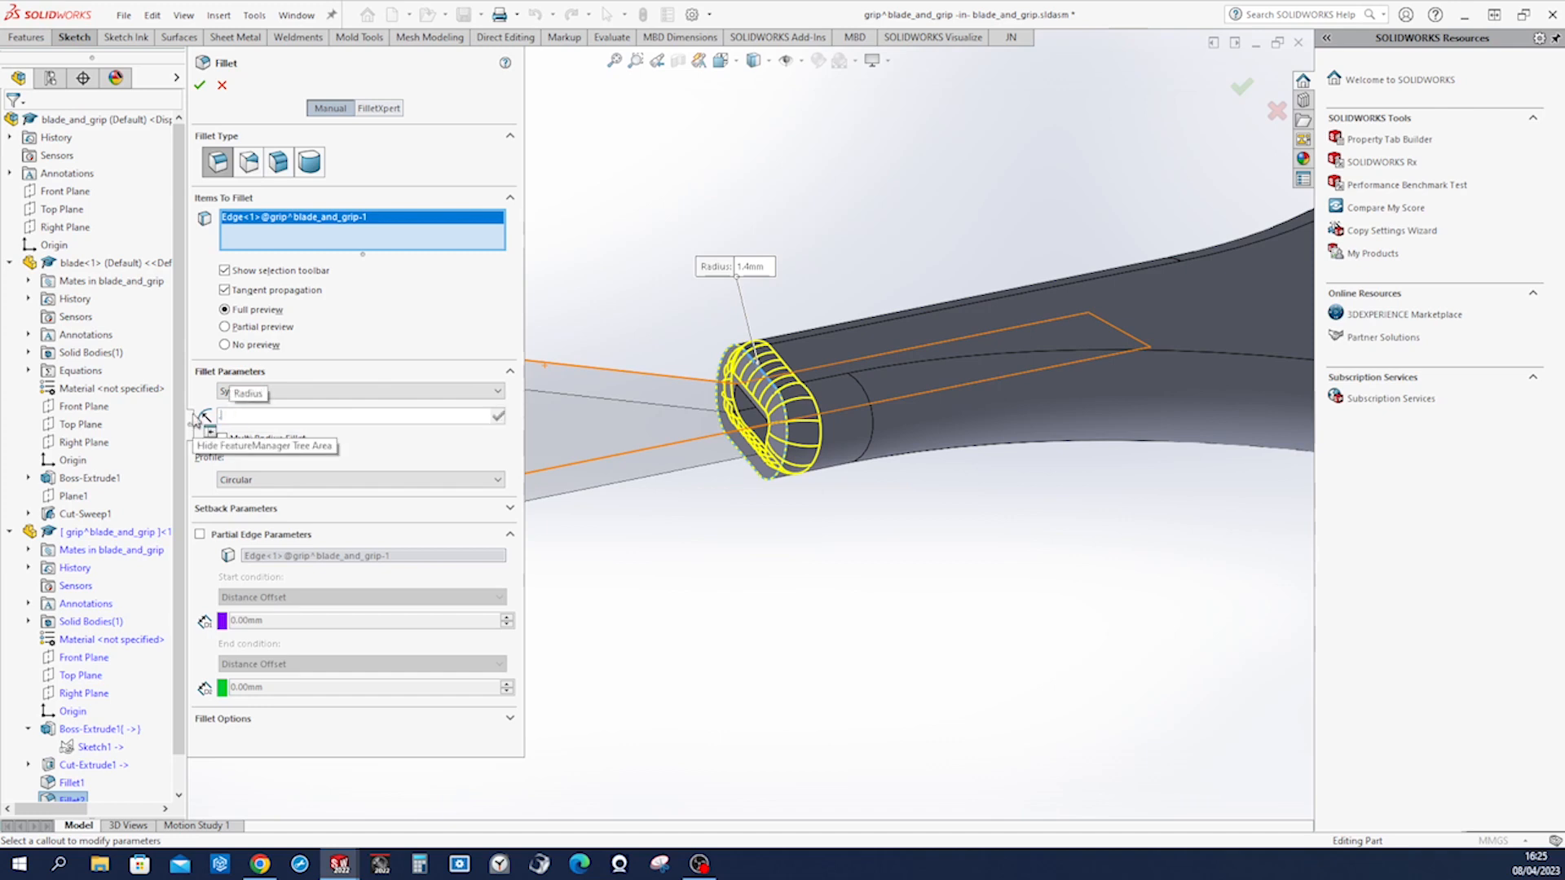
type("4")
key("Return")
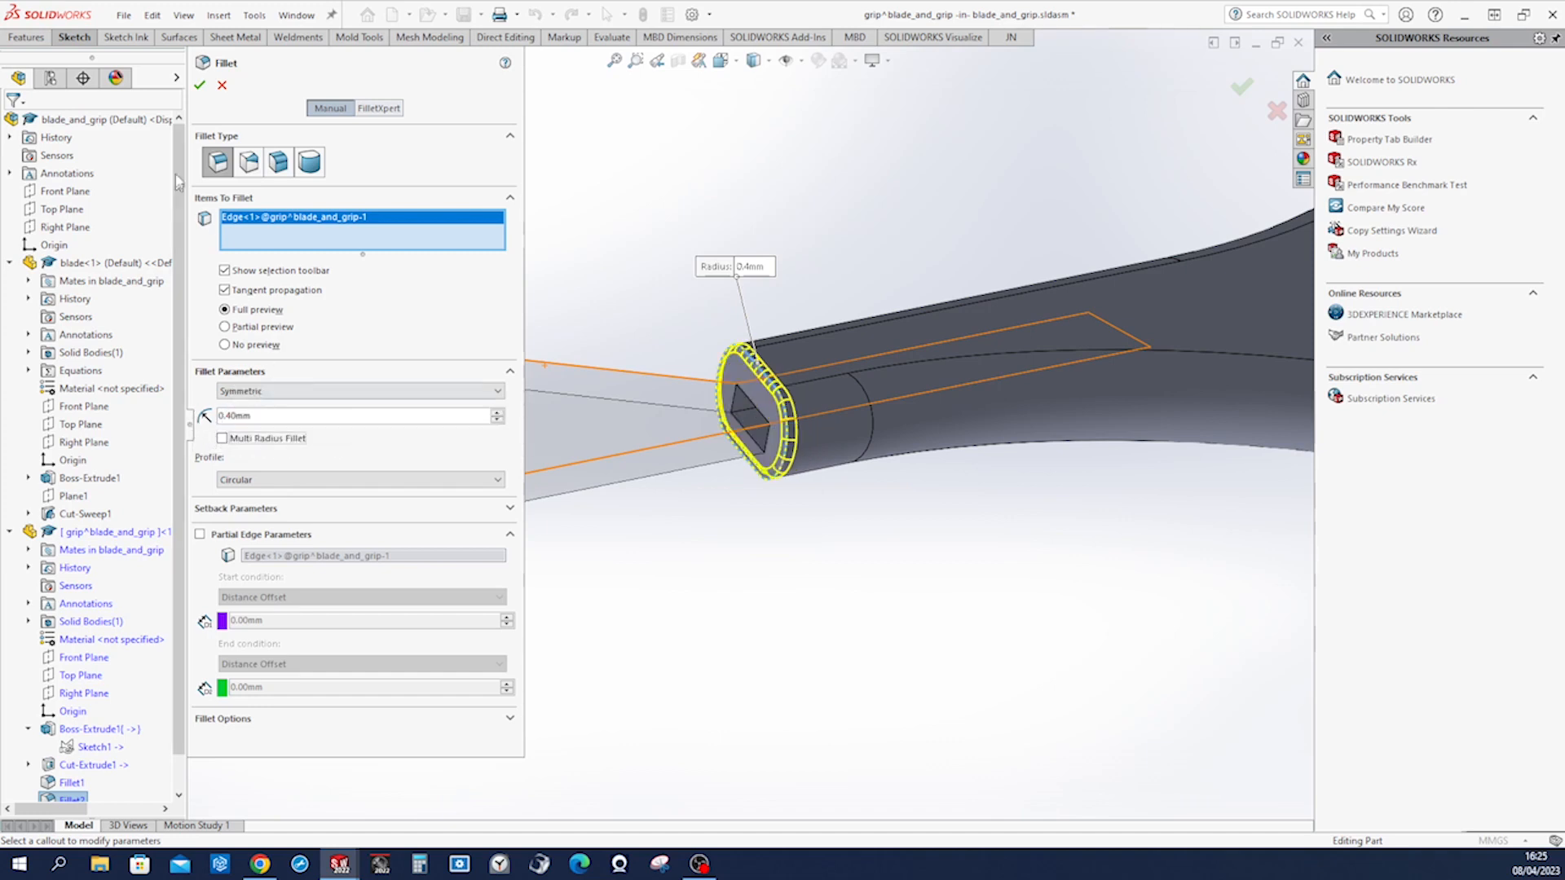
left_click(199, 85)
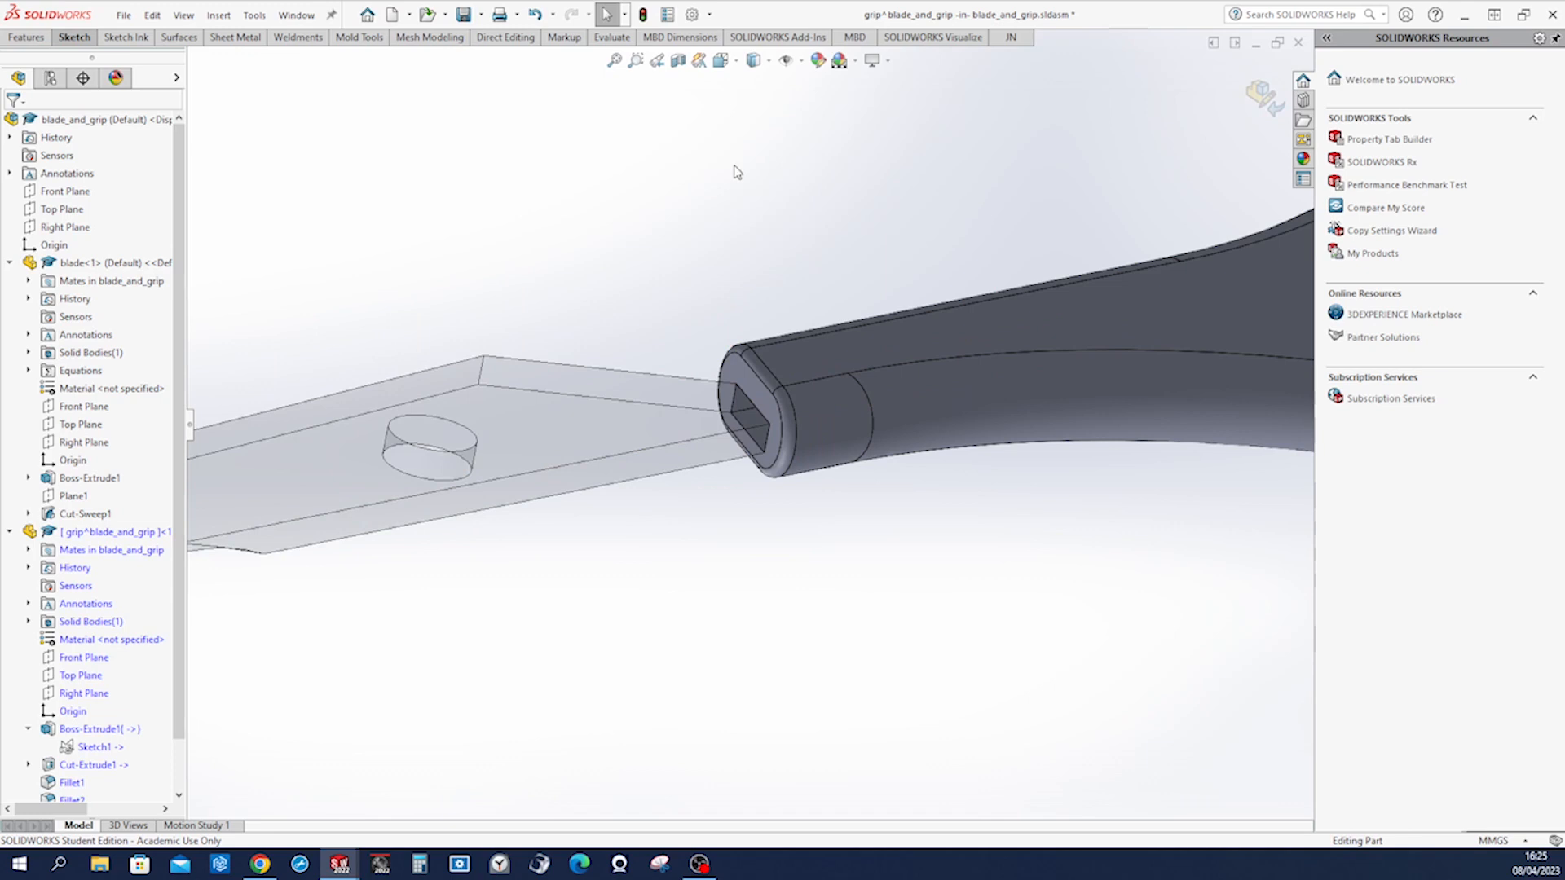
Colour the whole grip part grey (RGB 128, 128, 128) at part document level.
scroll(693, 206, "up", 5)
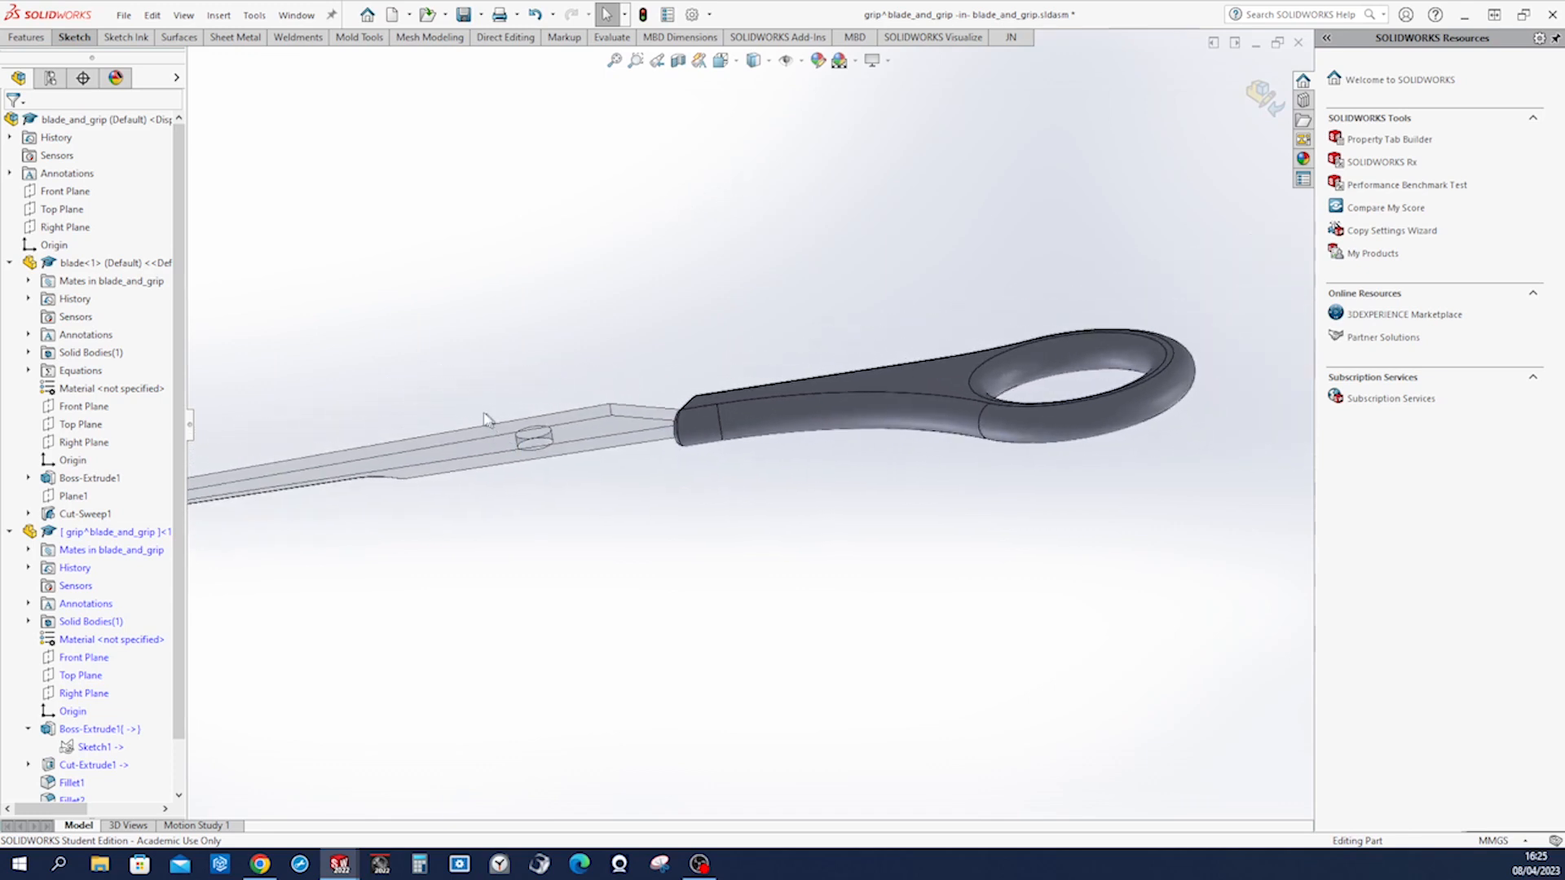
right_click(119, 534)
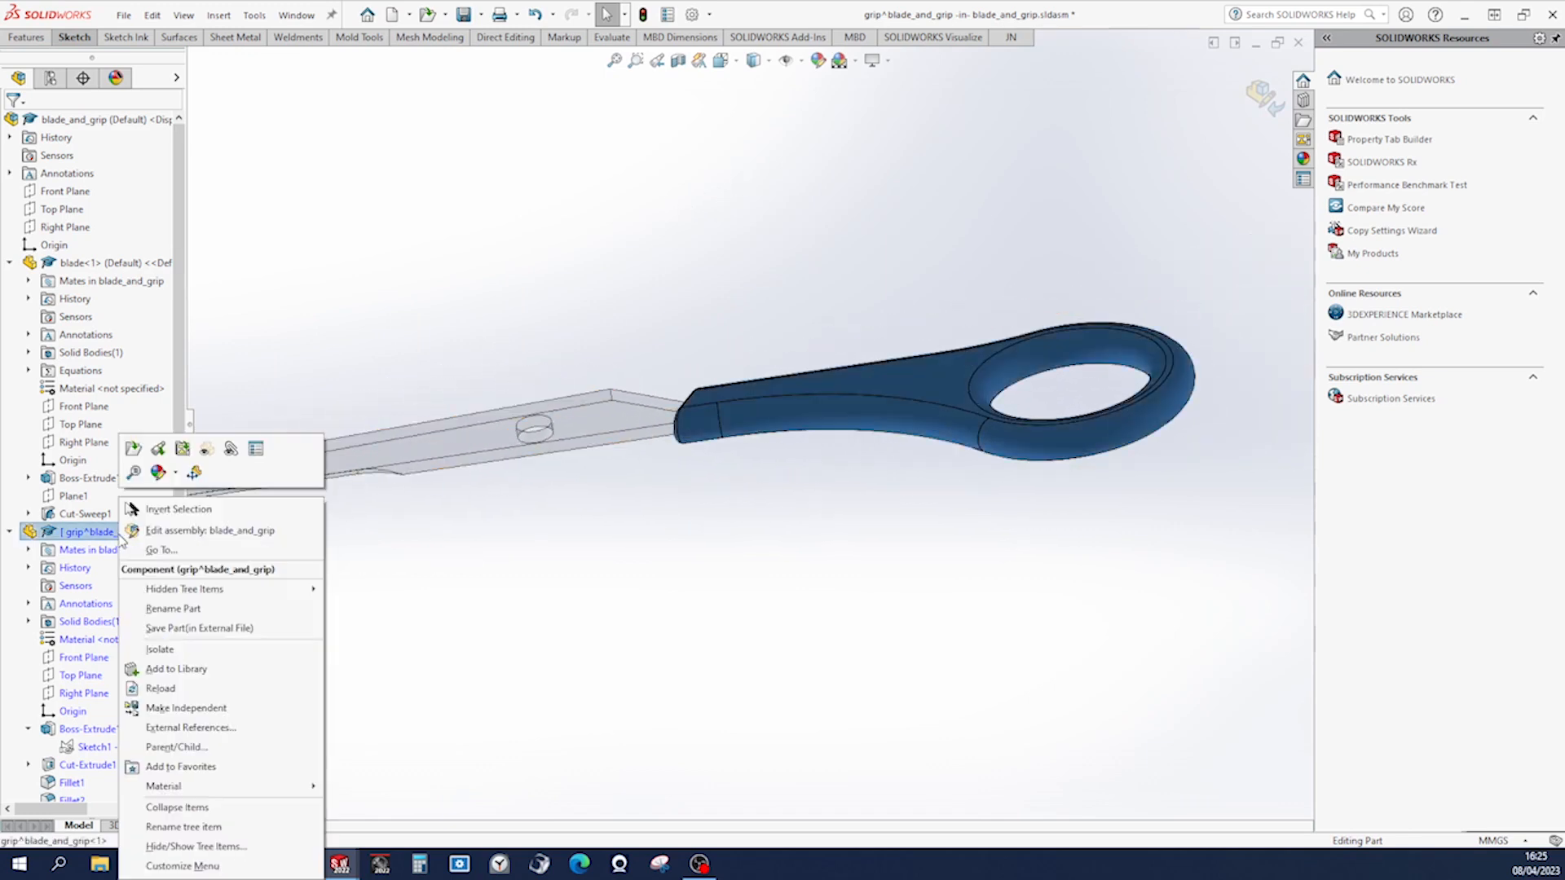
left_click(159, 474)
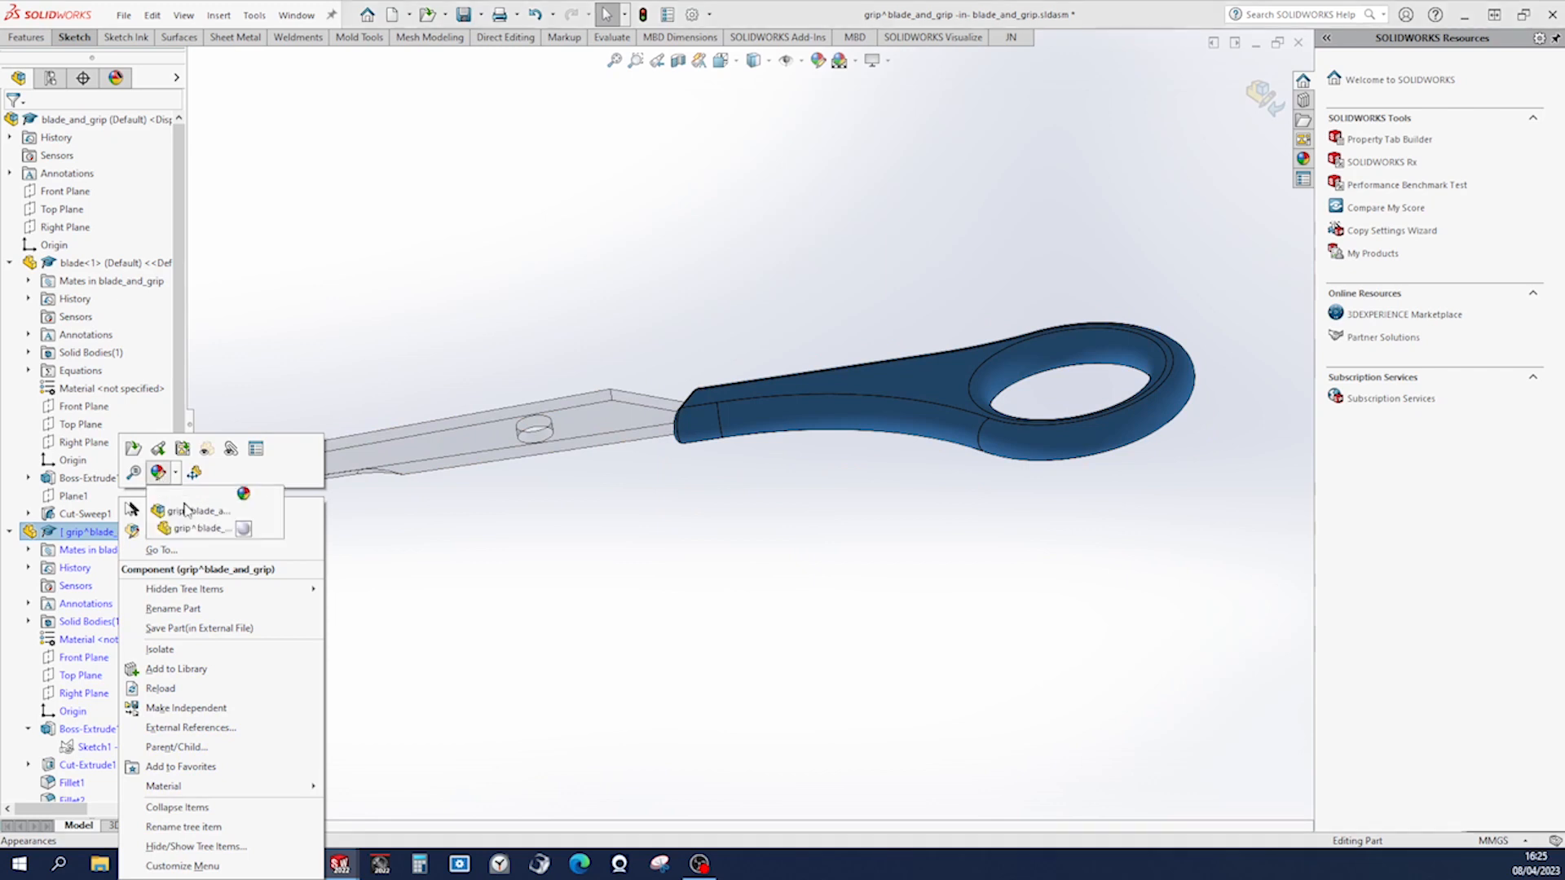
left_click(241, 531)
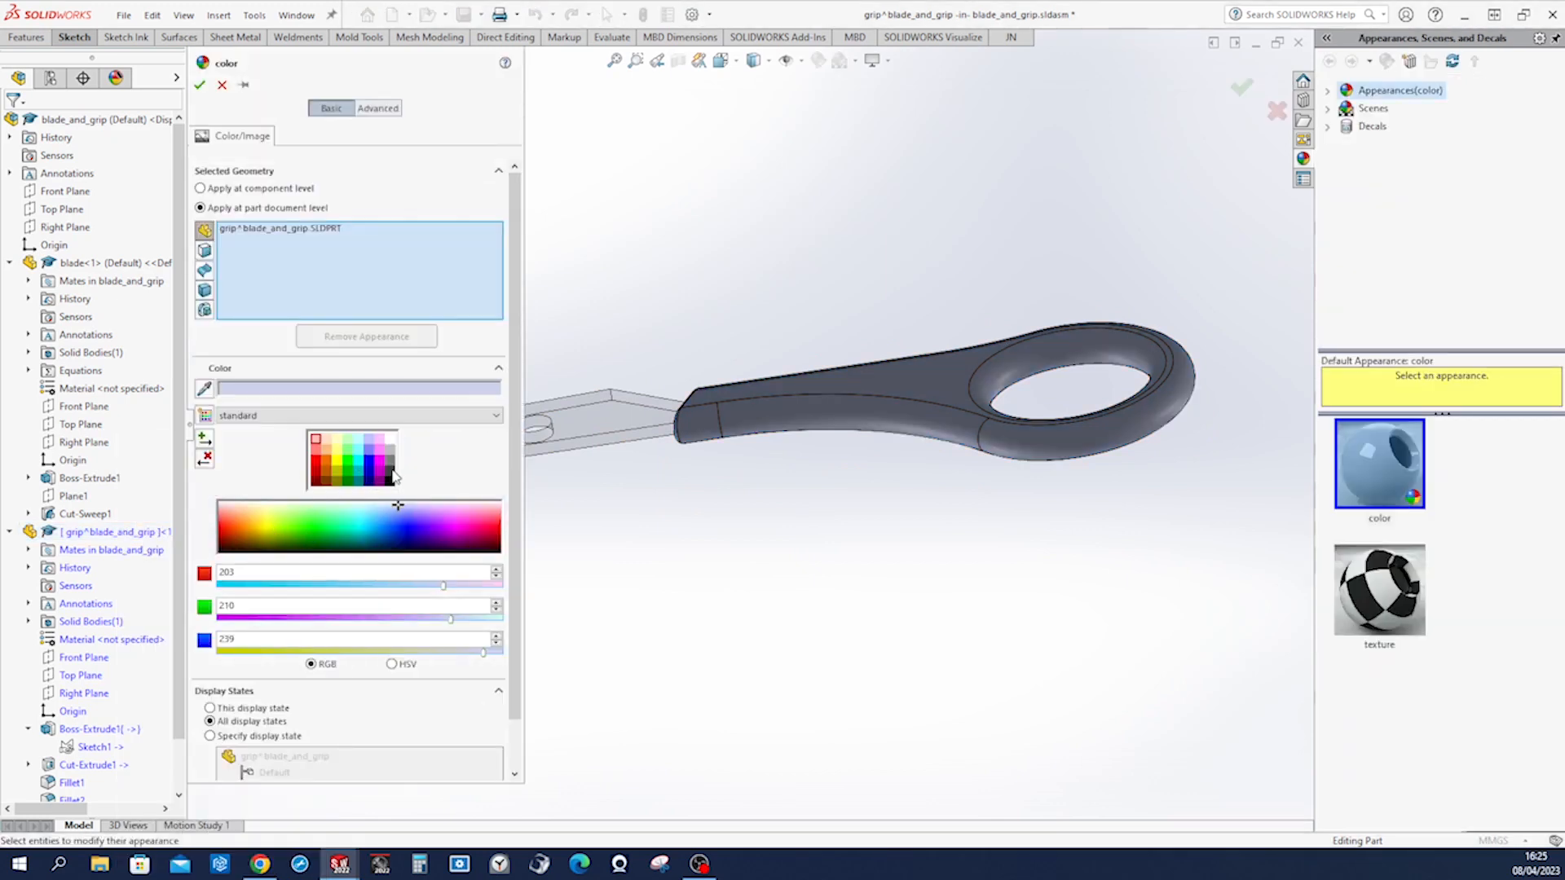
left_click(392, 476)
left_click(388, 460)
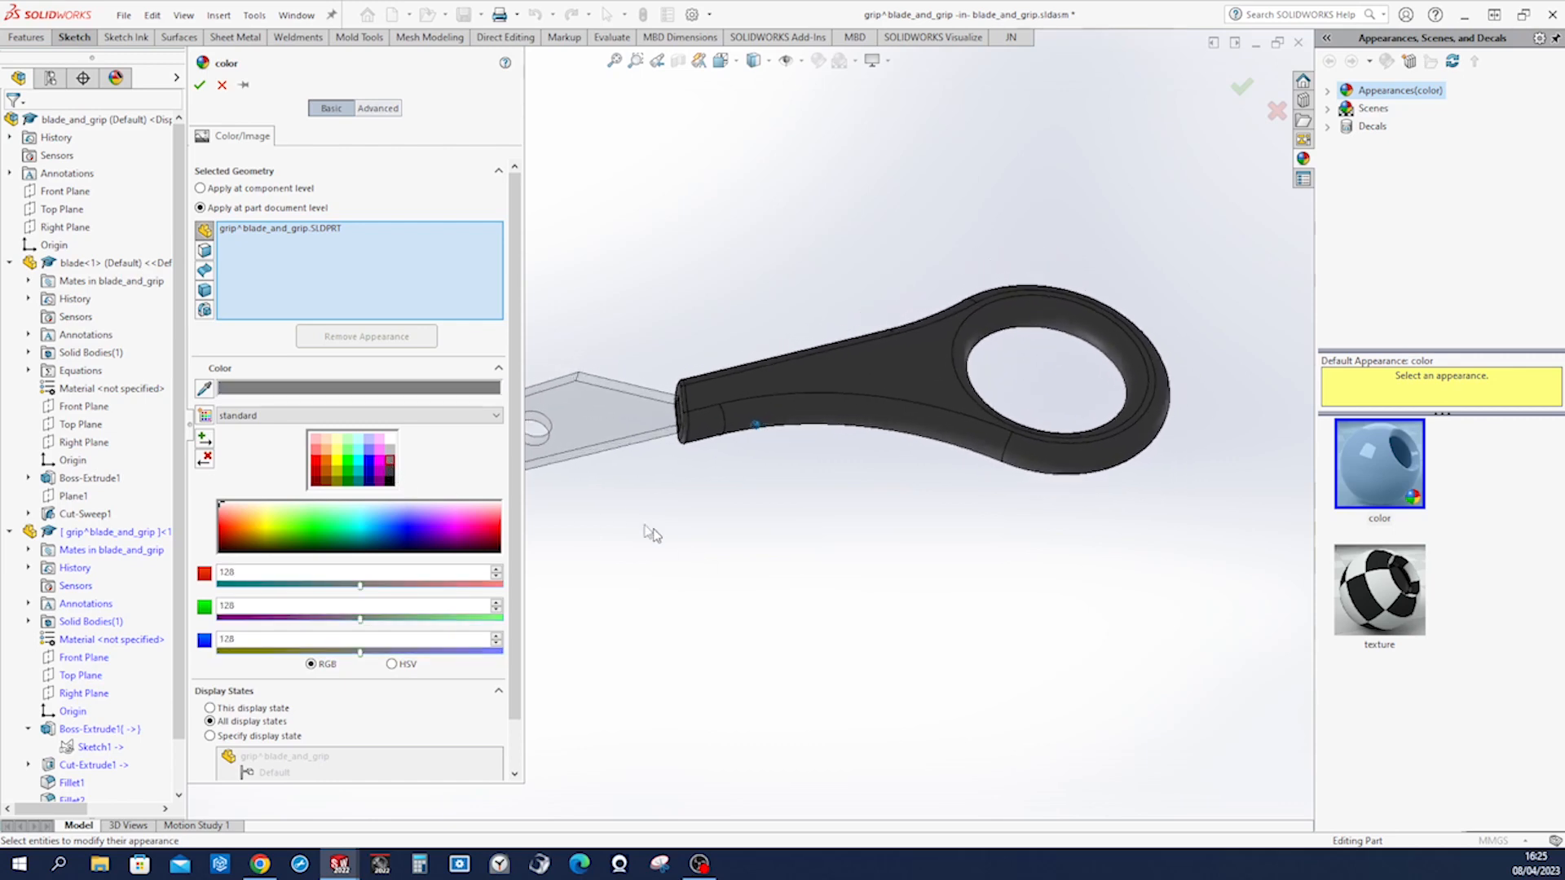
left_click(199, 85)
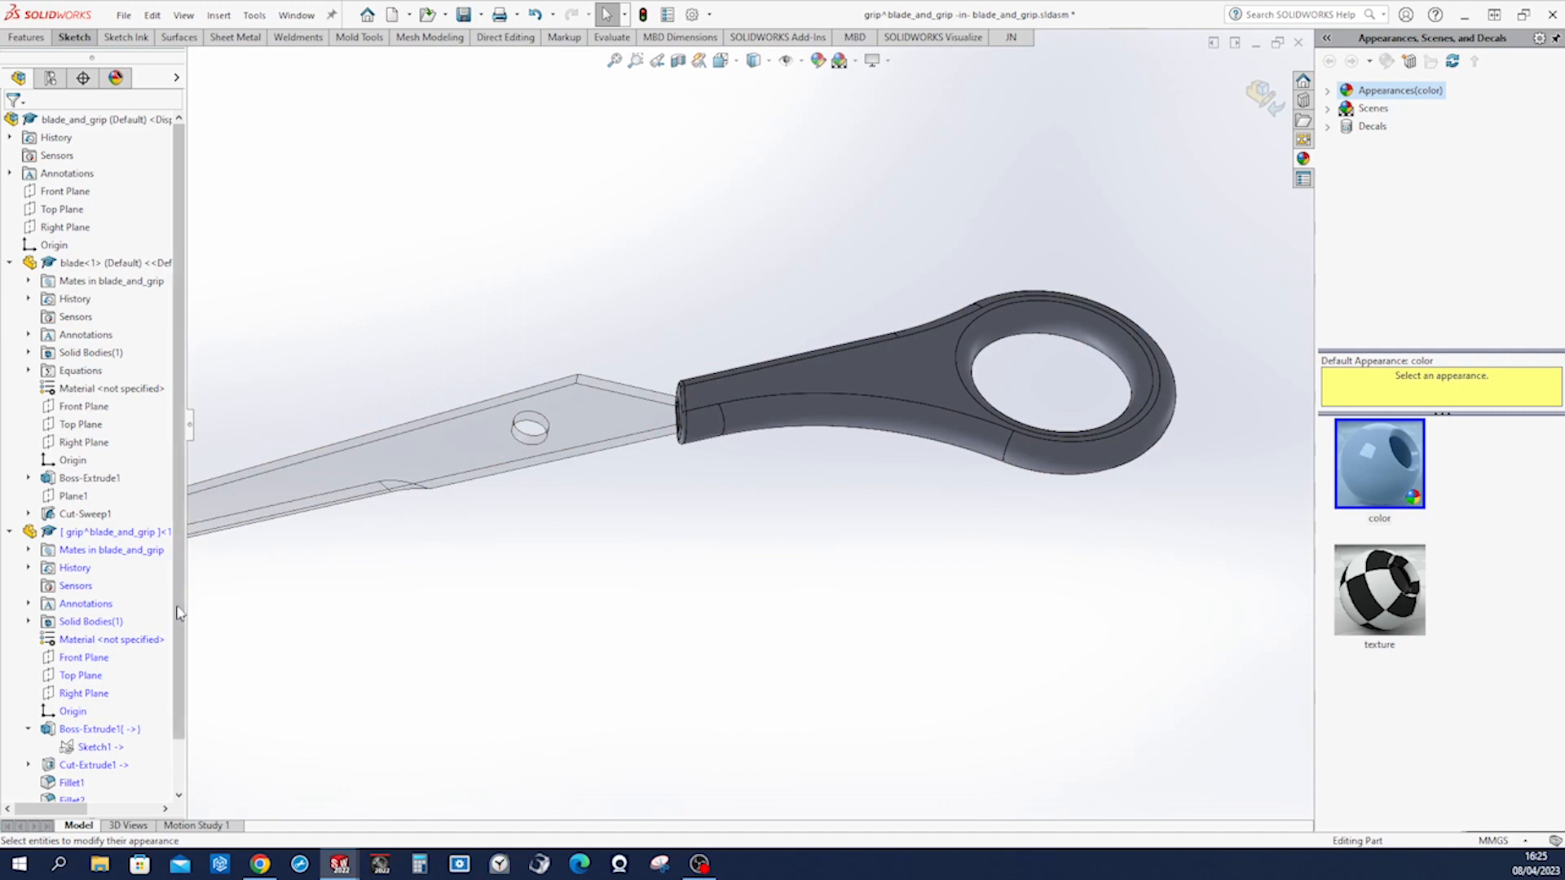
Colour the finger hole's full round fillet feature red (RGB 255, 0, 0).
scroll(184, 600, "down", 1)
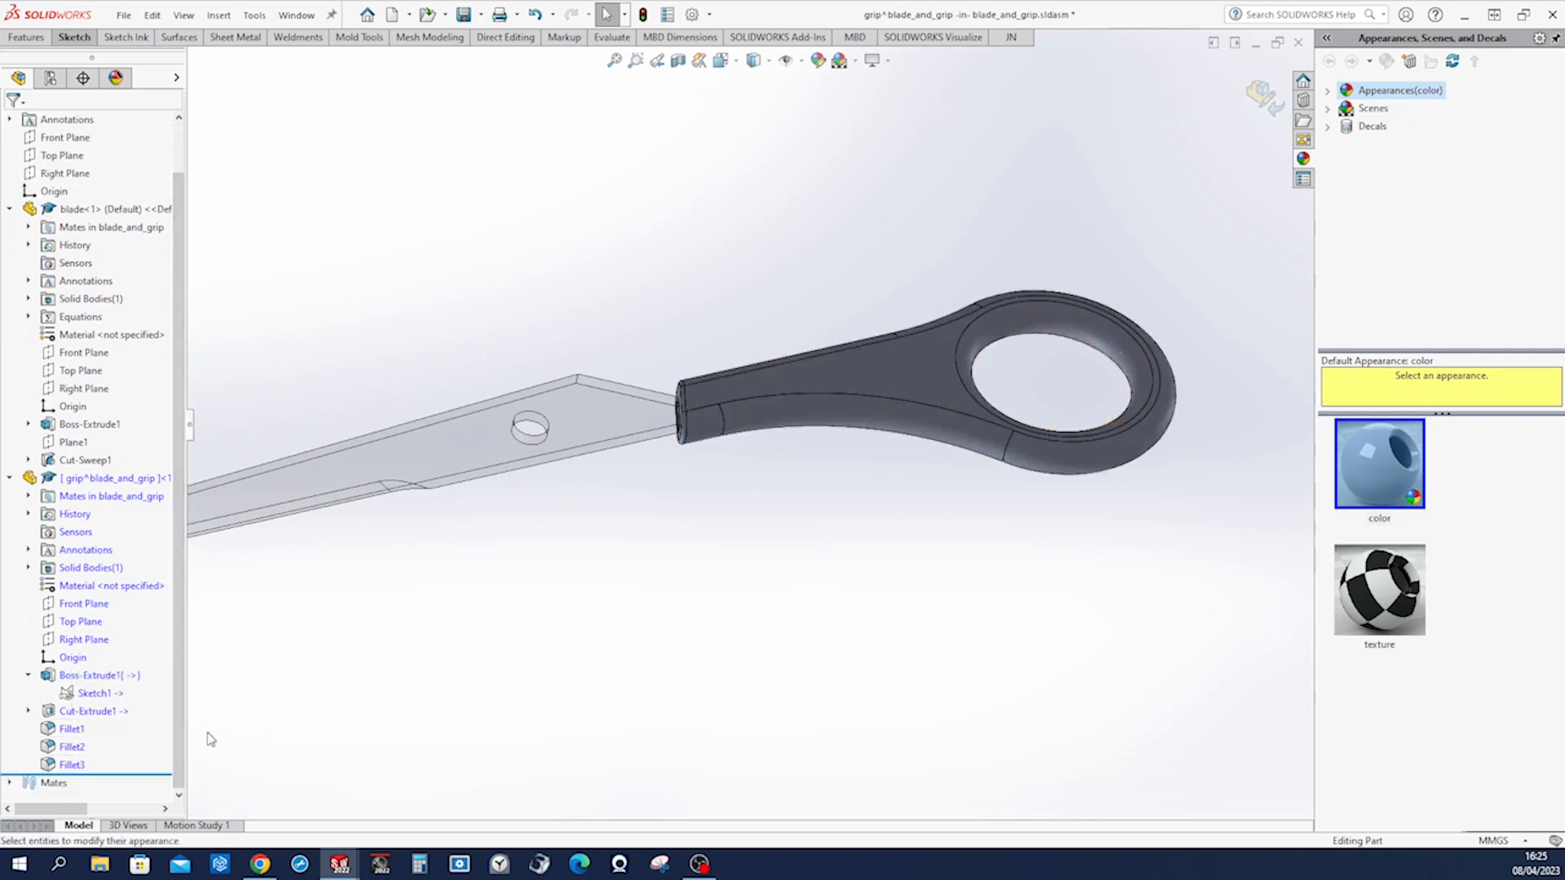
left_click(67, 747)
left_click(128, 726)
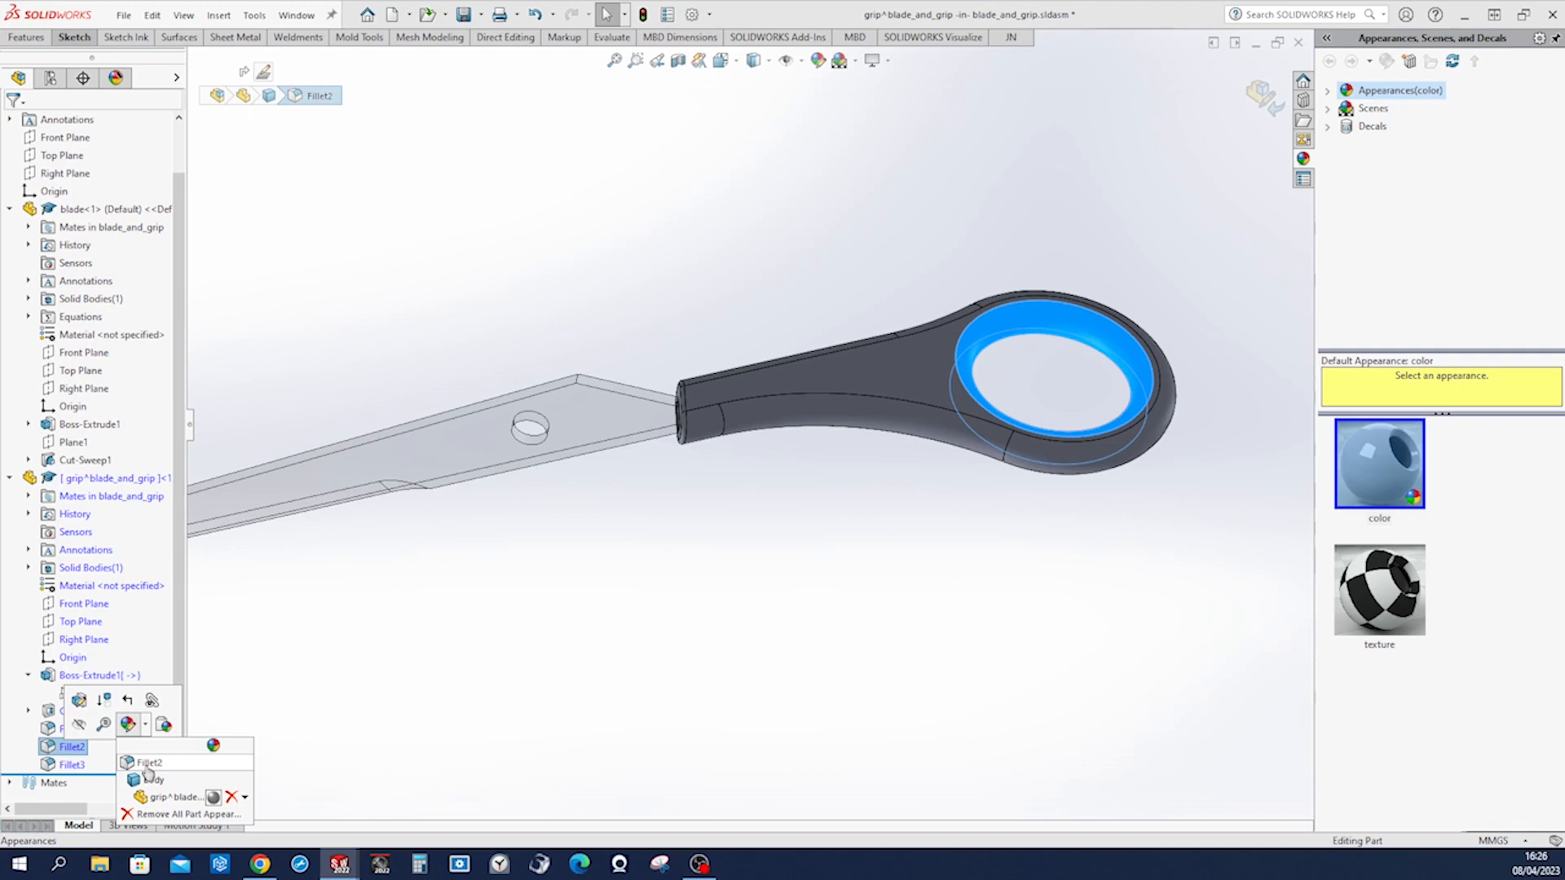
left_click(147, 763)
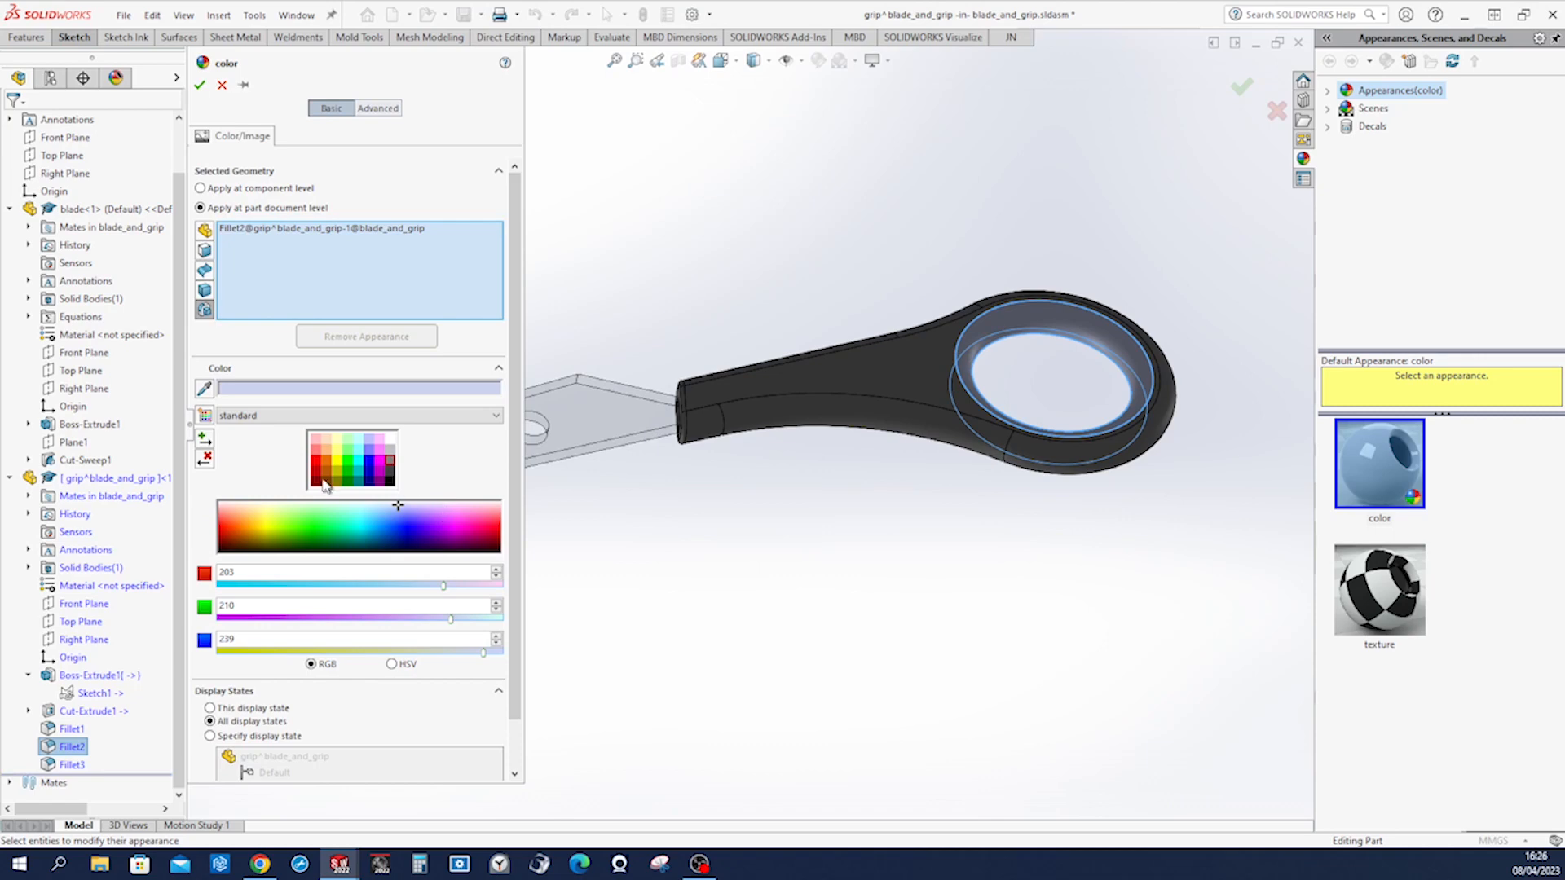
left_click(318, 465)
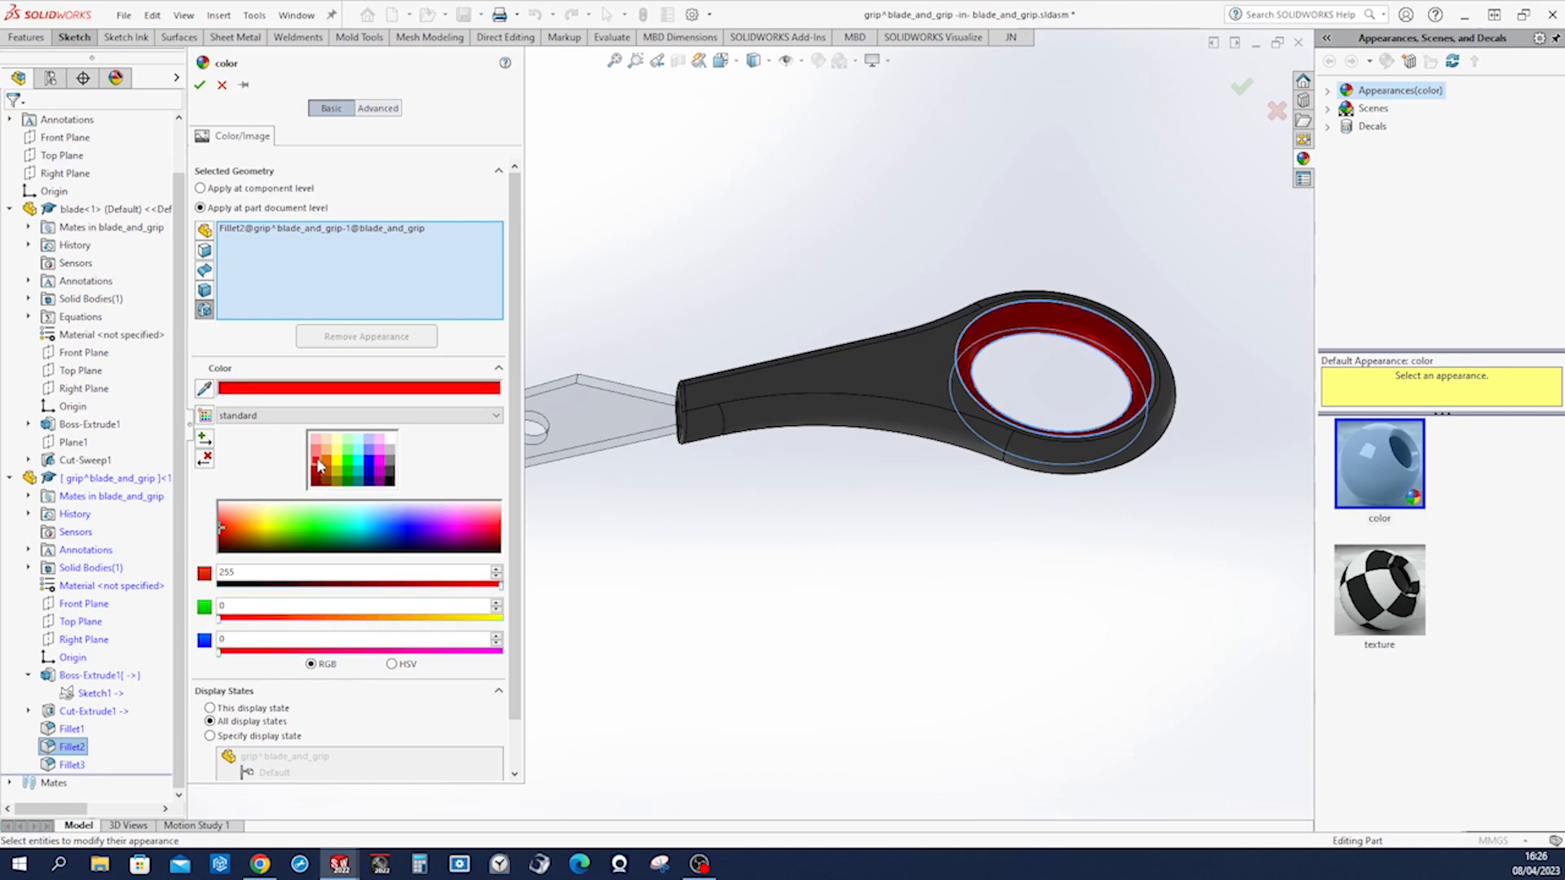
left_click(201, 85)
Finish editing the grip in the assembly, save the assembly, and collapse the blade component's feature list.
mouse_move(585, 177)
middle_mouse_down()
mouse_move(683, 237)
mouse_move(782, 250)
mouse_move(1248, 99)
middle_mouse_up()
left_click(1259, 94)
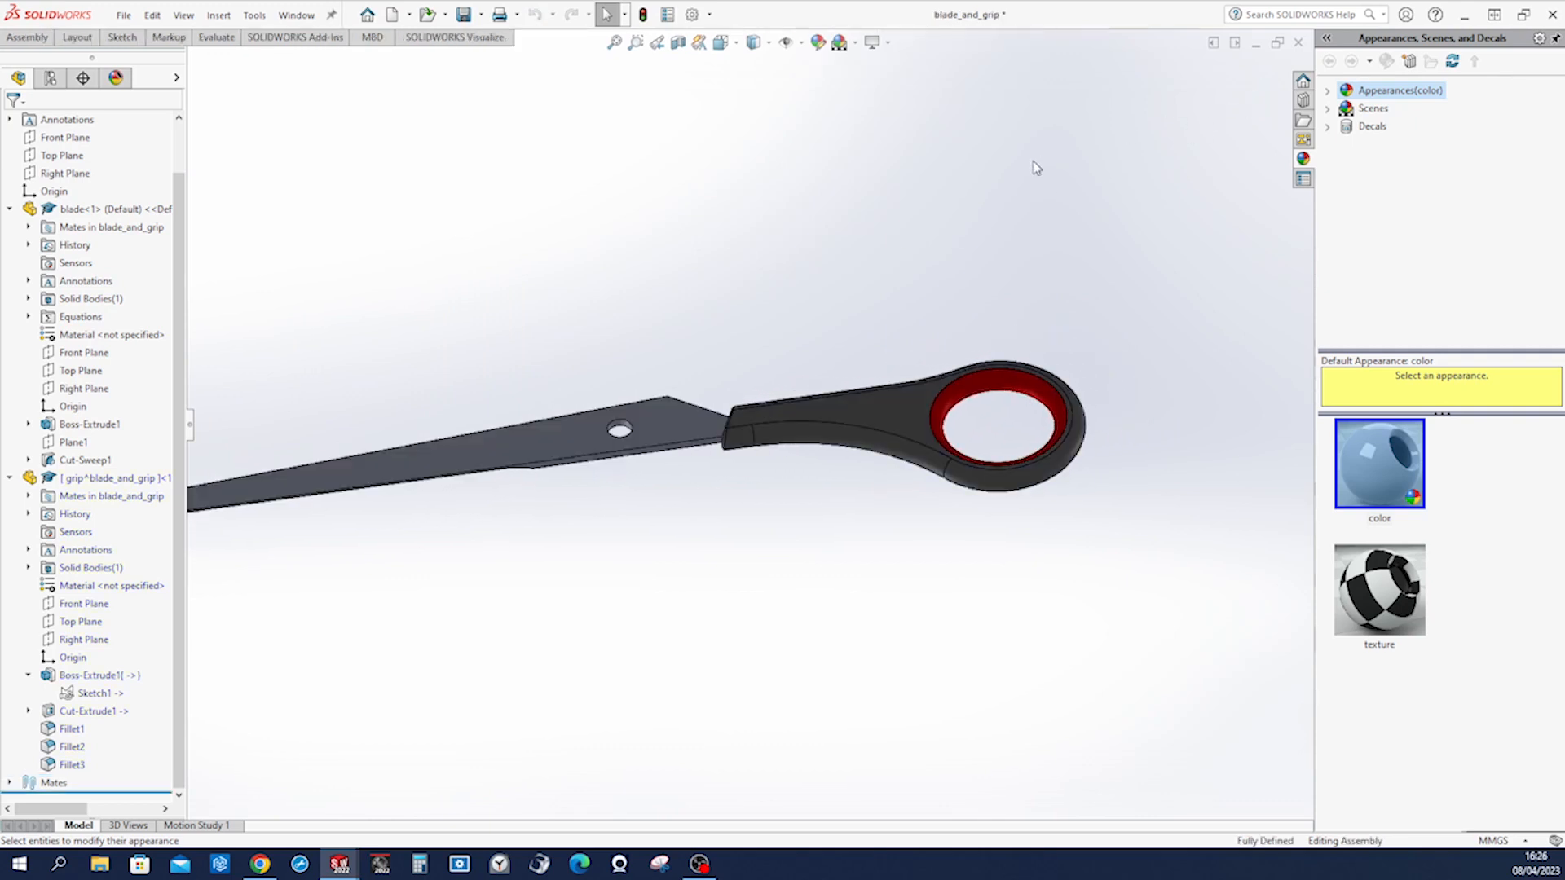
key("ctrl+s")
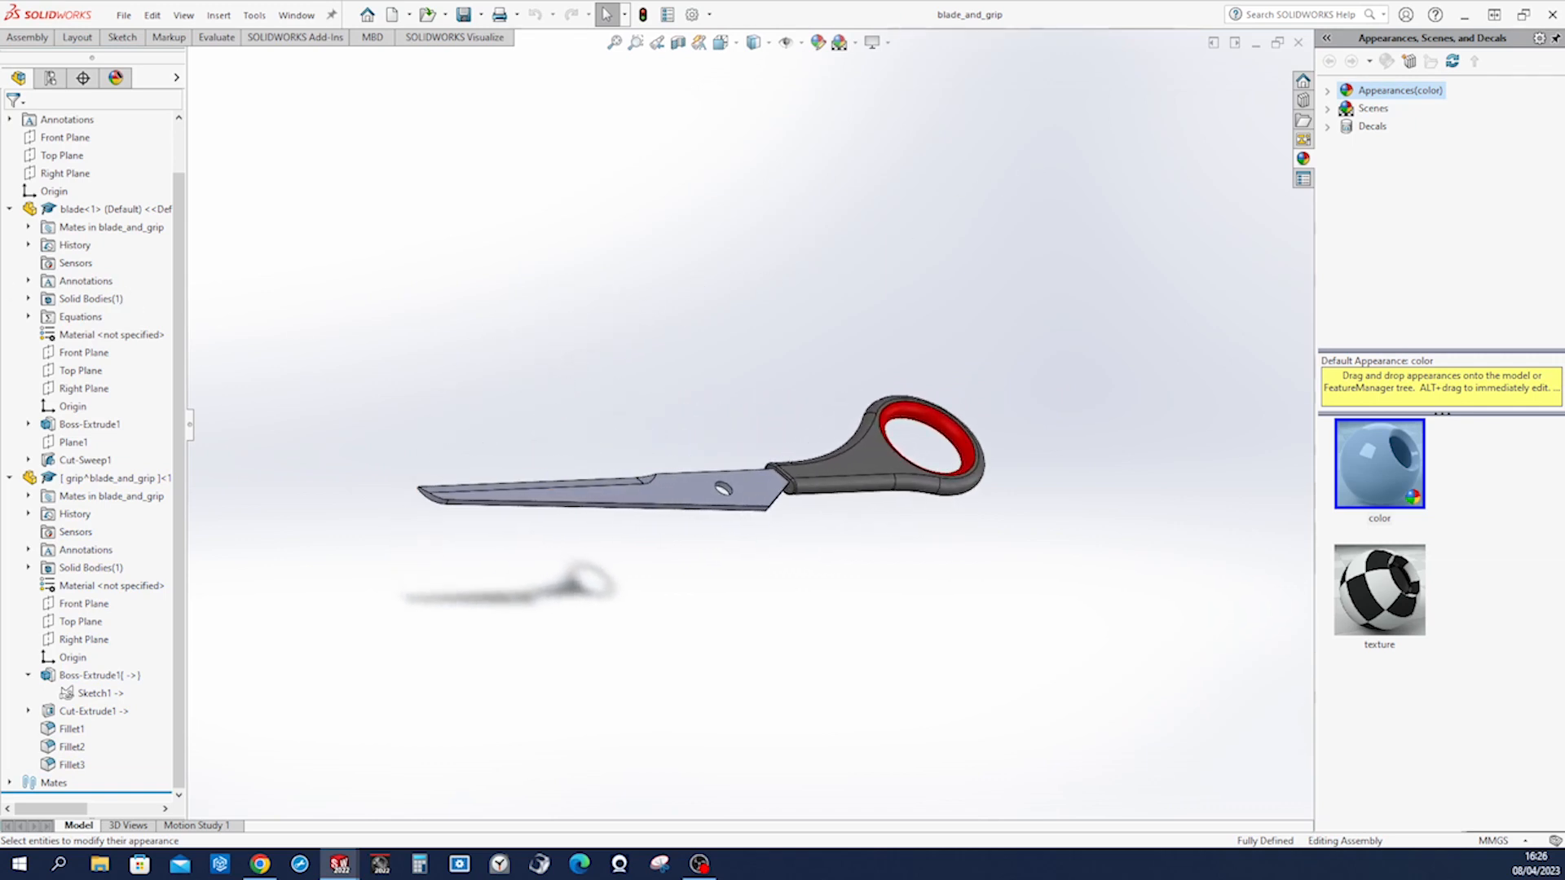
left_click(10, 210)
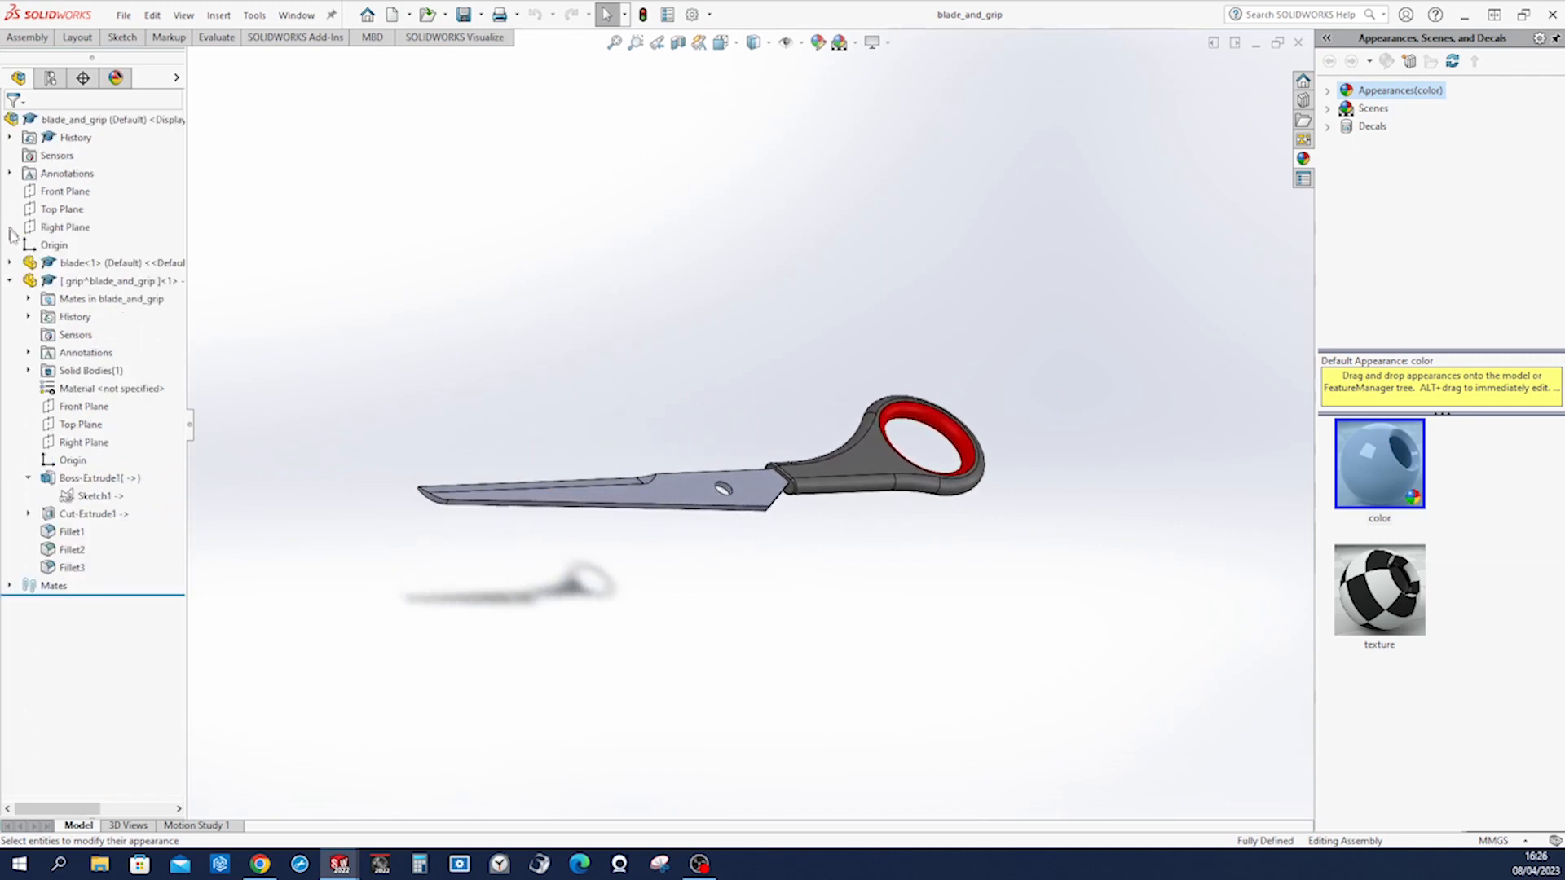
Create a new assembly from the Assembly template and place the blade_and_grip subassembly fixed at its origin.
left_click(10, 282)
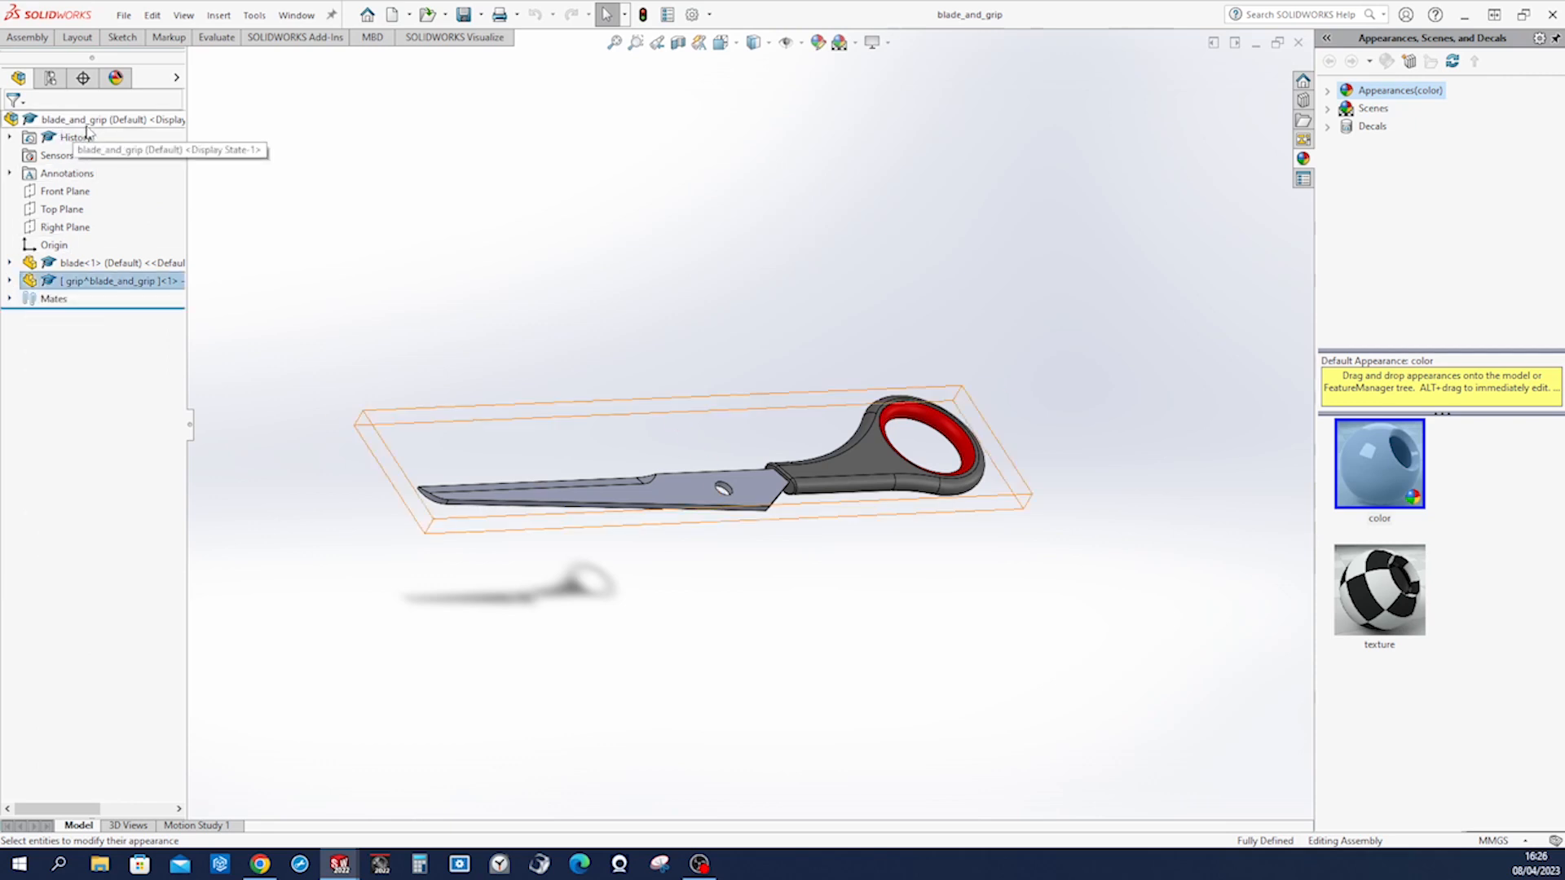
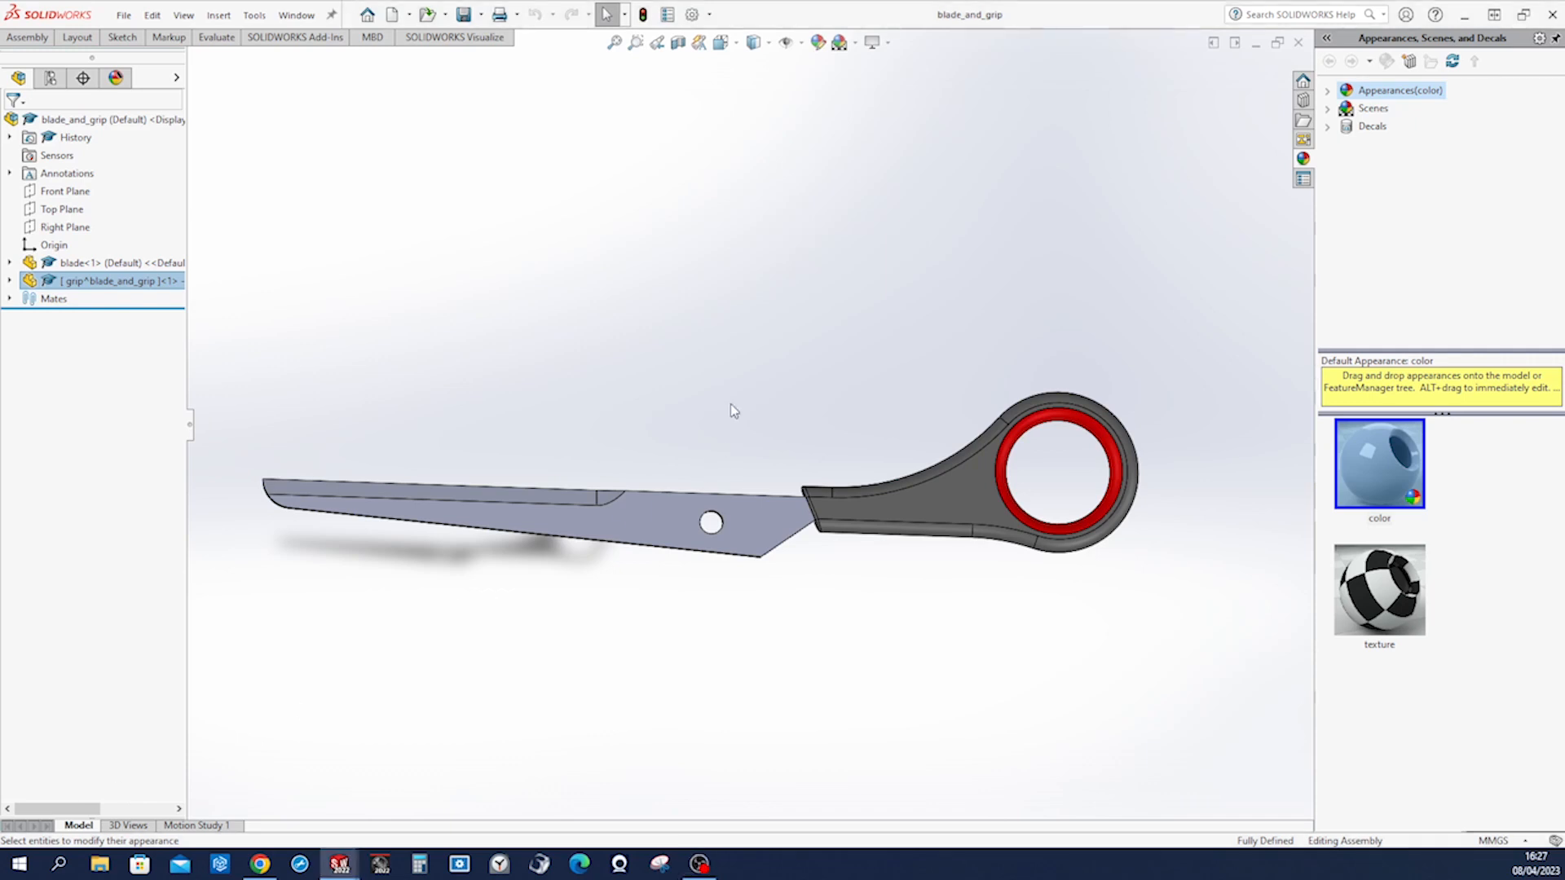
key("s")
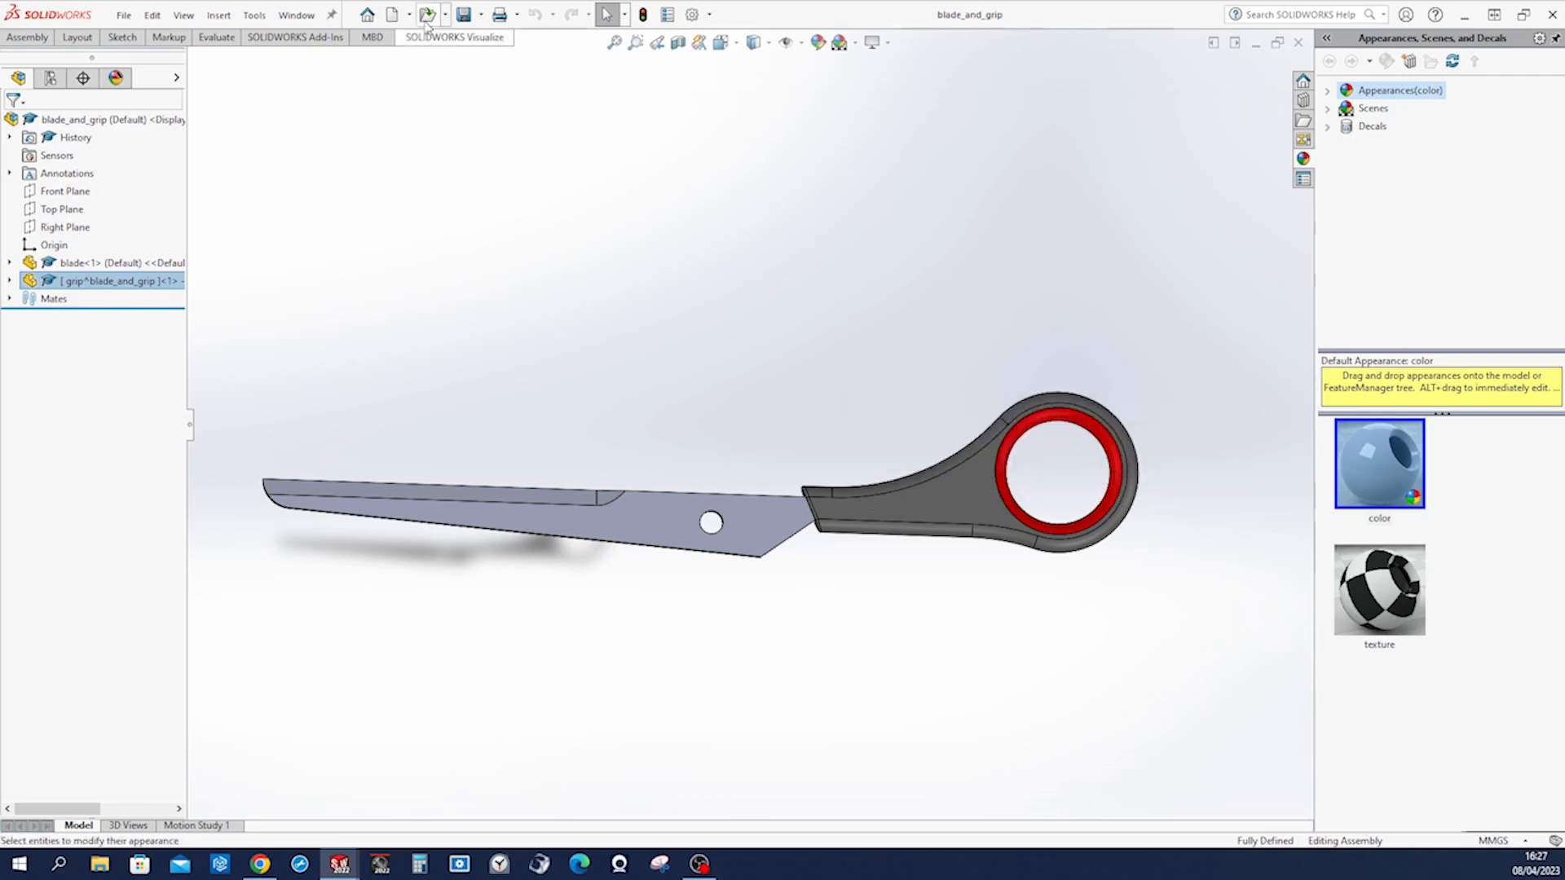
left_click(394, 15)
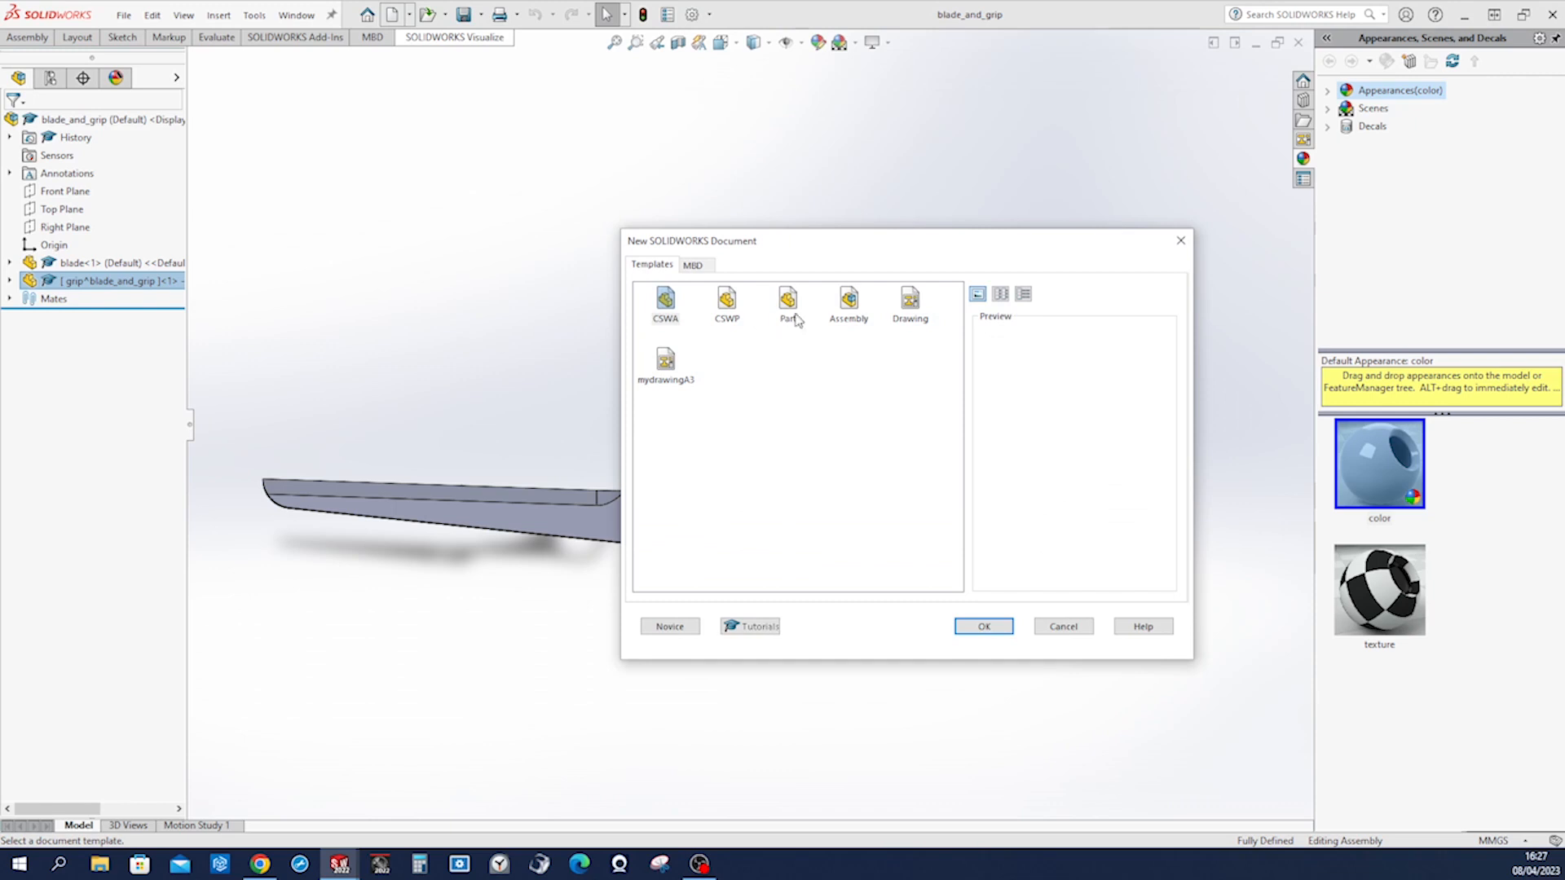
left_click(848, 301)
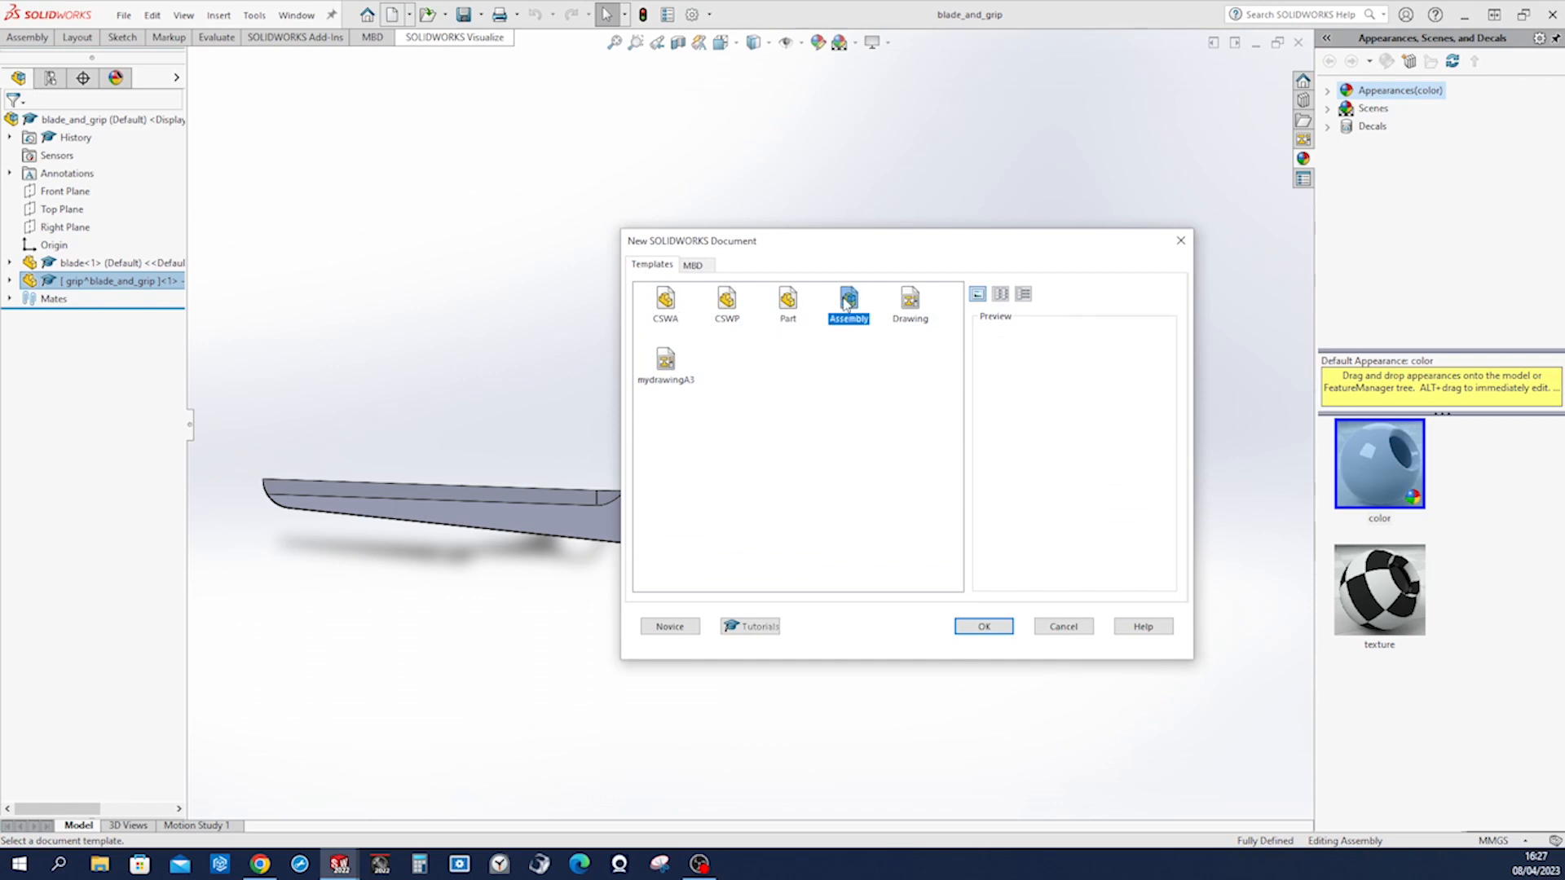
left_click(970, 625)
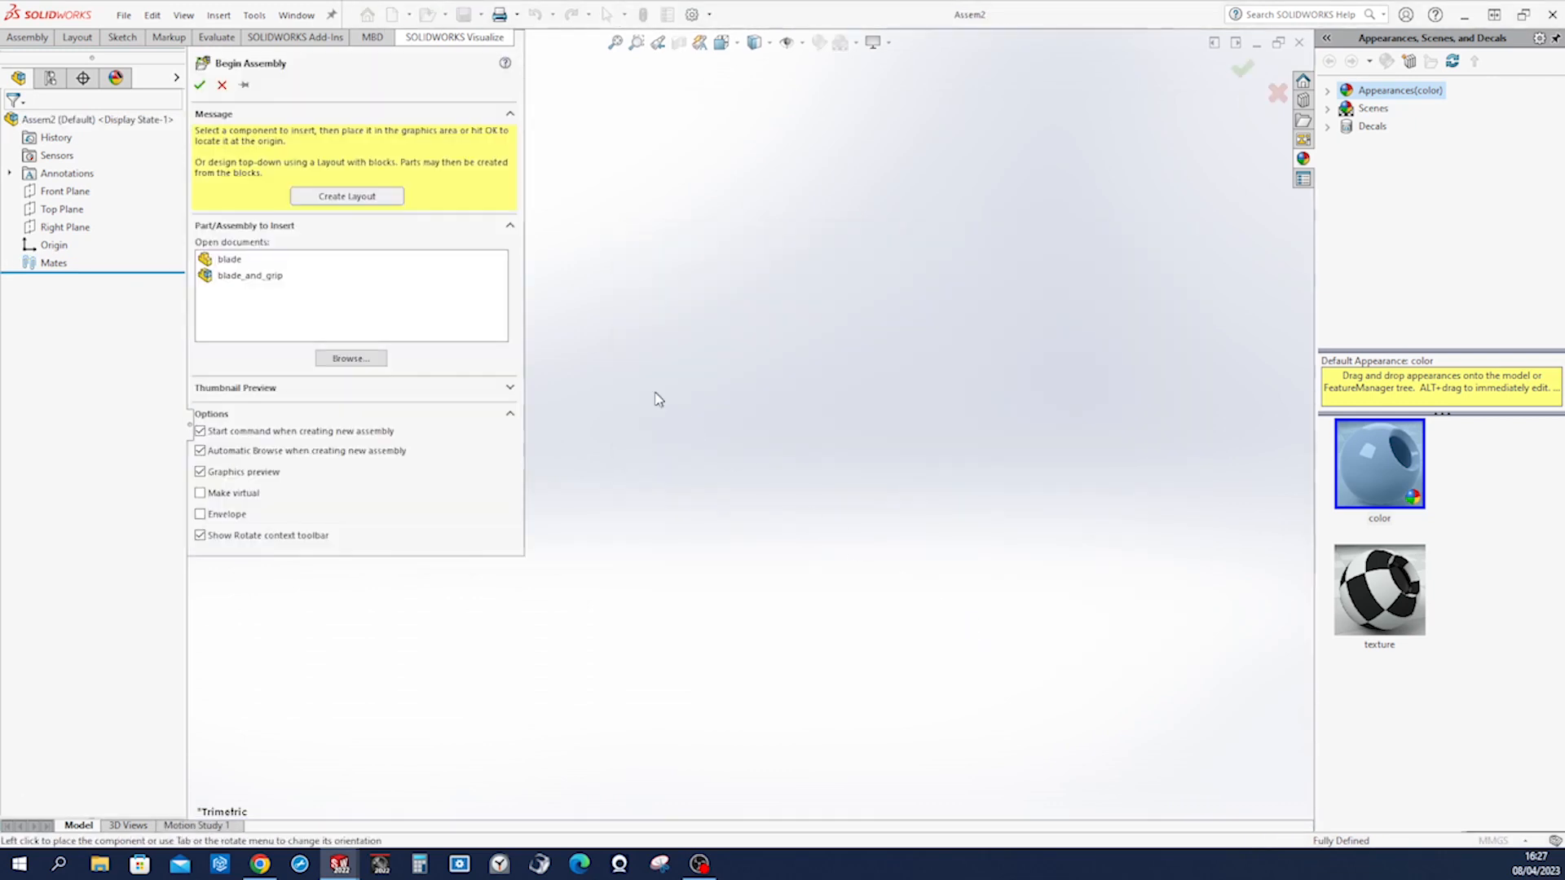
left_click(243, 277)
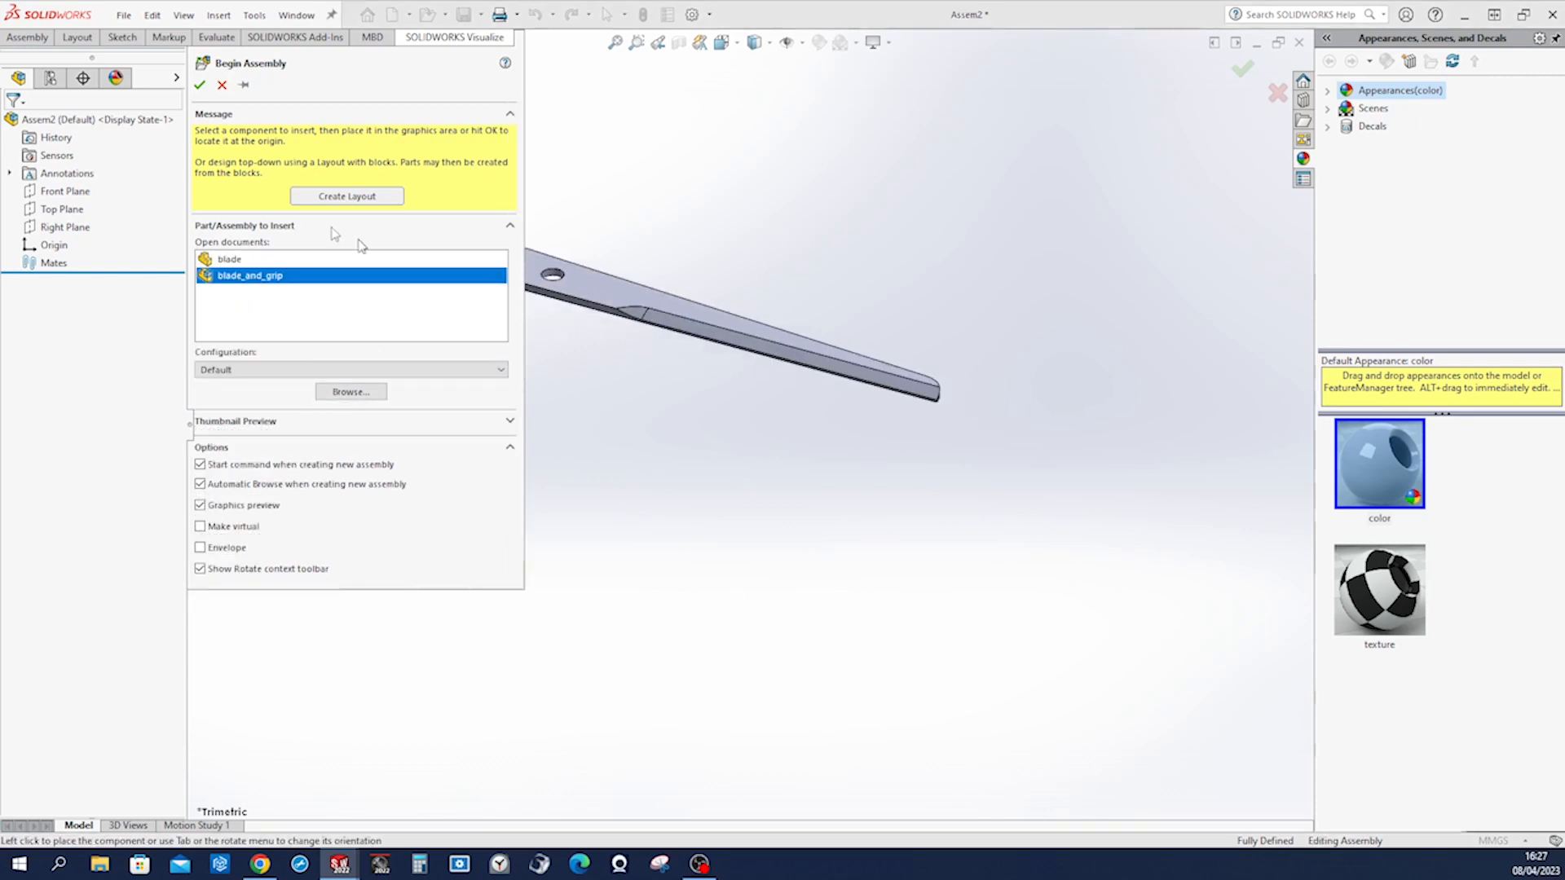
left_click(201, 87)
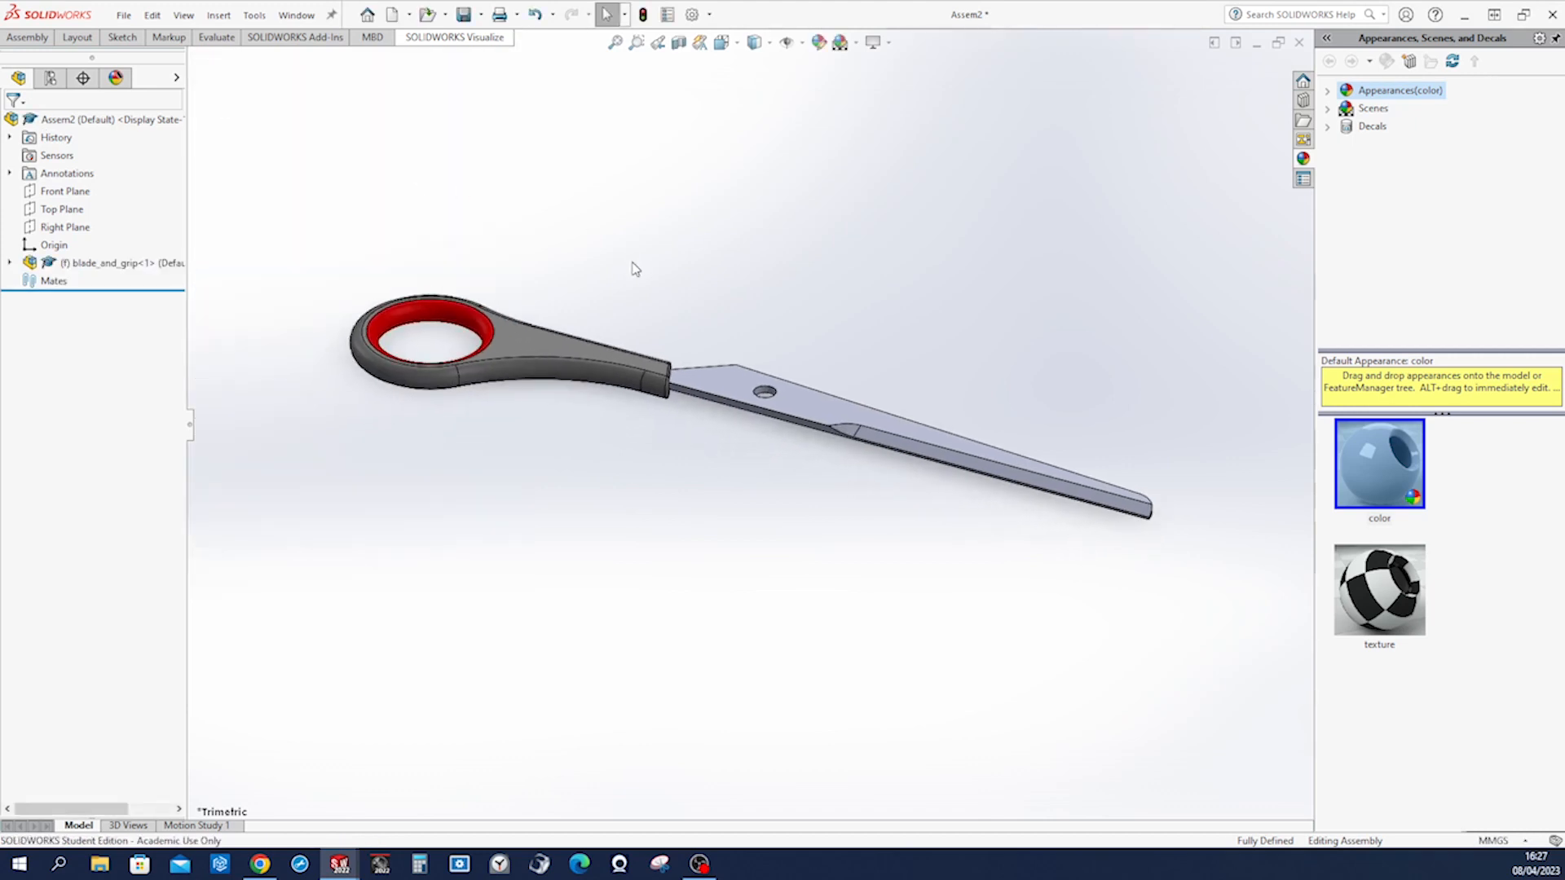
Save the new assembly as pair_of_scissors in the scissors2 folder.
key("ctrl+s")
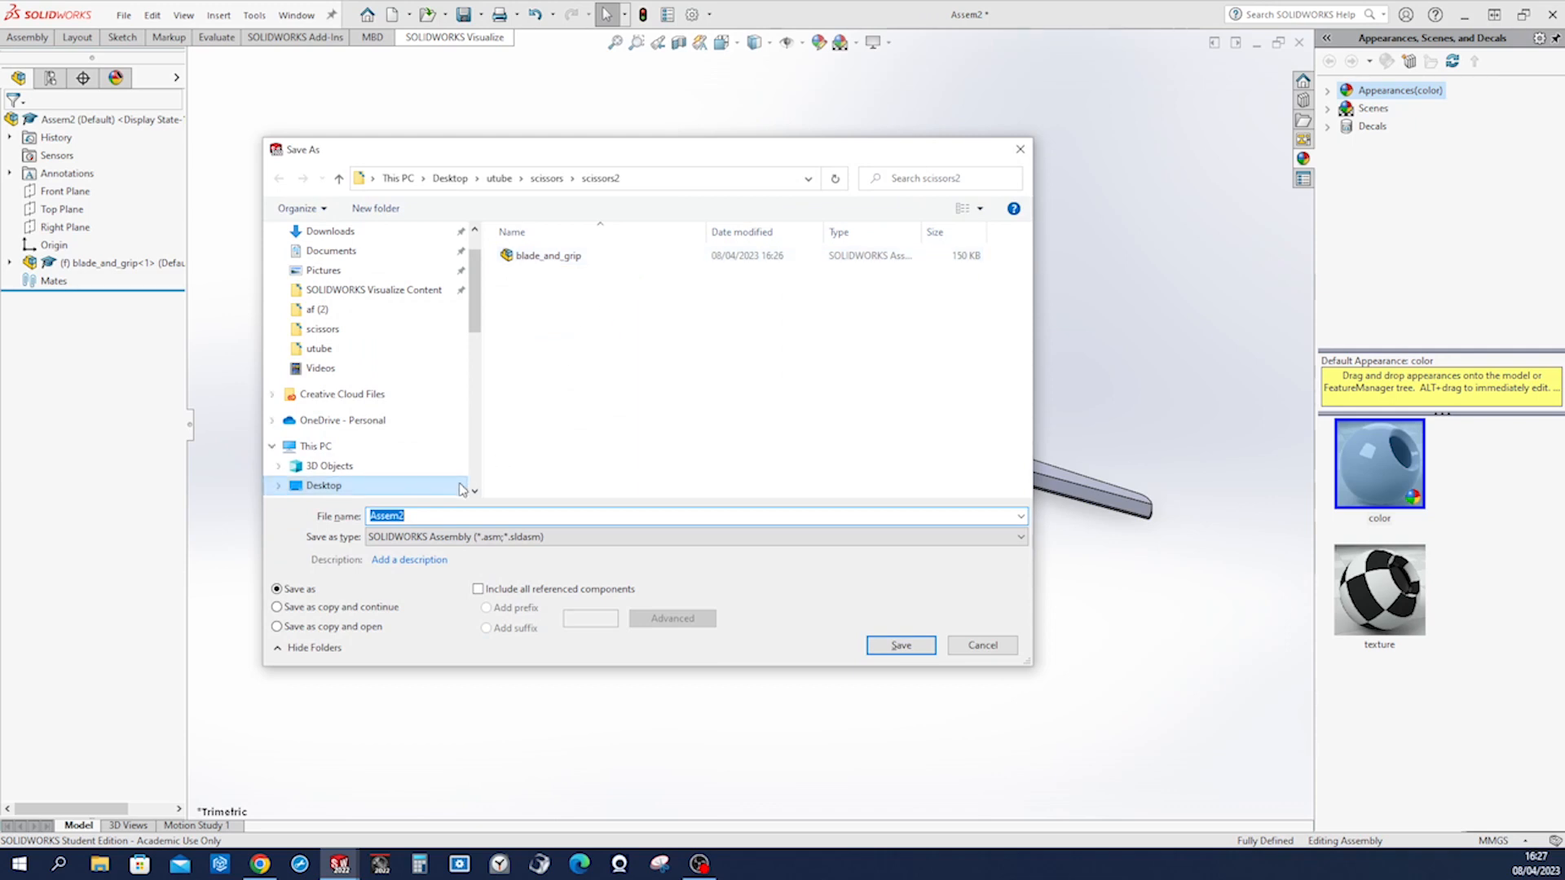
type("pair_of_scissors")
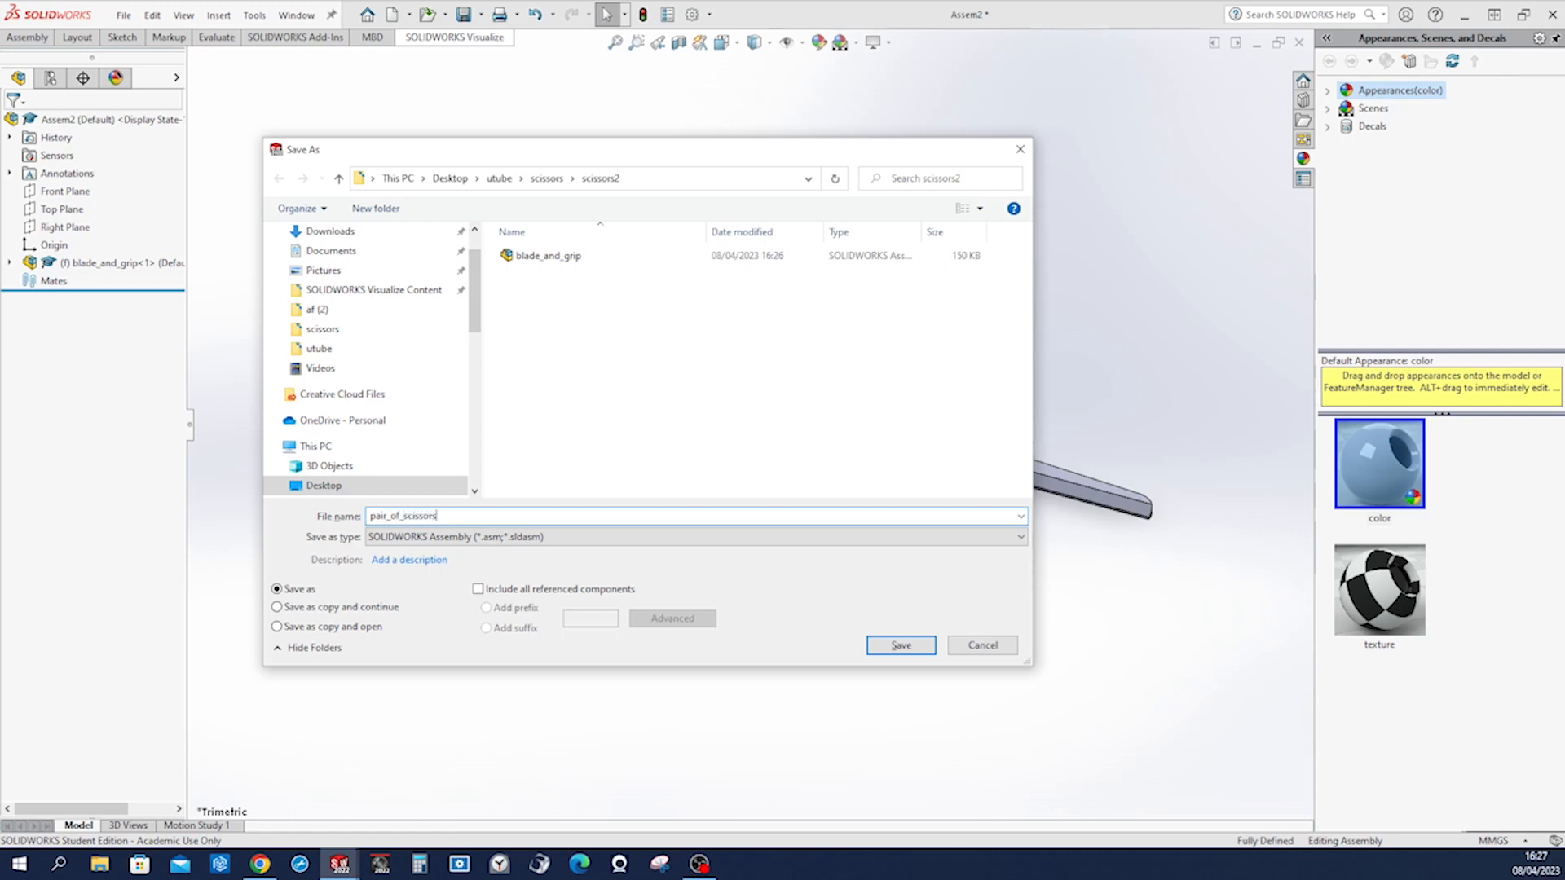
key("Return")
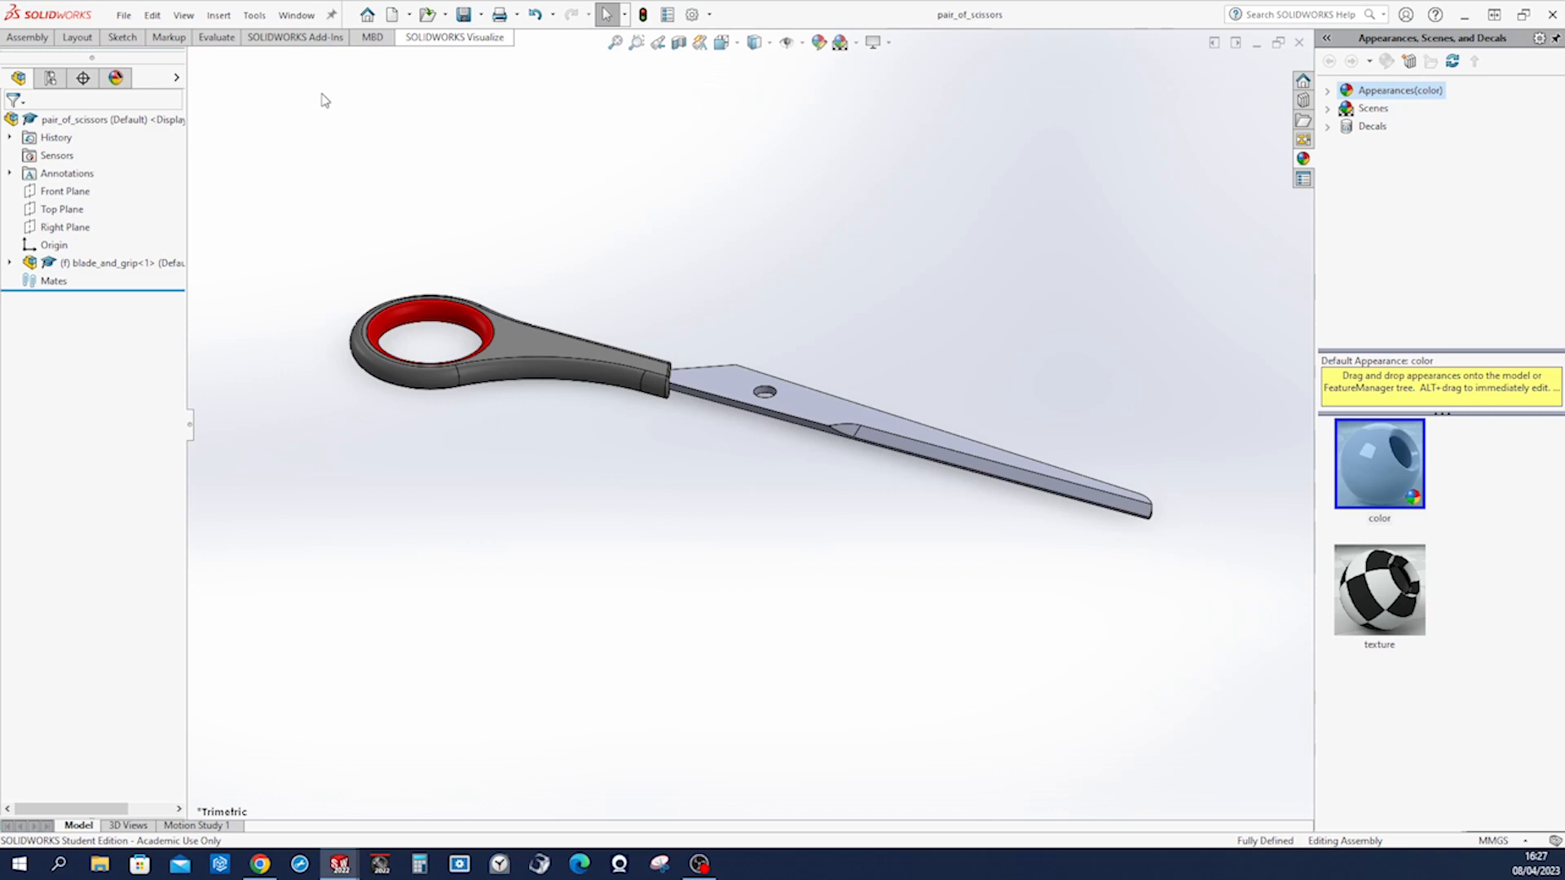
Insert a second blade_and_grip subassembly and place it freely behind the first one.
key("s")
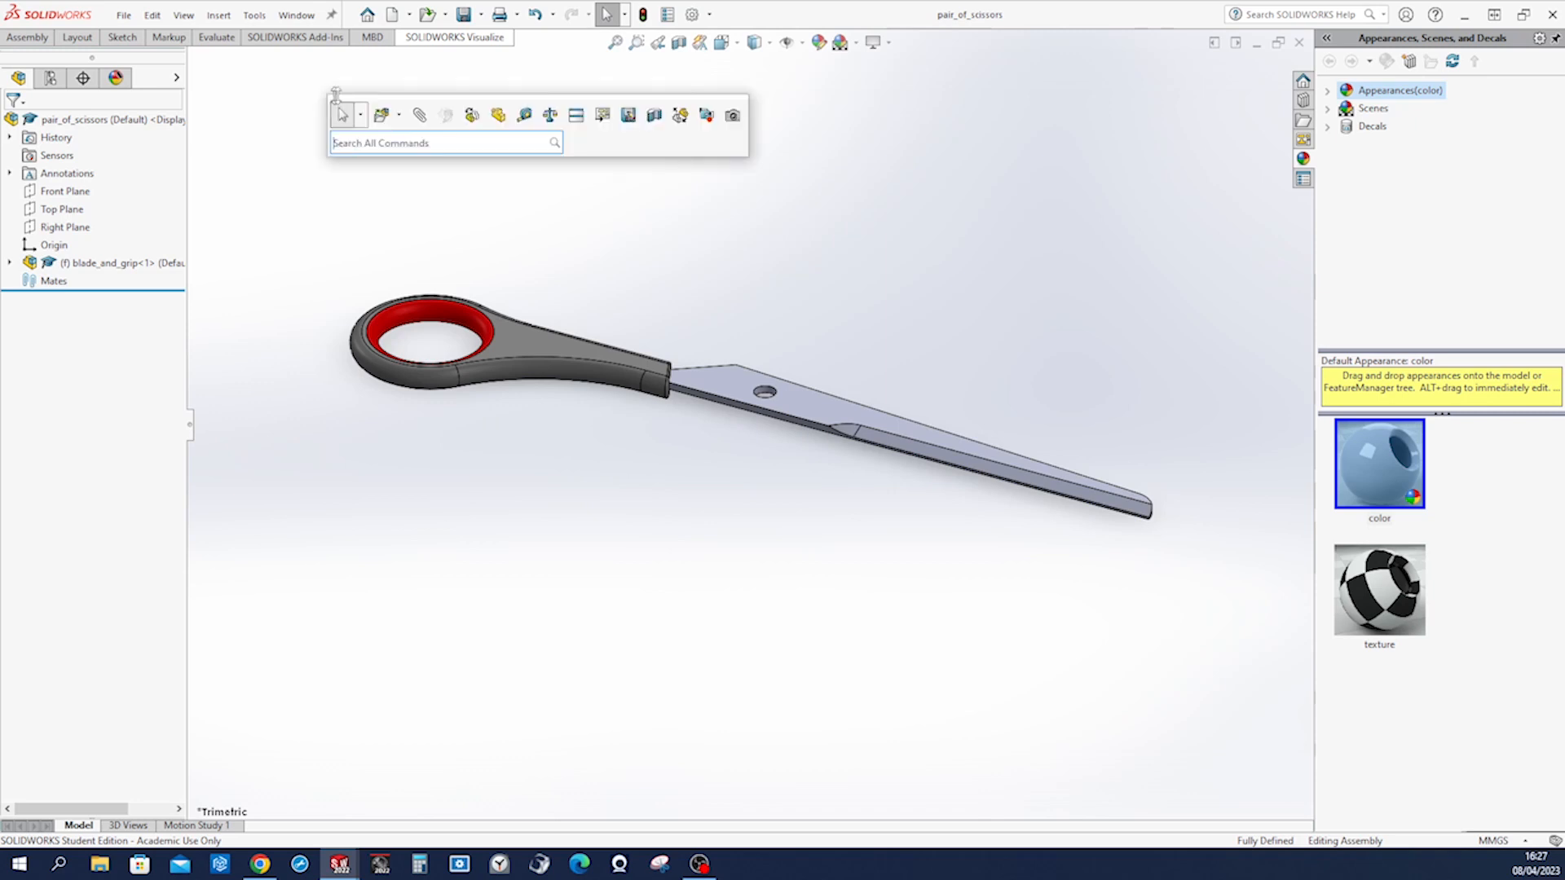
left_click(381, 115)
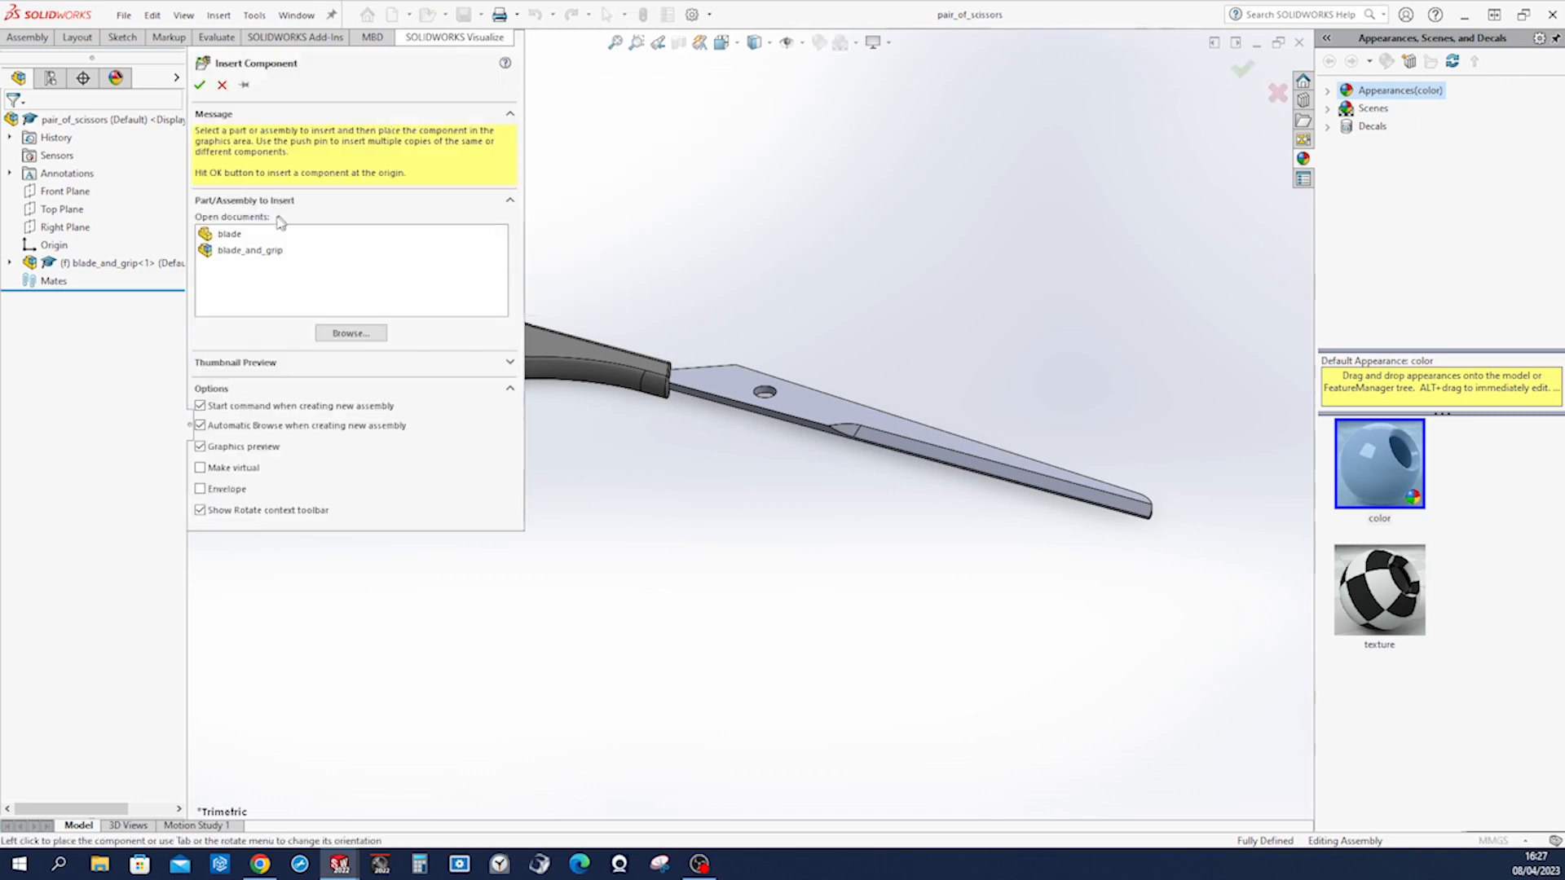
left_click(248, 255)
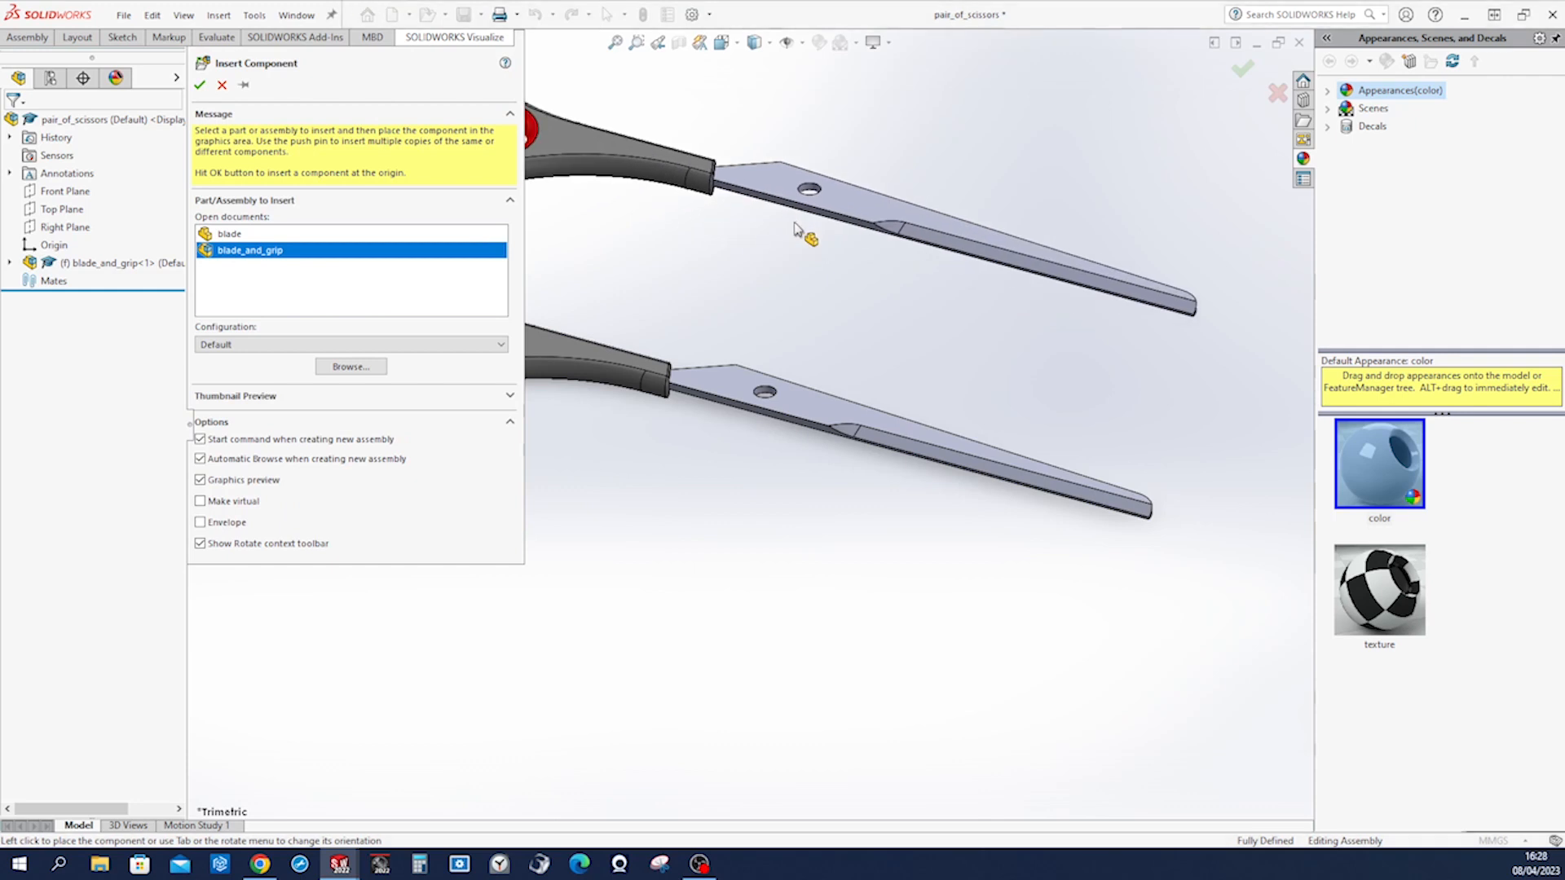
left_click(797, 229)
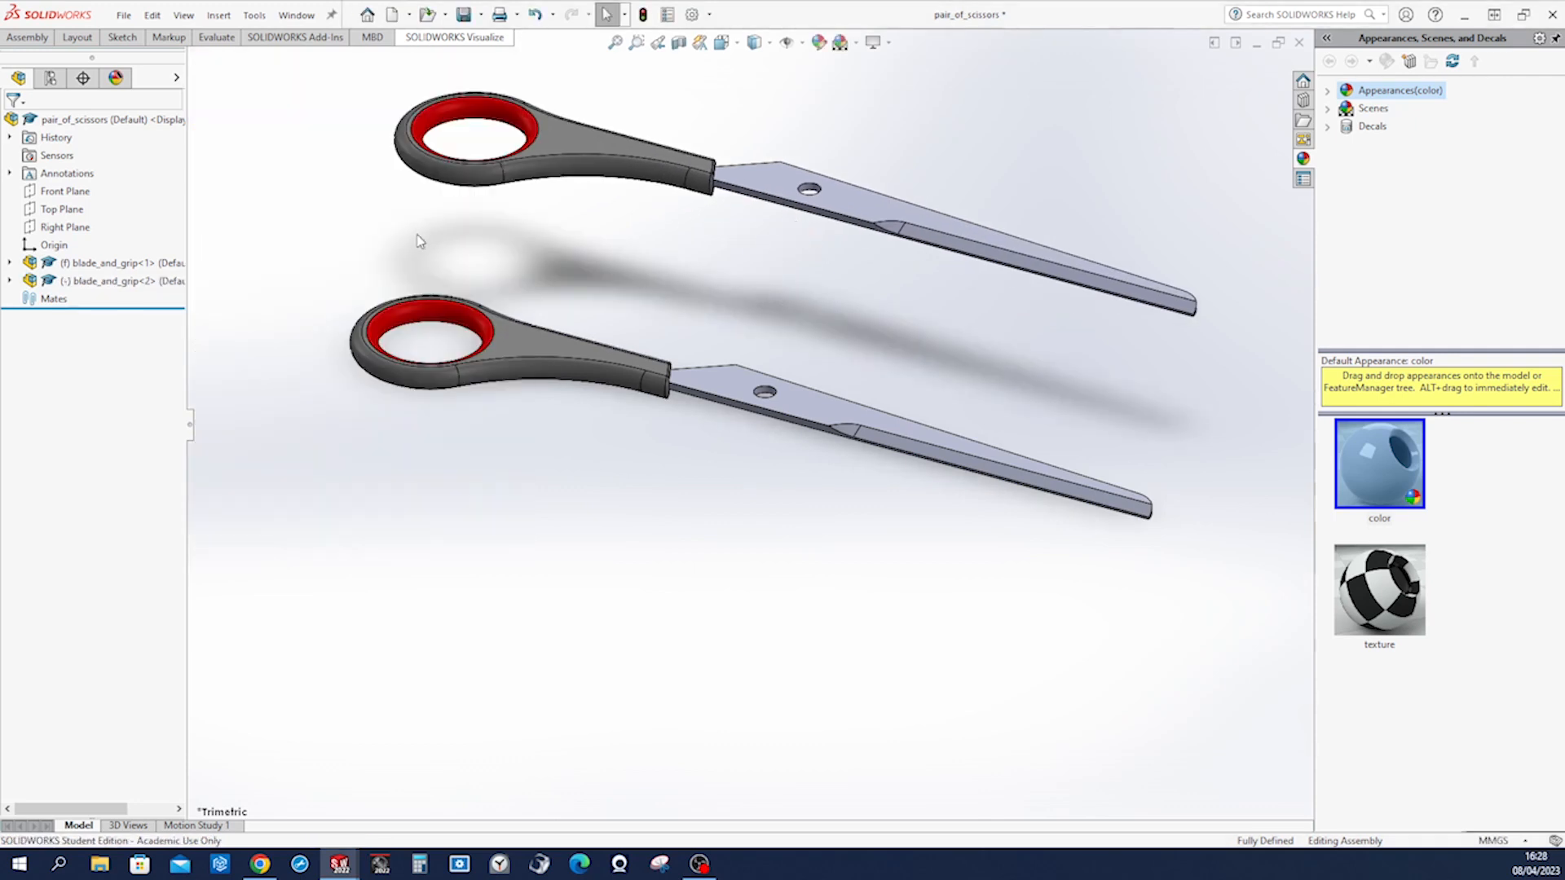
middle_click_drag(418, 235, 422, 236)
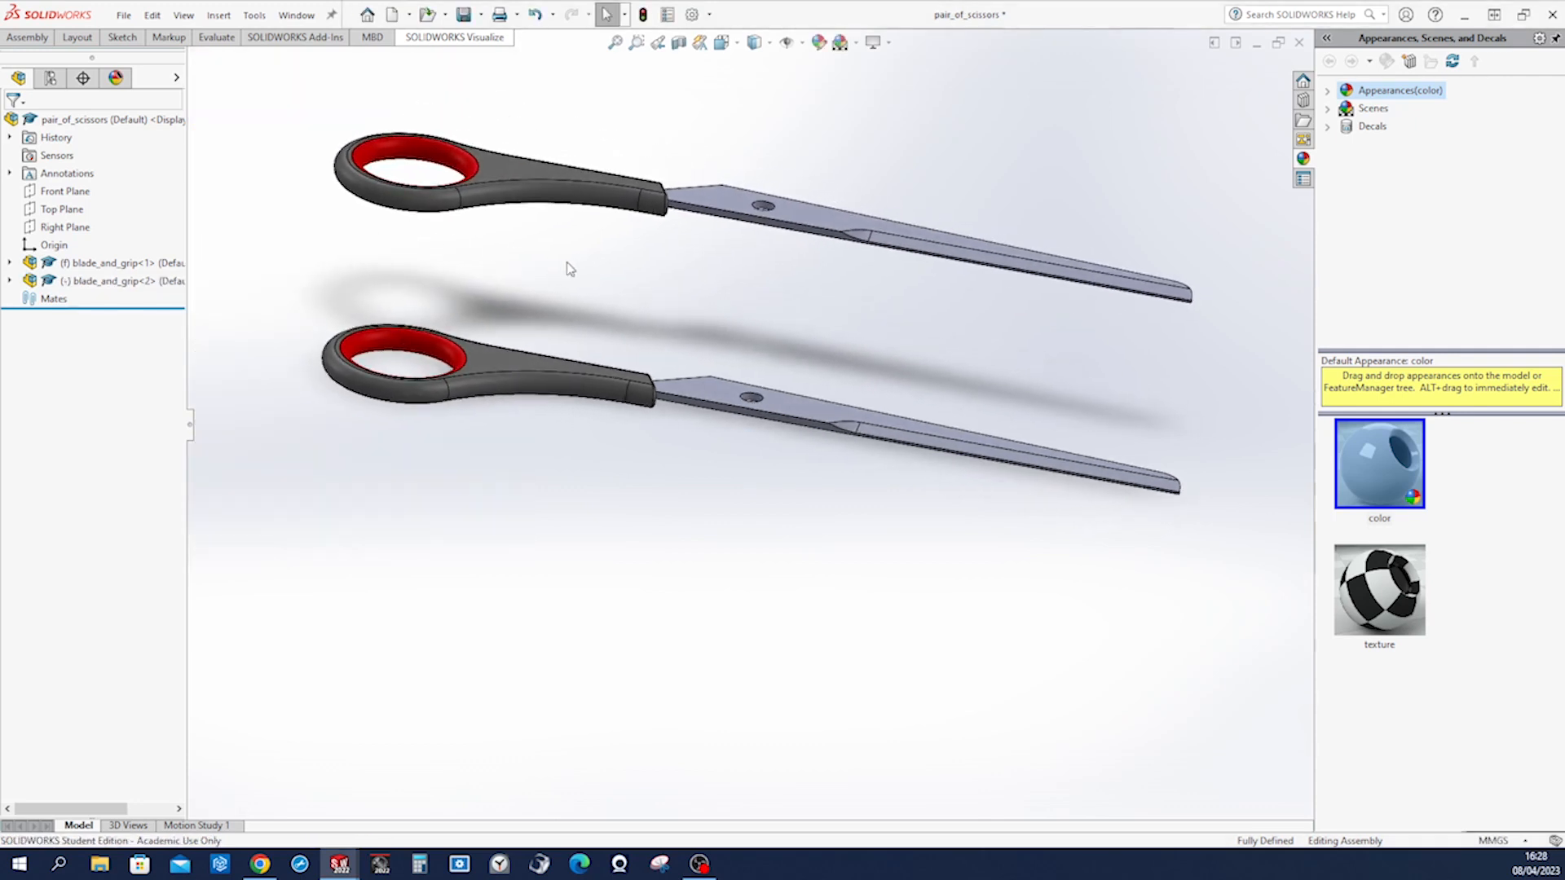
middle_click_drag(569, 269, 530, 269)
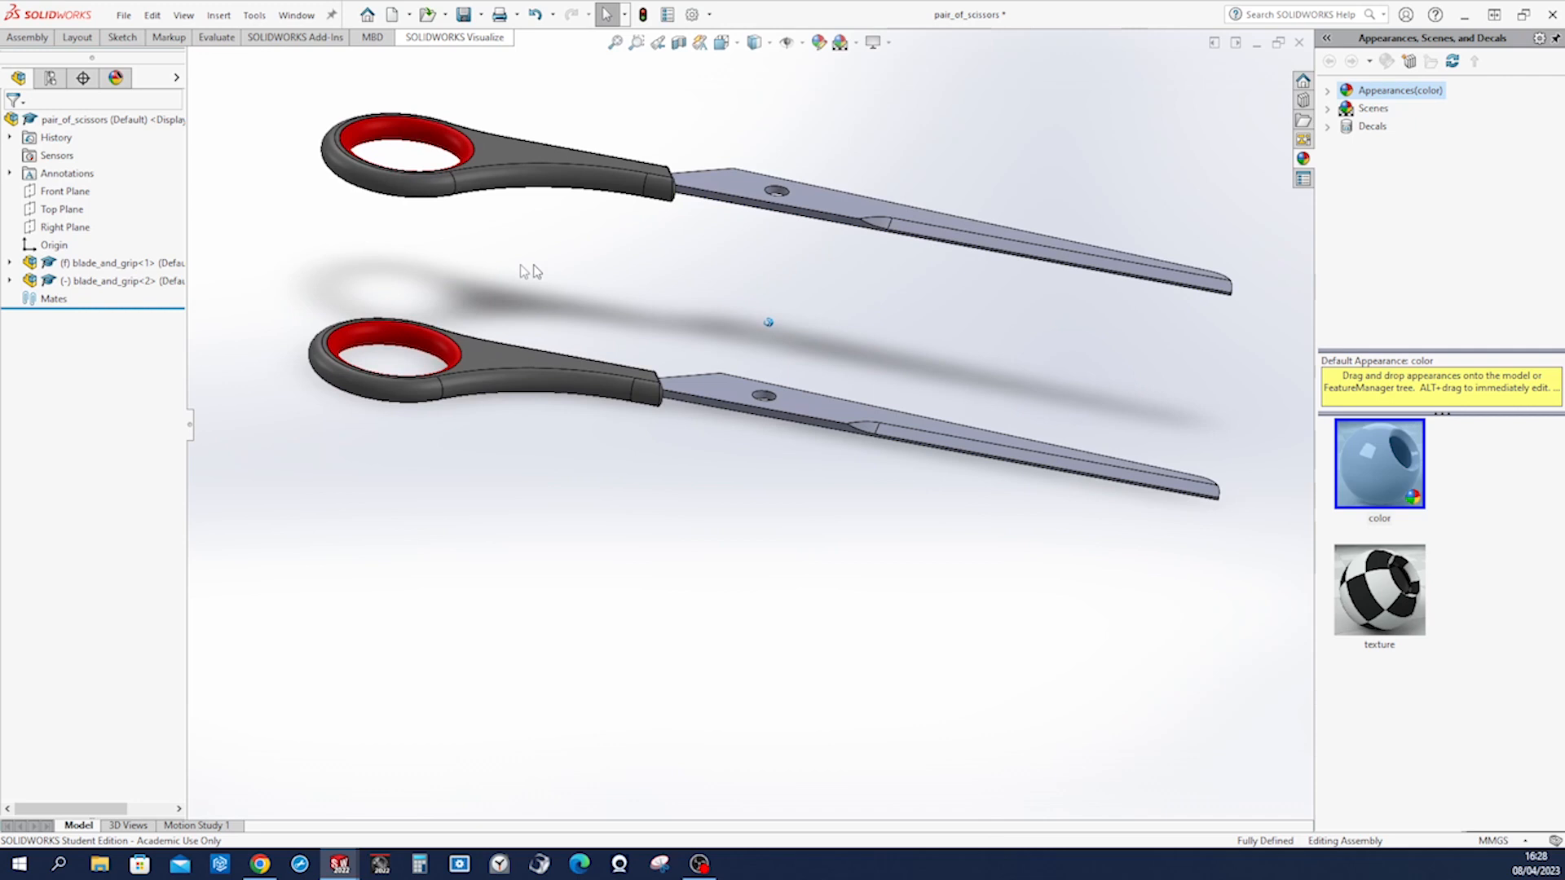
right_click(96, 267)
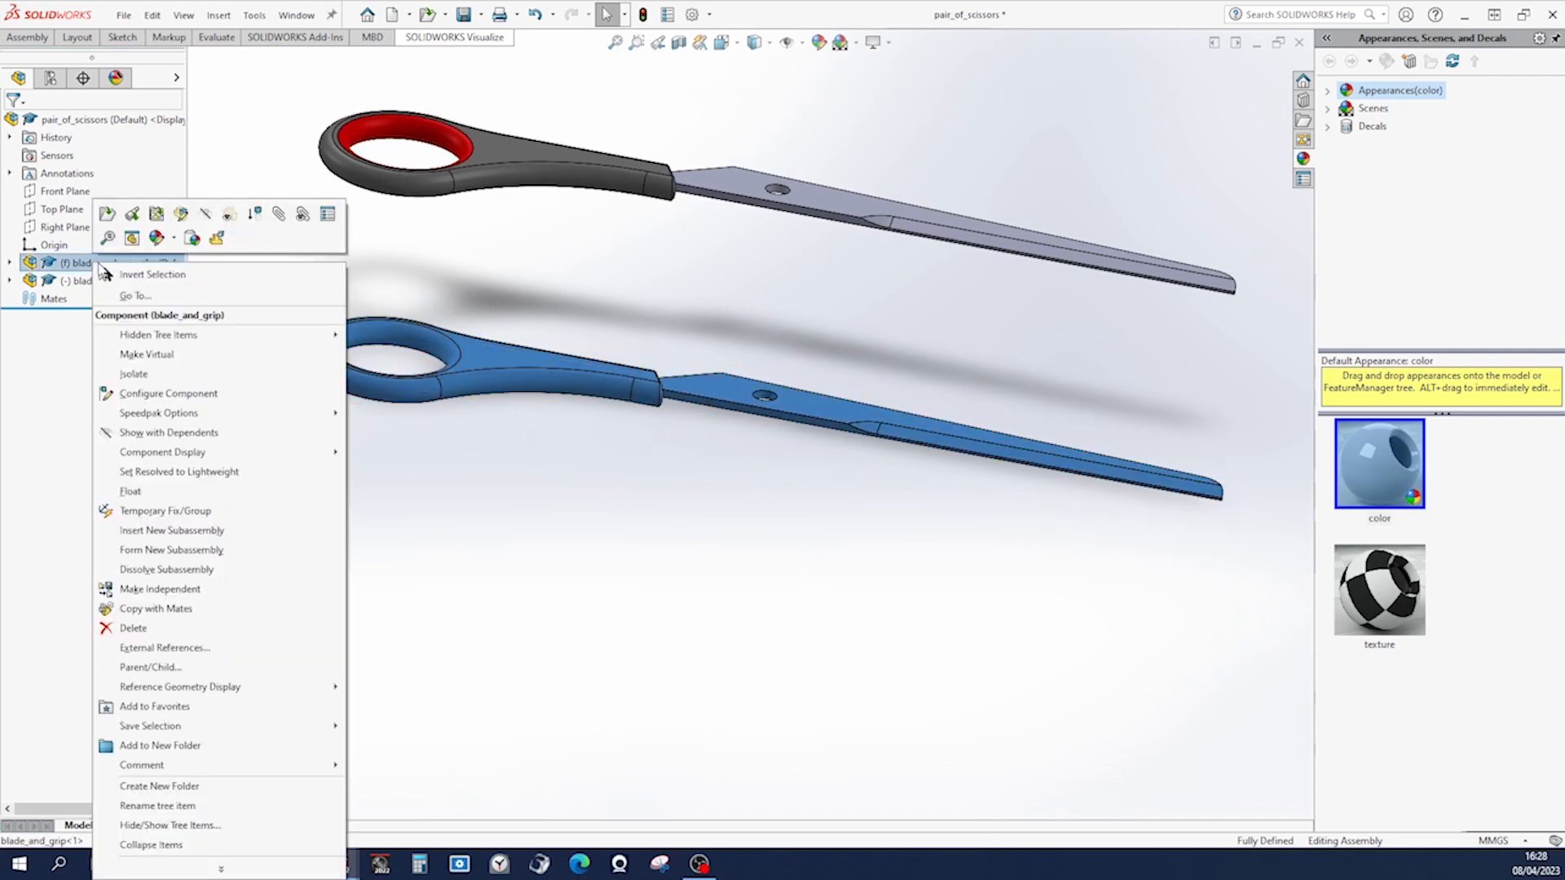
left_click(624, 287)
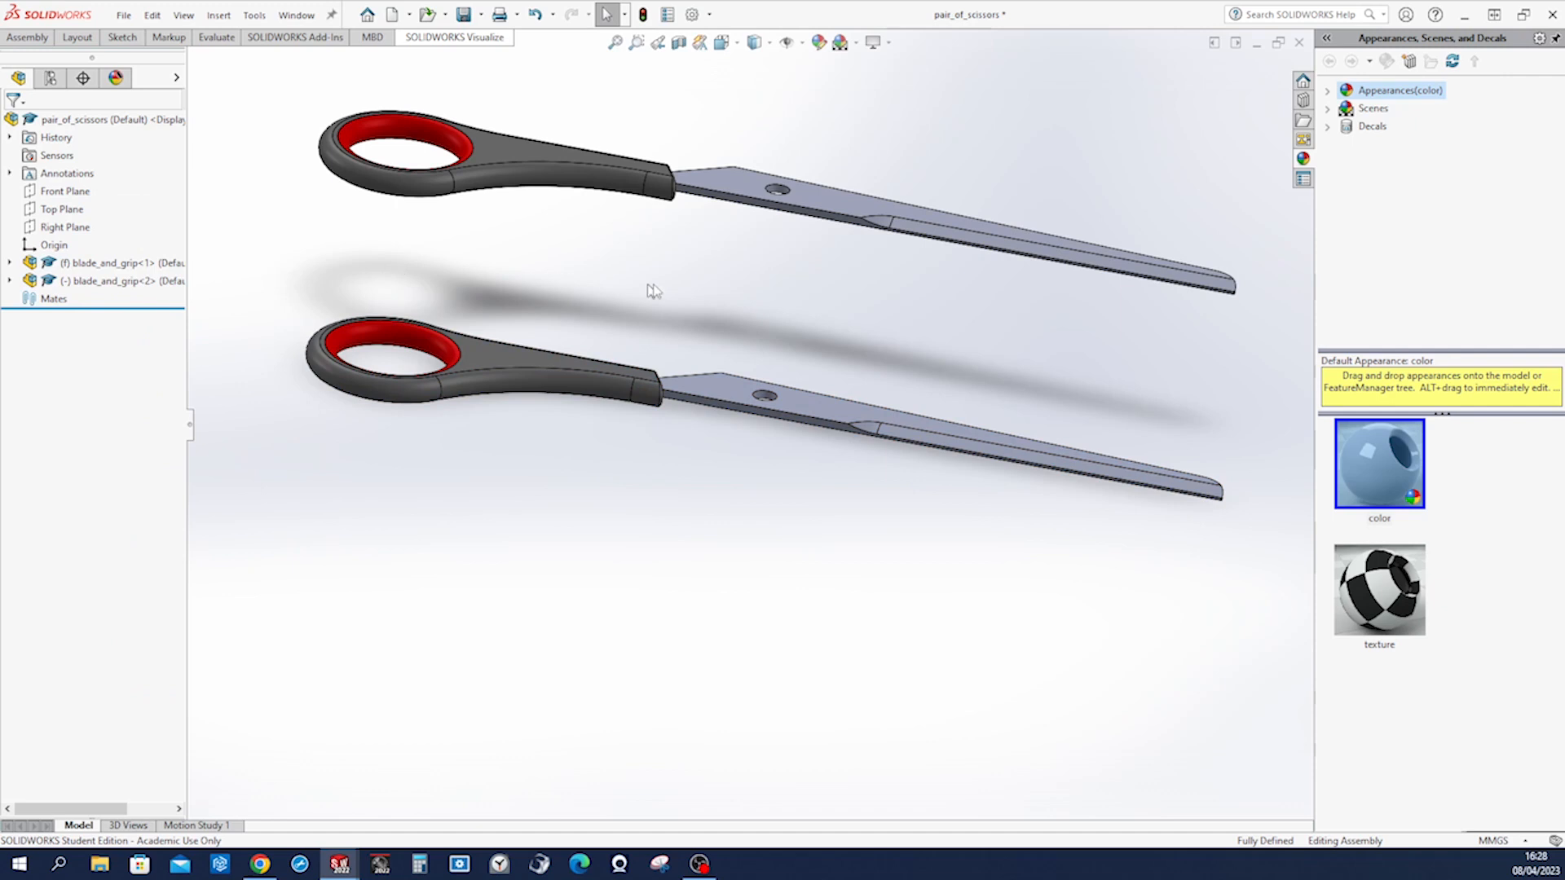
Mate the flat back faces of the two blades as coincident, with the alignment flipped so they face each other.
middle_click_drag(675, 294, 675, 295)
scroll(676, 295, "up", 2)
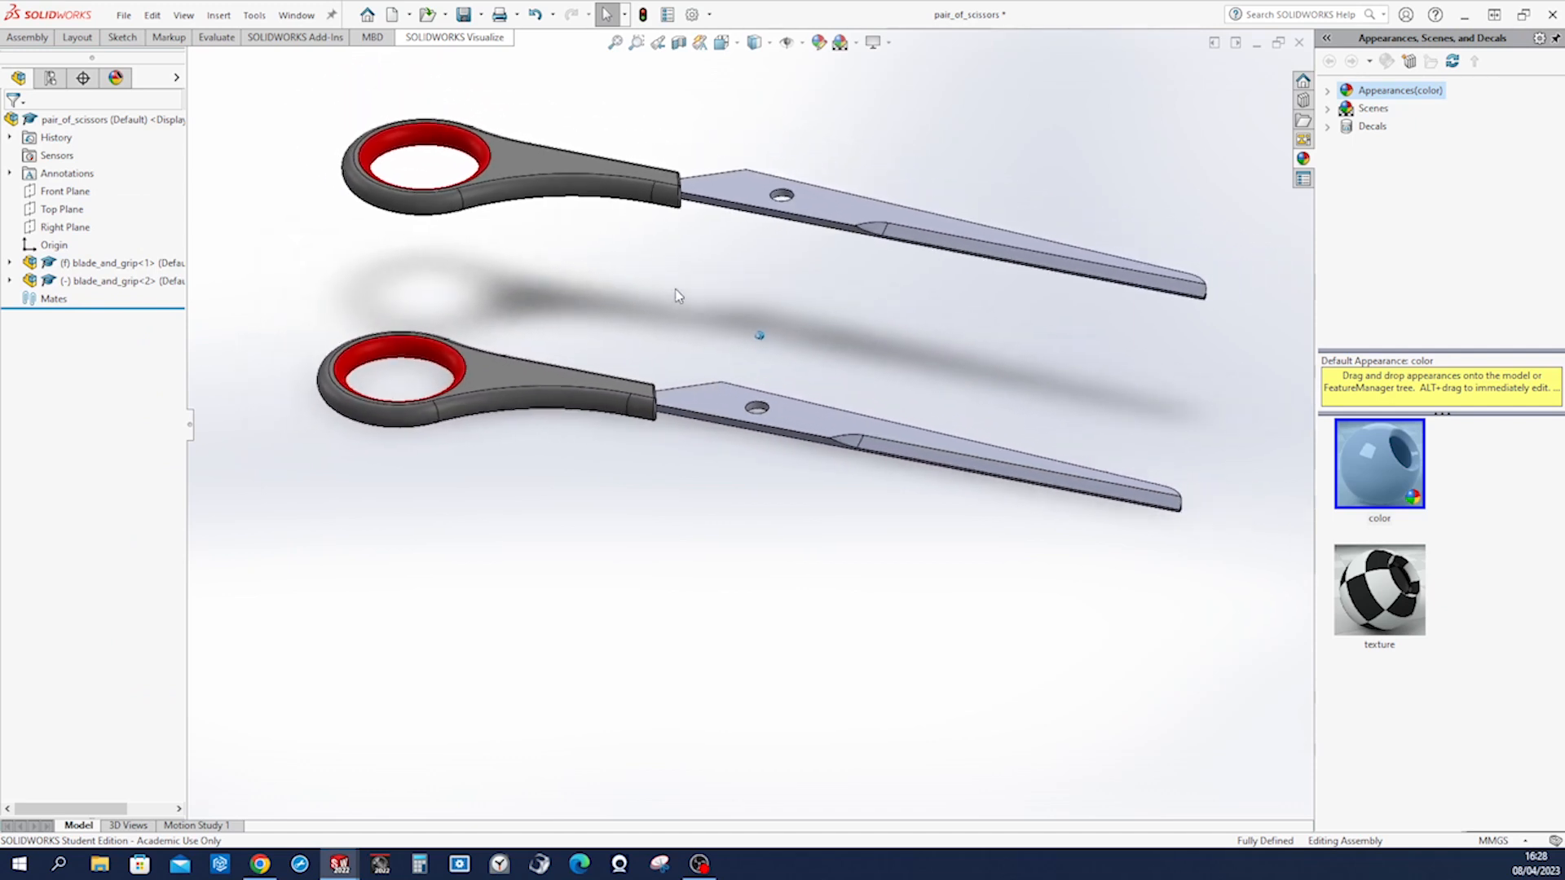
right_click_drag(874, 306, 980, 300)
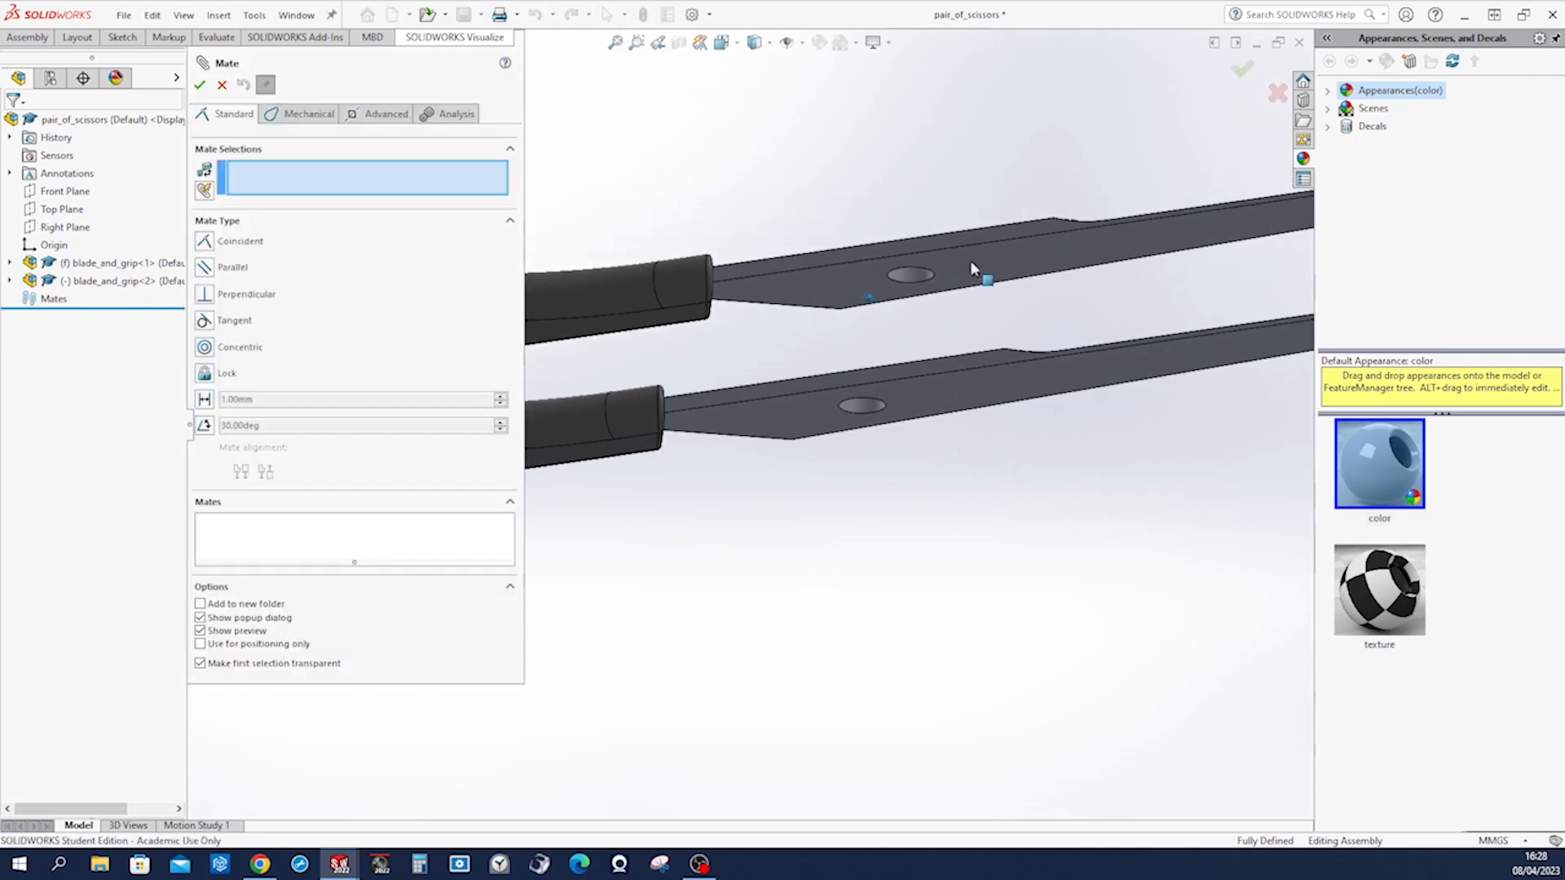
left_click(969, 261)
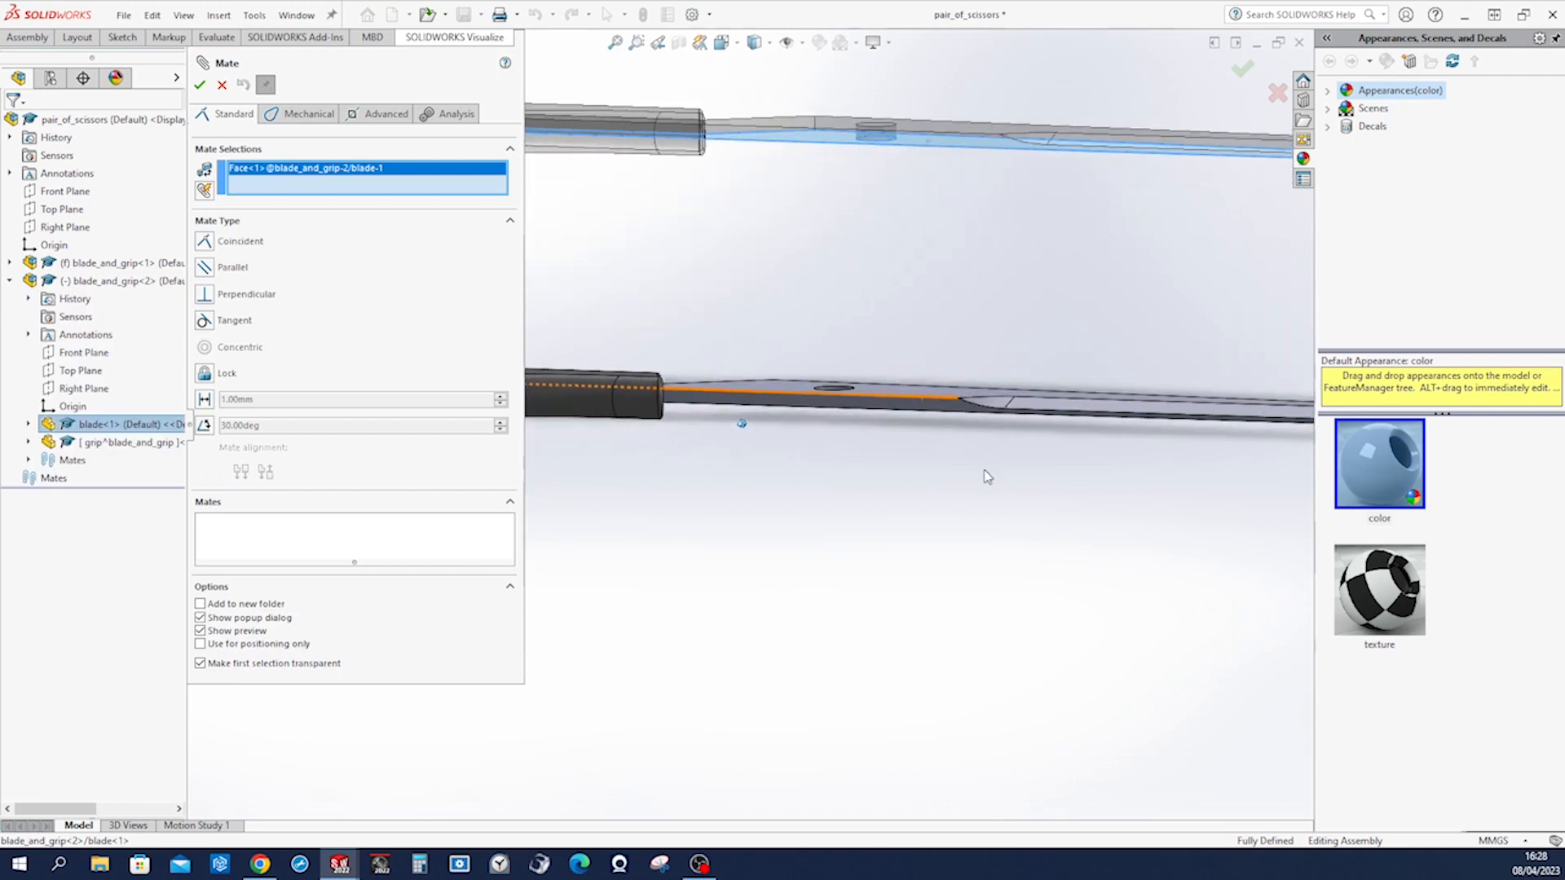
left_click(901, 379)
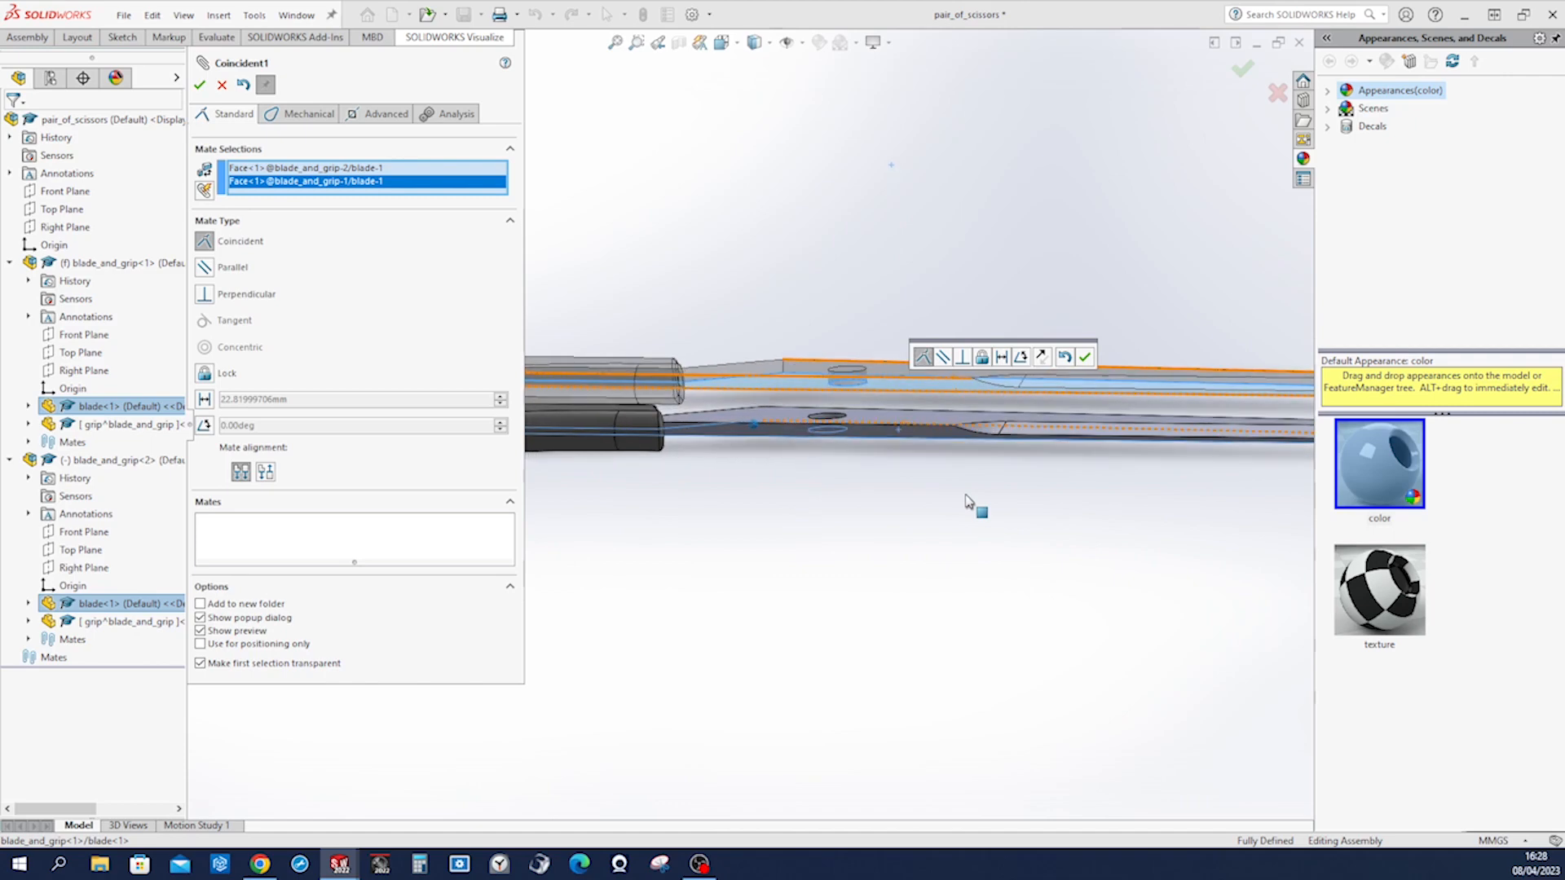
left_click(1043, 357)
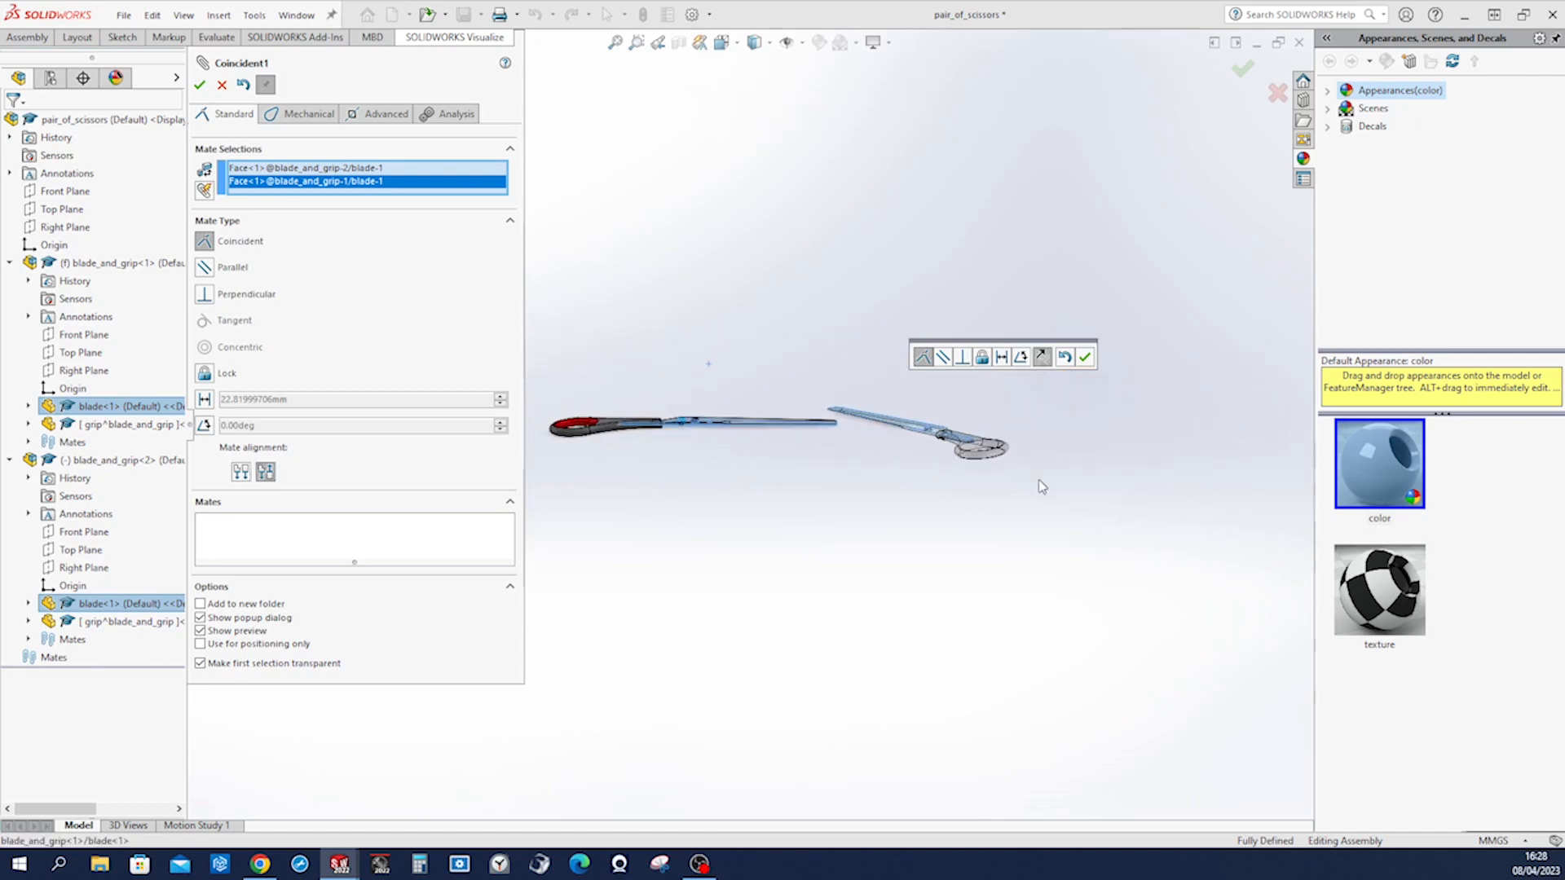
left_click(1084, 357)
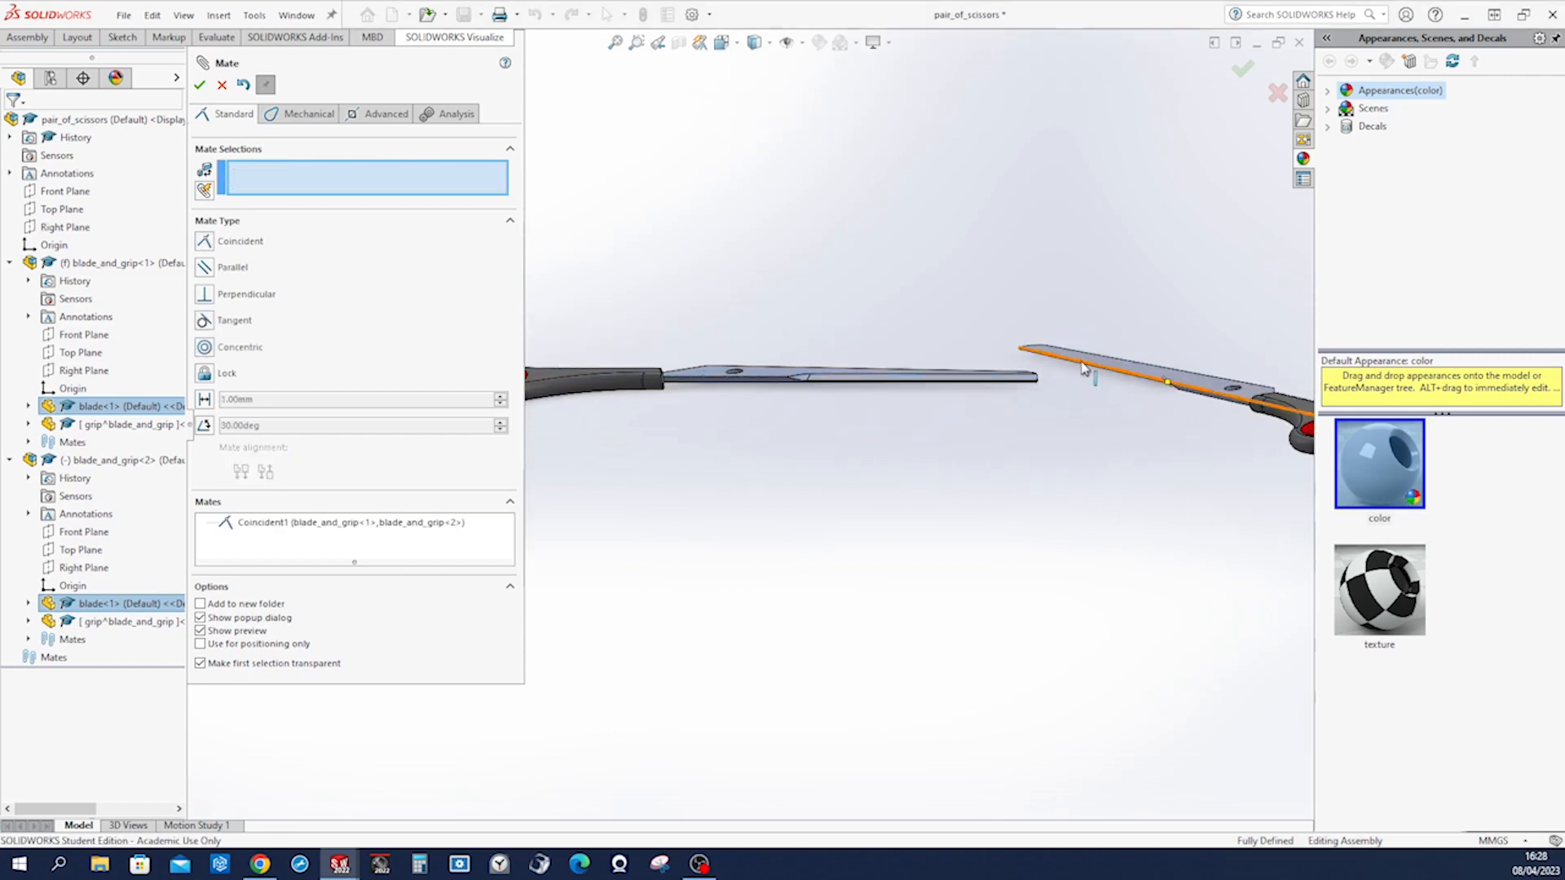
Add a concentric mate between the pivot holes of the two blades and finish mating.
middle_click_drag(1041, 231, 999, 247)
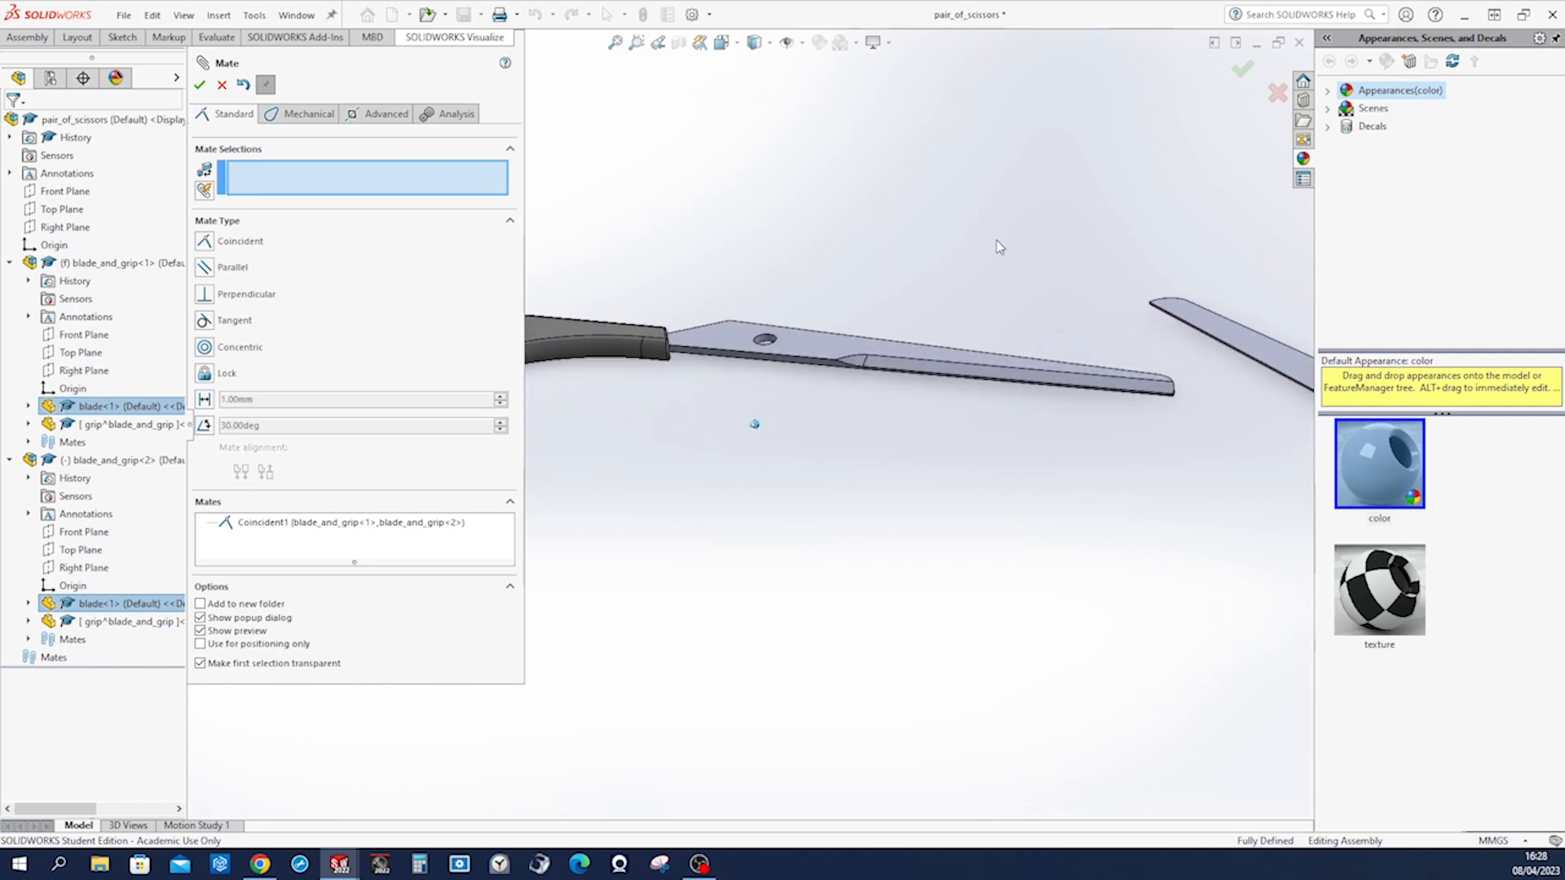
scroll(815, 342, "down", 5)
left_click(844, 332)
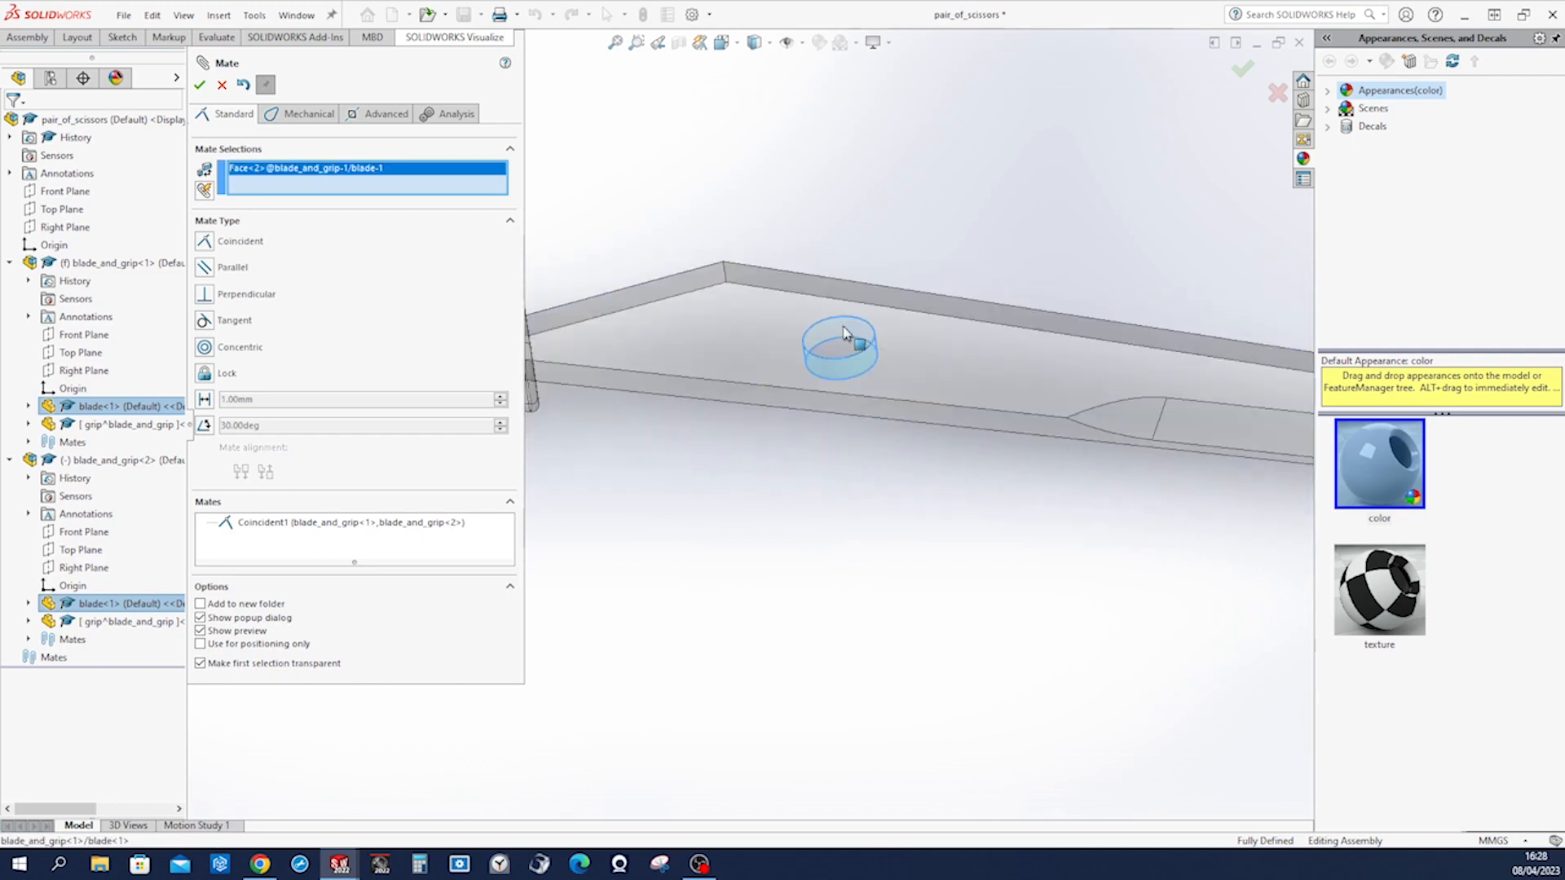
scroll(535, 351, "up", 5)
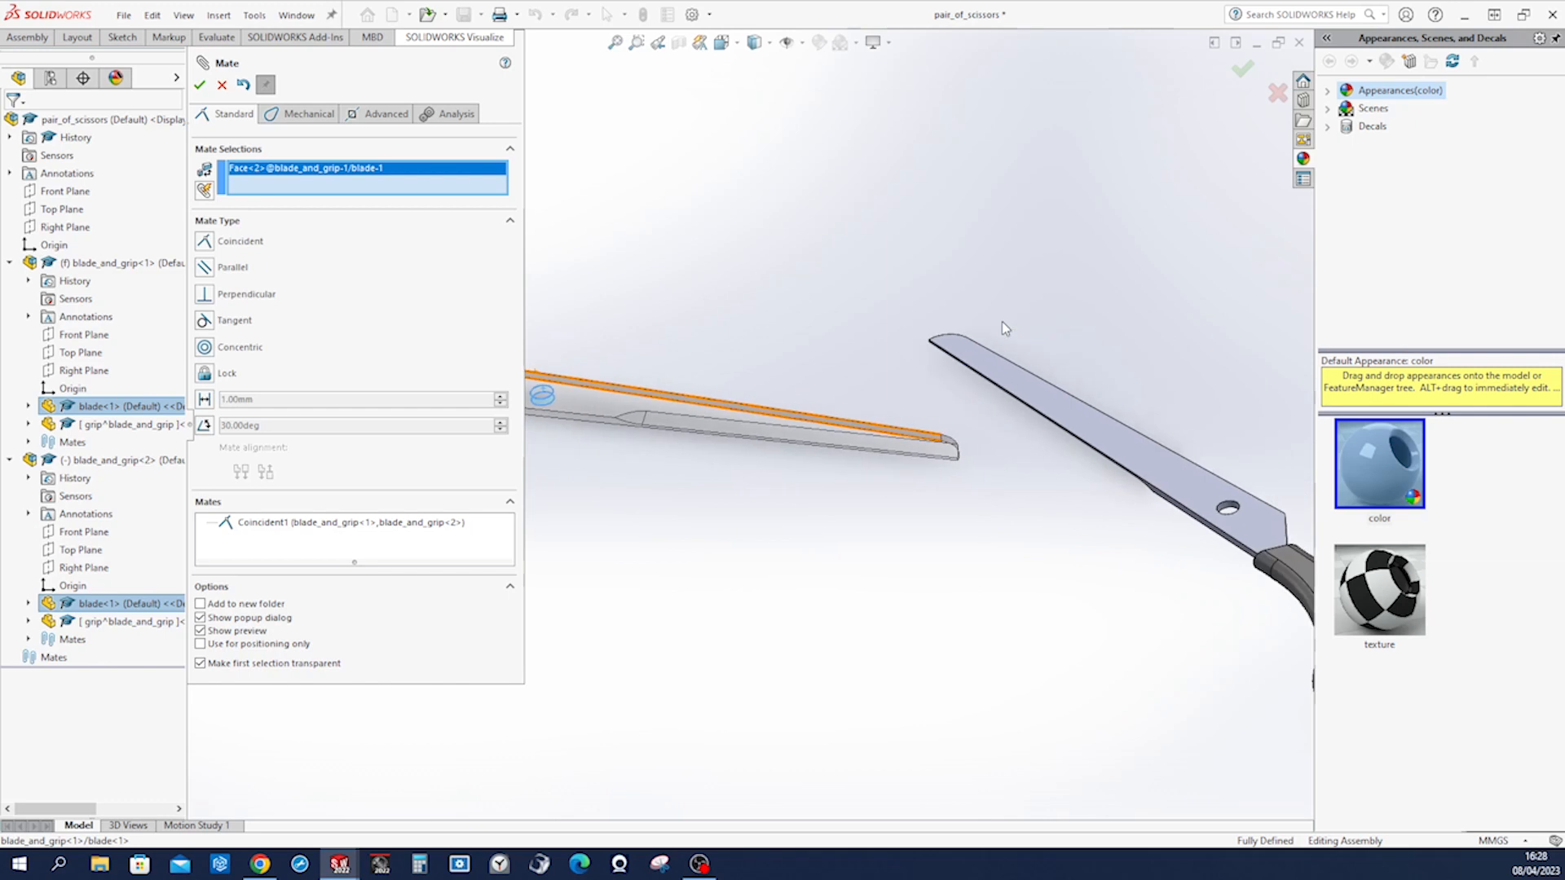
scroll(1116, 430, "down", 3)
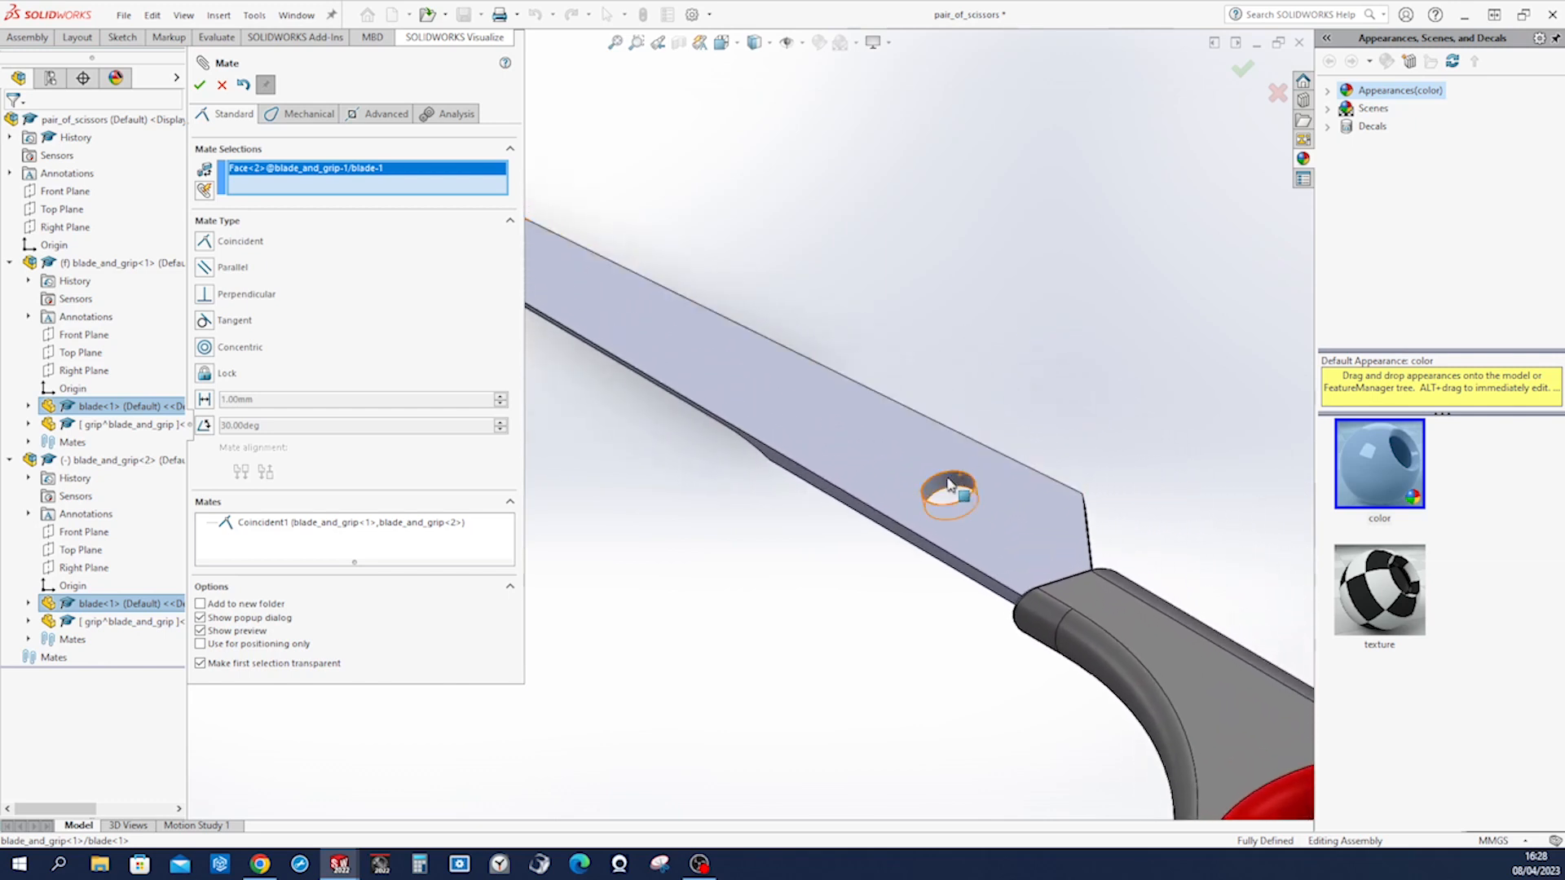
left_click(949, 484)
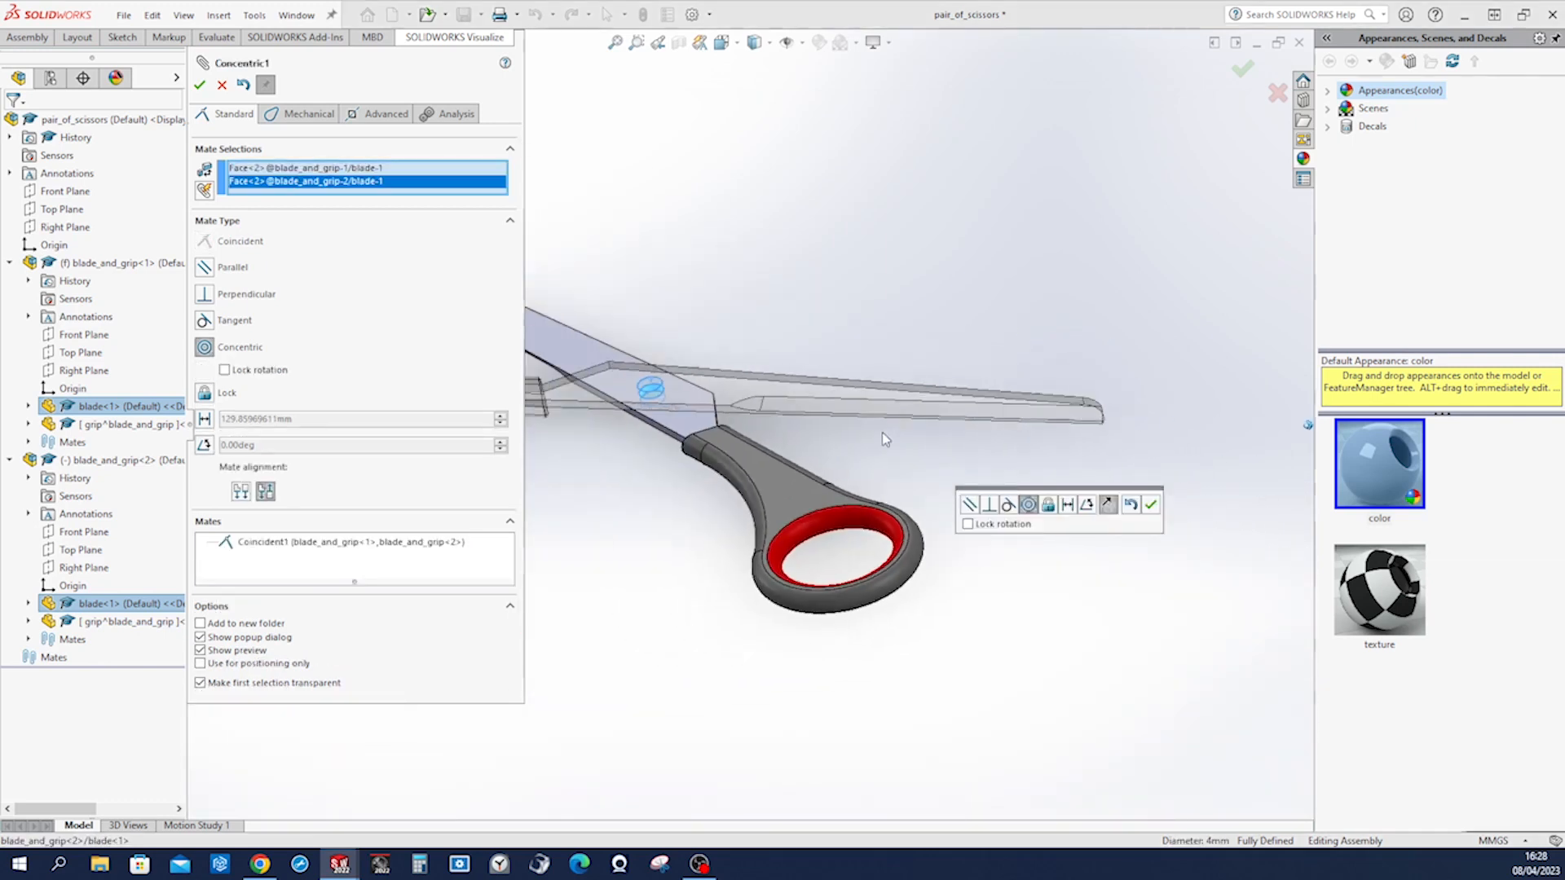
left_click(1151, 505)
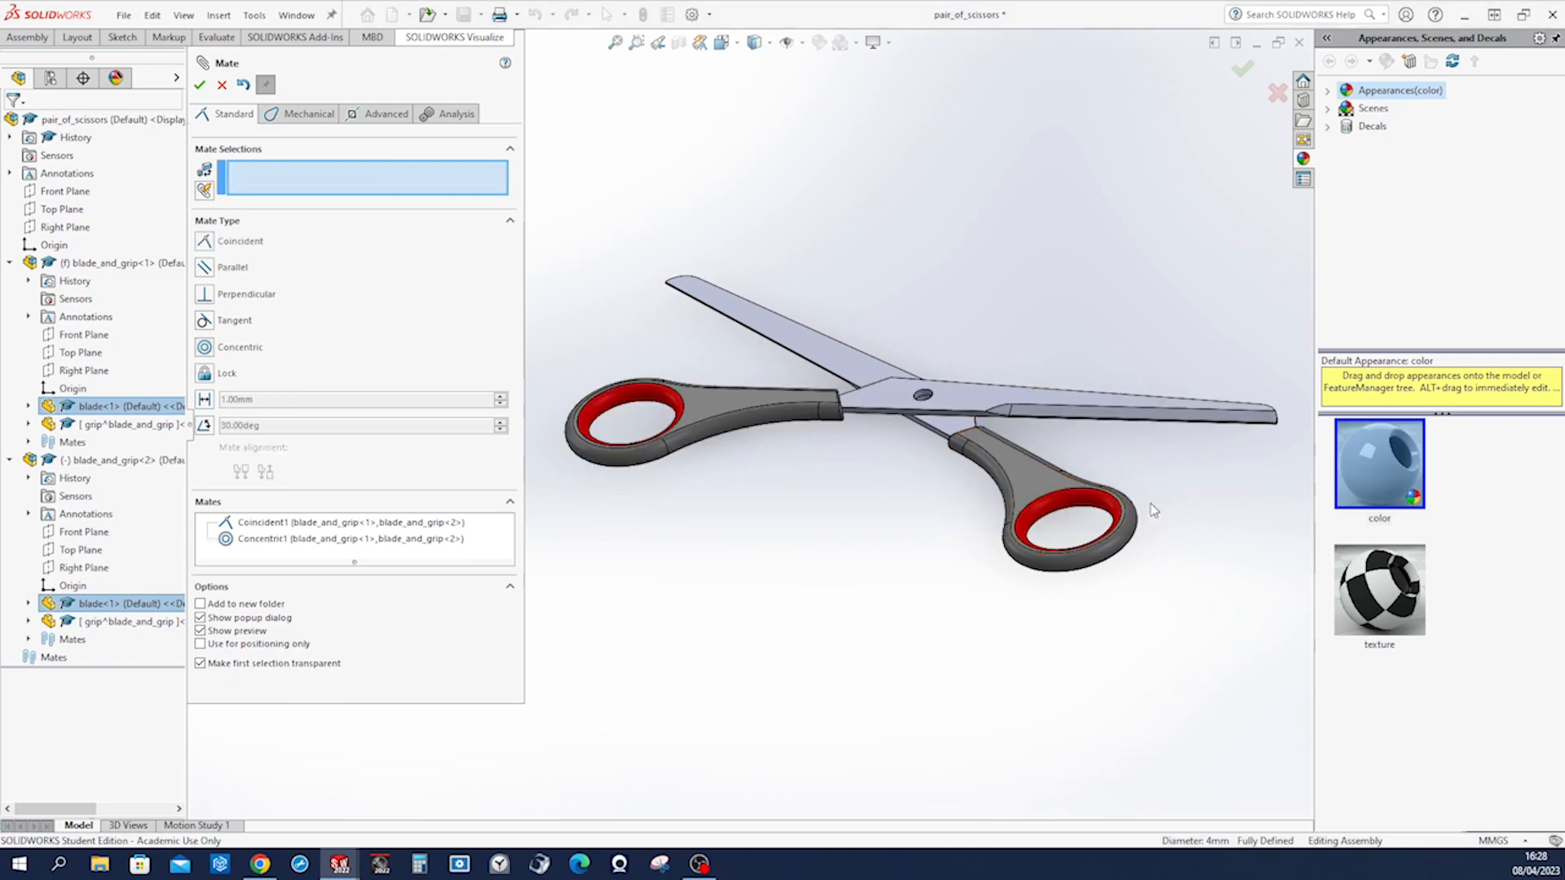
left_click(223, 86)
Swing the free scissors half about the pivot hole so its grip sits beside the fixed grip with the blades open.
left_click_drag(975, 499, 734, 300)
left_click(1058, 254)
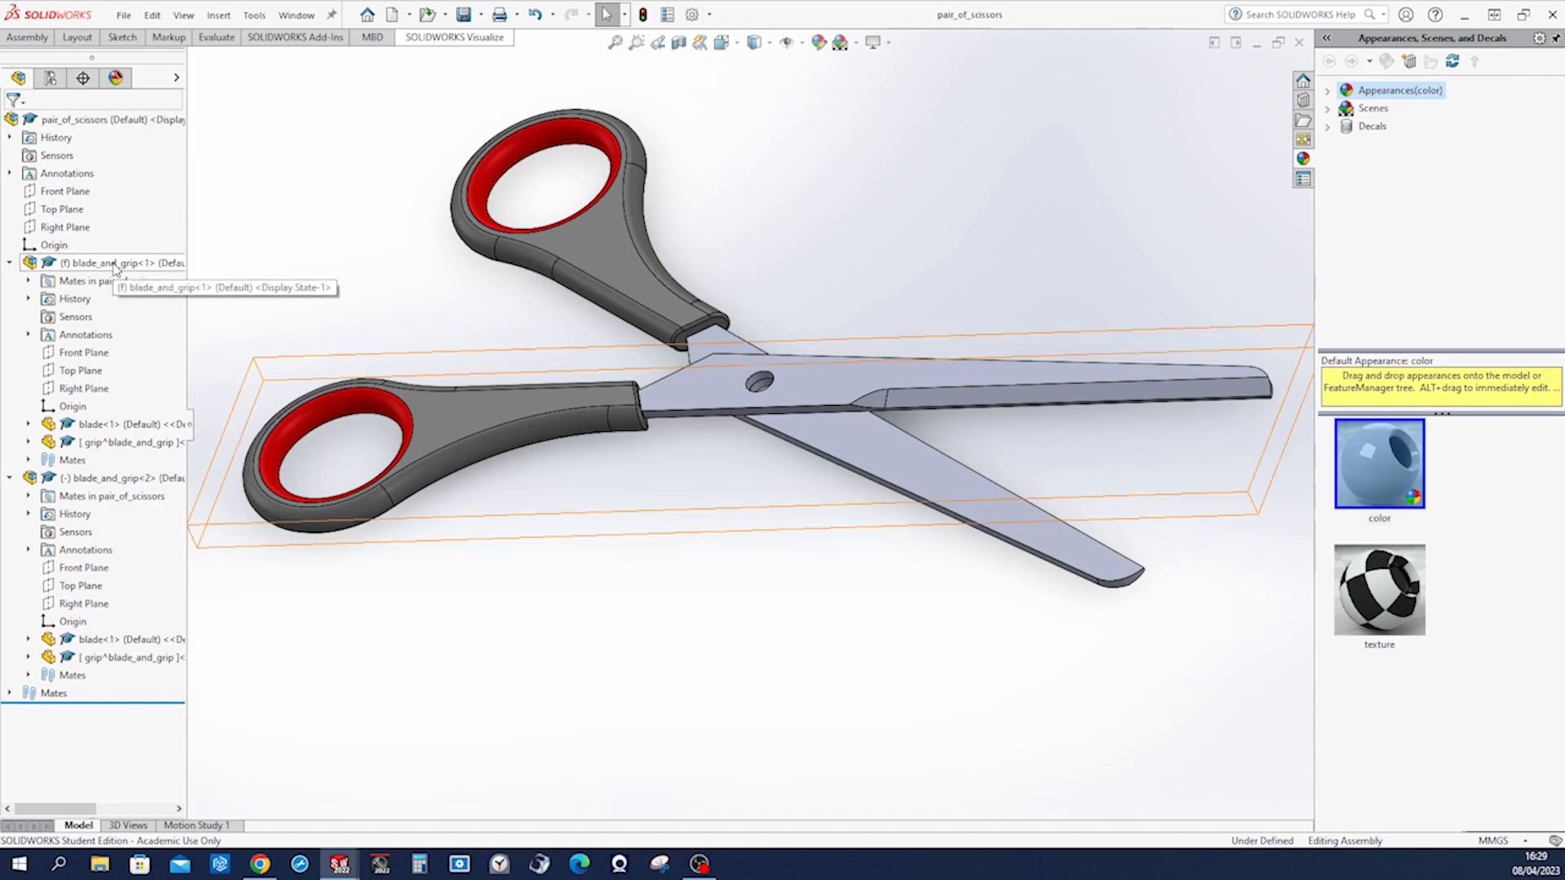
left_click(60, 246)
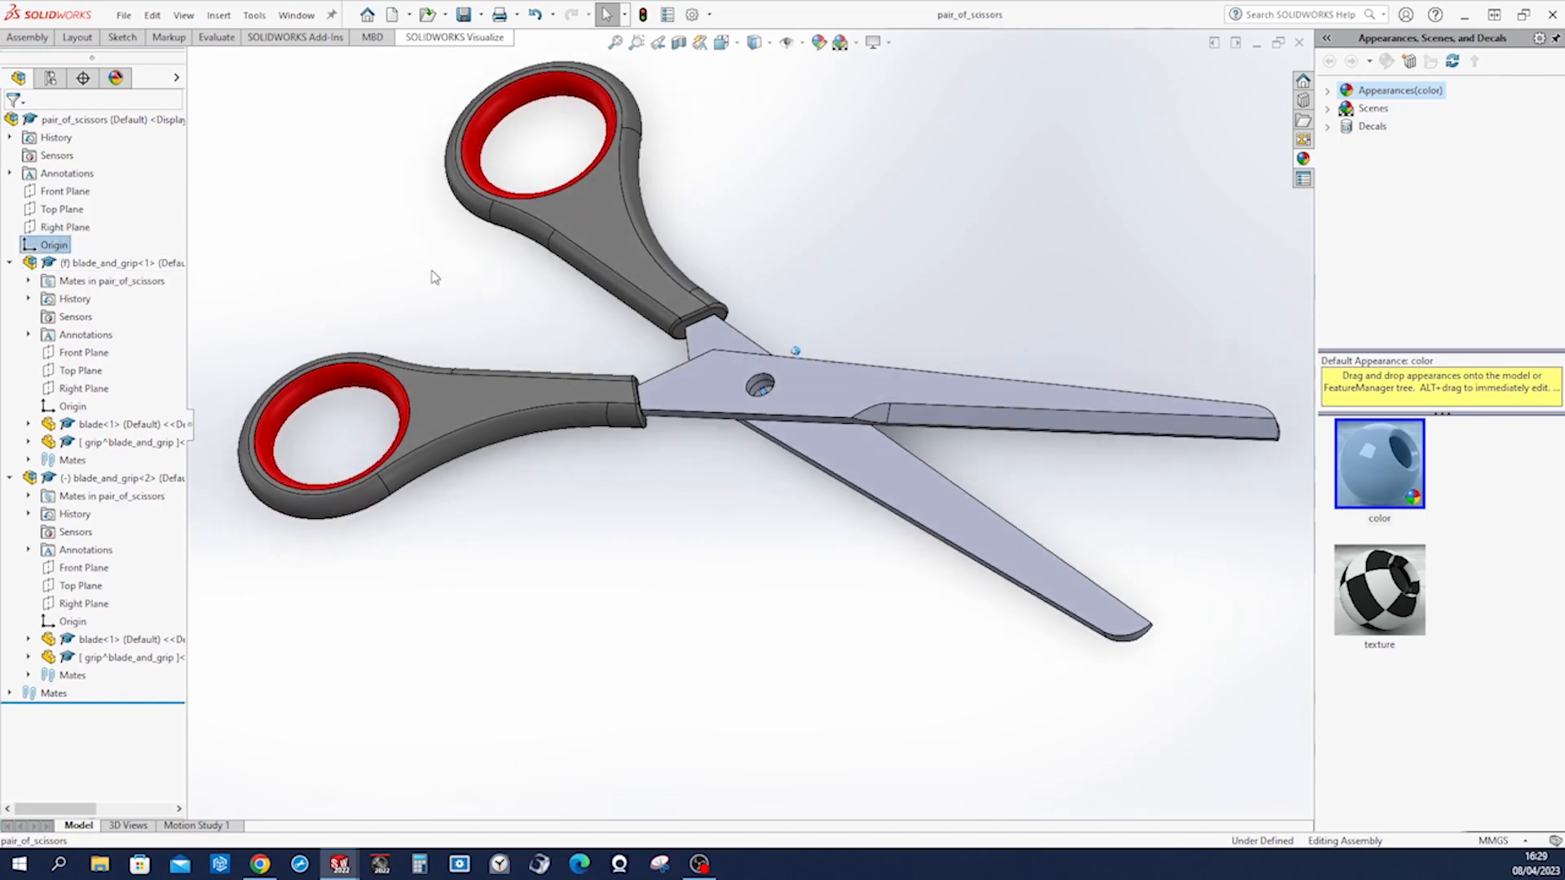
left_click_drag(525, 396, 498, 342)
left_click_drag(543, 208, 542, 244)
left_click(670, 231)
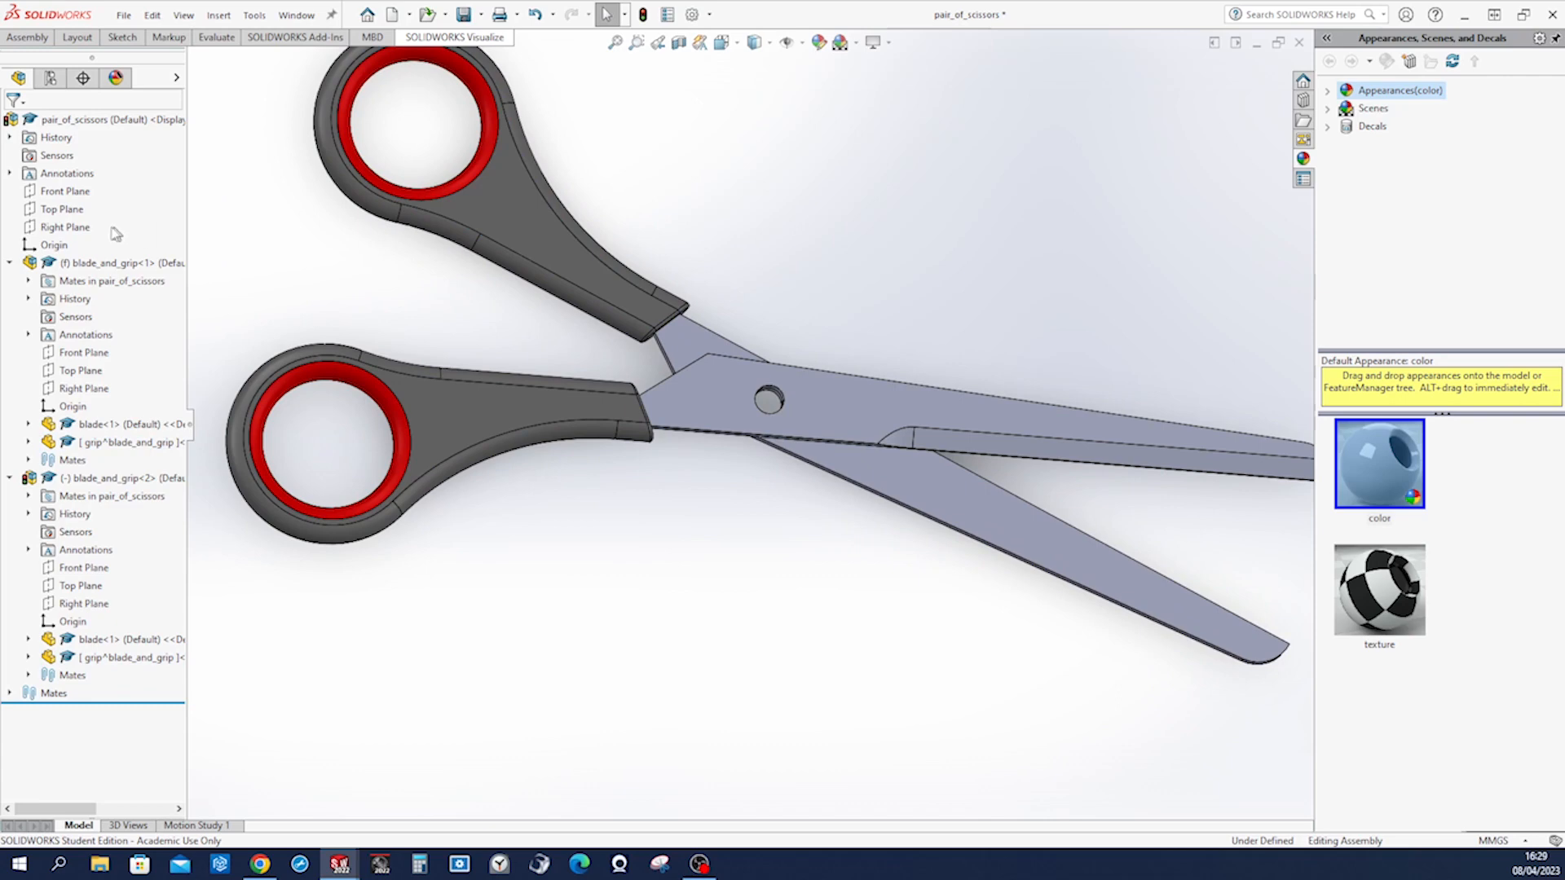
left_click(65, 191)
middle_click_drag(1125, 255, 1095, 304)
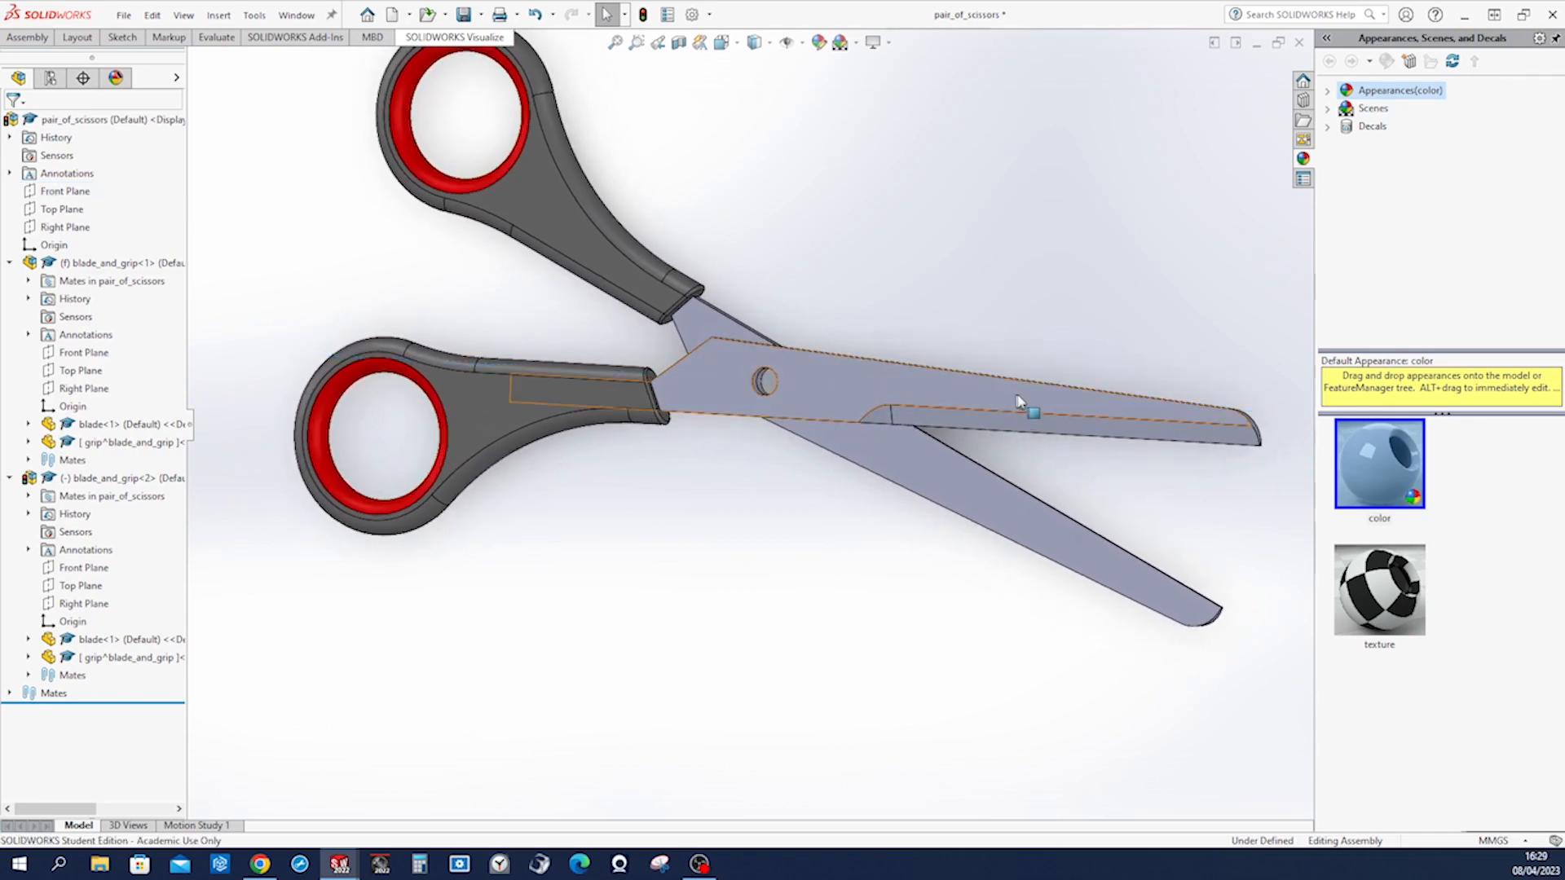
Rebuild the assembly and insert a new in-context part positioned on the fixed blade's outer flat face around the pivot hole.
left_click(964, 390)
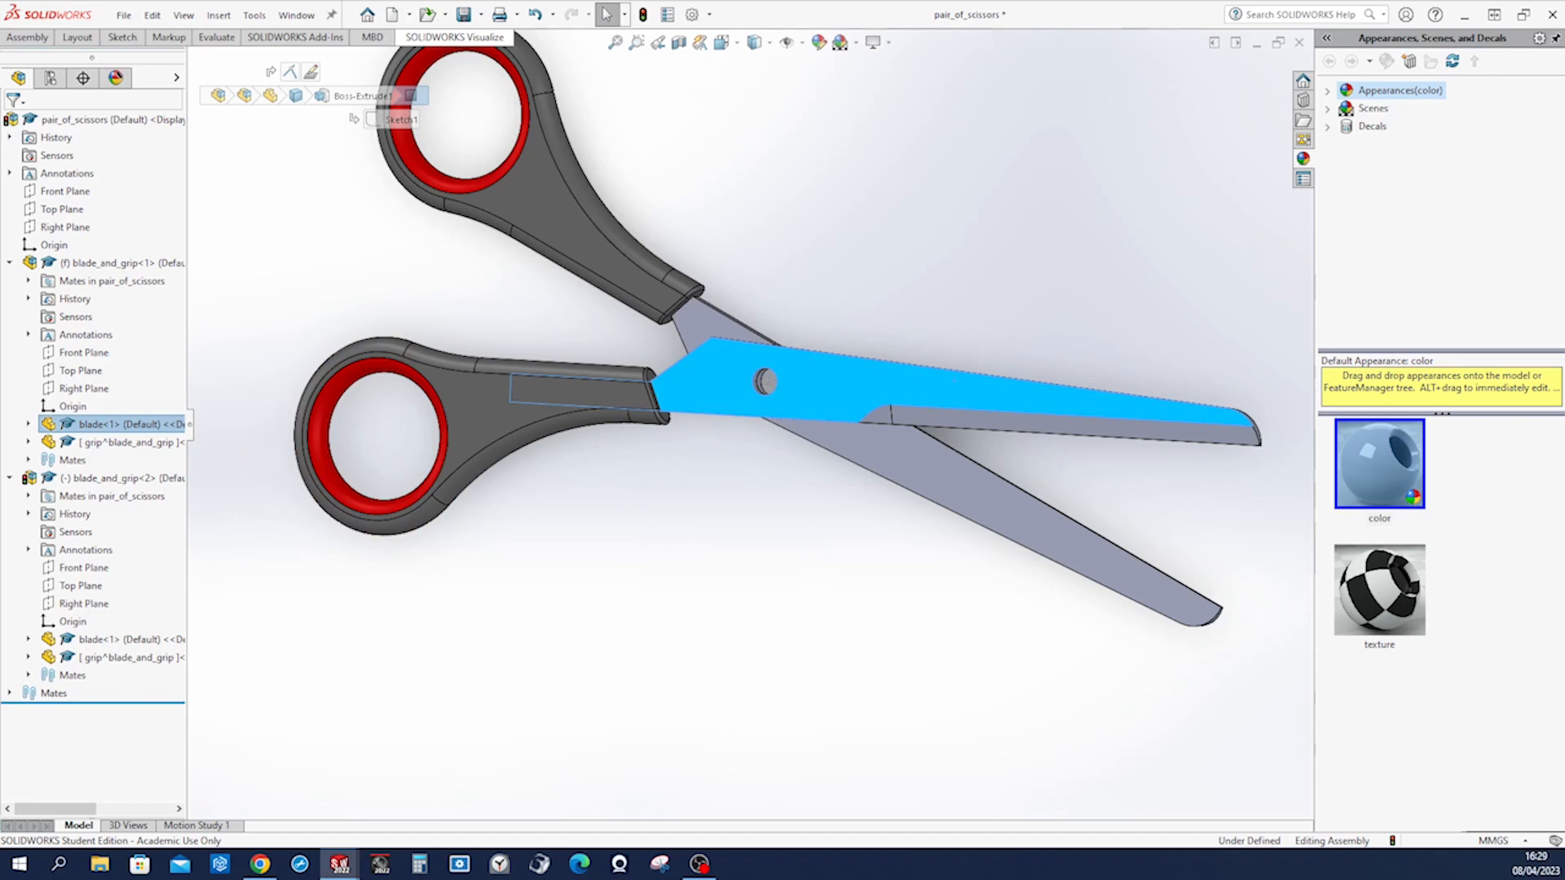
key("ctrl+b")
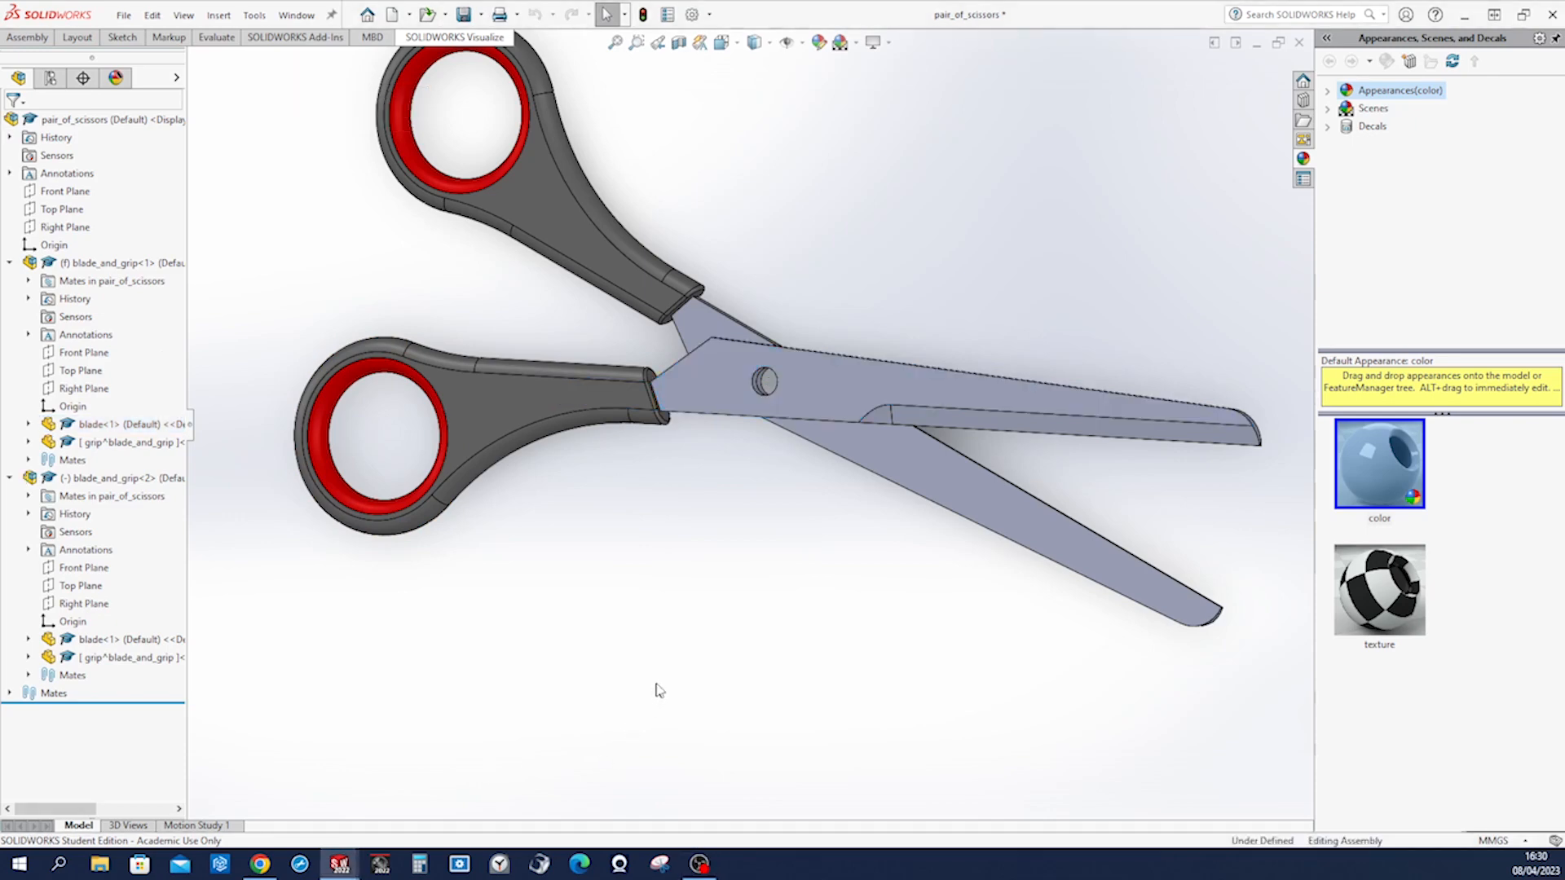
scroll(791, 358, "down", 5)
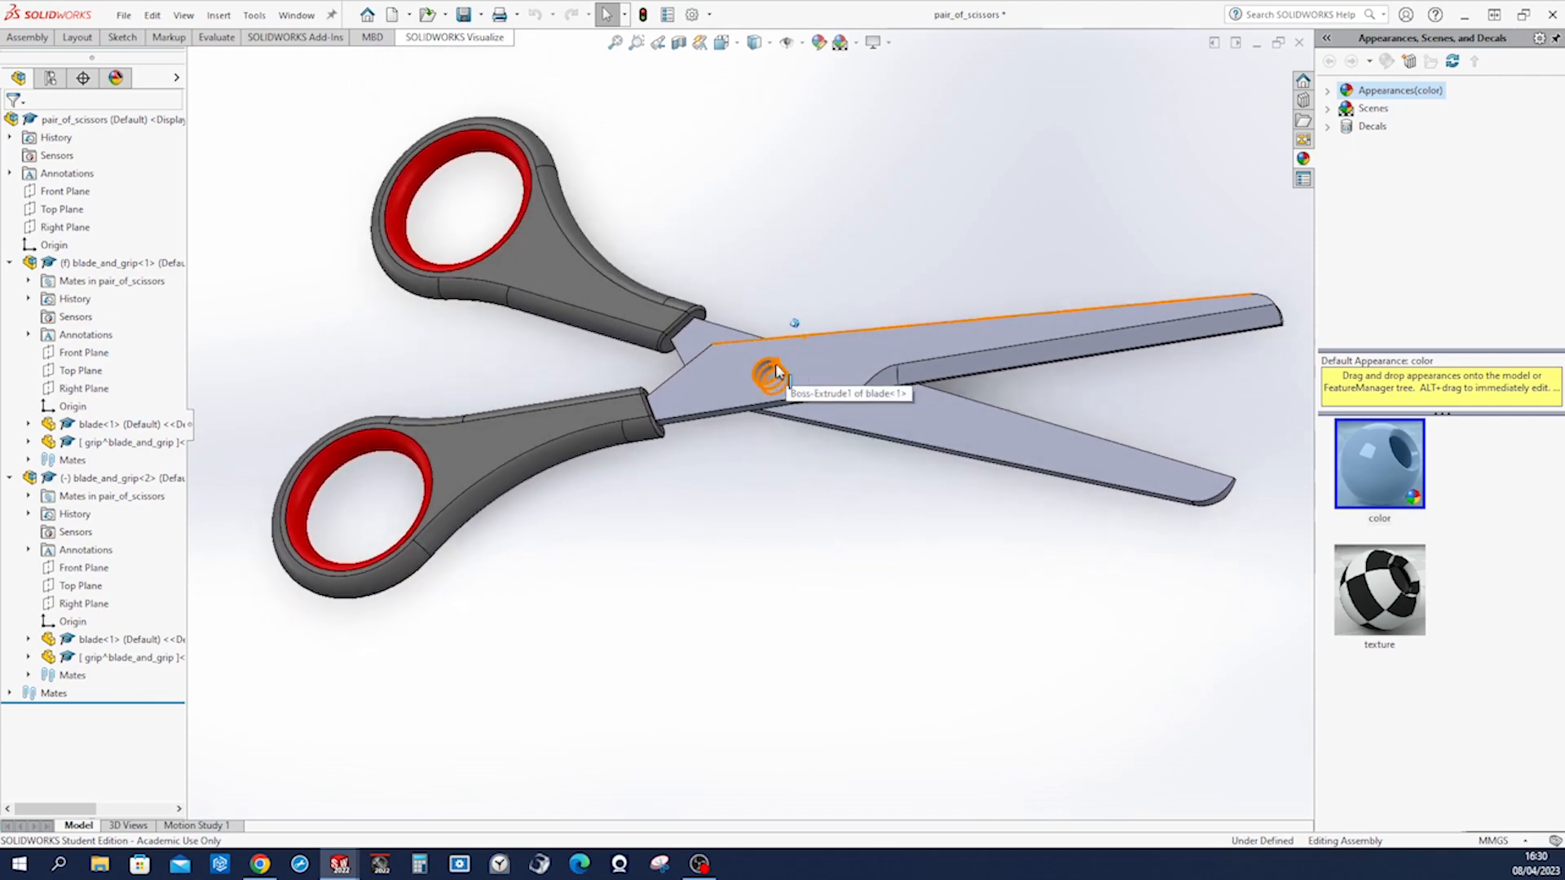
scroll(788, 362, "down", 1)
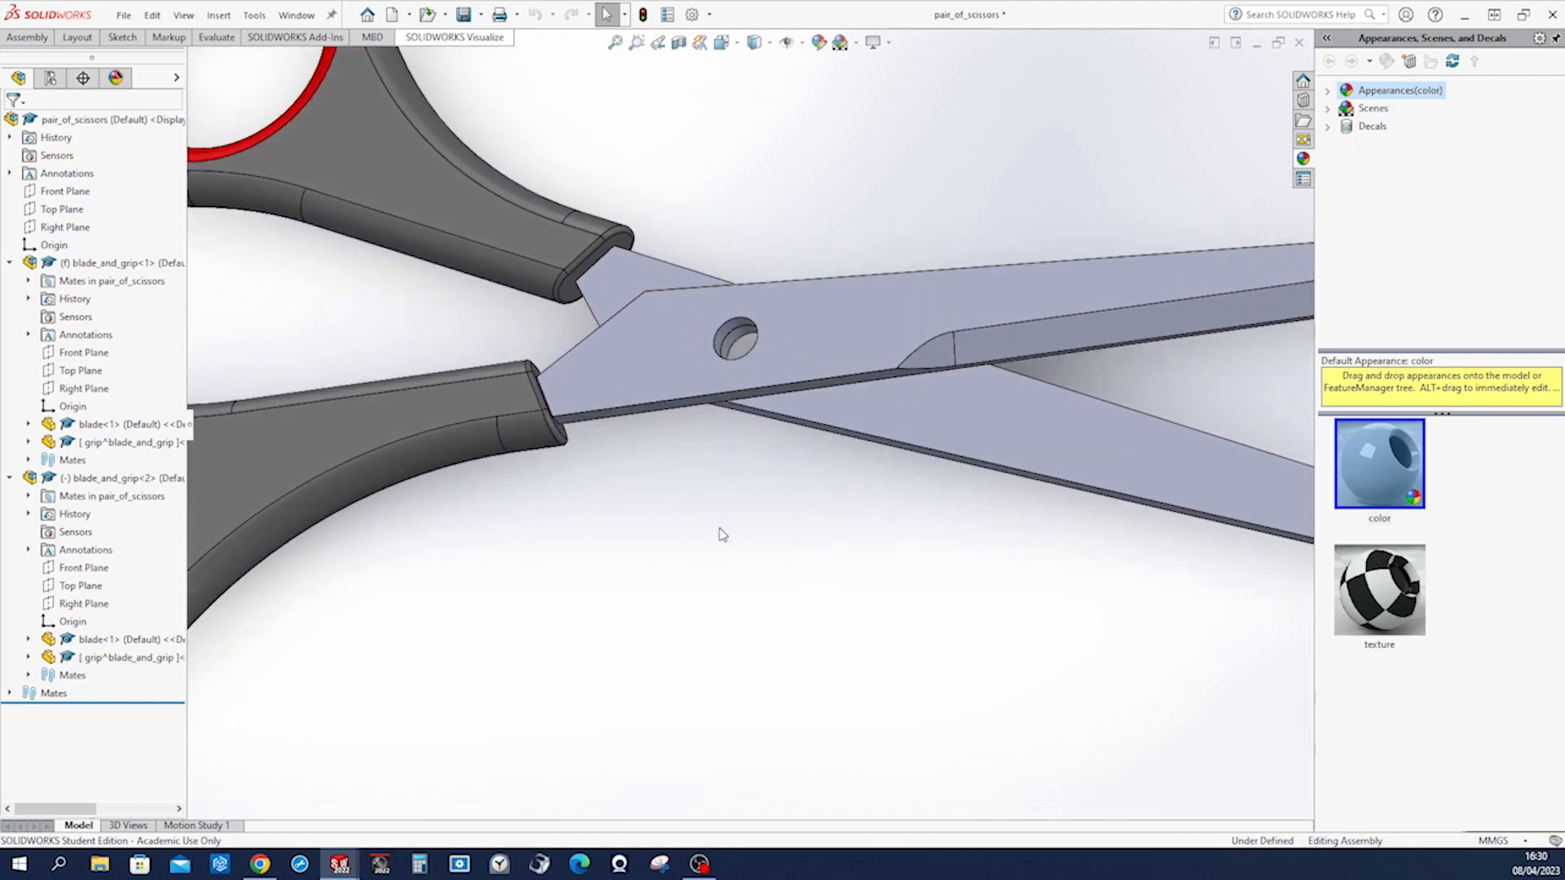
key("s")
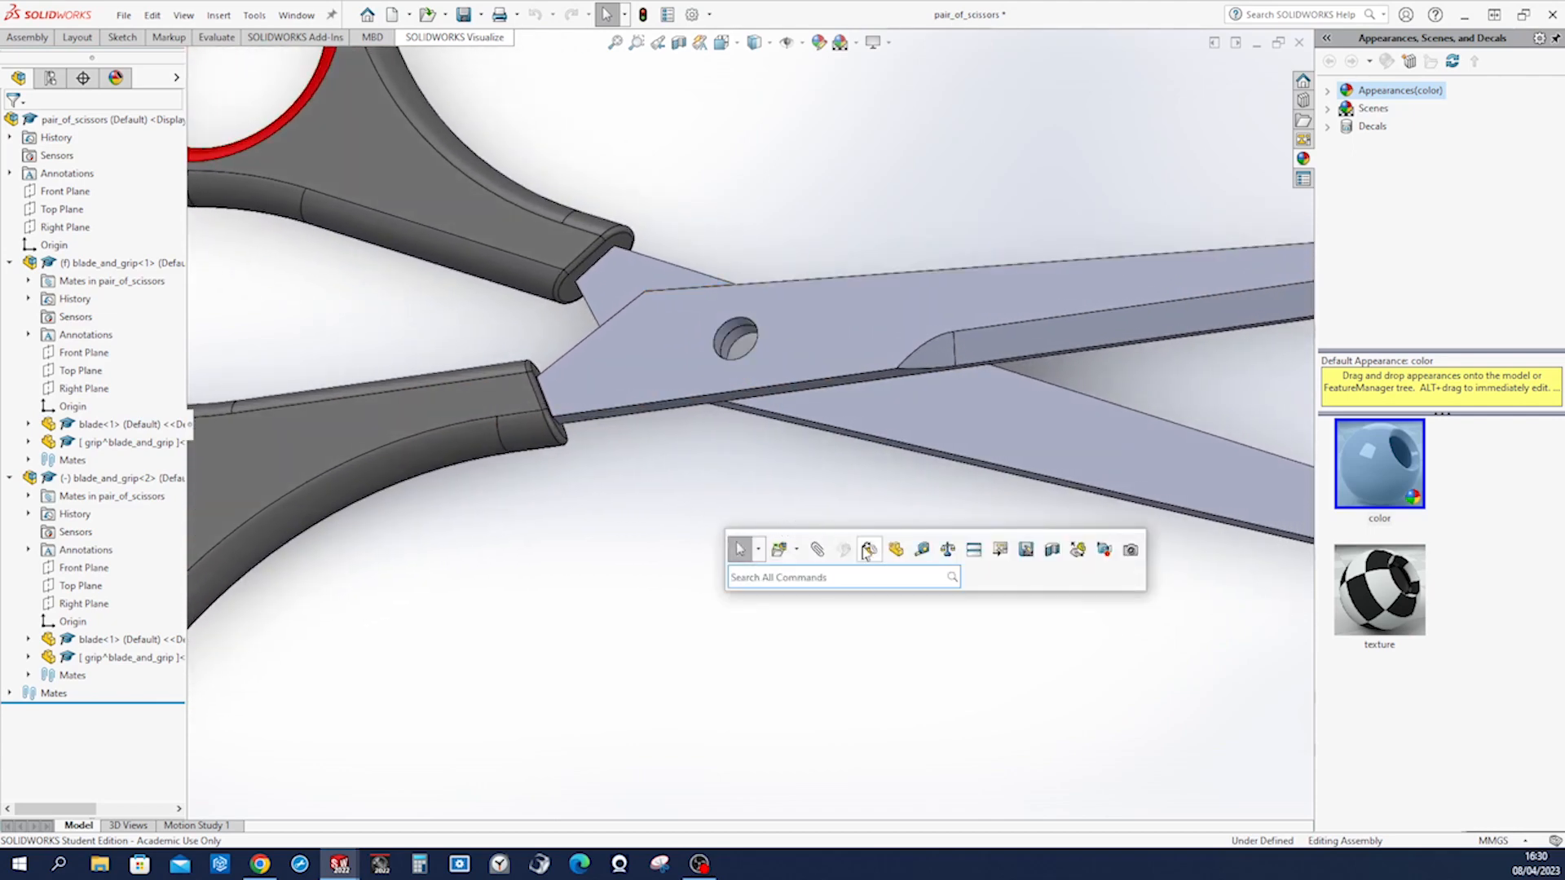
left_click(897, 549)
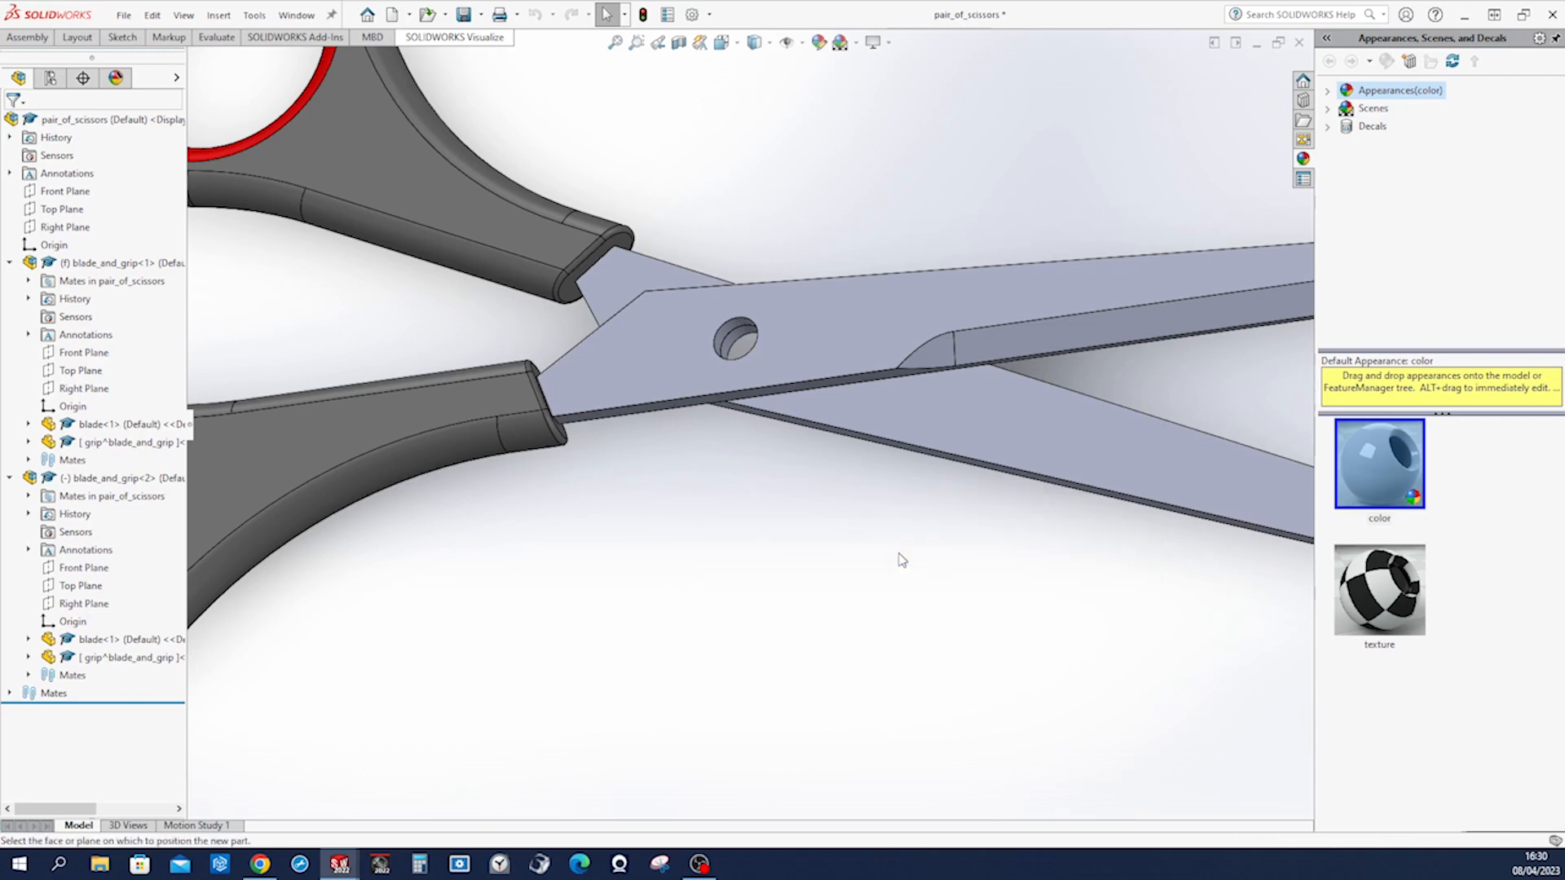
left_click(783, 345)
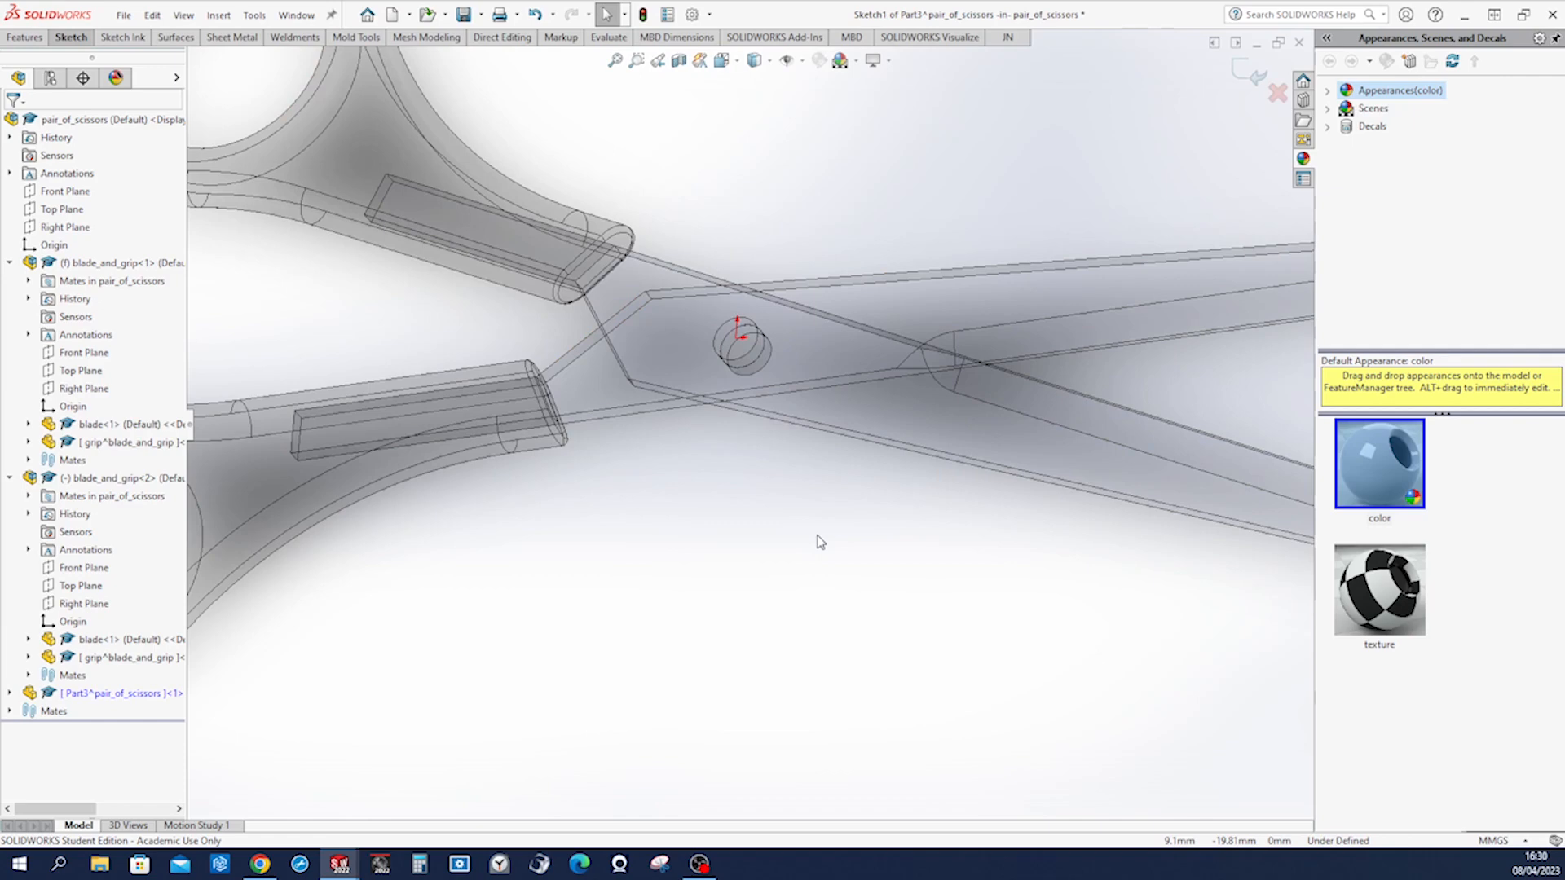
Convert the circular edge of the fixed blade's pivot hole into the new part's sketch.
right_click_drag(817, 542, 771, 448)
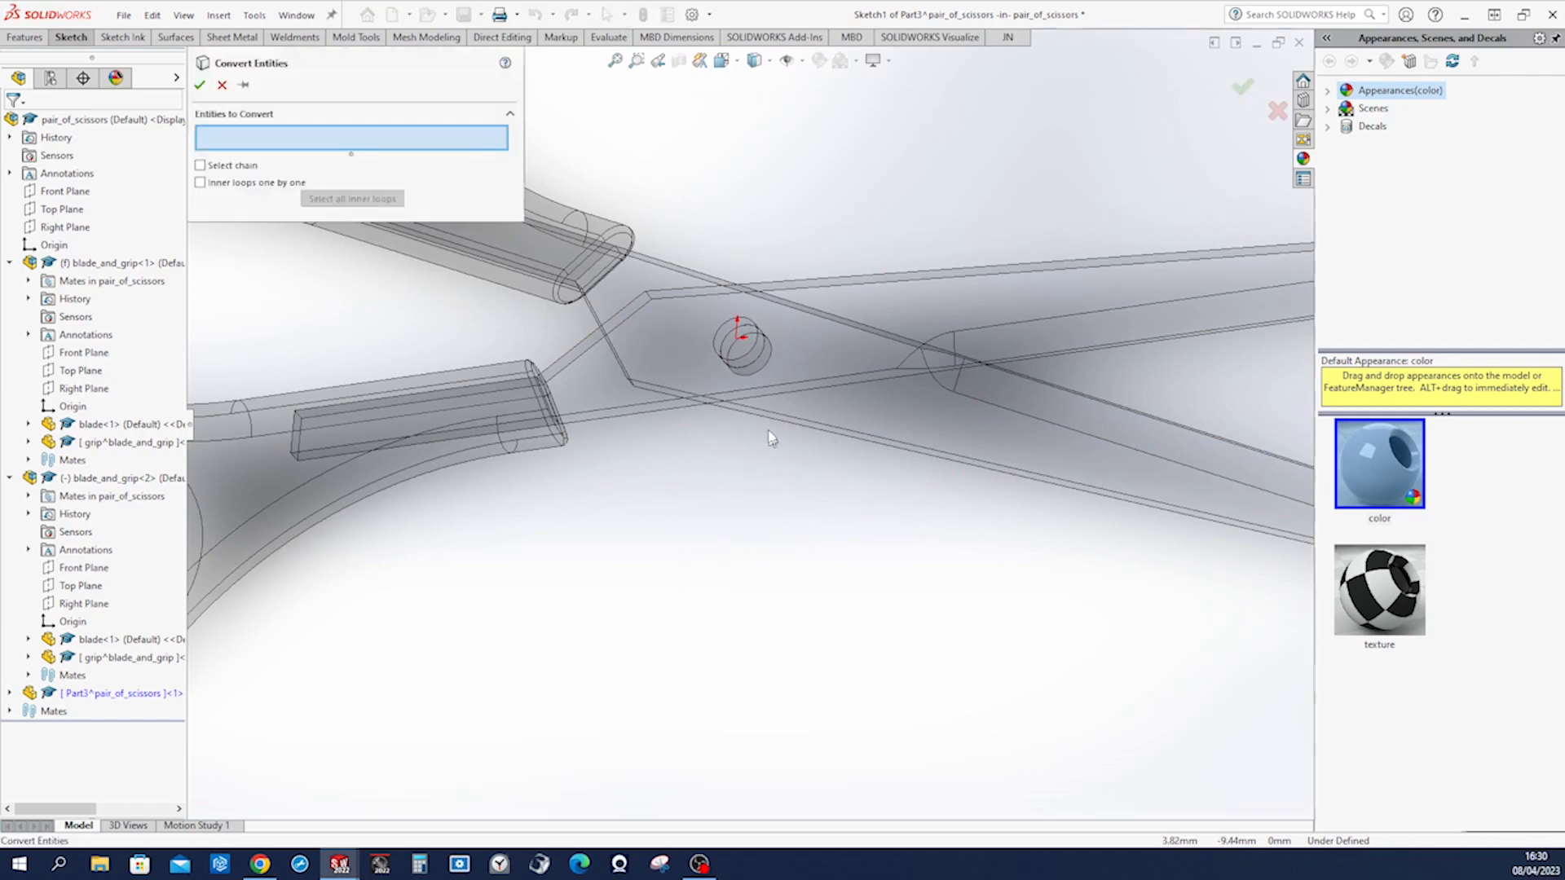
left_click(745, 364)
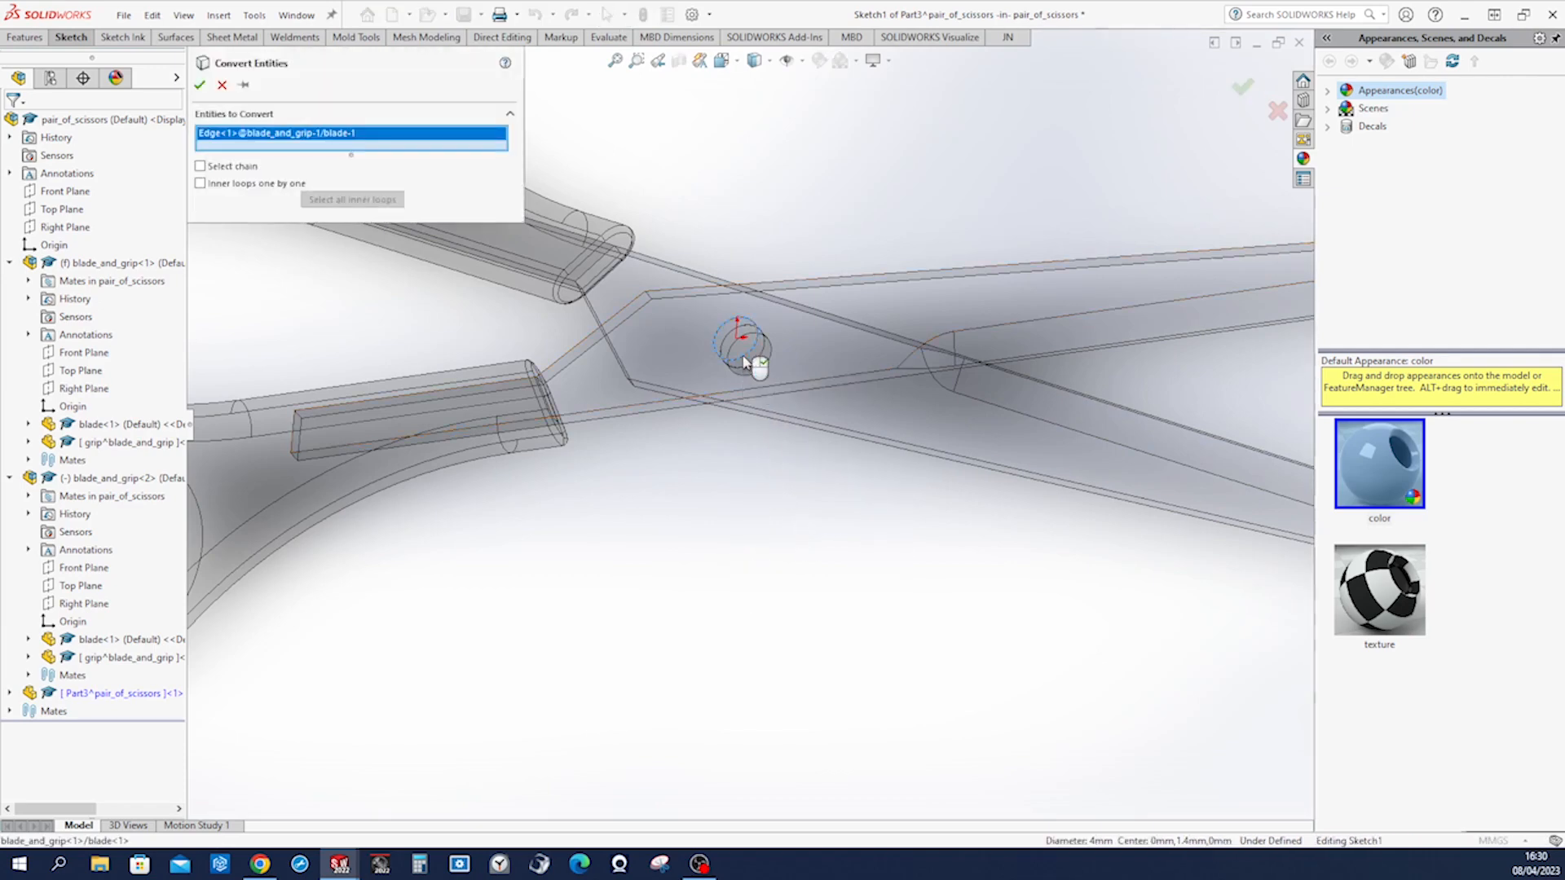
right_click(744, 362)
Offset the converted pivot-hole circle outward by 1.2 mm to sketch the rim of the rivet head.
right_click_drag(705, 485, 760, 523)
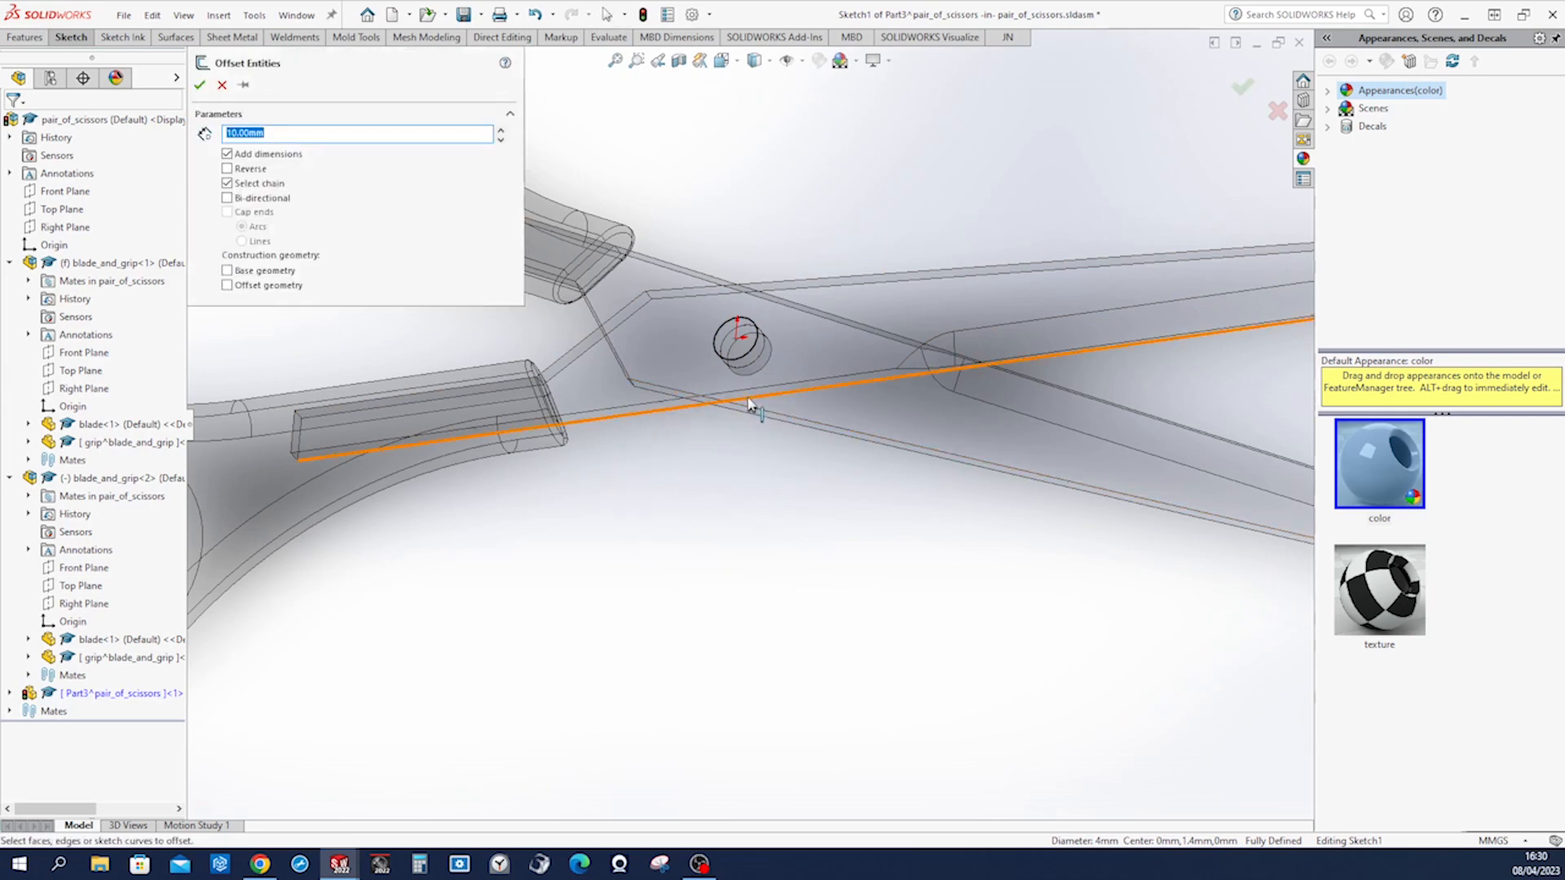
left_click(745, 362)
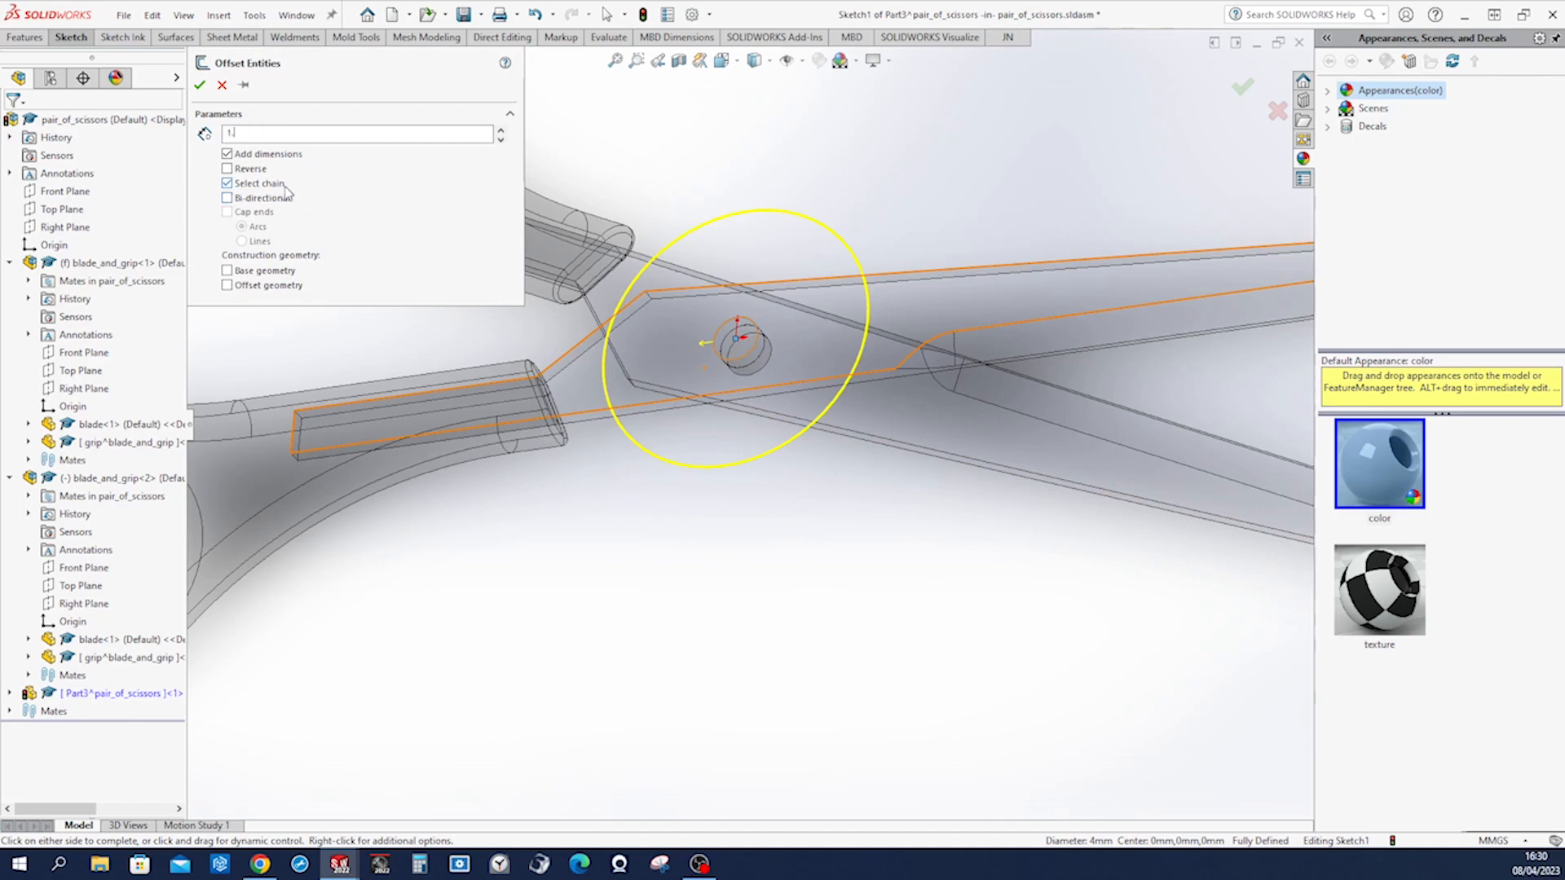
key("Return")
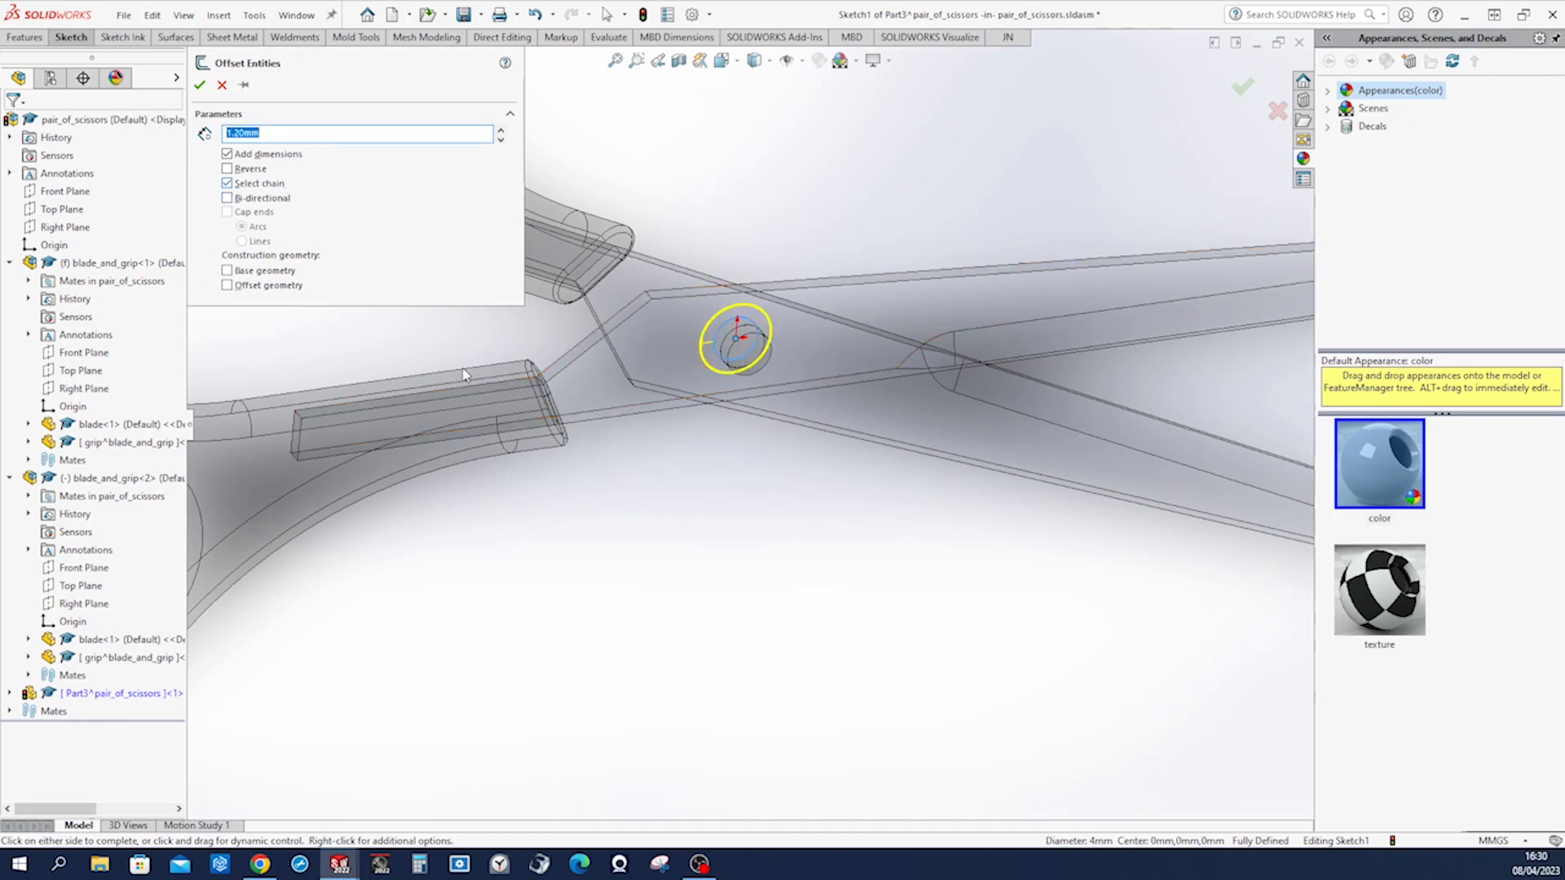
left_click(201, 87)
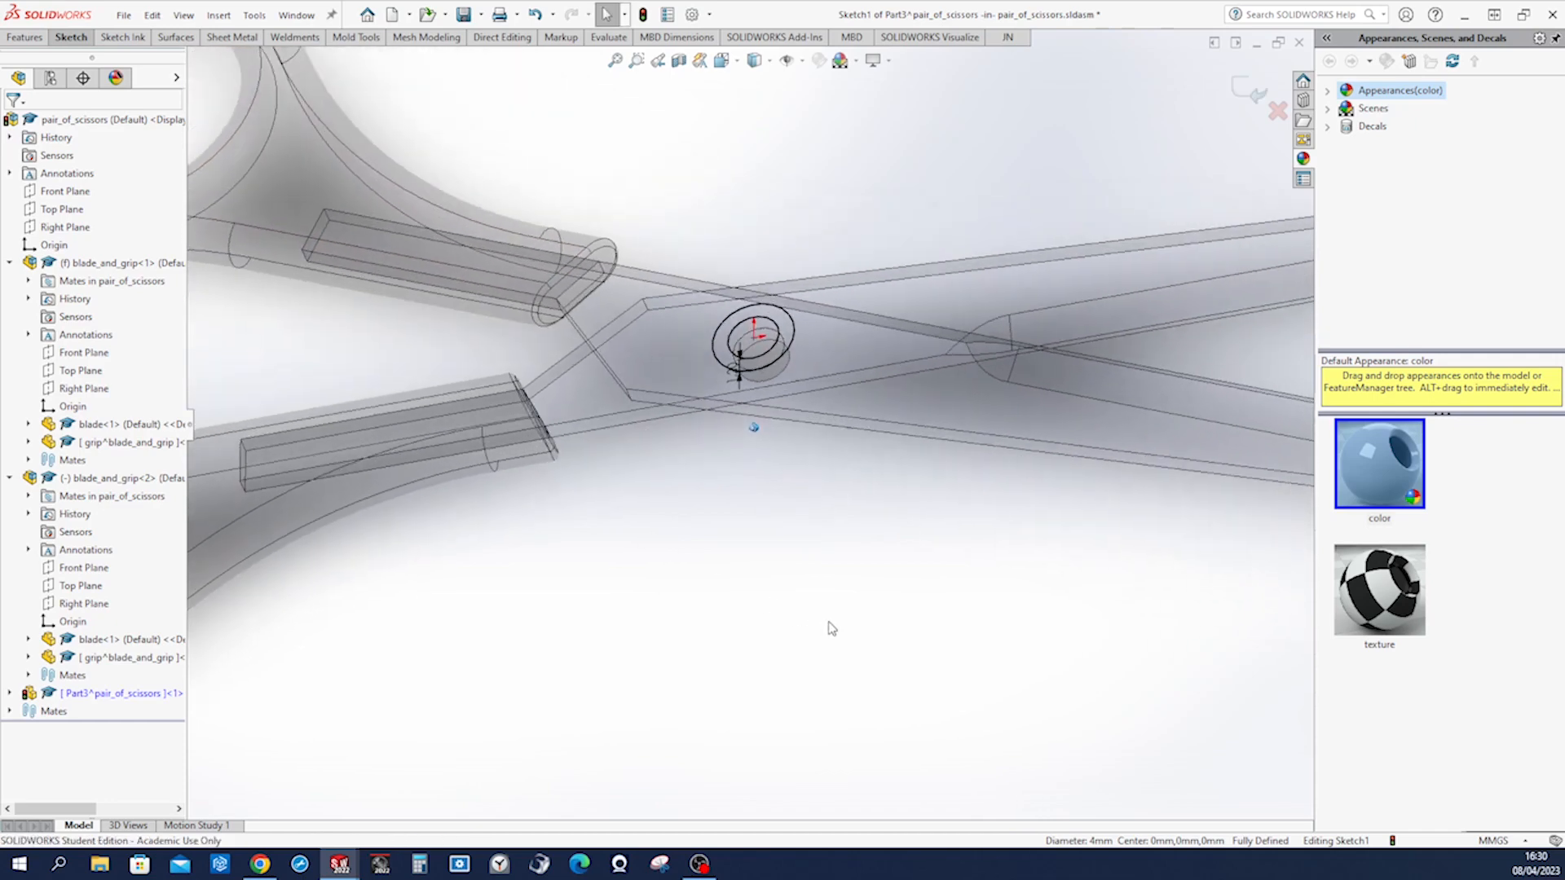
Extrude both sketch regions, the inner circle and the surrounding ring, 1.2 mm outward from the blade face as the rivet head.
middle_click_drag(839, 573, 853, 556)
mouse_move(850, 551)
right_mouse_down()
mouse_move(827, 565)
mouse_move(840, 547)
right_mouse_up()
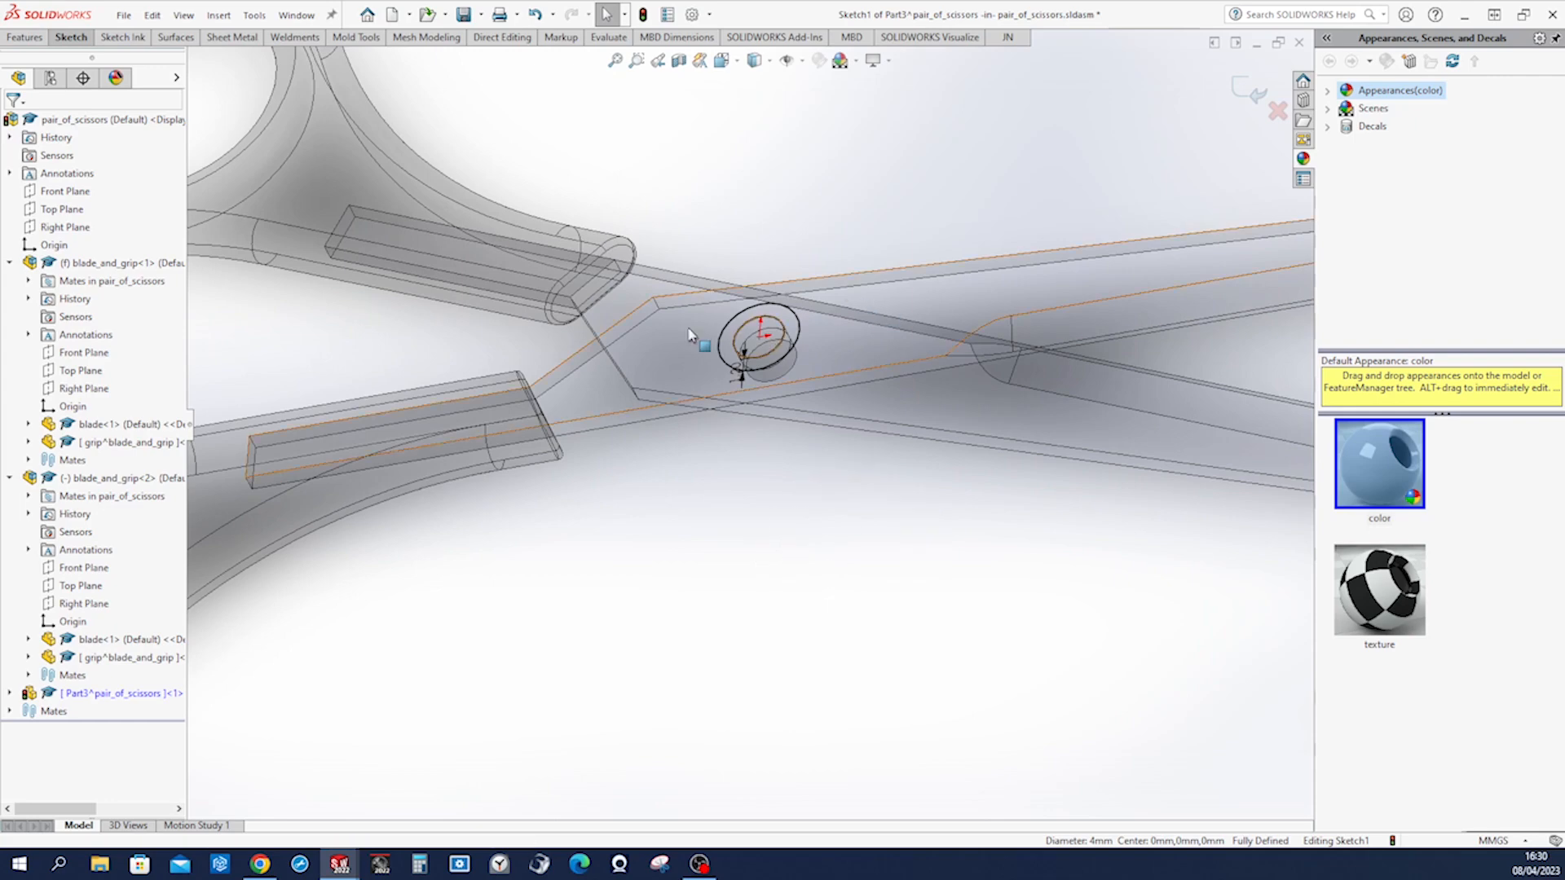
left_click(24, 36)
left_click(263, 84)
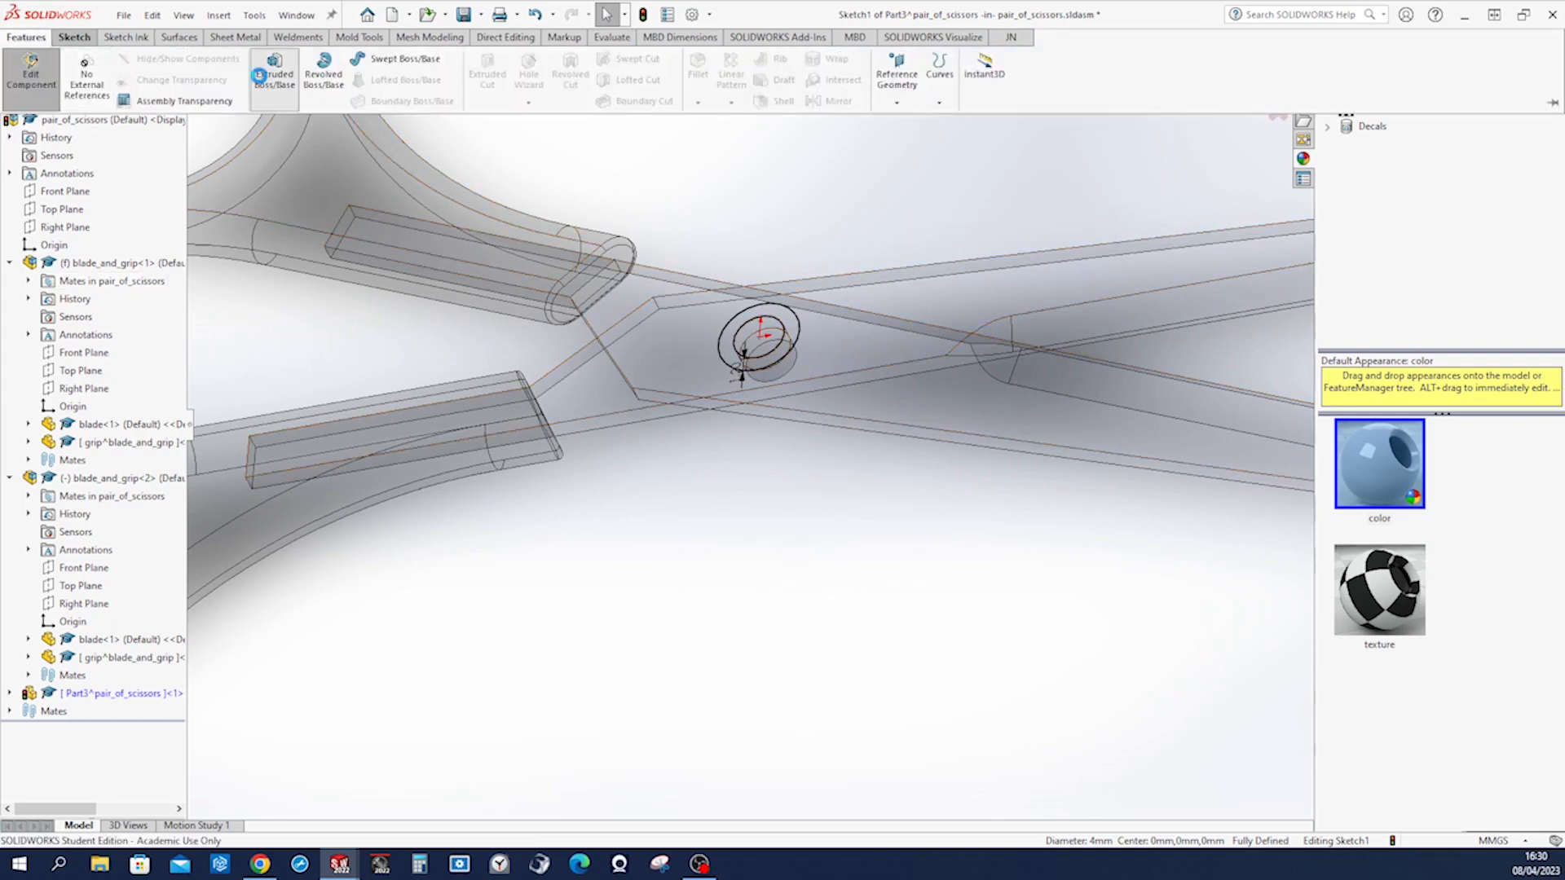
middle_click_drag(702, 213, 694, 263)
left_click(509, 369)
middle_click_drag(628, 395, 717, 359)
left_click(766, 308)
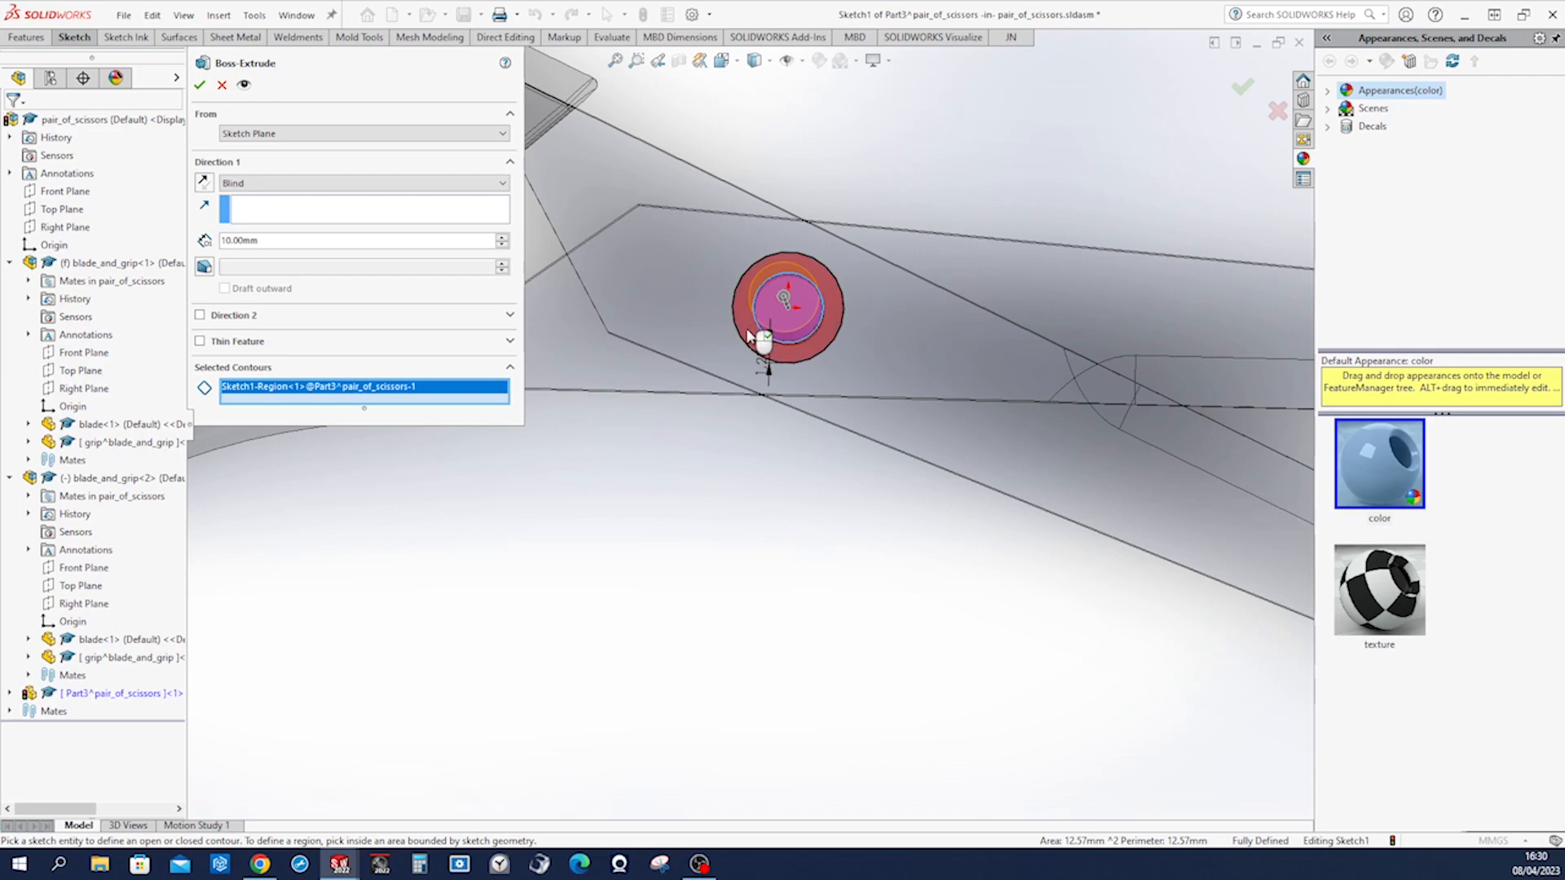
left_click(749, 336)
mouse_move(762, 339)
middle_mouse_down()
mouse_move(750, 391)
mouse_move(717, 407)
mouse_move(280, 255)
middle_mouse_up()
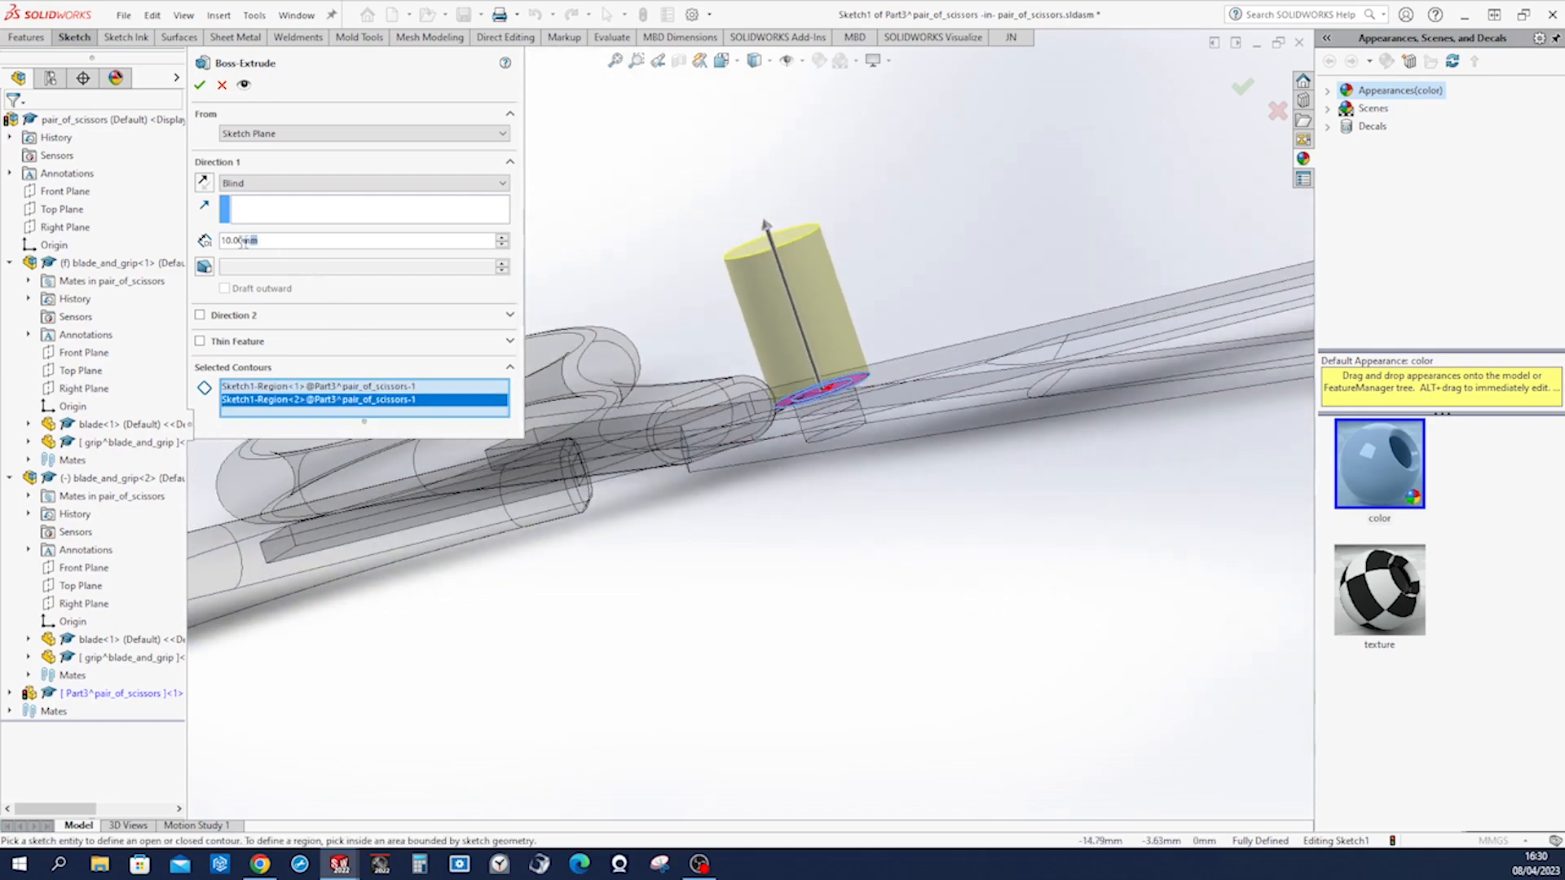
type("1.2")
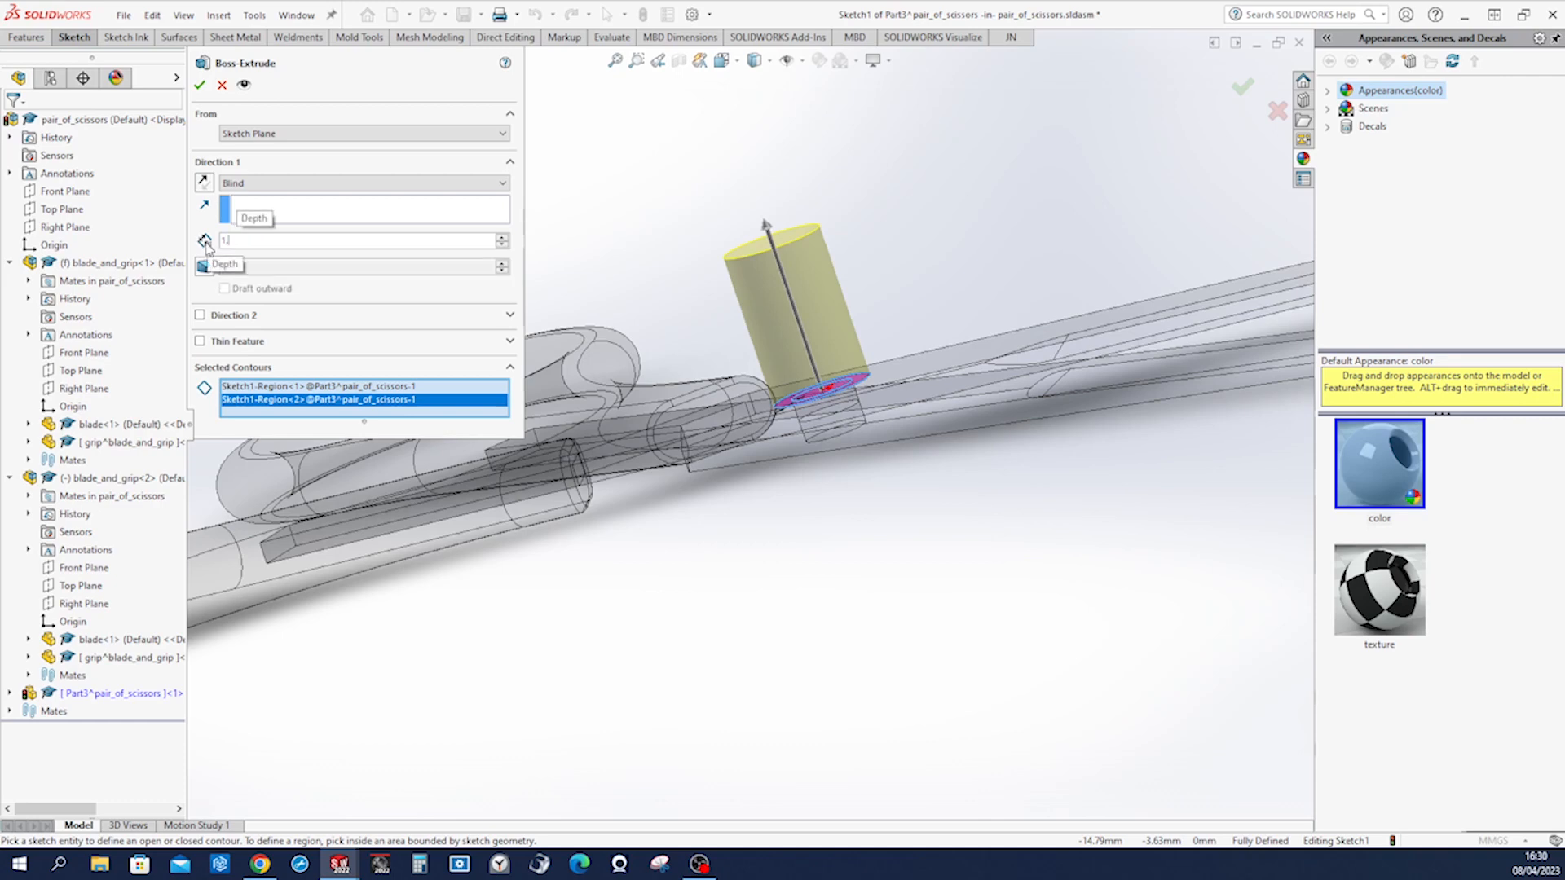
key("Return")
left_click(201, 87)
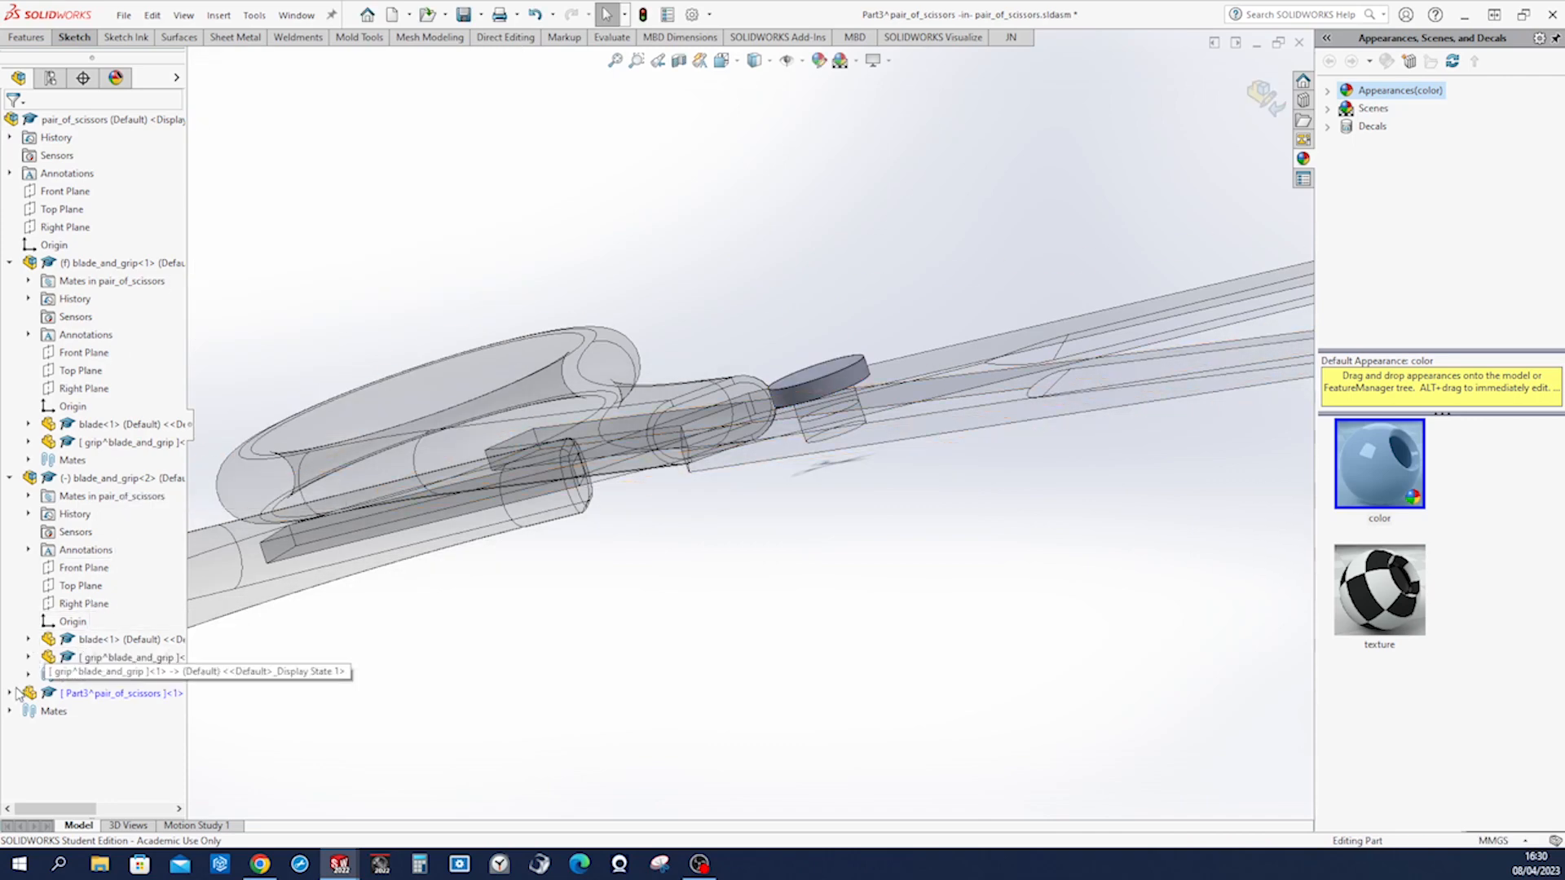
Start a second boss extrude that reuses the rivet head's existing sketch.
left_click(11, 692)
left_click_drag(180, 751, 181, 766)
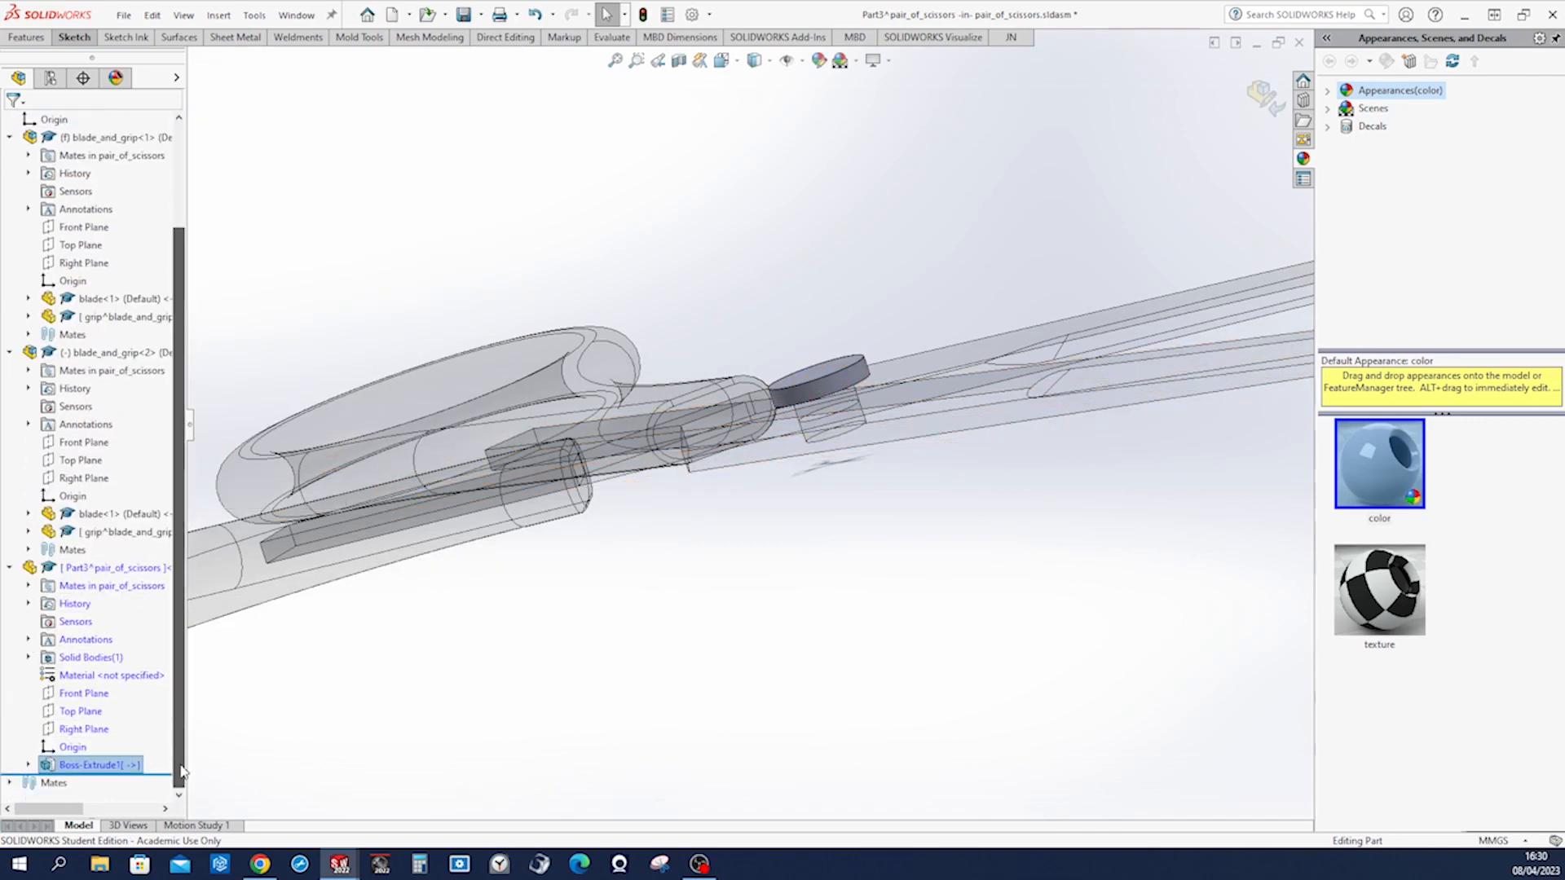
left_click(28, 765)
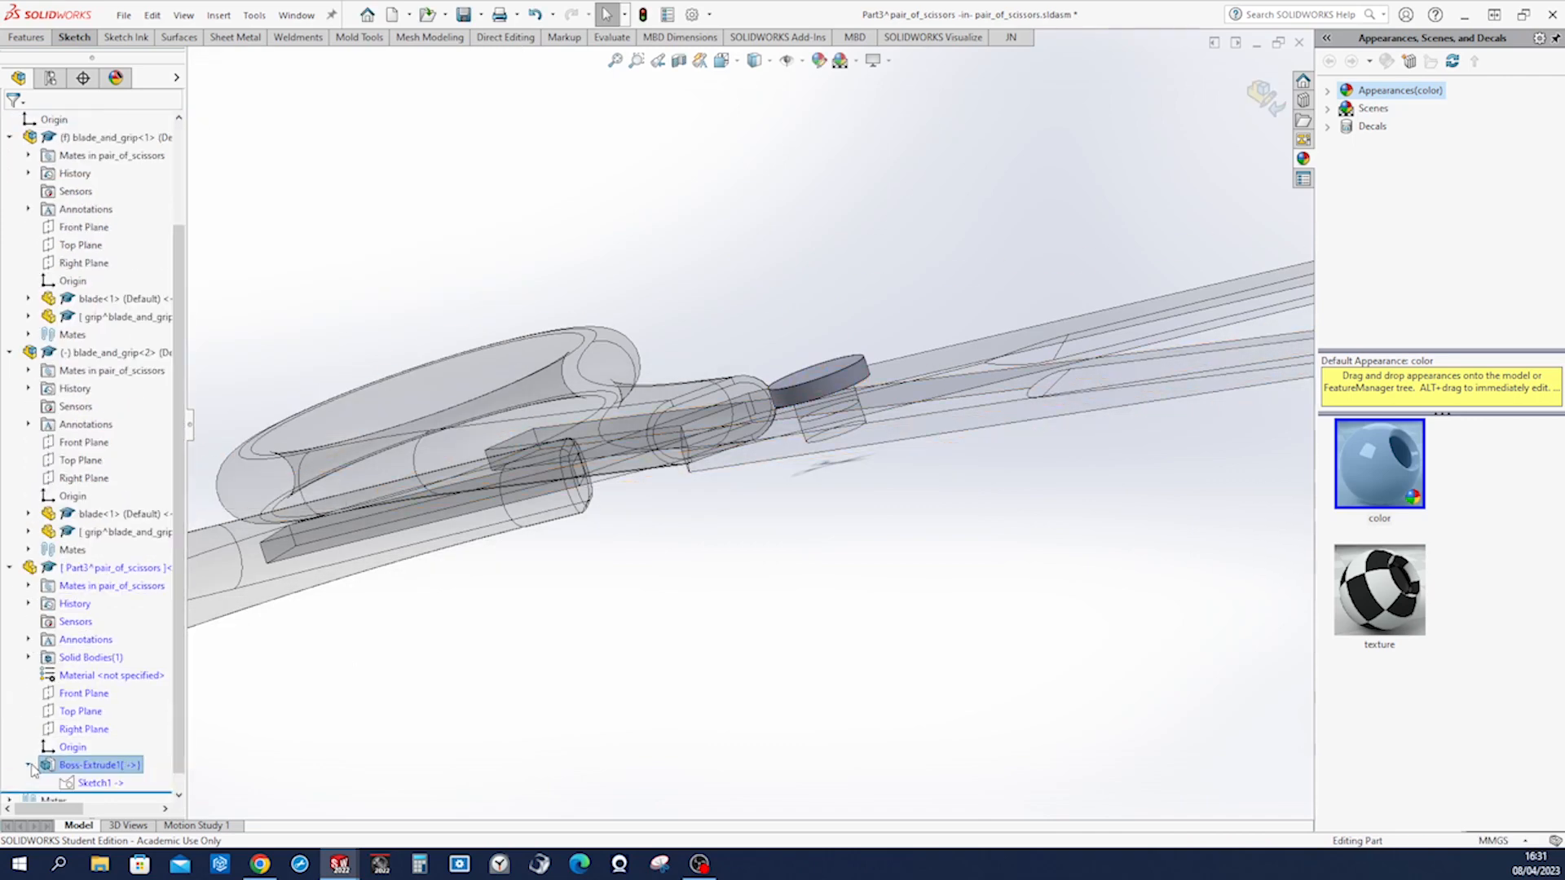
left_click(92, 782)
middle_click_drag(519, 722, 497, 652)
left_click(26, 38)
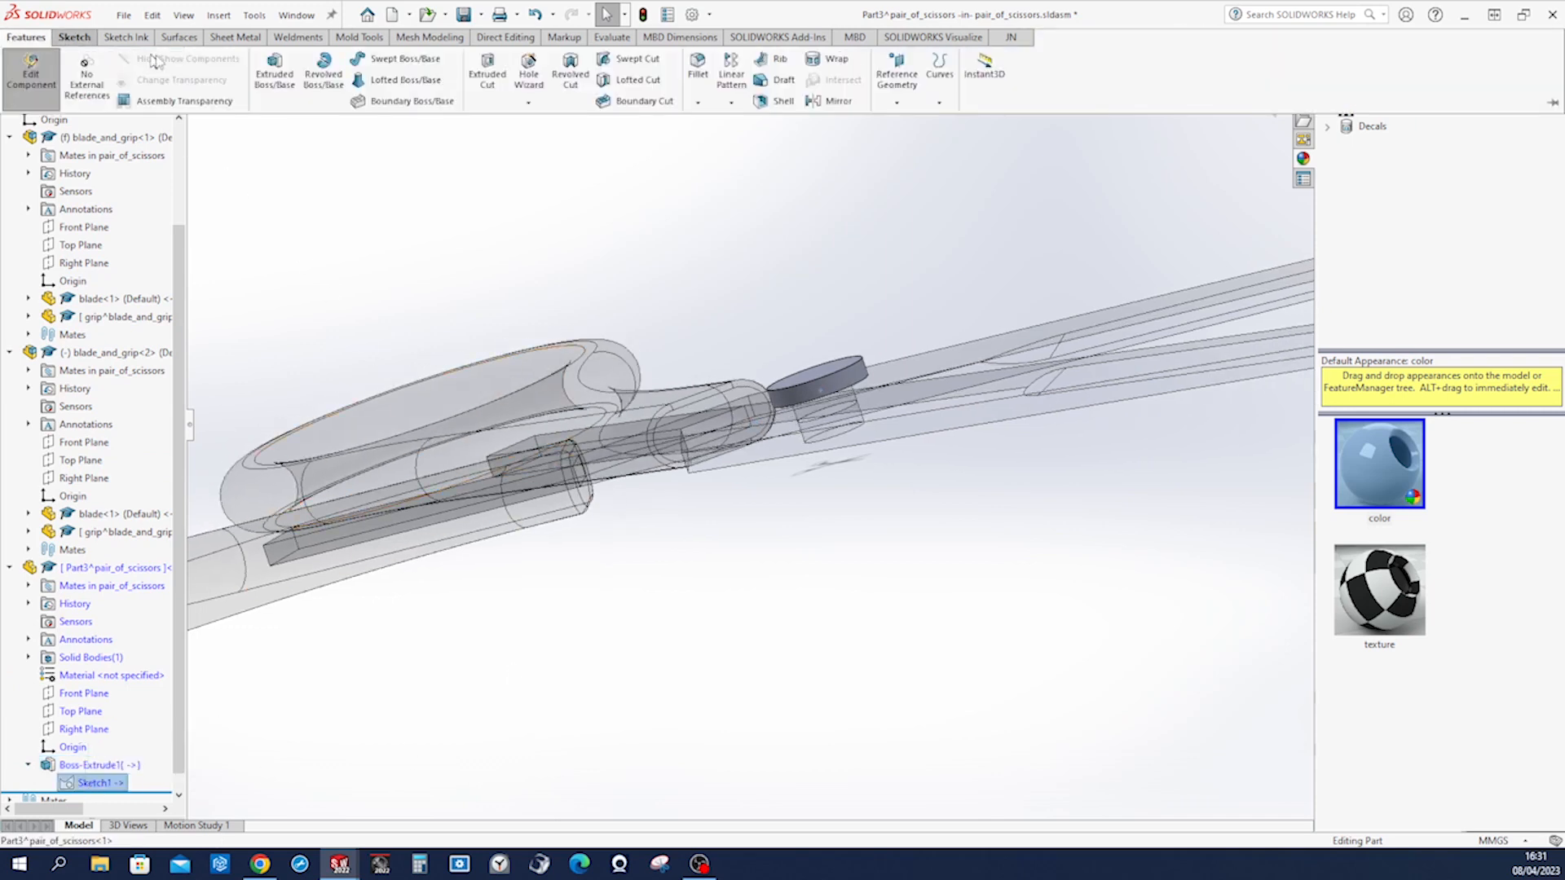
left_click(275, 73)
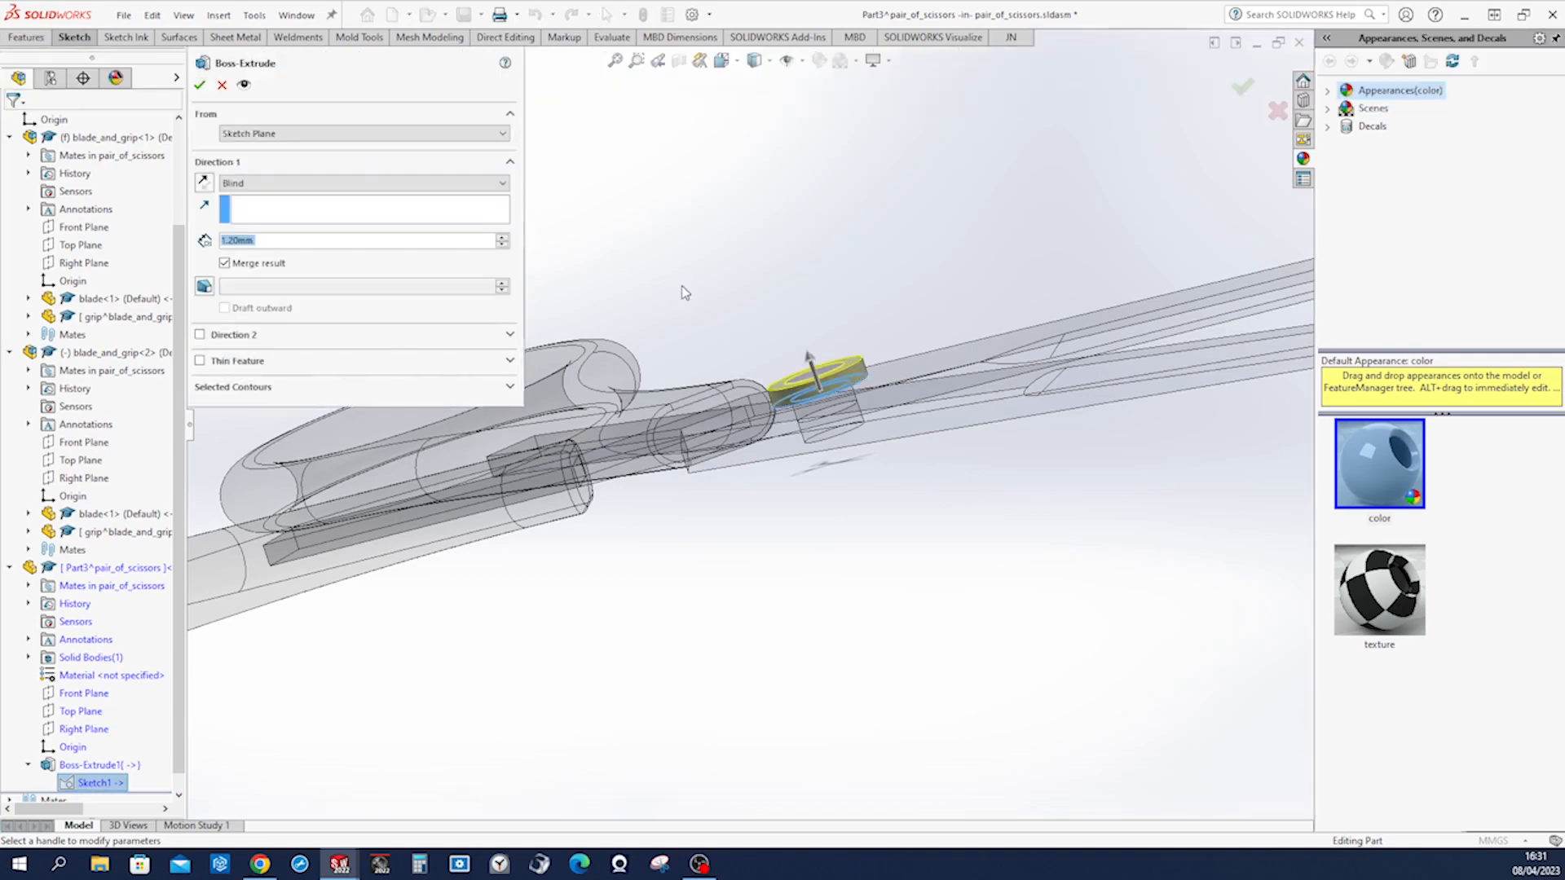
middle_click_drag(681, 286, 872, 491)
key("ctrl+8")
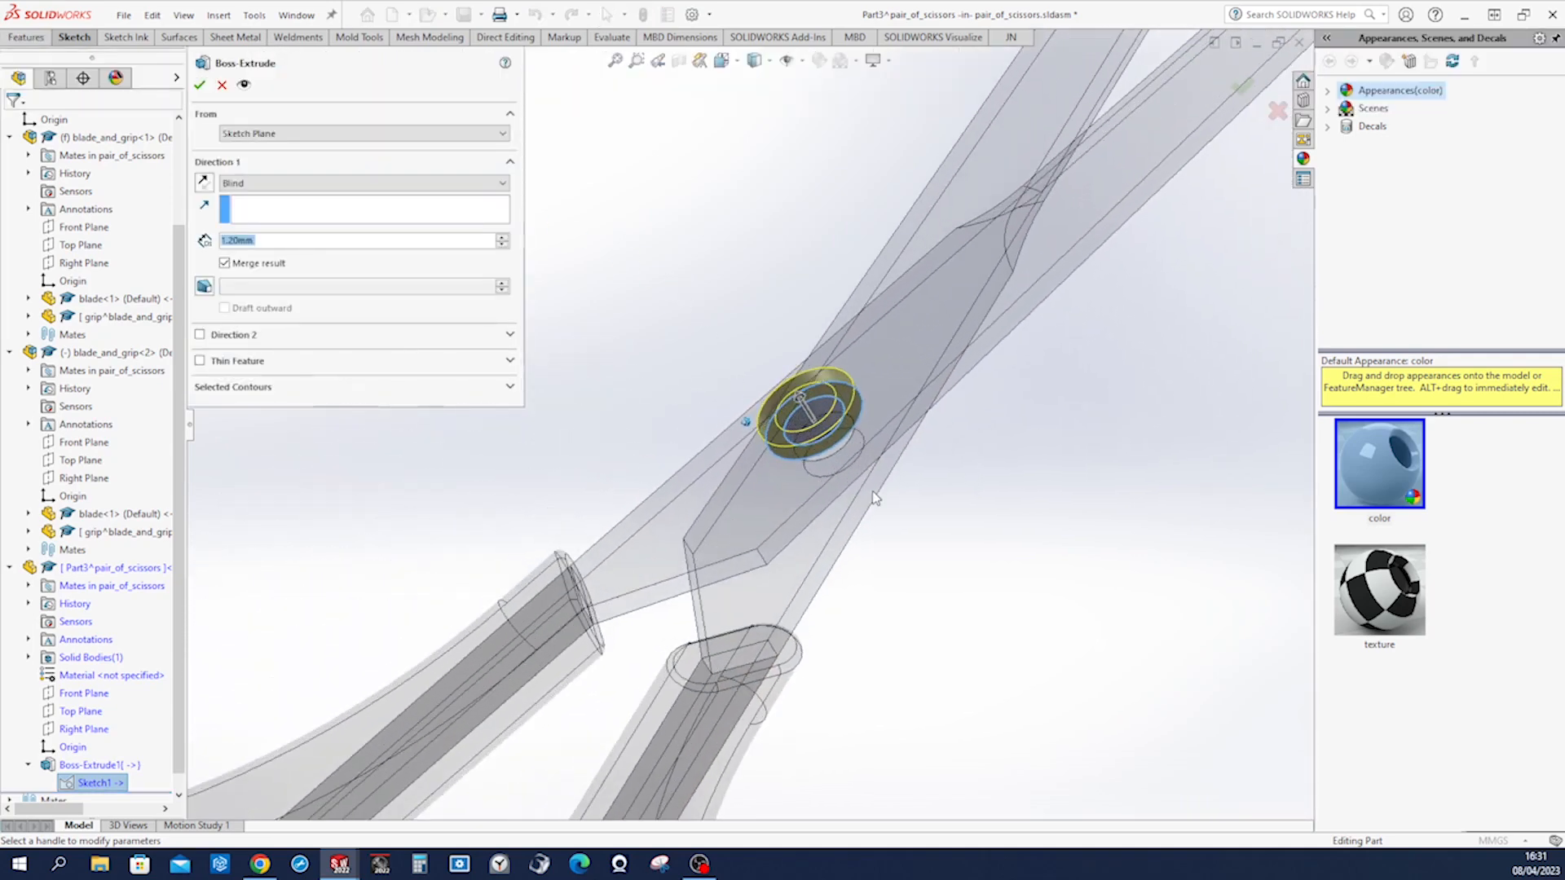
Replace the selected contour with only the inner circle and extrude it 1.4 mm in the reversed direction, into the pivot hole.
left_click(511, 388)
right_click(472, 418)
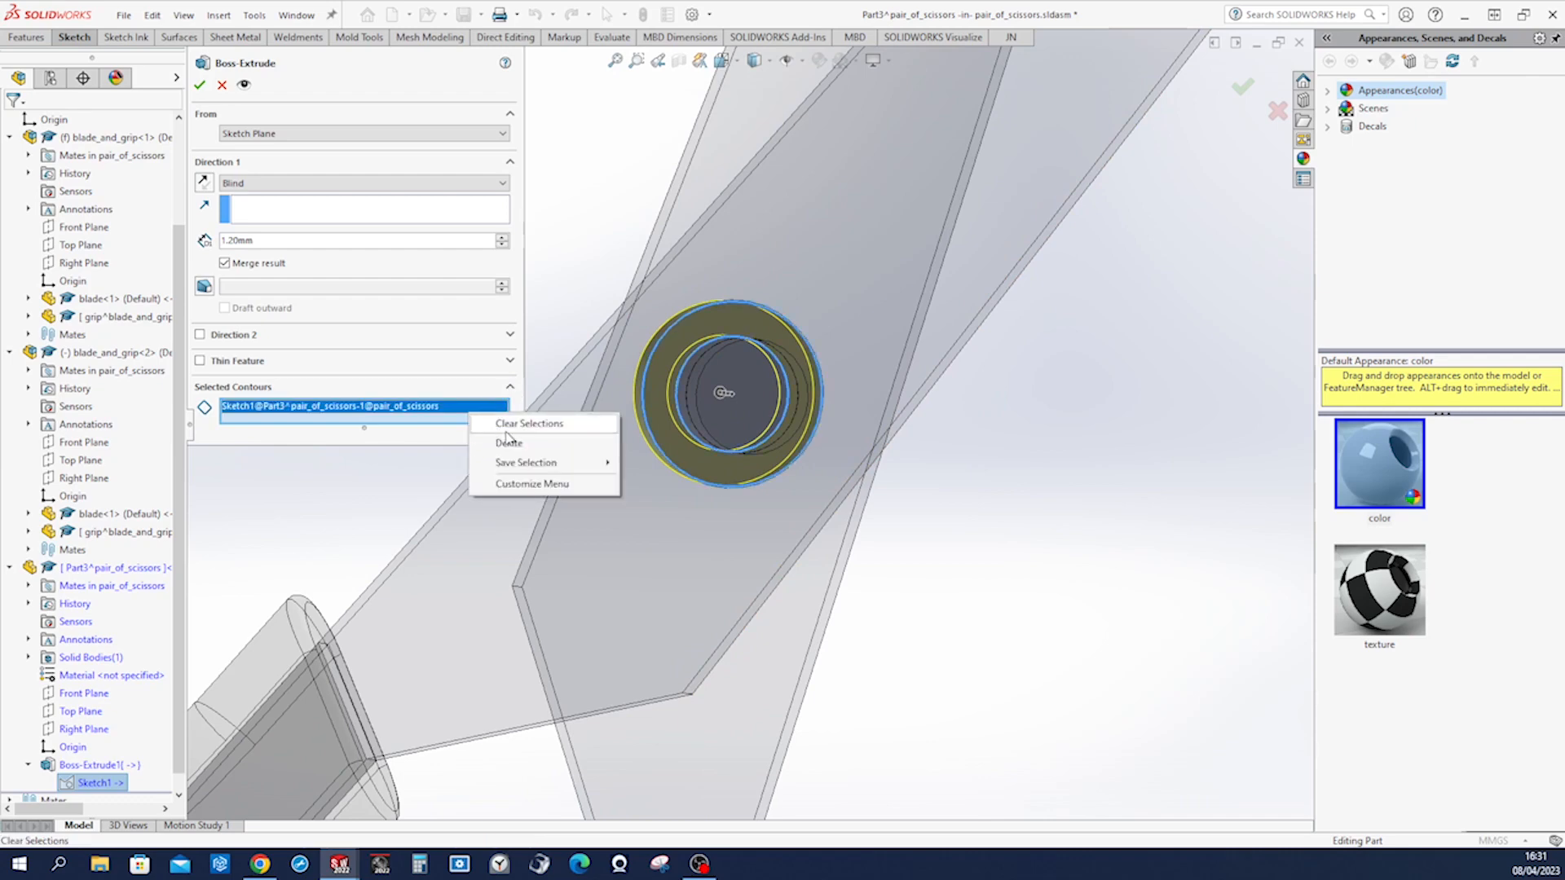
left_click(512, 440)
left_click(744, 420)
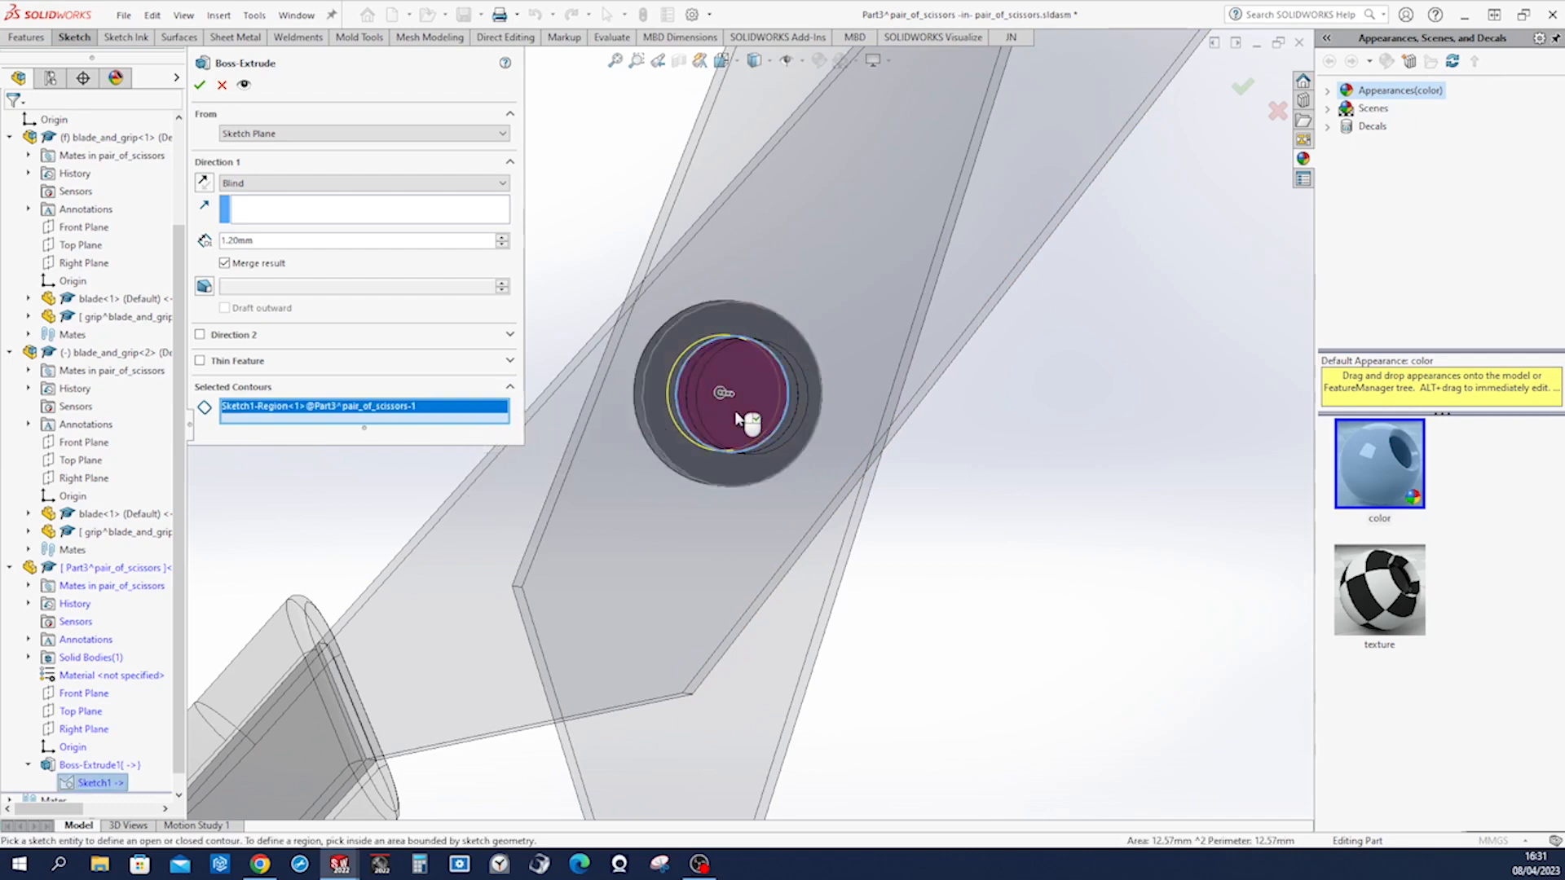
middle_click_drag(571, 359, 522, 334)
left_click(203, 181)
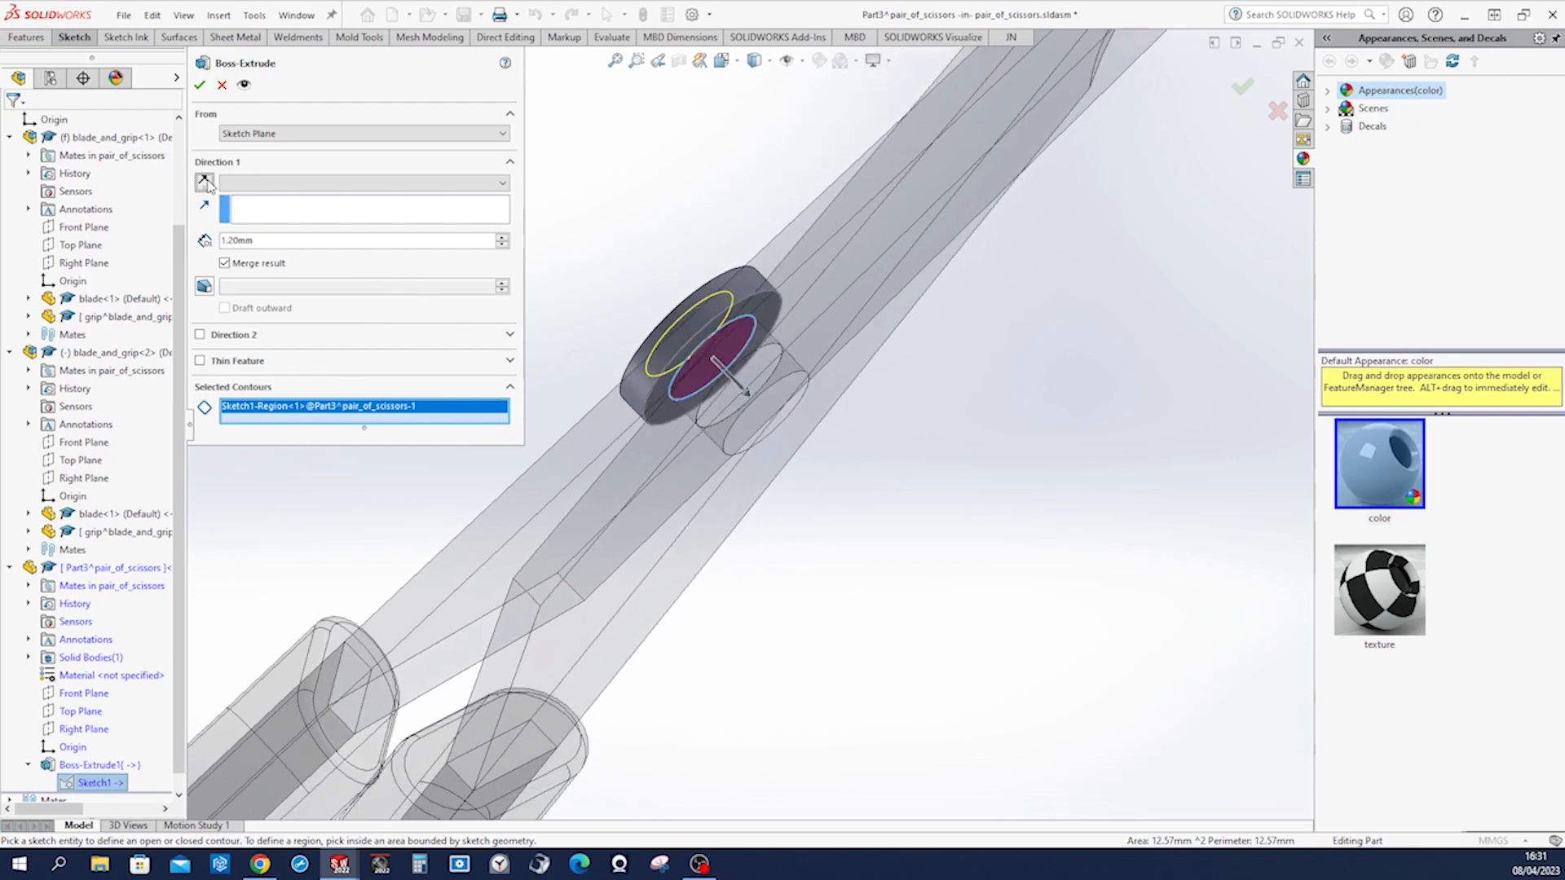
type("1.4")
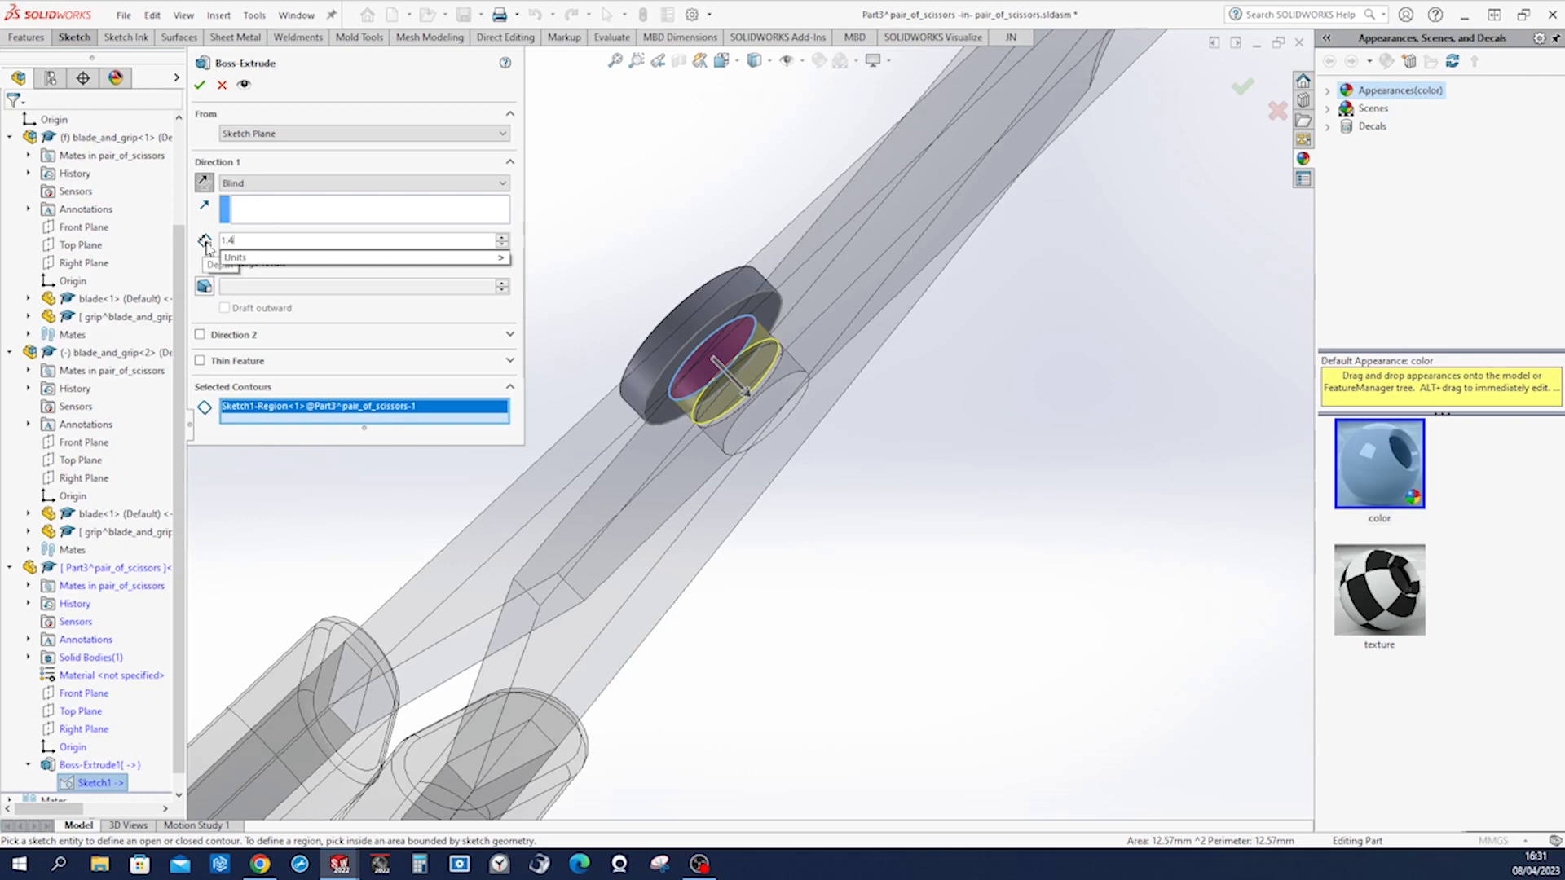
key("Return")
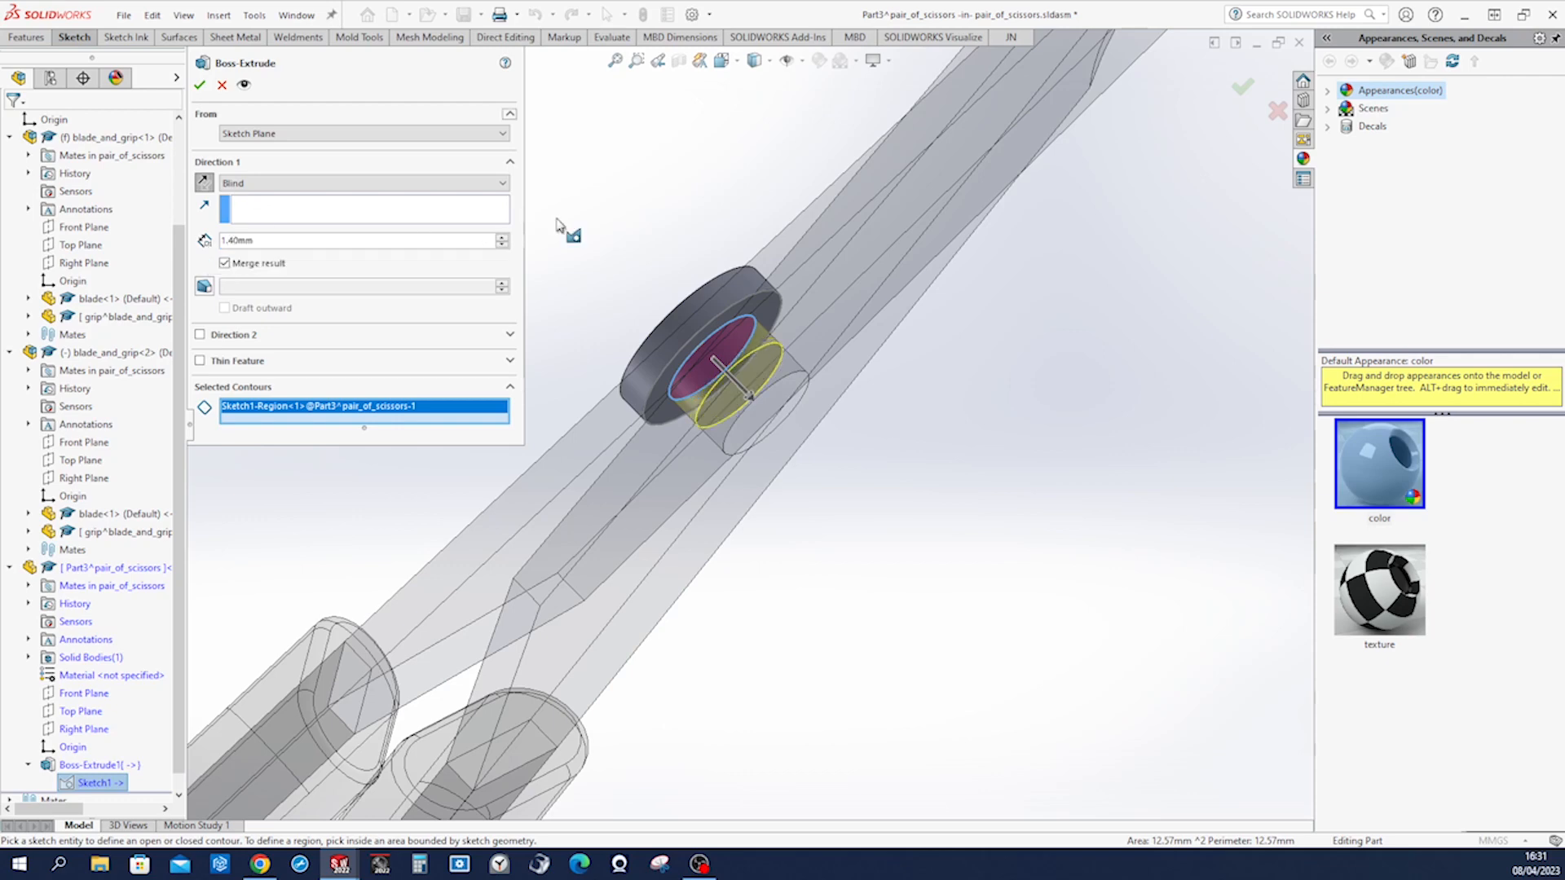
left_click(200, 85)
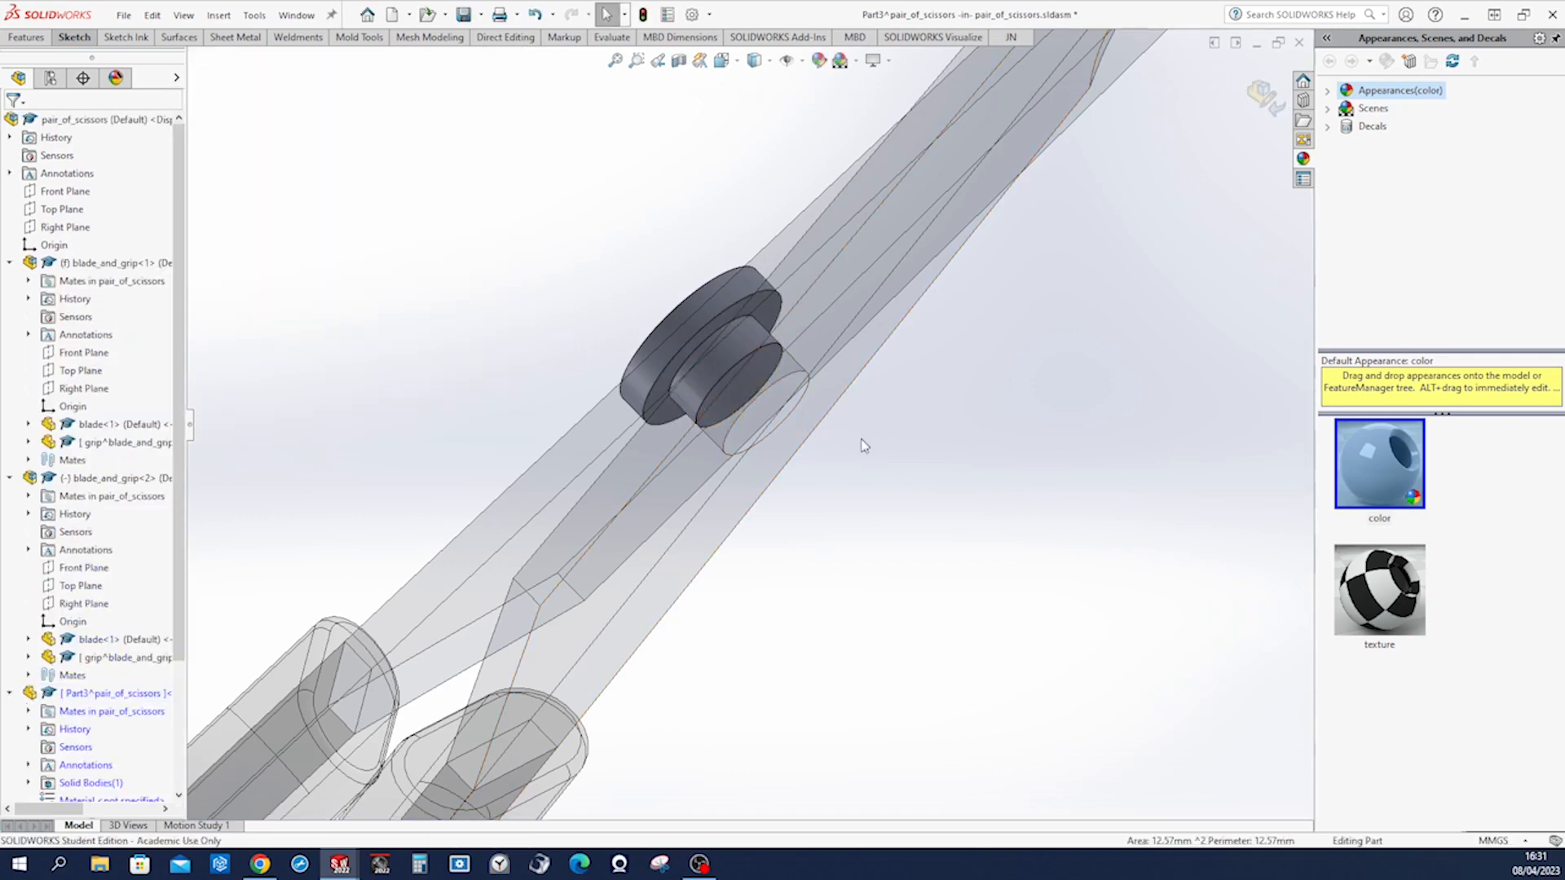
Mirror the whole rivet body about the flat end face of its pin, with the solids merged.
key("s")
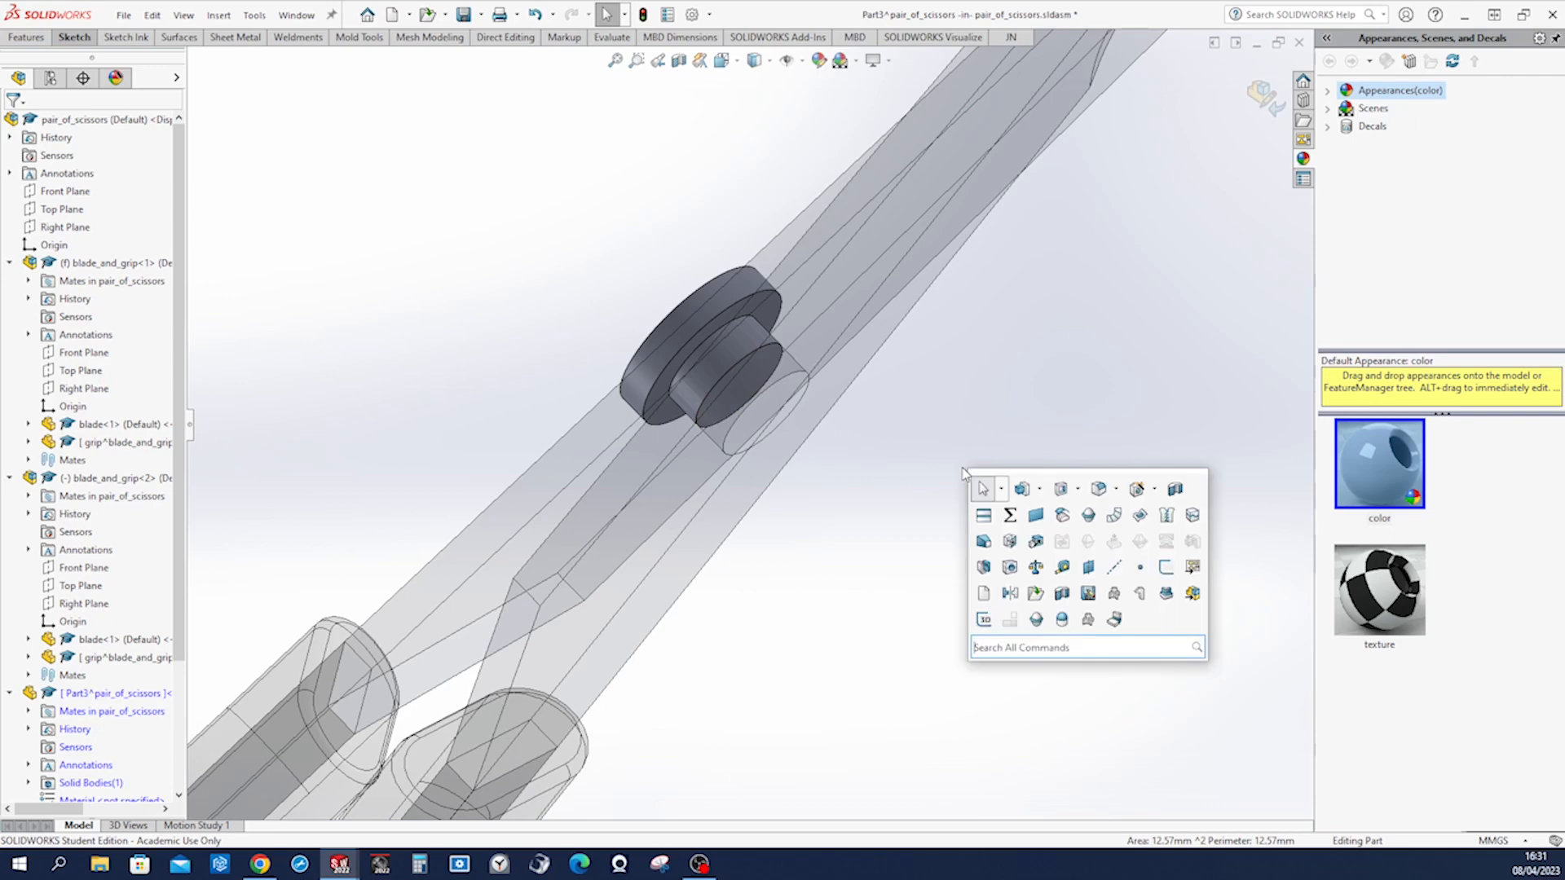
left_click(1017, 599)
middle_click_drag(974, 571, 864, 489)
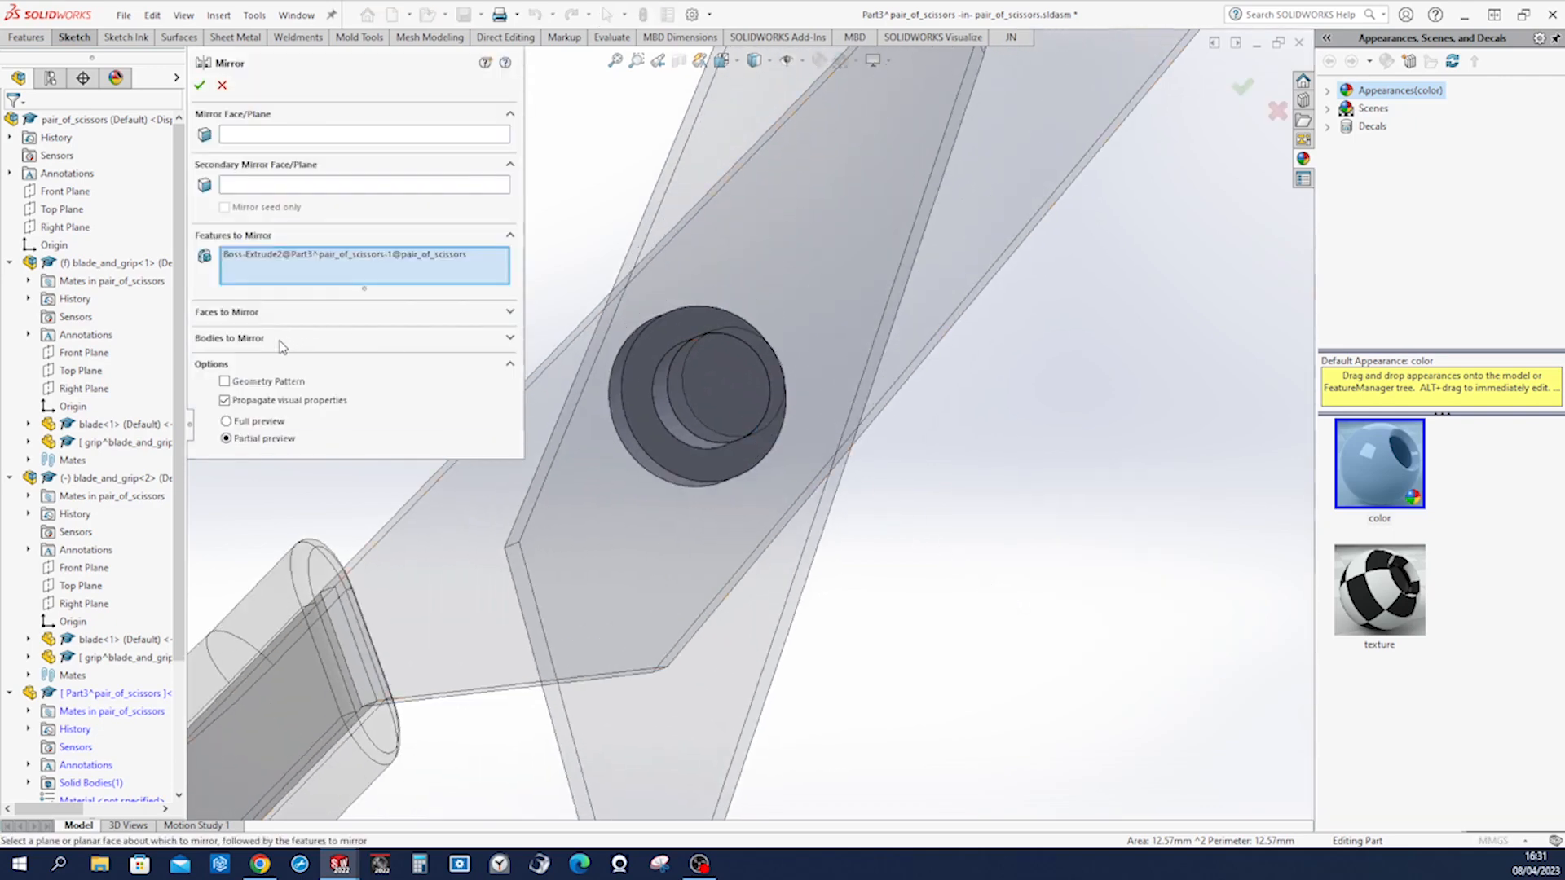
left_click(508, 339)
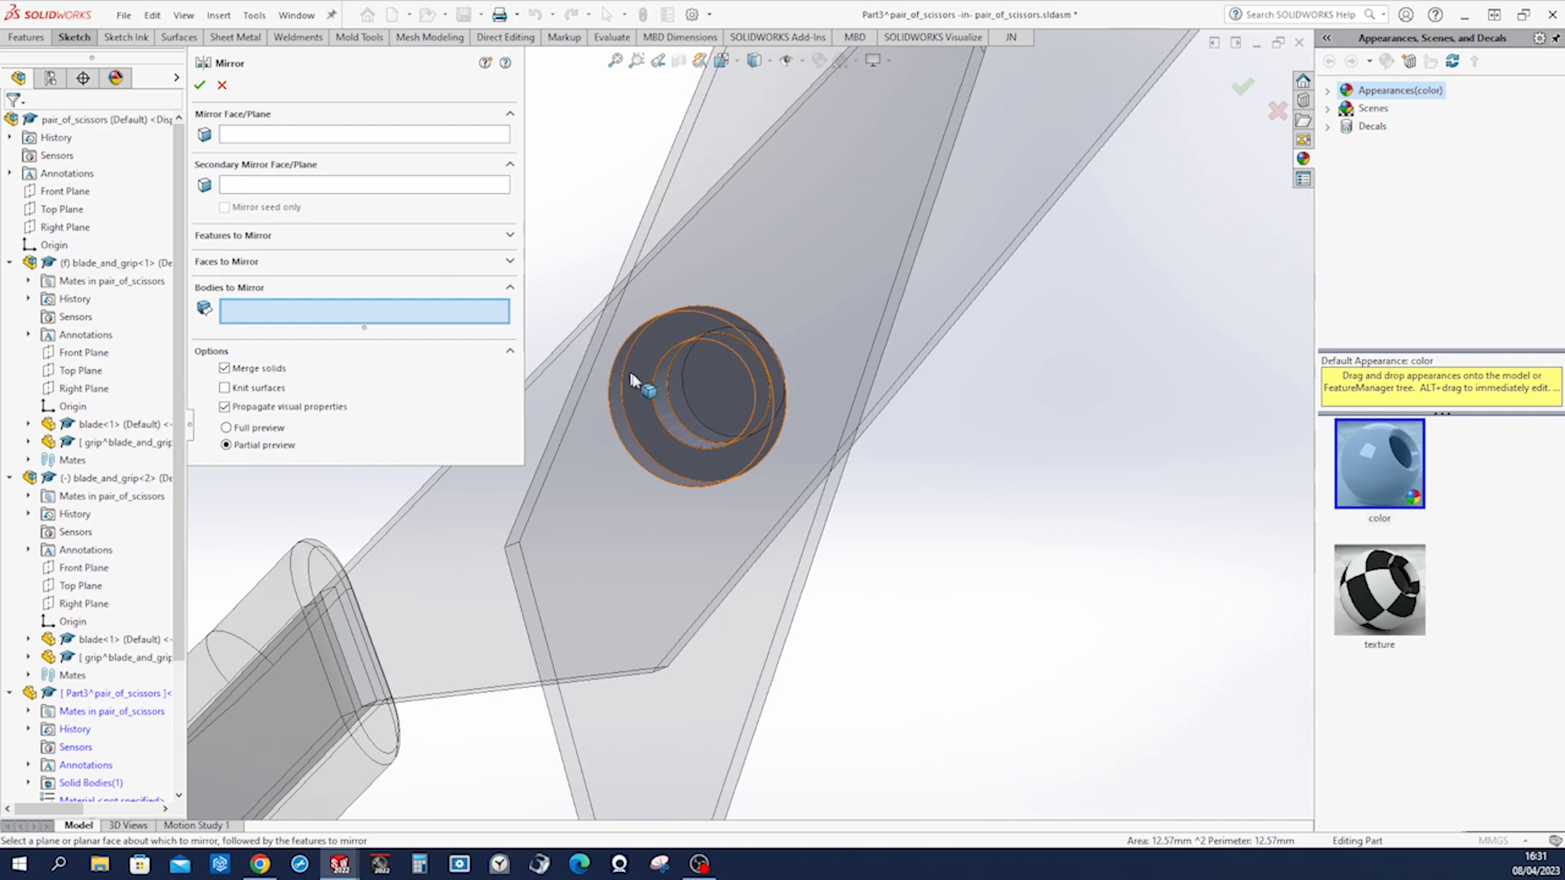
left_click(699, 388)
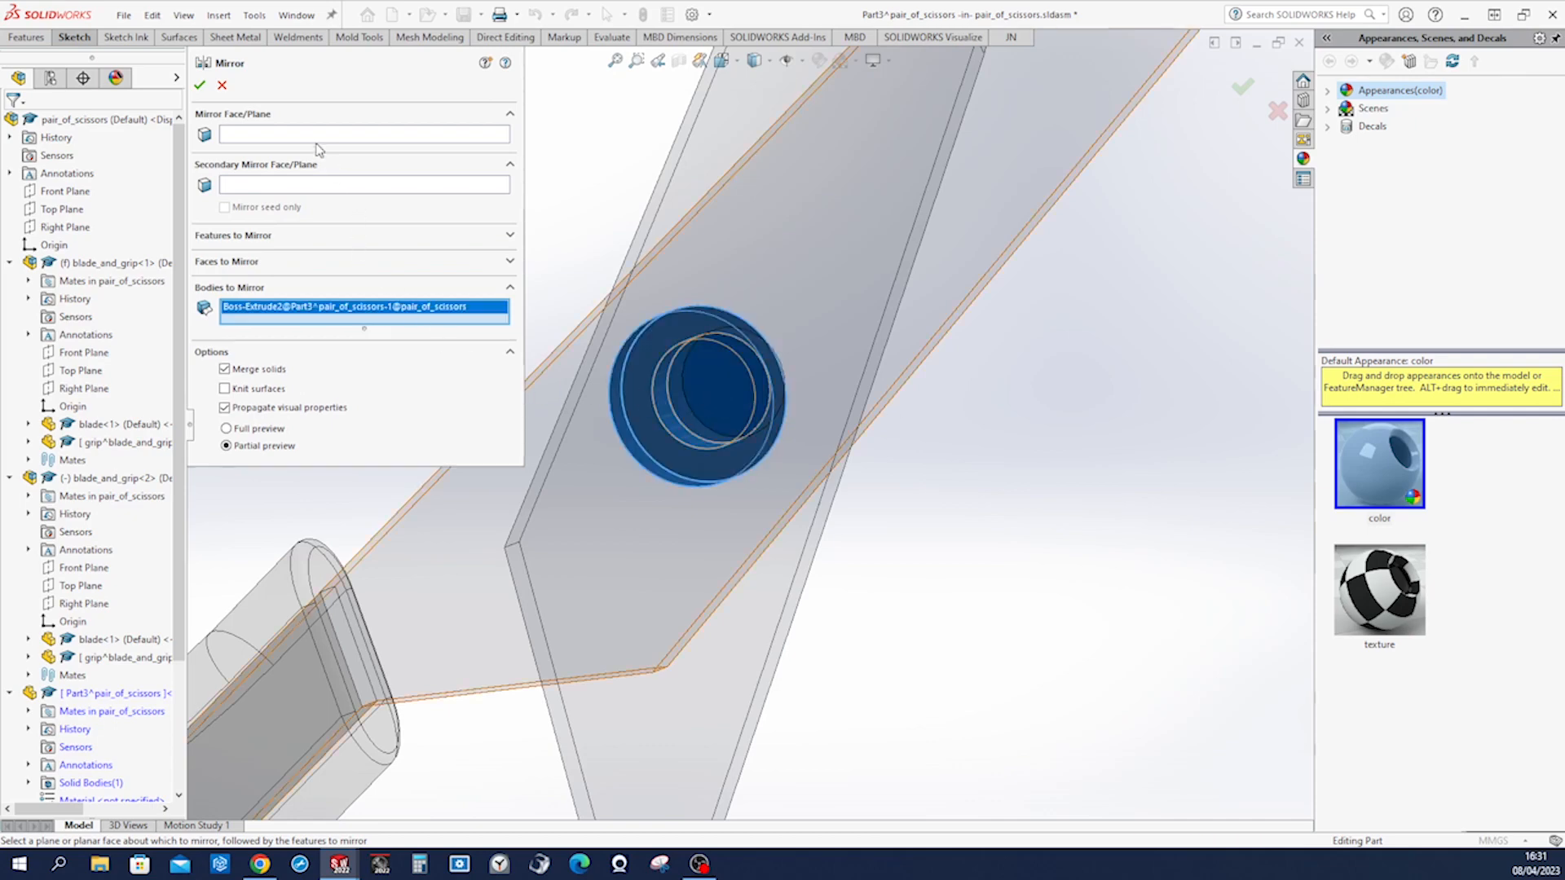
left_click(317, 137)
left_click(694, 378)
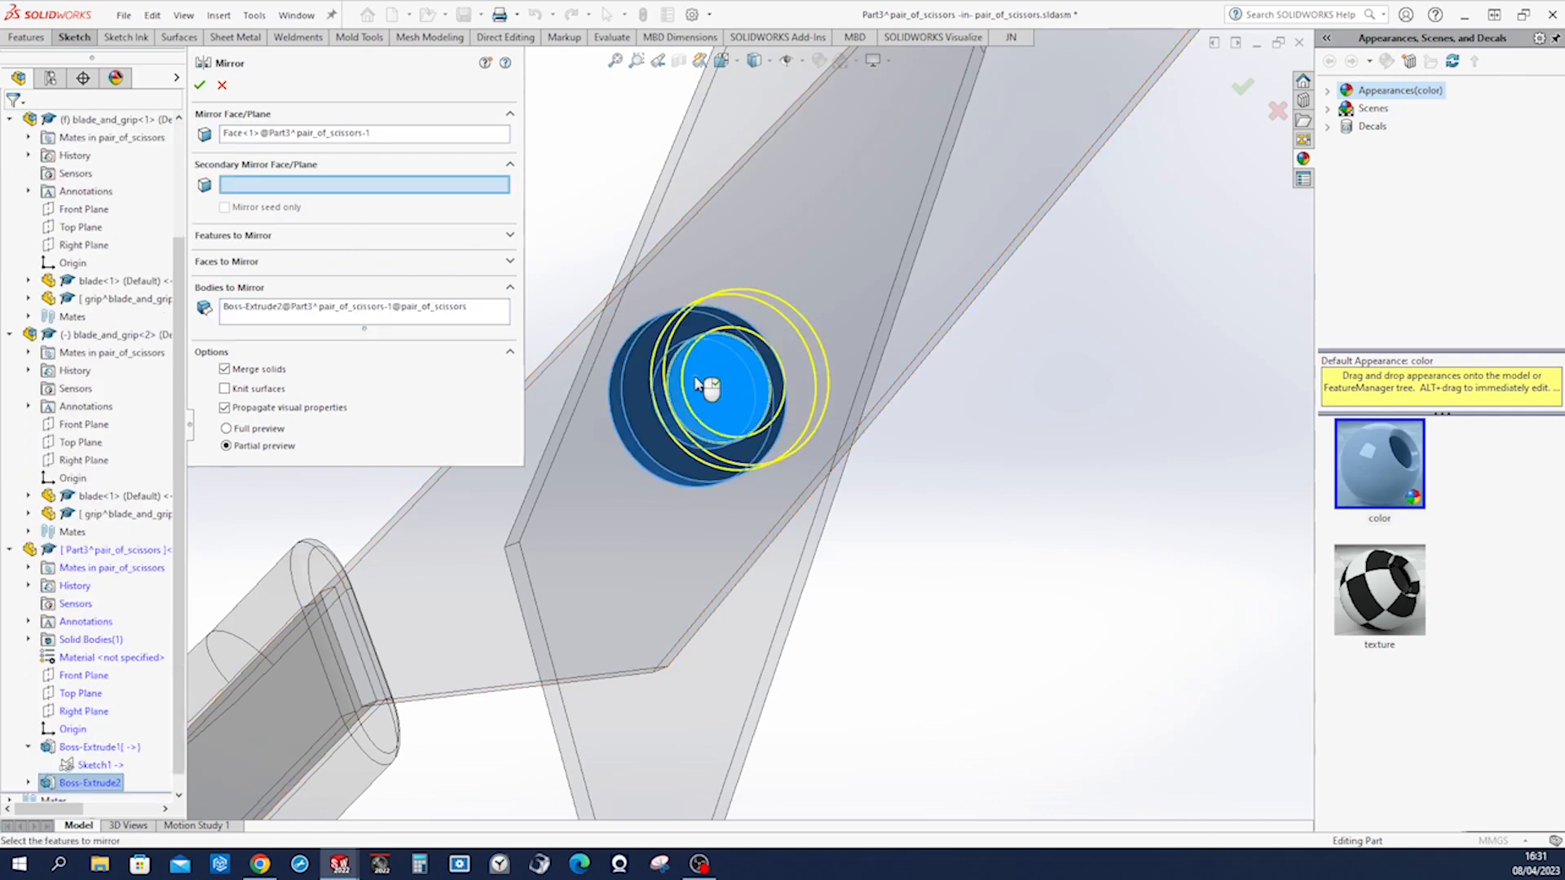
left_click(199, 86)
middle_click_drag(949, 456, 600, 259)
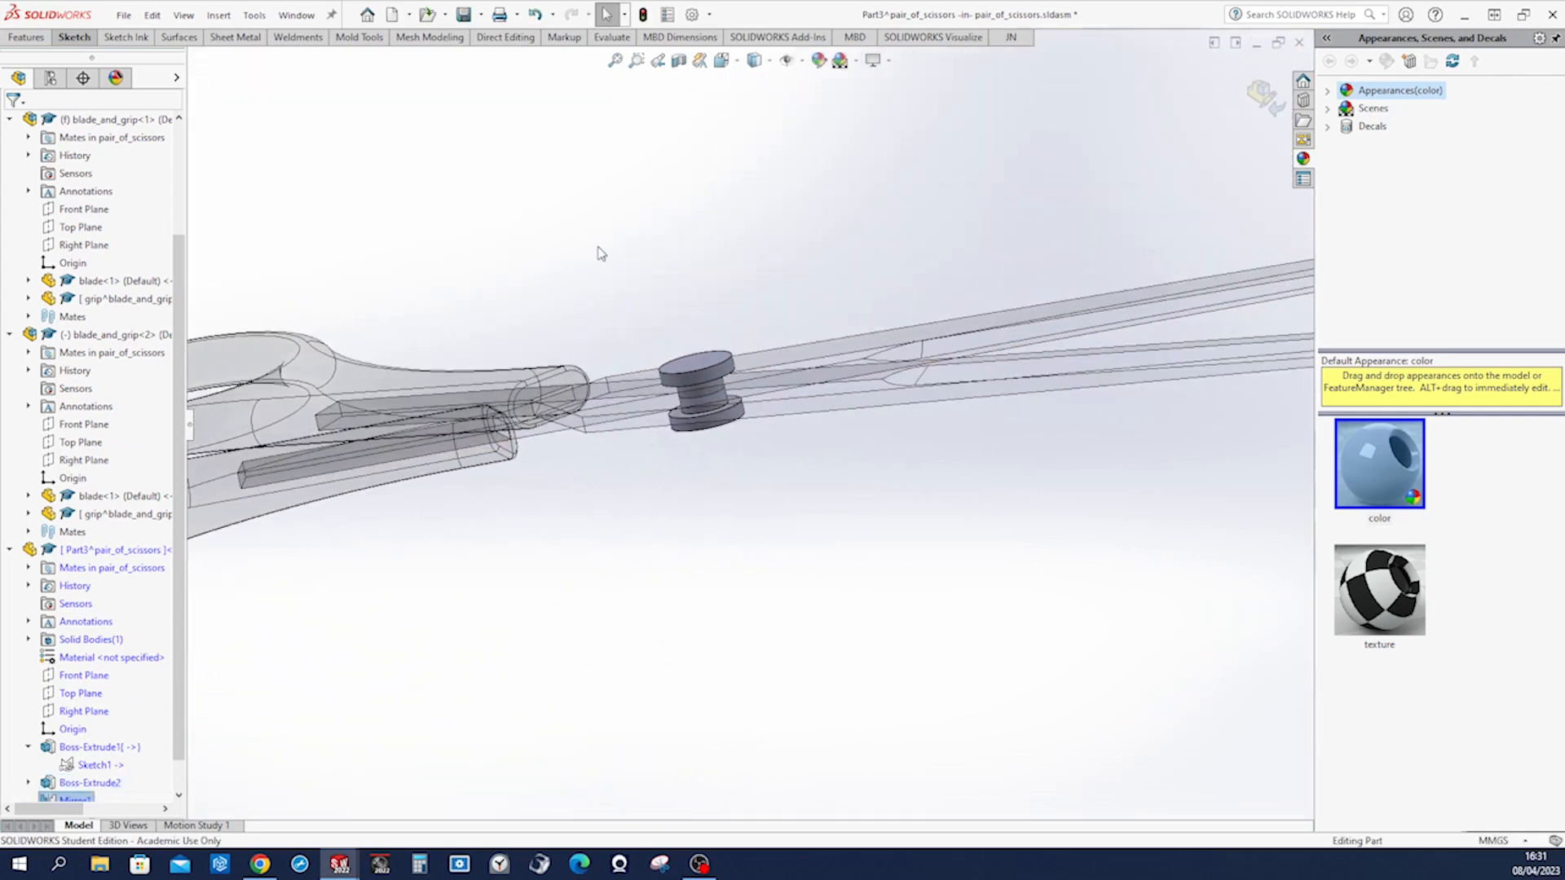
Roll the rivet part back before the mirror, add a 1 mm dome to the head's outer face, and roll forward past the mirror.
mouse_move(176, 752)
left_mouse_down()
mouse_move(172, 791)
mouse_move(159, 754)
left_mouse_up()
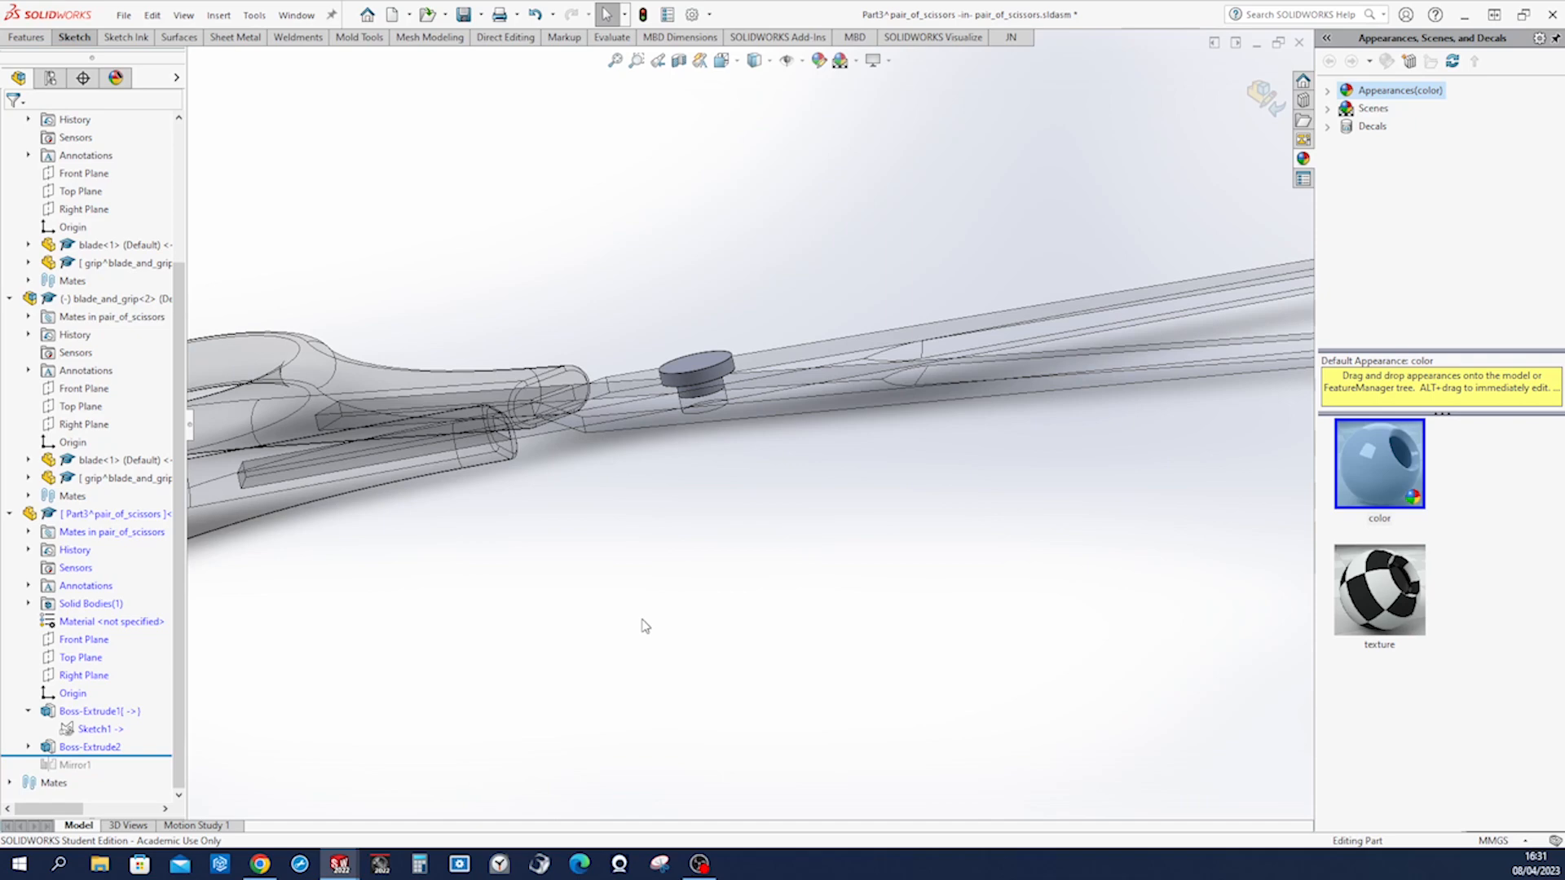
key("s")
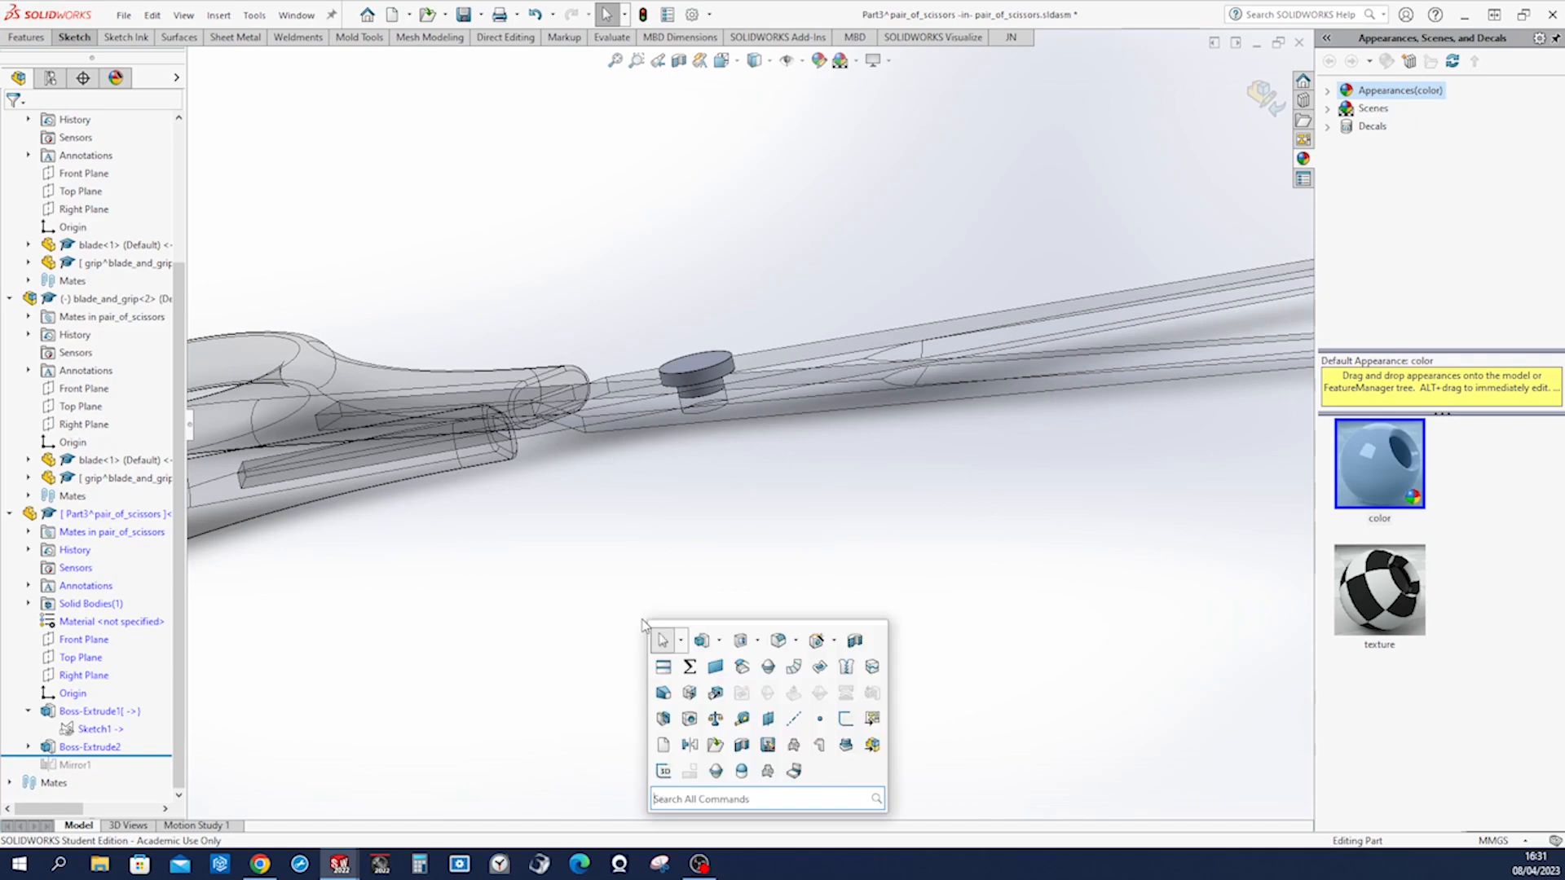
left_click(742, 770)
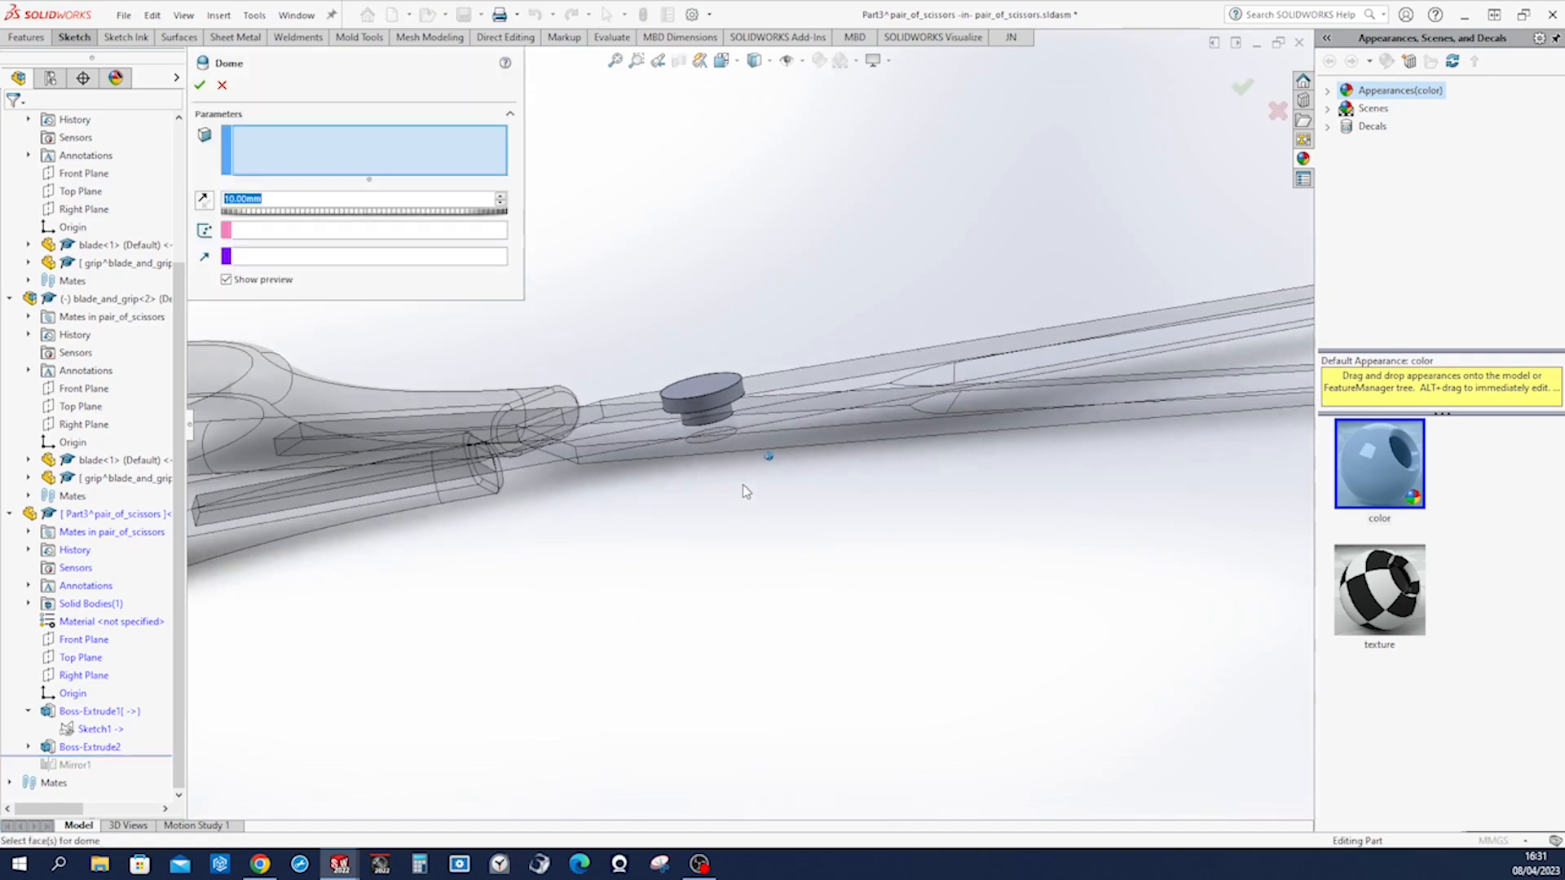
scroll(741, 484, "down", 3)
left_click(731, 477)
left_click(721, 474)
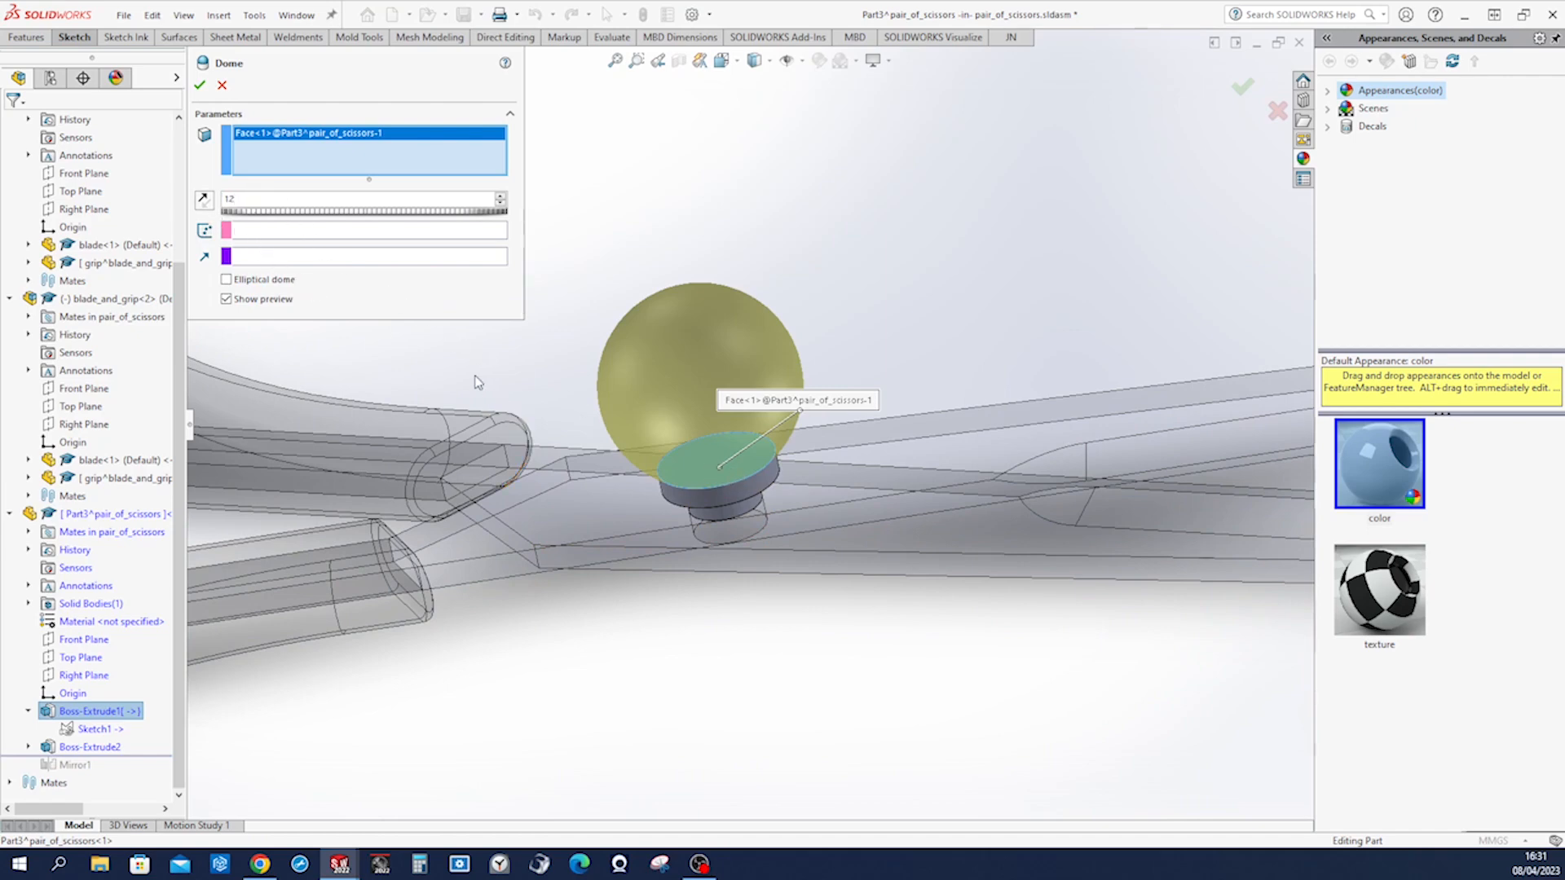
key("BackSpace")
key("Tab")
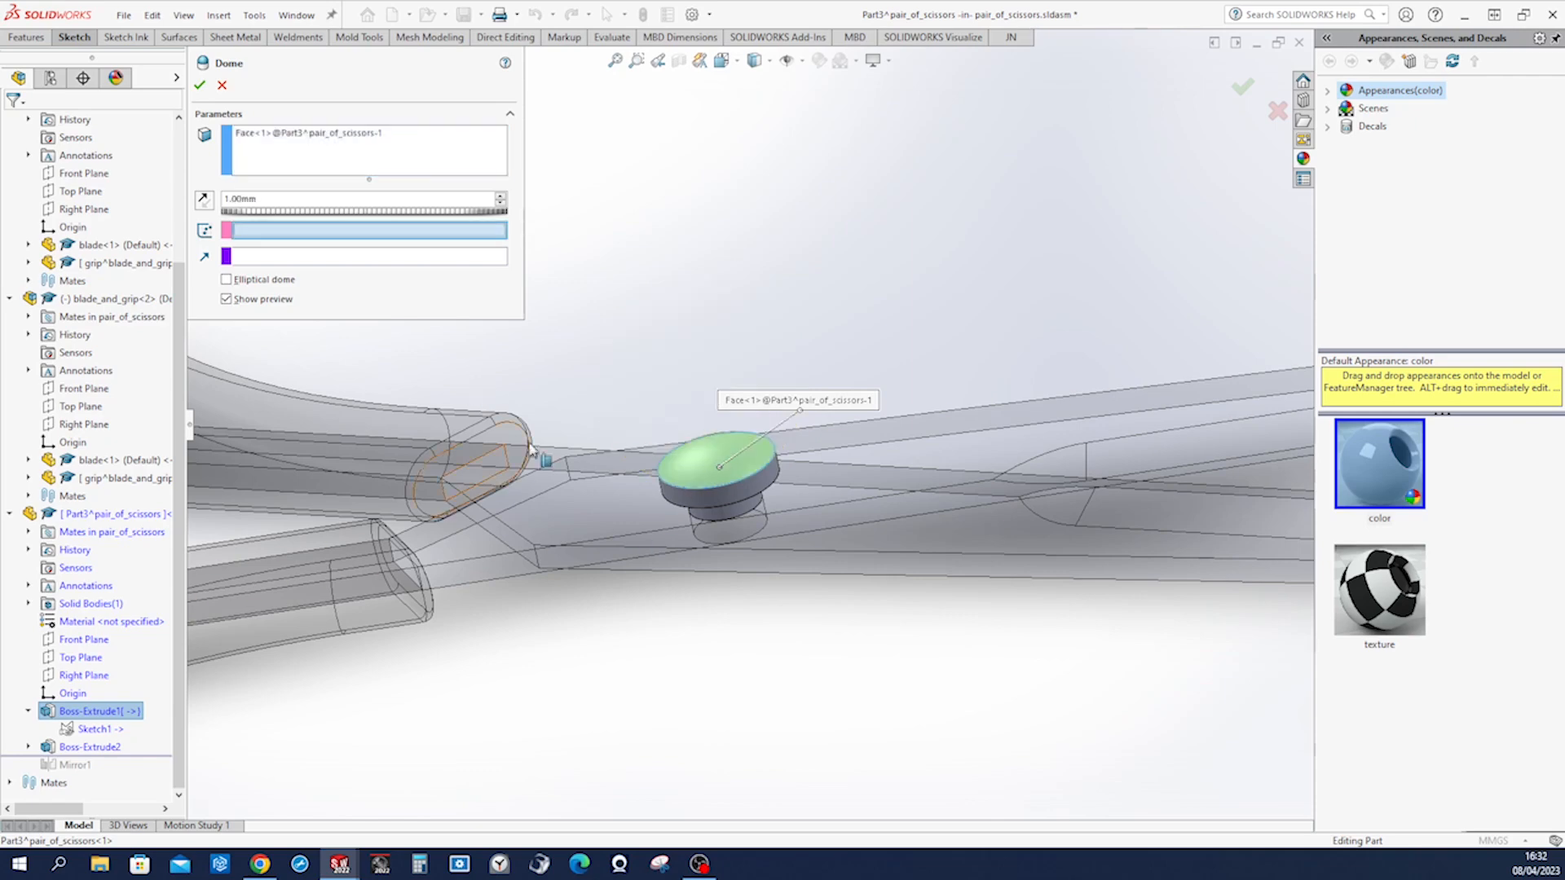
left_click(199, 86)
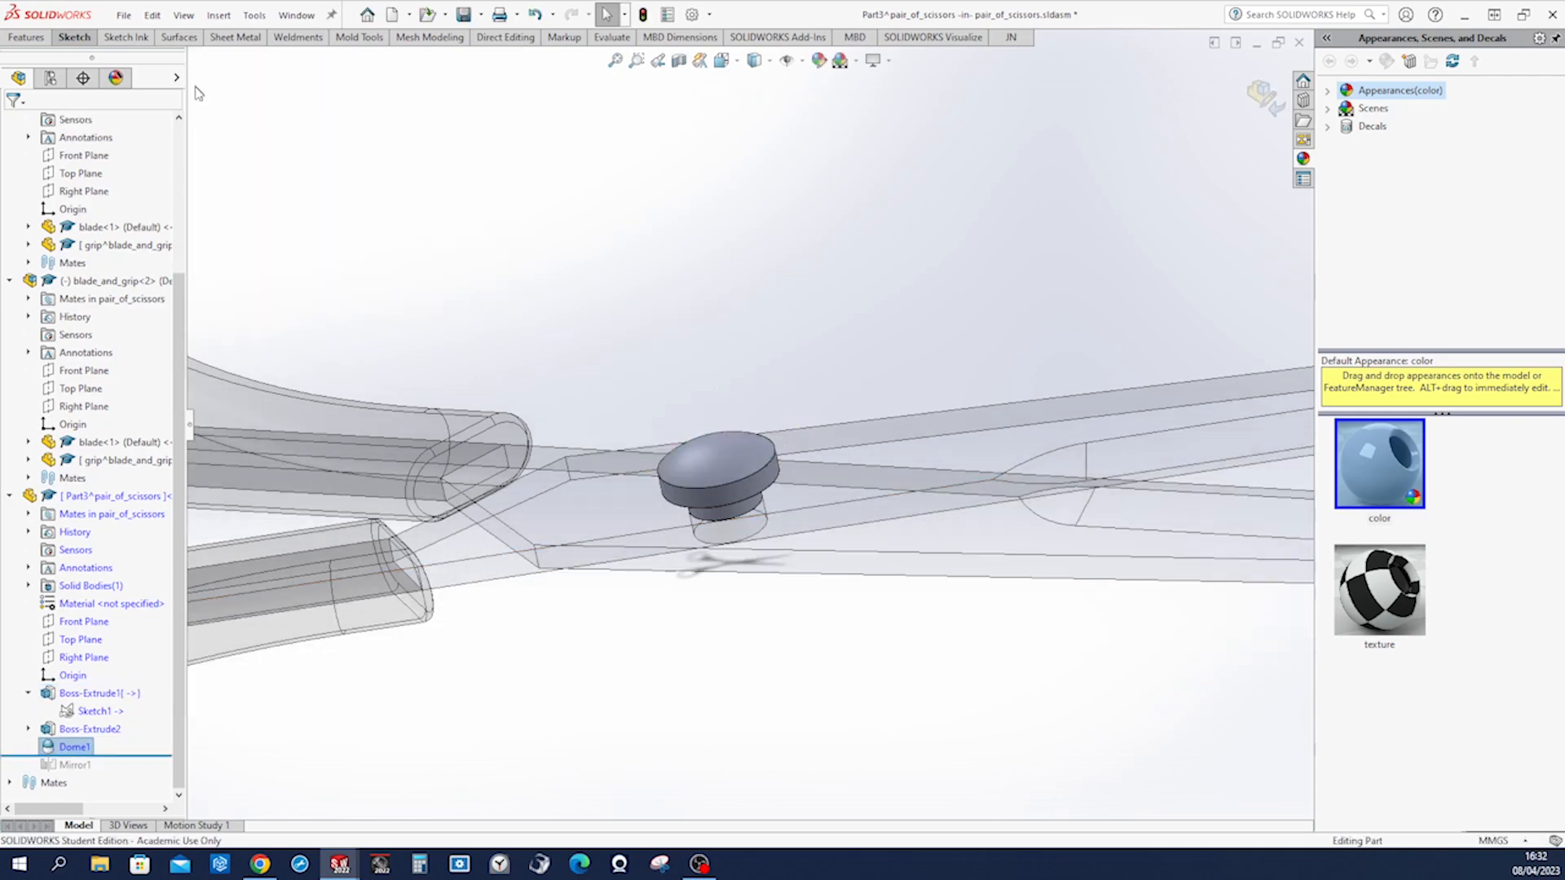
left_click_drag(175, 762, 514, 774)
middle_click_drag(514, 775, 992, 313)
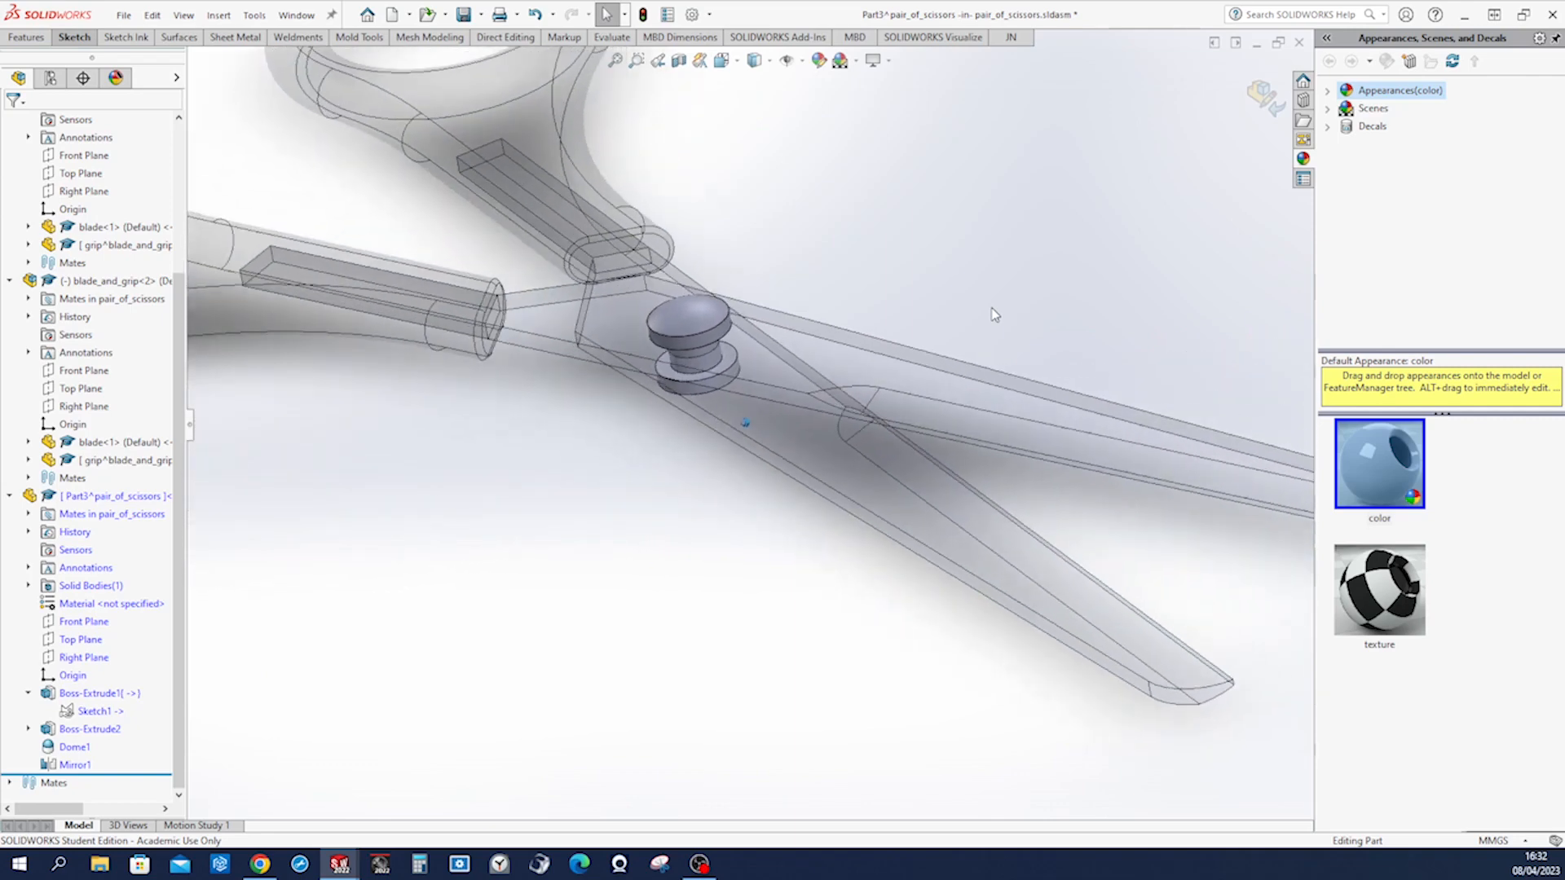
Colour the whole rivet part black at part document level.
right_click(94, 499)
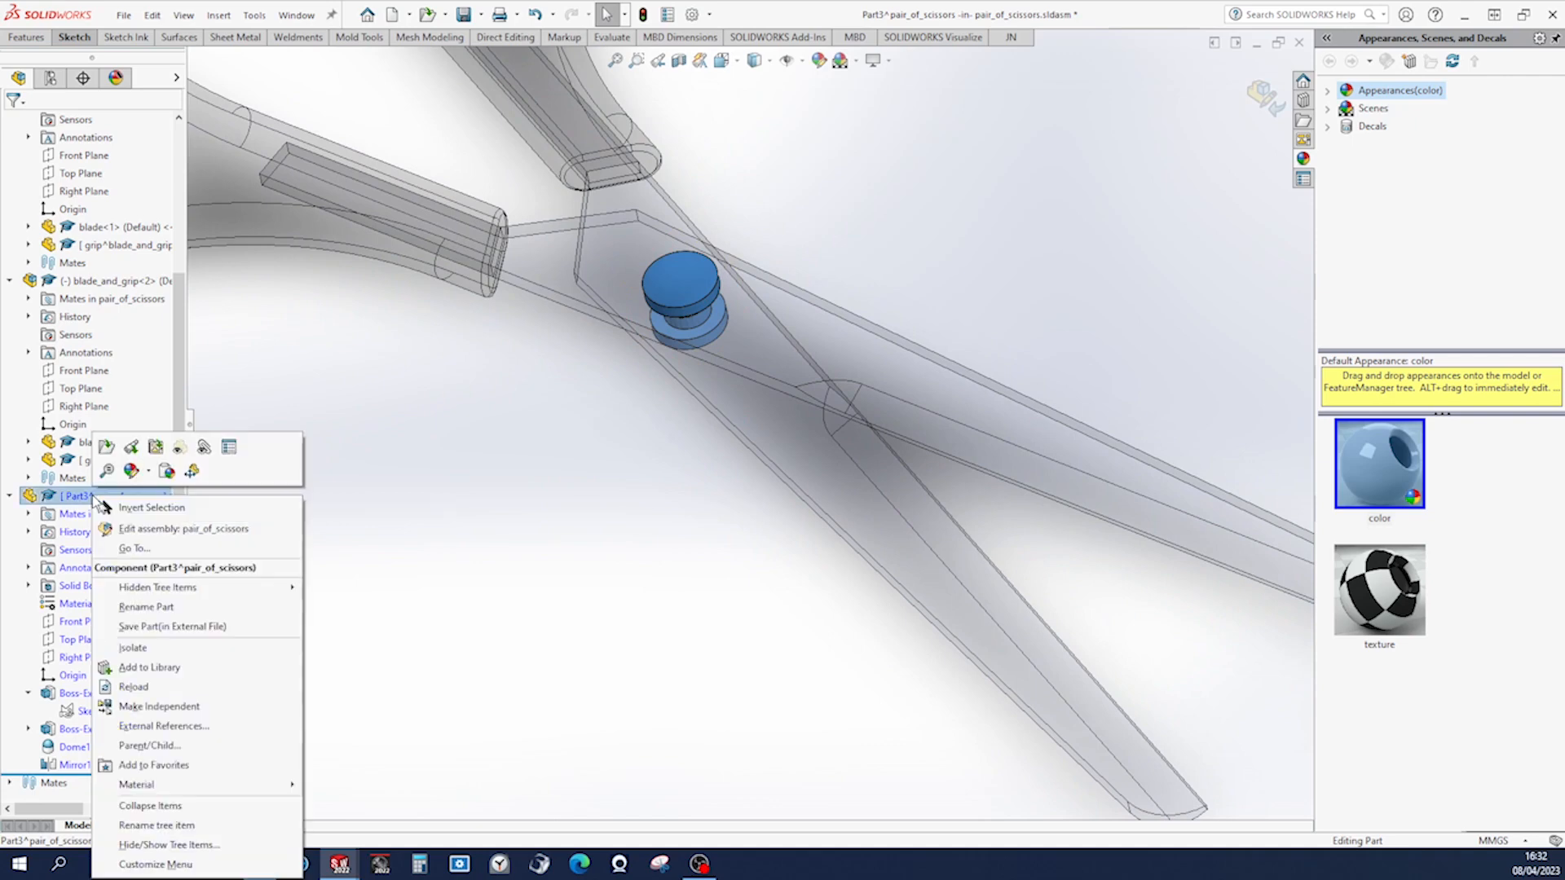
left_click(132, 470)
left_click(214, 528)
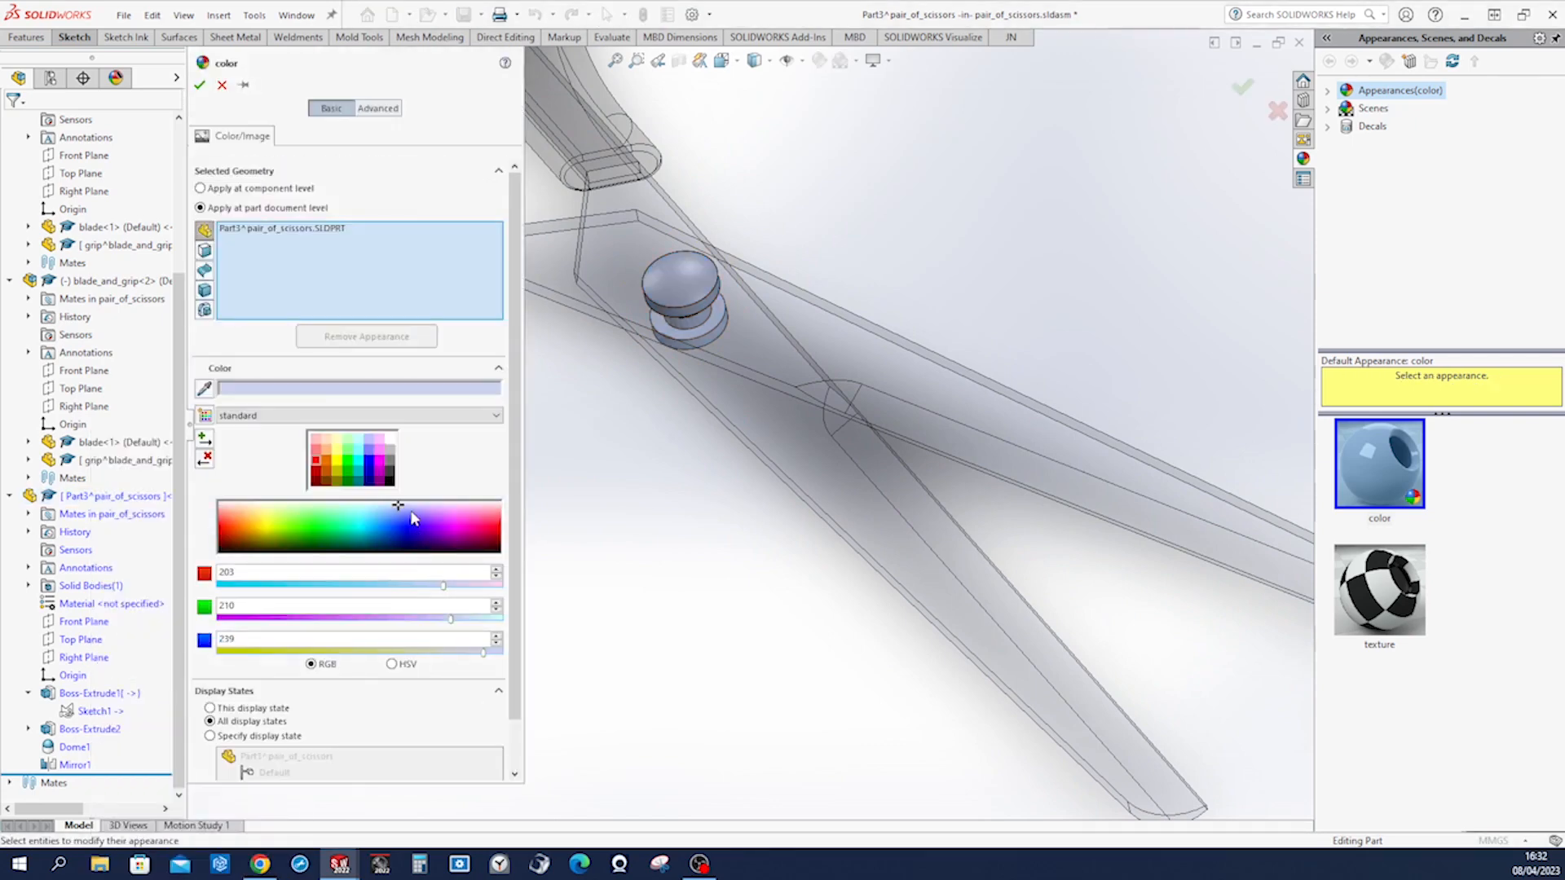
left_click(390, 483)
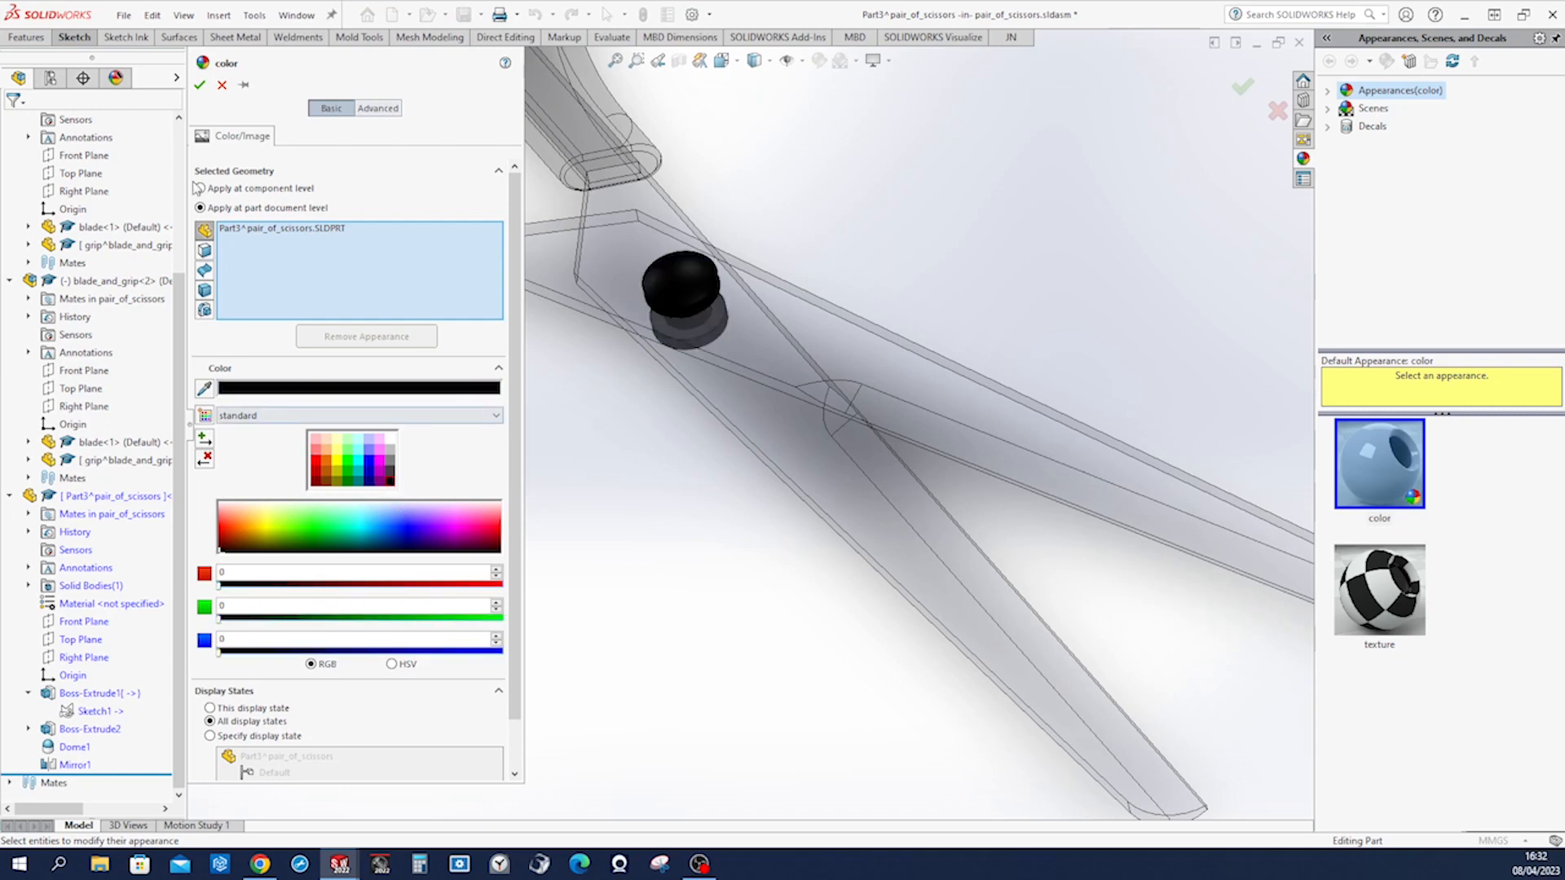
left_click(200, 85)
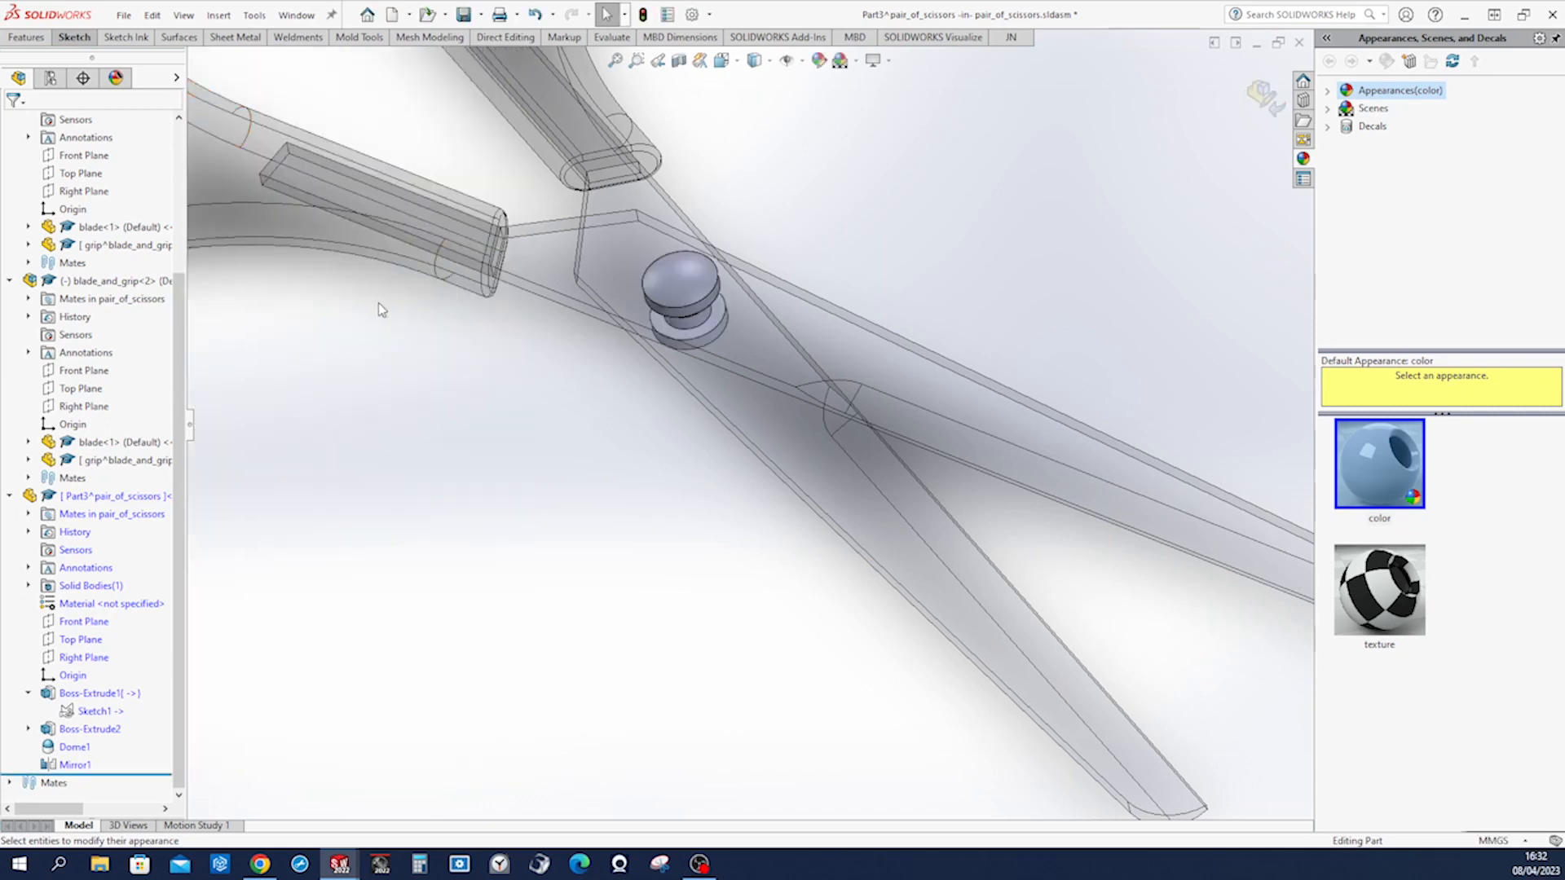
right_click(104, 498)
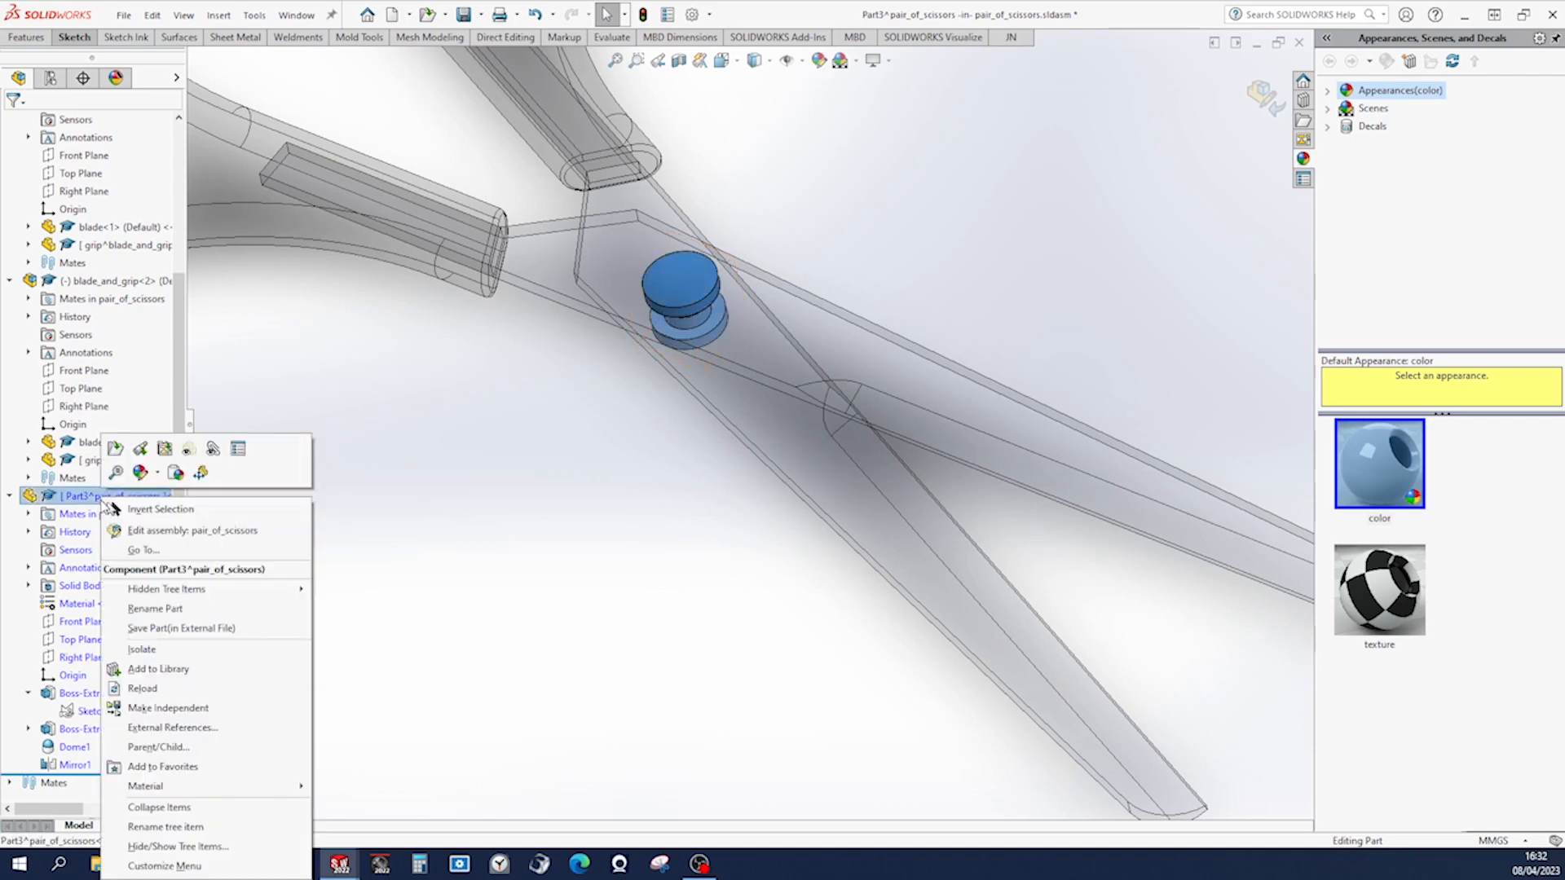
left_click(141, 473)
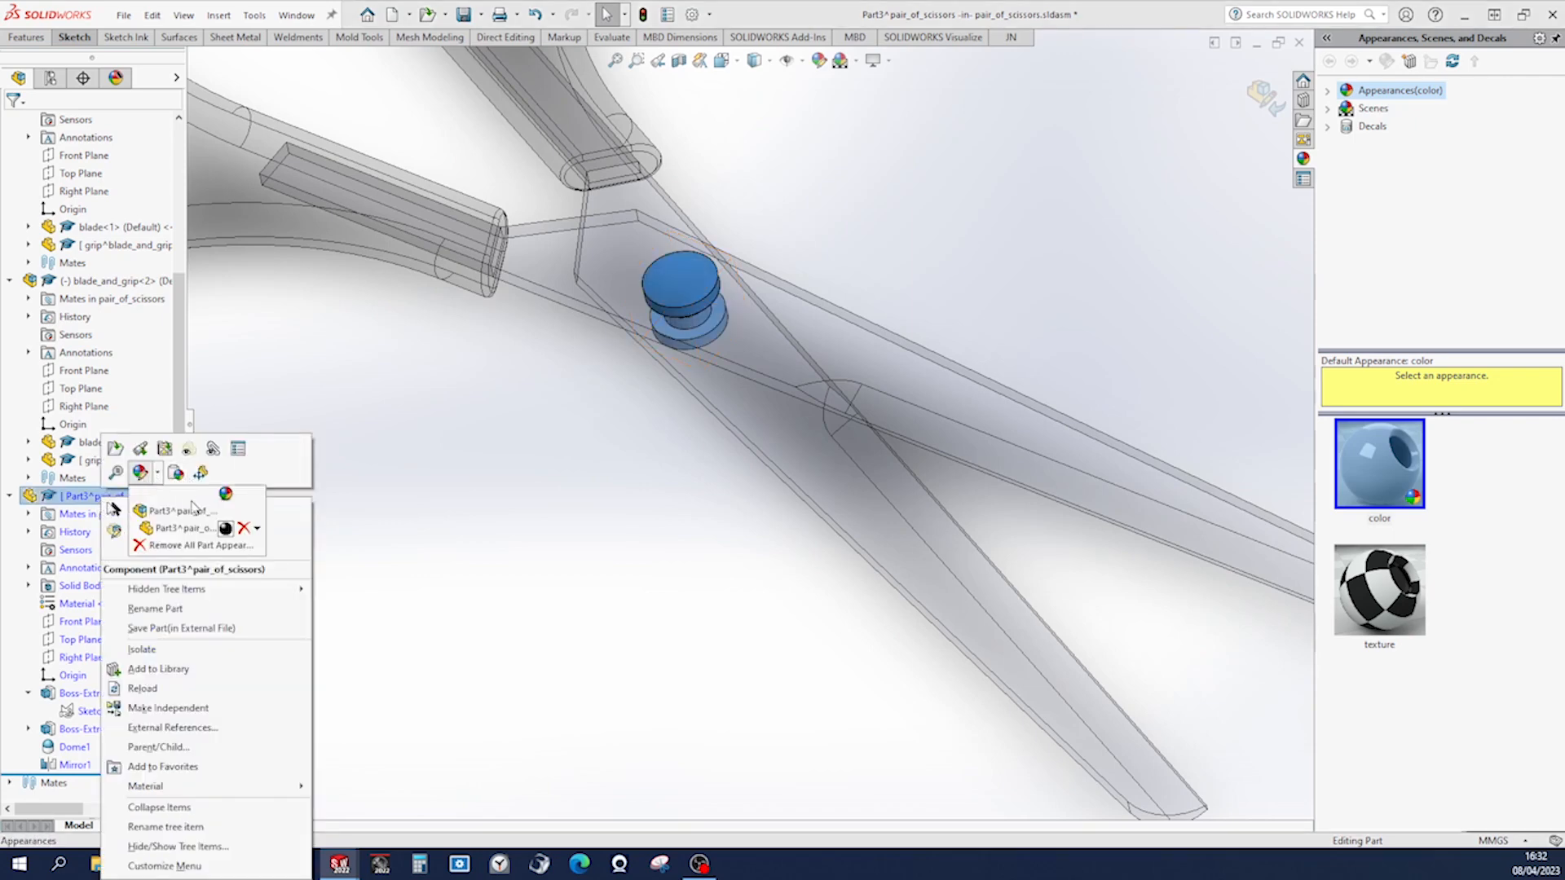
left_click(374, 519)
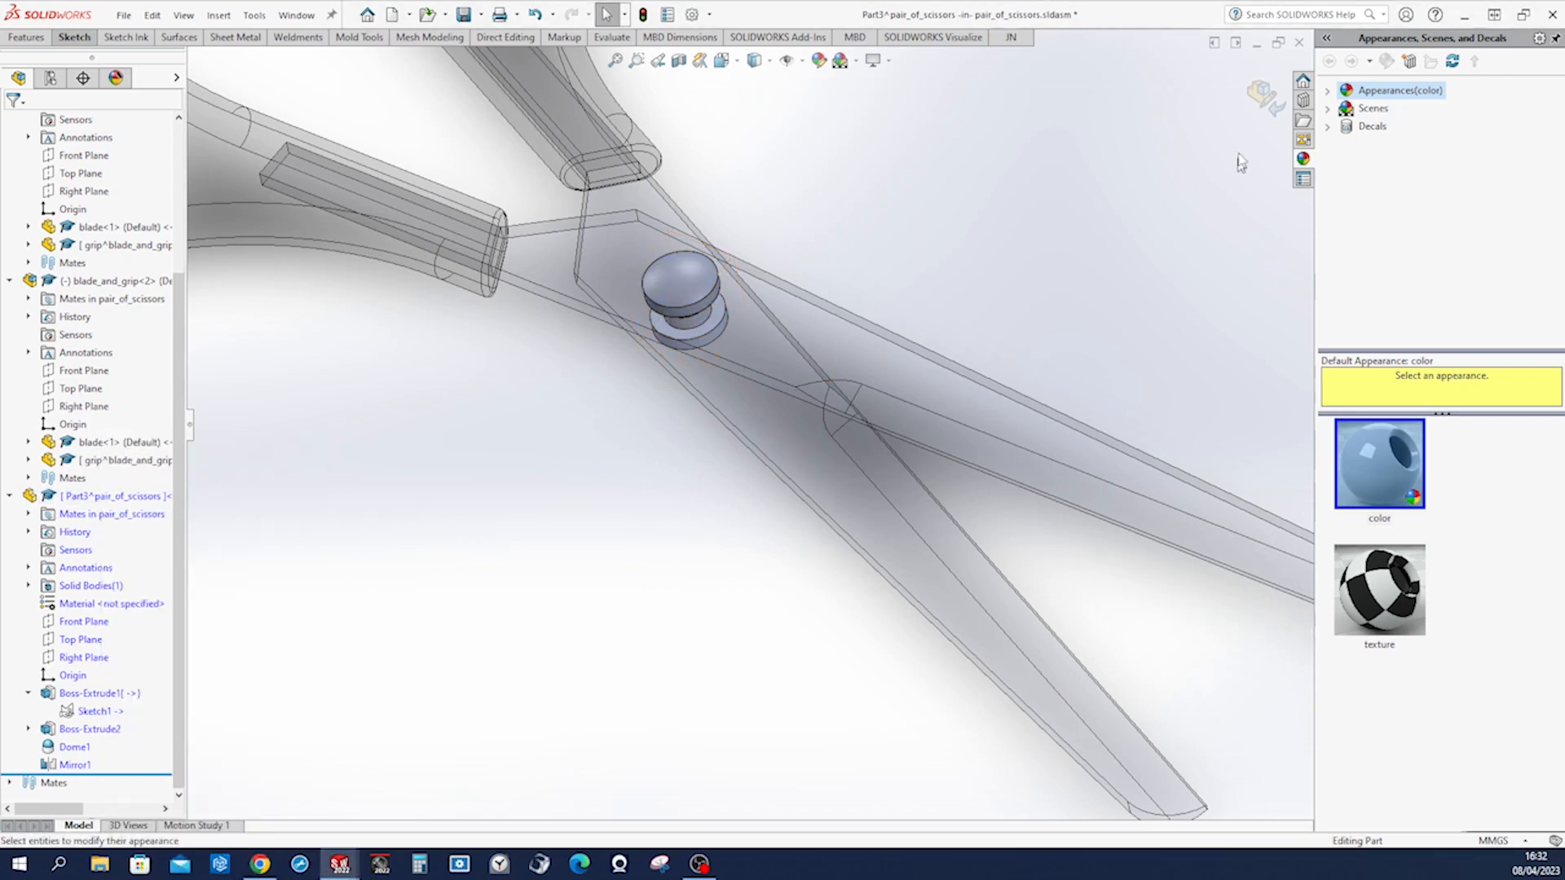
Return to editing the assembly and rename the rivet part as pivot.
left_click(1261, 96)
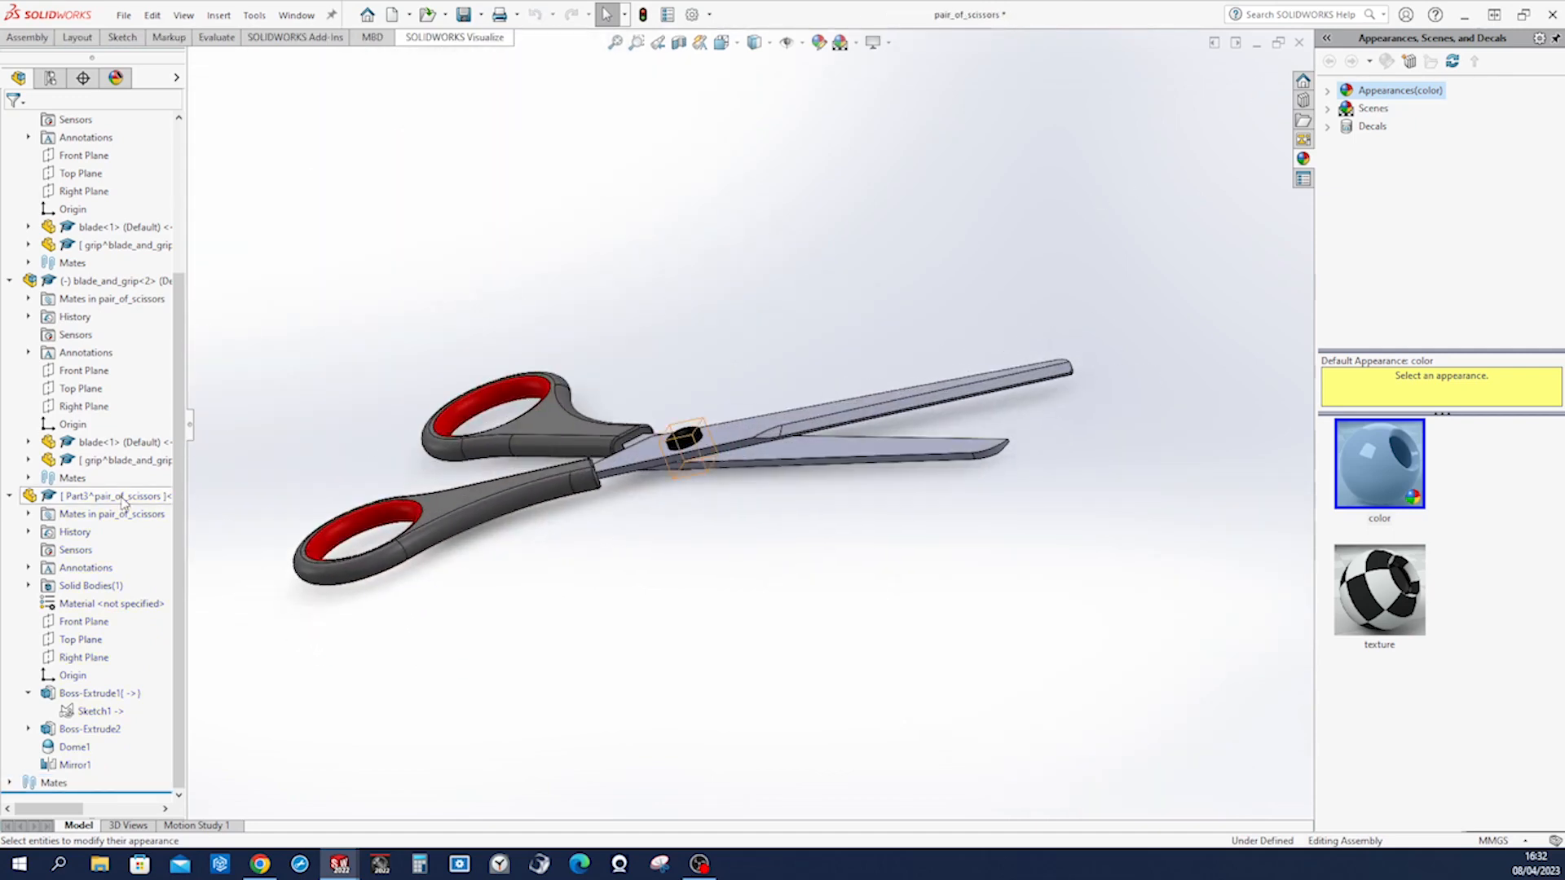
right_click(122, 499)
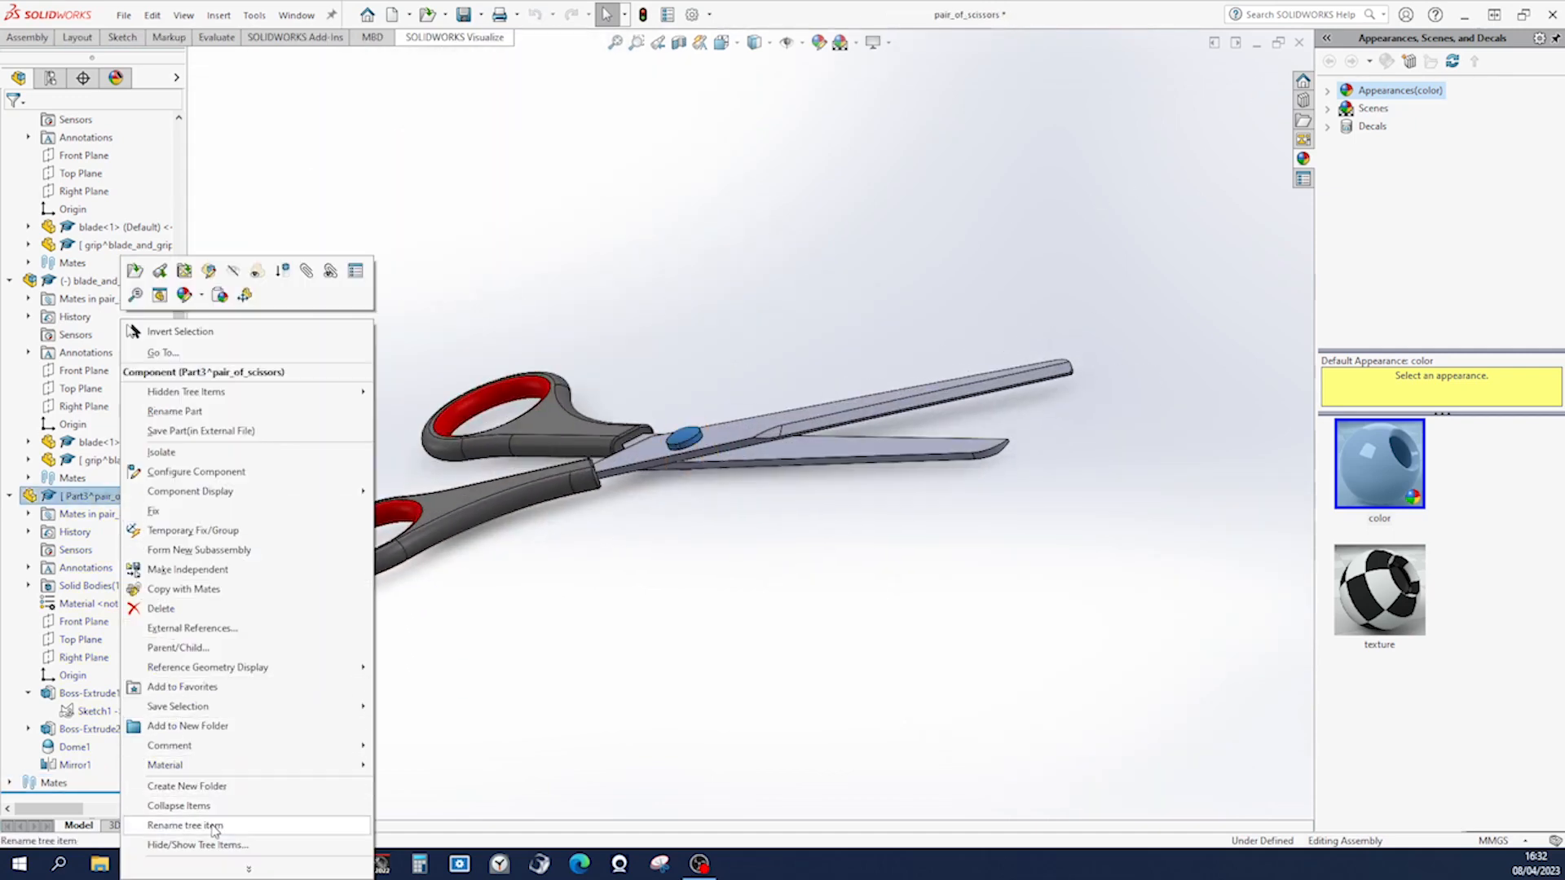
left_click(213, 829)
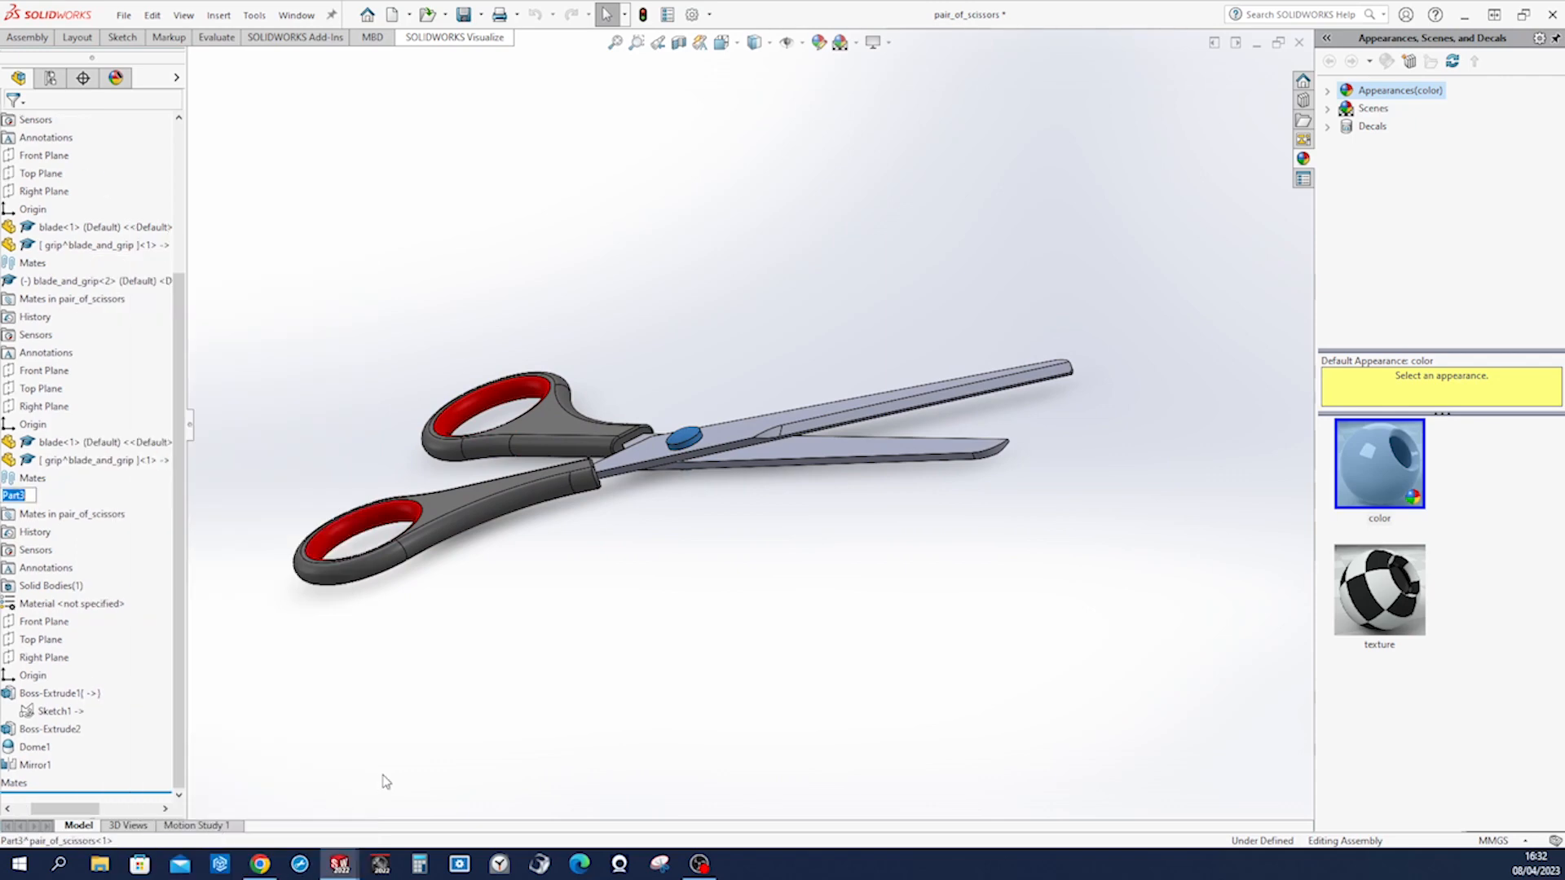
key("Return")
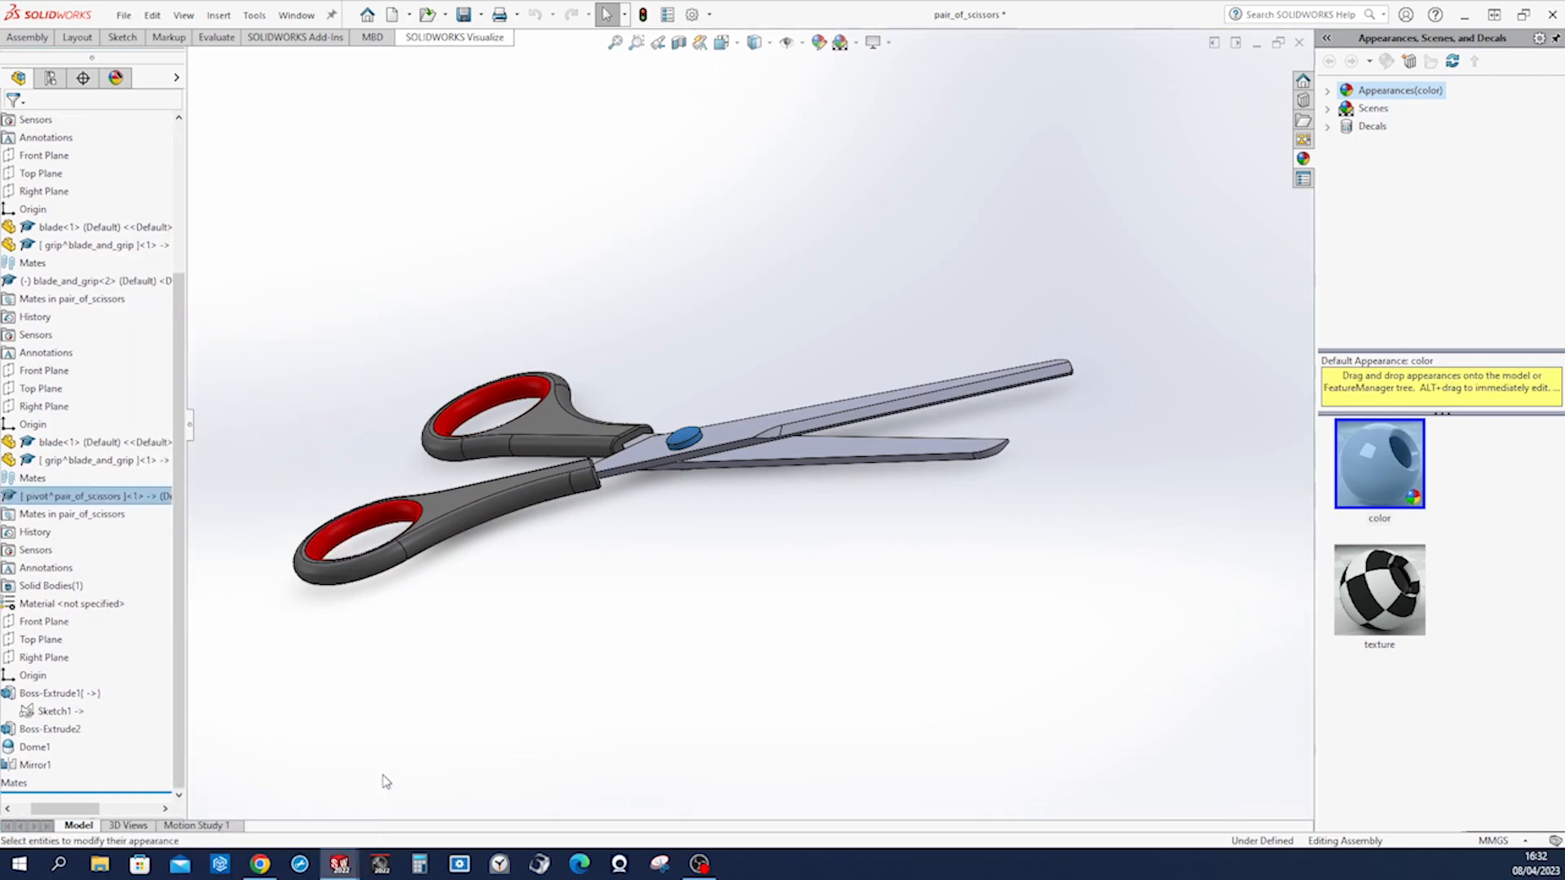
left_click(754, 248)
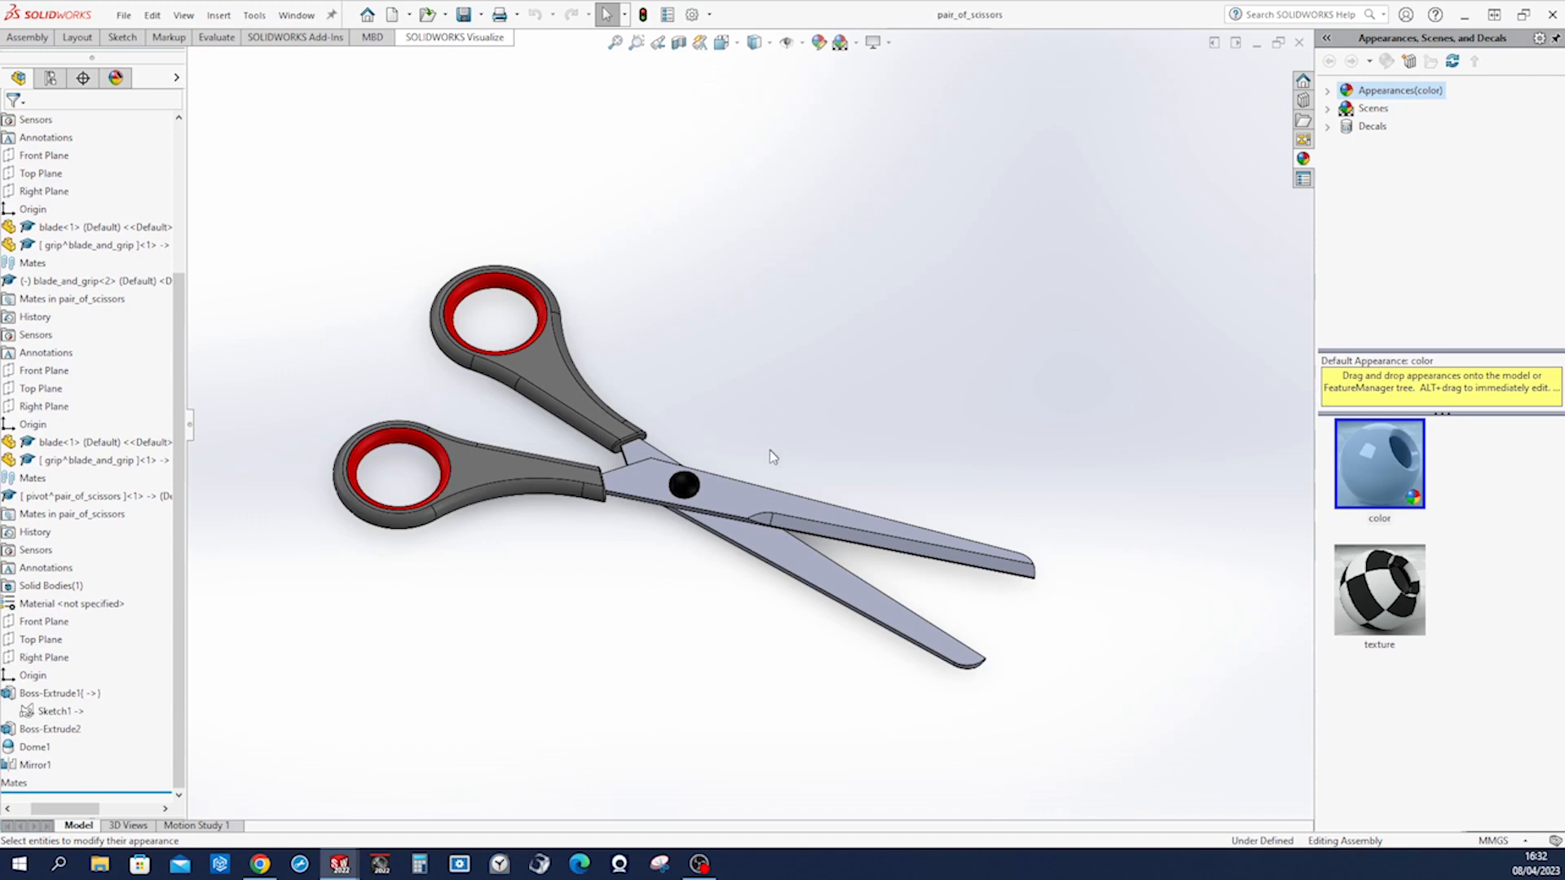
Swing the movable scissor half about the pivot by its blade to open the scissors wider.
left_click(757, 497)
left_click(801, 556)
left_click_drag(801, 561, 761, 604)
left_click(825, 429)
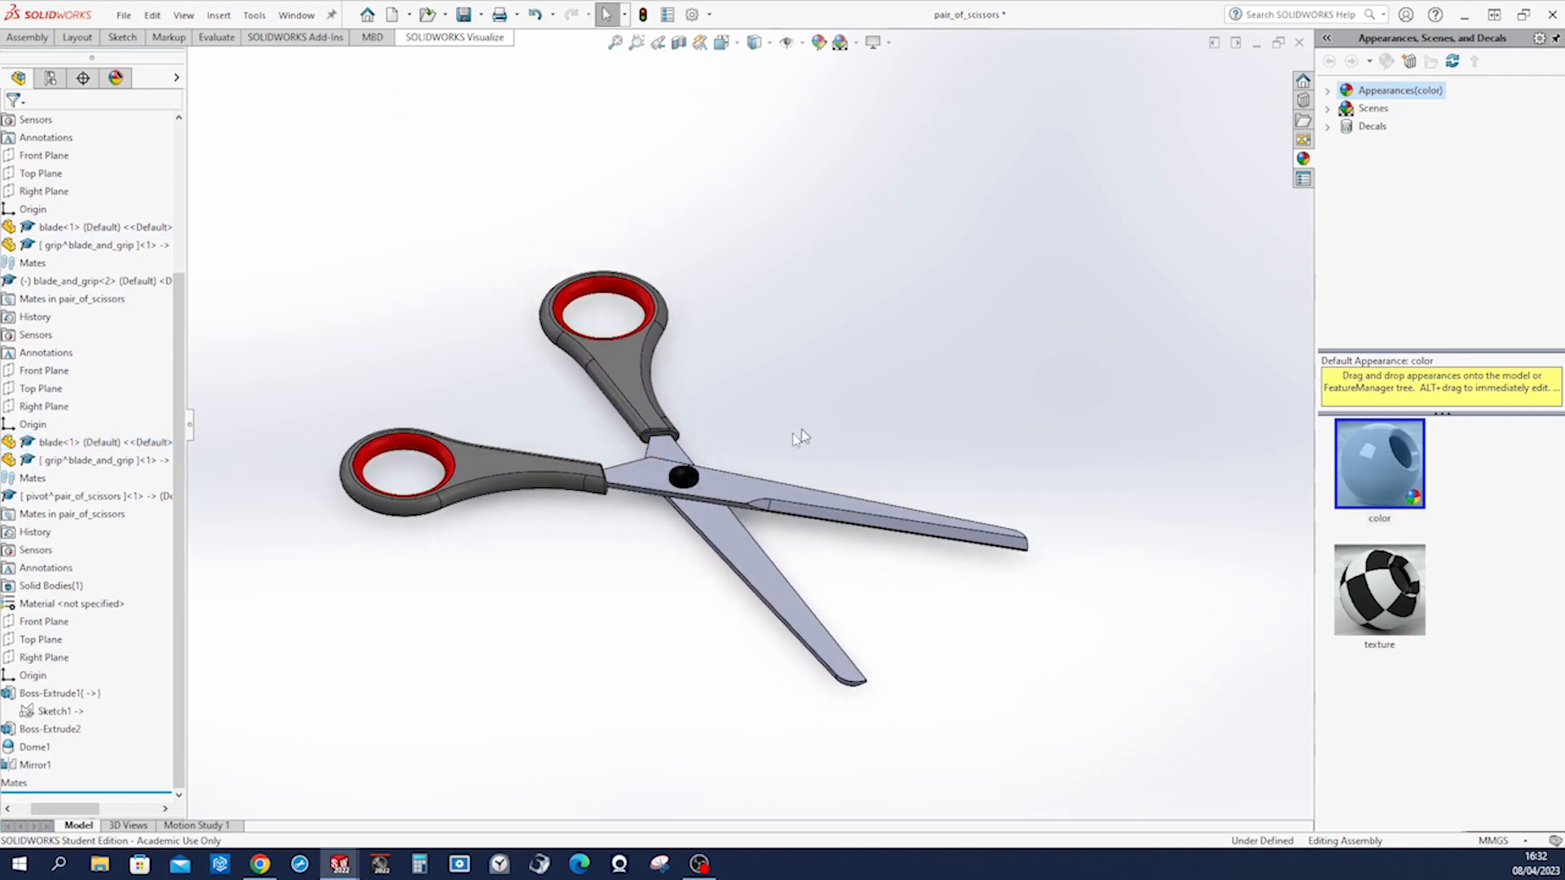
Swing the movable half slightly closed by its grip and try to move the fixed half as well.
left_click_drag(90, 809, 74, 808)
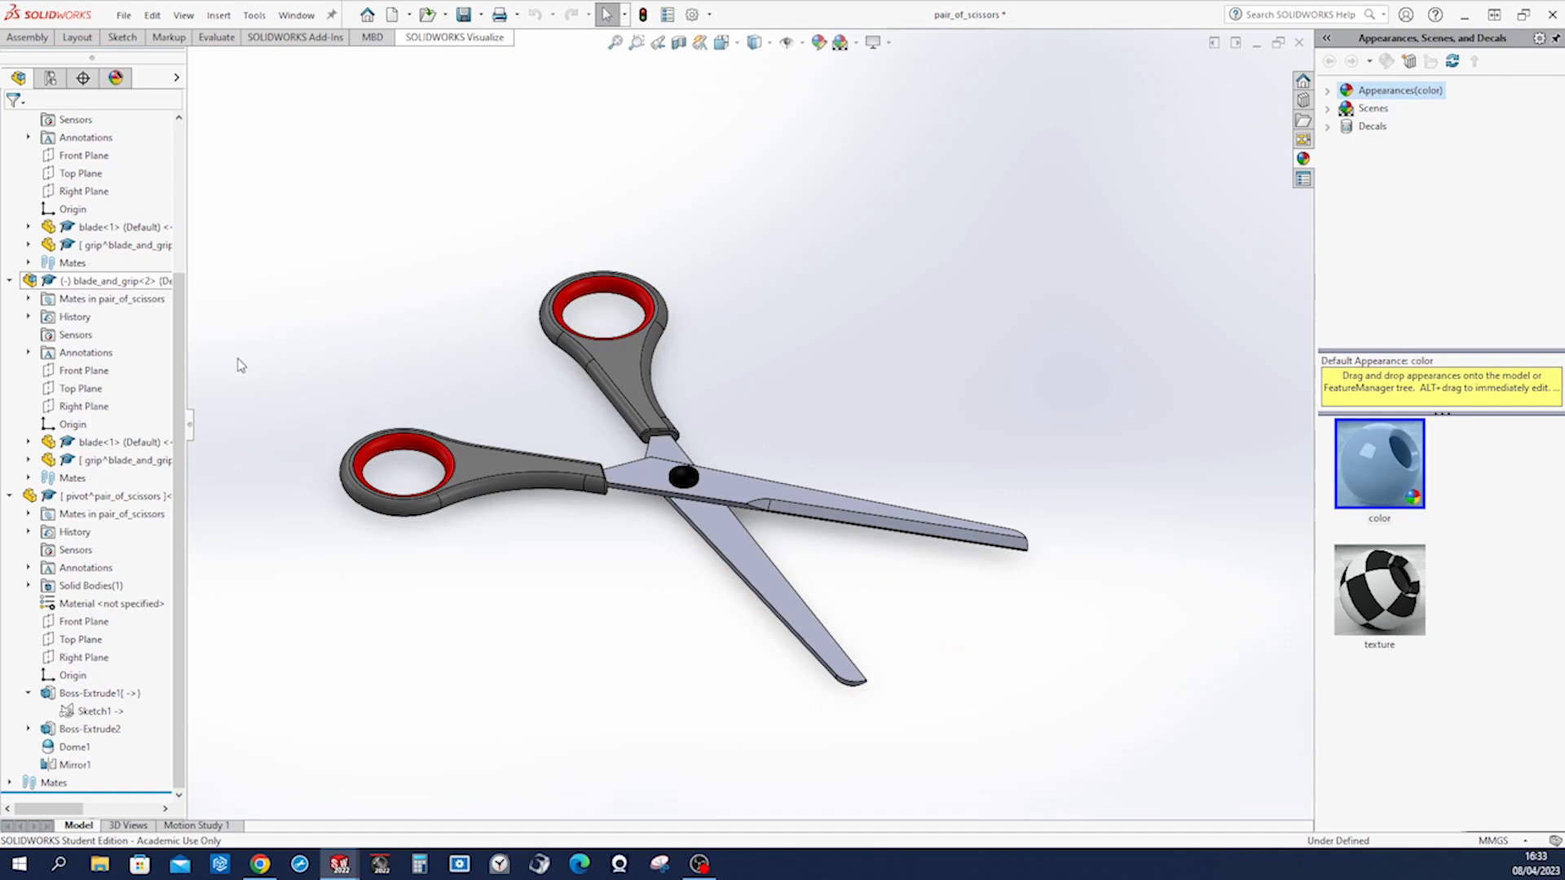
mouse_move(613, 380)
left_mouse_down()
mouse_move(574, 421)
mouse_move(609, 382)
mouse_move(585, 395)
mouse_move(607, 380)
mouse_move(595, 375)
left_mouse_up()
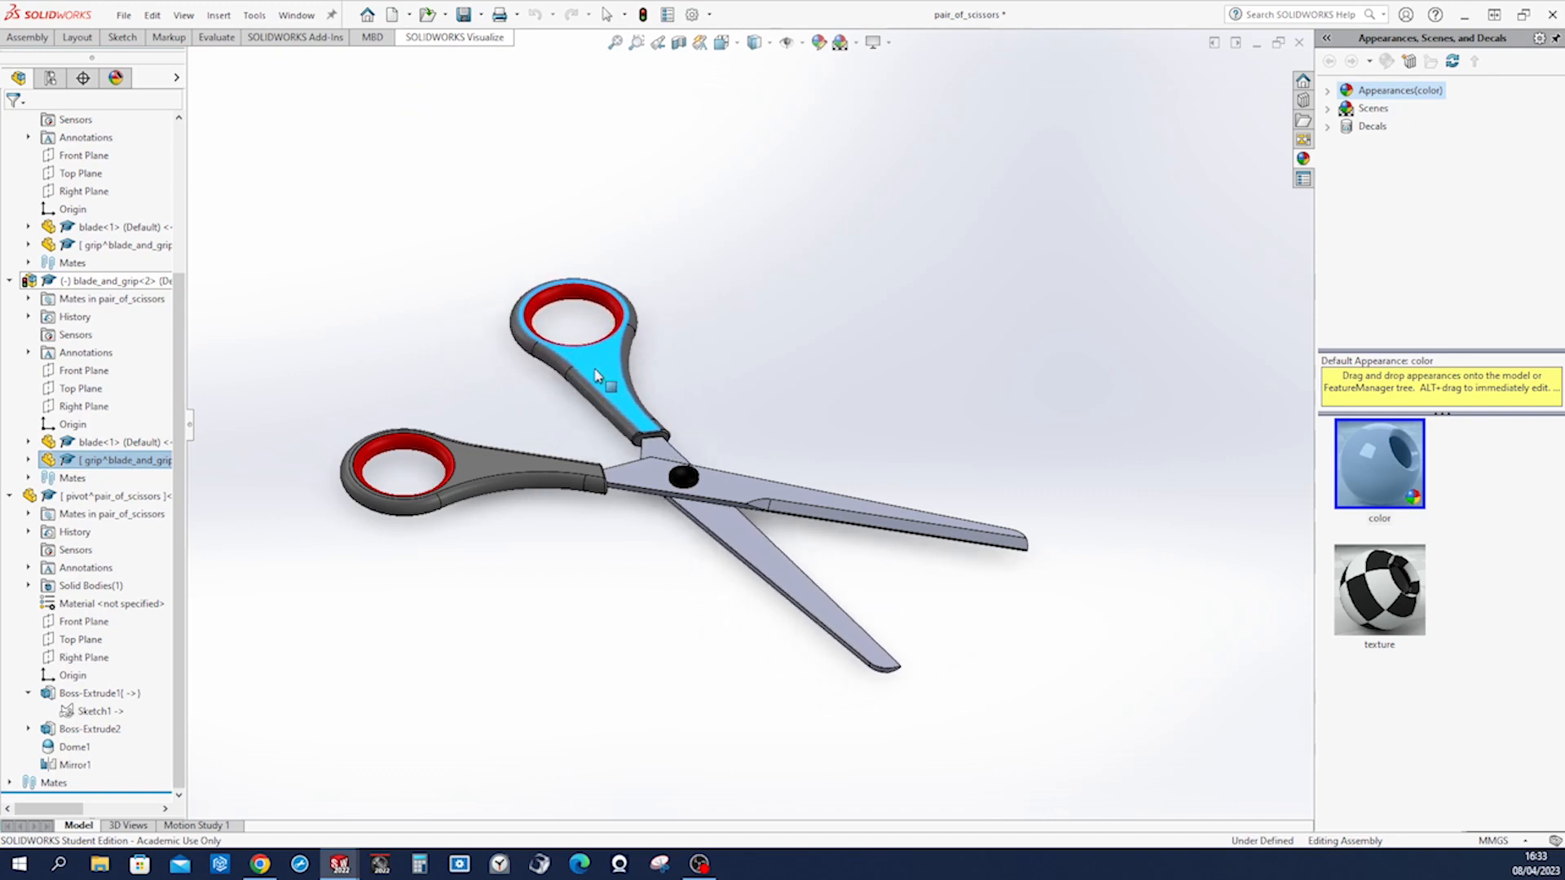
left_click(497, 474)
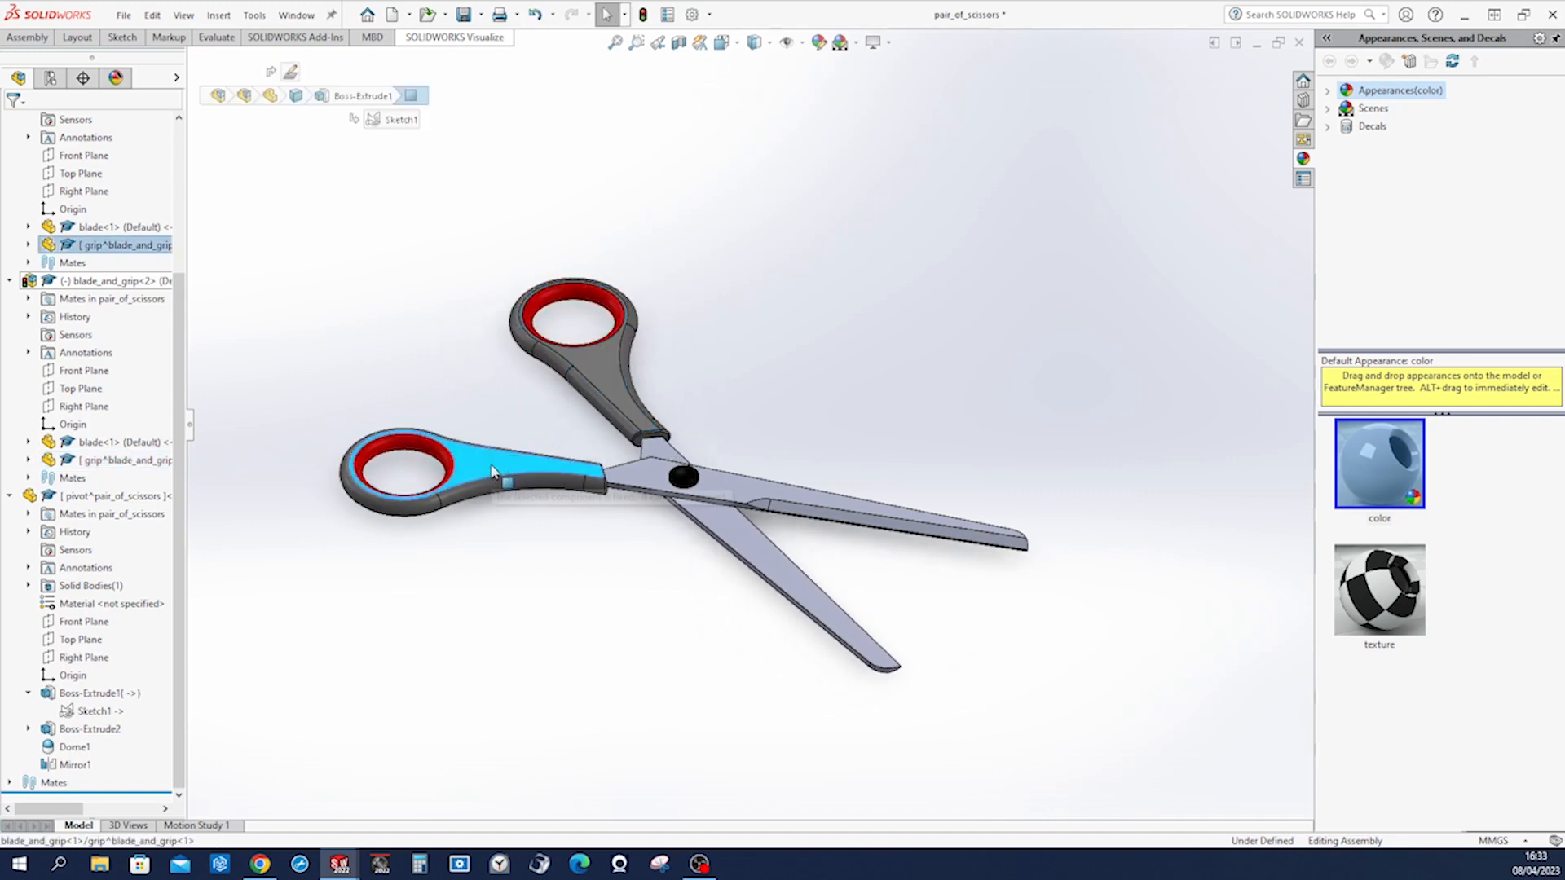
left_click(440, 396)
Float the fixed blade_and_grip<1> subassembly, drag the other grip to test the motion, and fix the pivot part in place.
left_click_drag(179, 342, 198, 208)
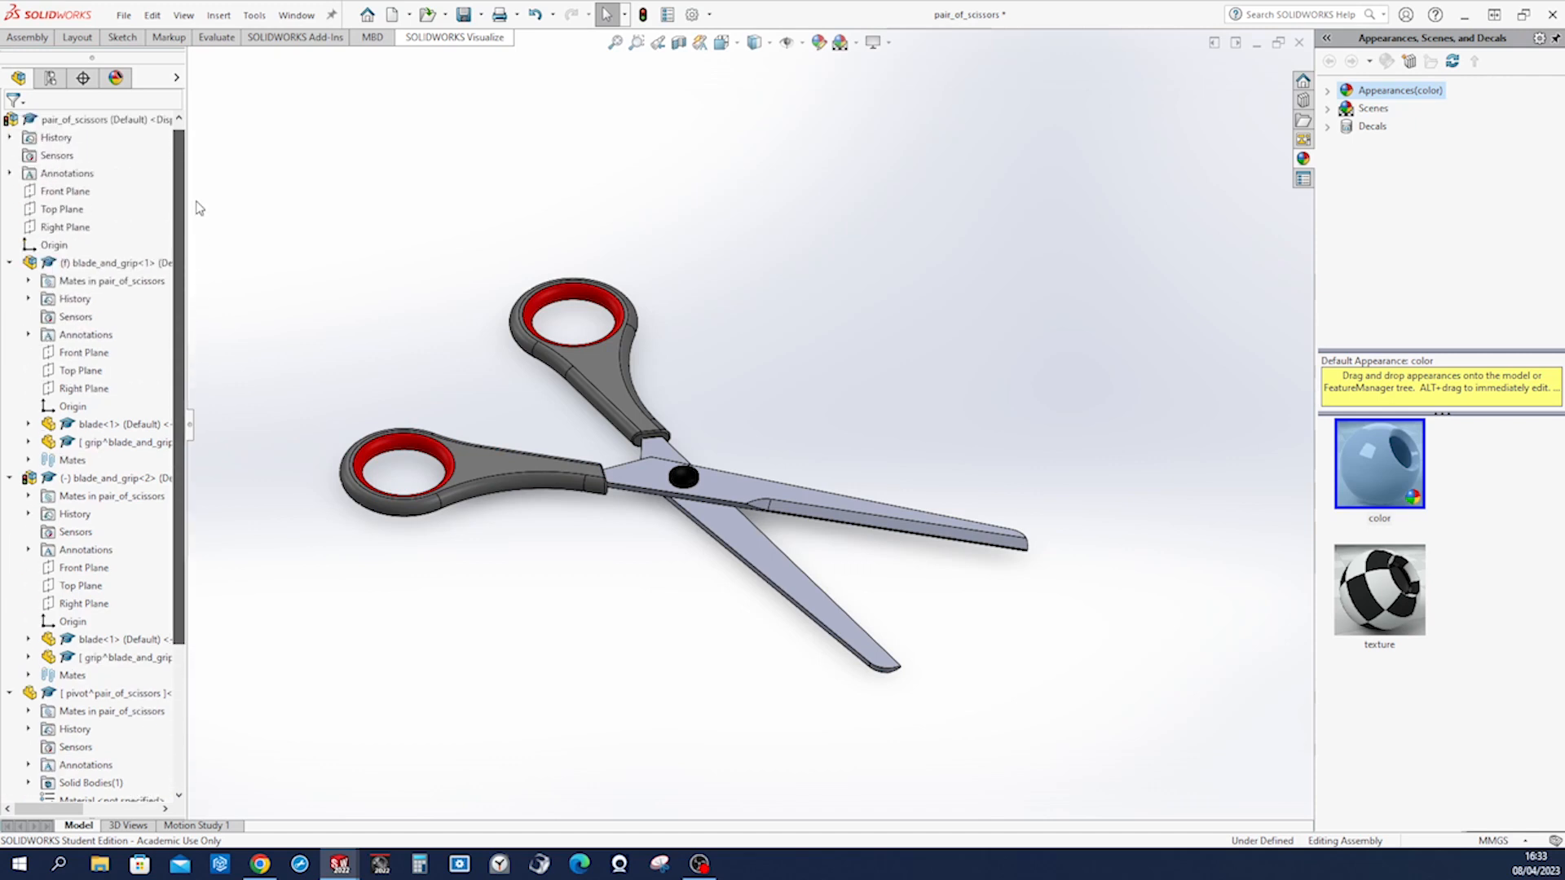
left_click(90, 263)
right_click(95, 269)
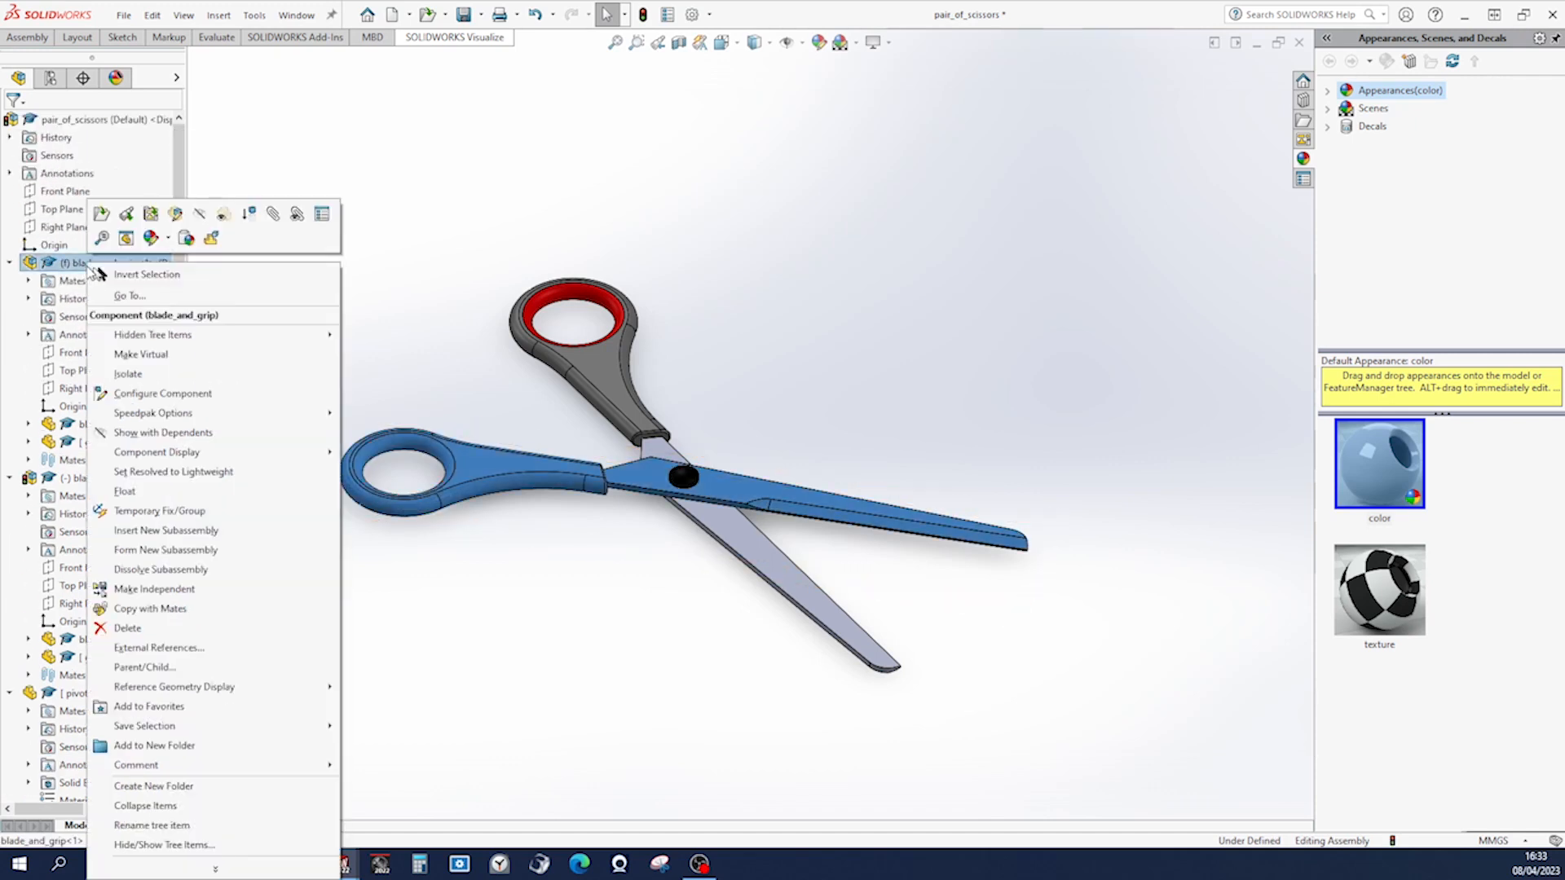
left_click(142, 491)
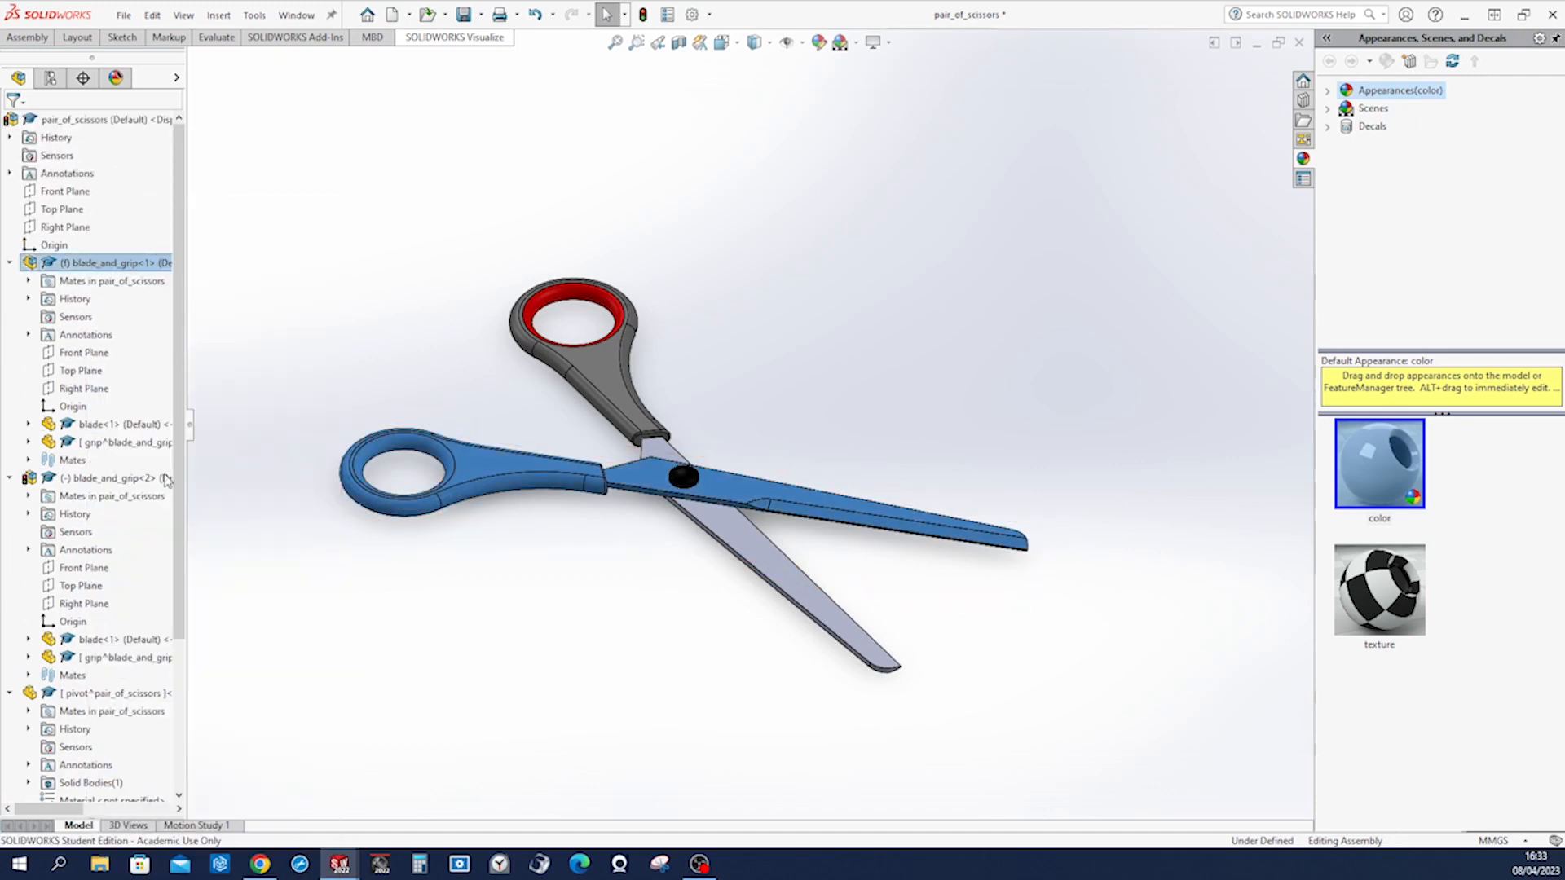
mouse_move(574, 367)
left_mouse_down()
mouse_move(538, 387)
mouse_move(577, 354)
left_mouse_up()
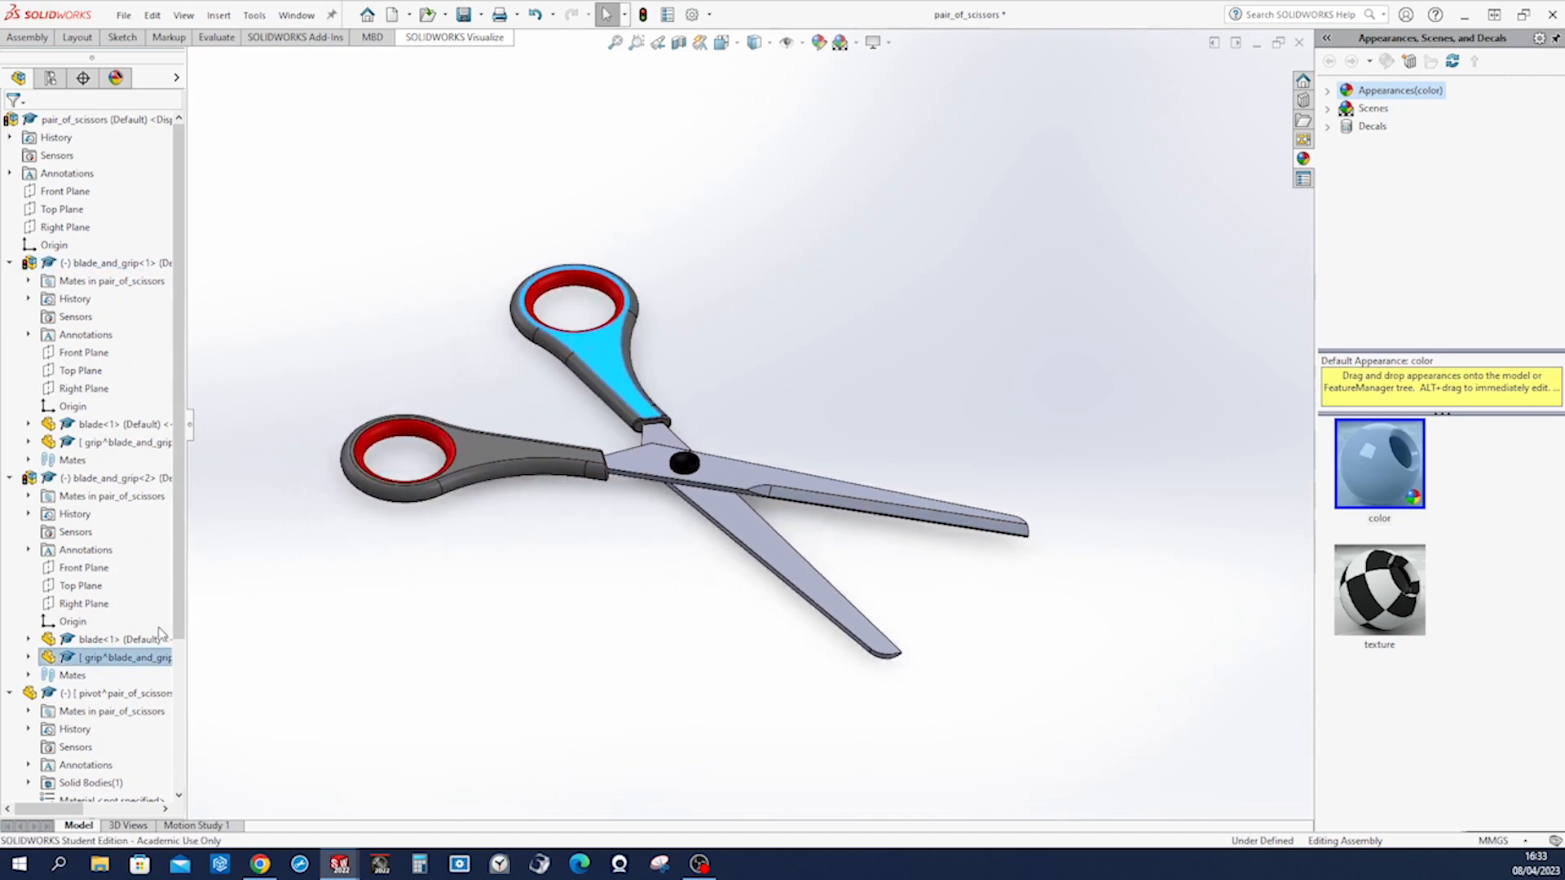
right_click(114, 693)
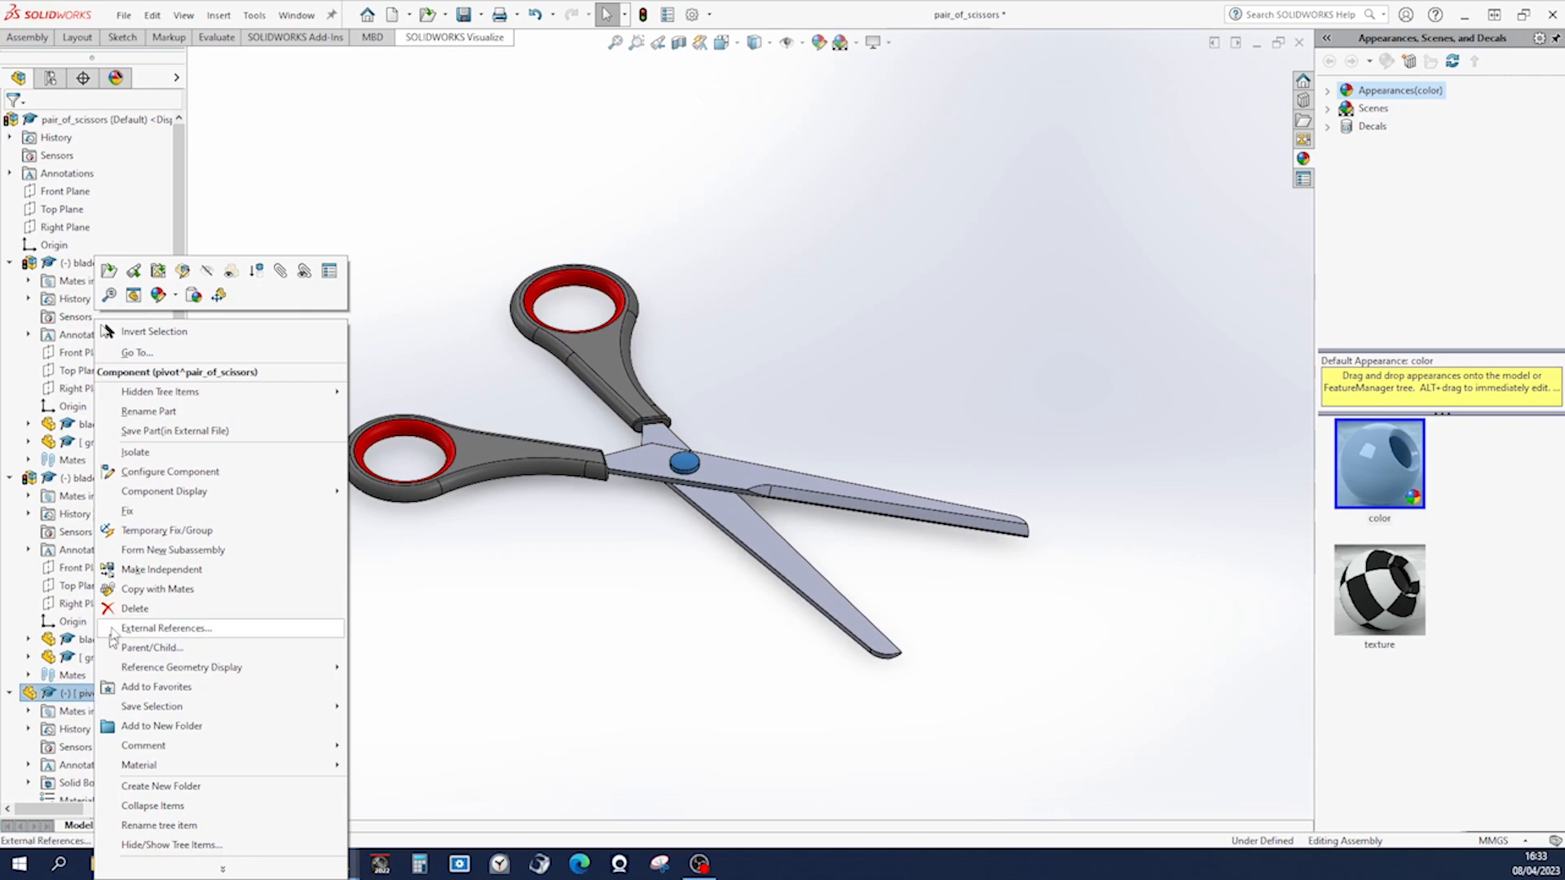
left_click(129, 511)
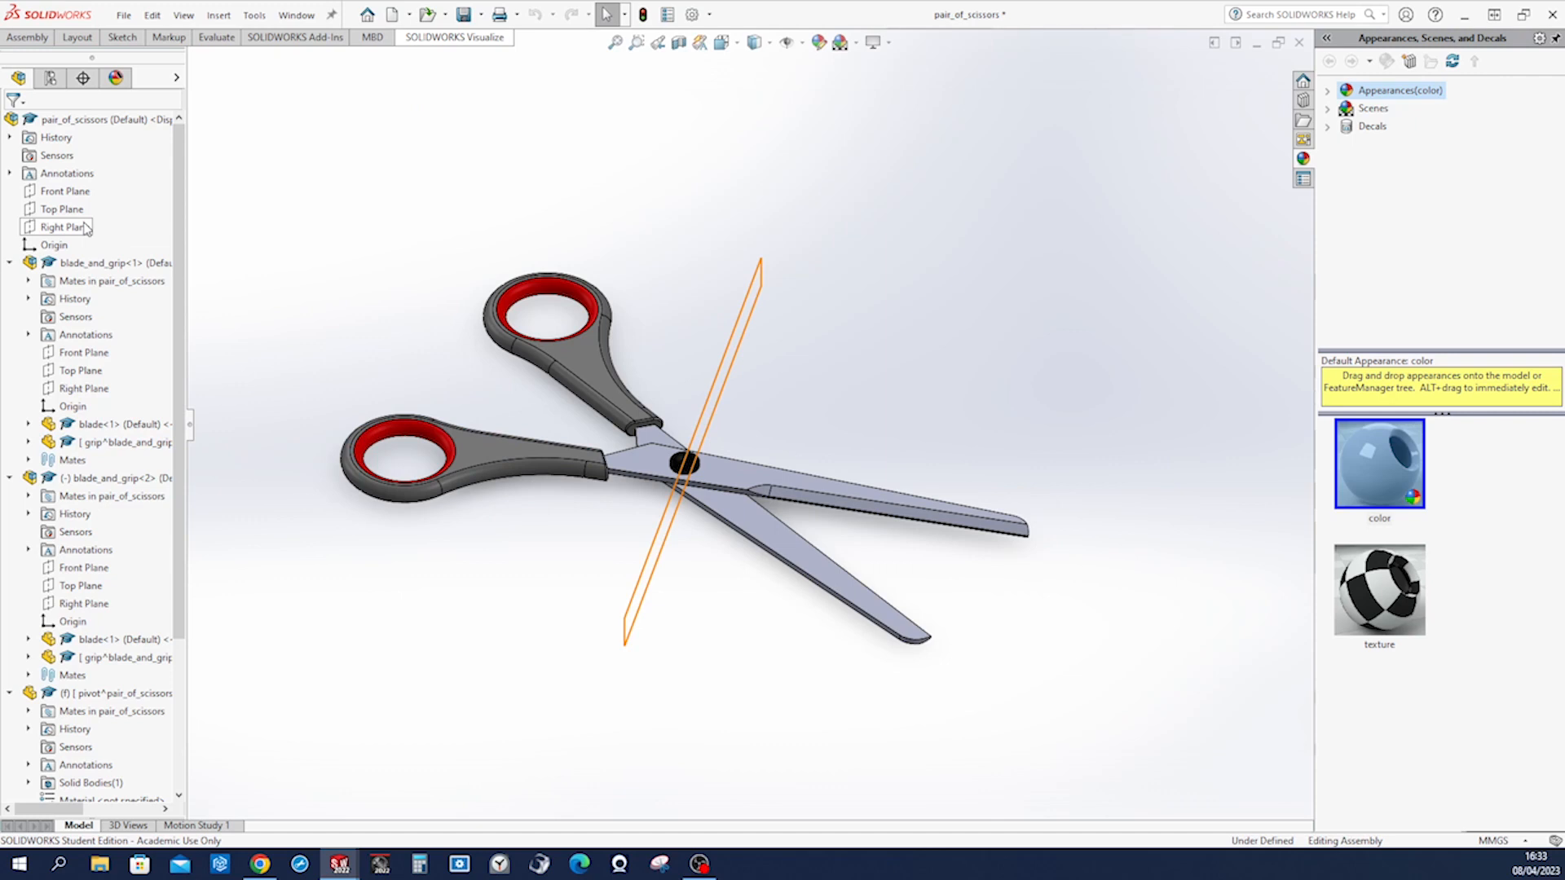
View the assembly square to its Front Plane and make that plane visible.
left_click(73, 191)
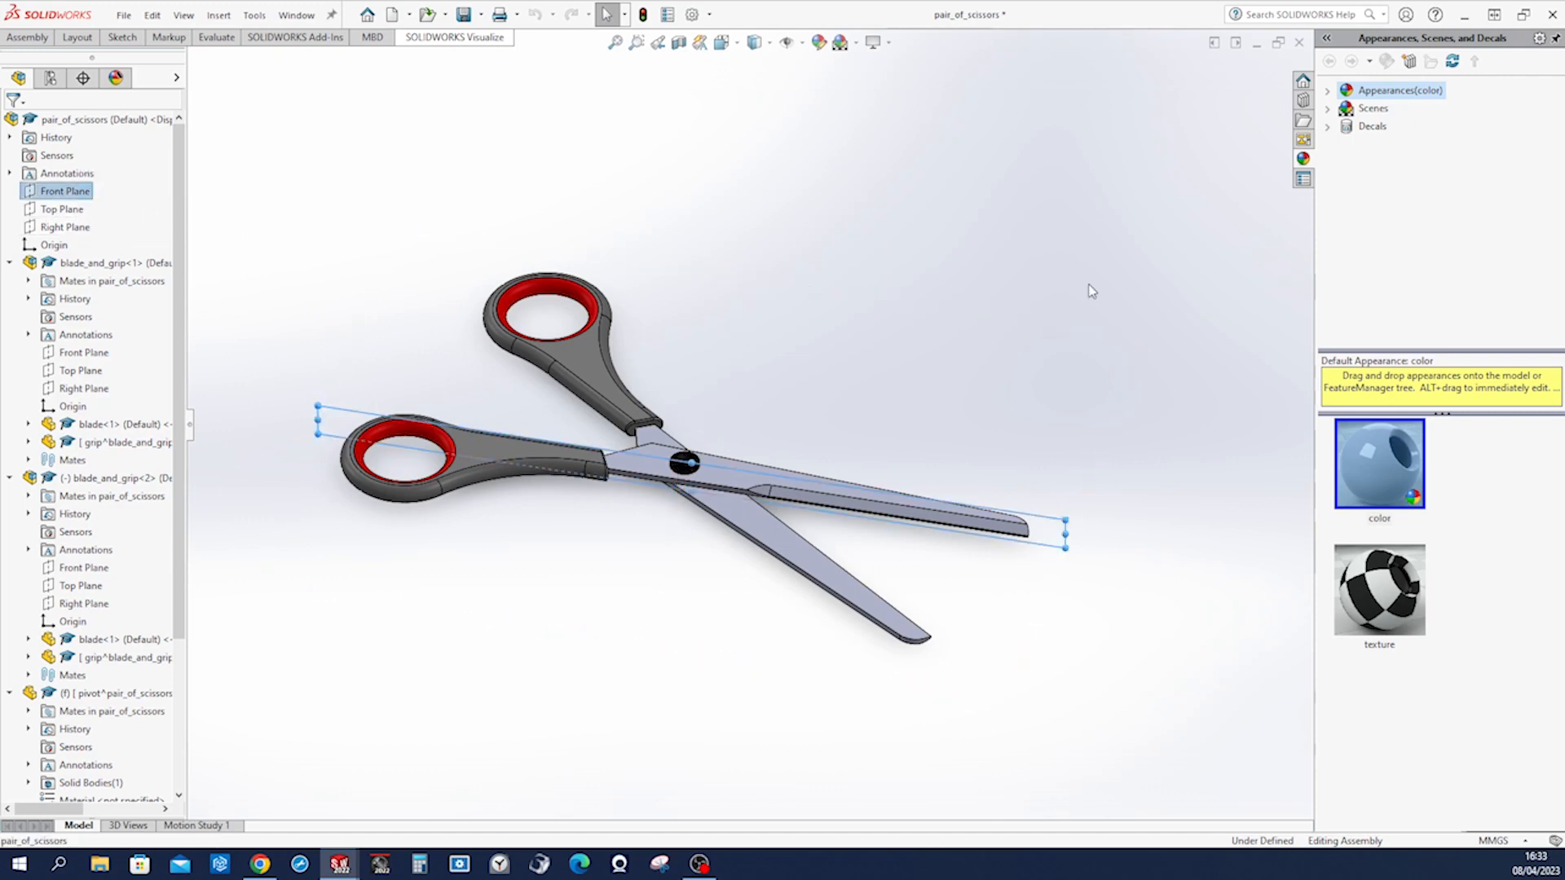
key("ctrl+8")
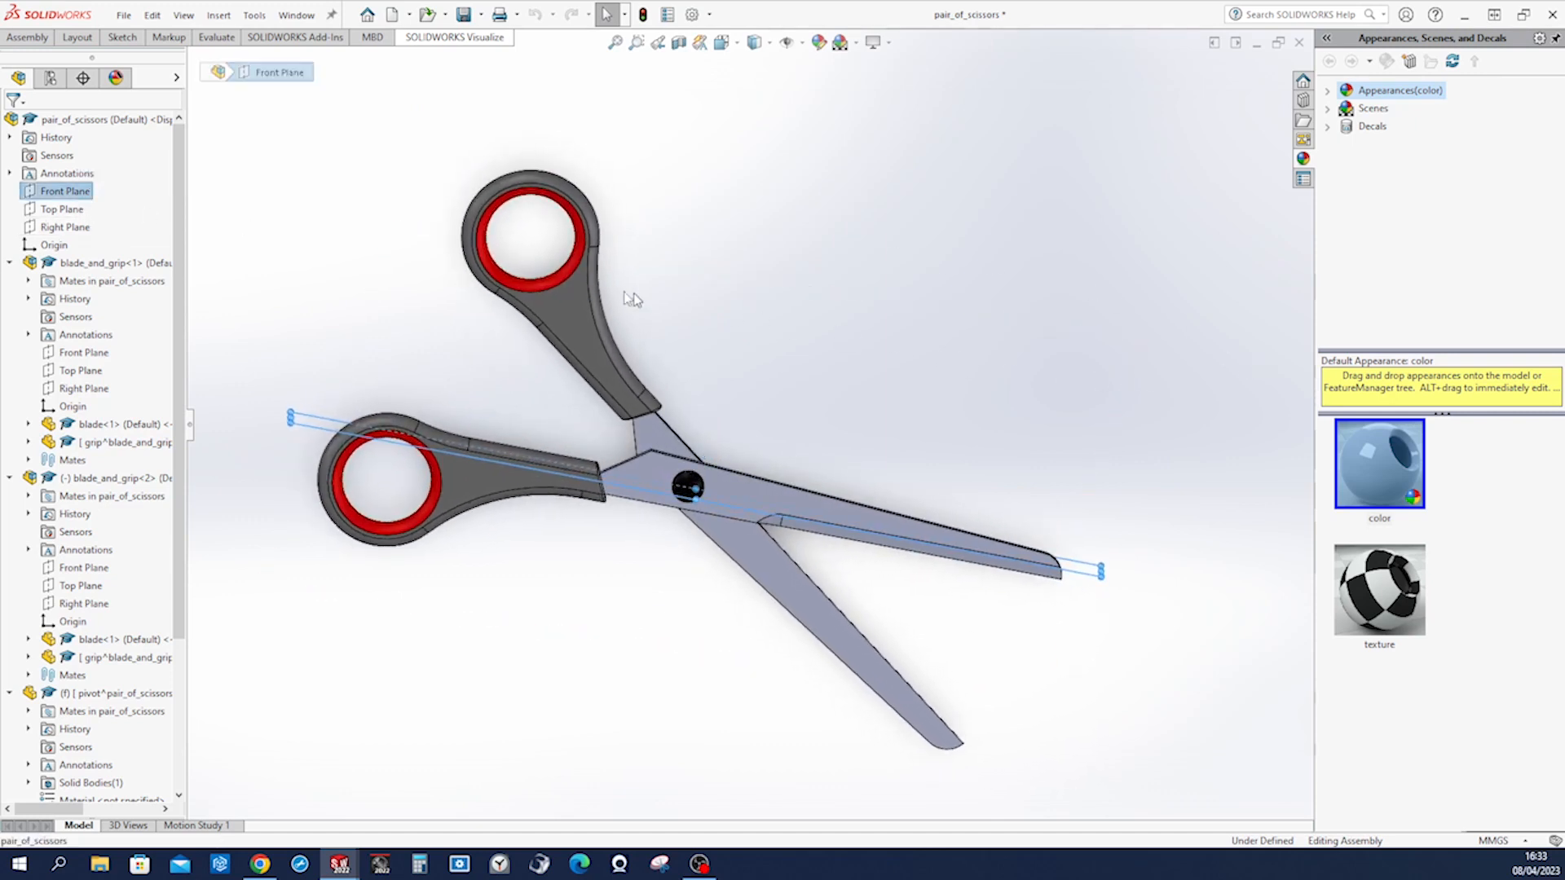
right_click(34, 191)
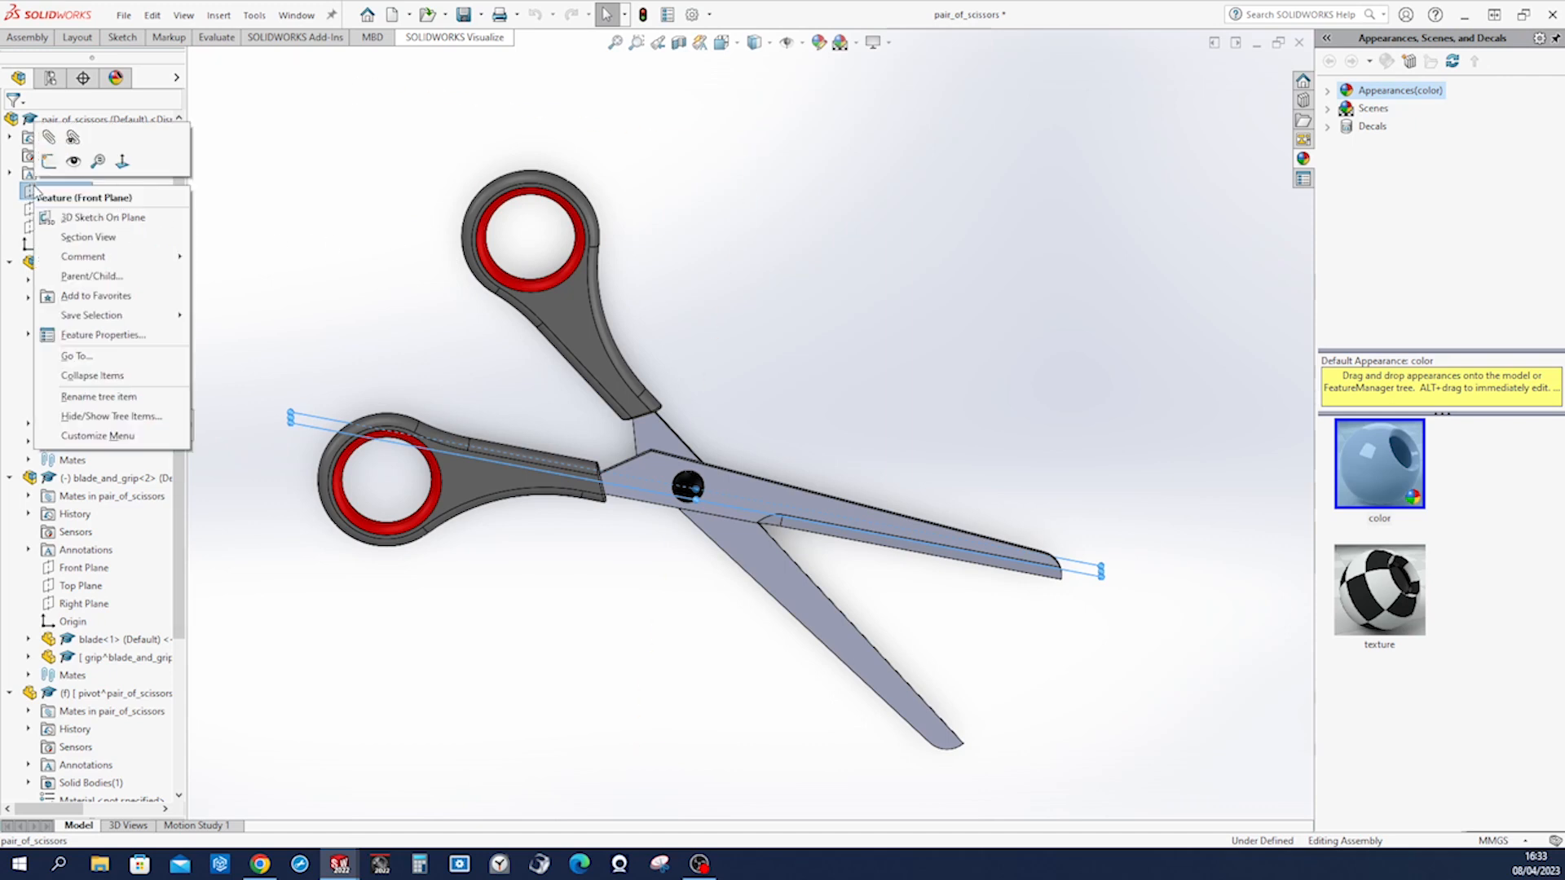
left_click(81, 167)
left_click(814, 353)
Try to swing both scissor halves by their blades and inspect them square to the Front Plane.
left_click_drag(818, 510, 822, 428)
left_click_drag(789, 577, 757, 601)
left_click(663, 663)
middle_click_drag(663, 663, 553, 579)
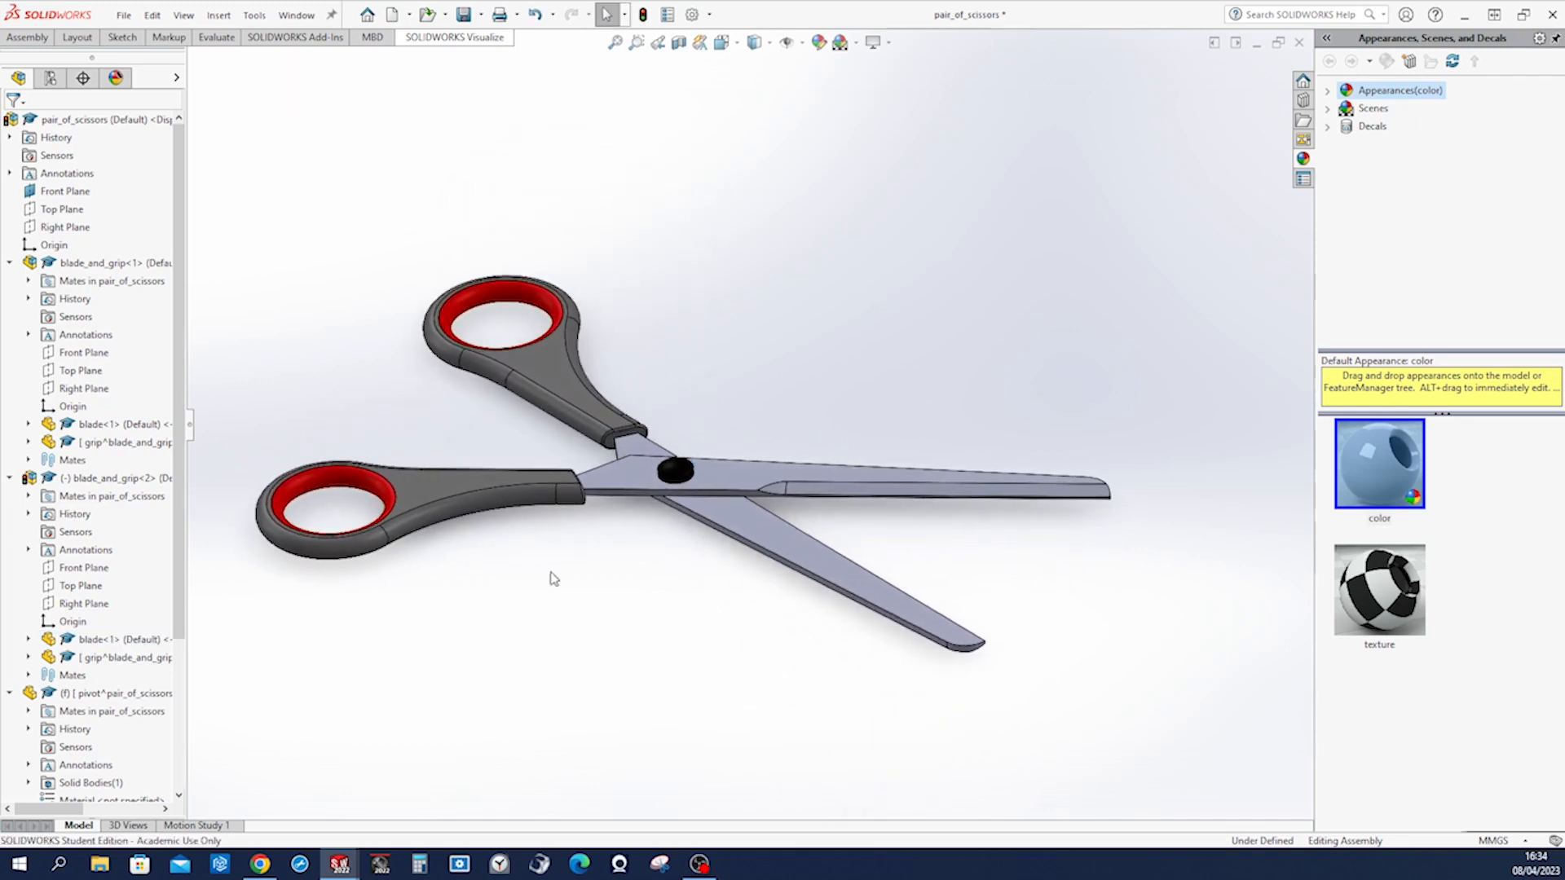
left_click(65, 191)
left_click(157, 163)
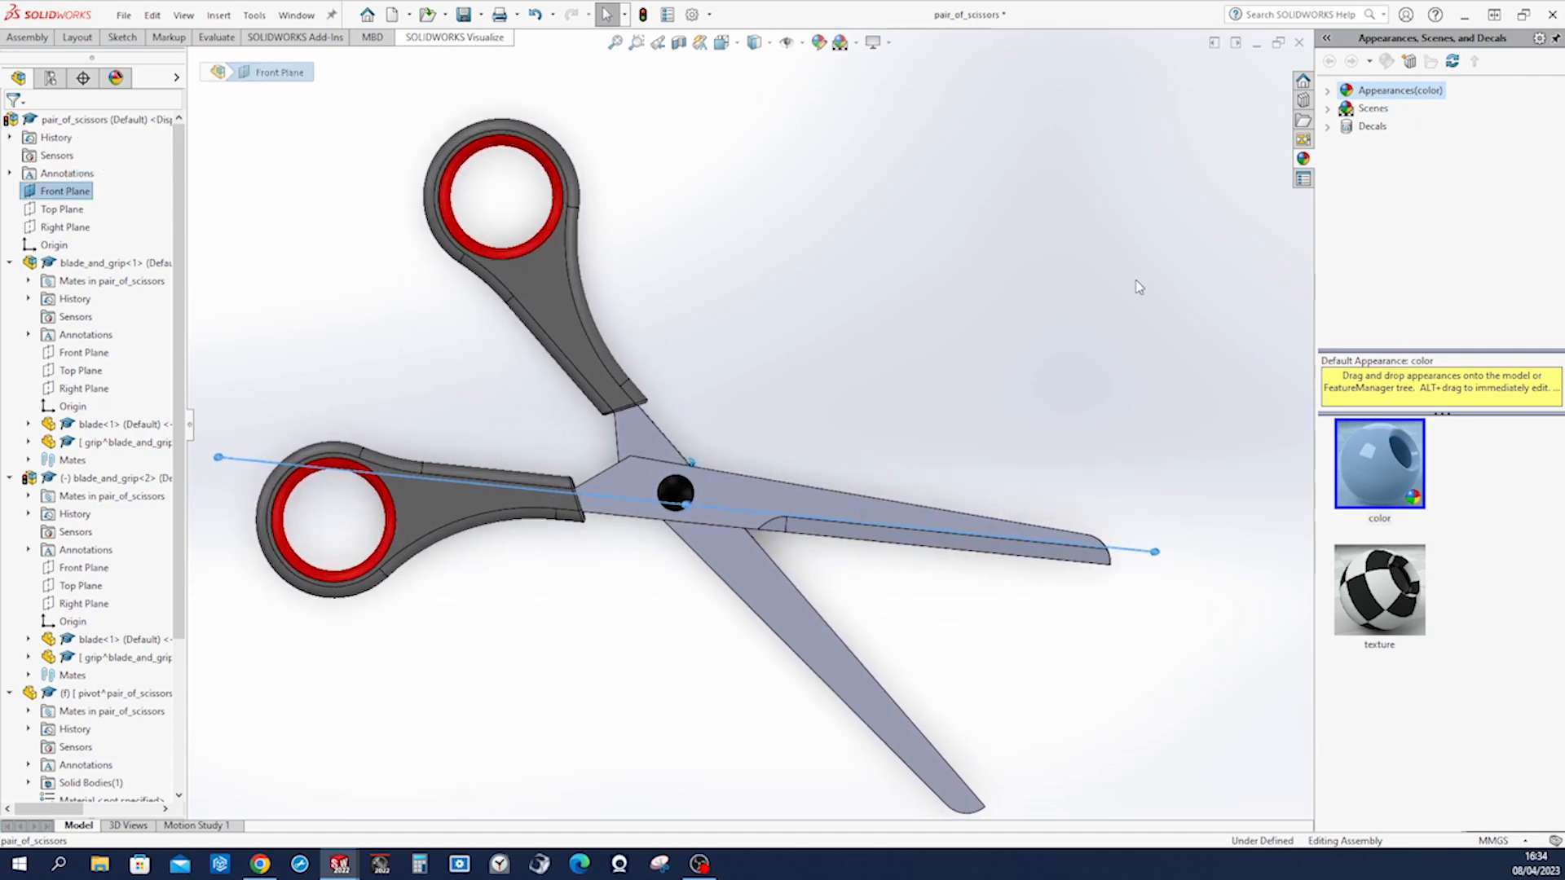
key("Escape")
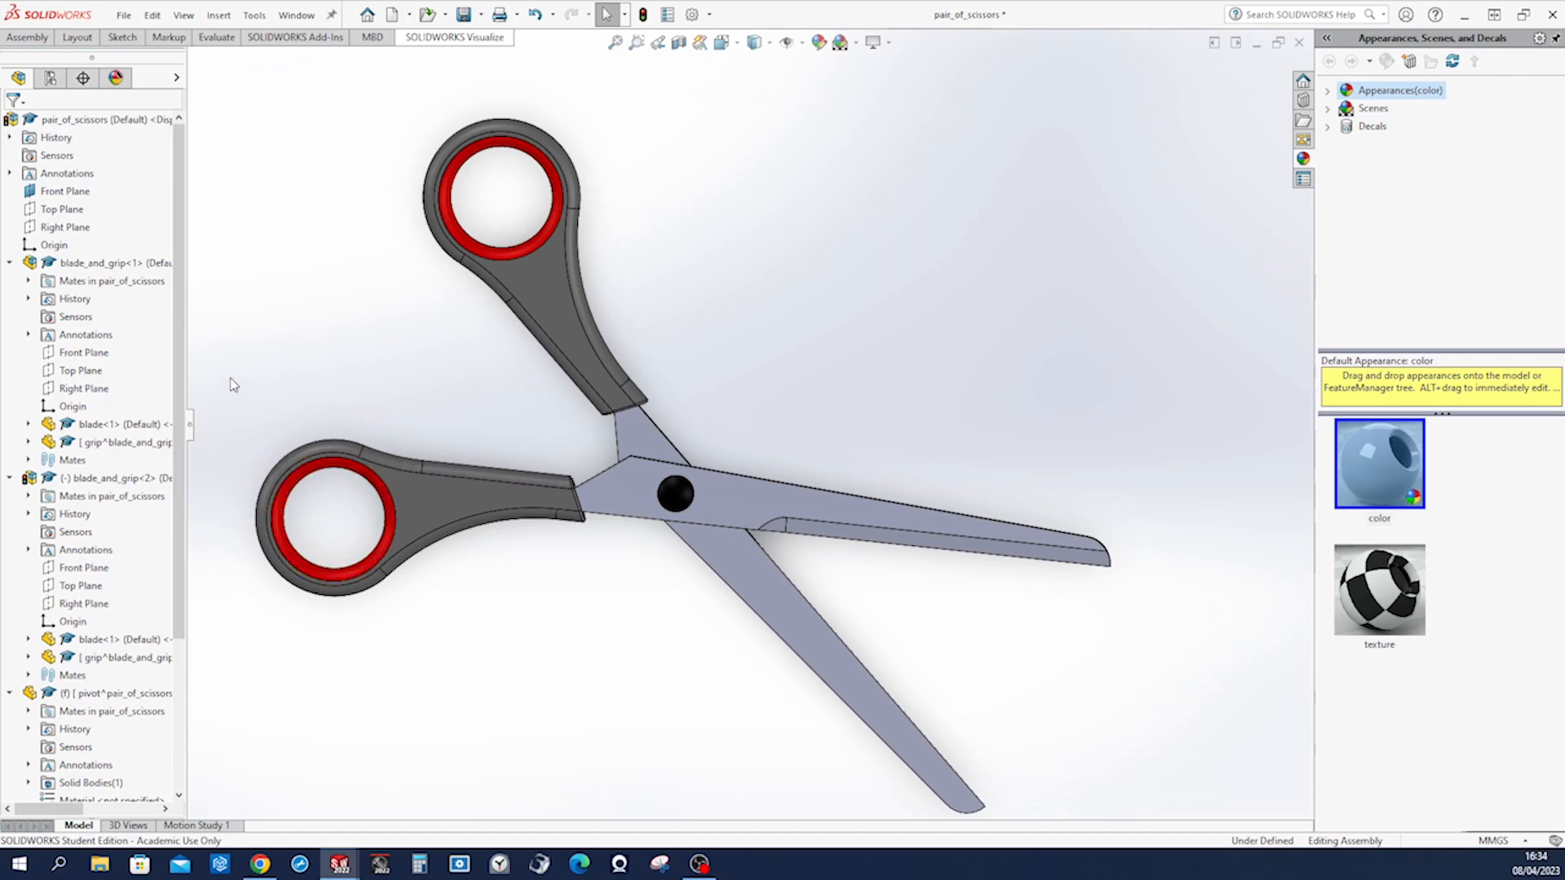
Suppress the InPlace1 mate and move the scissors off the pivot by the upper grip.
scroll(160, 680, "down", 4)
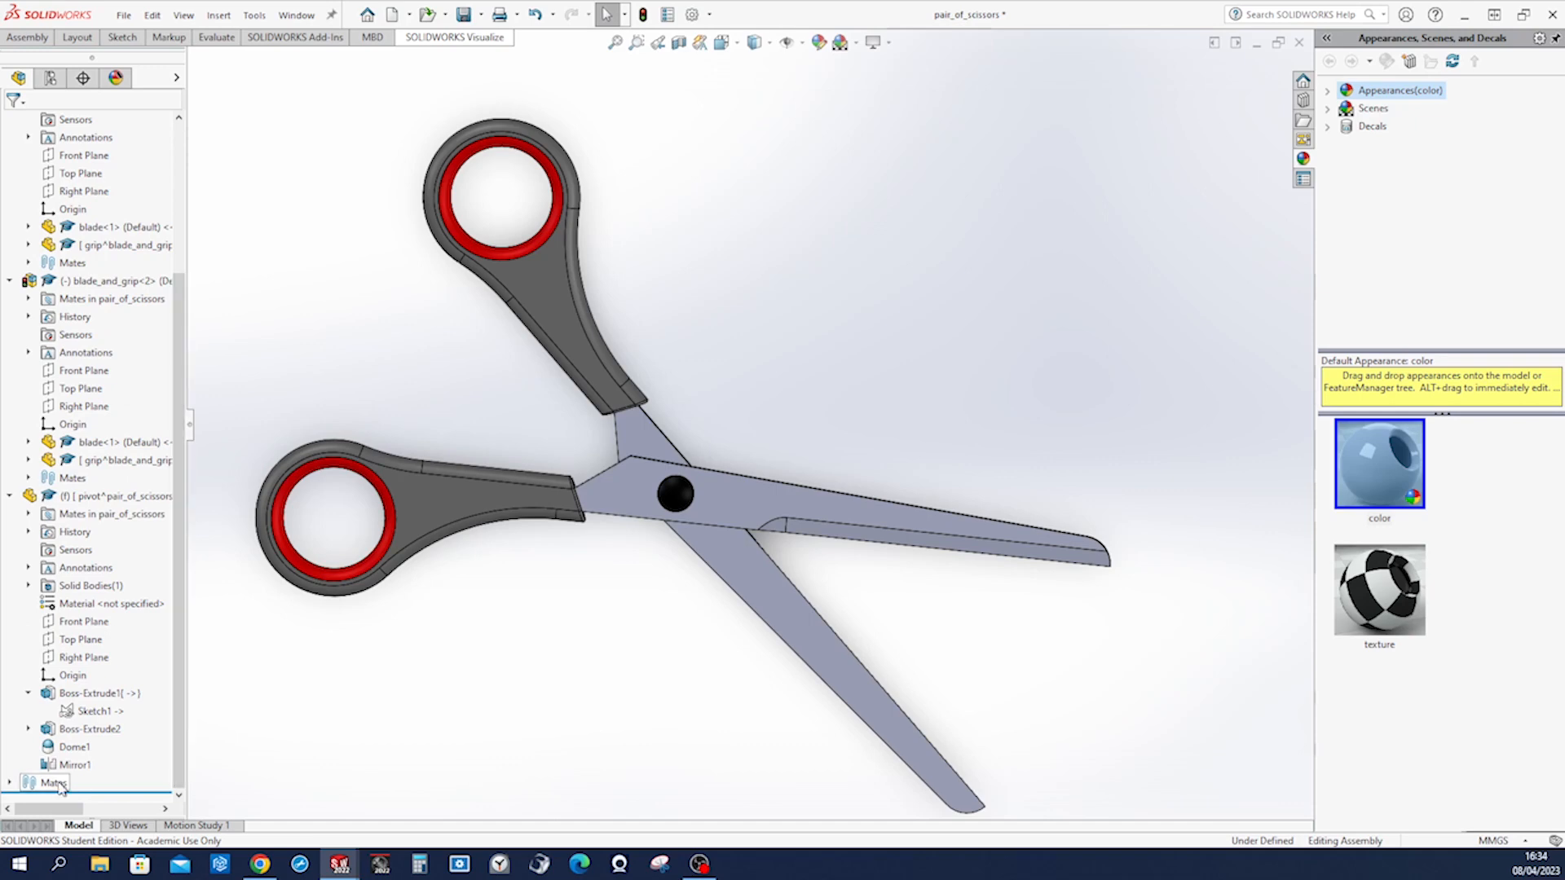
left_click(10, 782)
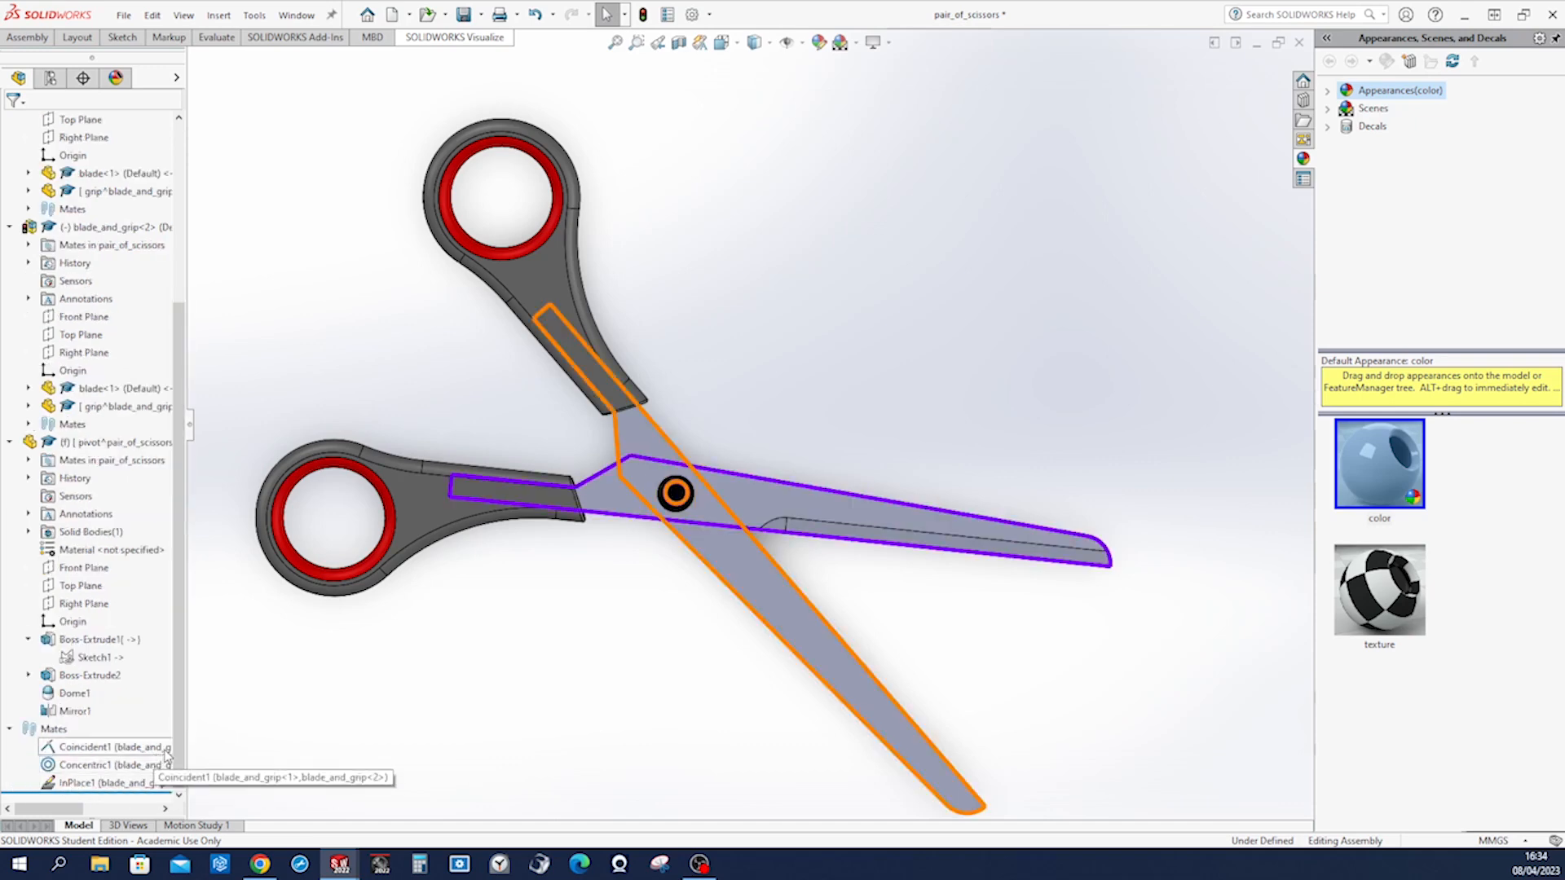
right_click(110, 786)
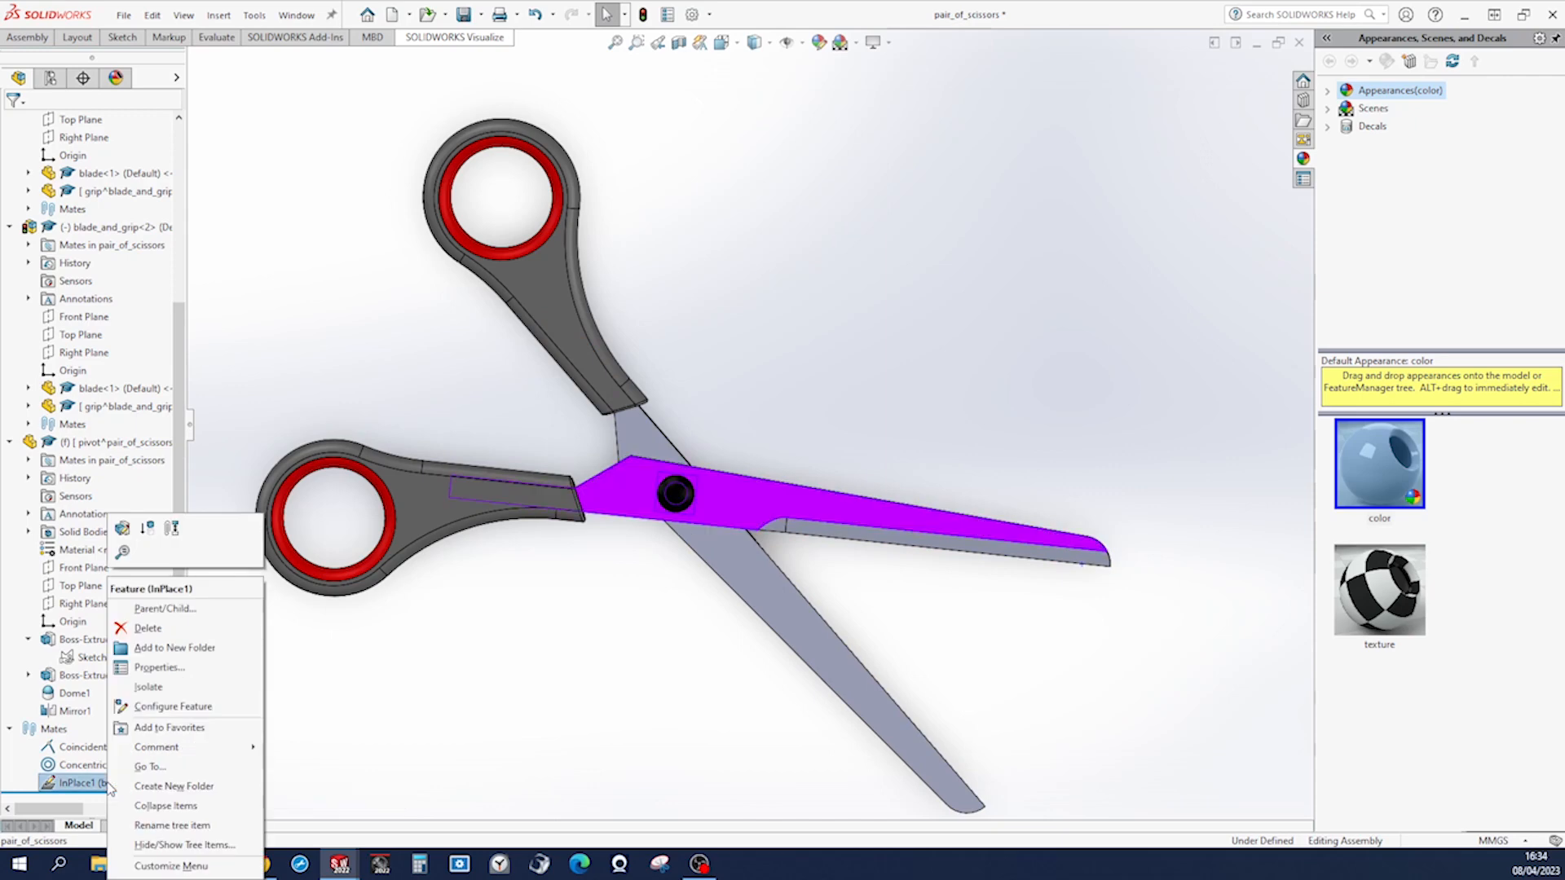
left_click(147, 528)
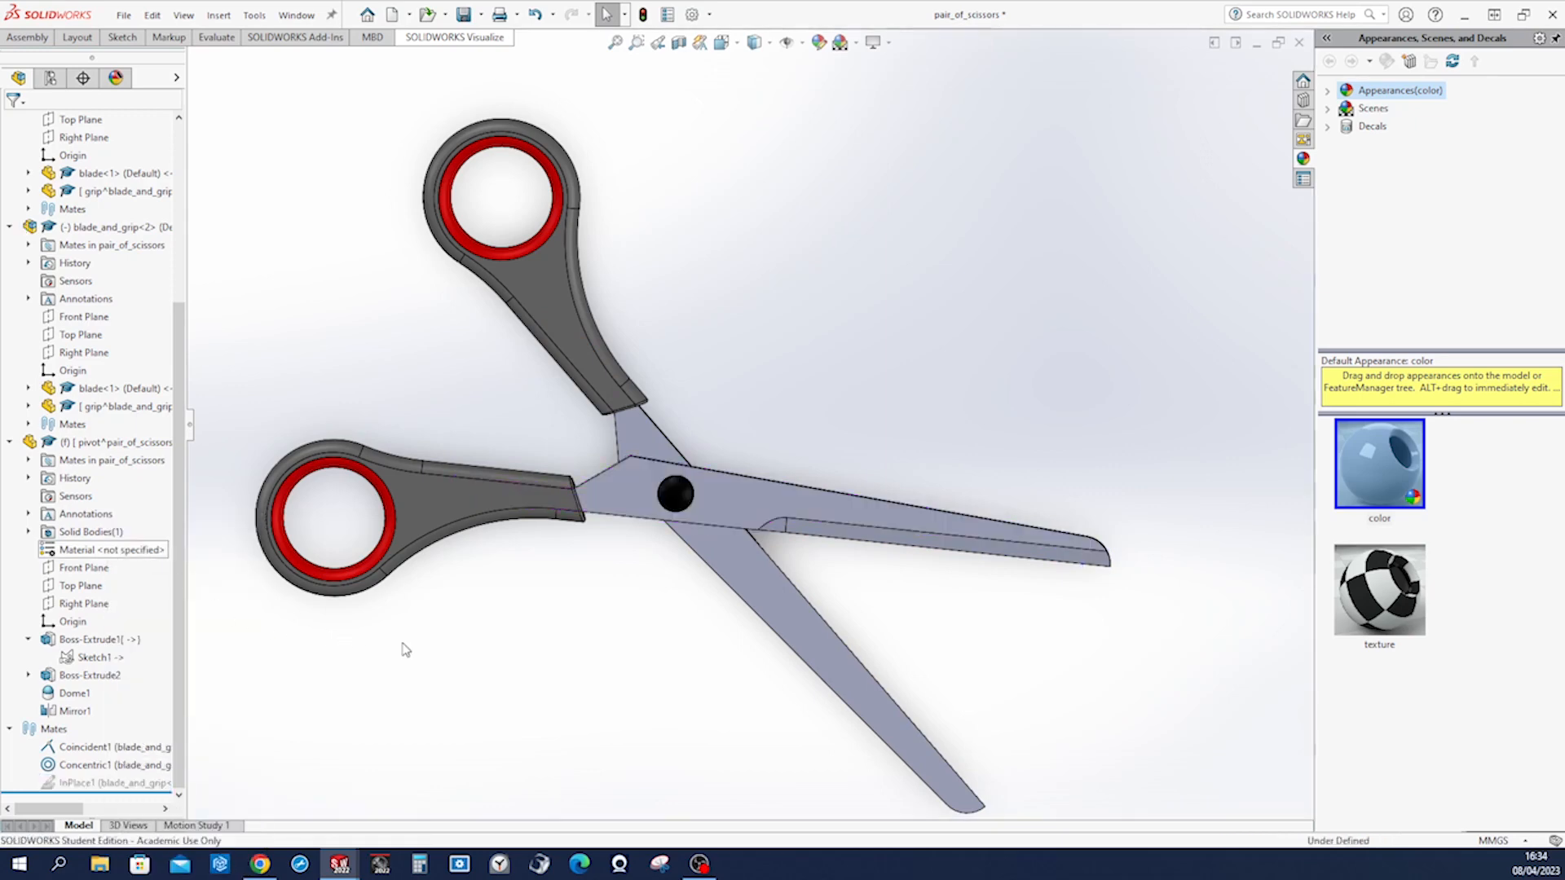
left_click_drag(583, 371, 613, 264)
left_click(628, 601)
middle_click_drag(690, 639, 688, 639)
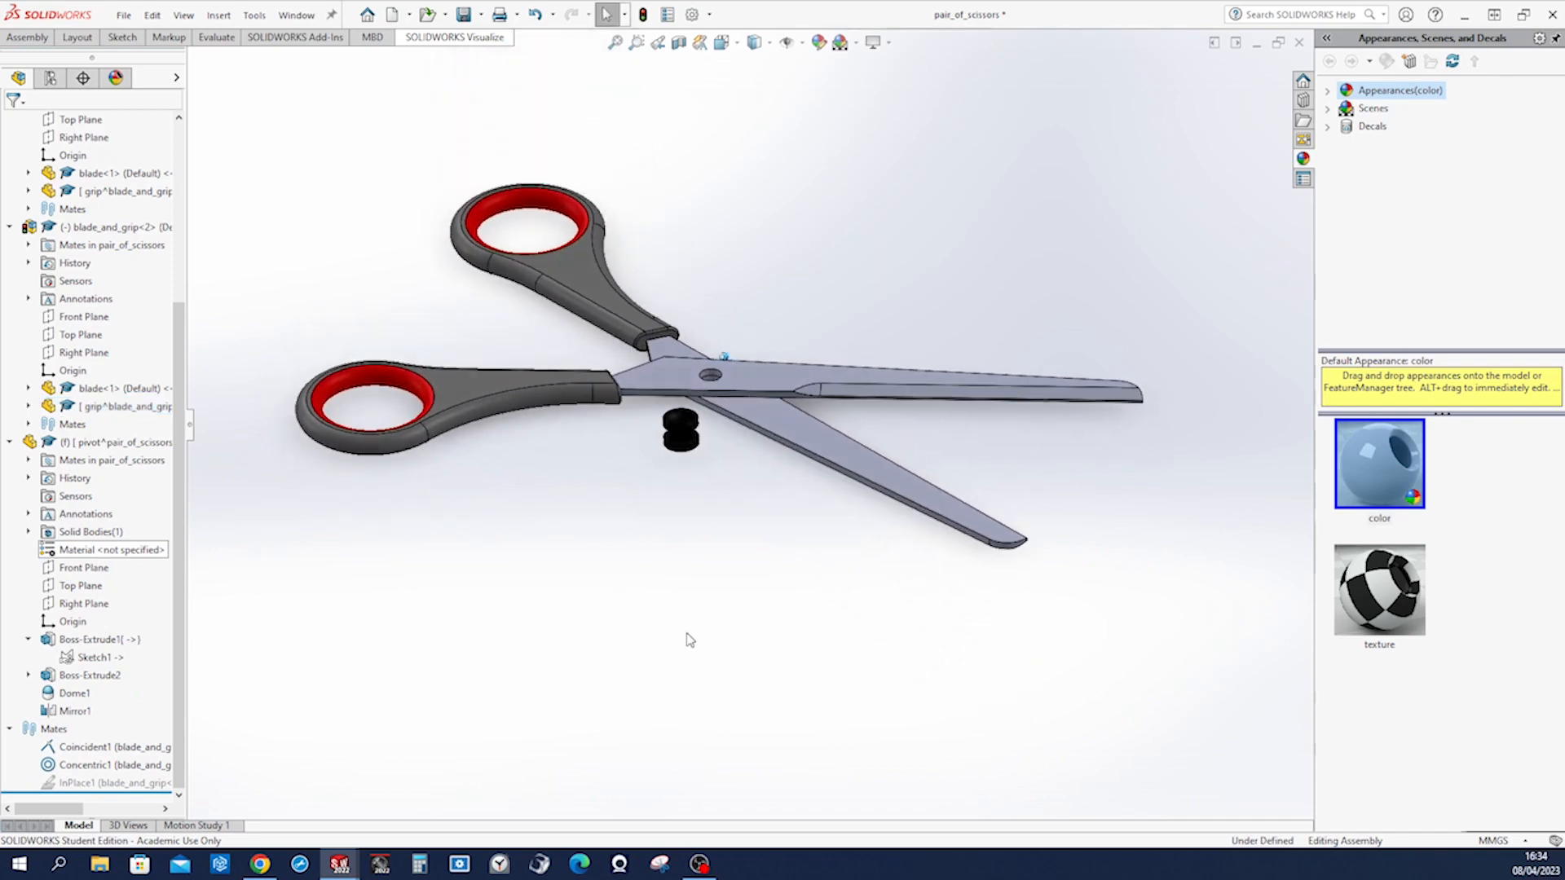
Mate the inner face of the pivot's head coincident with the flat outer face of the blade in blade_and_grip<1>.
scroll(688, 639, "down", 3)
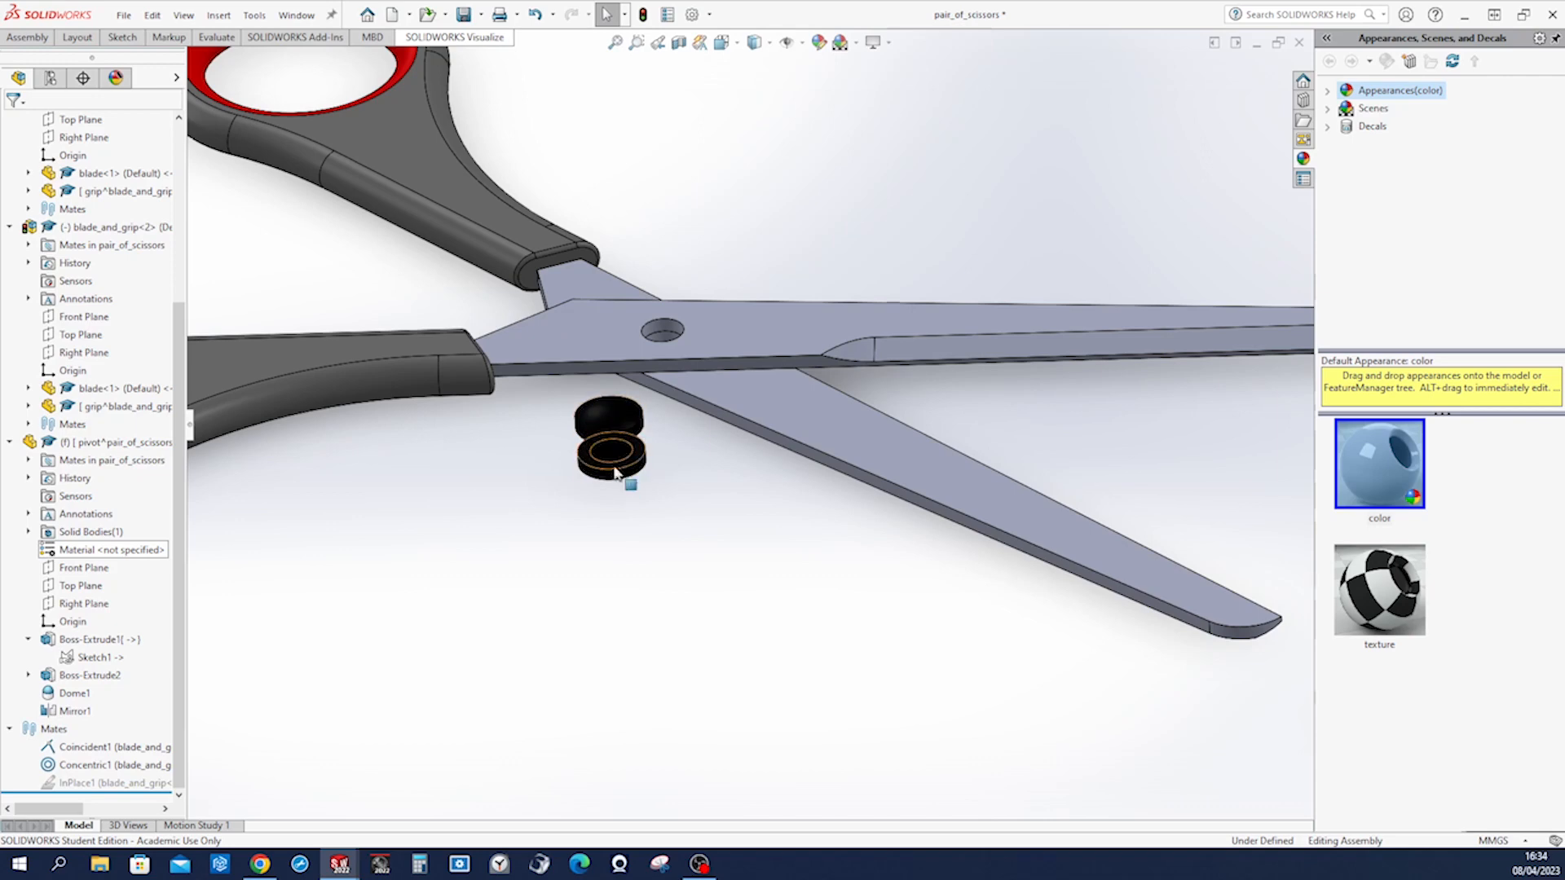
right_click_drag(731, 557, 809, 555)
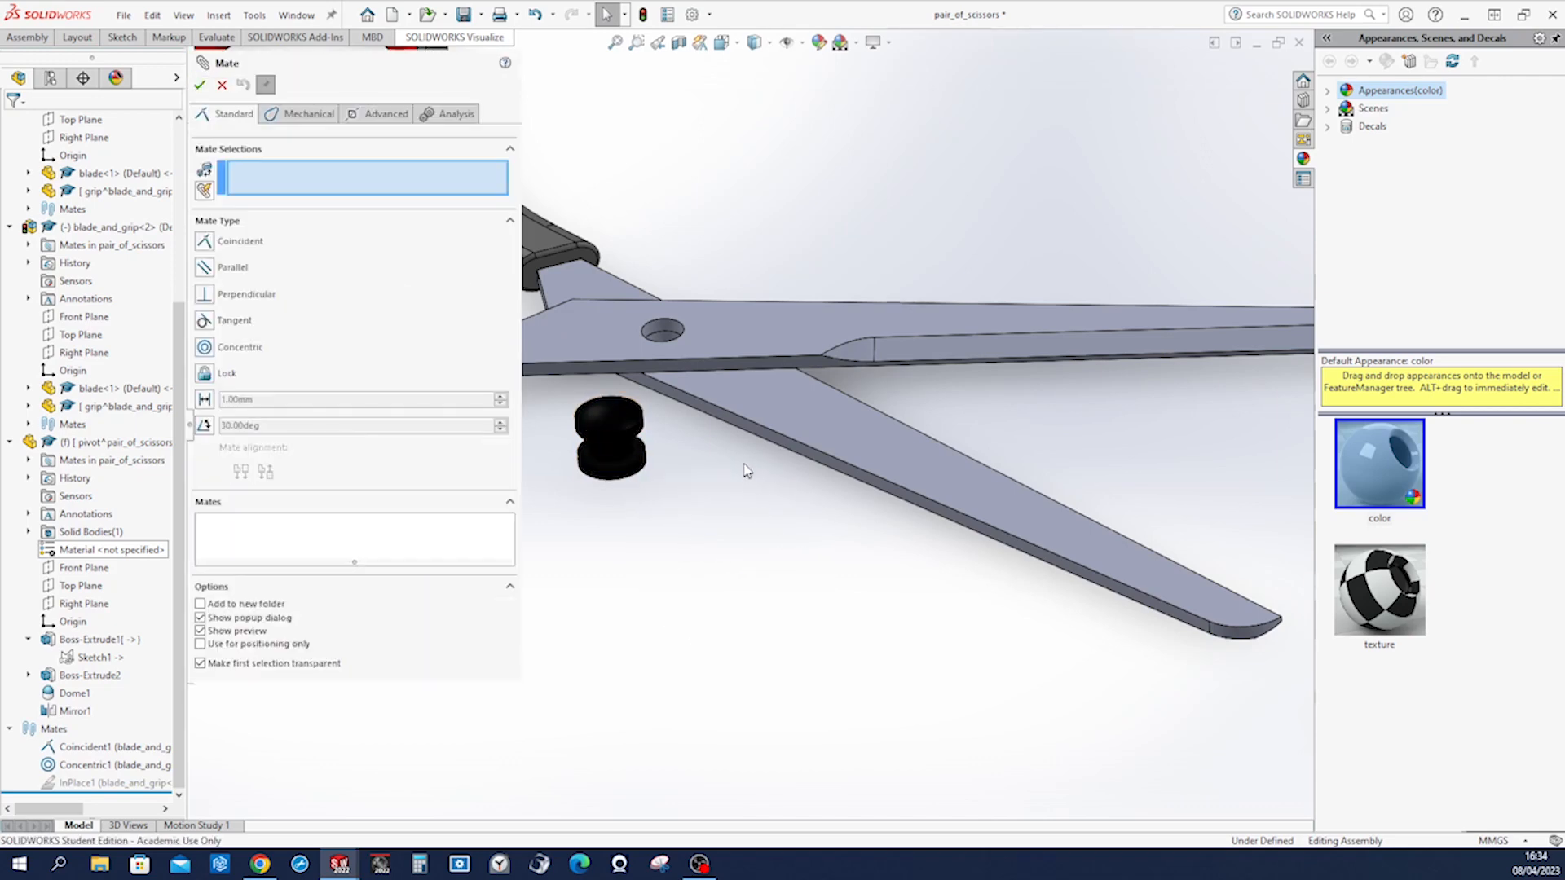
left_click(698, 364)
middle_click_drag(717, 477, 685, 484)
scroll(684, 484, "down", 5)
left_click(645, 480)
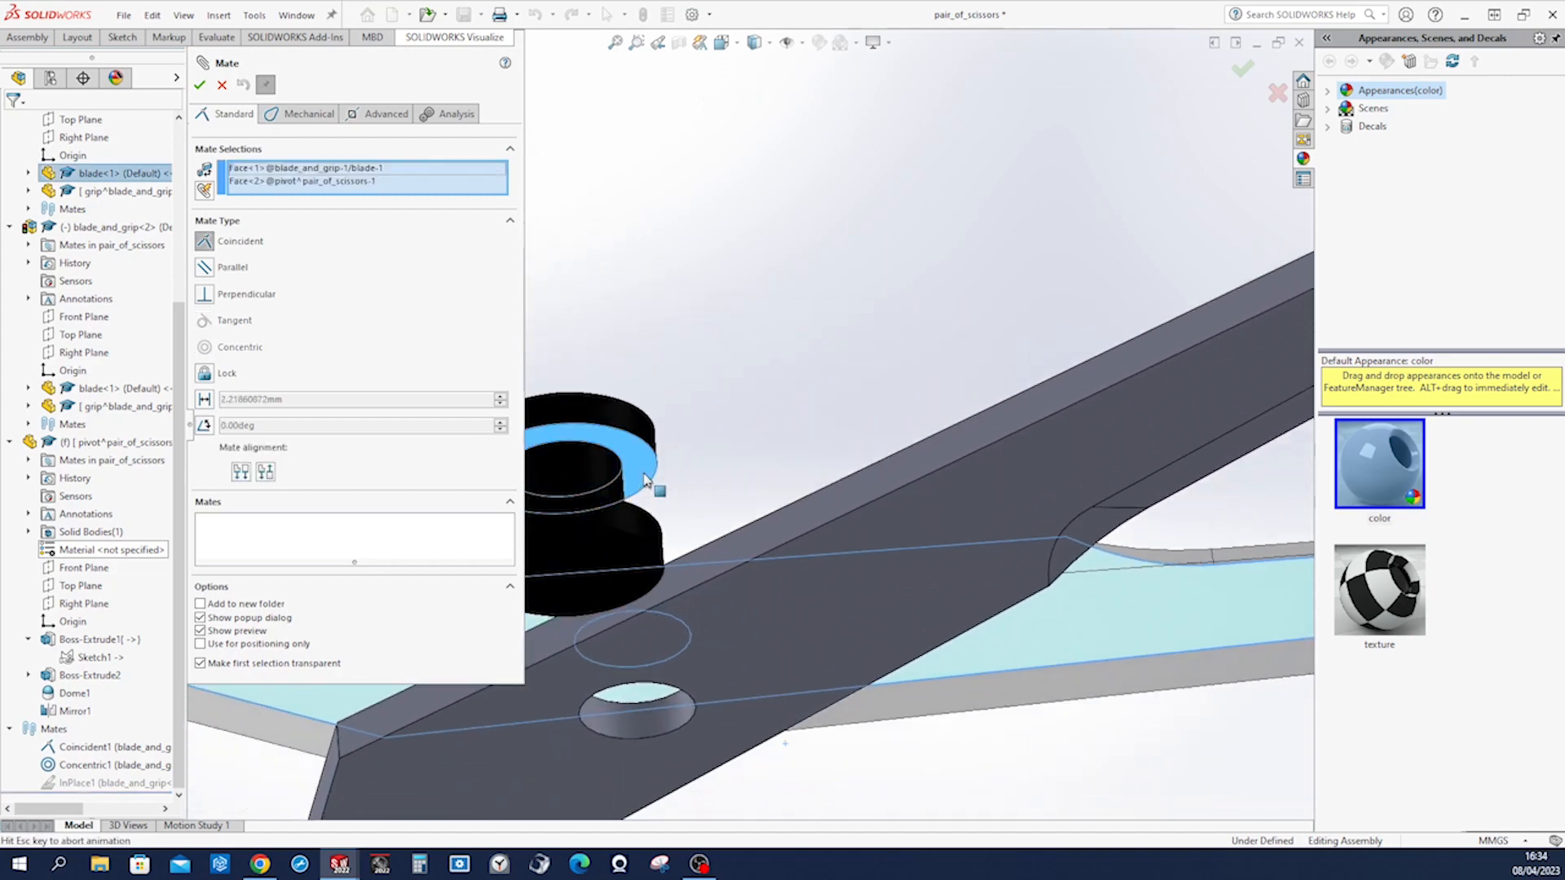
left_click(625, 503)
Mate the pivot's cylindrical shaft concentric with the hole in the blade of blade_and_grip<1>.
middle_click_drag(625, 510, 804, 477)
scroll(804, 477, "up", 3)
left_click_drag(898, 496, 805, 631)
middle_click_drag(986, 370, 658, 634)
left_click(869, 504)
left_click(658, 643)
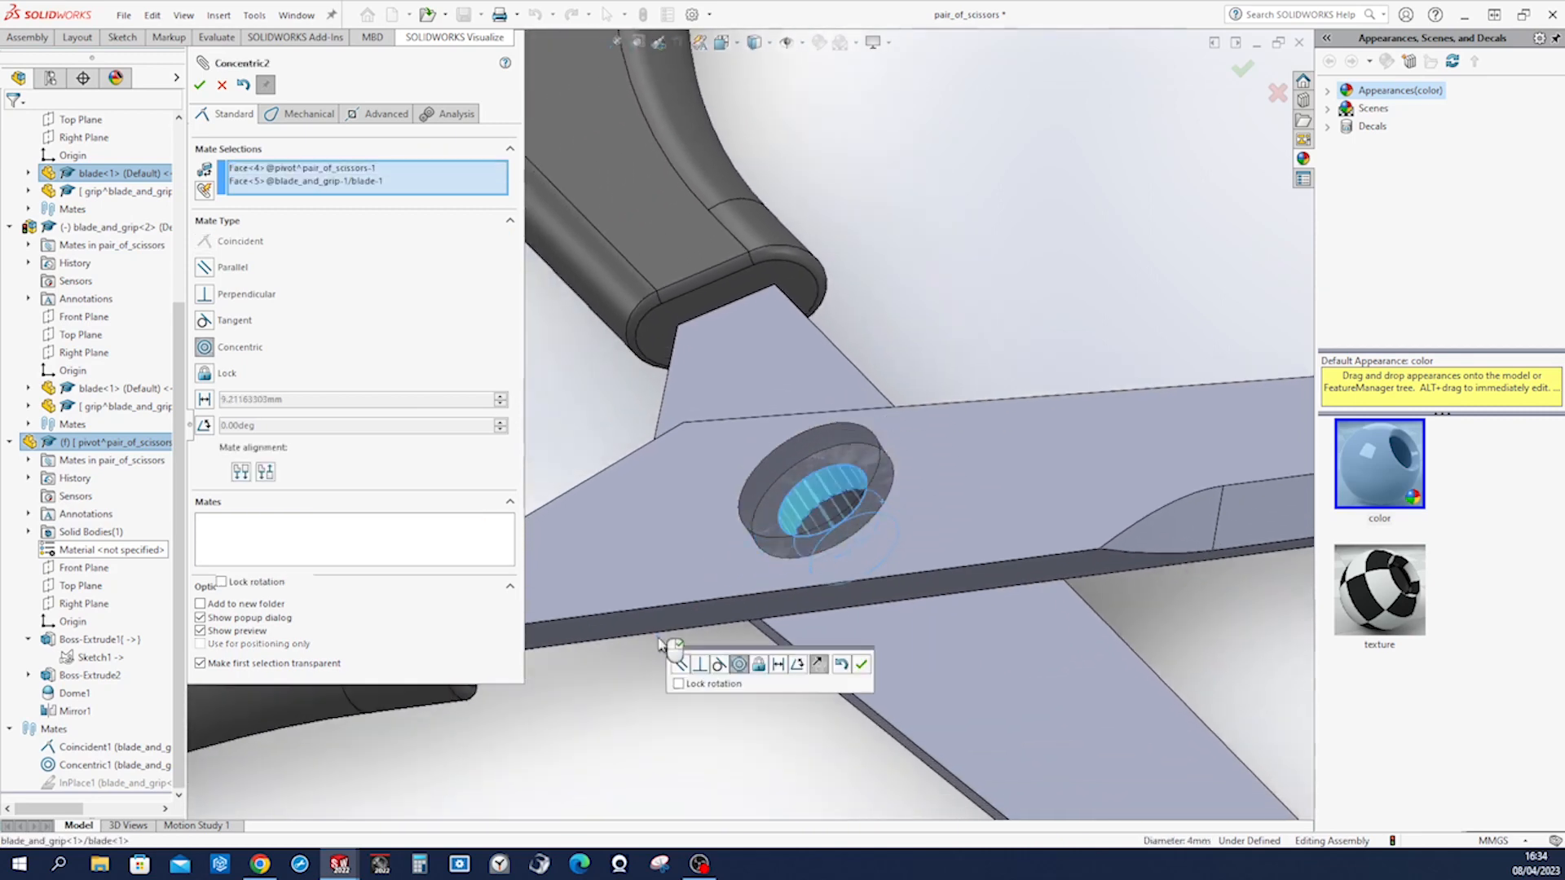
left_click(861, 665)
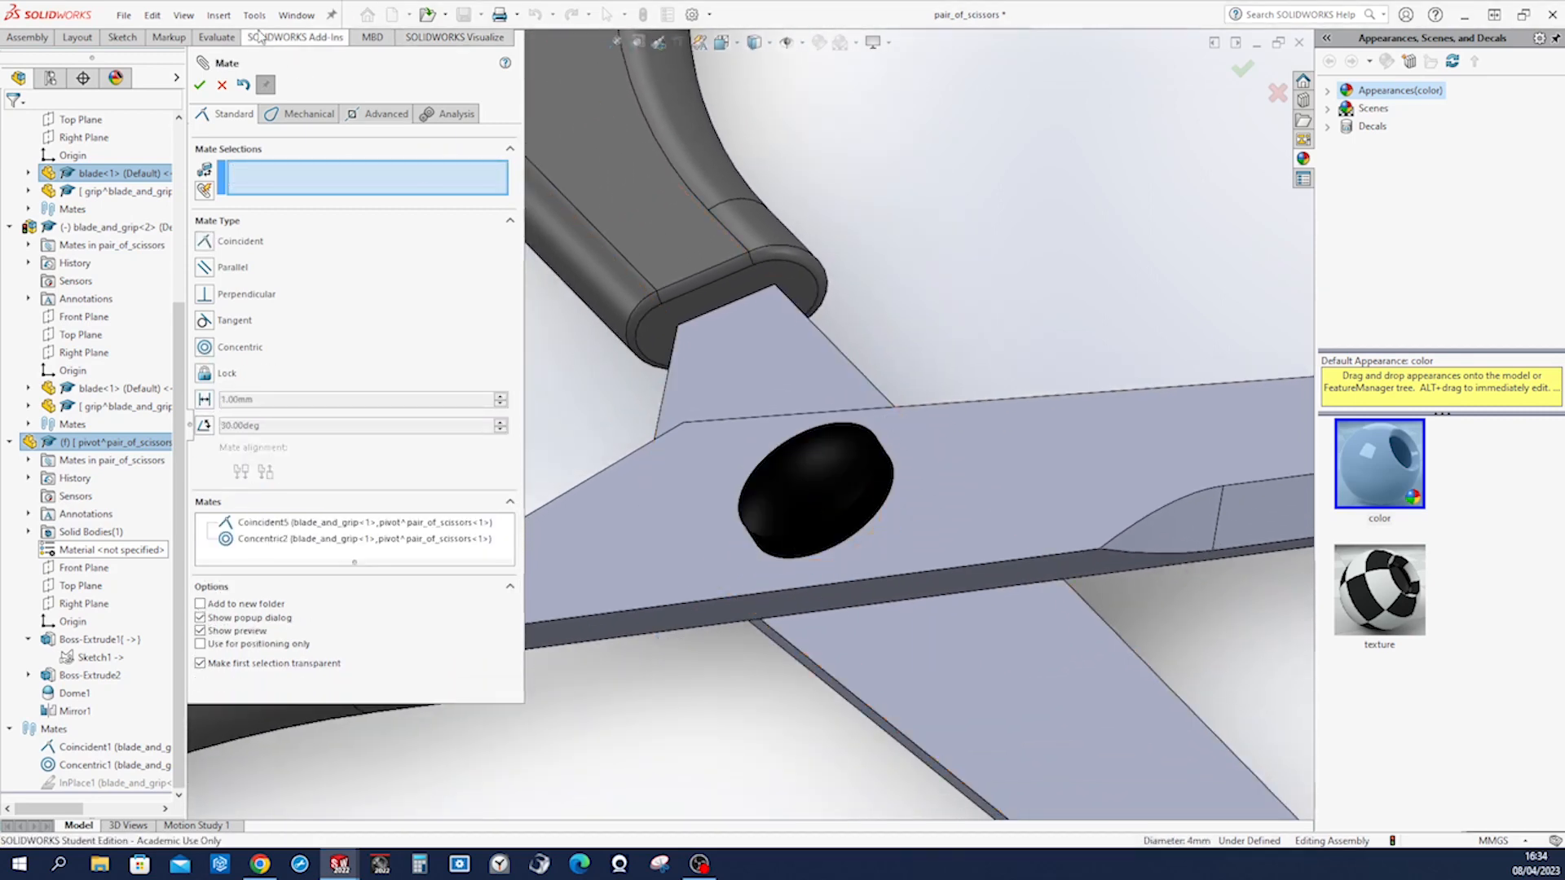
left_click(220, 85)
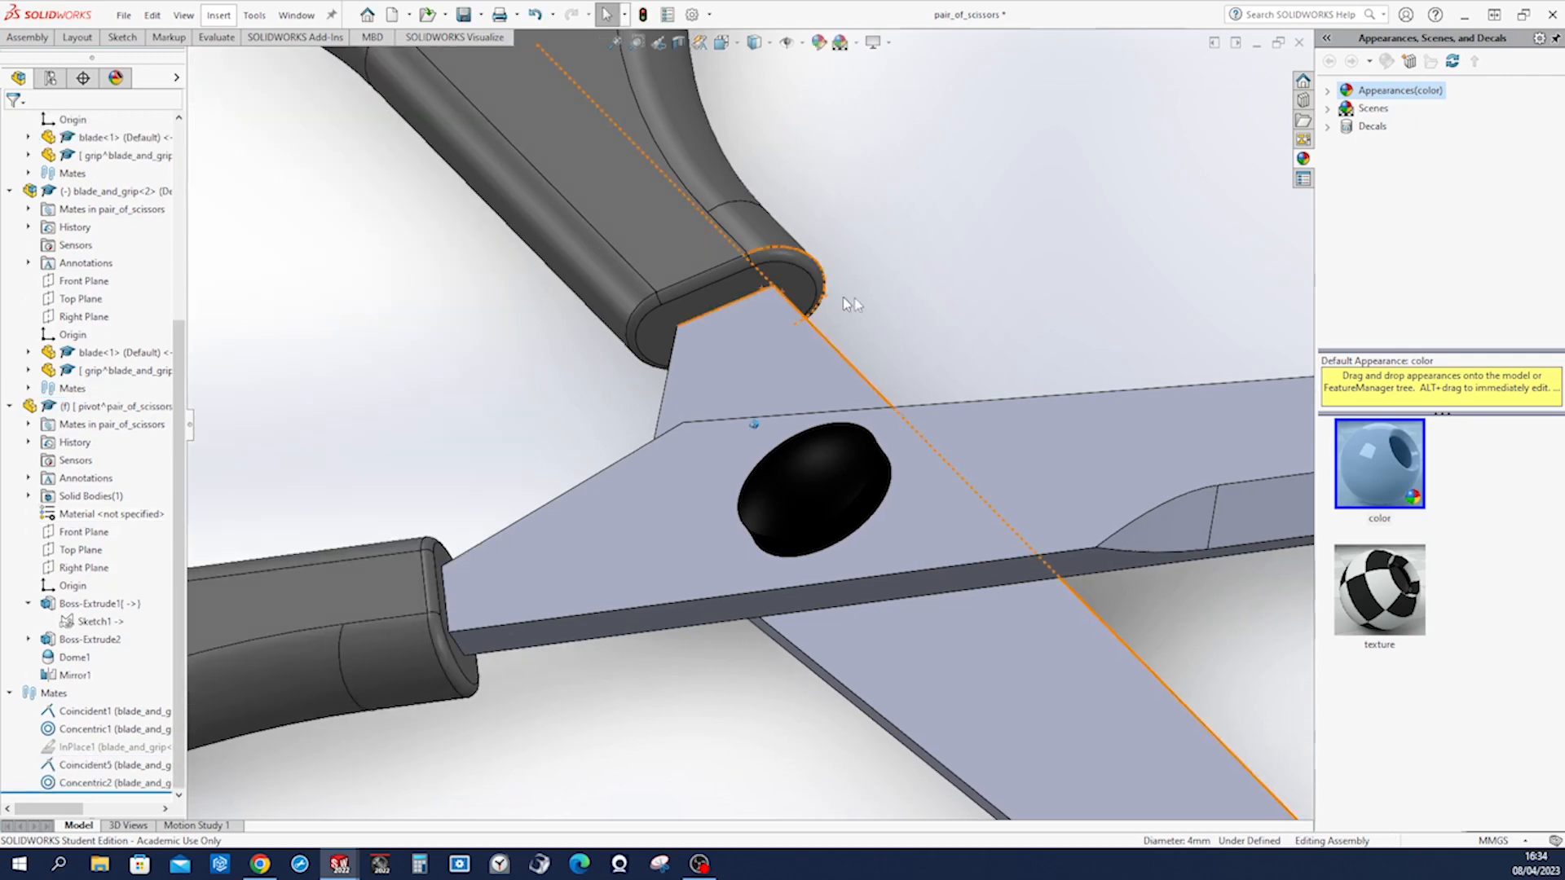
Swing both scissor halves about the pivot to test their motion against the assembly's Front Plane.
key("f")
left_click_drag(793, 471, 741, 508)
left_click(816, 422)
left_click_drag(817, 423, 823, 453)
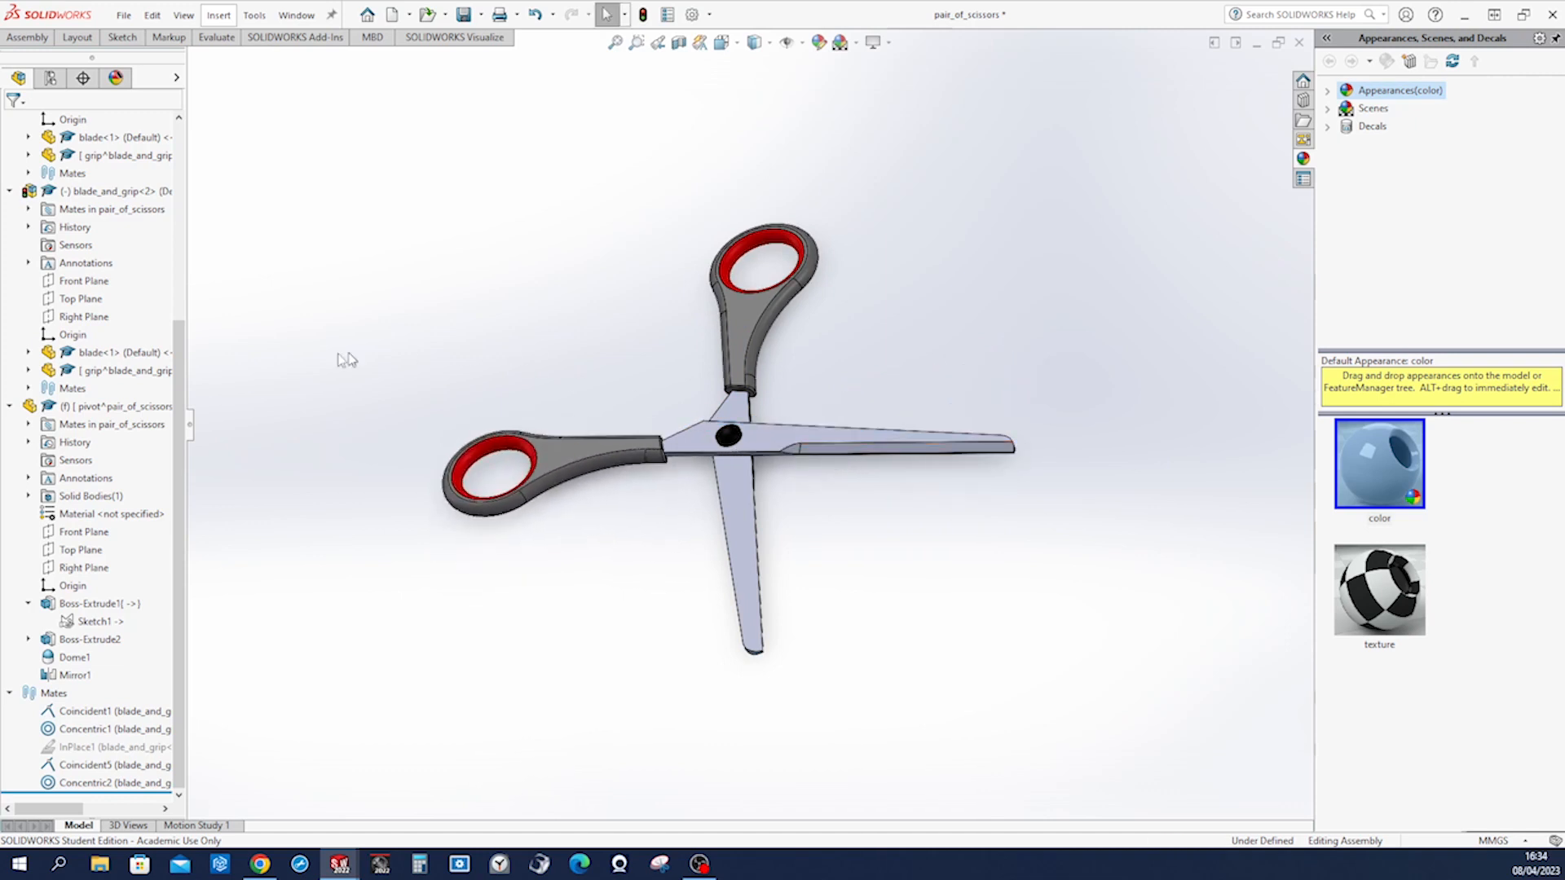
scroll(84, 238, "up", 5)
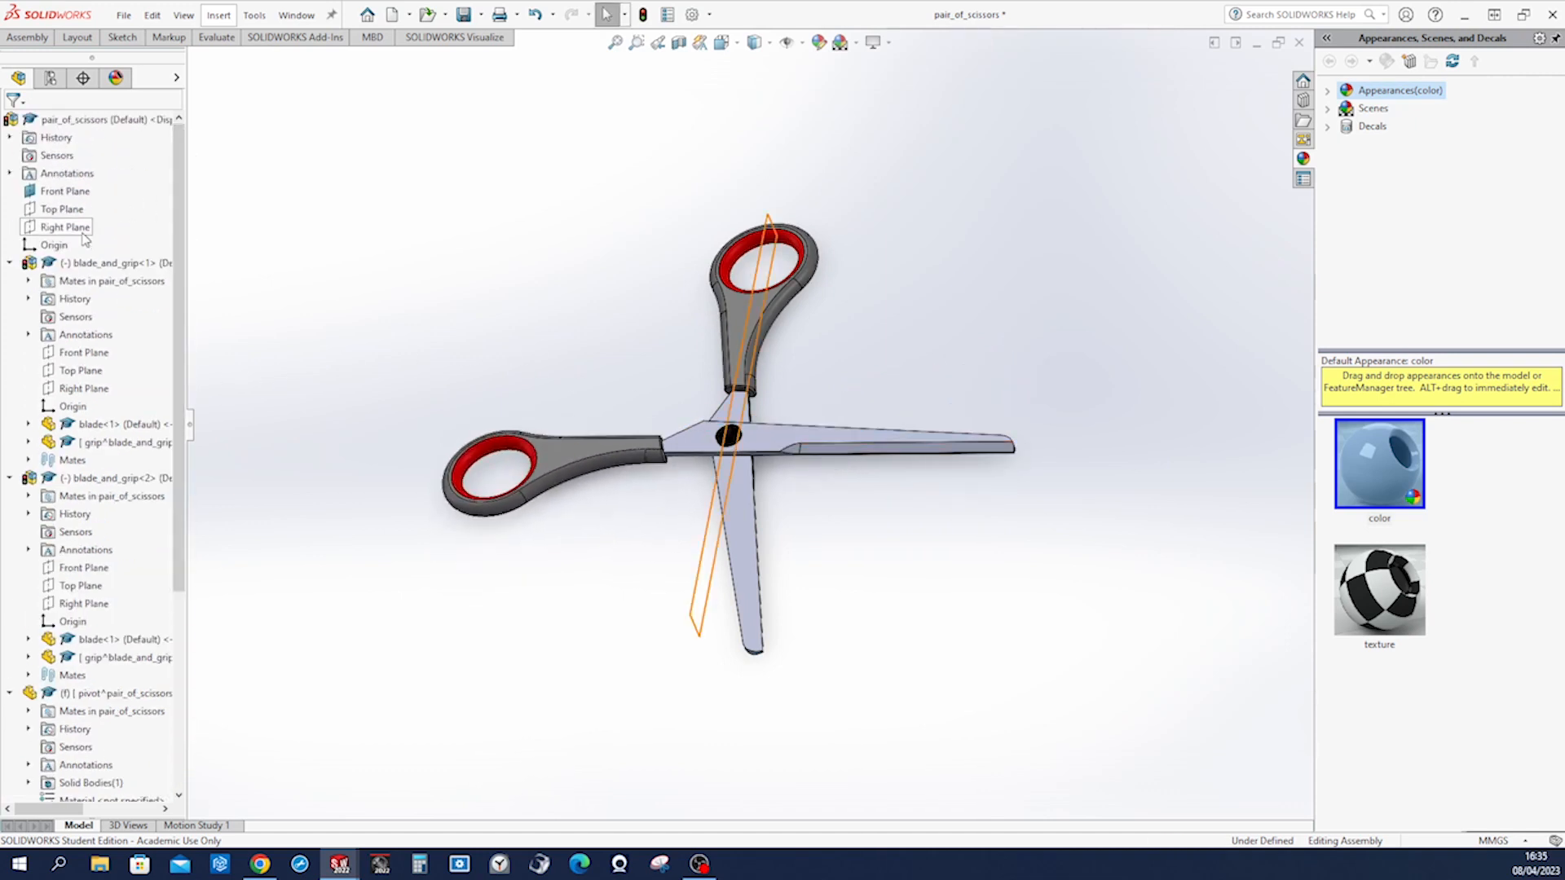
left_click(65, 191)
mouse_move(821, 461)
left_mouse_down()
mouse_move(856, 360)
mouse_move(825, 450)
left_mouse_up()
left_click_drag(773, 542, 880, 521)
left_click(824, 310)
middle_click_drag(823, 310, 824, 298)
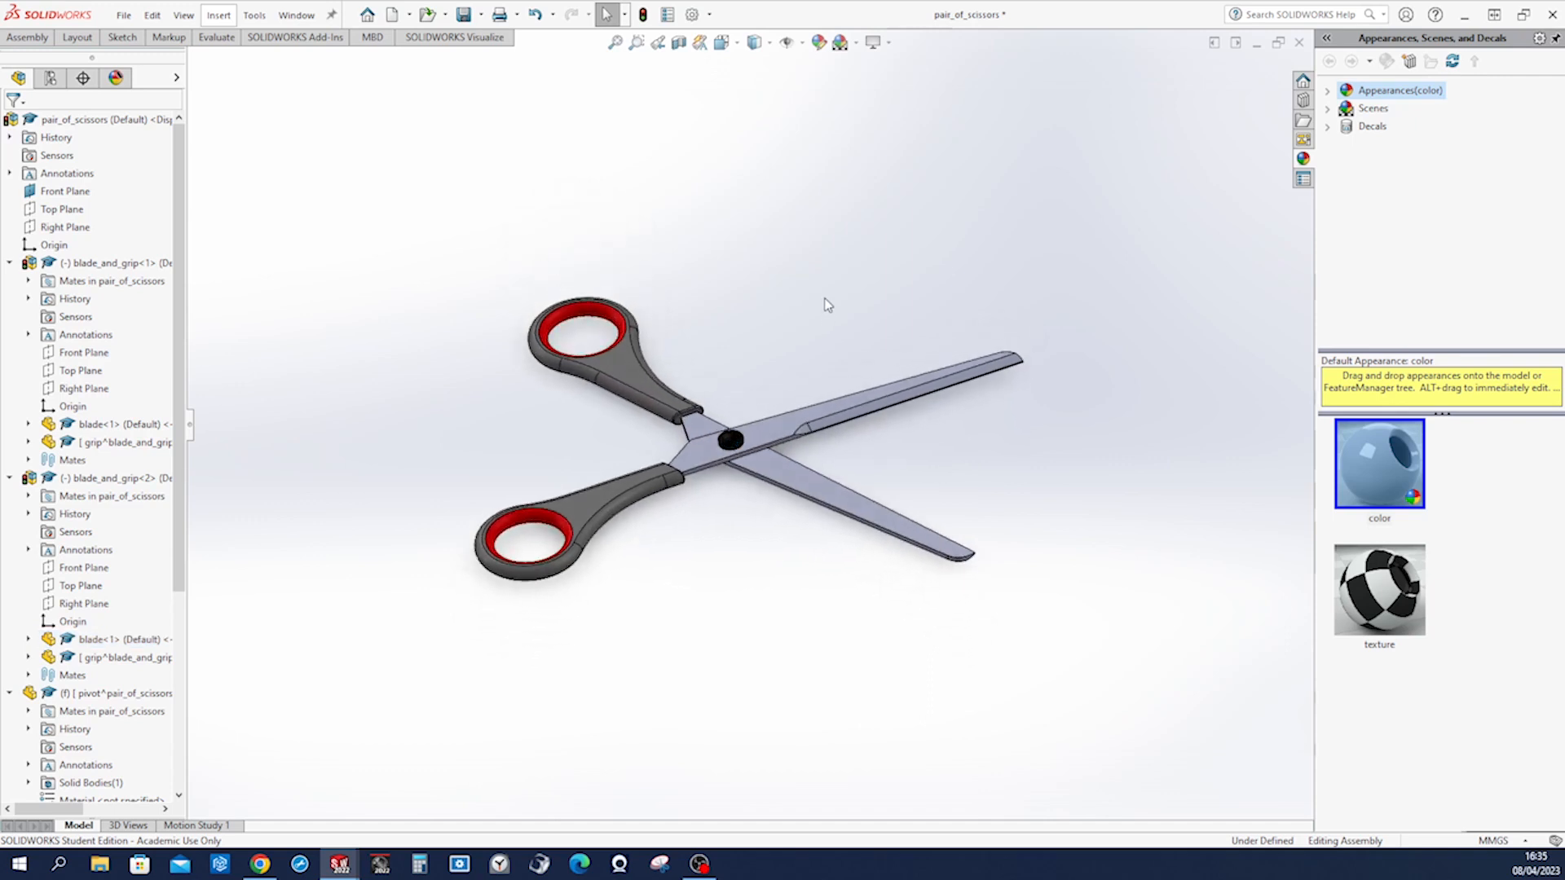
right_click_drag(865, 237, 972, 234)
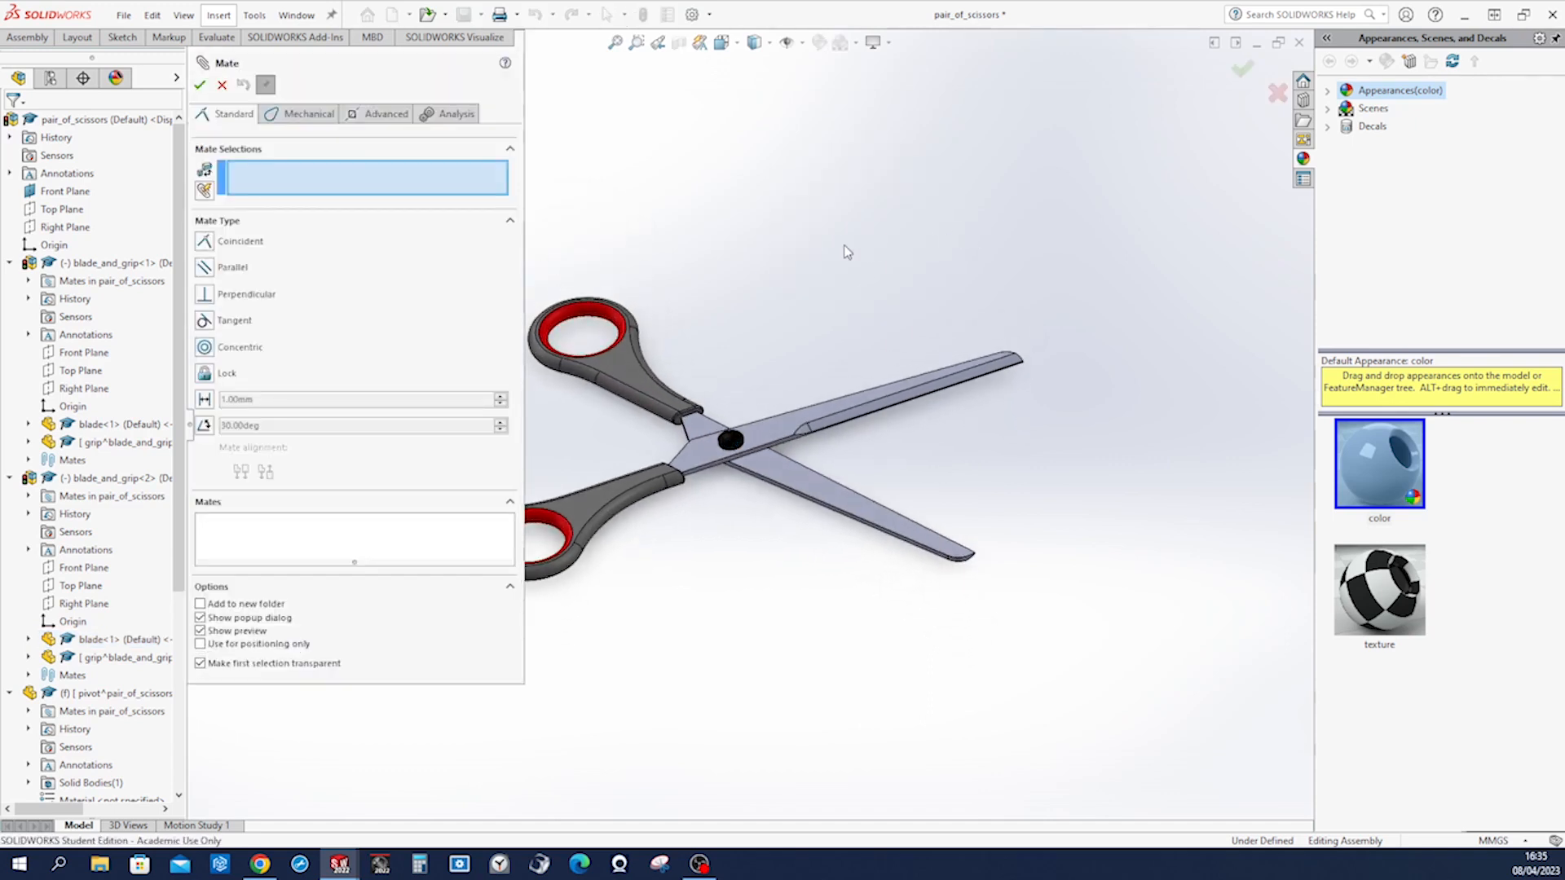
left_click(321, 122)
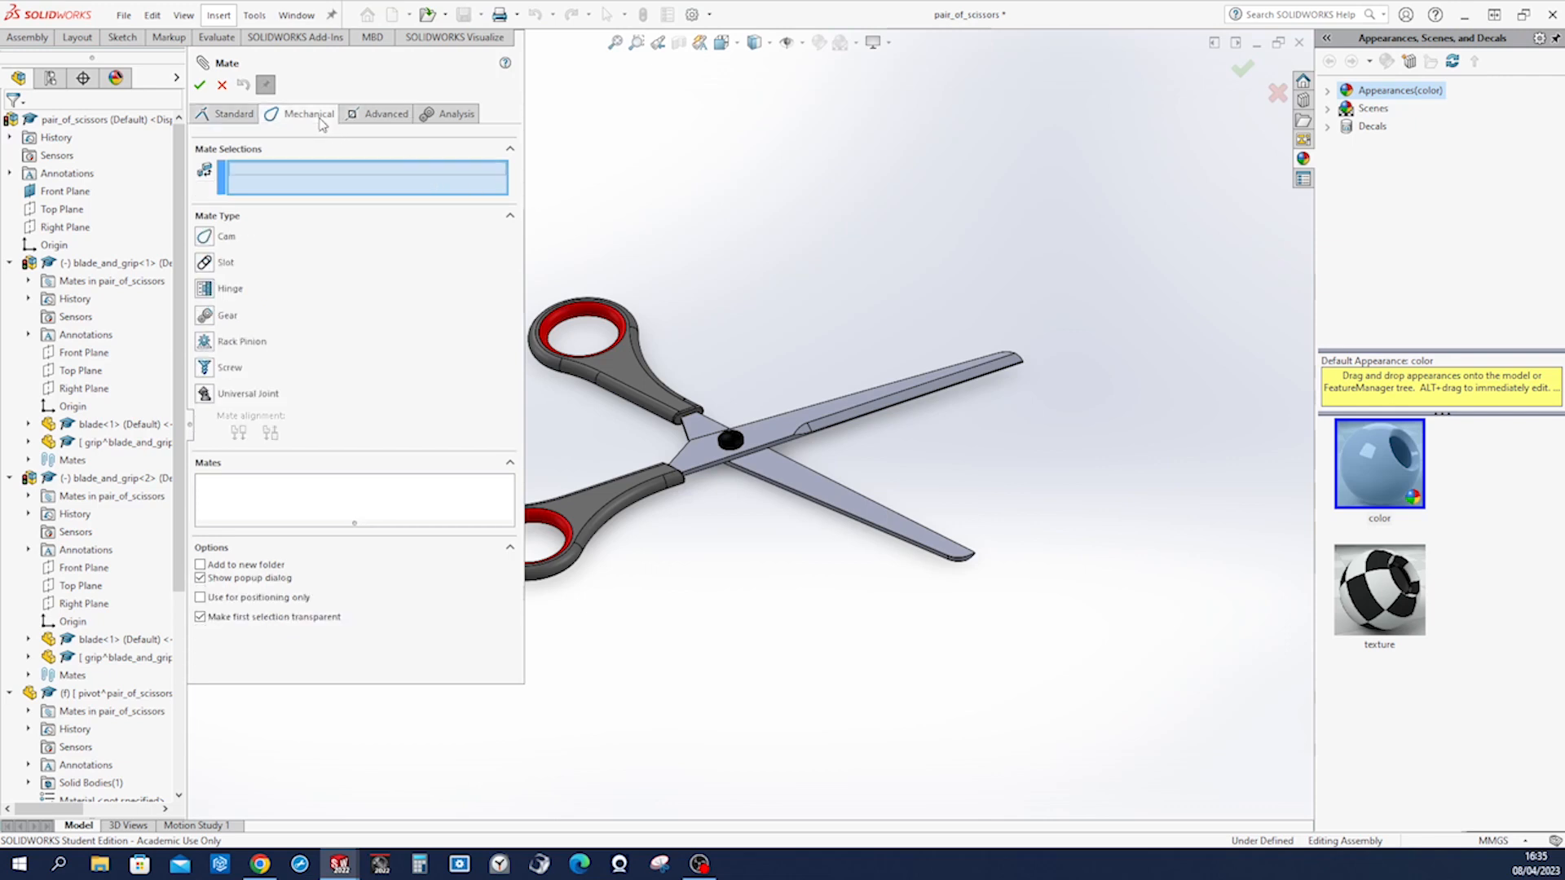
left_click(371, 119)
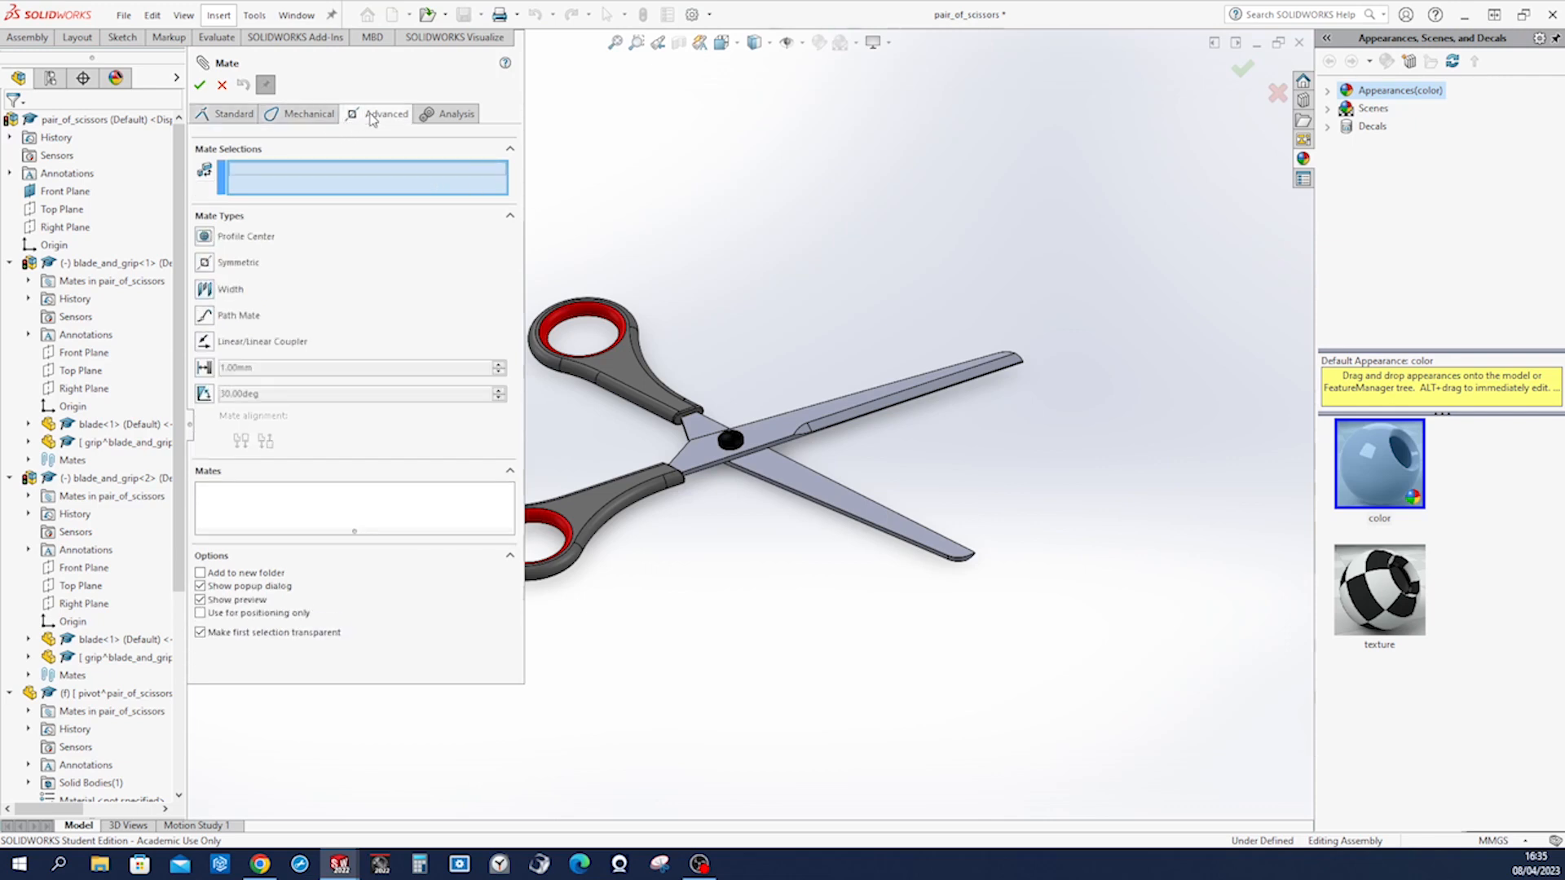
left_click(228, 266)
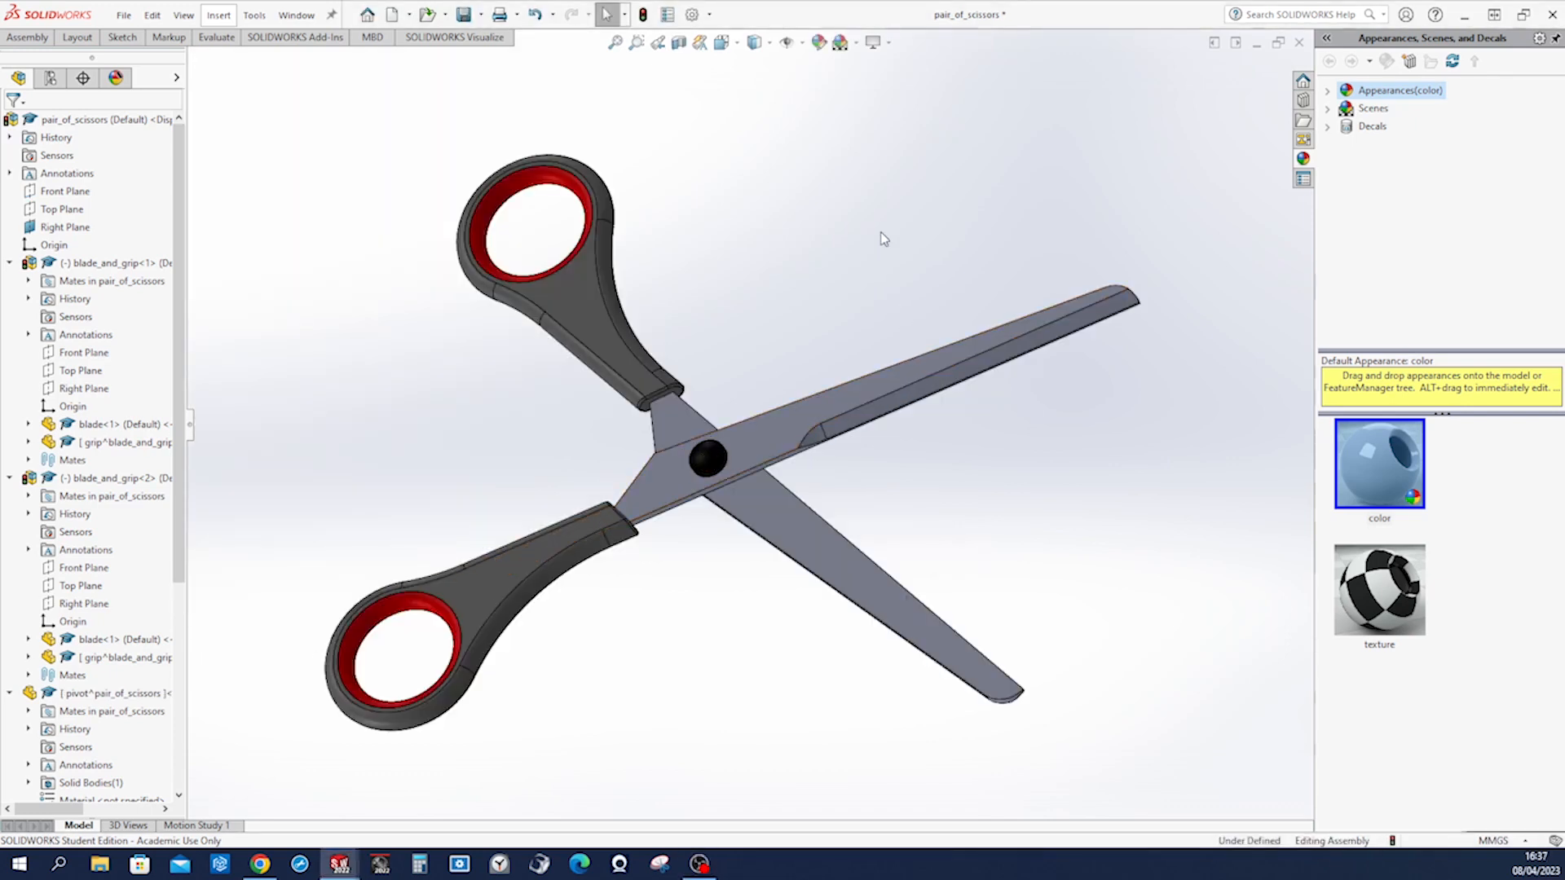
Set up a Symmetric mate about the assembly's Right Plane between the inner narrow edge faces of the two blades.
right_click_drag(883, 239, 947, 240)
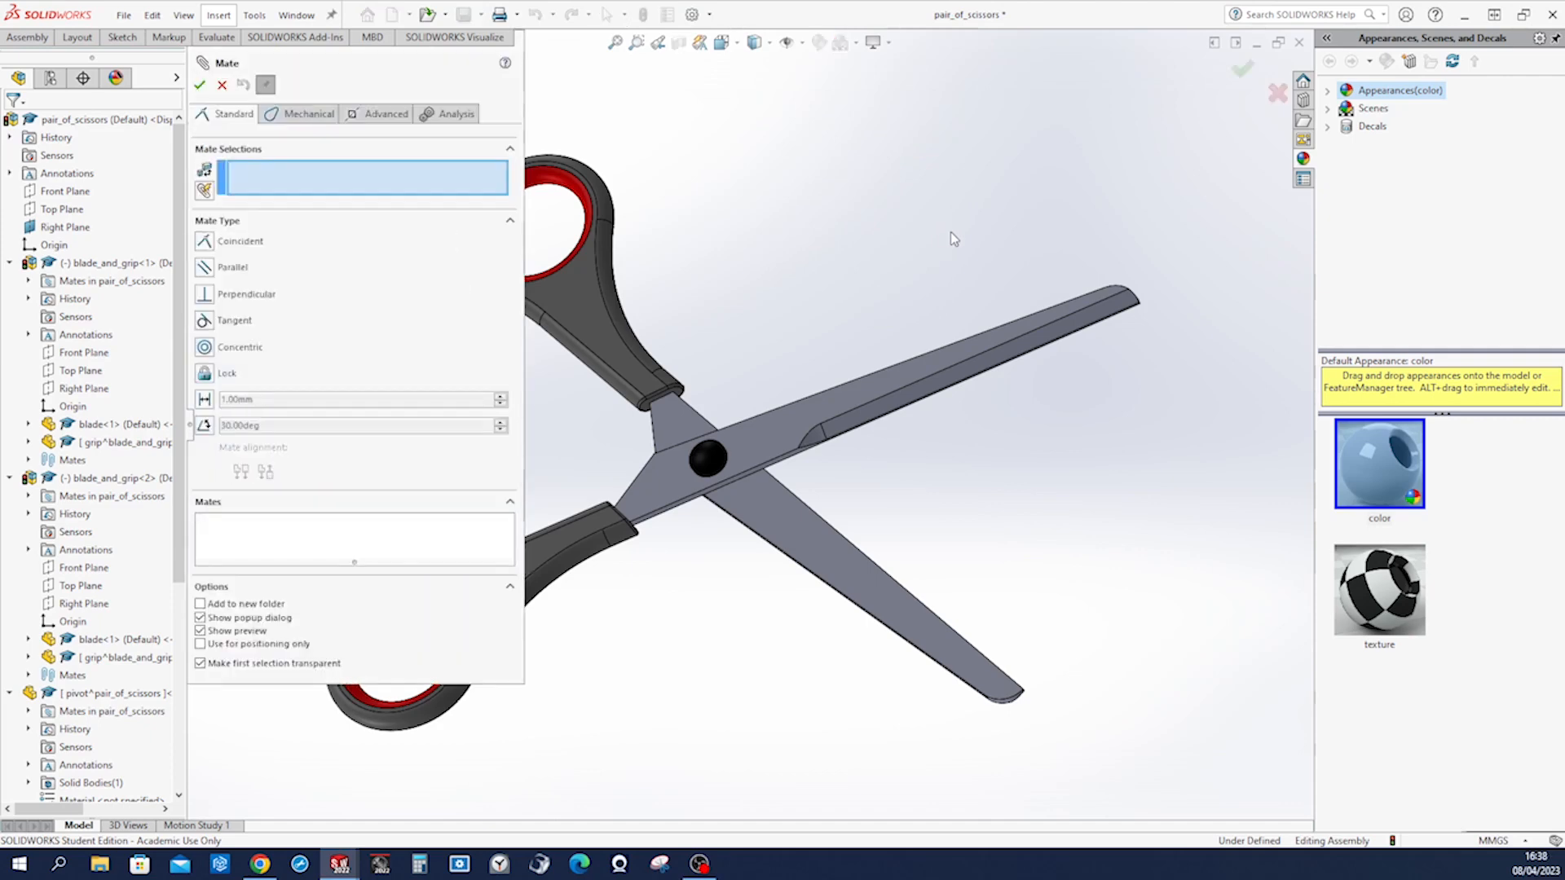
left_click(366, 118)
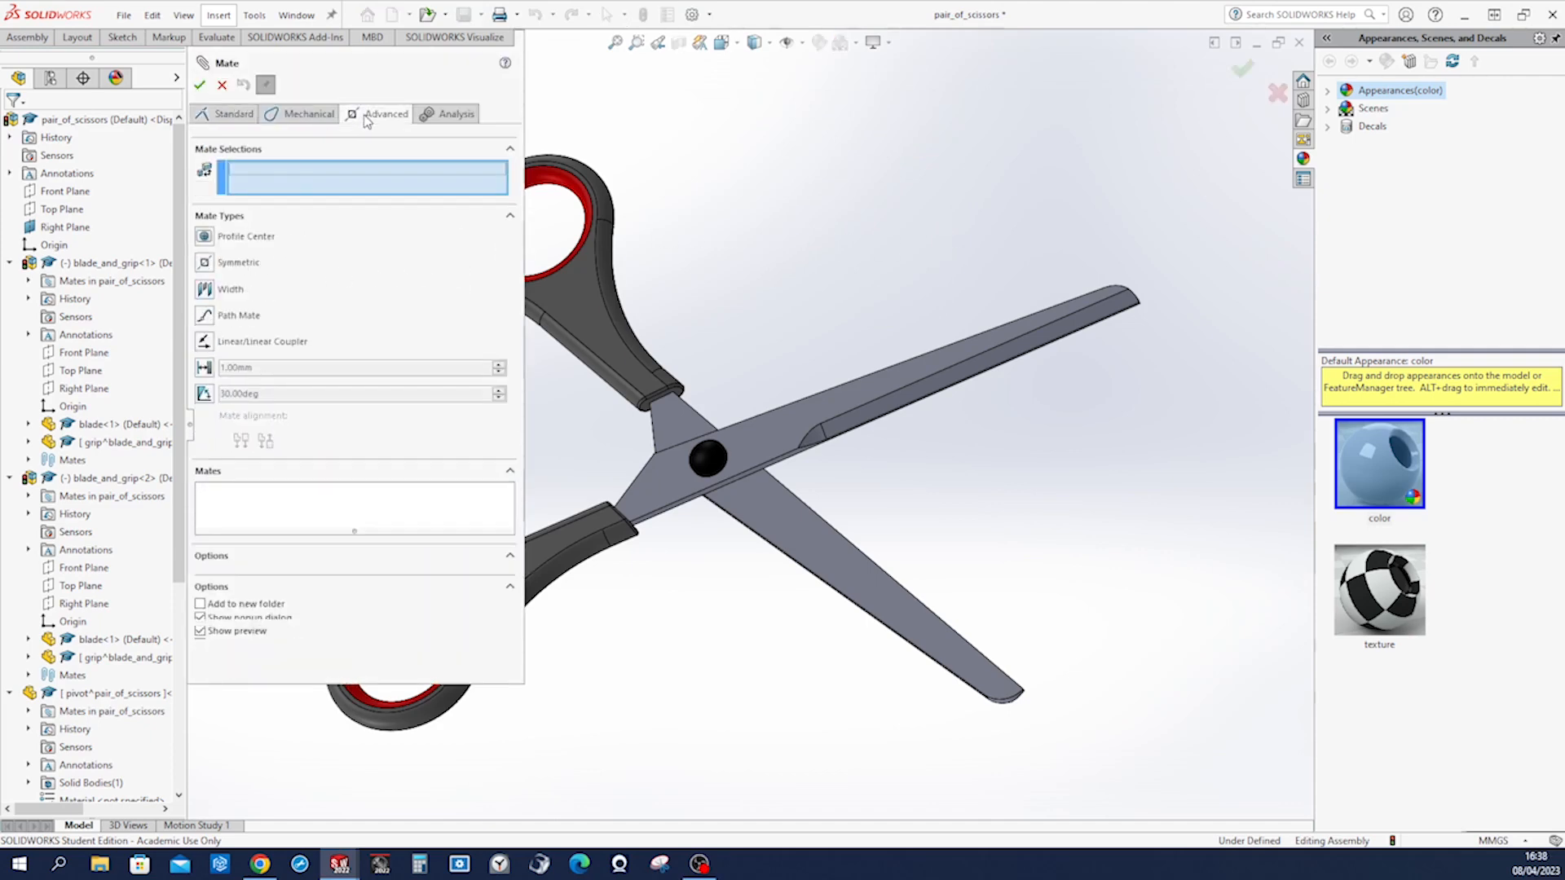
left_click(206, 262)
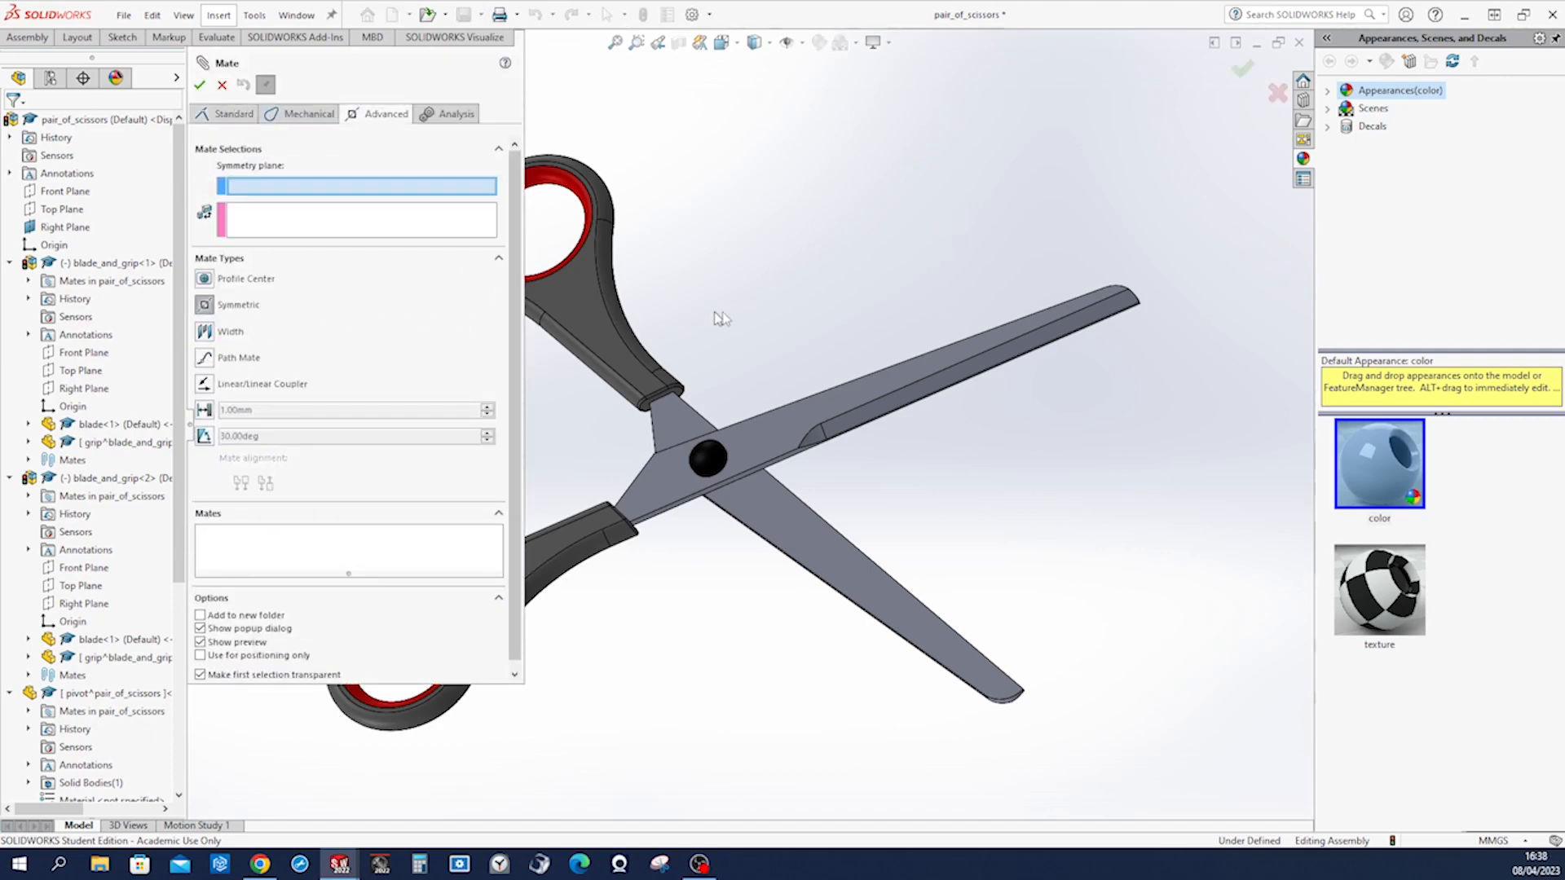
left_click(59, 228)
scroll(824, 359, "down", 6)
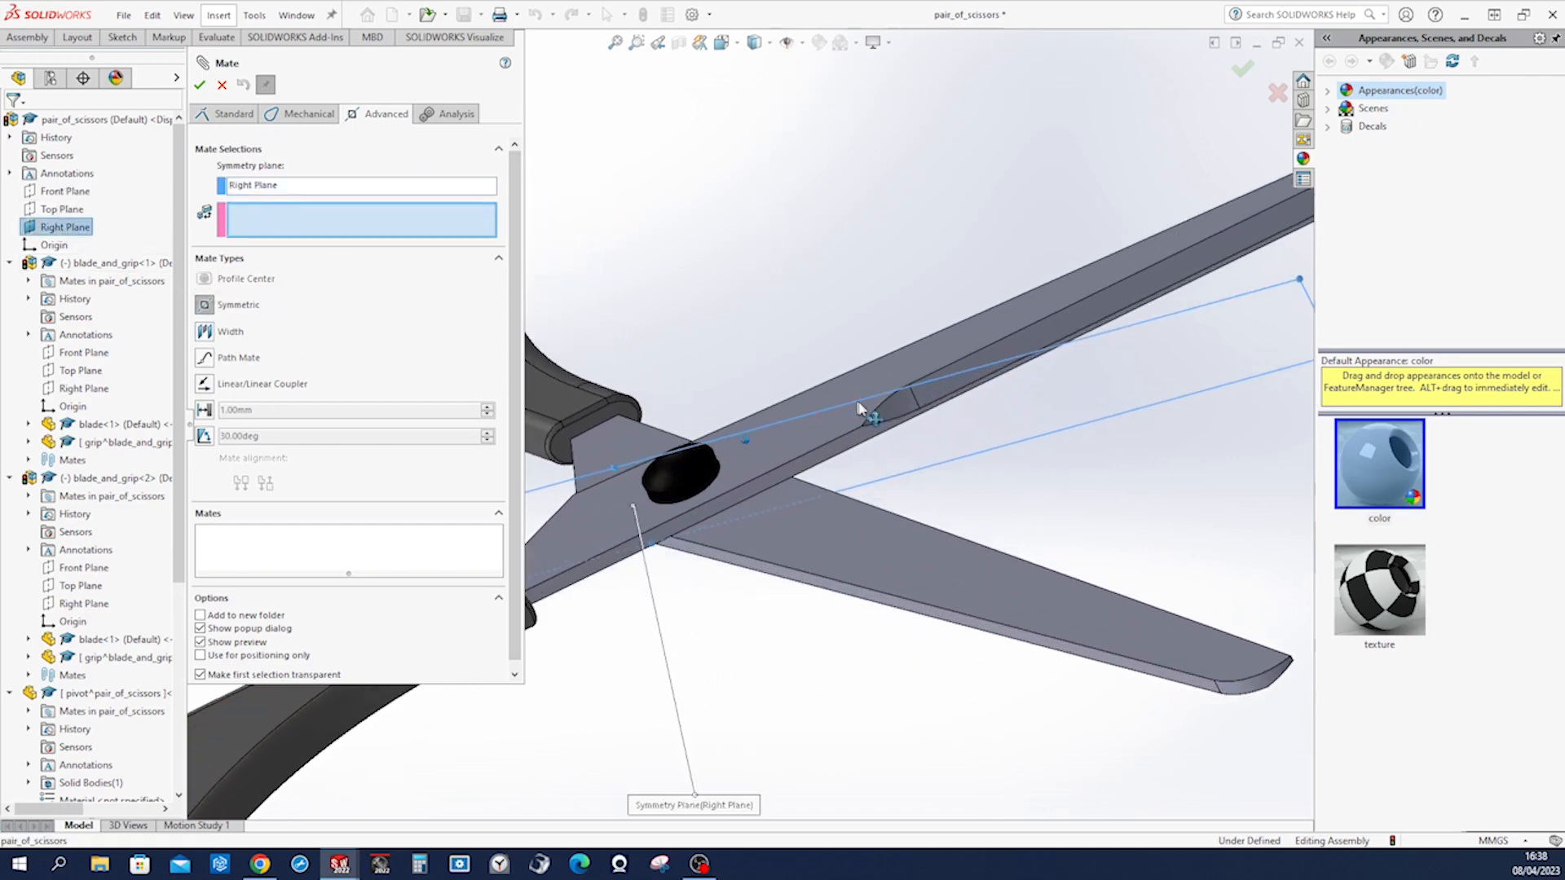
left_click(782, 460)
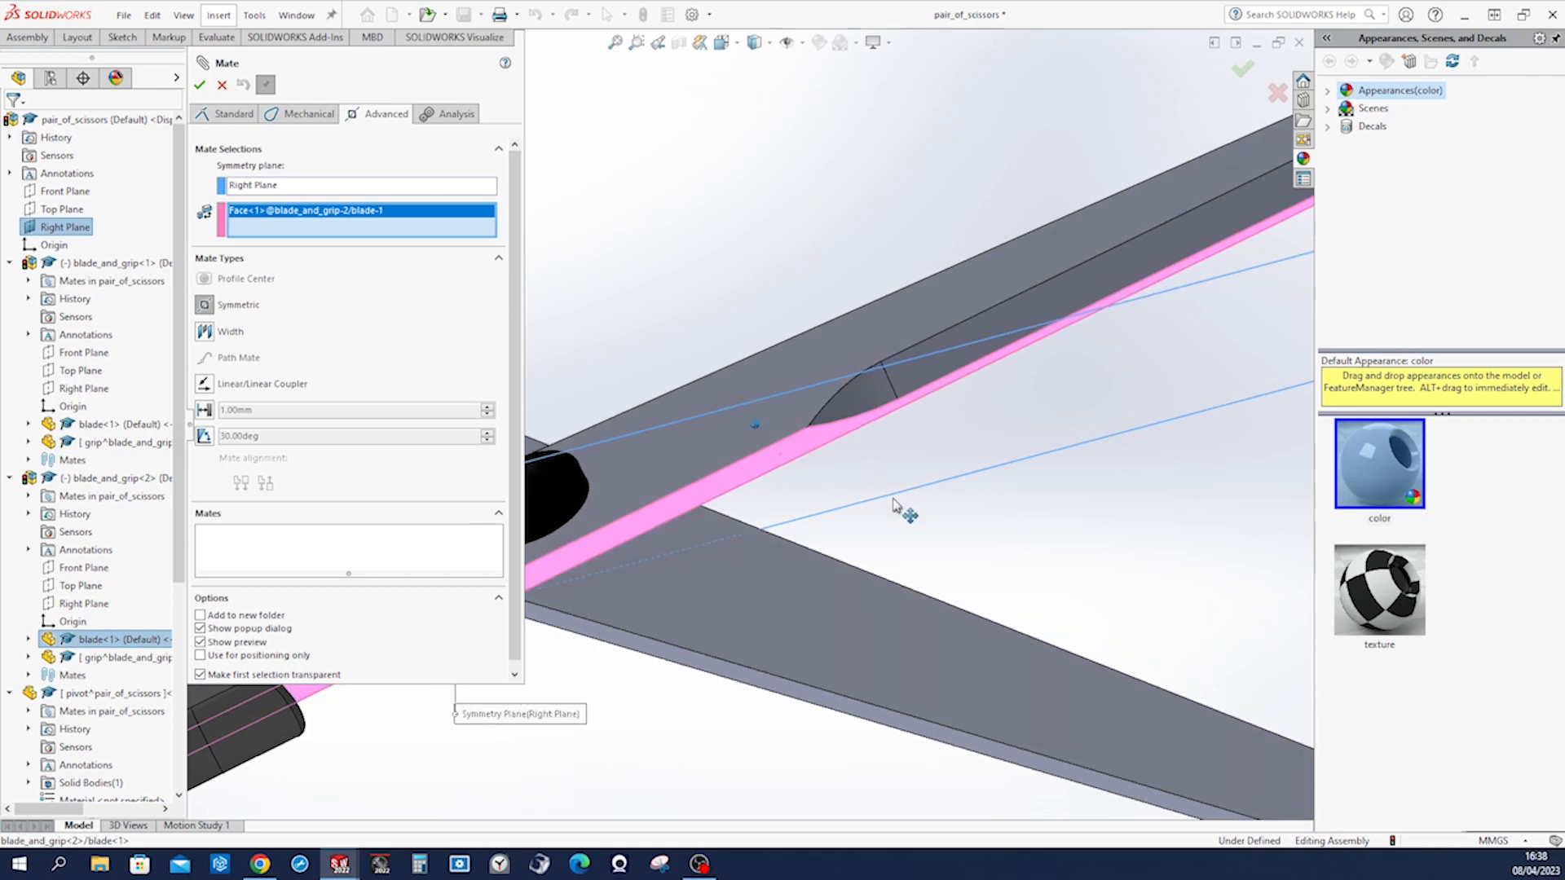
scroll(831, 514, "up", 5)
left_click(793, 526)
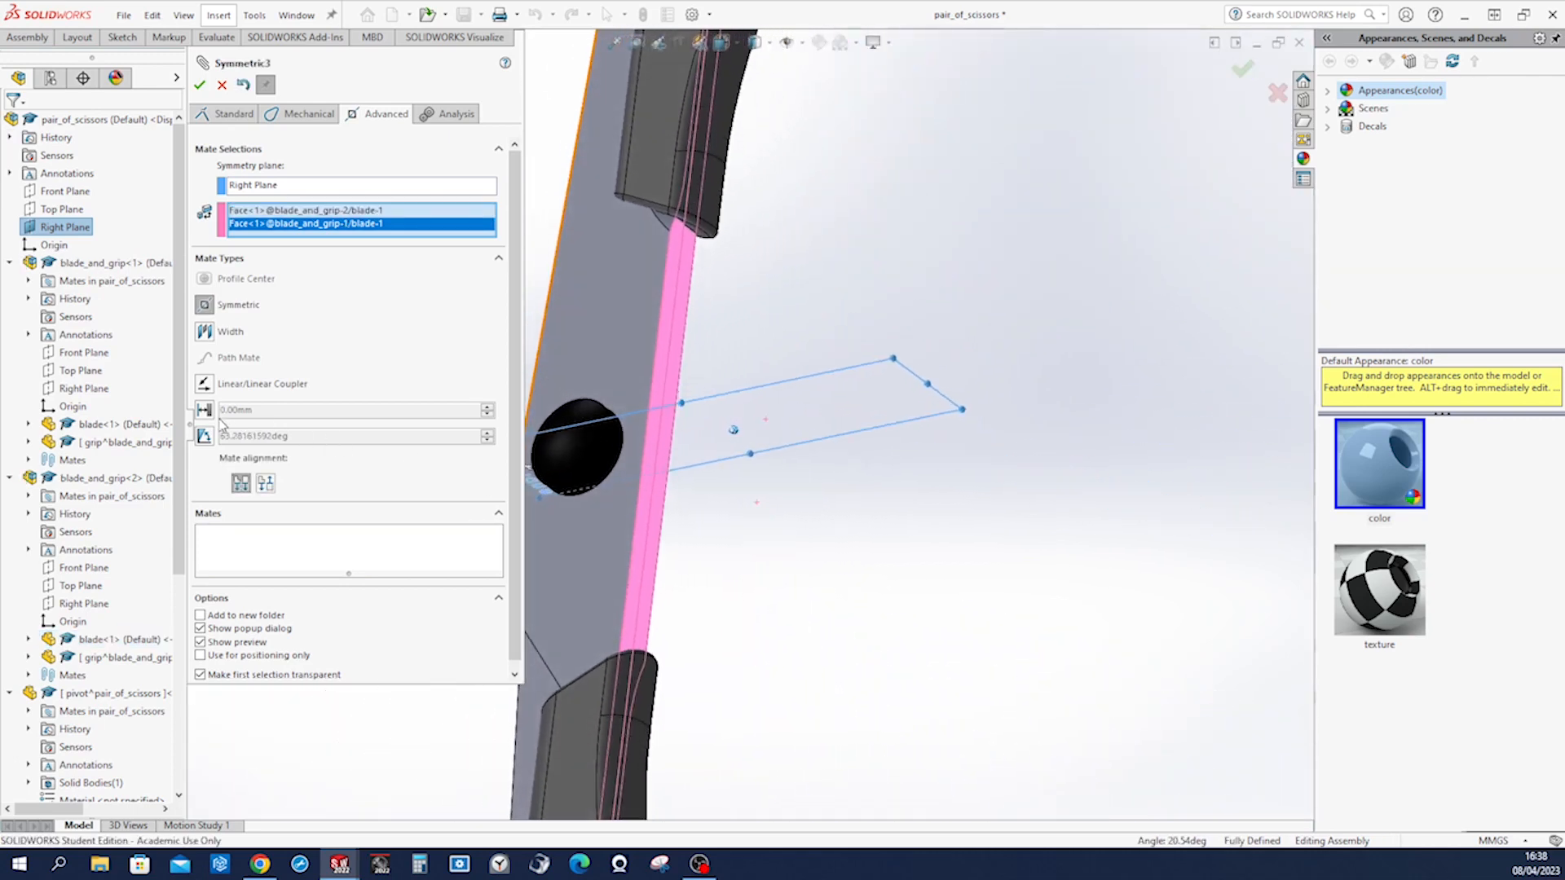
Change the blades' Symmetric mate to a limit angle mate of 66 degrees, with a maximum of 66 and a minimum of 8 degrees.
left_click(205, 436)
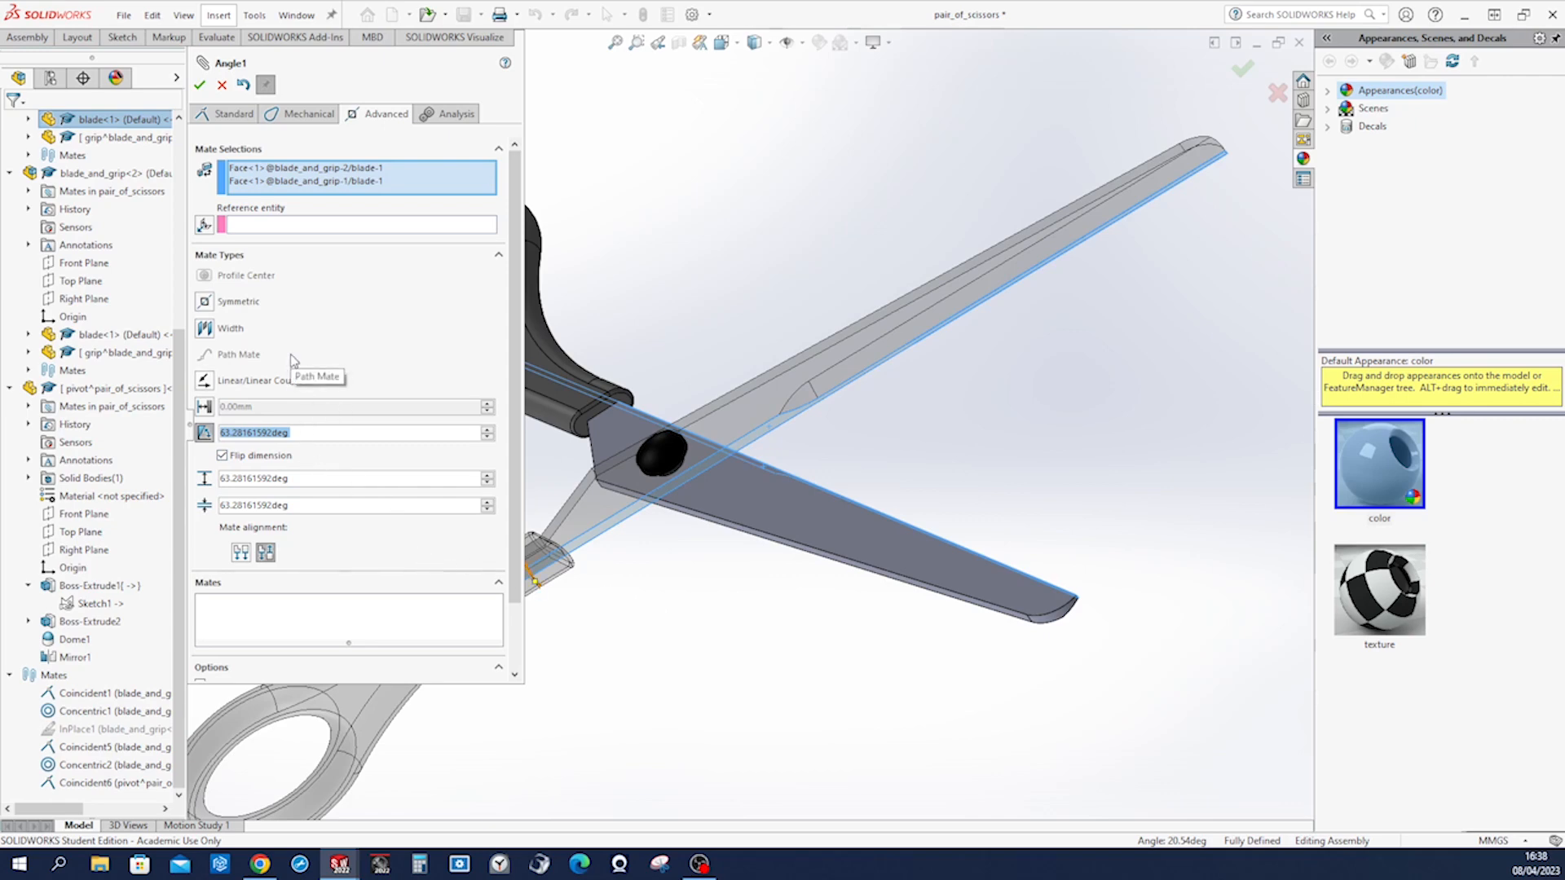
type("66")
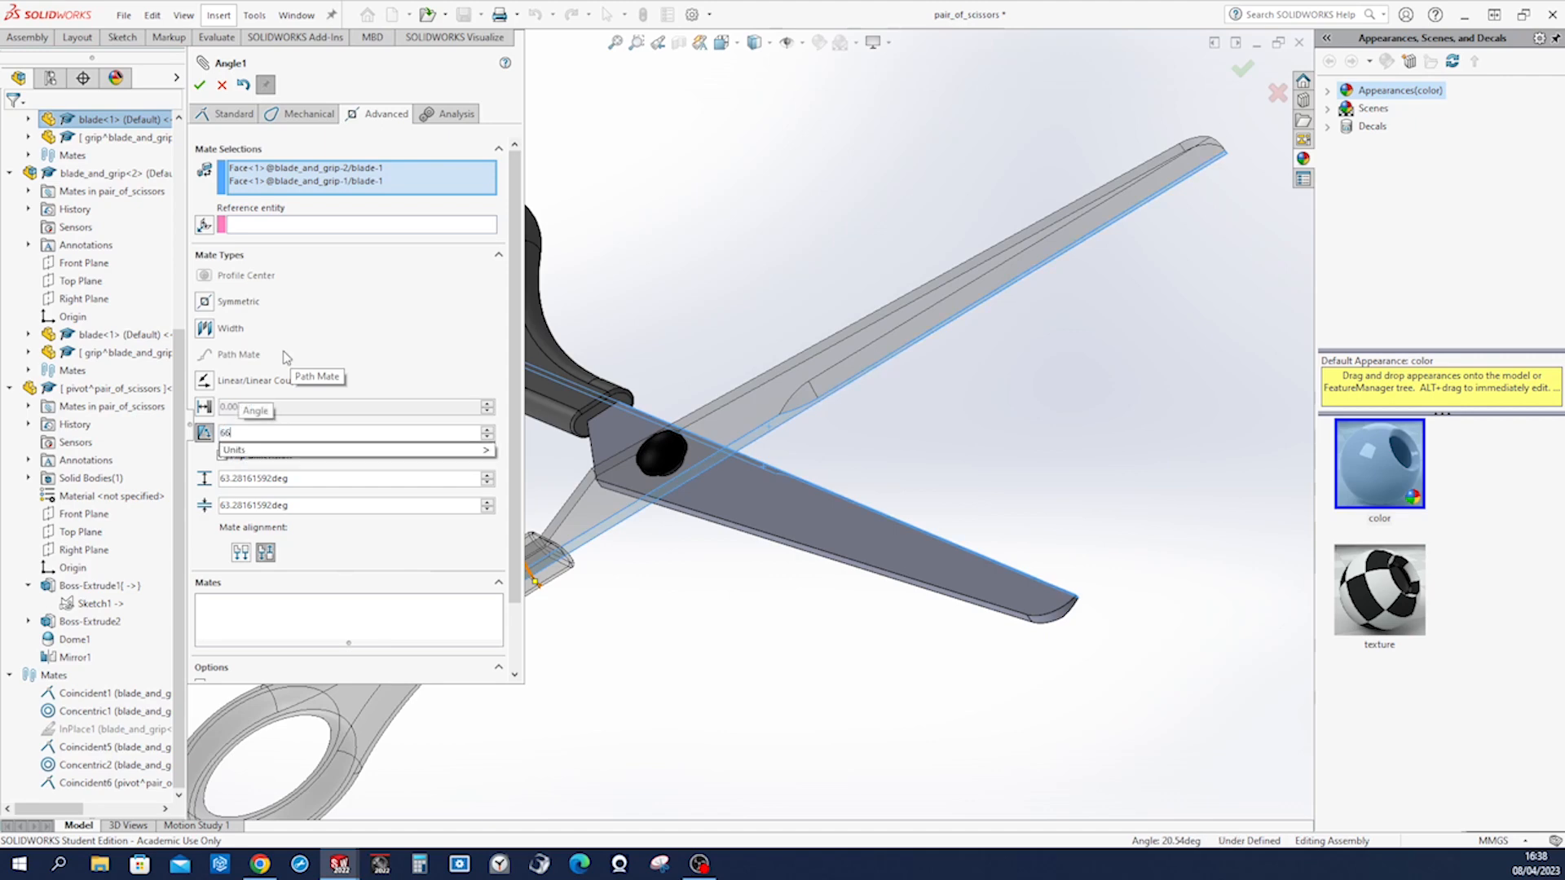
key("Return")
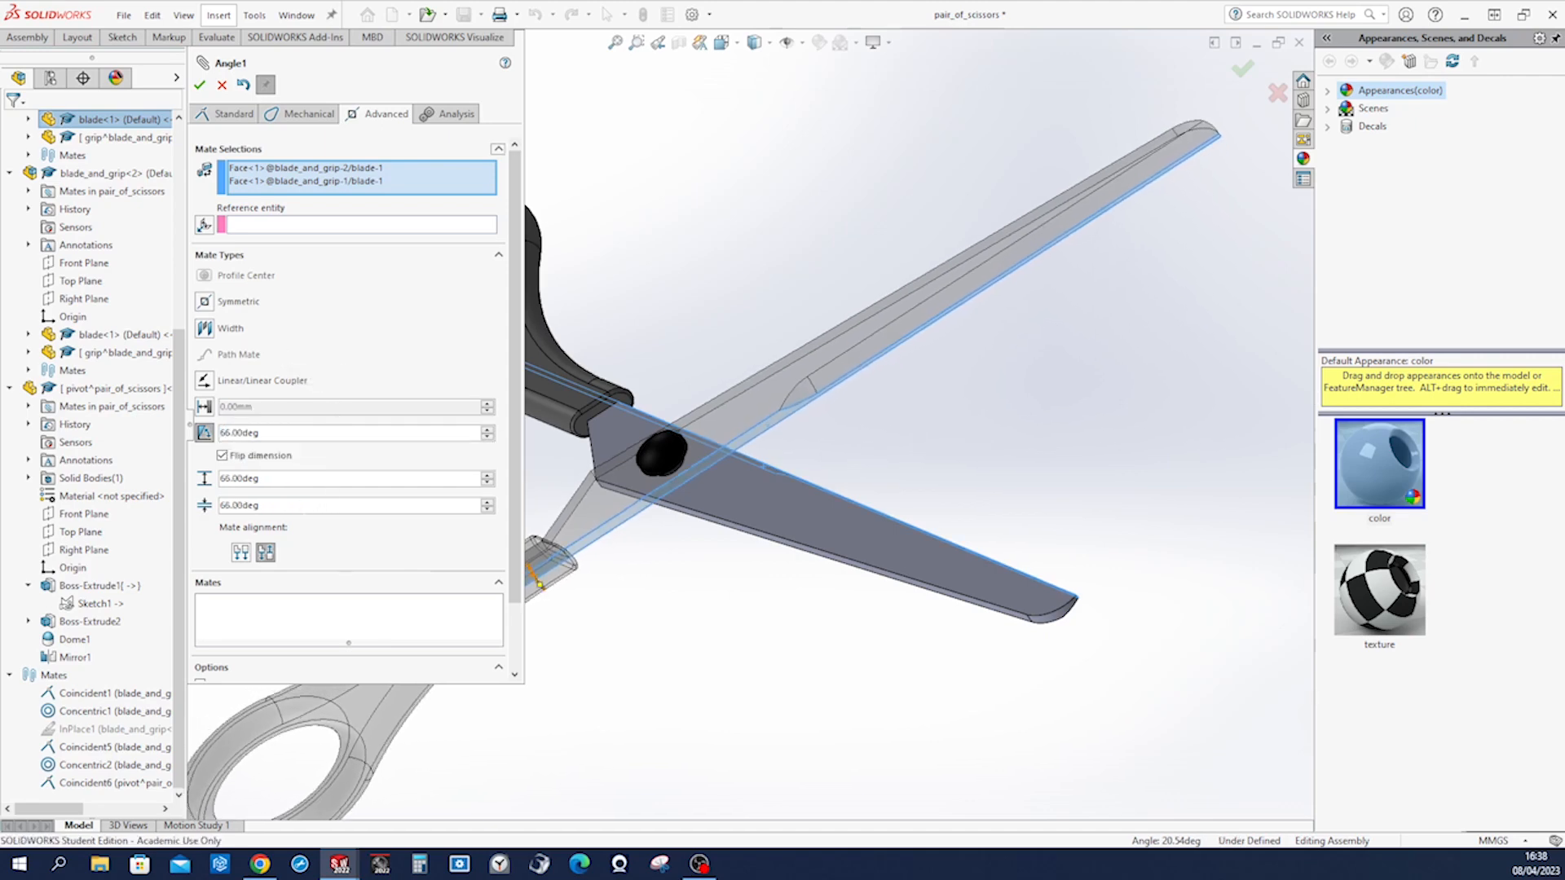
left_click_drag(259, 505, 220, 506)
type("8")
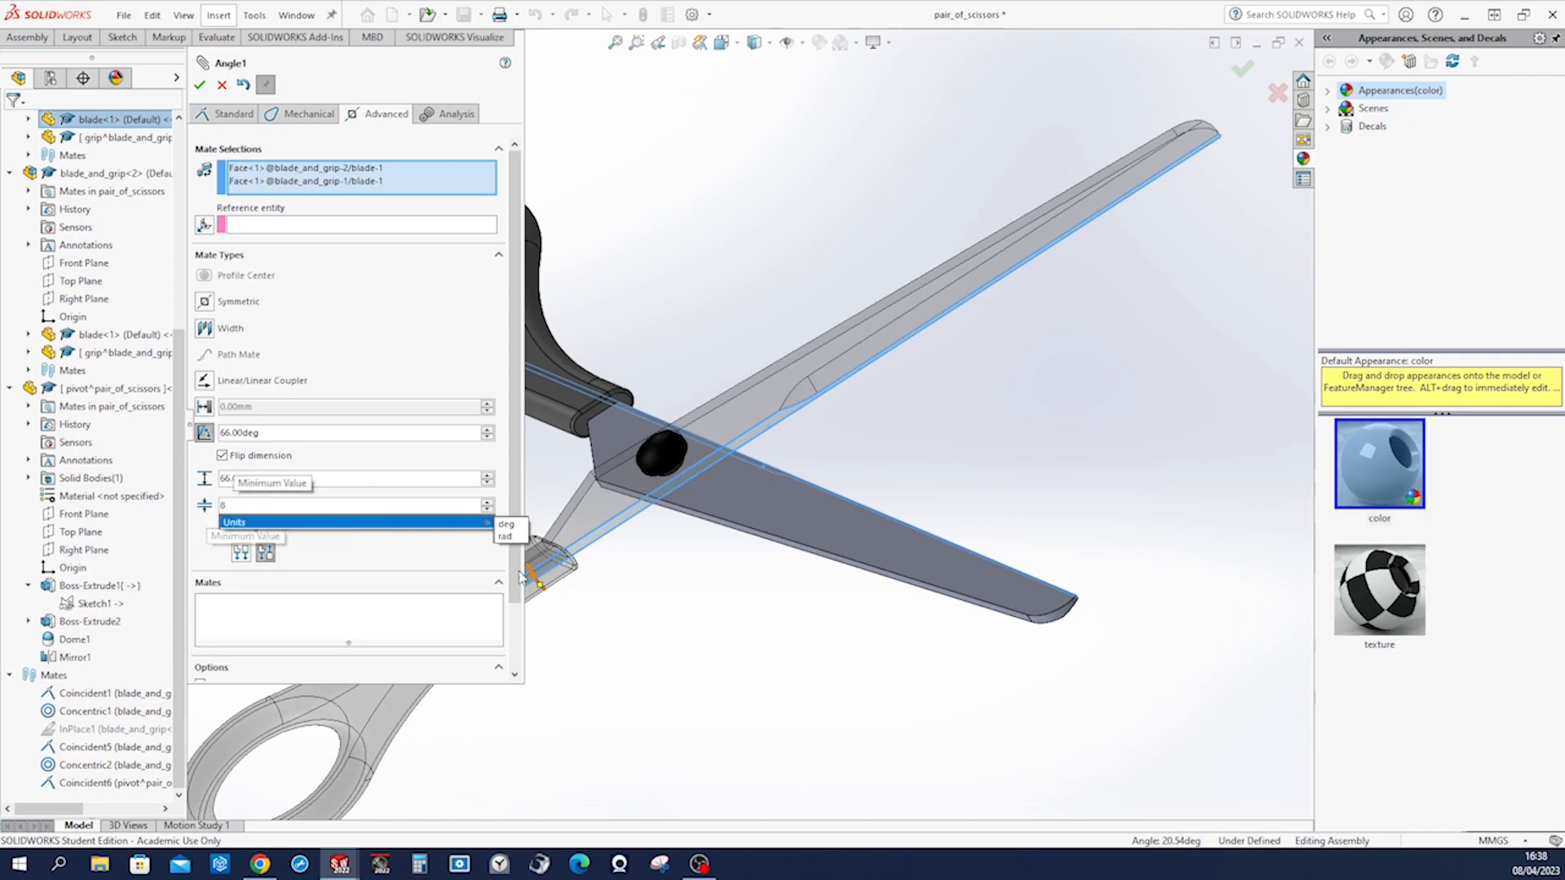
key("Return")
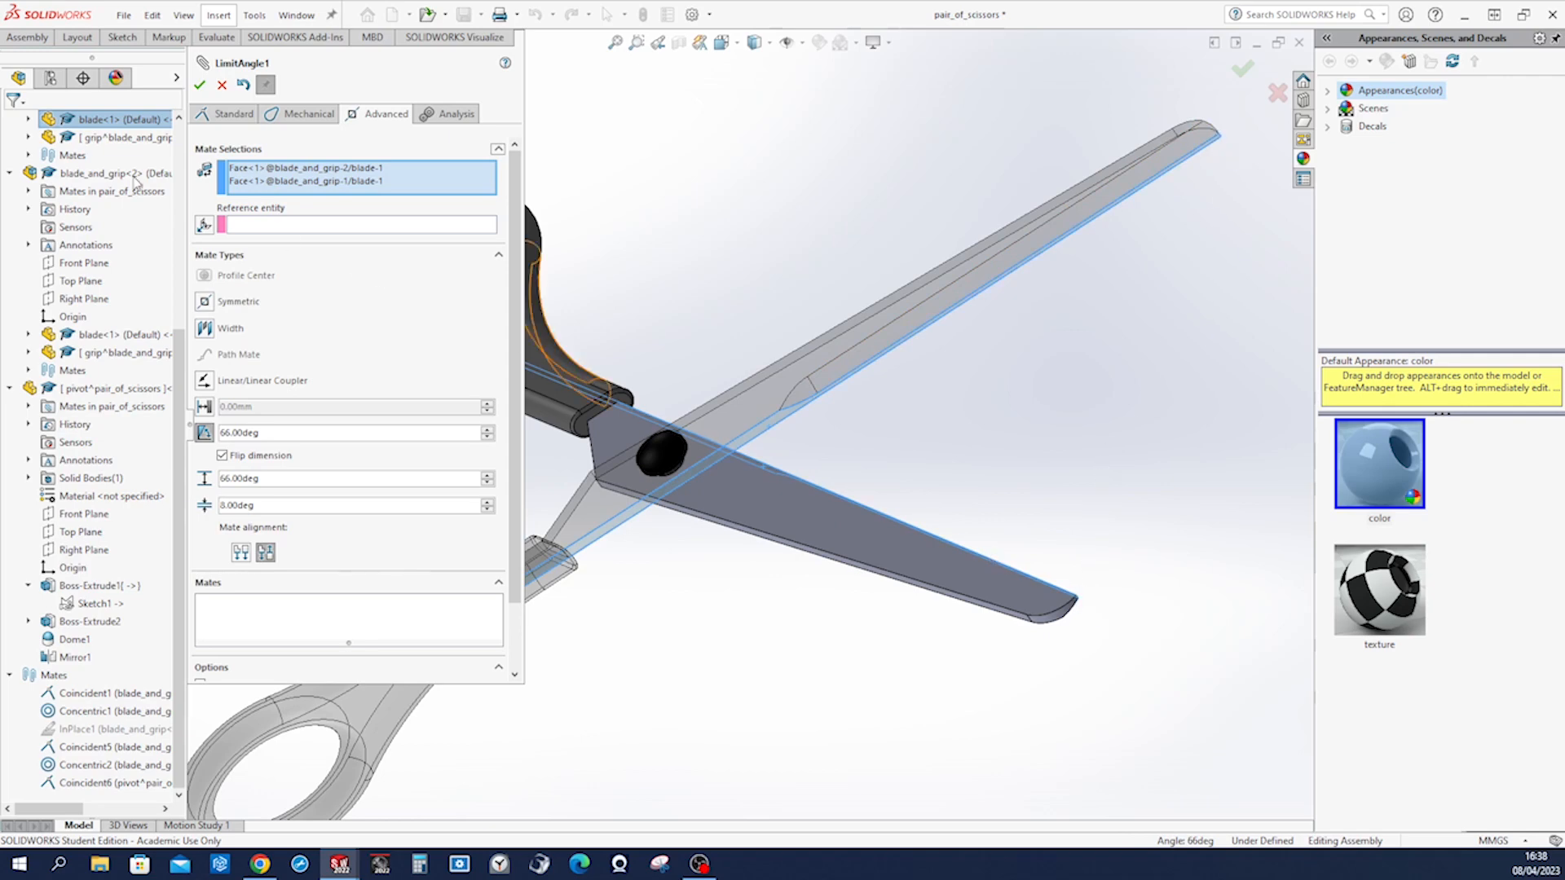
left_click(199, 86)
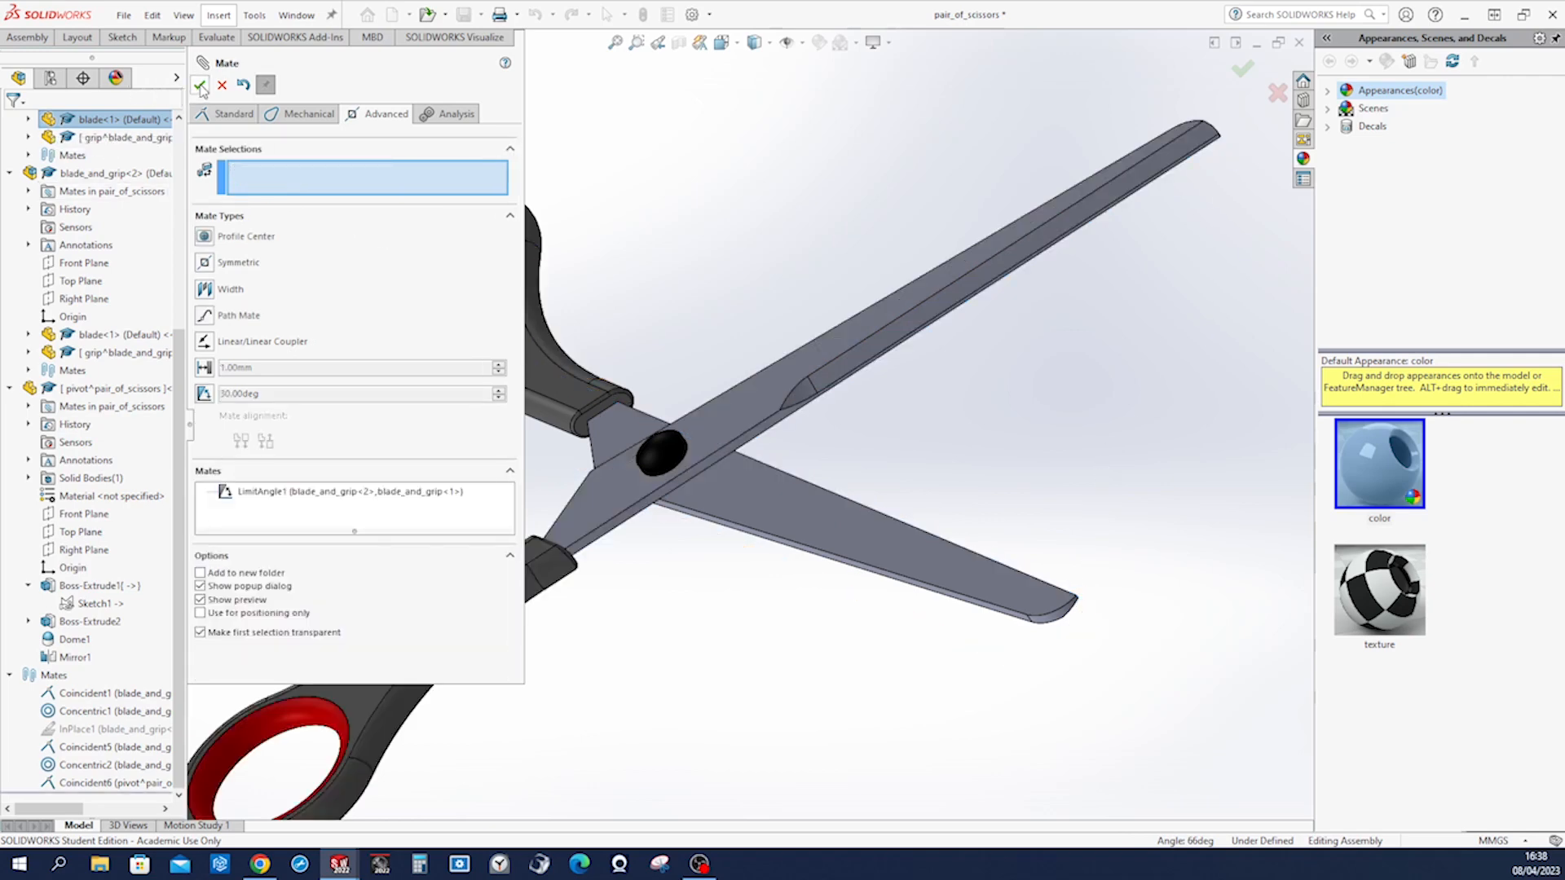
left_click(222, 84)
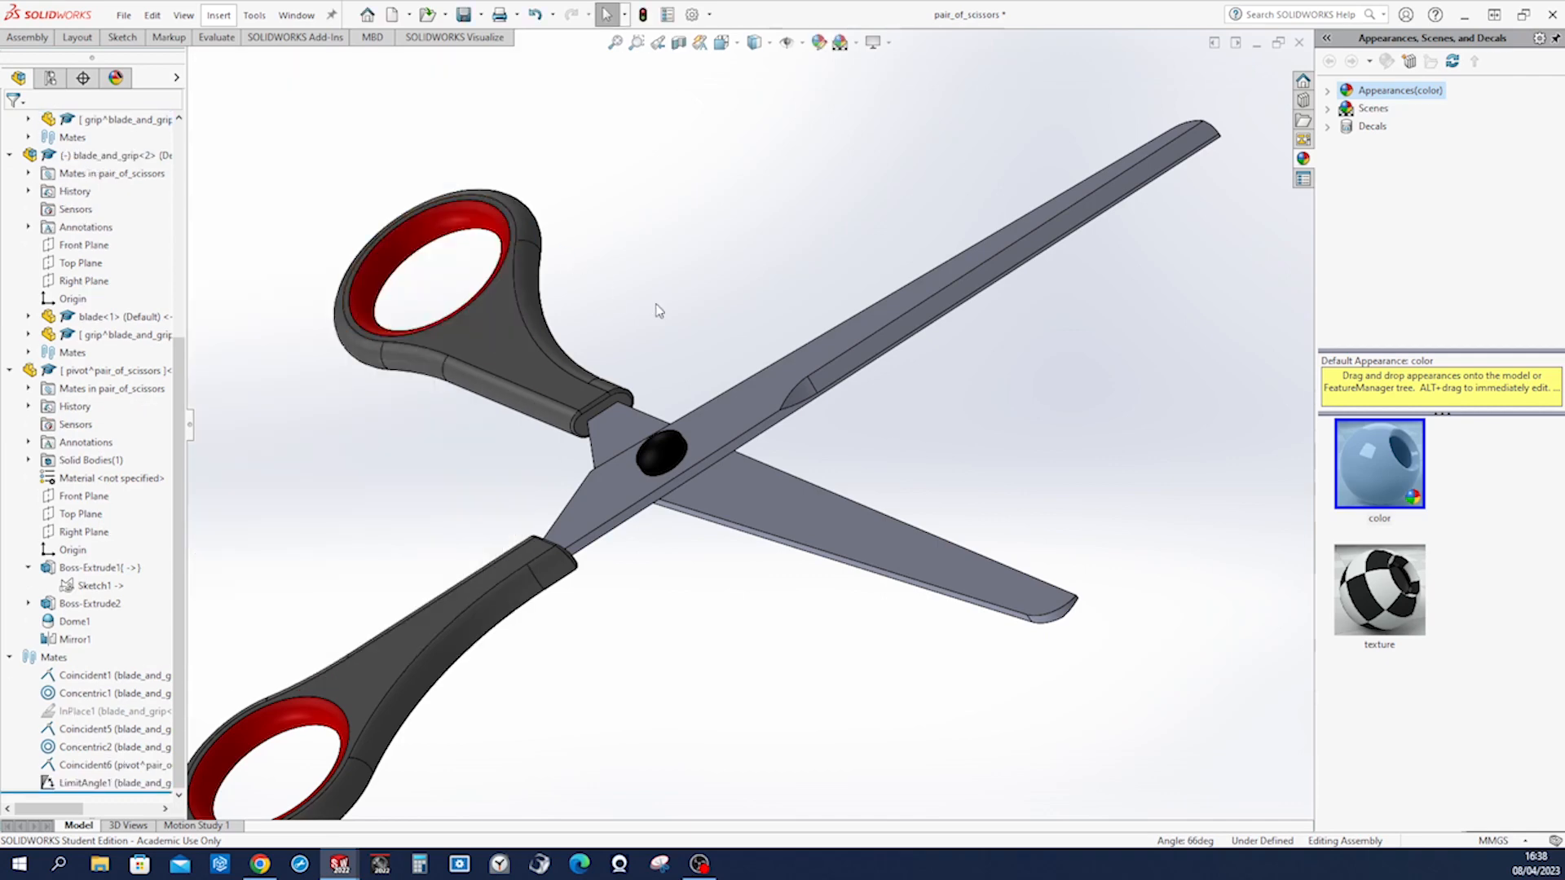
Swing one blade about the pivot to test the angle limits, and save the assembly.
left_click_drag(784, 502, 844, 492)
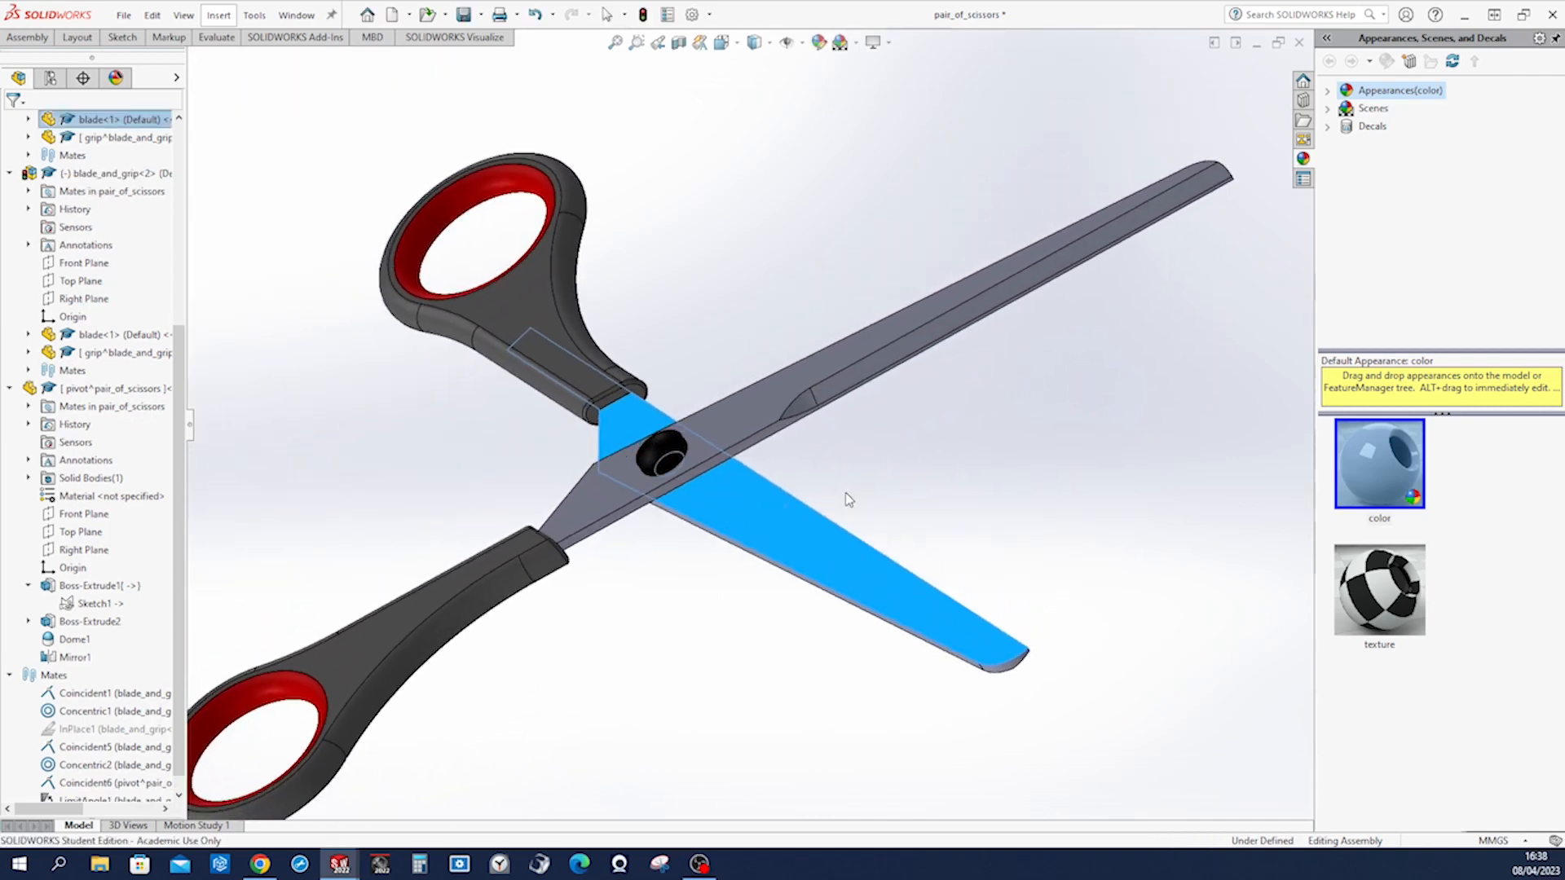
left_click(898, 492)
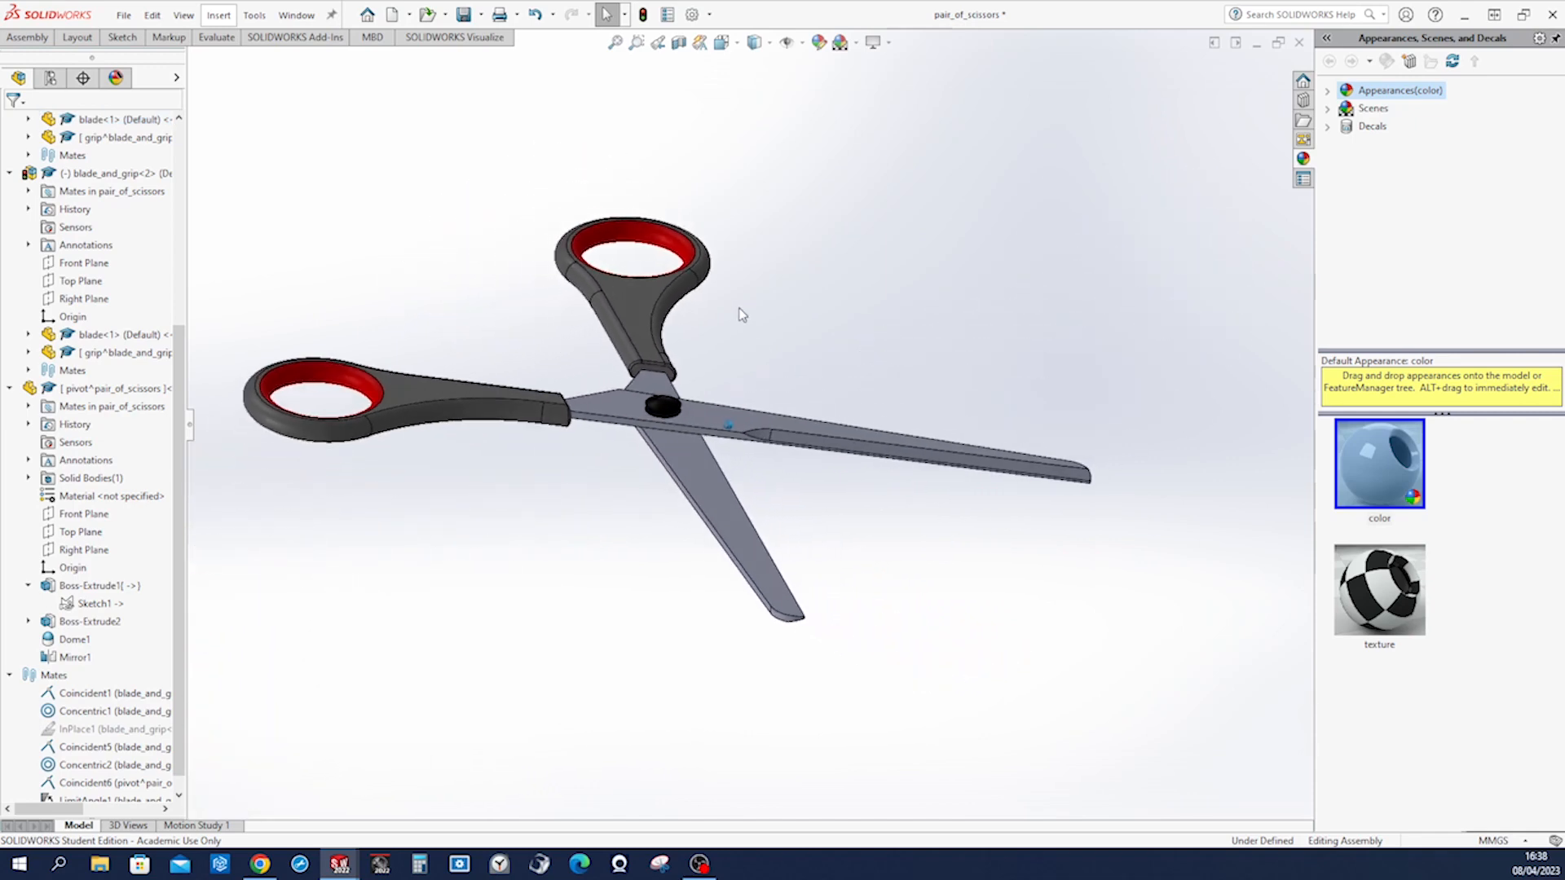
key("ctrl+s")
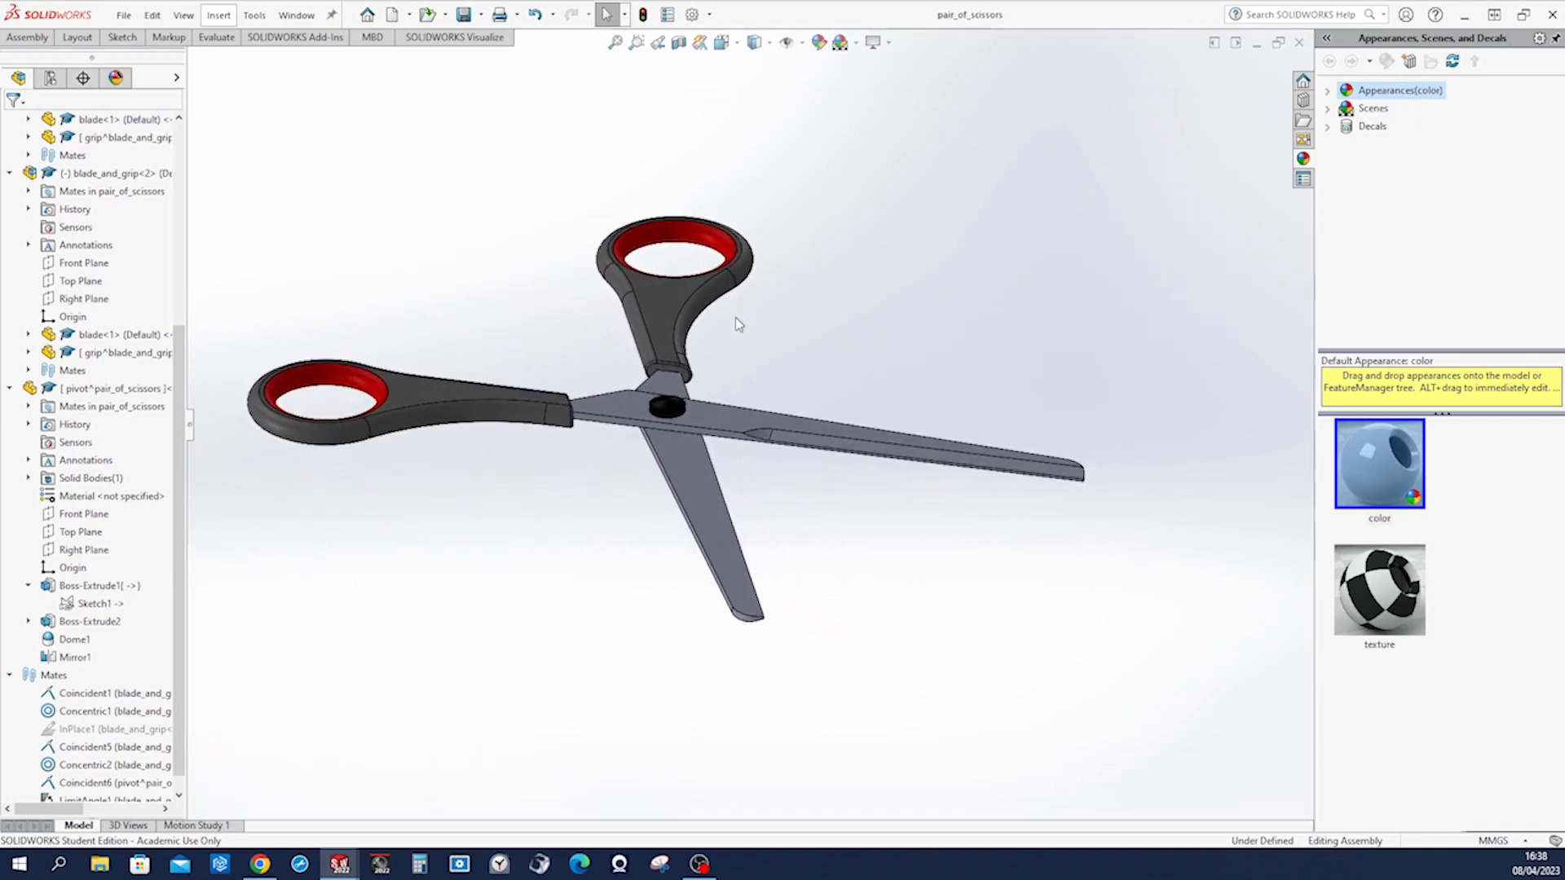
Open Motion Study 1 and accept 66 degrees as the LimitAngle1 angle at 0 seconds.
left_click(197, 826)
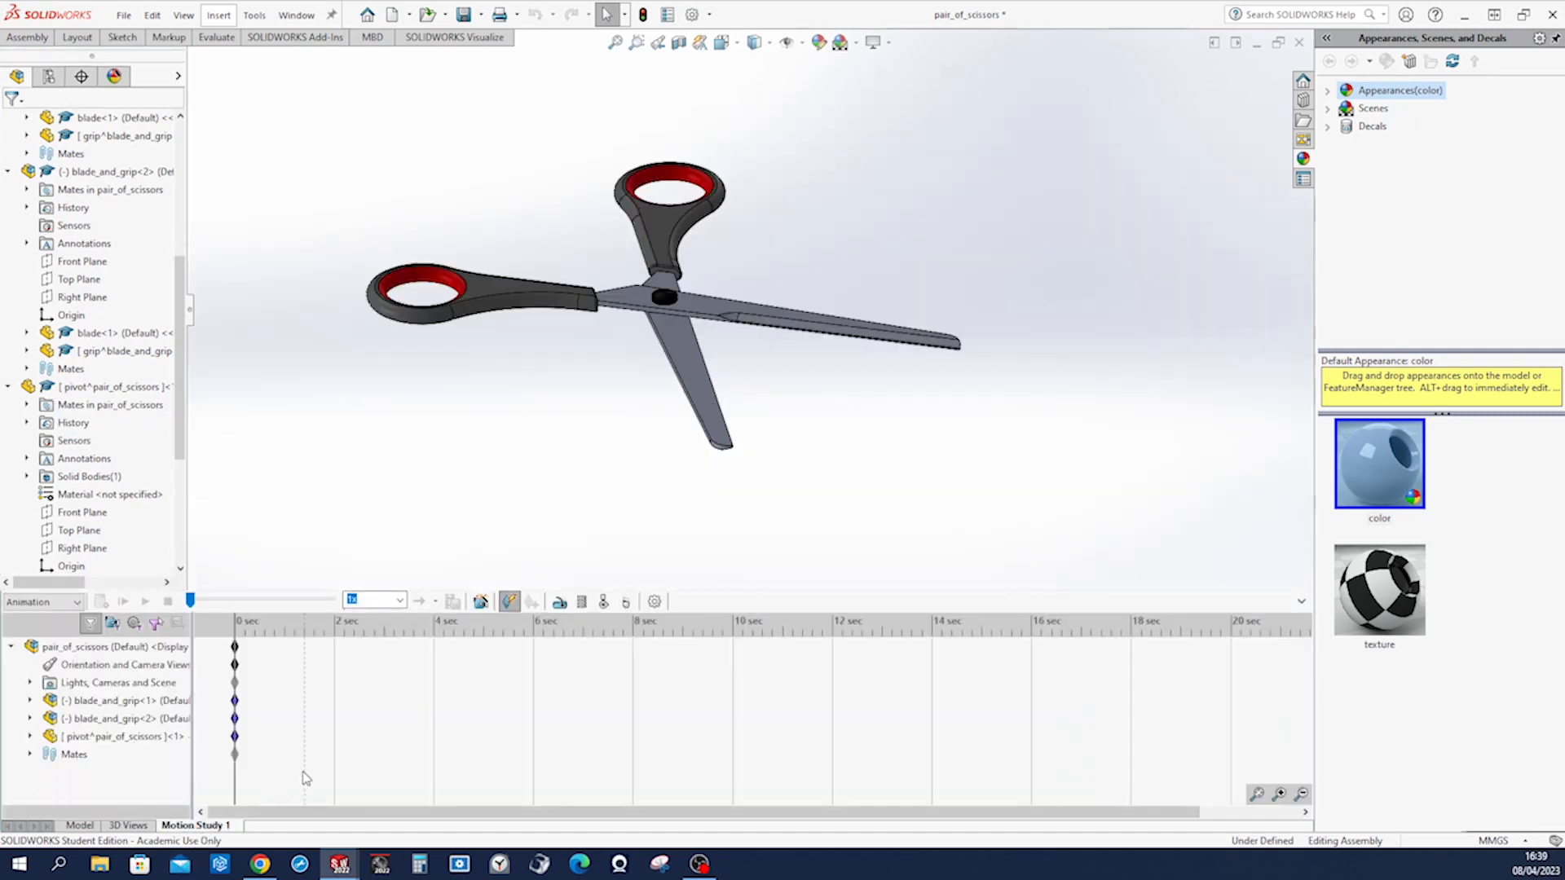
left_click(30, 755)
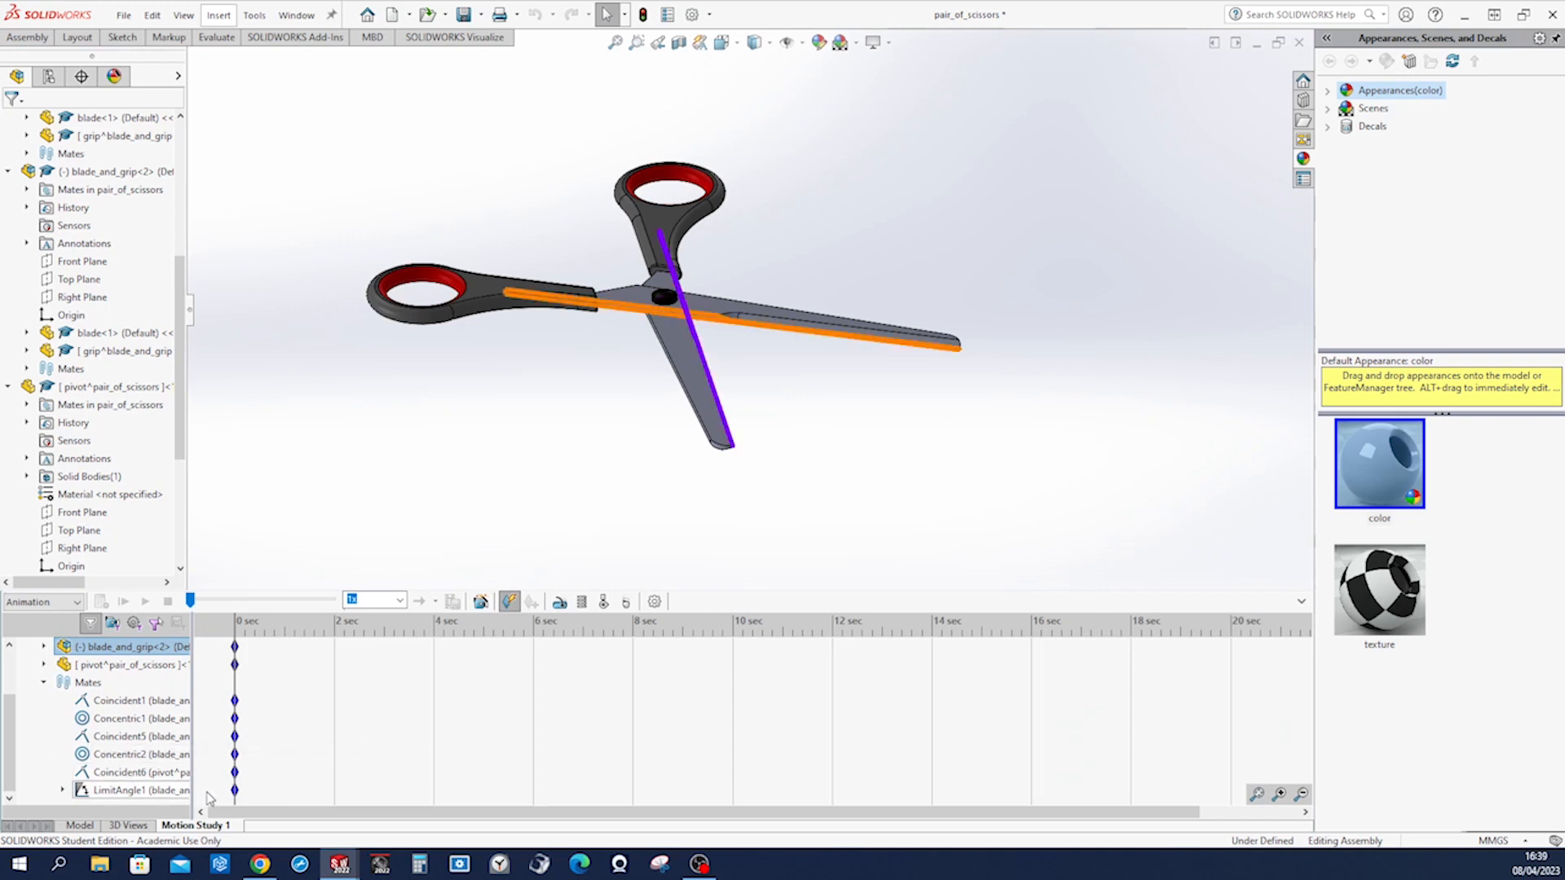
left_click(63, 790)
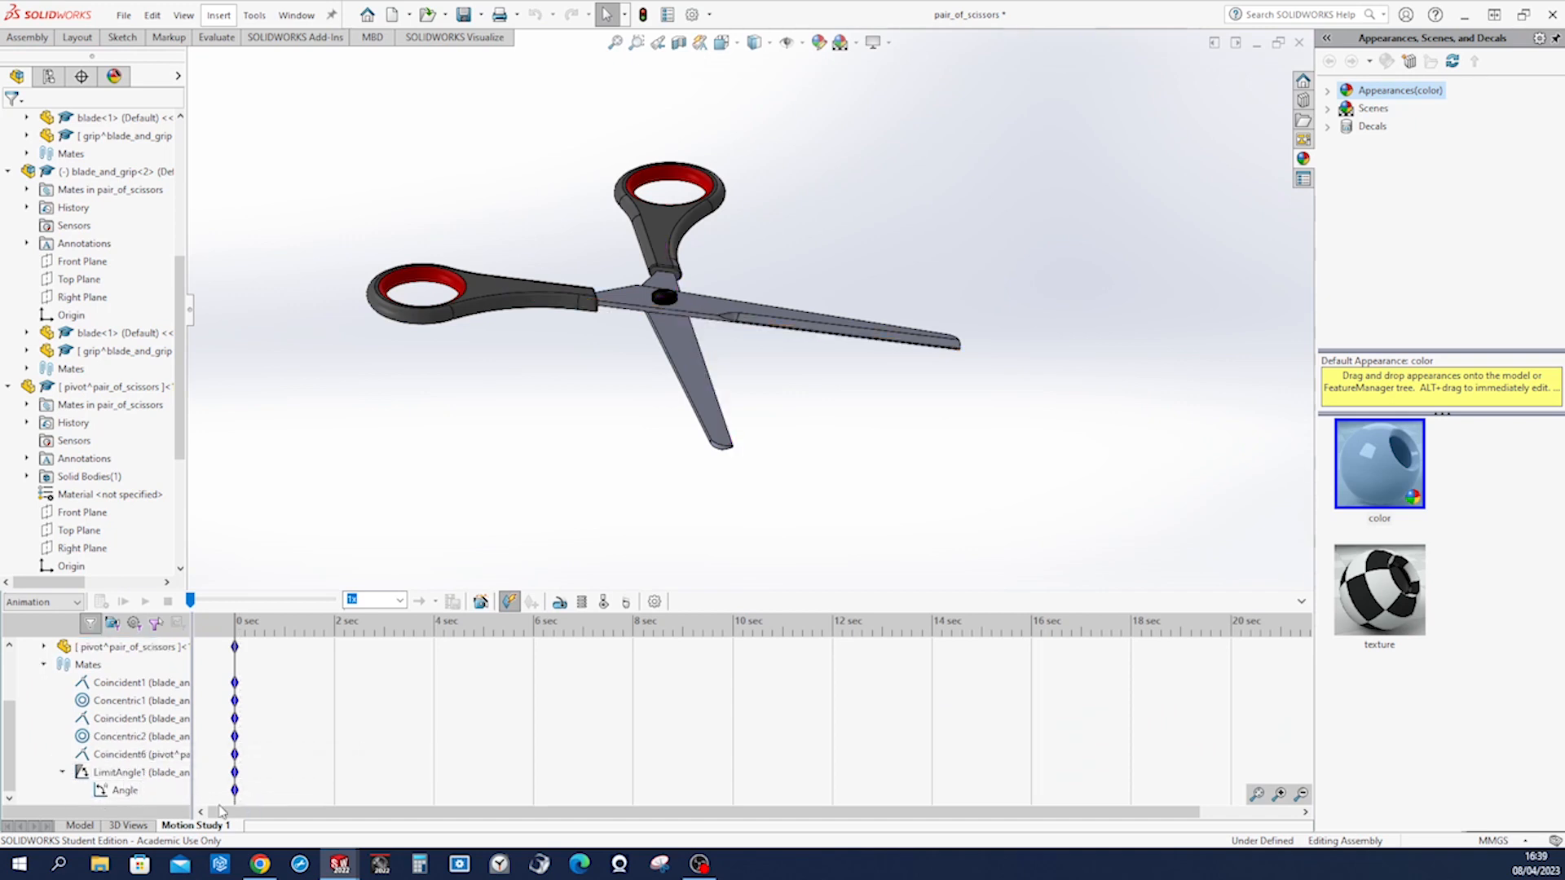
right_click(124, 796)
left_click(183, 662)
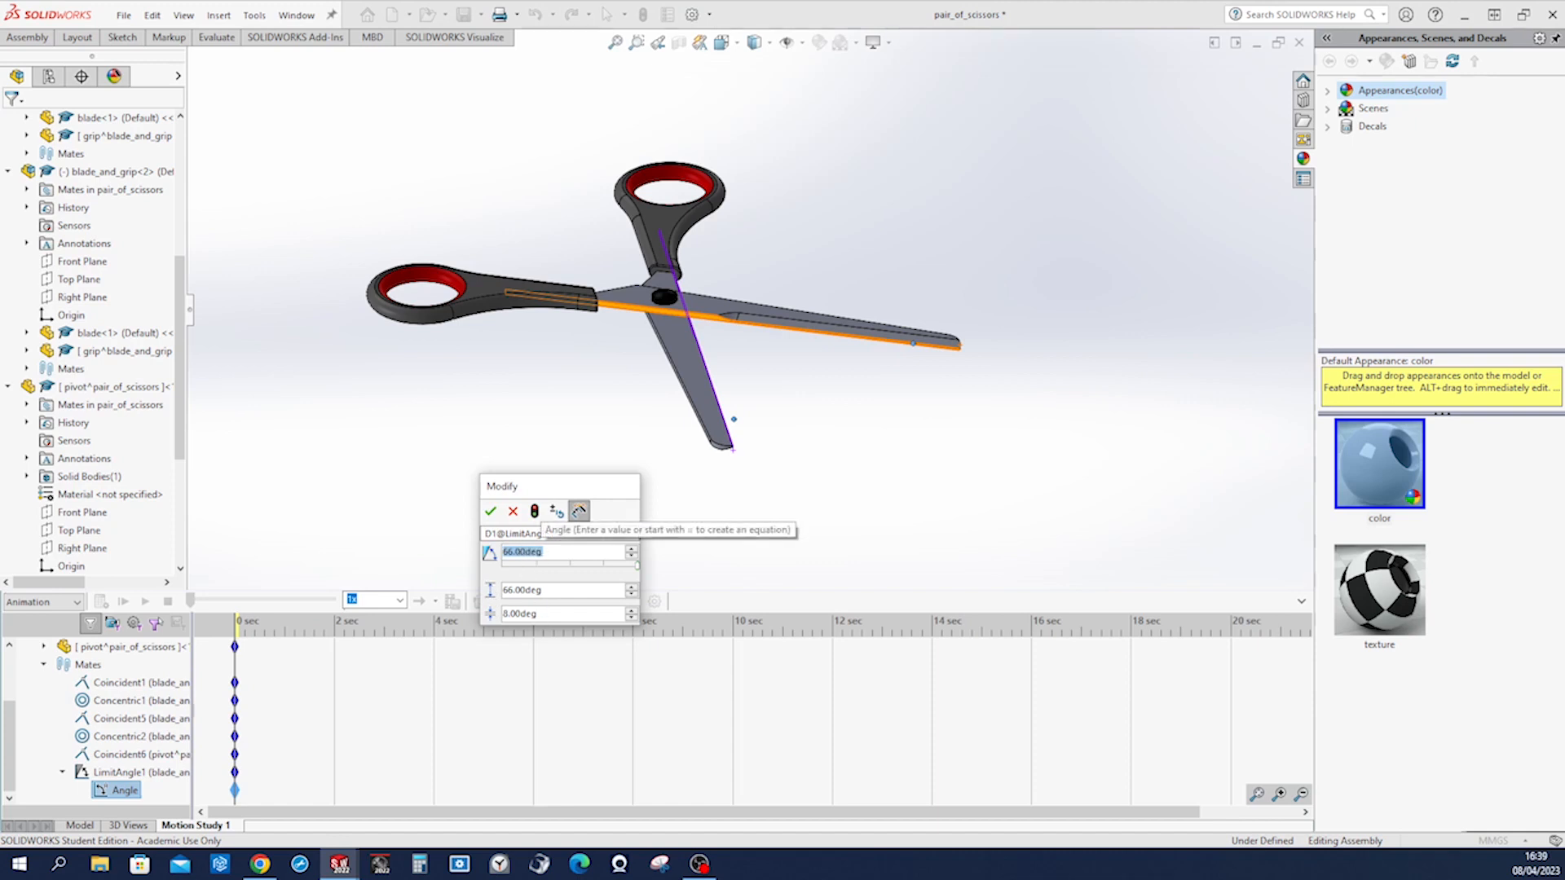
left_click(489, 512)
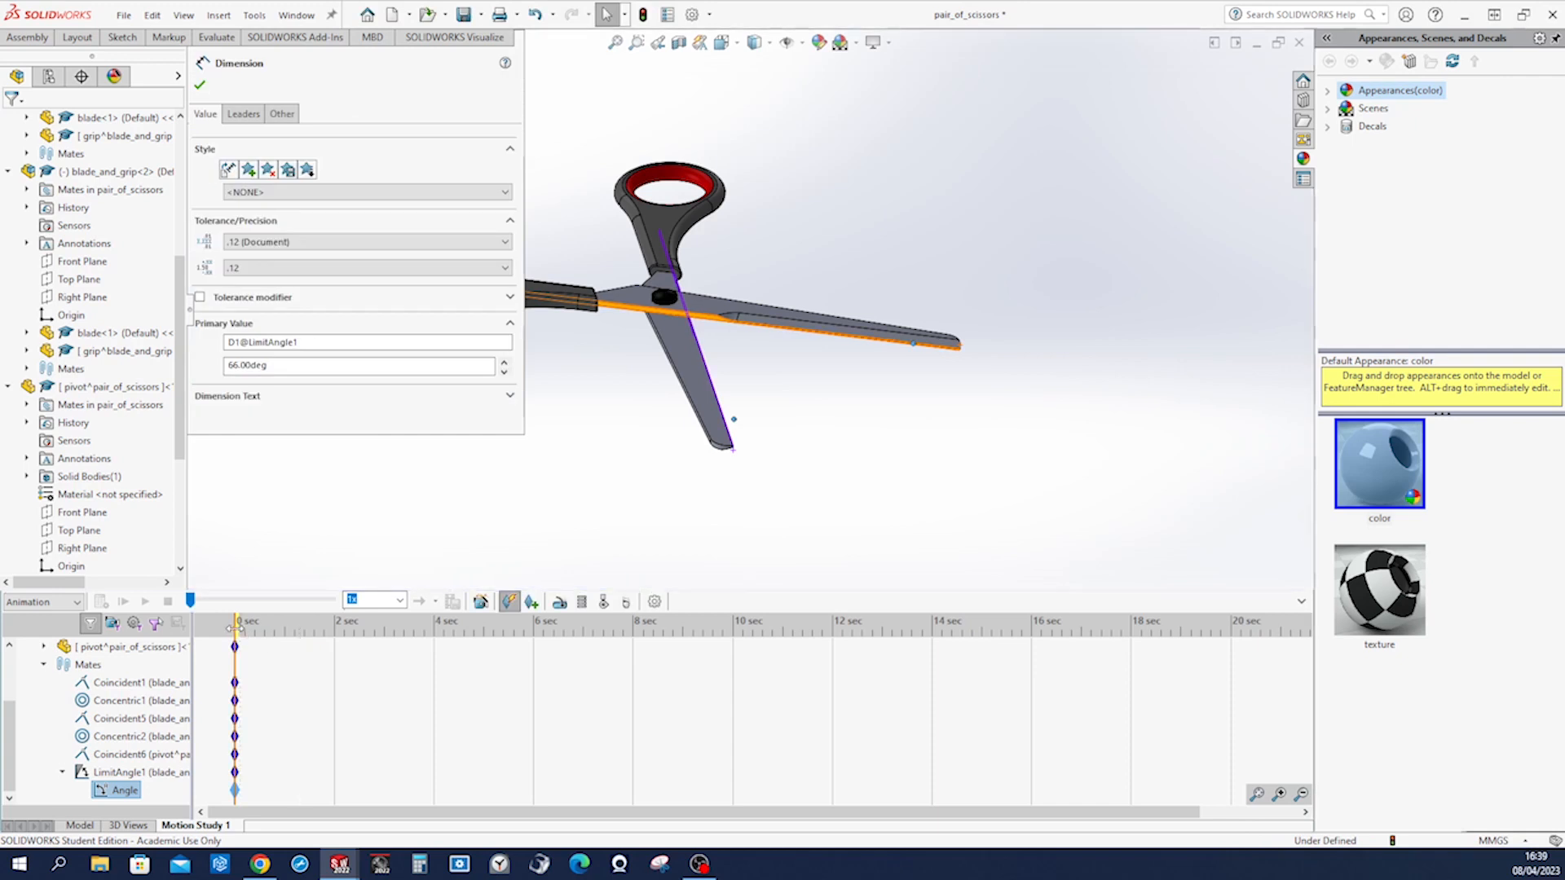
Add a key for the LimitAngle1 angle at the 6-second mark of the motion study.
left_click_drag(234, 628, 536, 632)
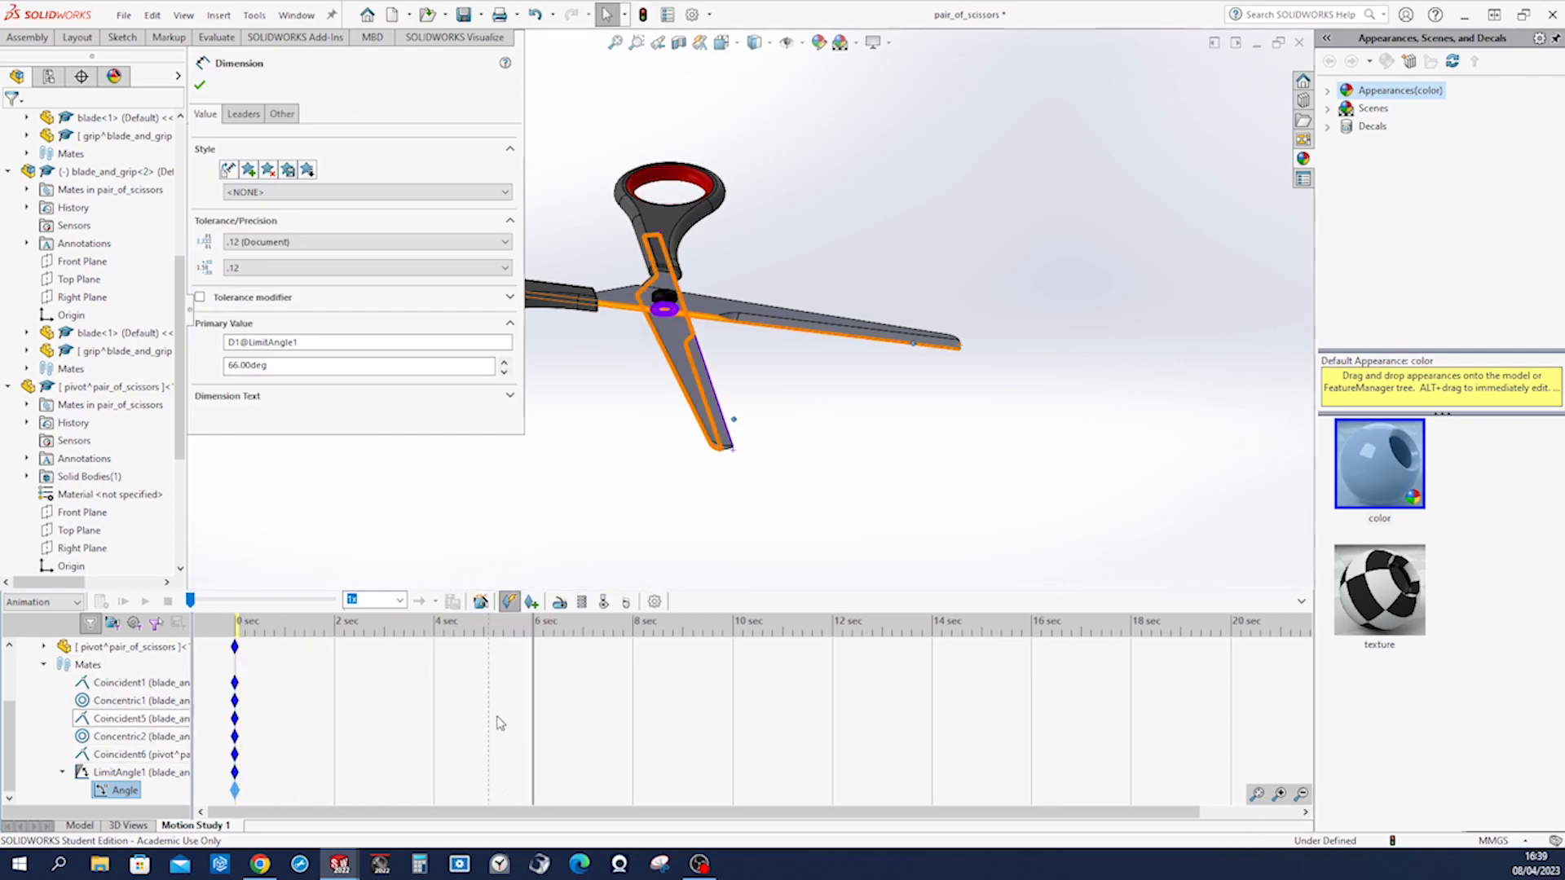
left_click(531, 604)
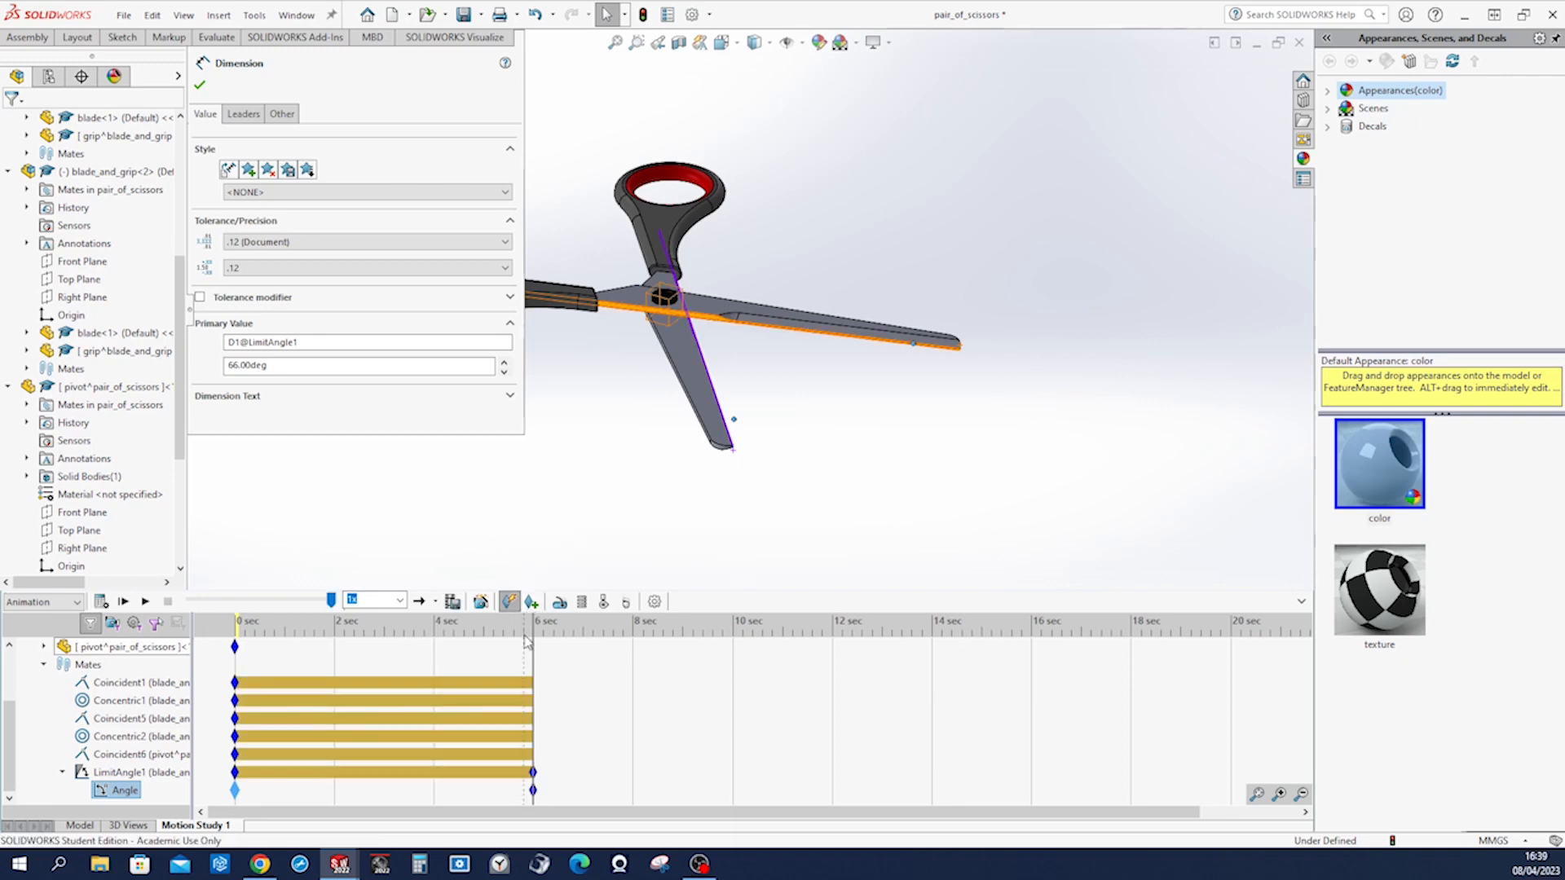
left_click(533, 791)
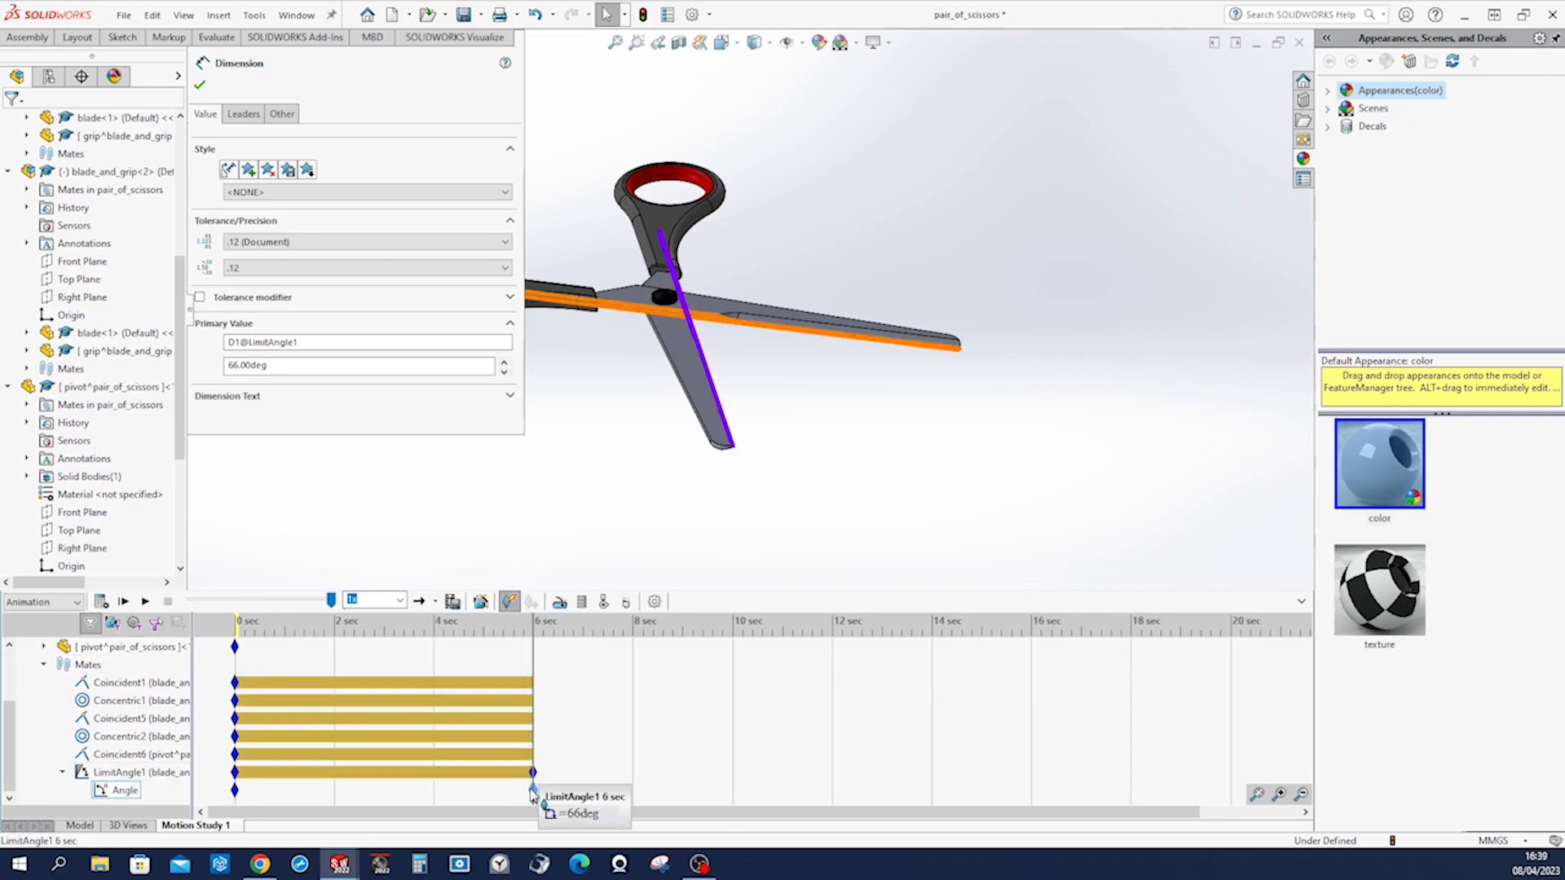
Set the LimitAngle1 angle to 8 degrees at the 6-second key and calculate the motion study.
right_click(125, 792)
left_click(177, 664)
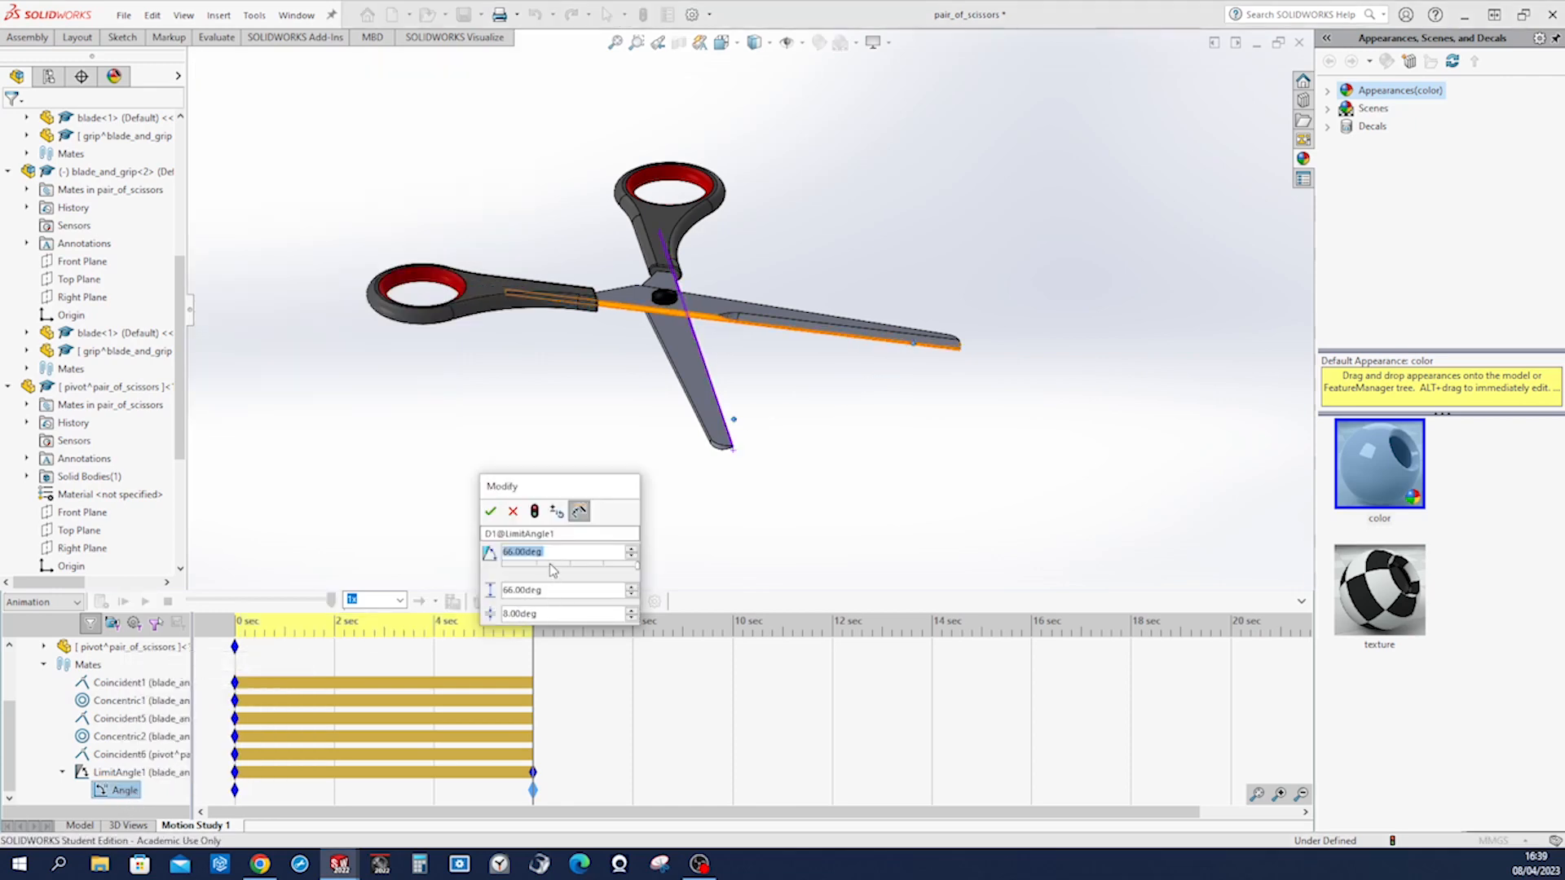
type("8")
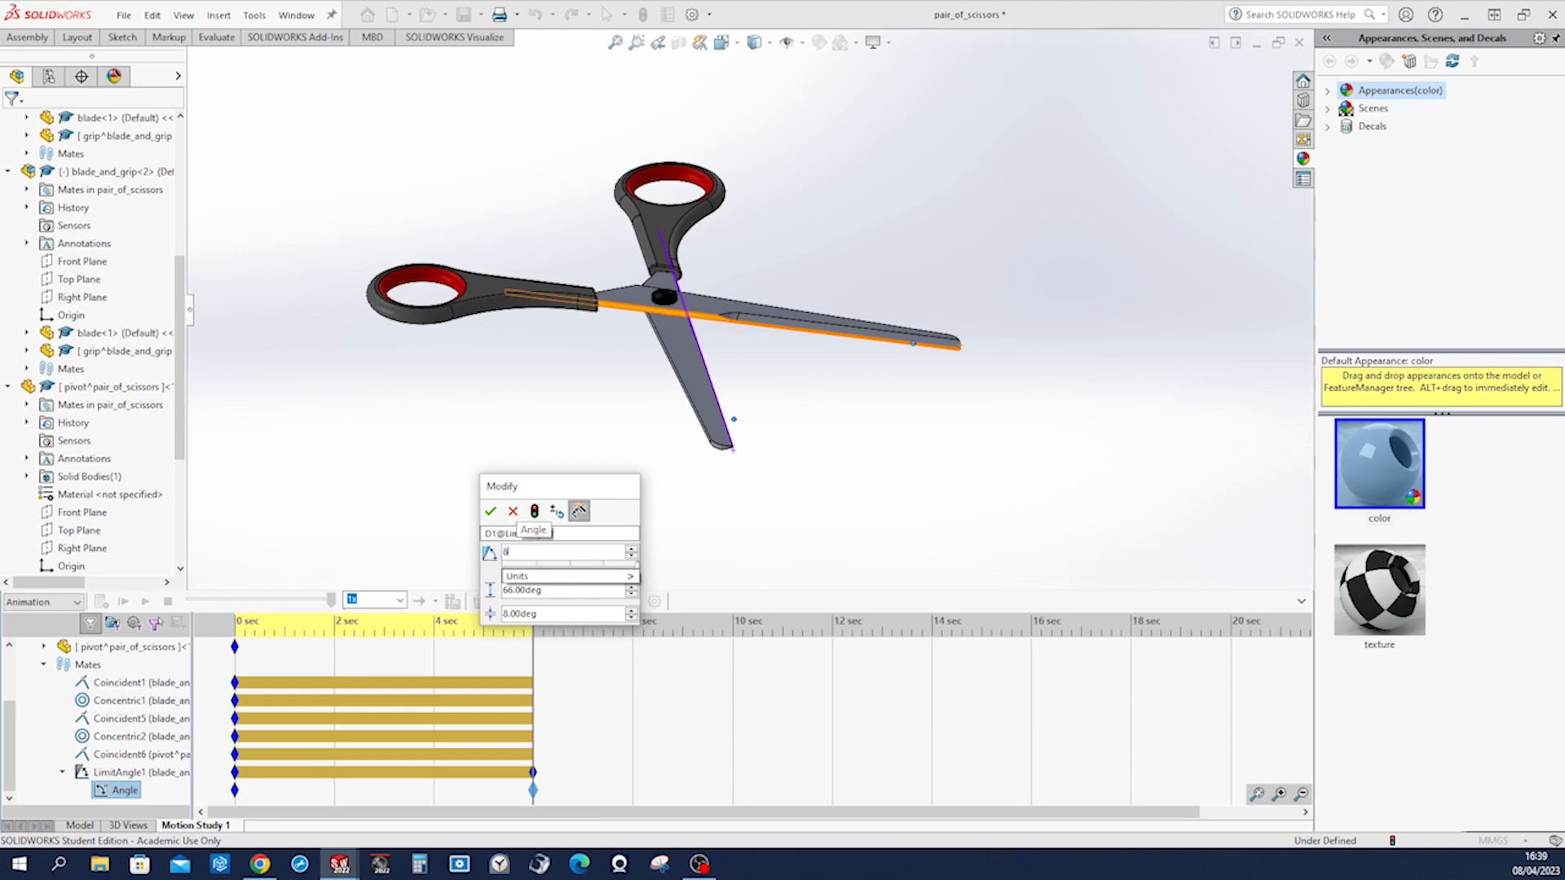
left_click(491, 513)
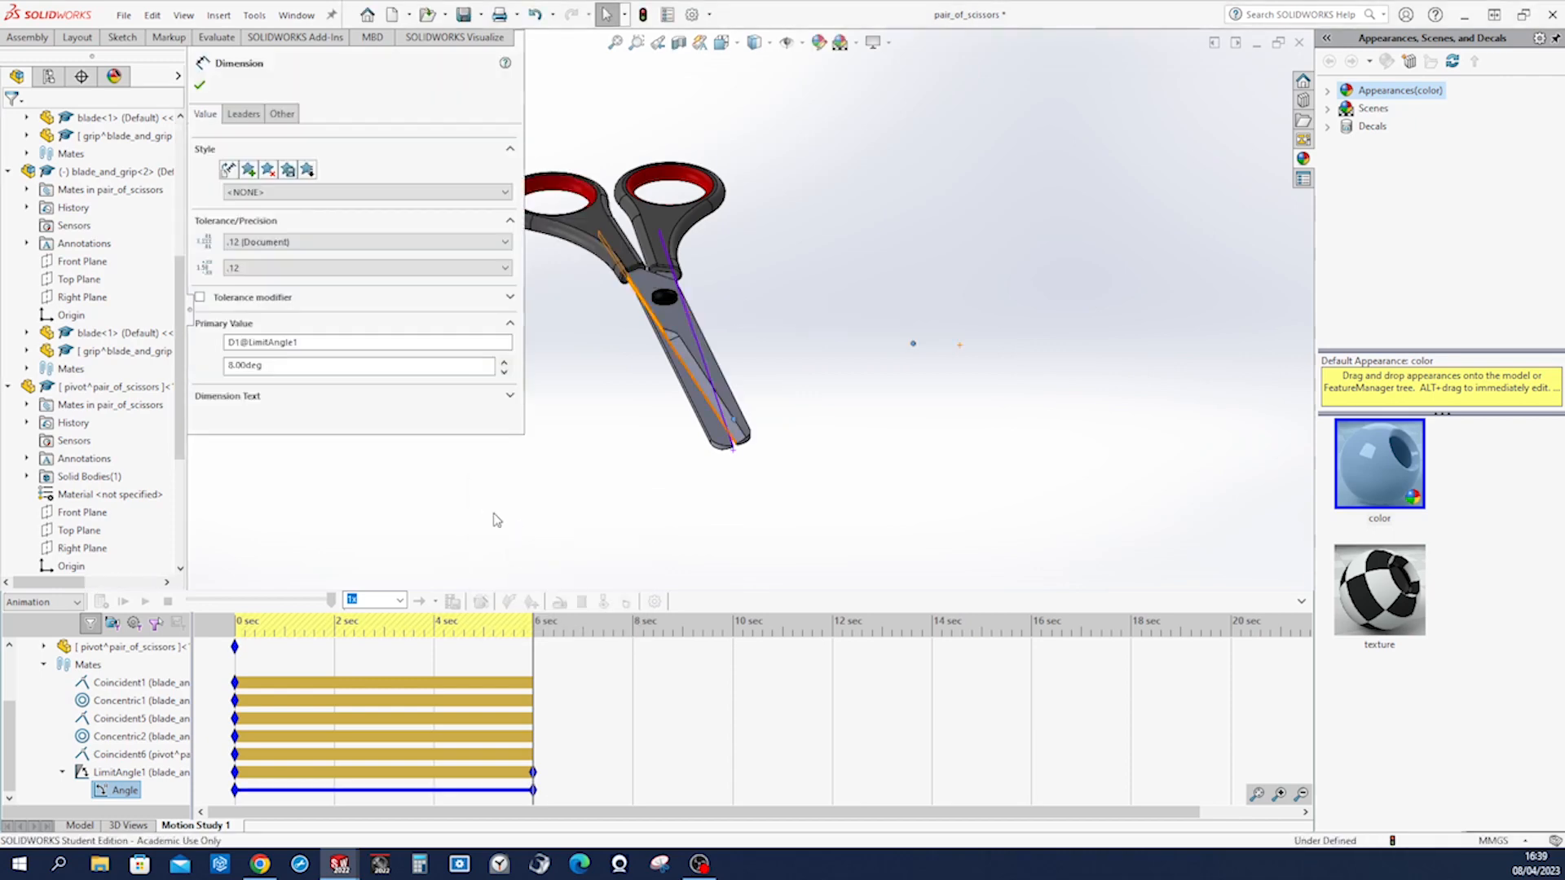
left_click(200, 85)
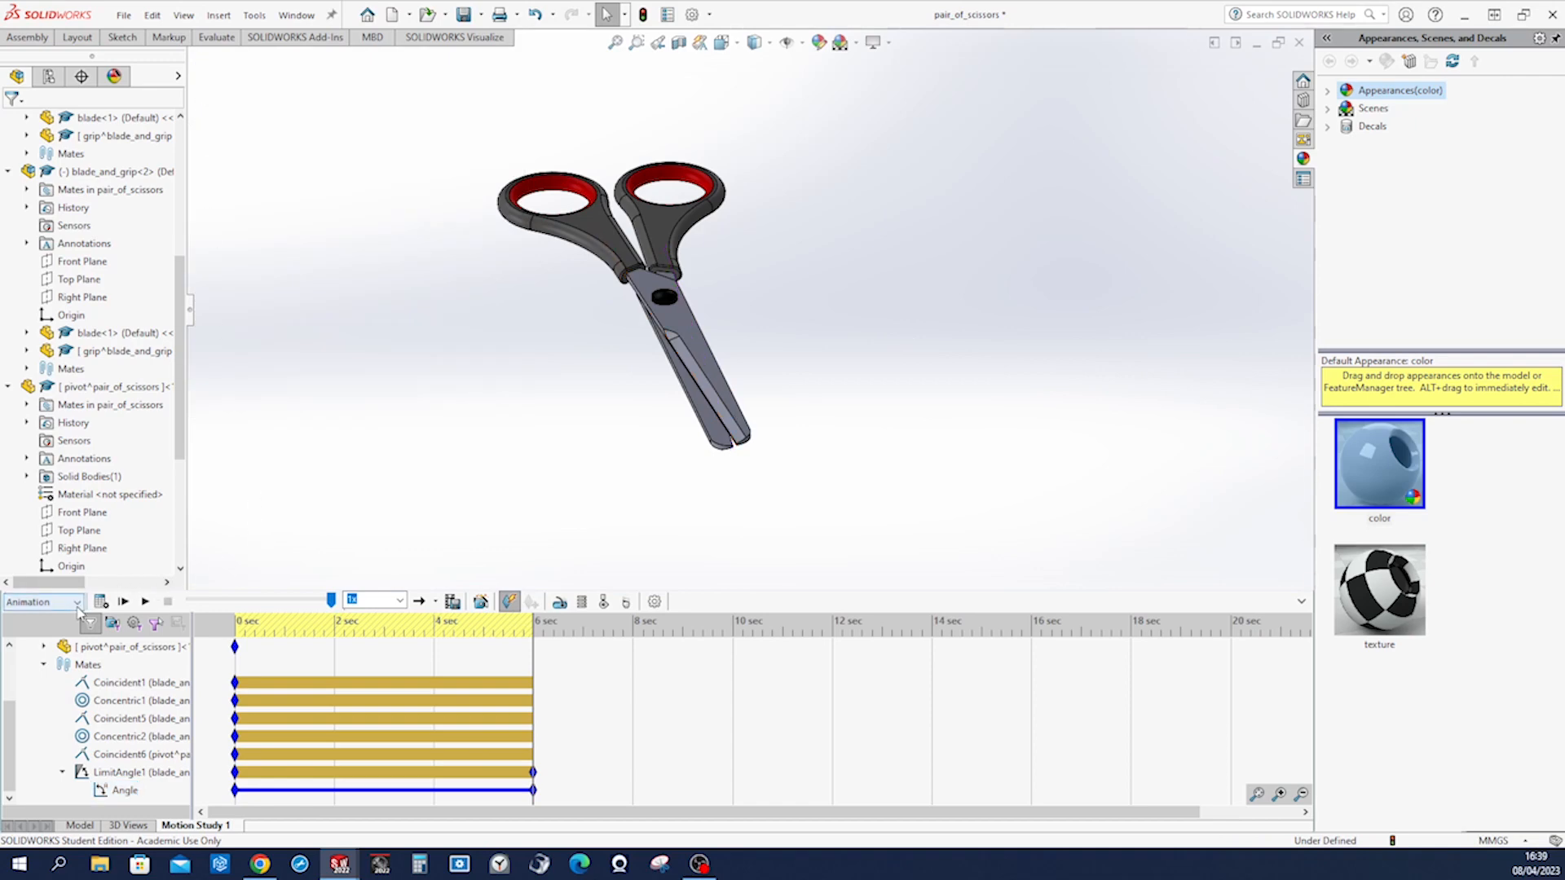
left_click(101, 602)
Return to the assembly model and change the minimum value of the LimitAngle1 mate to 4 degrees.
left_click(90, 825)
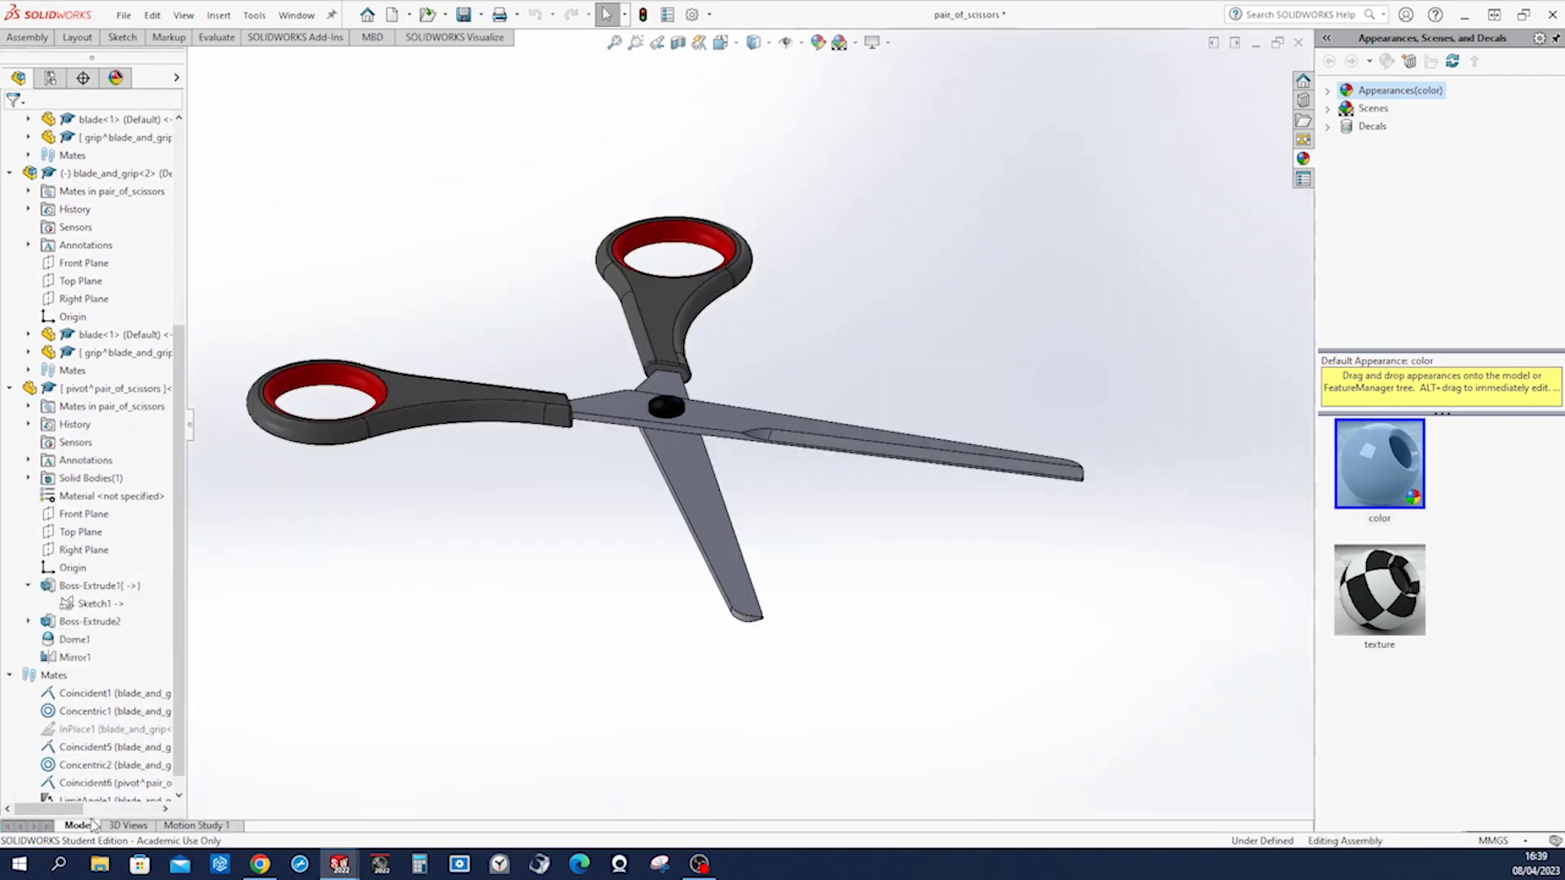
scroll(122, 722, "down", 1)
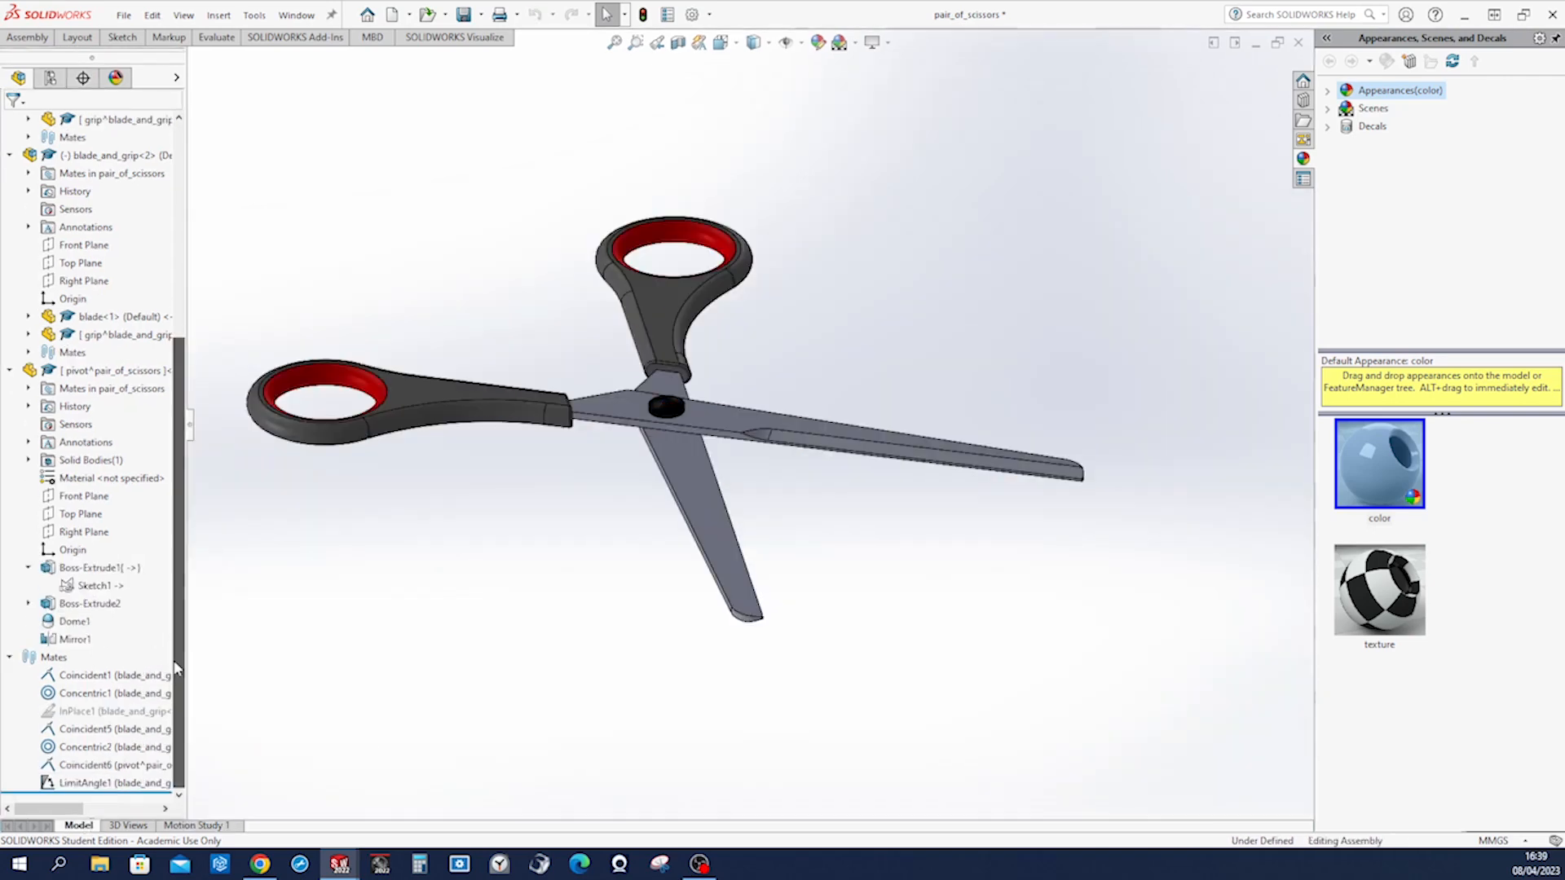
right_click(119, 784)
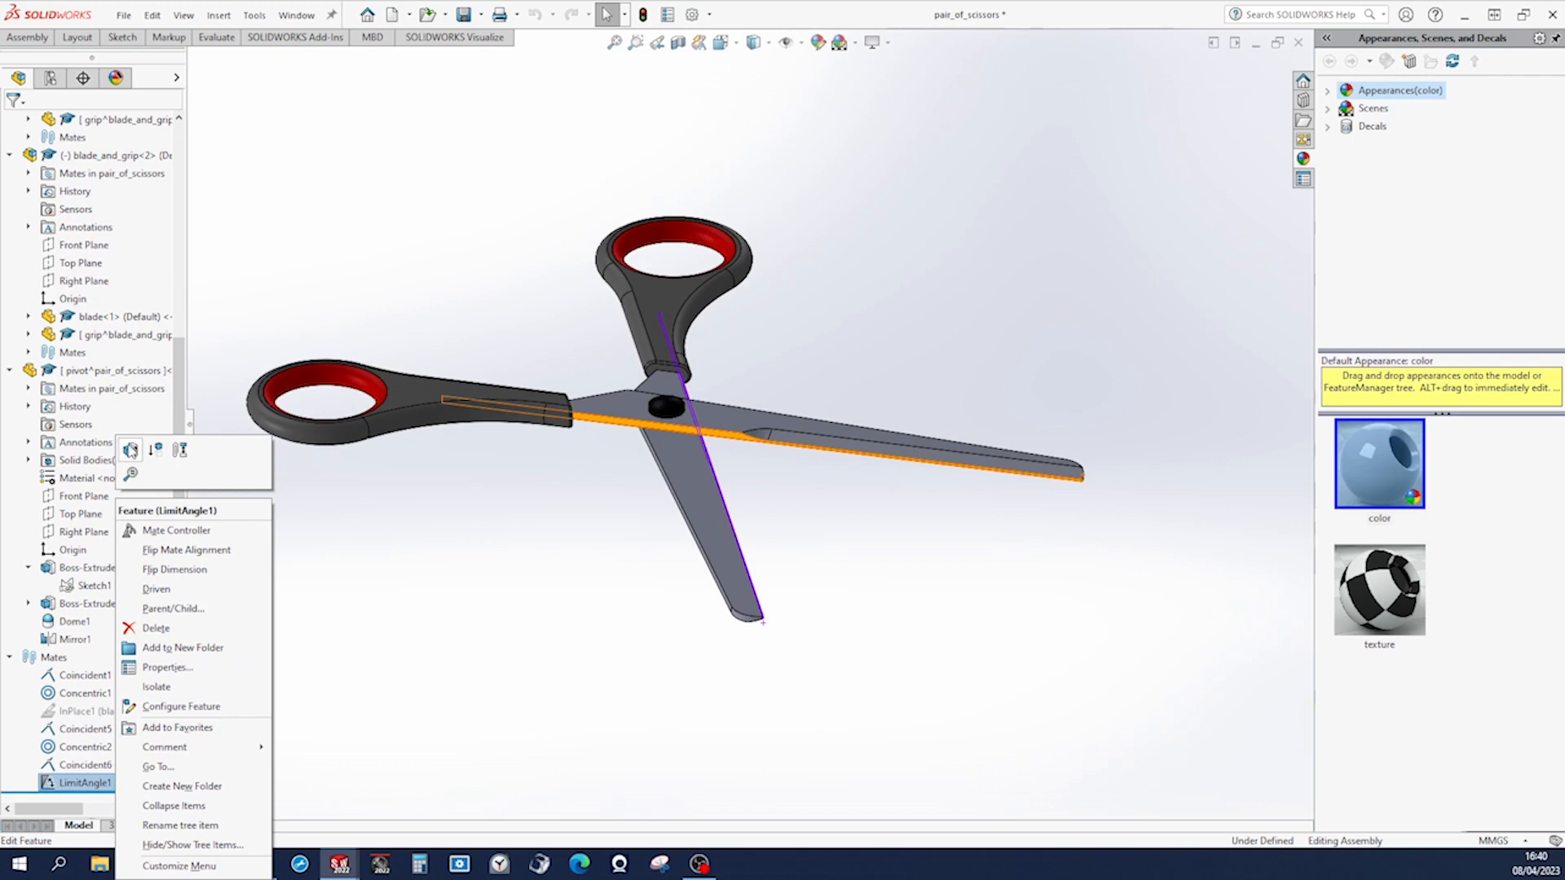
left_click(131, 451)
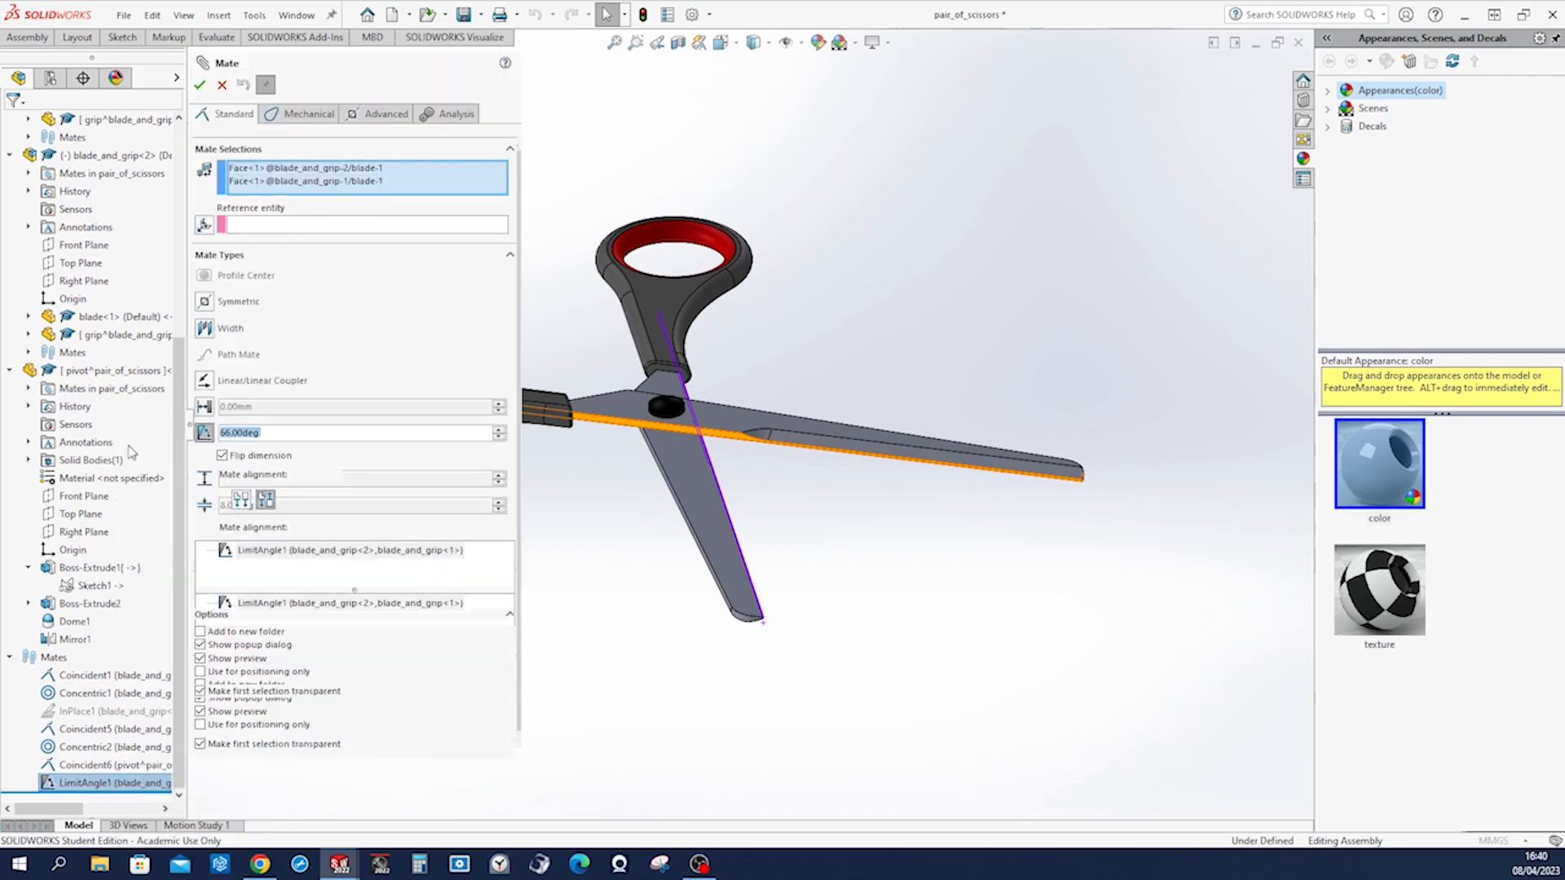
left_click_drag(253, 505, 243, 505)
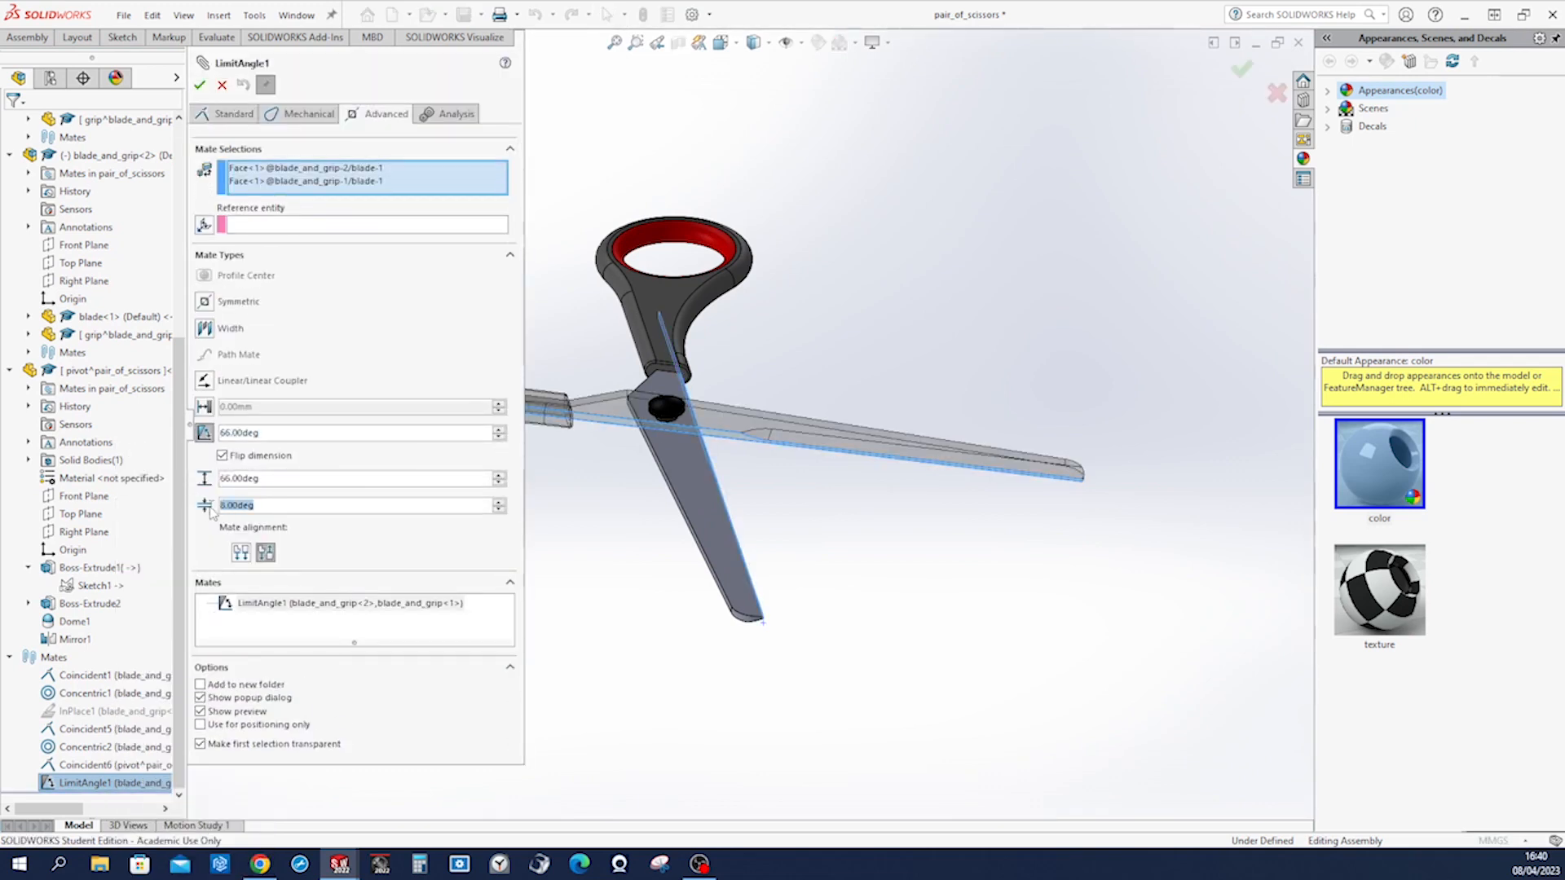
type("4")
key("Return")
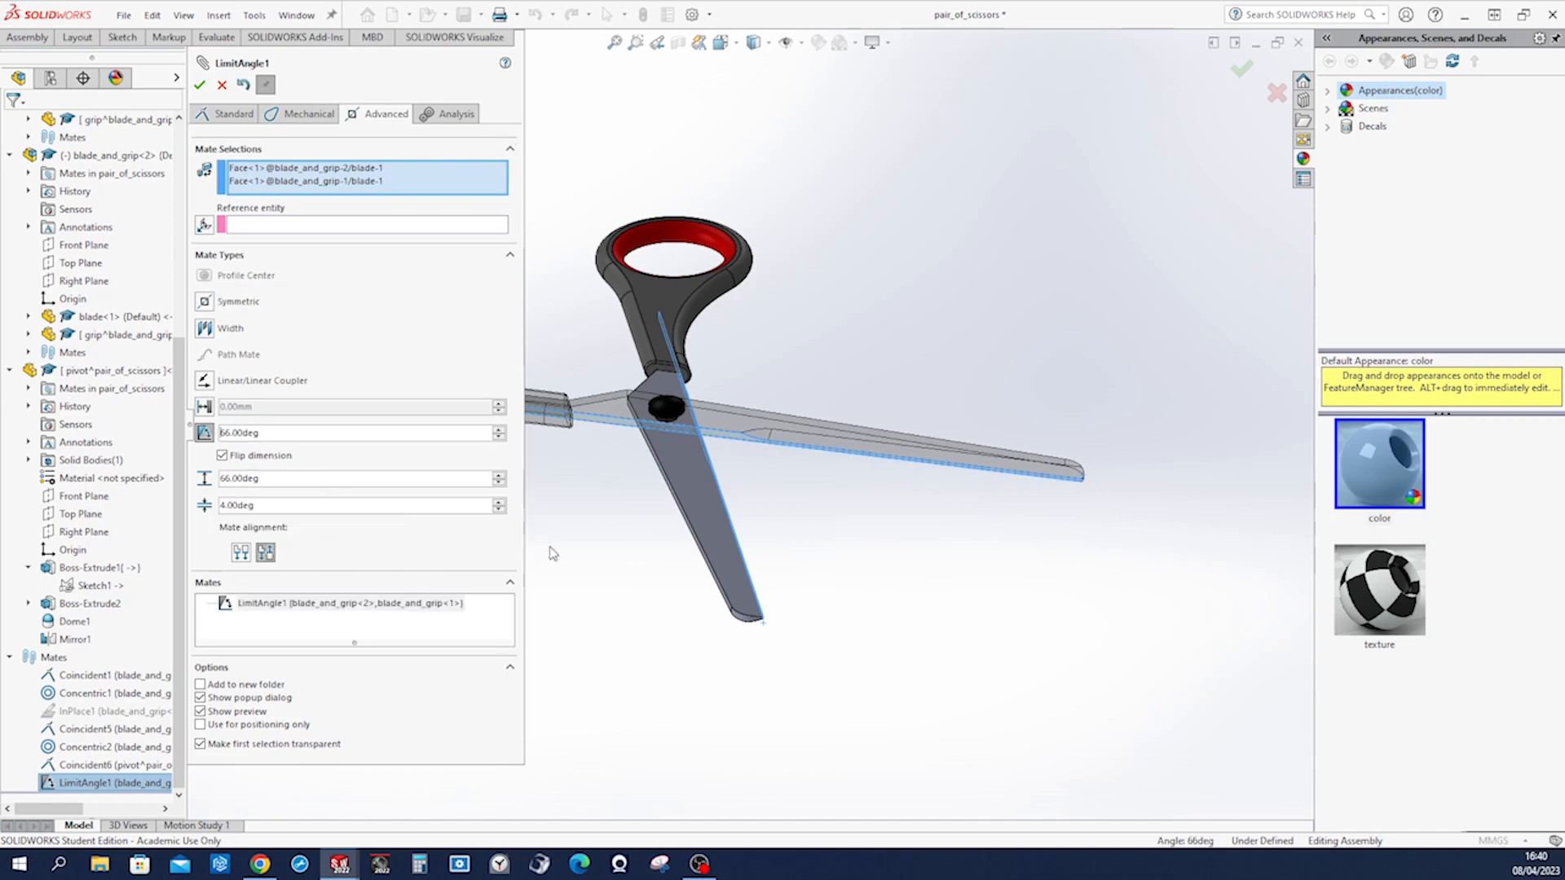
left_click(199, 85)
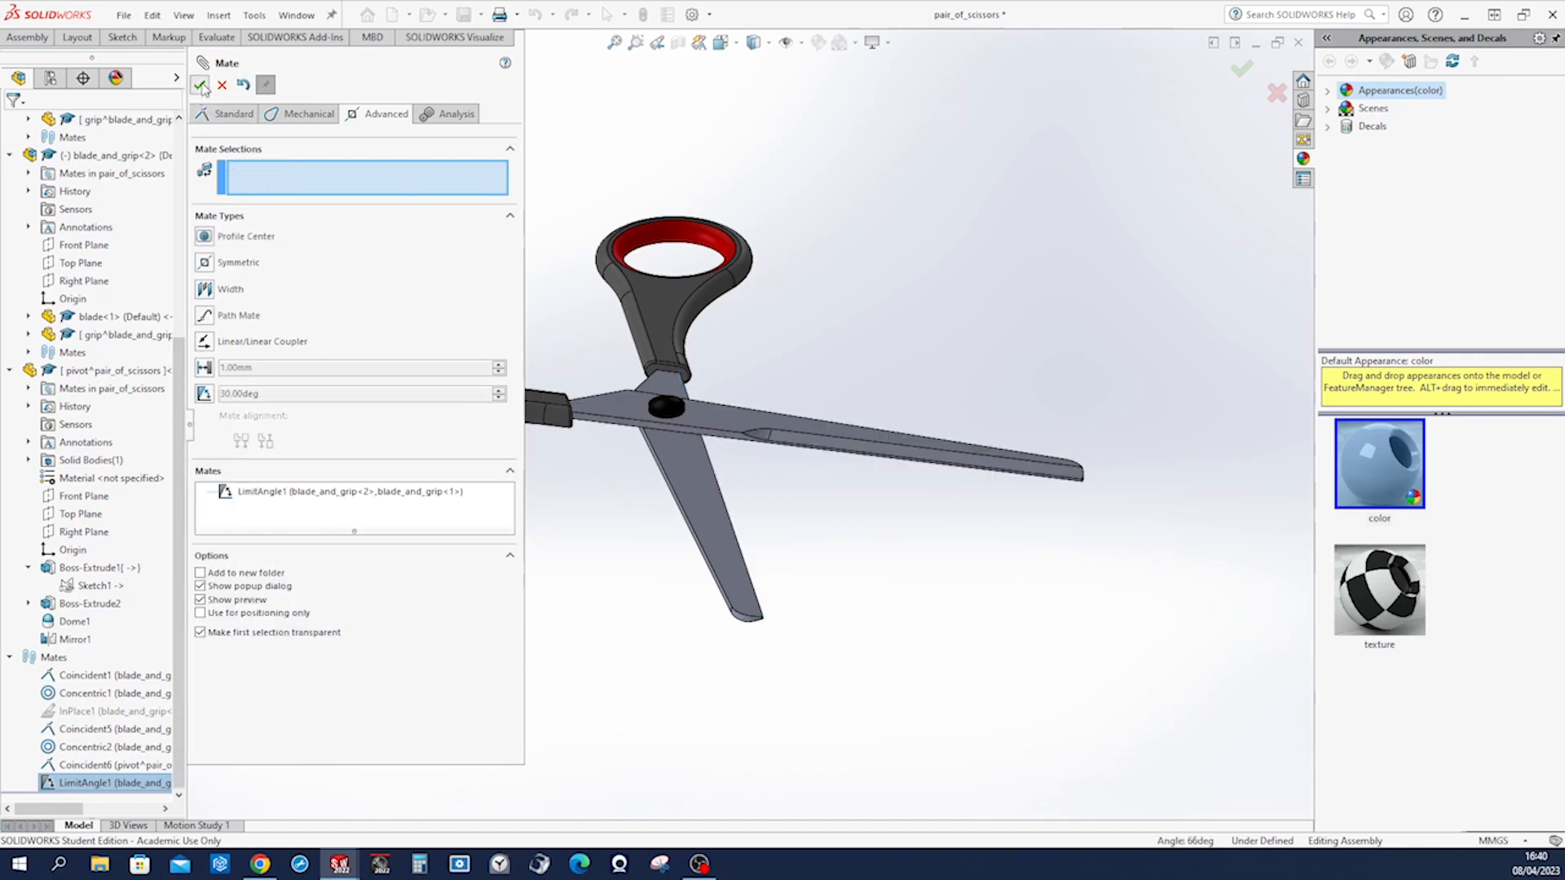
left_click(199, 85)
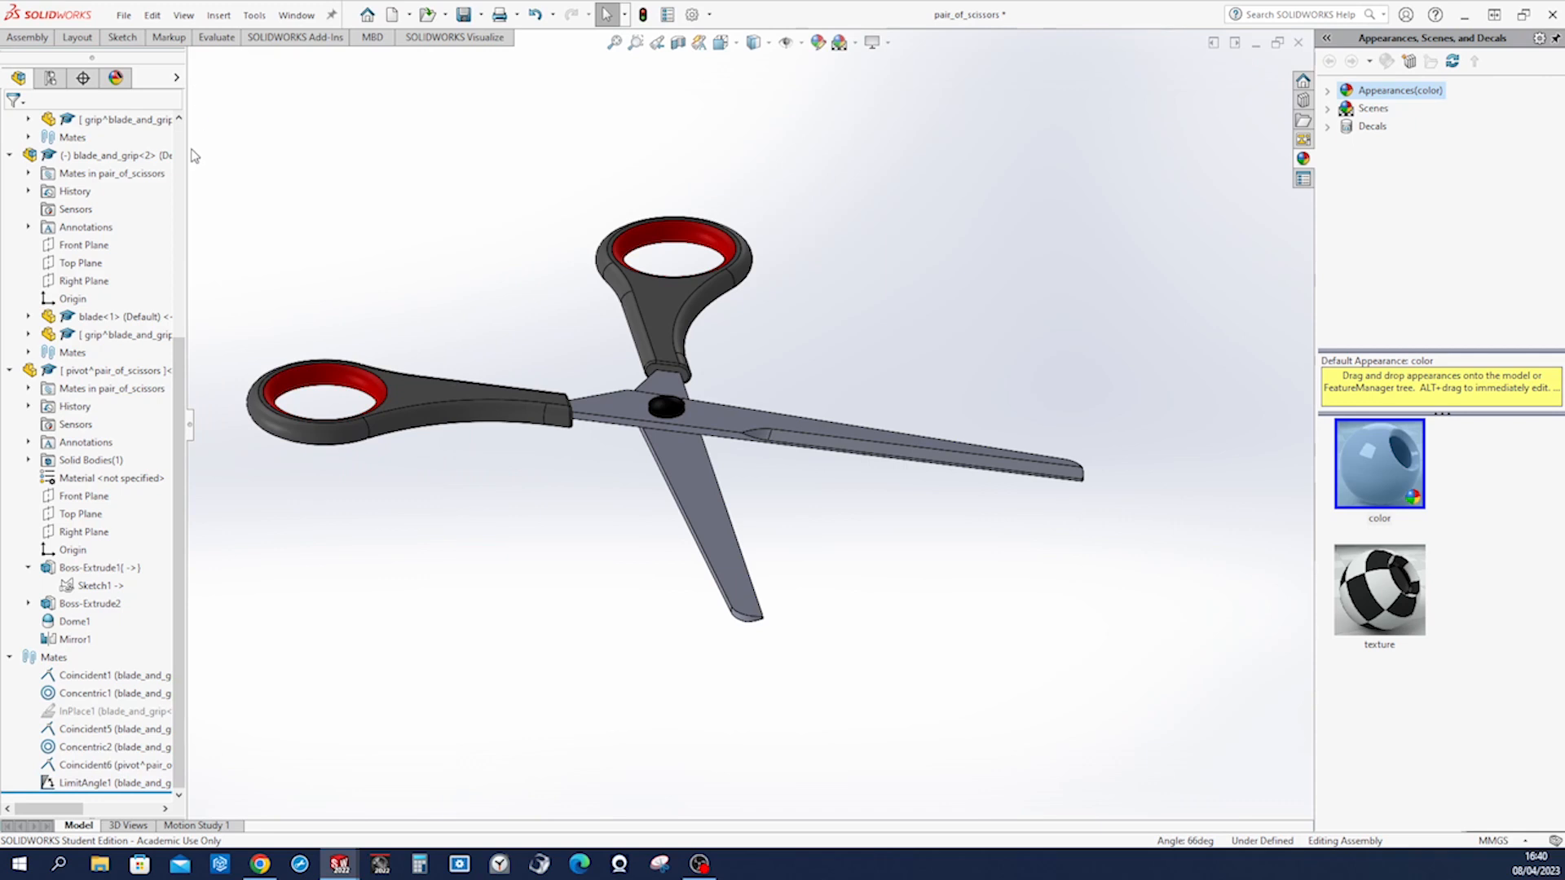
Return to Motion Study 1 and set the LimitAngle1 angle to 4 degrees.
left_click(193, 826)
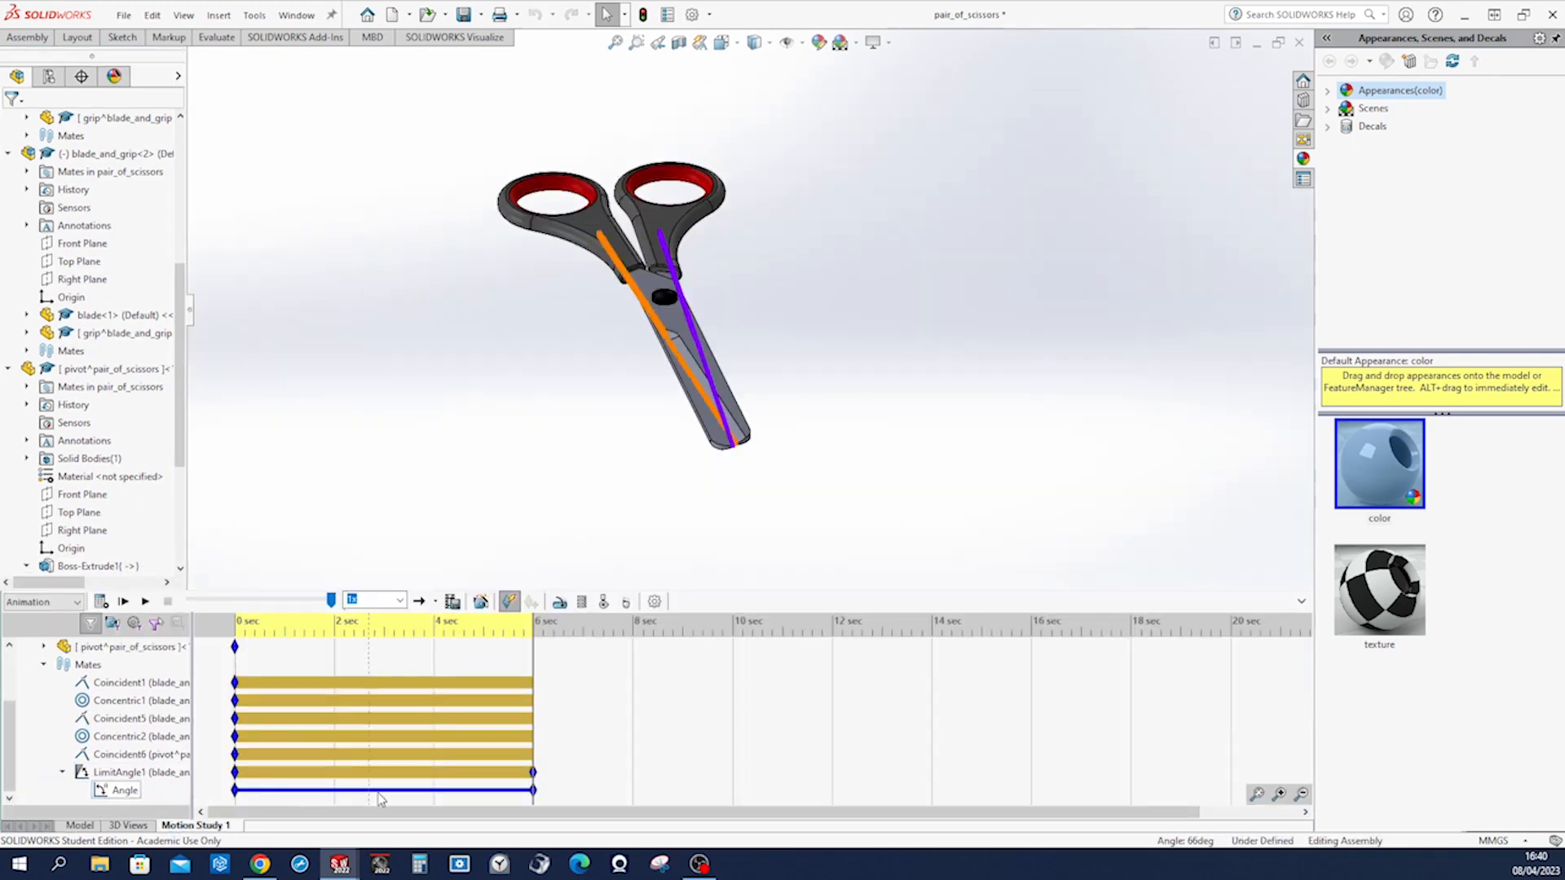
right_click(117, 791)
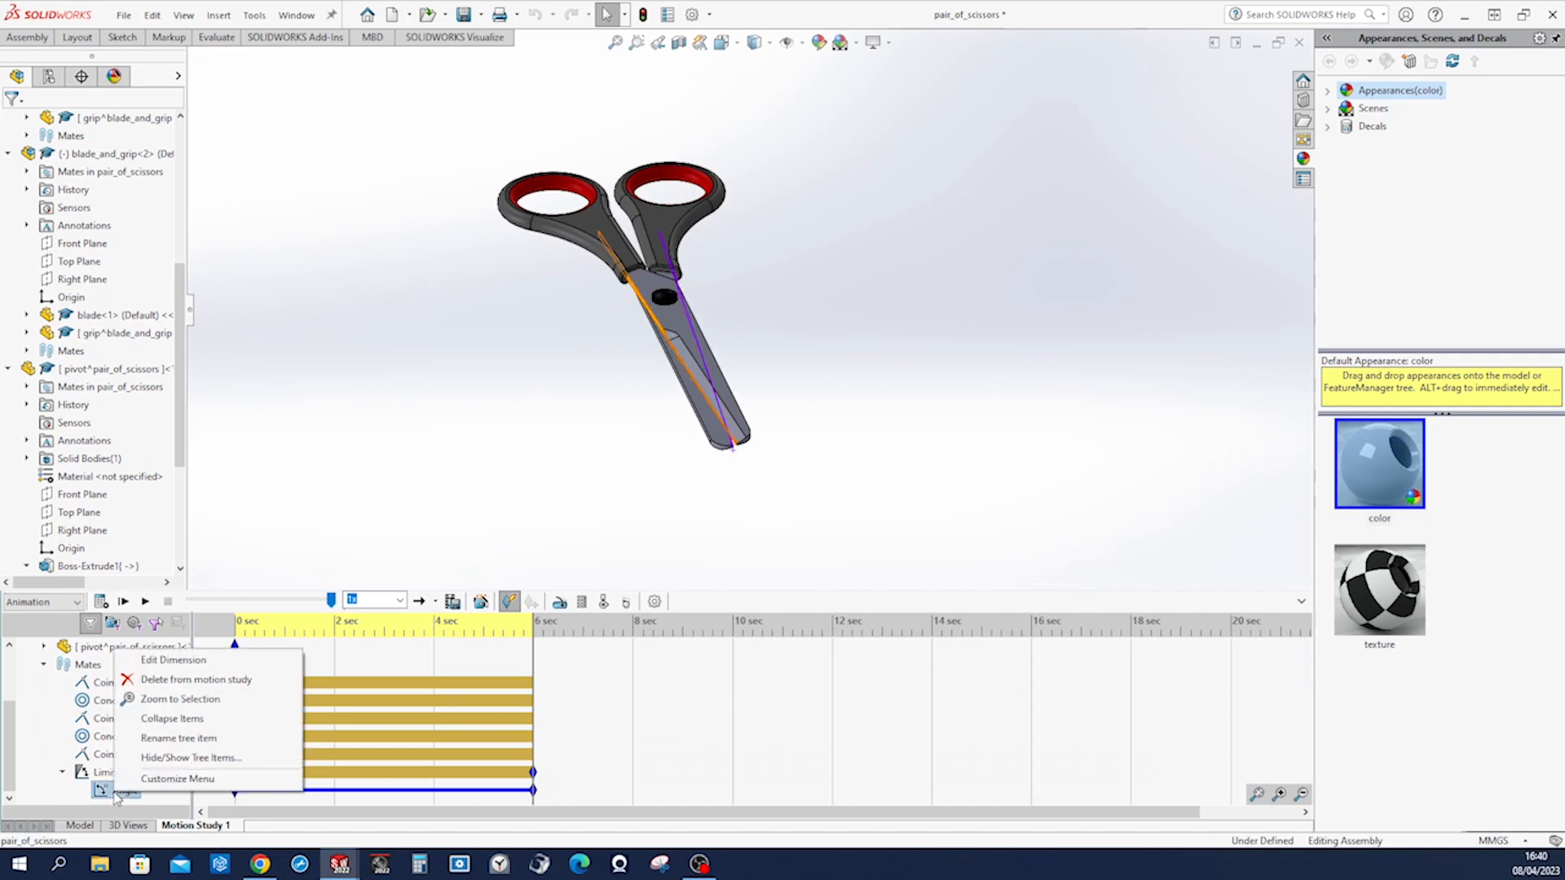
left_click(171, 701)
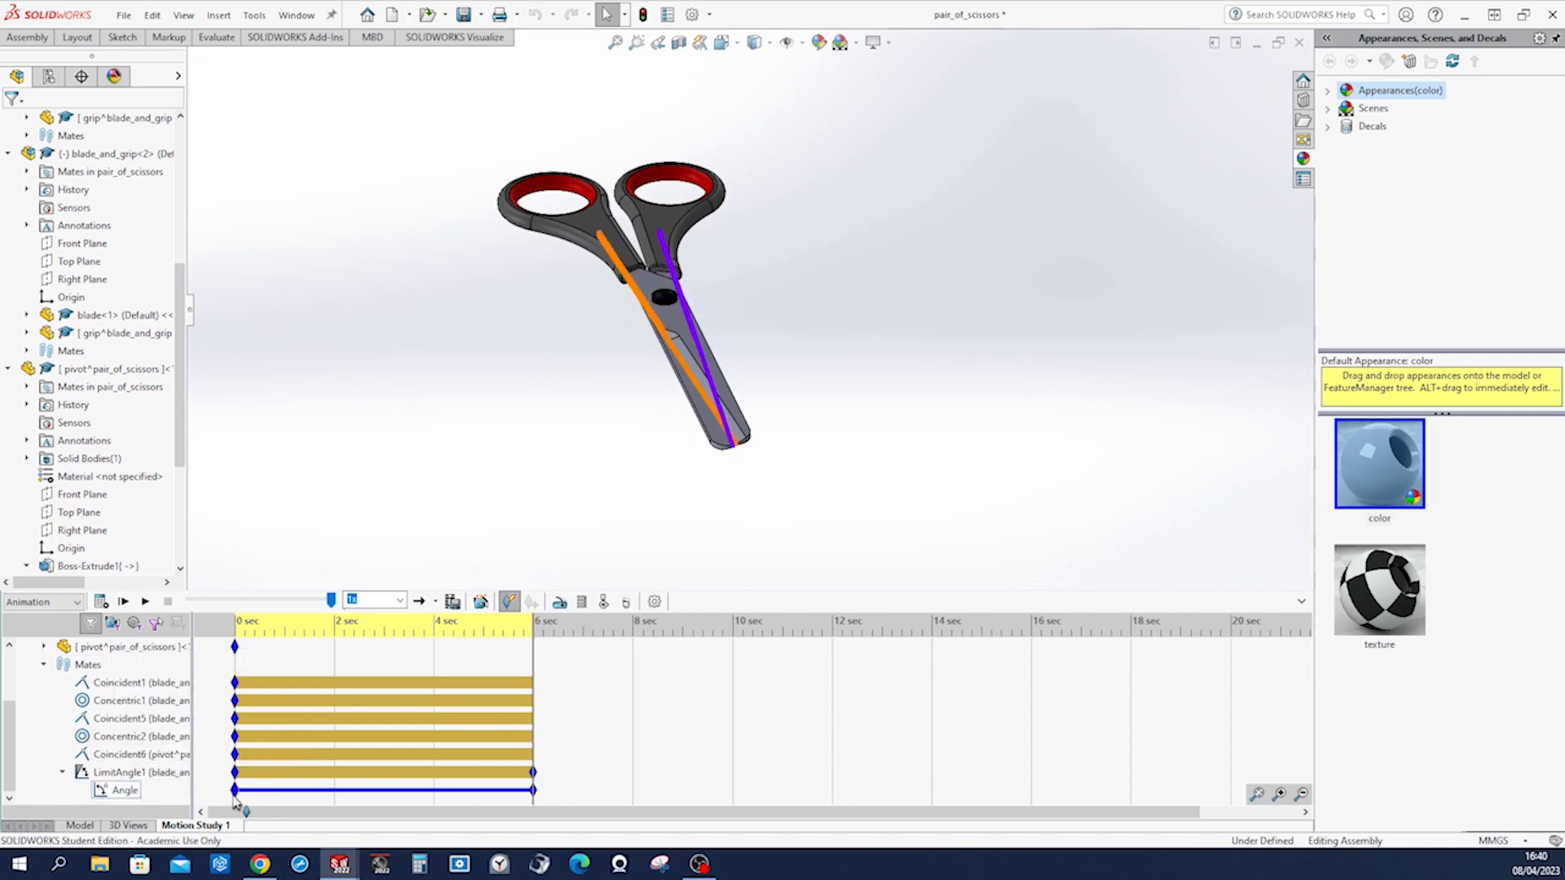
right_click(130, 792)
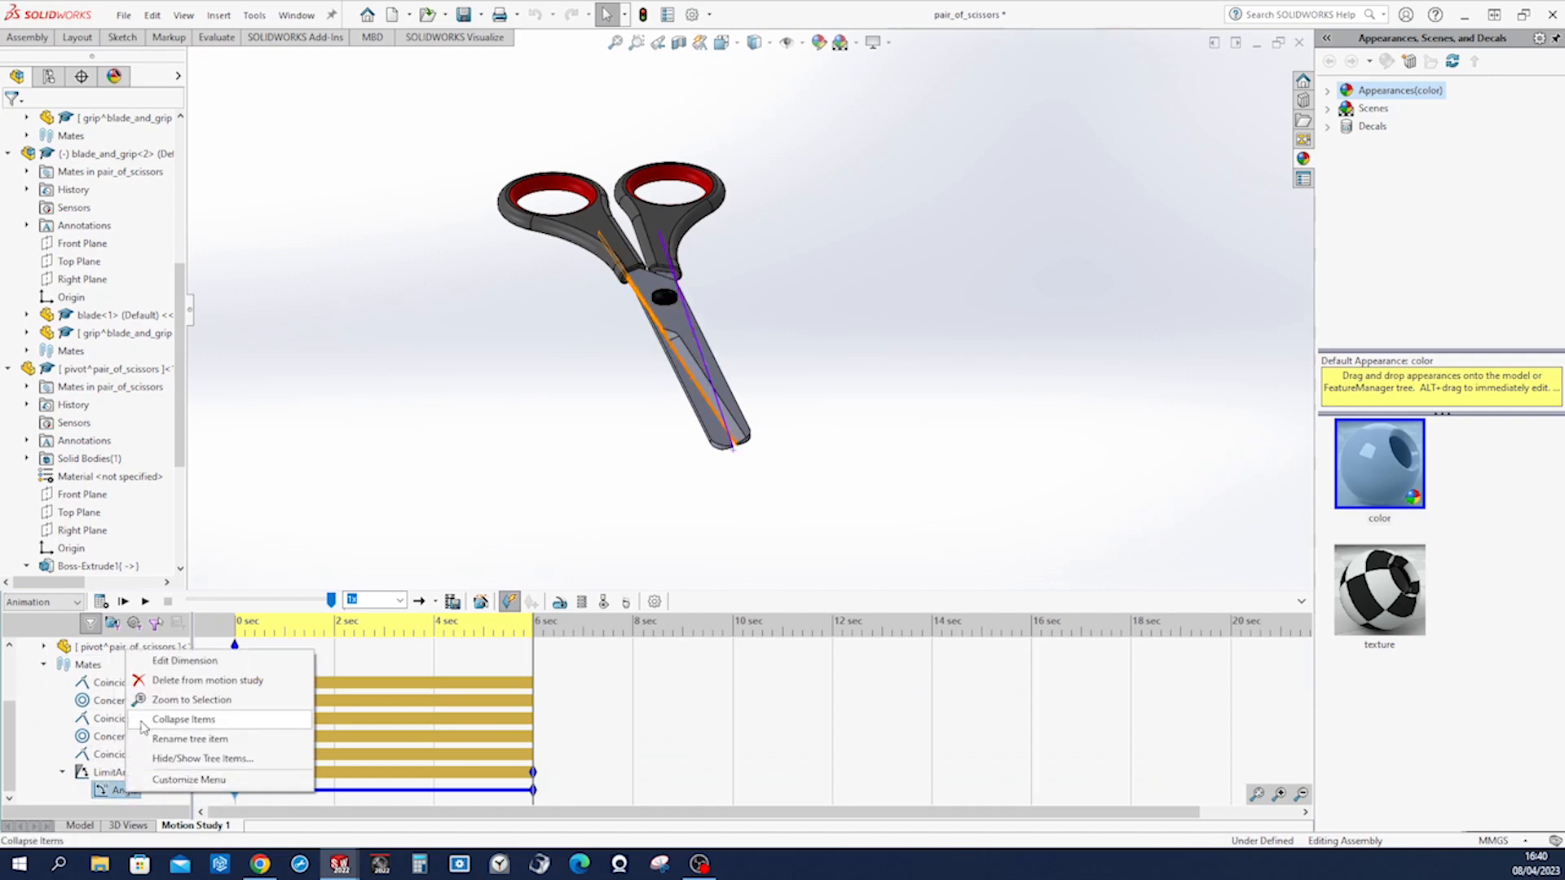
left_click(162, 662)
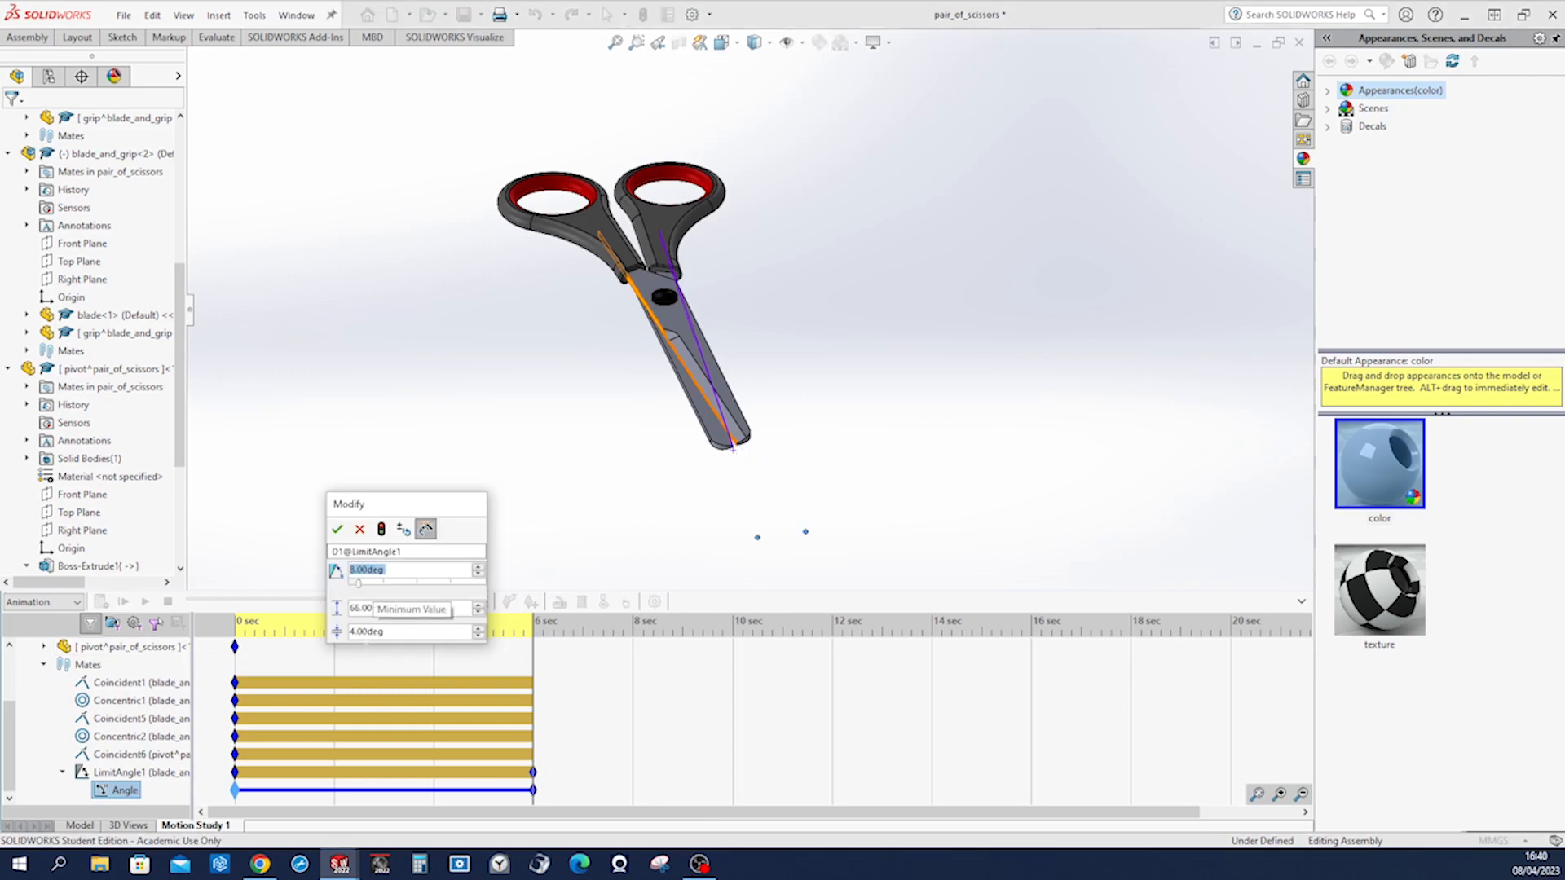
type("4")
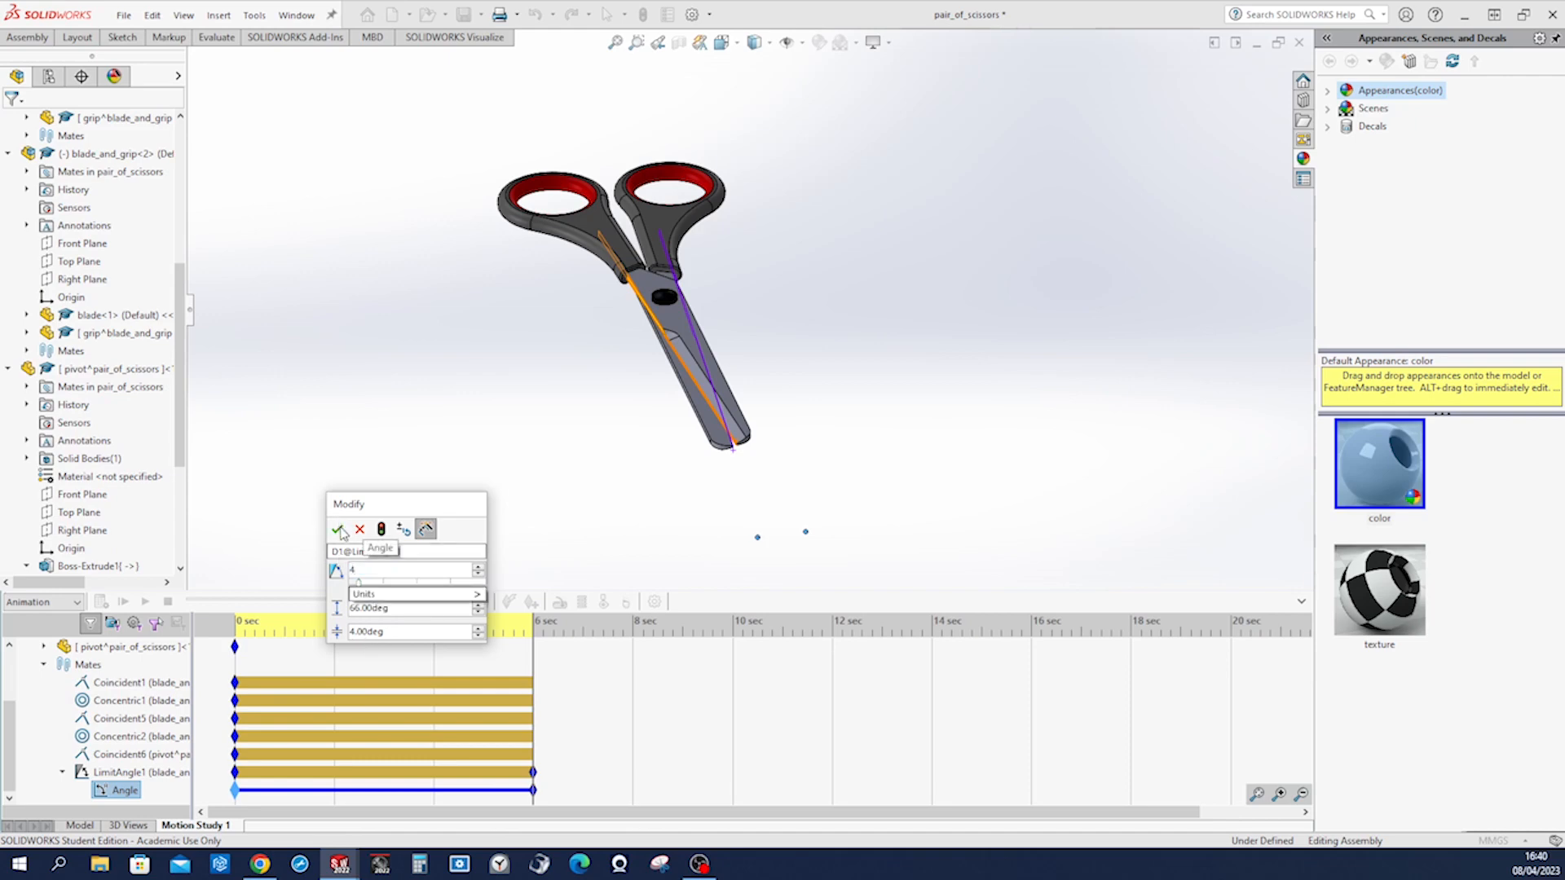
left_click(338, 530)
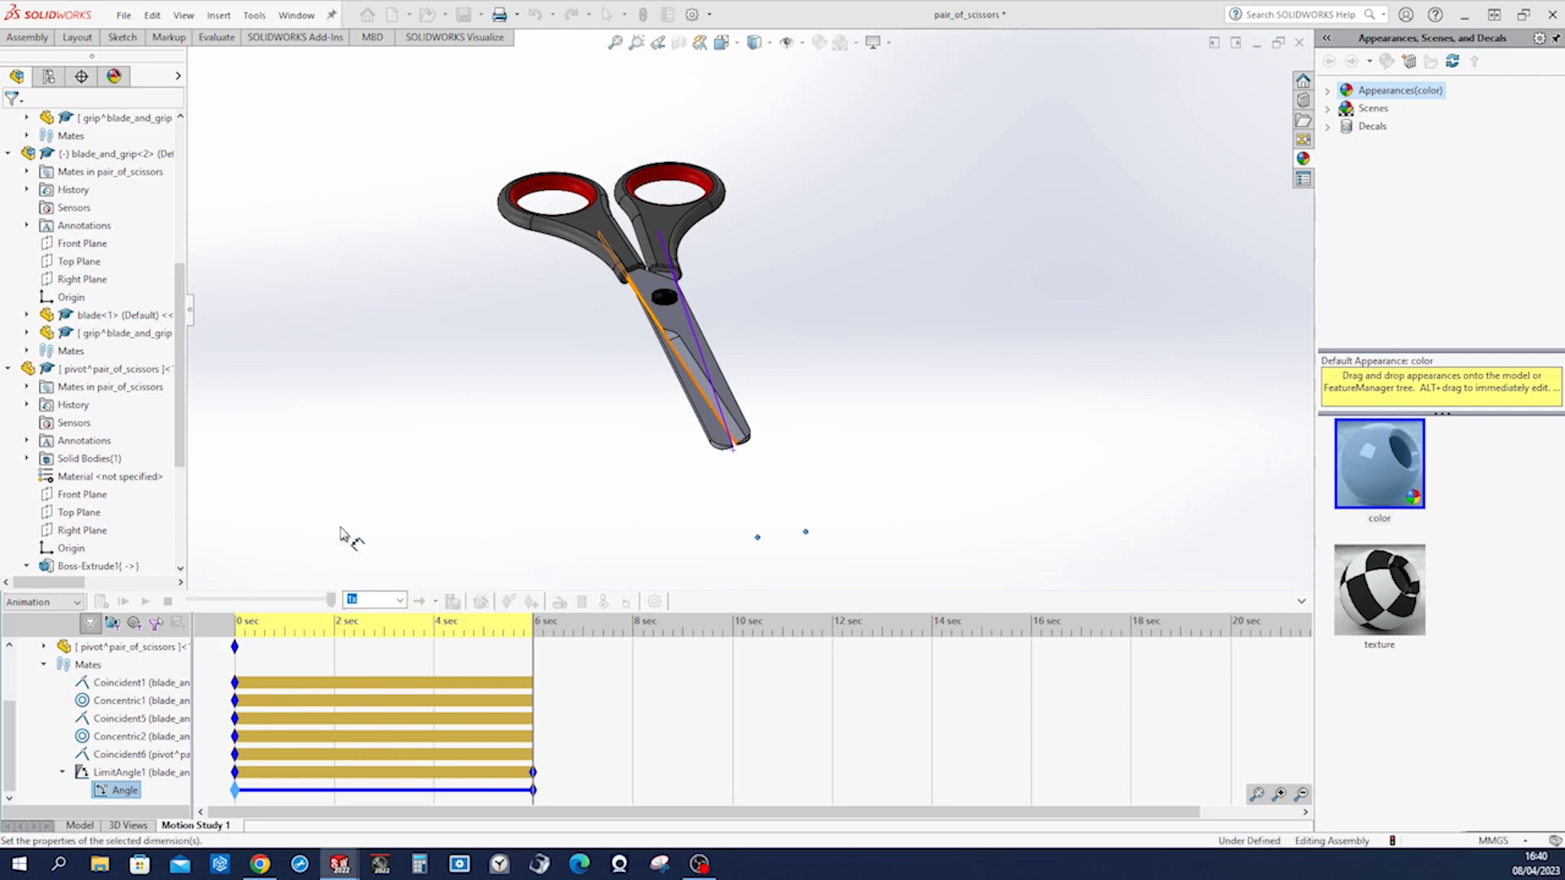
left_click(805, 485)
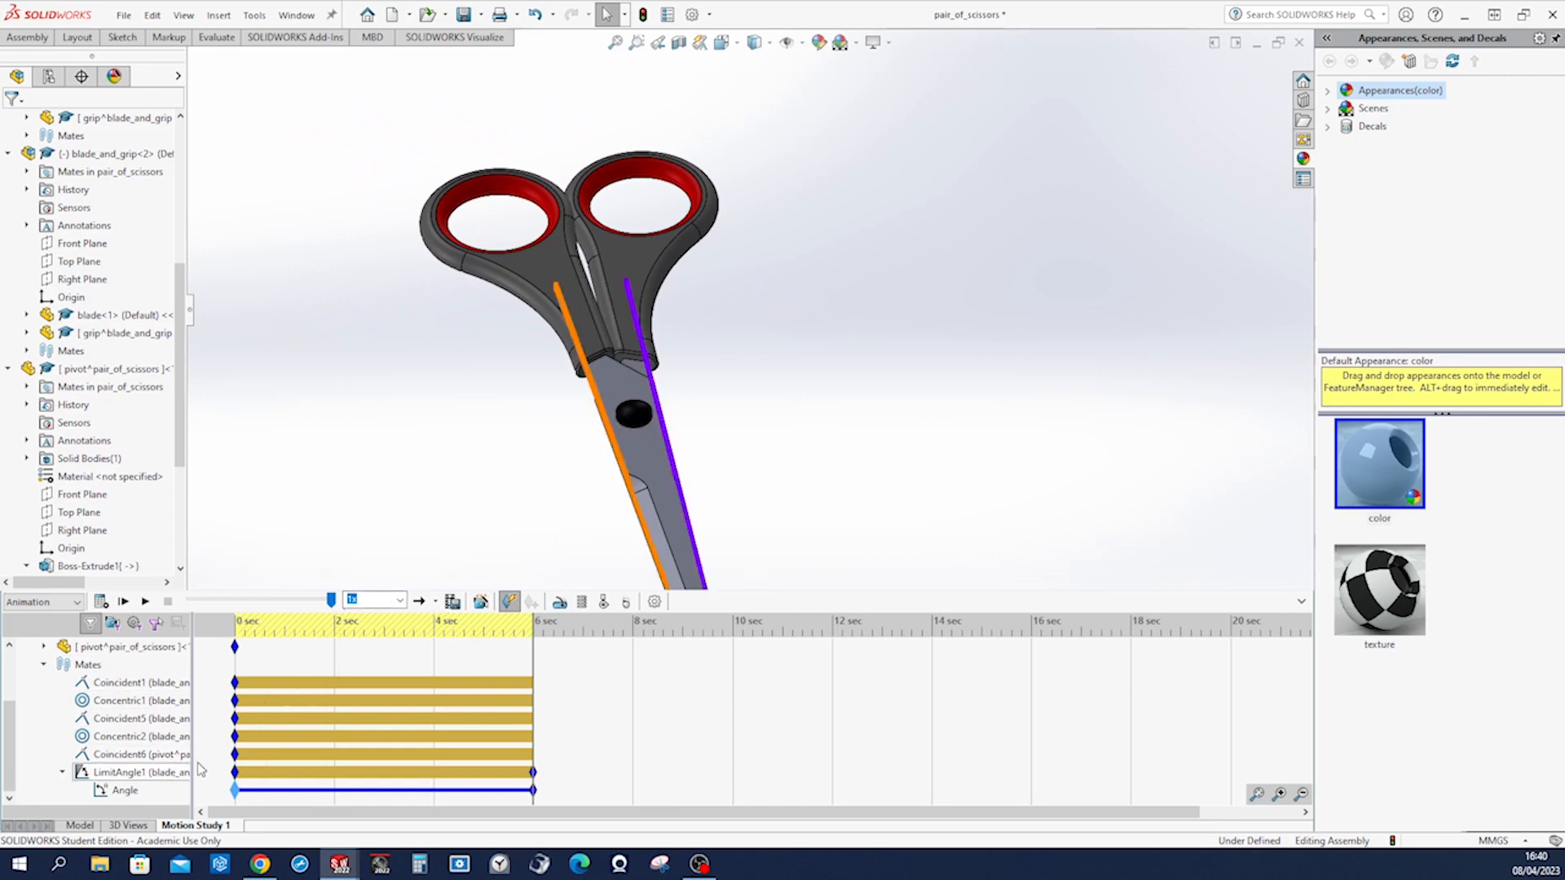
Edit the LimitAngle1 angle in the motion study again, setting it to 8 degrees.
right_click(132, 792)
left_click(188, 661)
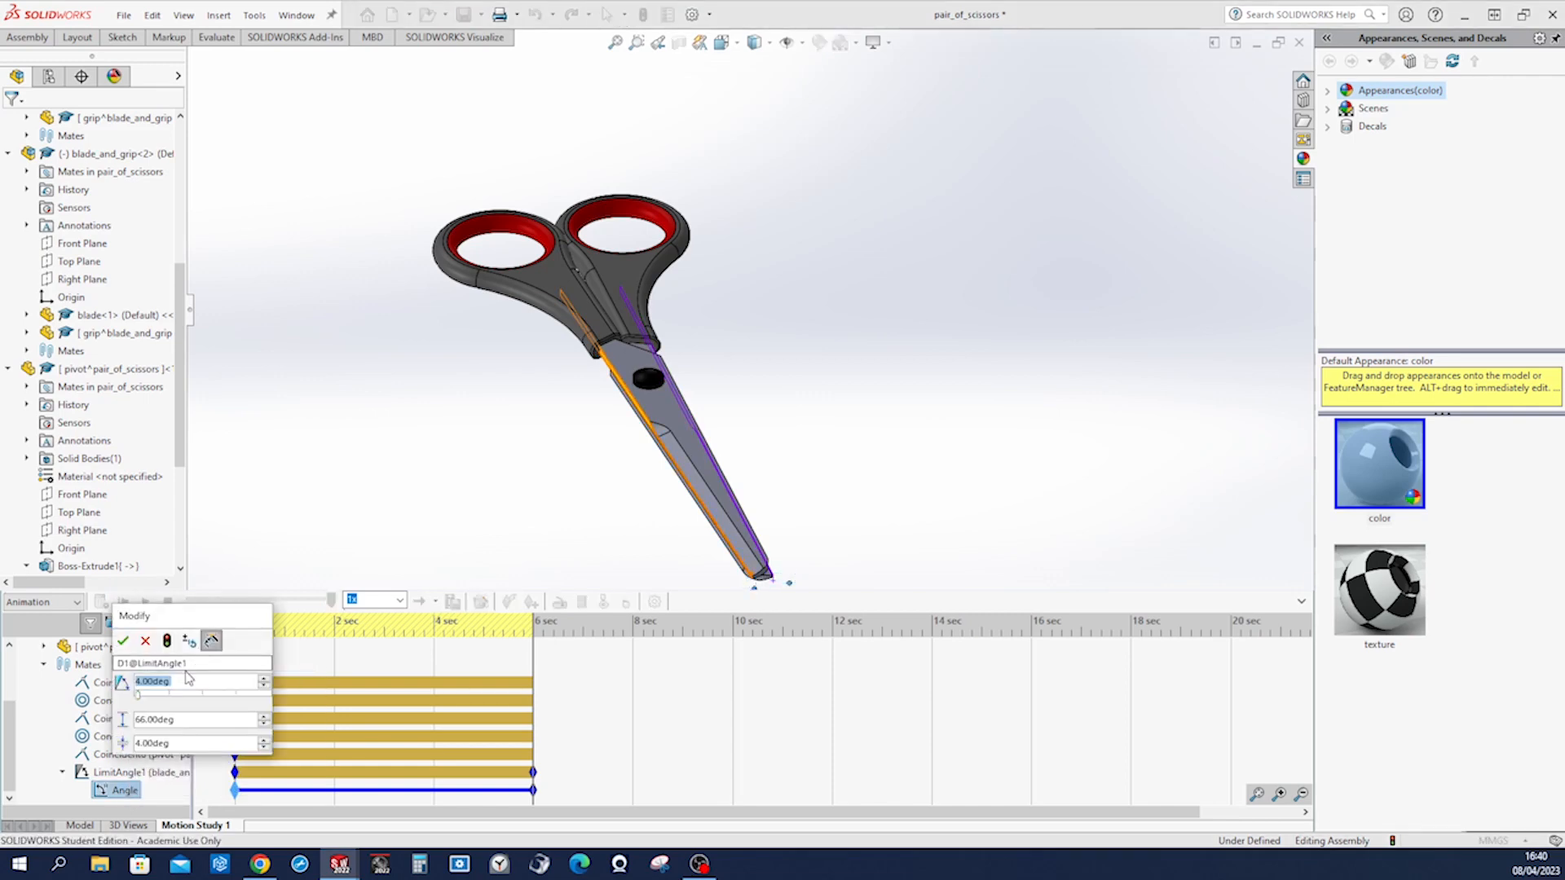
type("8")
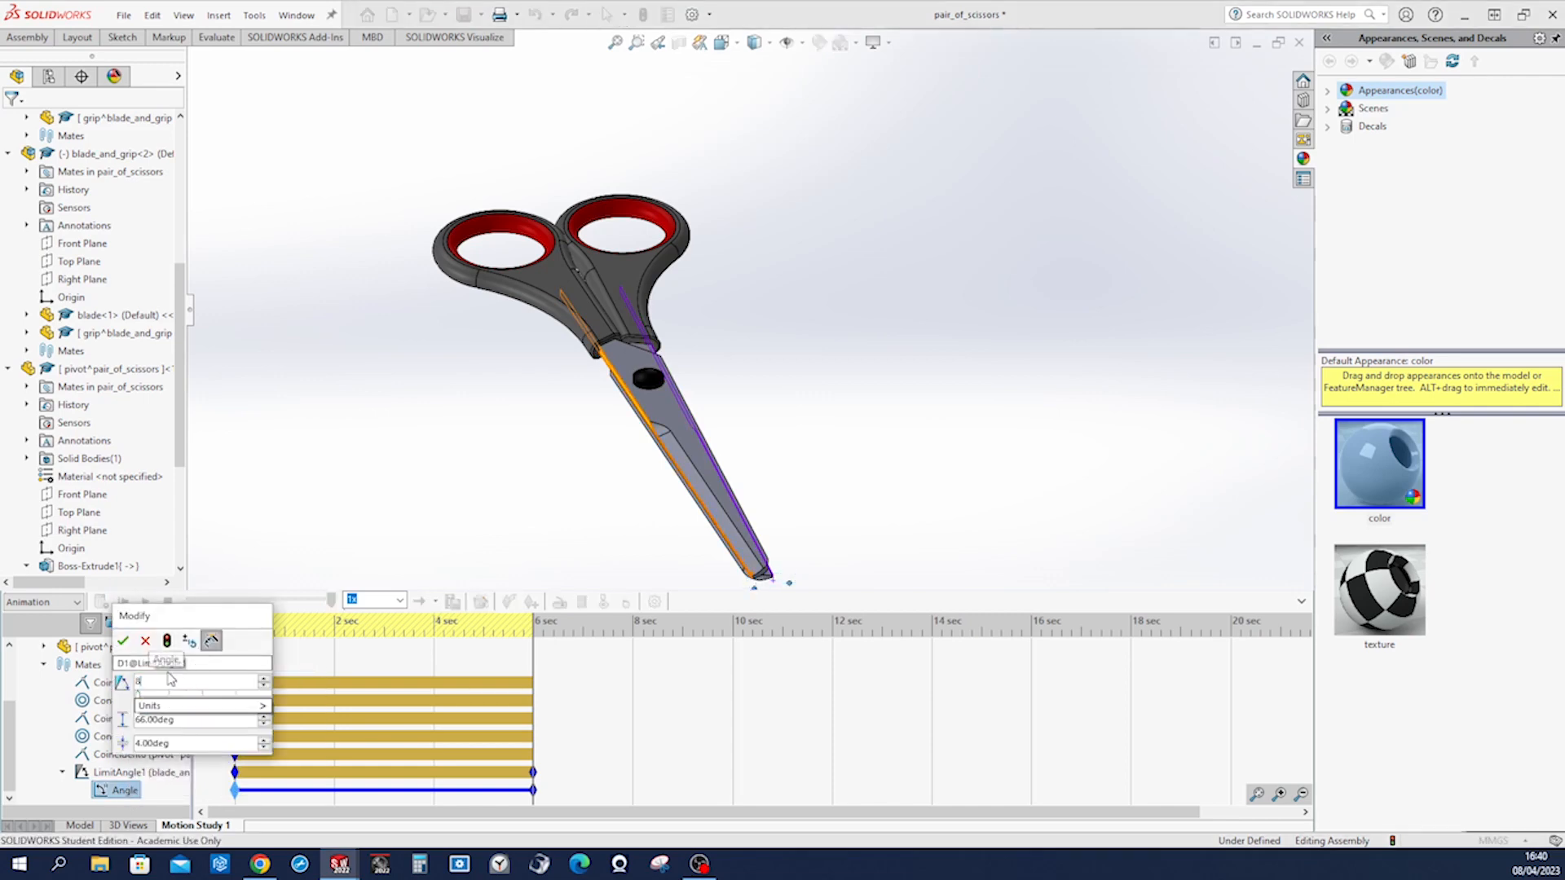
left_click(122, 643)
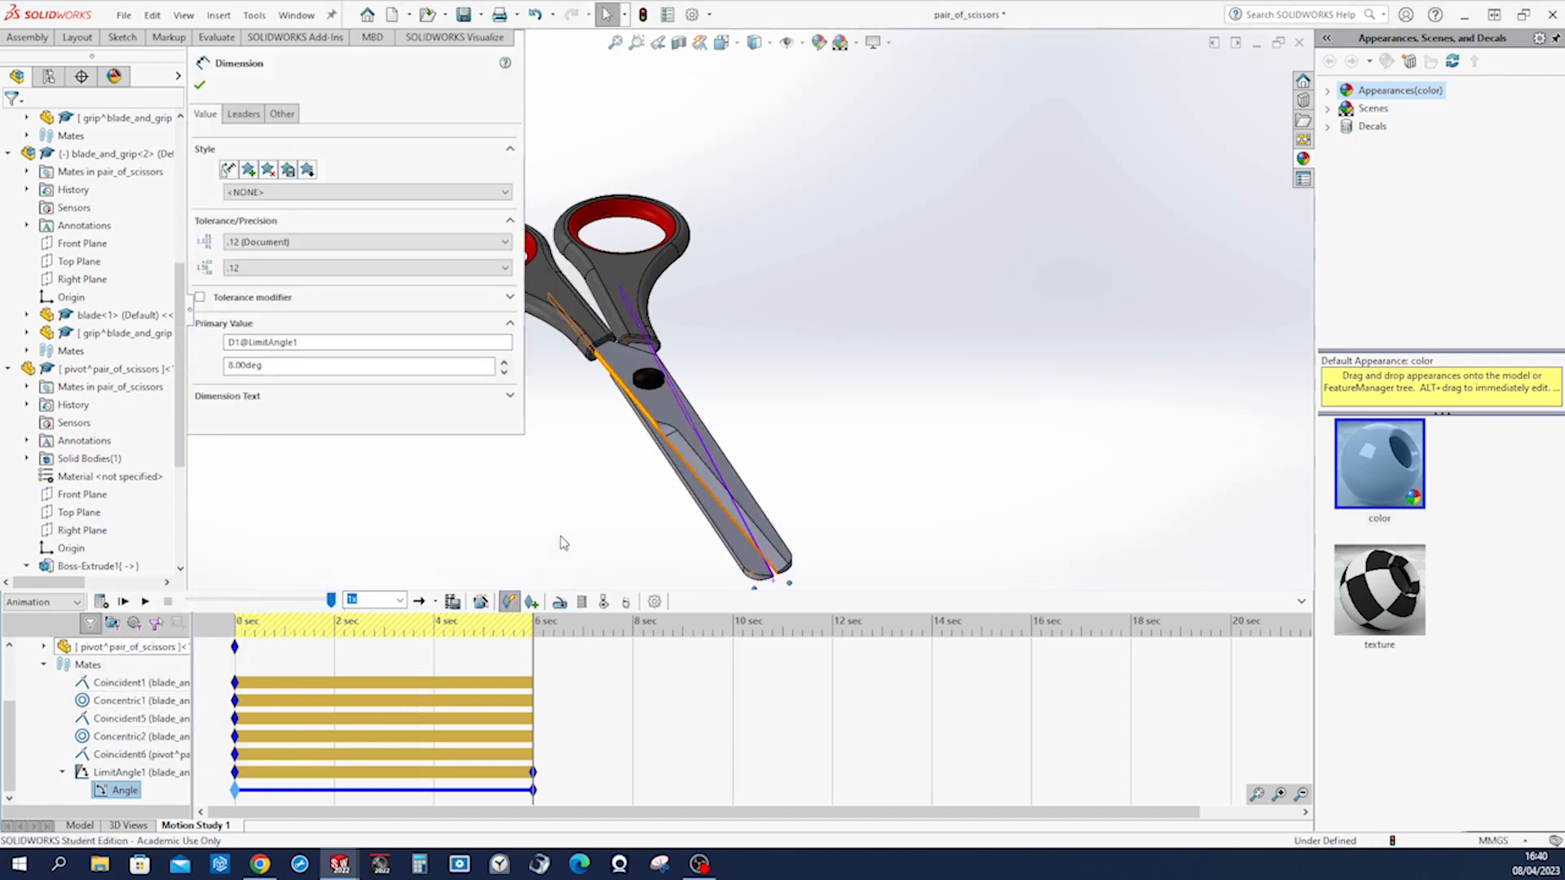
Try to set the LimitAngle1 primary value to 6 degrees and calculate the motion study.
left_click(245, 365)
type("6")
key("Return")
left_click(201, 84)
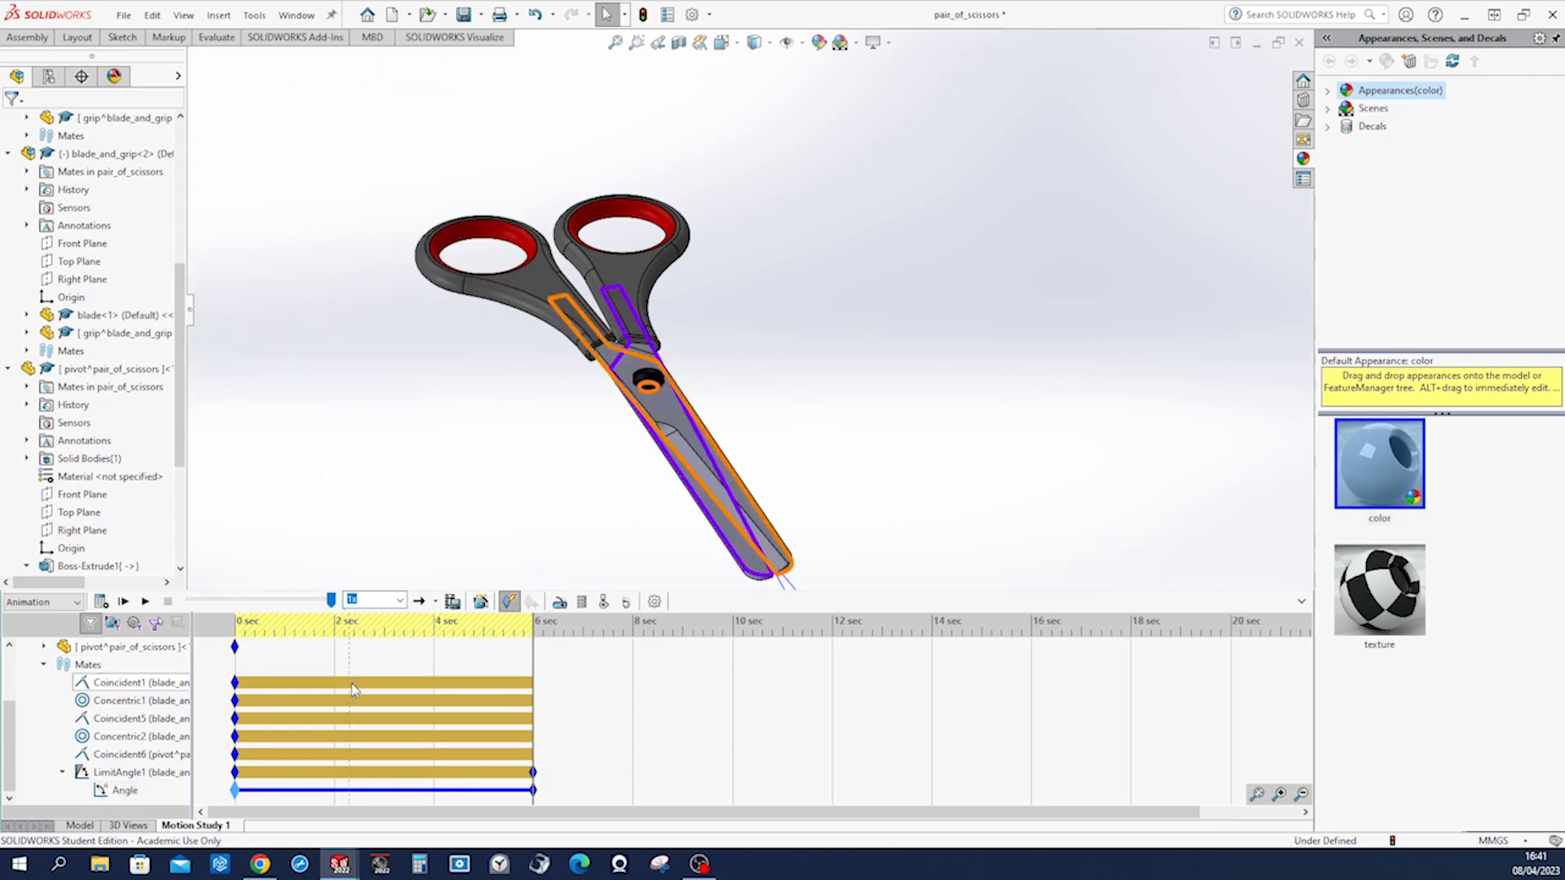
left_click(101, 601)
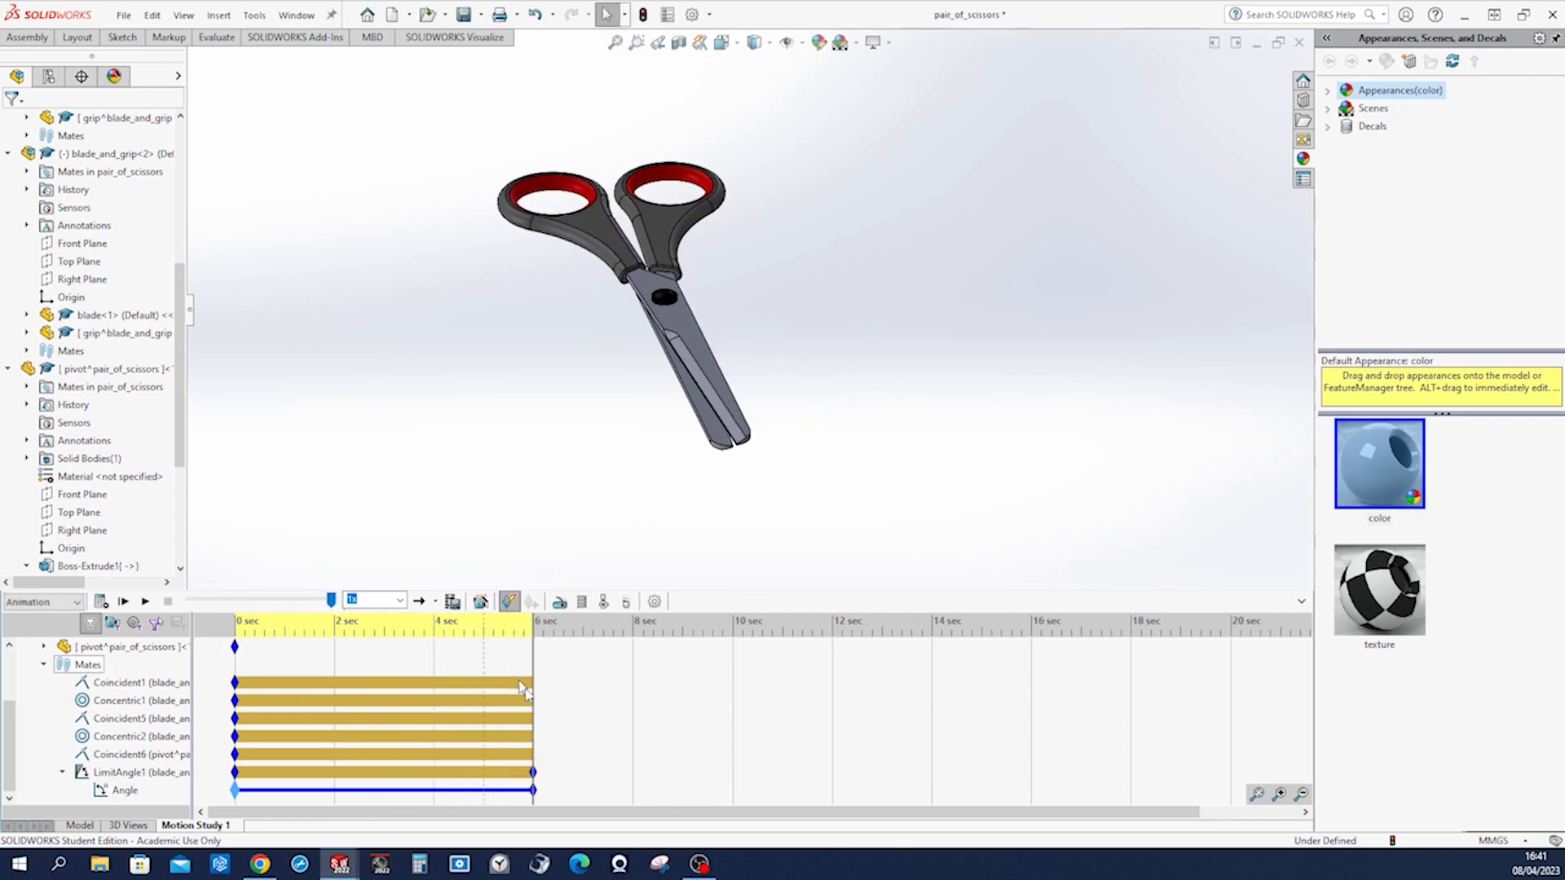
Set the LimitAngle1 angle to 6 degrees at the 6-second key and recalculate the motion study.
mouse_move(534, 795)
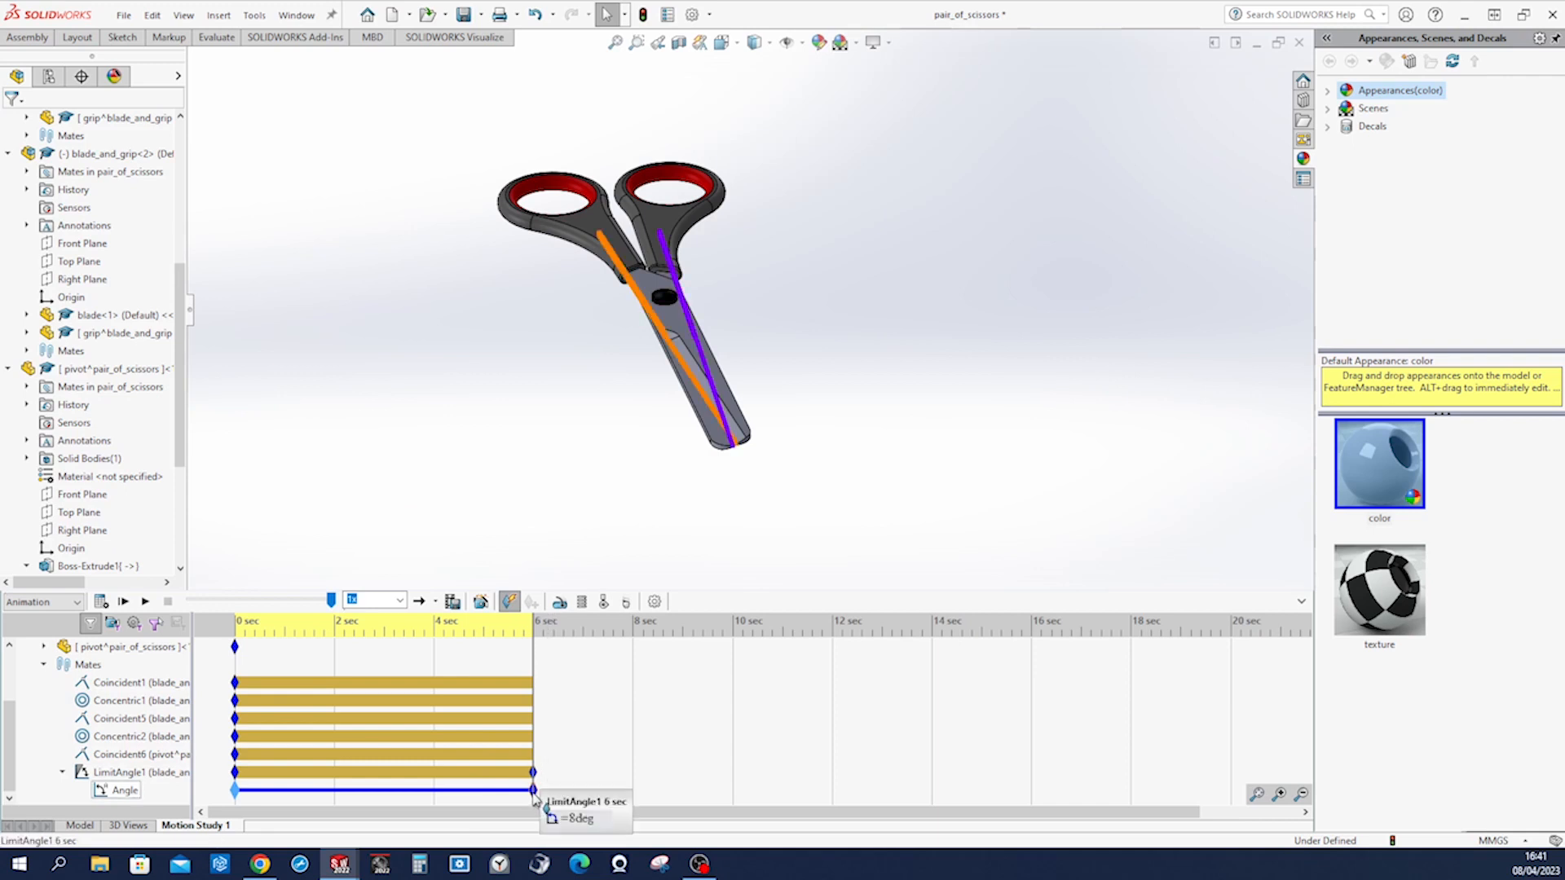
left_click(534, 795)
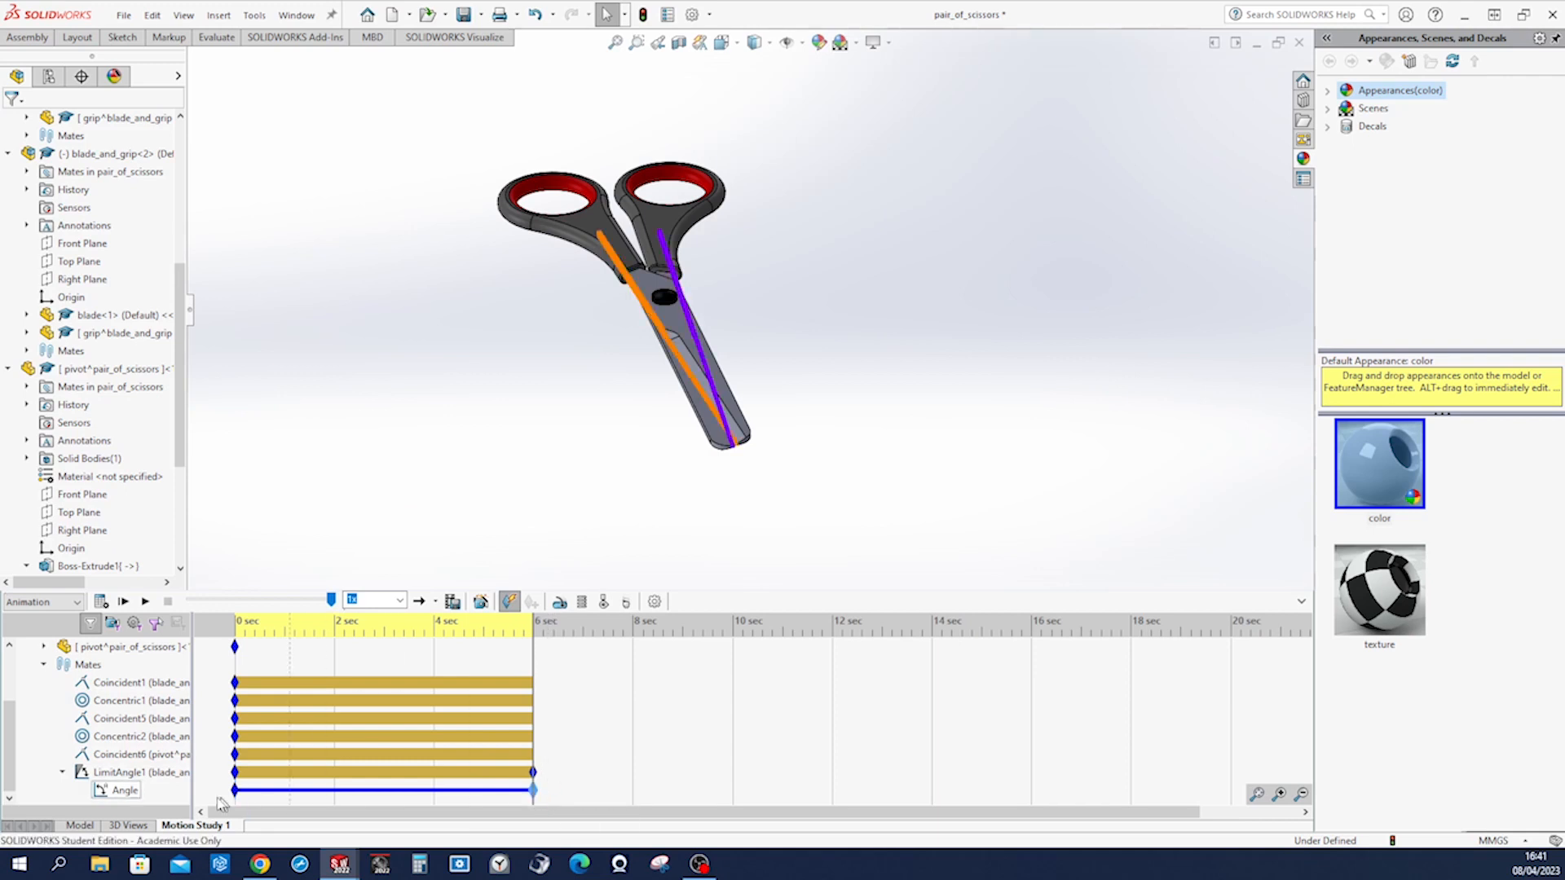
right_click(133, 795)
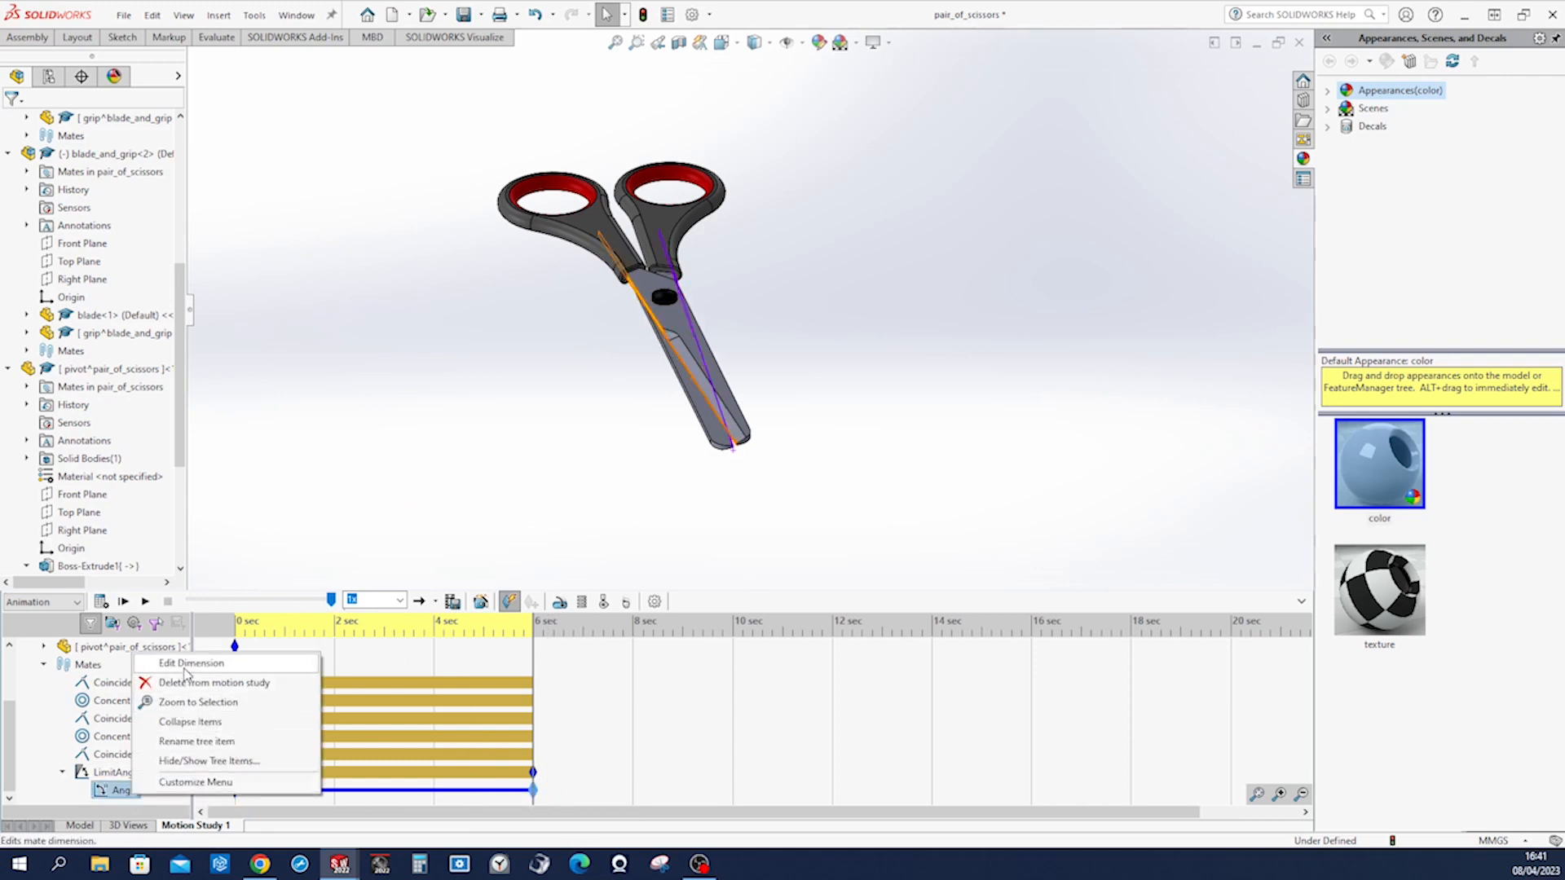
left_click(215, 662)
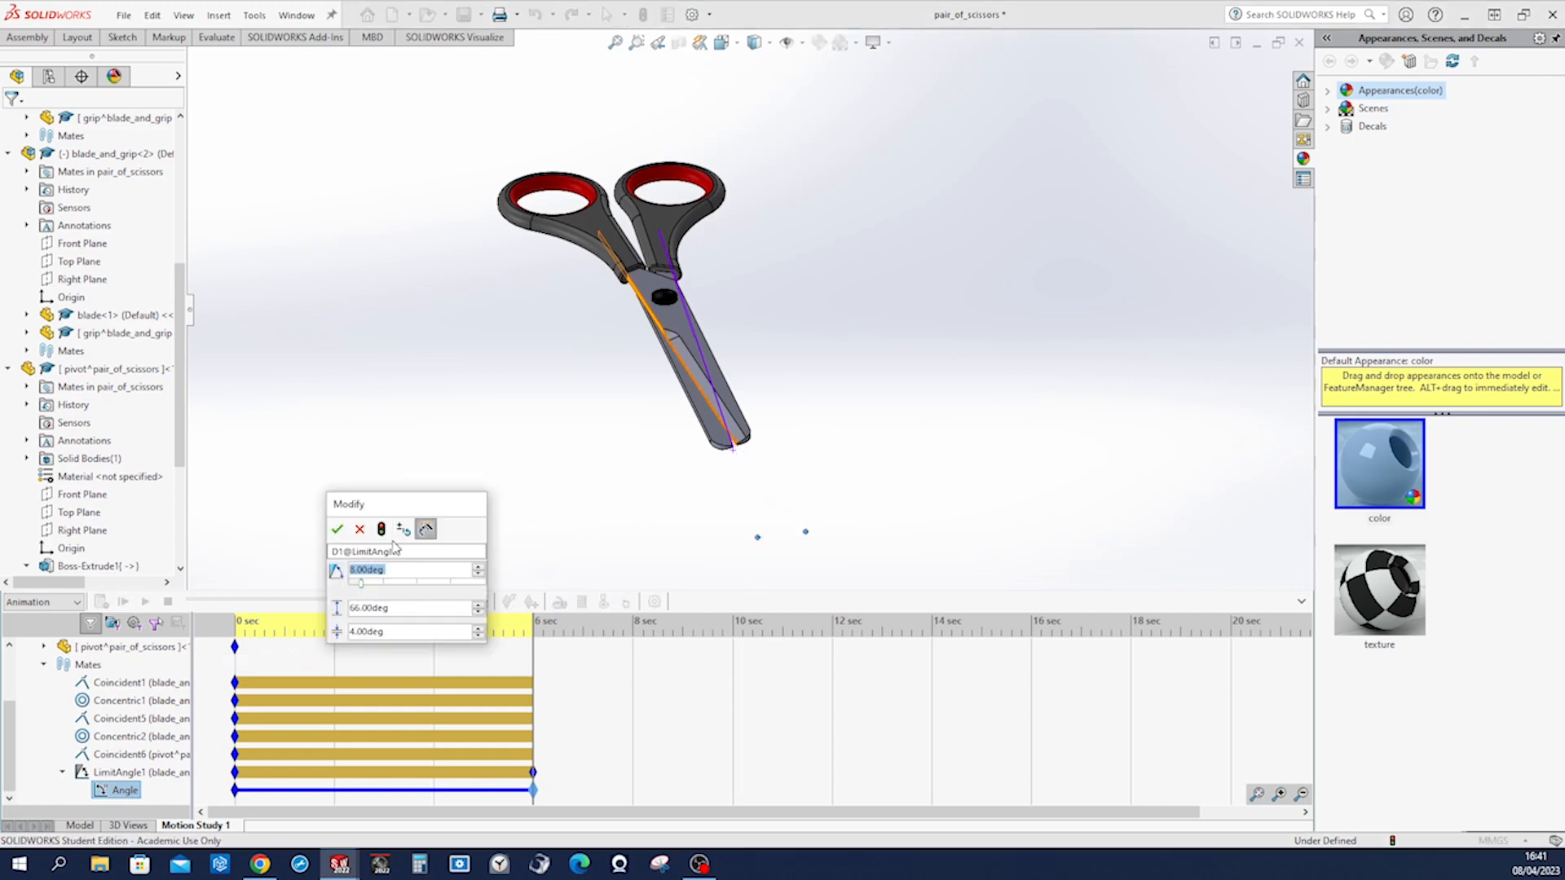
type("6")
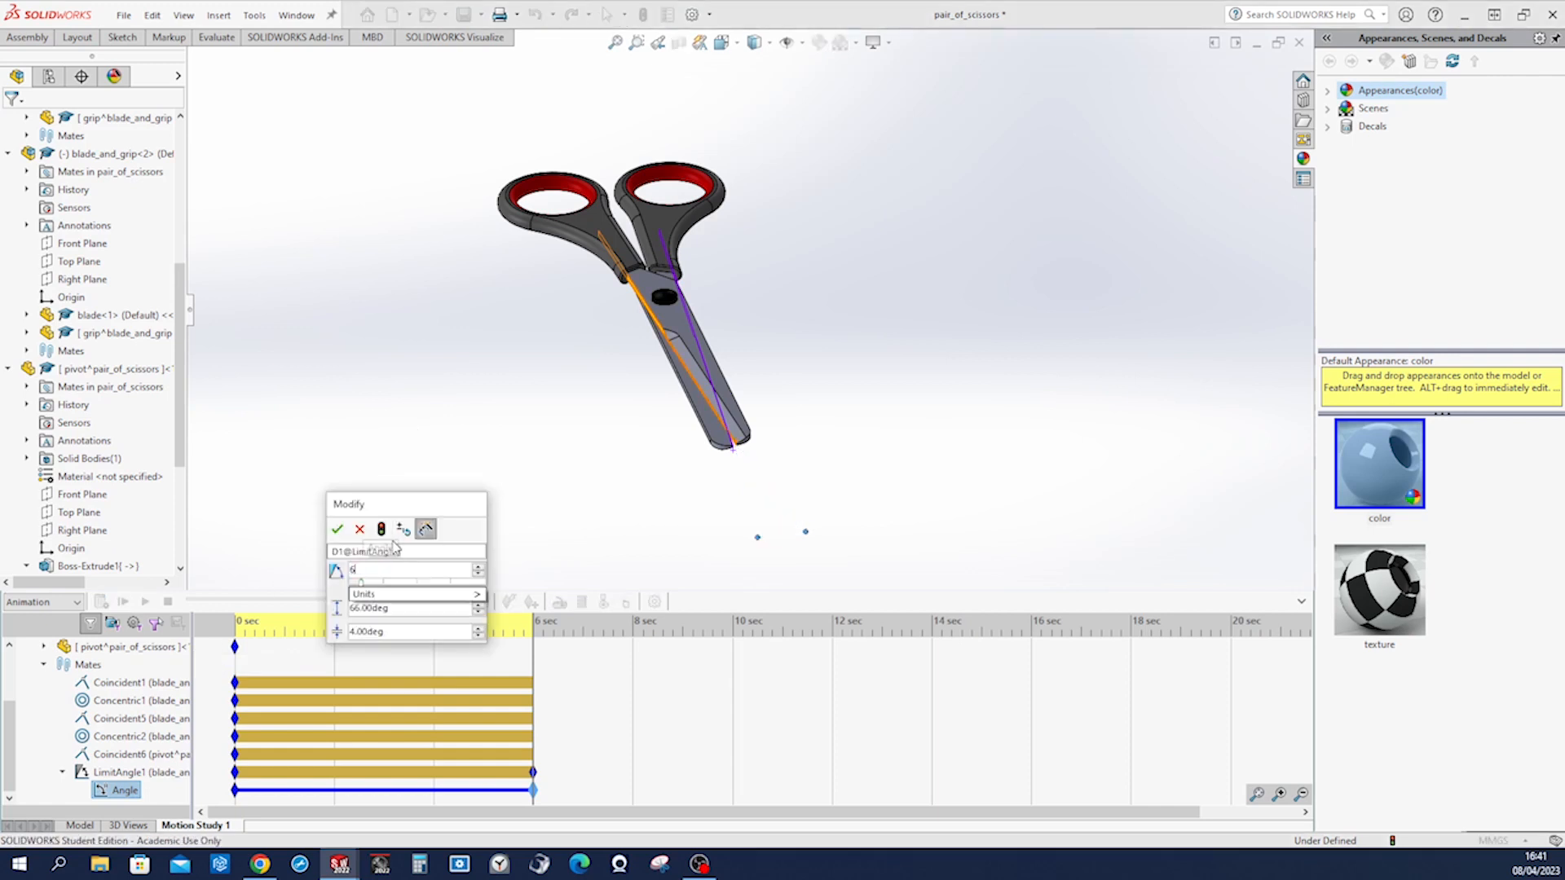
left_click(336, 530)
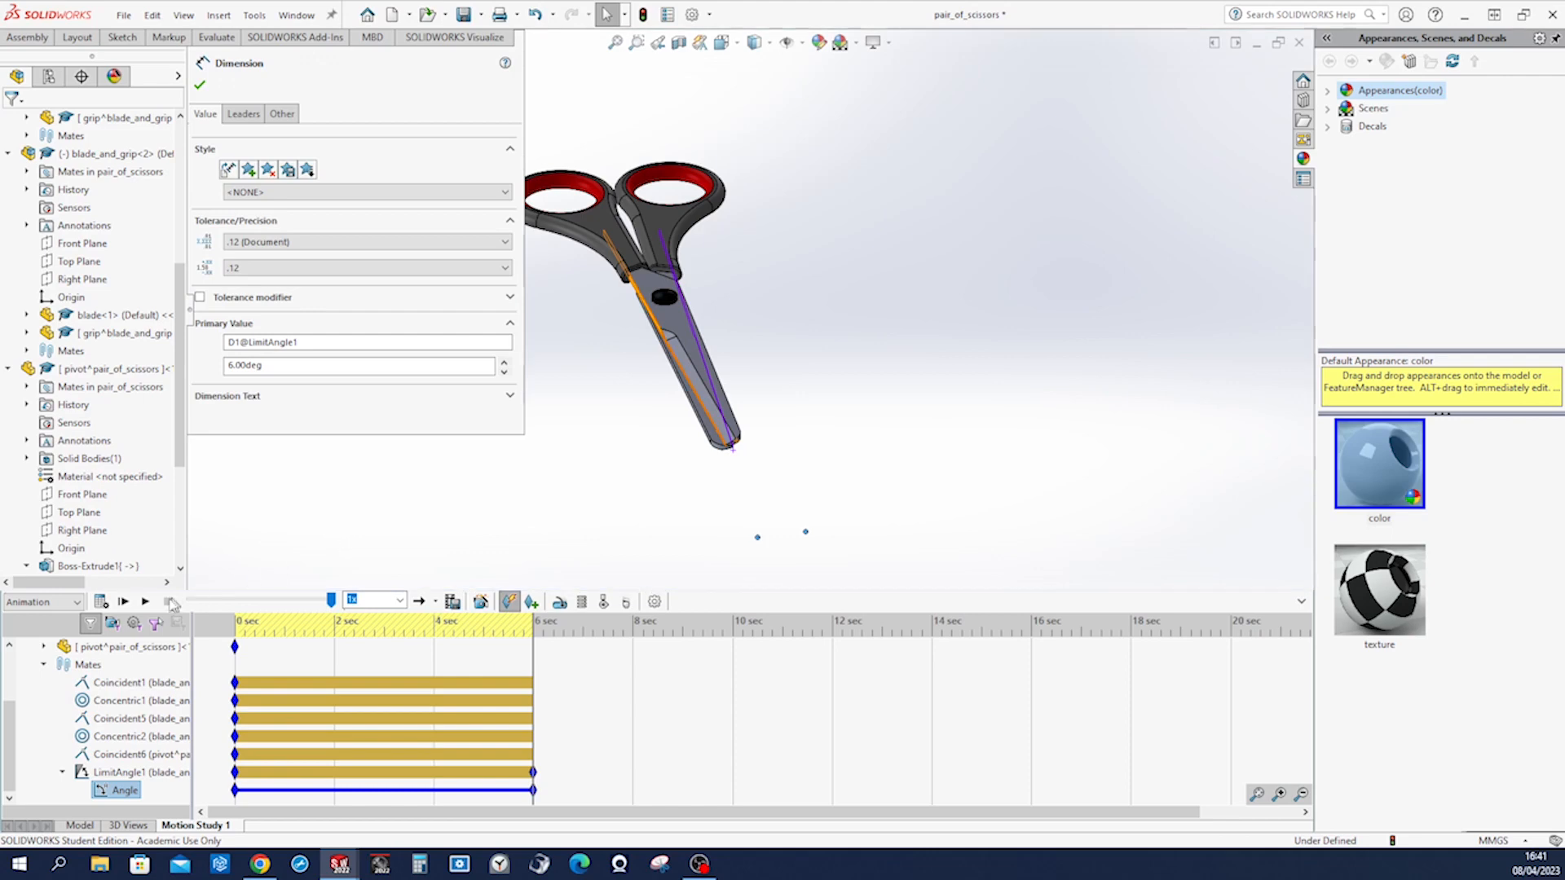
left_click(101, 601)
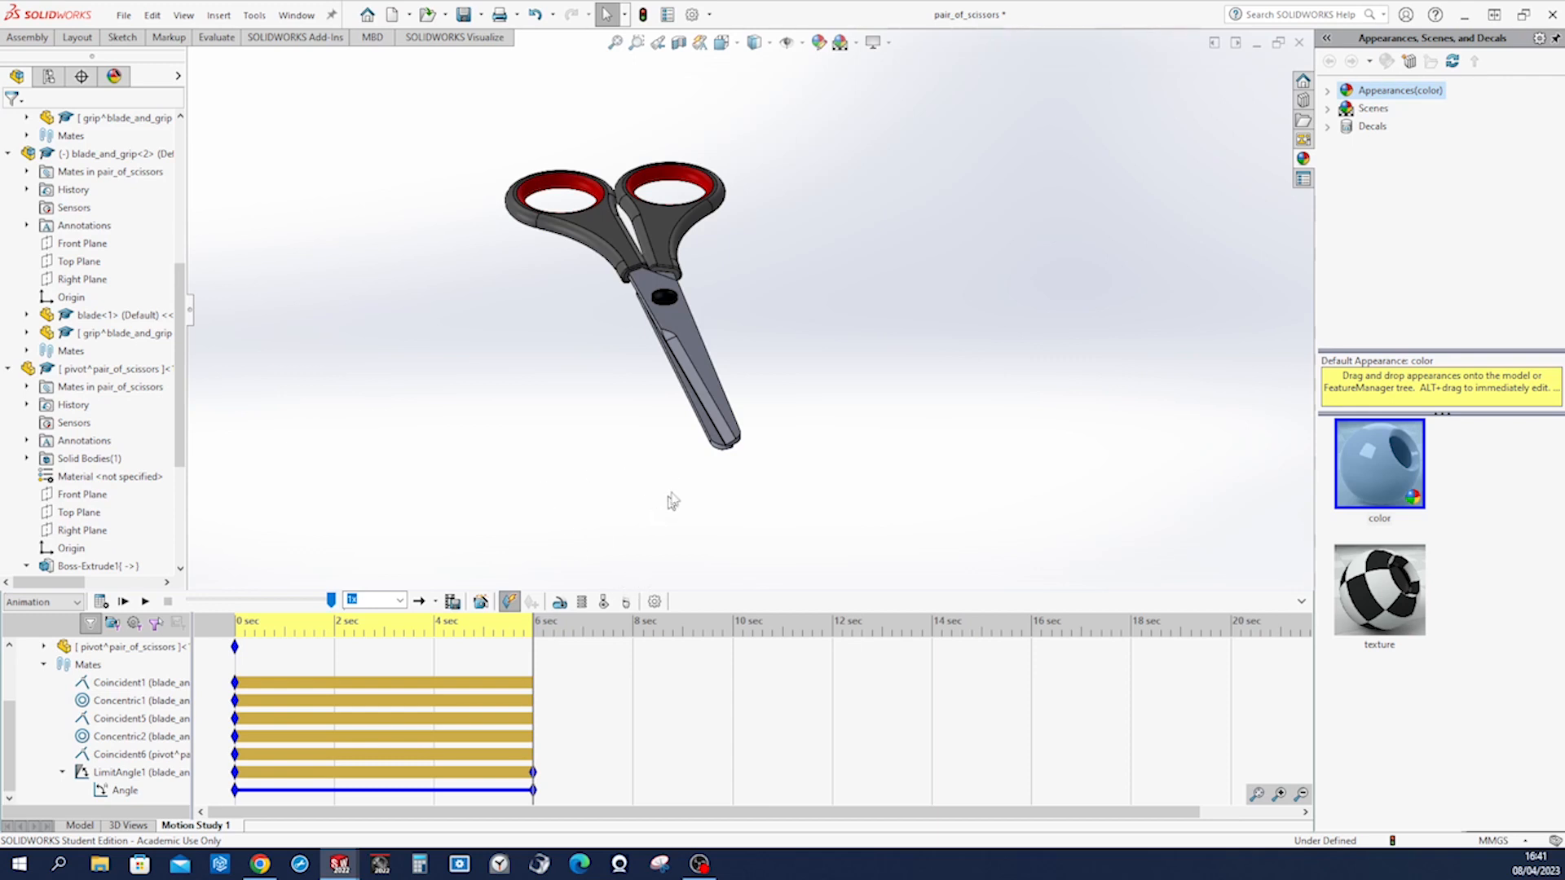
Check the motion study properties, and recalculate the study with its playback mode set to Reciprocate.
left_click(655, 603)
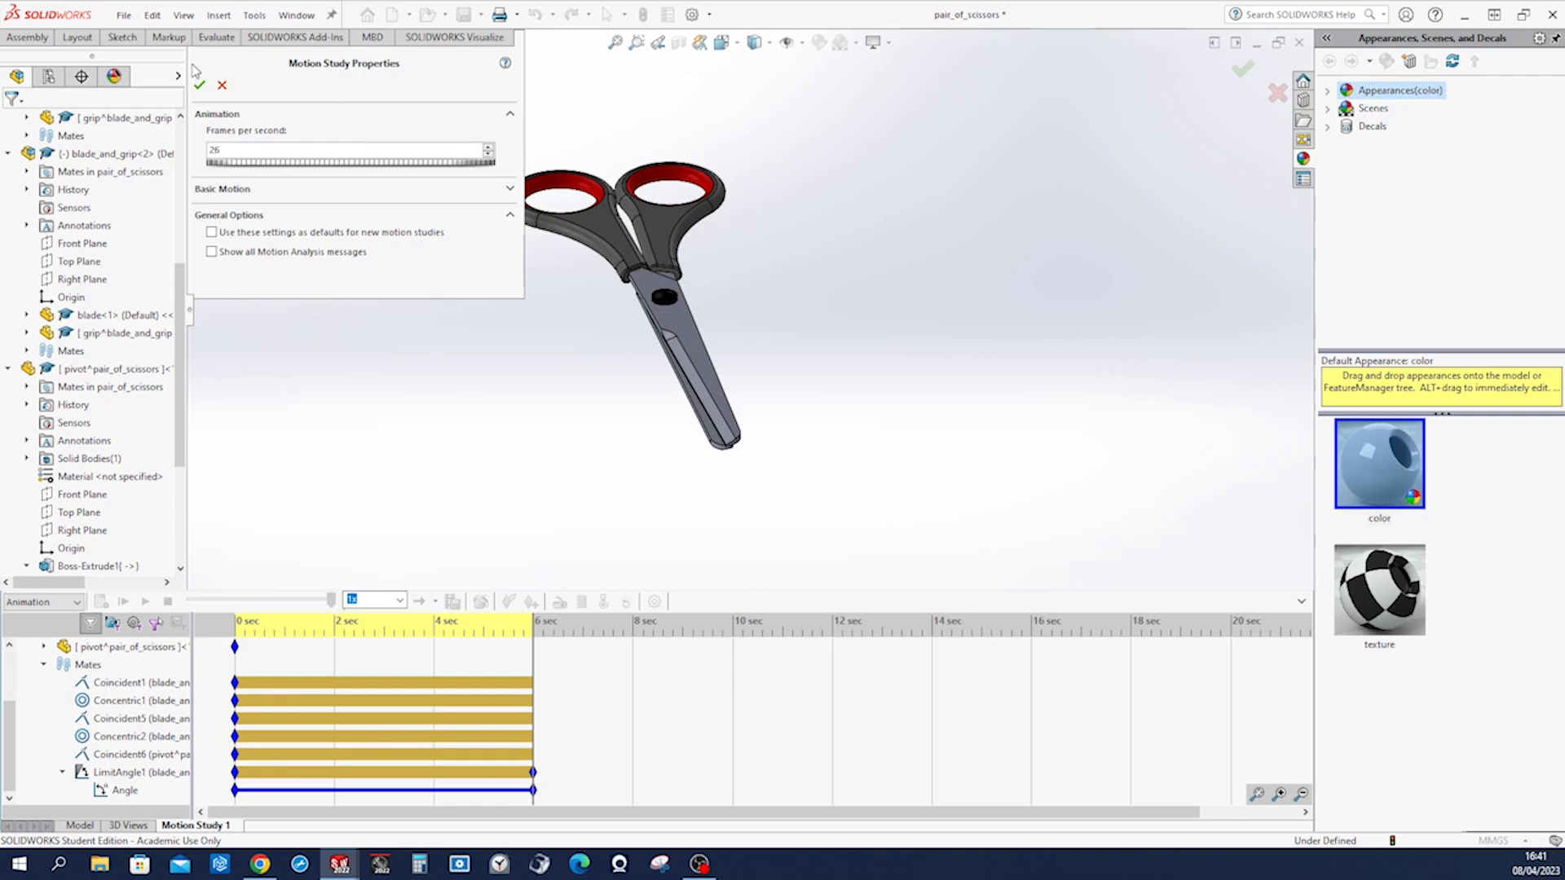
left_click(200, 87)
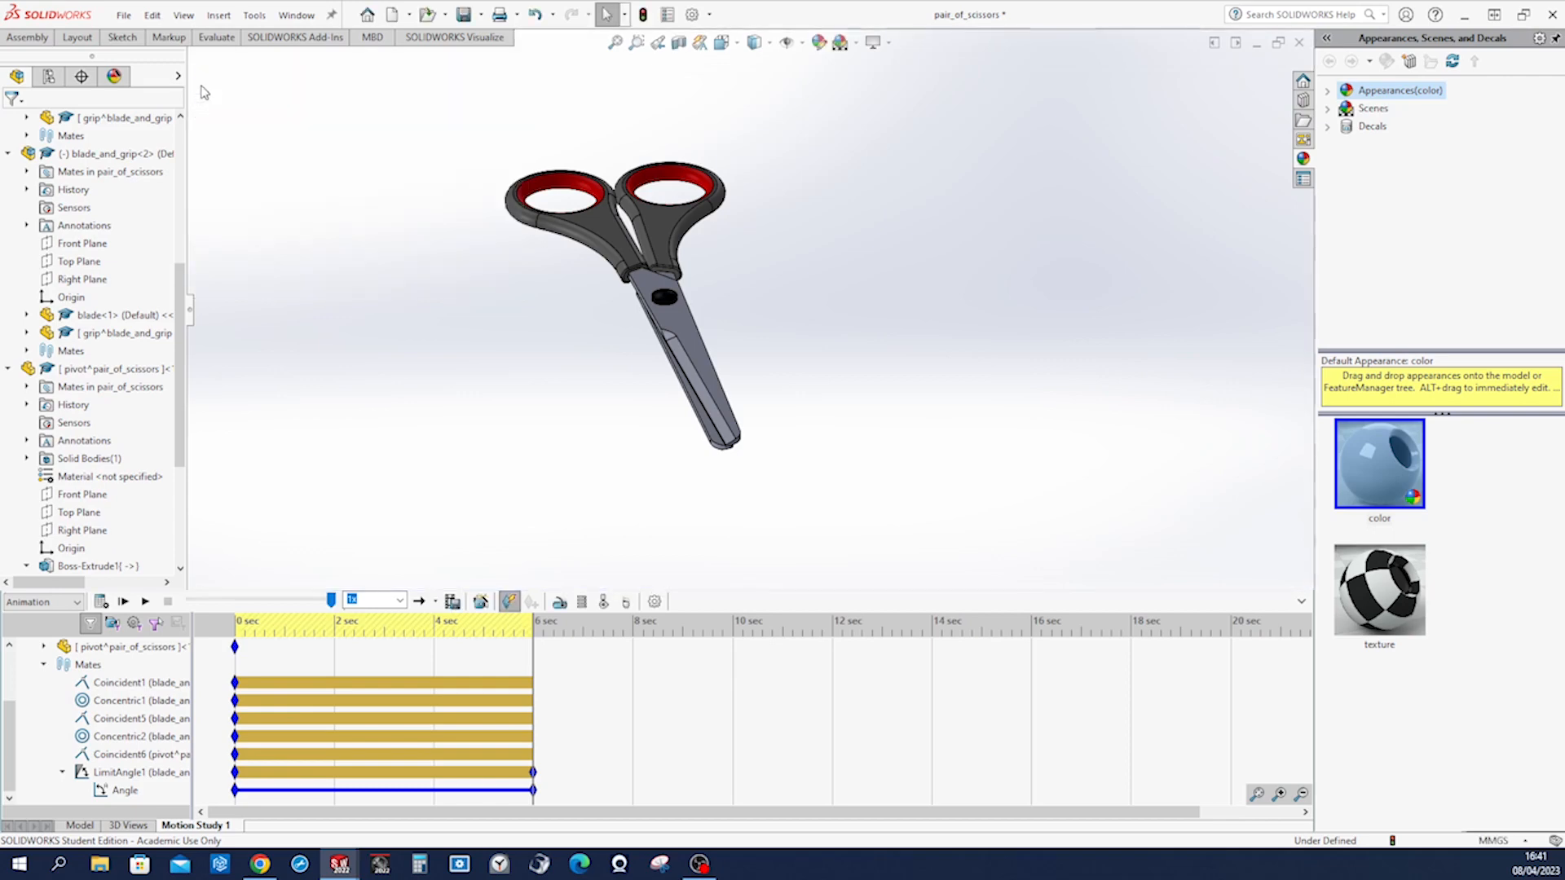
left_click(436, 602)
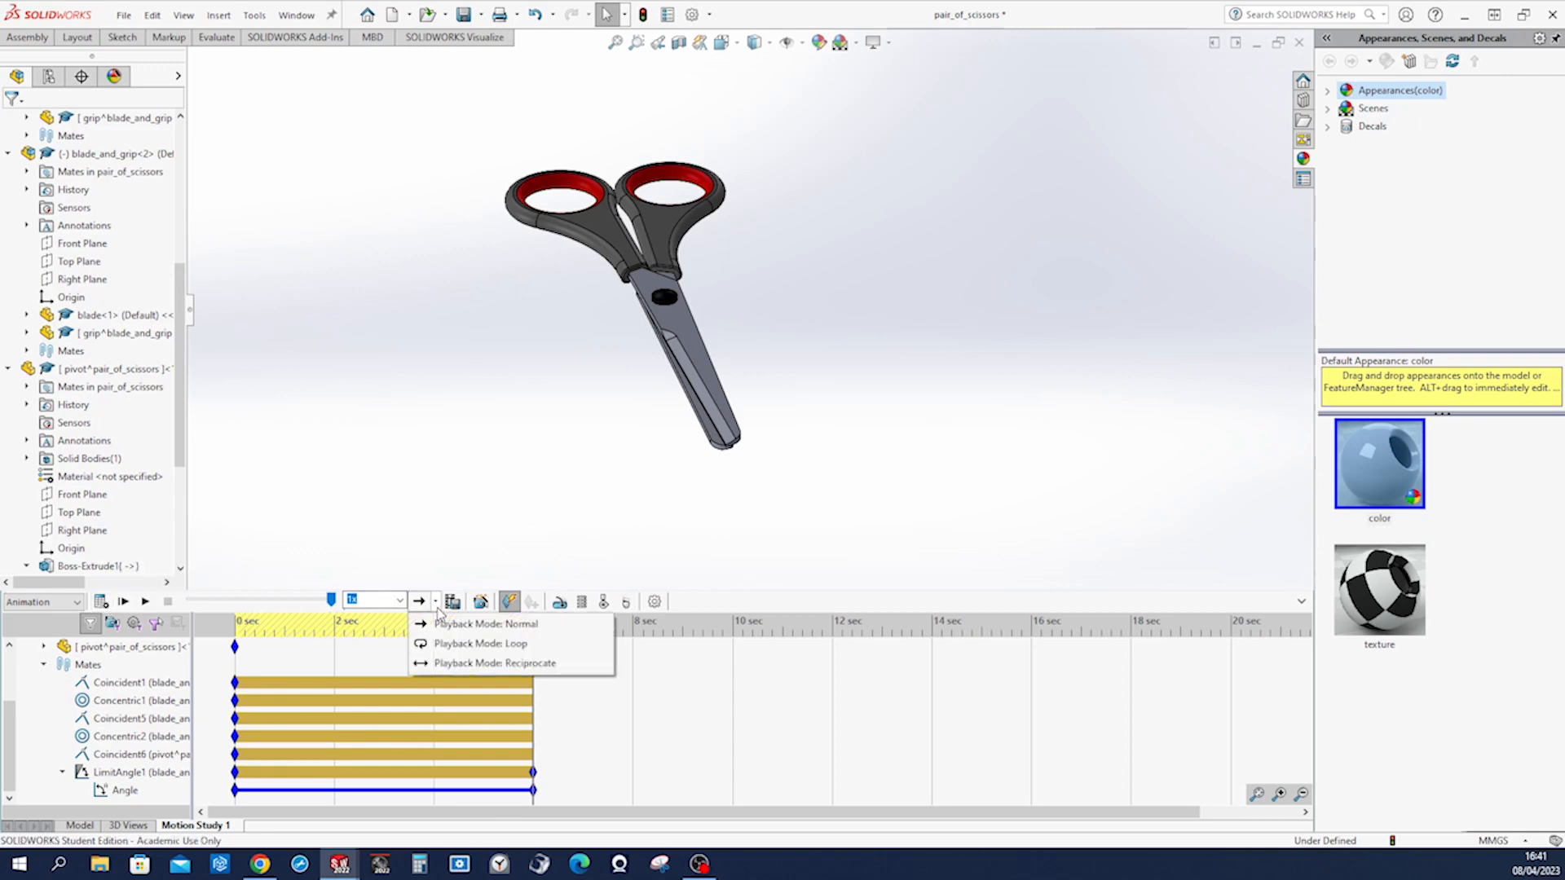
left_click(450, 663)
left_click(101, 601)
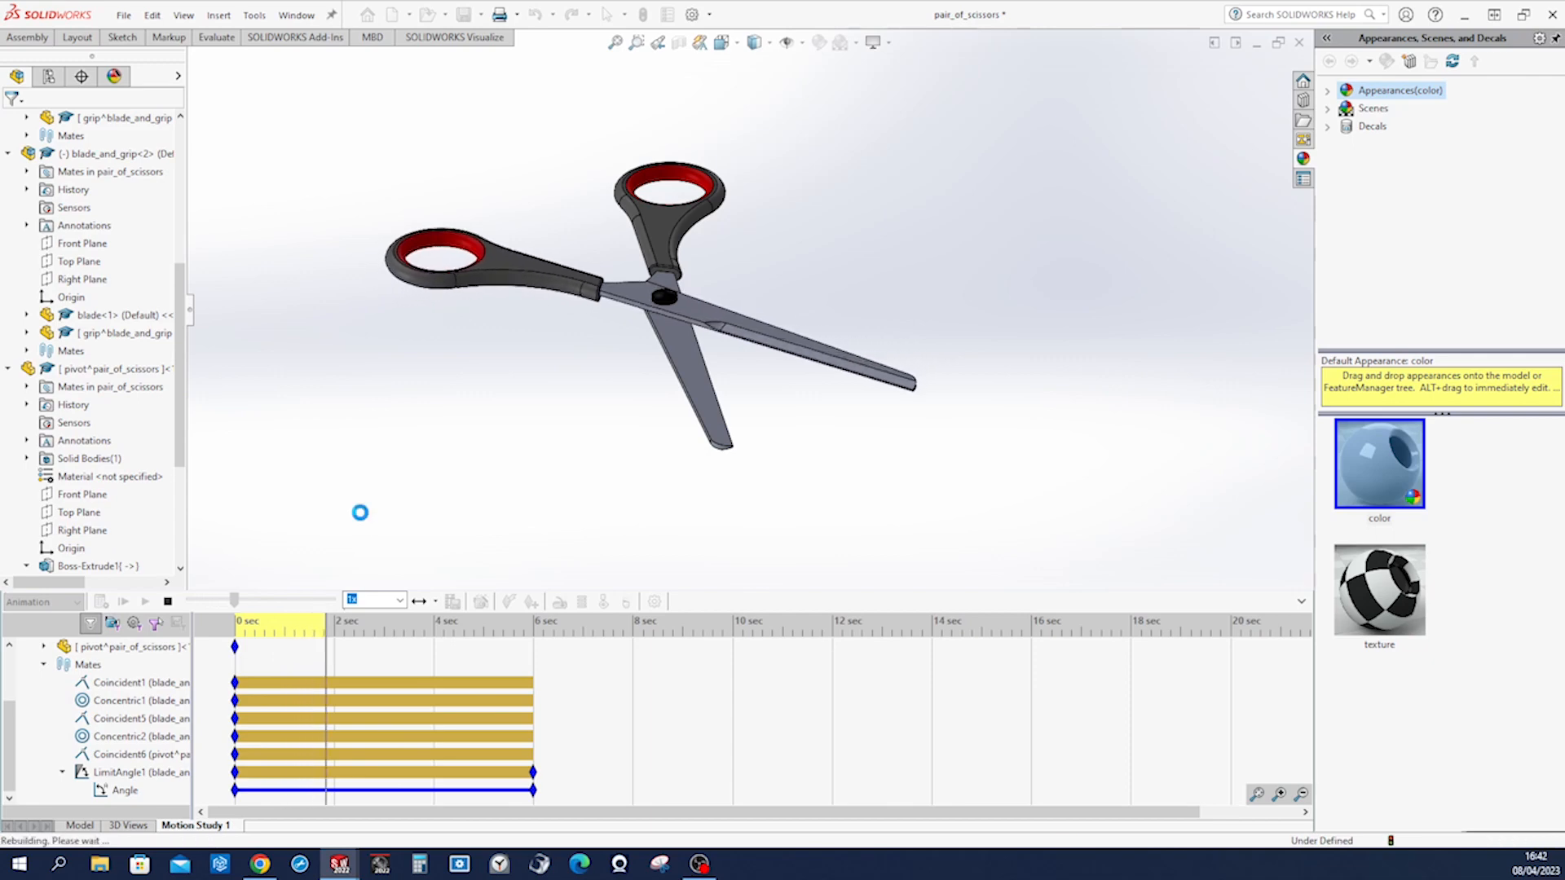